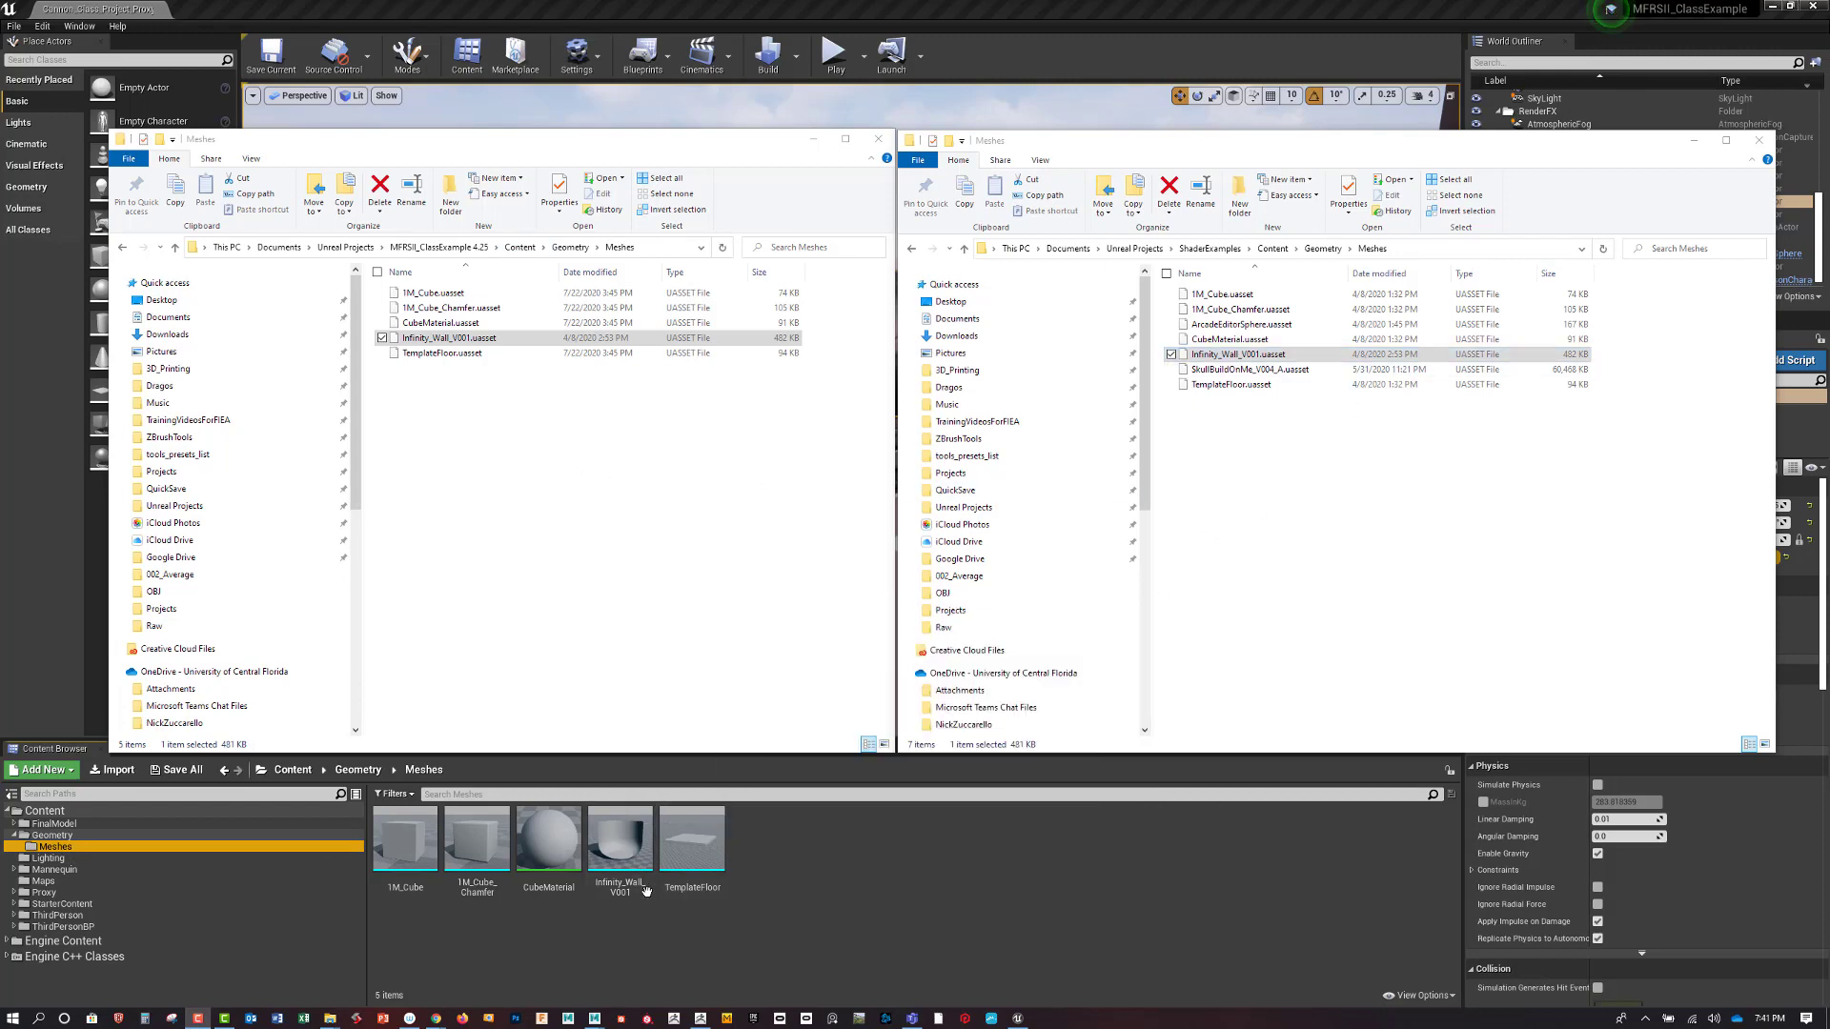
Switch back to the Unreal Editor and examine the Infinity_Wall_V001 mesh in the Geometry Meshes folder
mouse_move(604, 853)
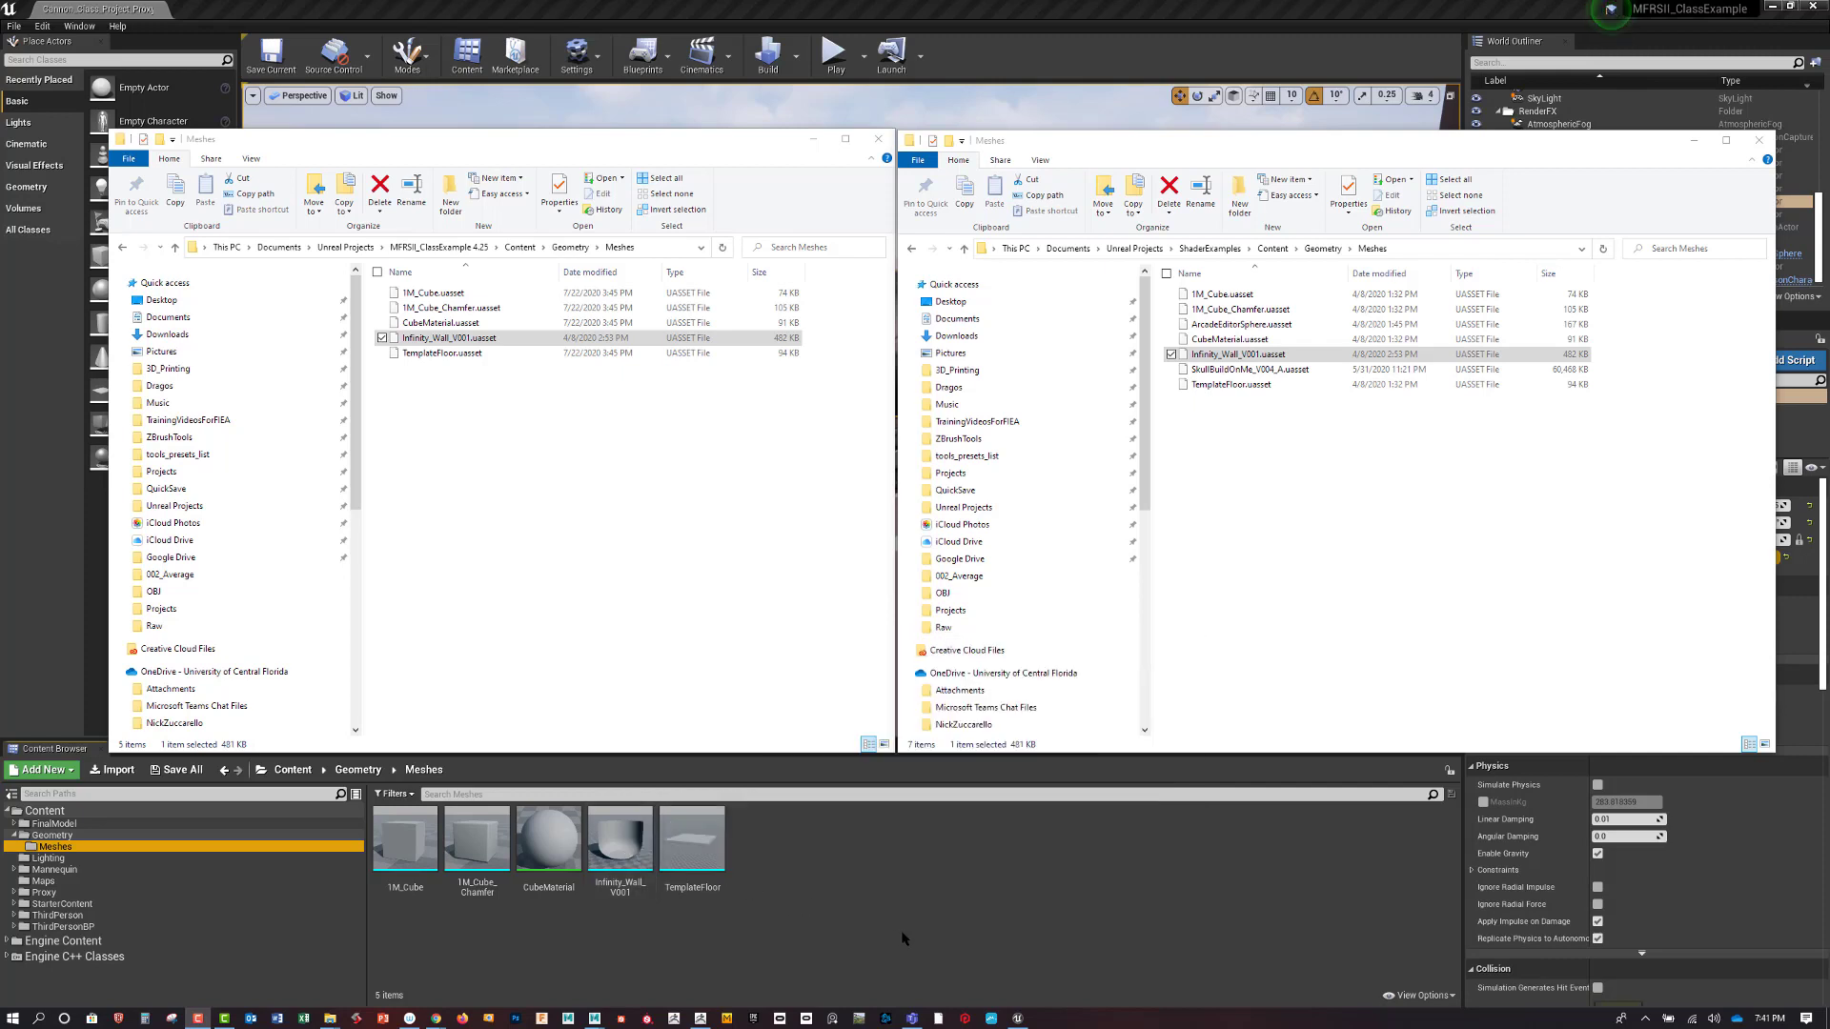
double_click(621, 841)
drag(214, 867, 253, 866)
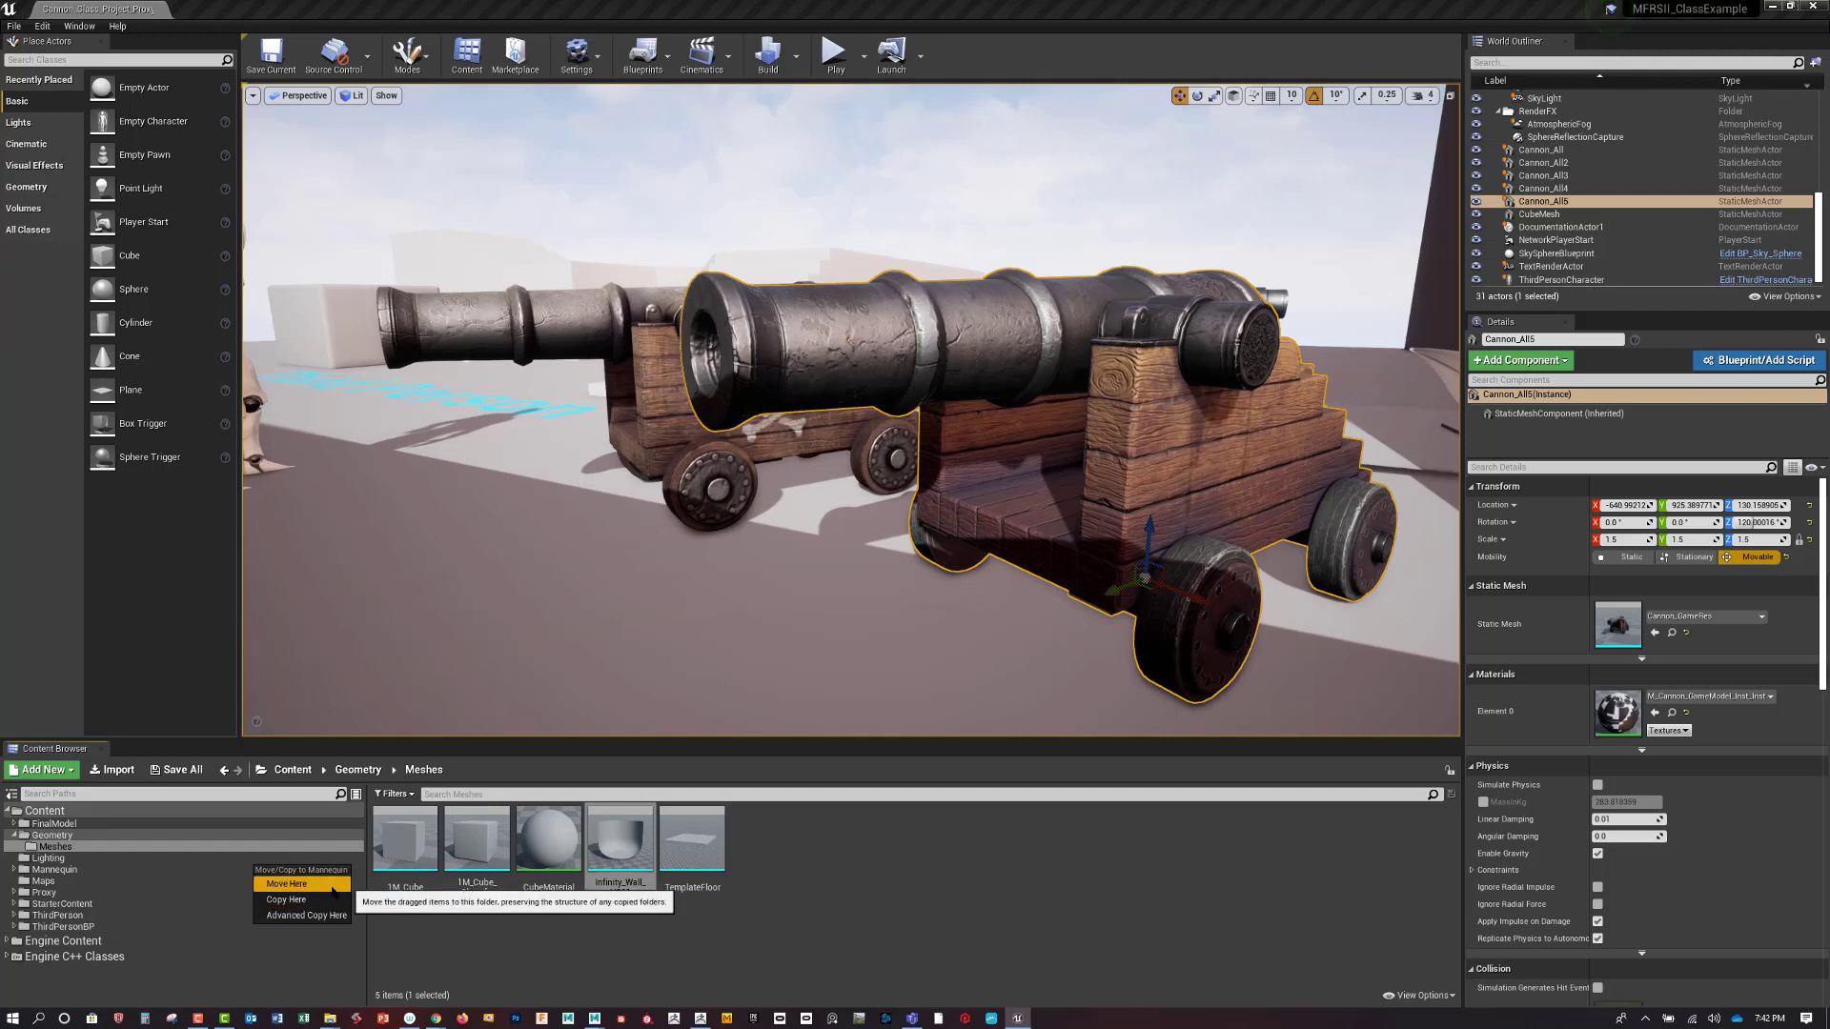
click(523, 946)
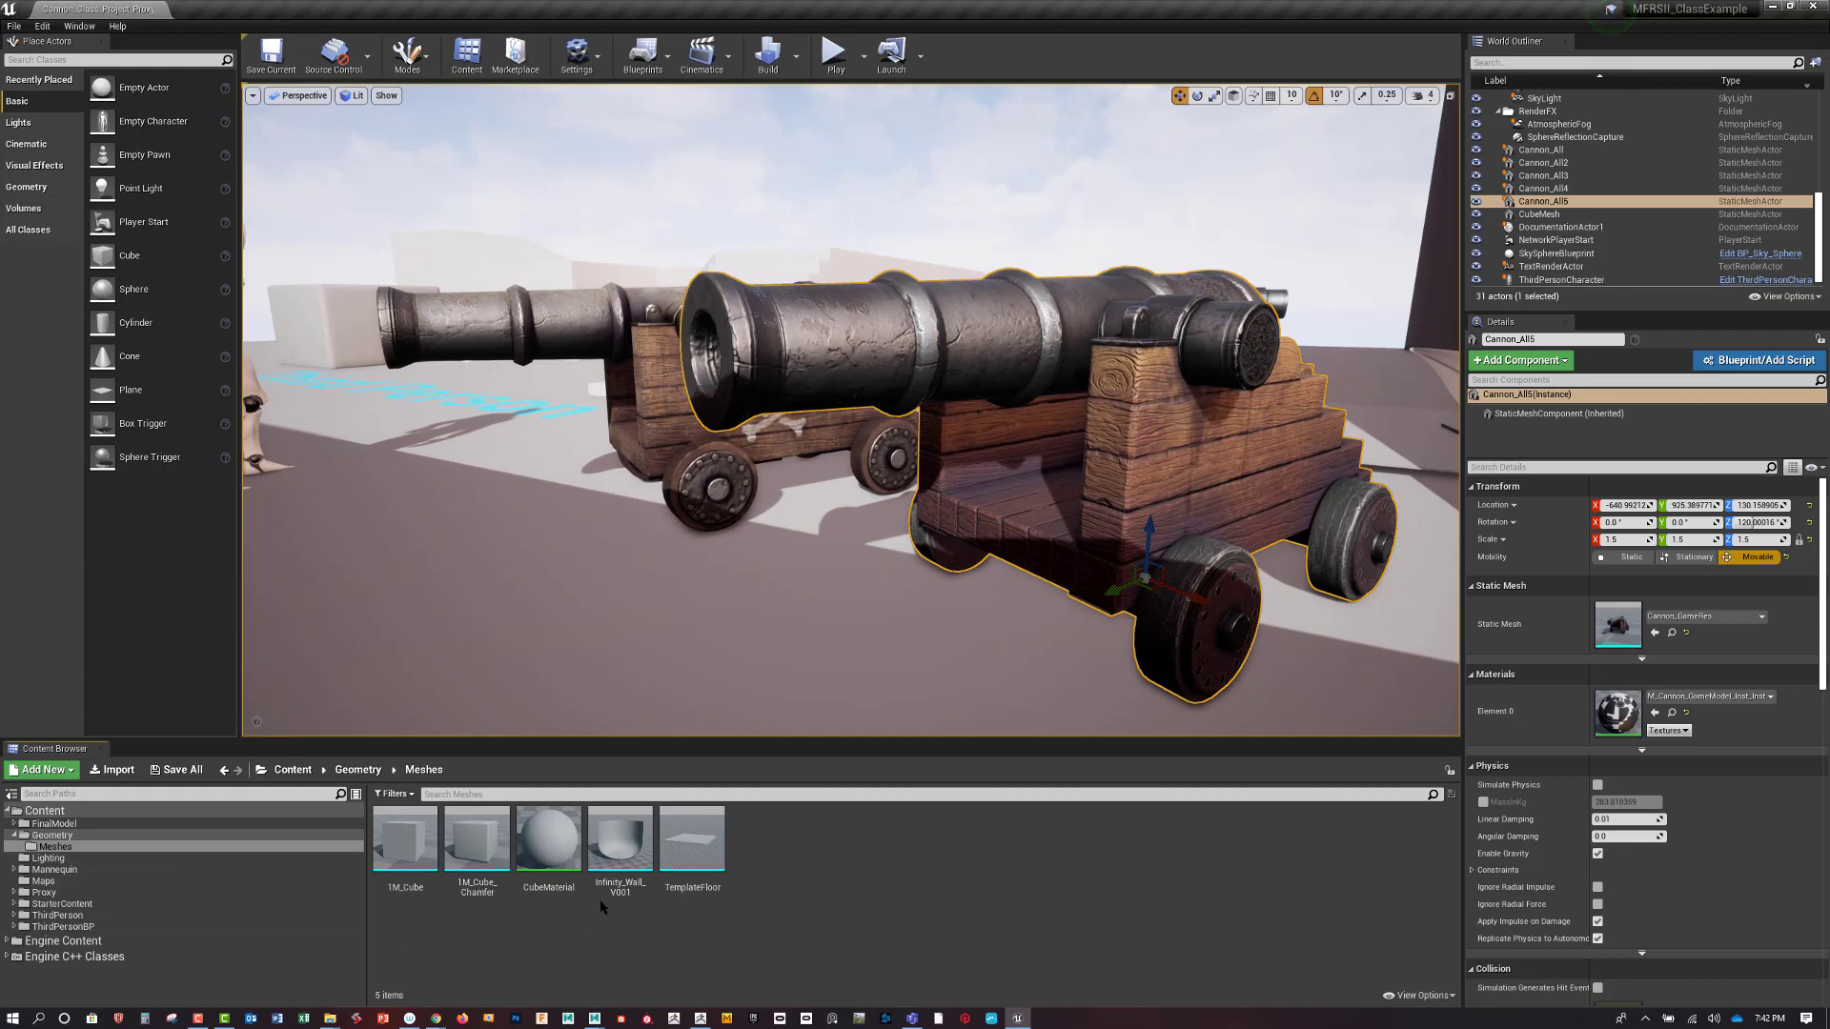
mouse_move(592, 850)
mouse_move(617, 820)
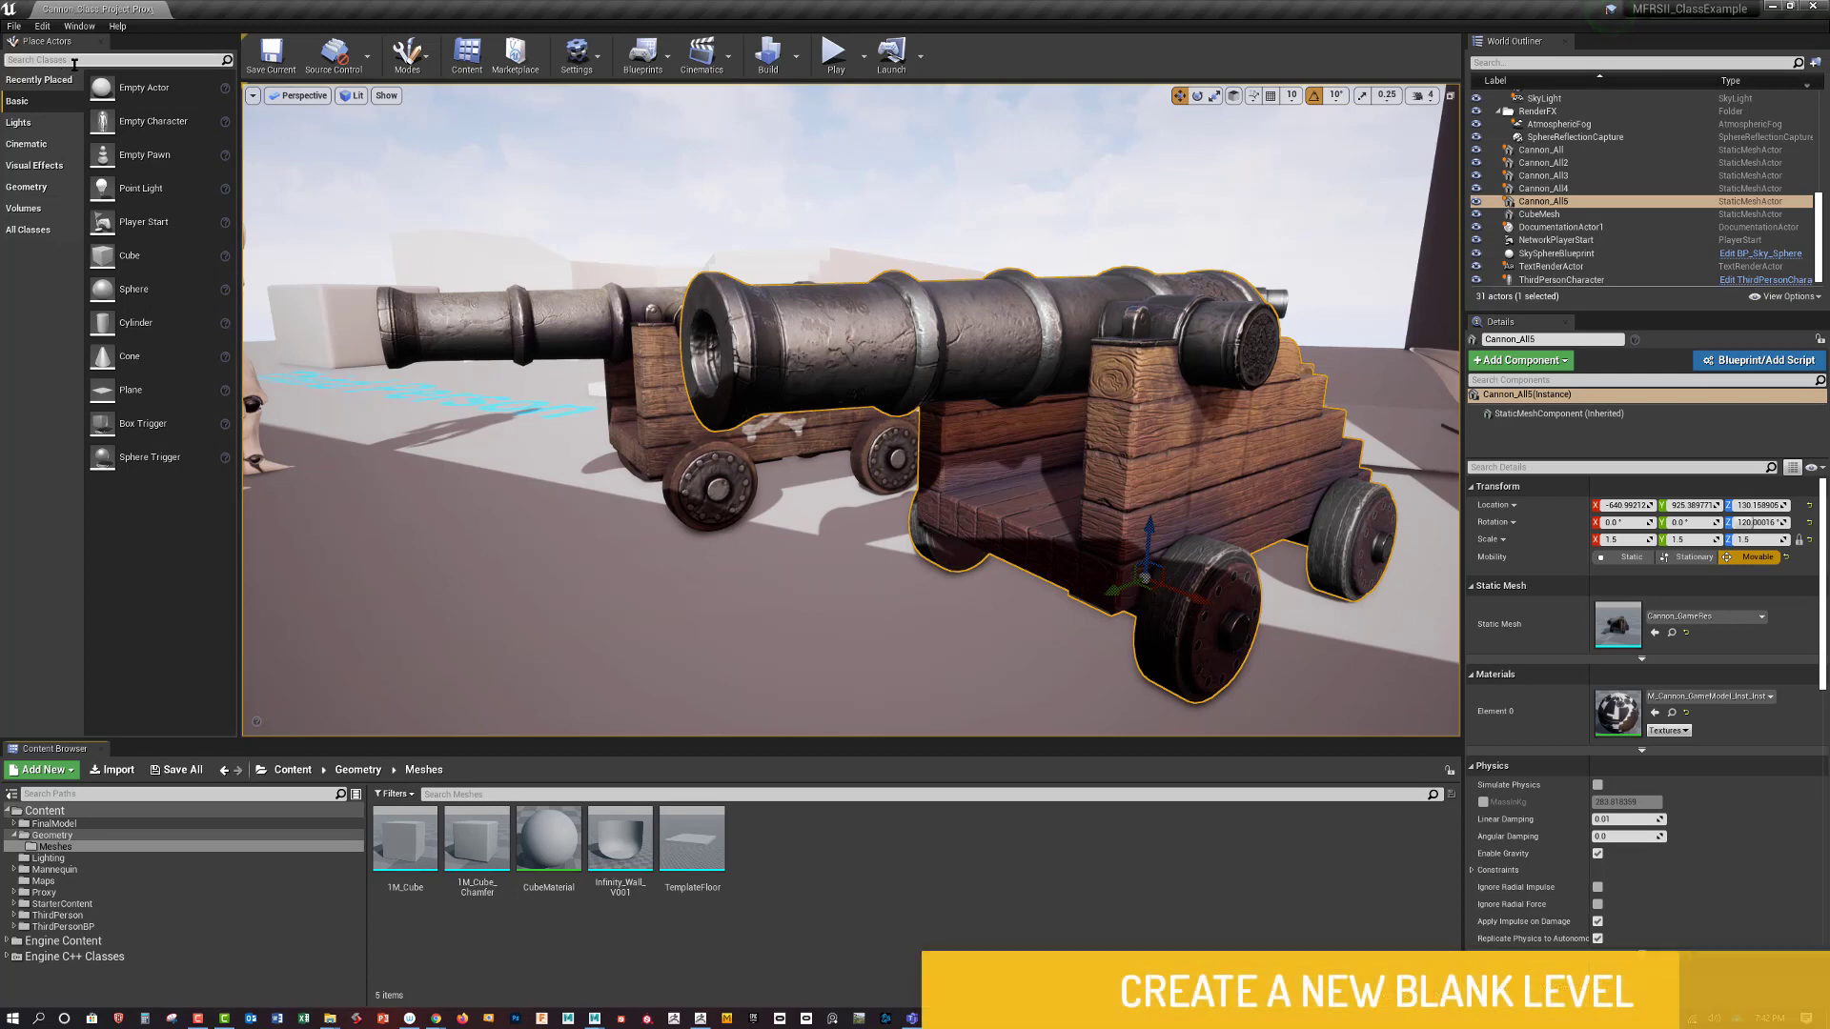
Create a new level from the Empty Level template
click(16, 29)
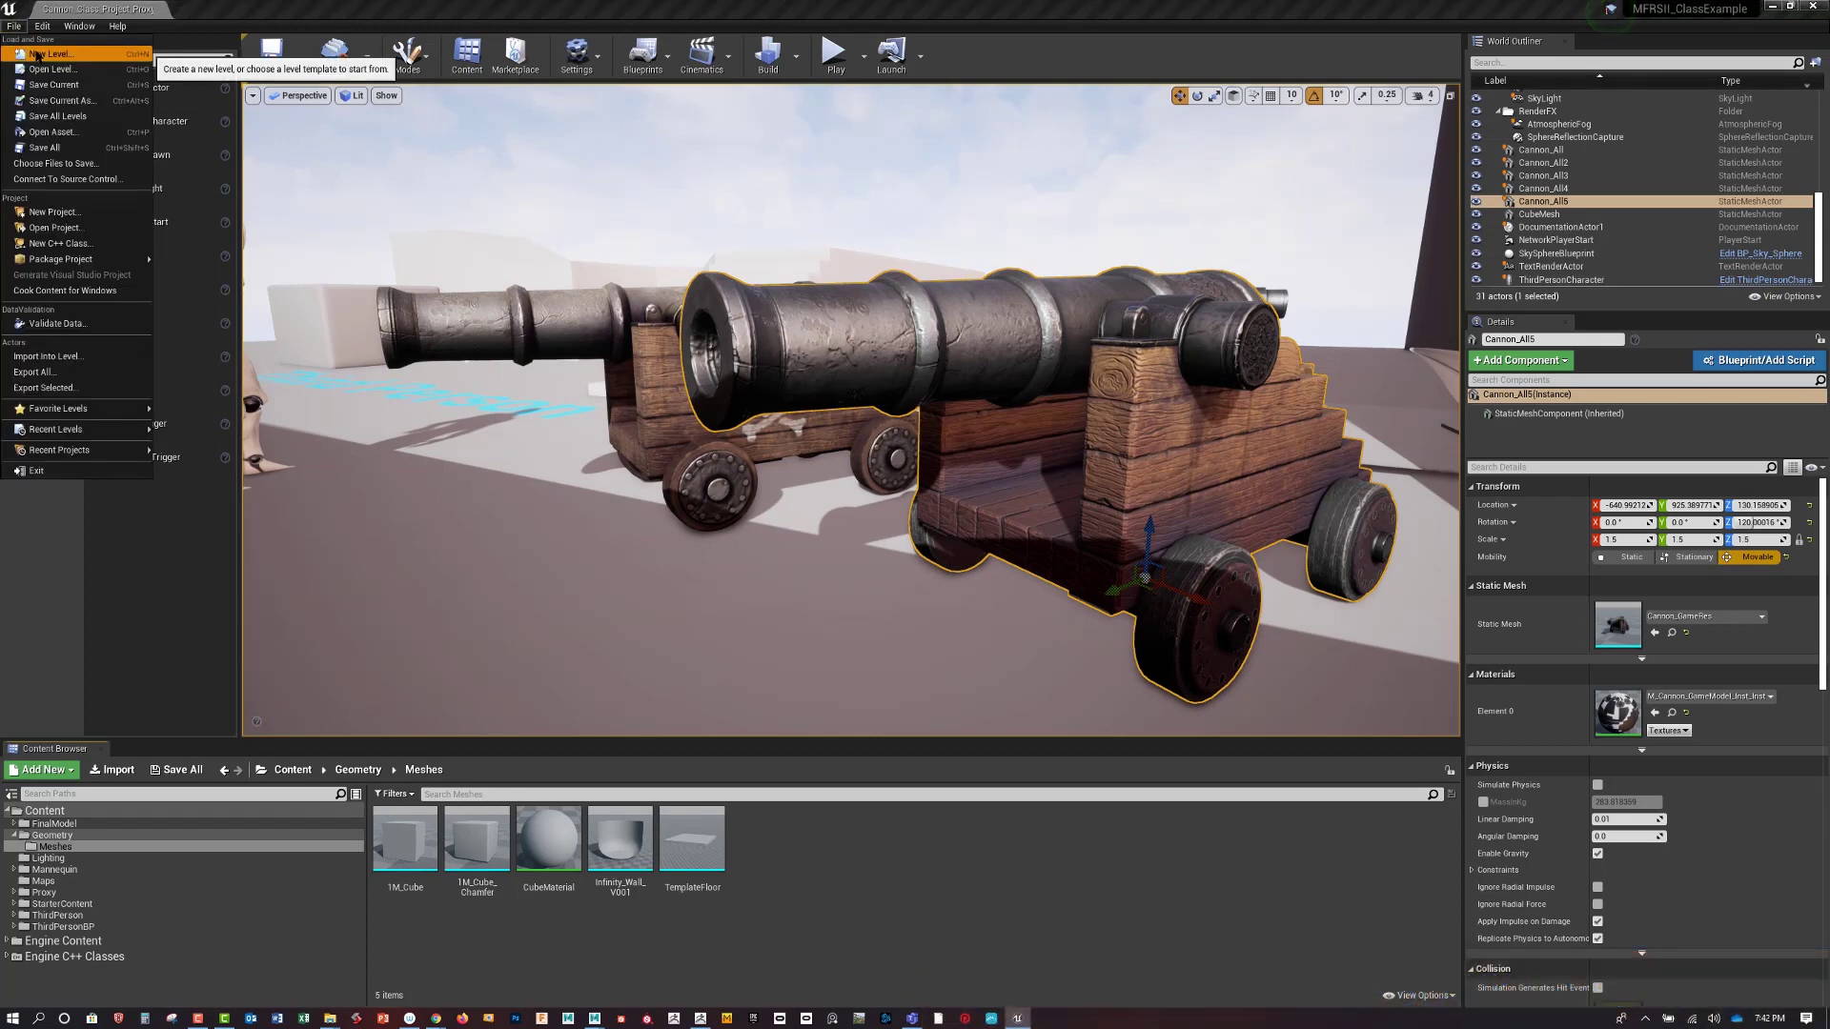
click(38, 57)
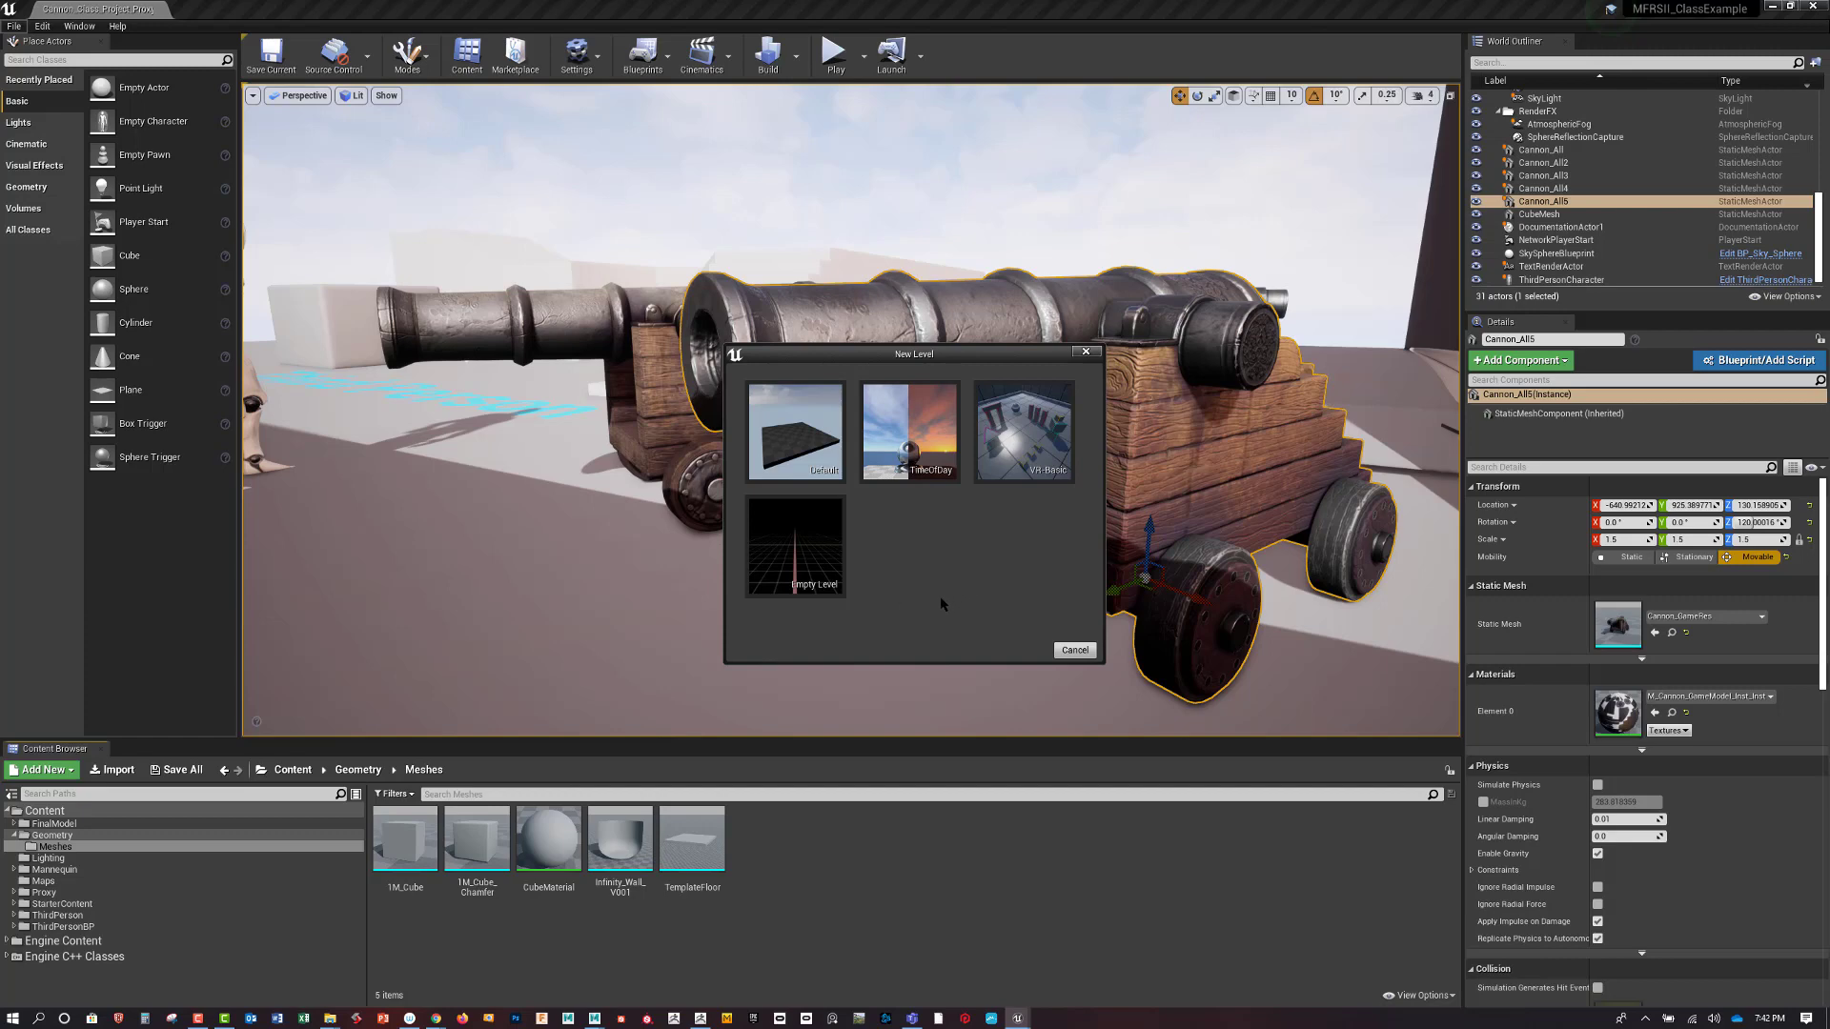
click(795, 548)
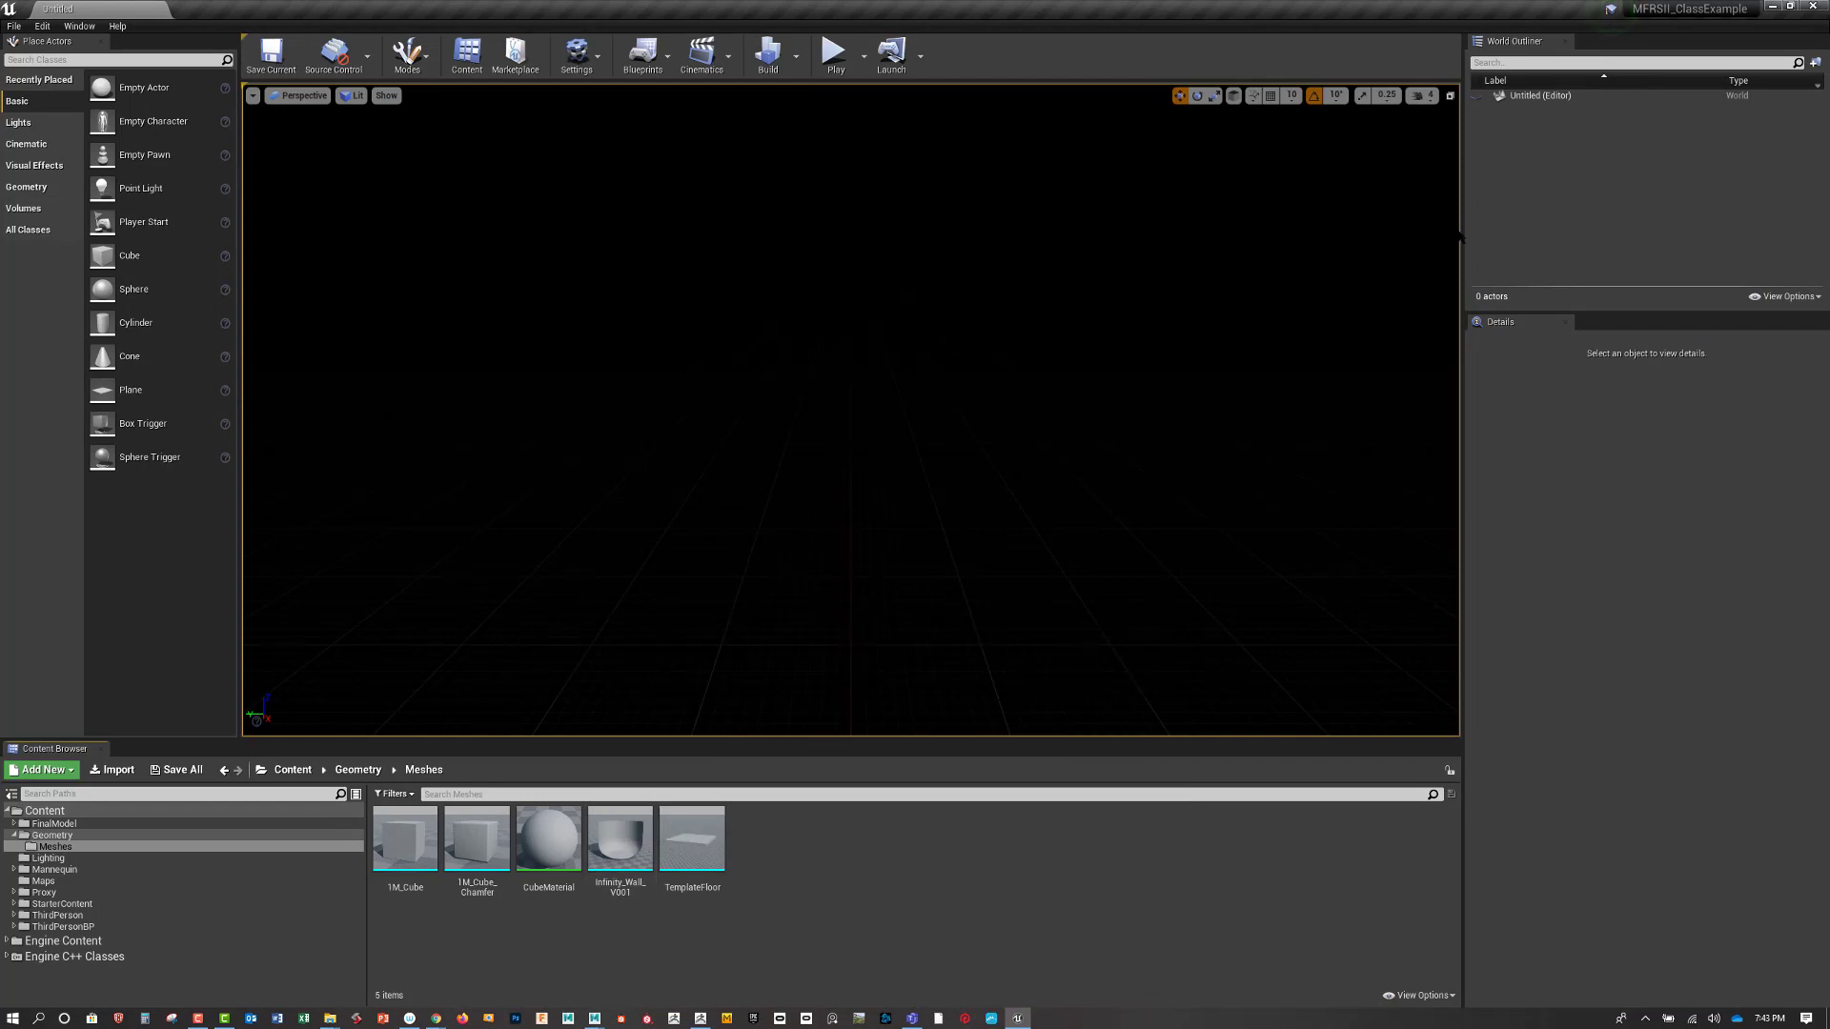
Place the Infinity_Wall_V001 mesh in the empty level and set its mobility to Movable
drag(619, 838, 798, 492)
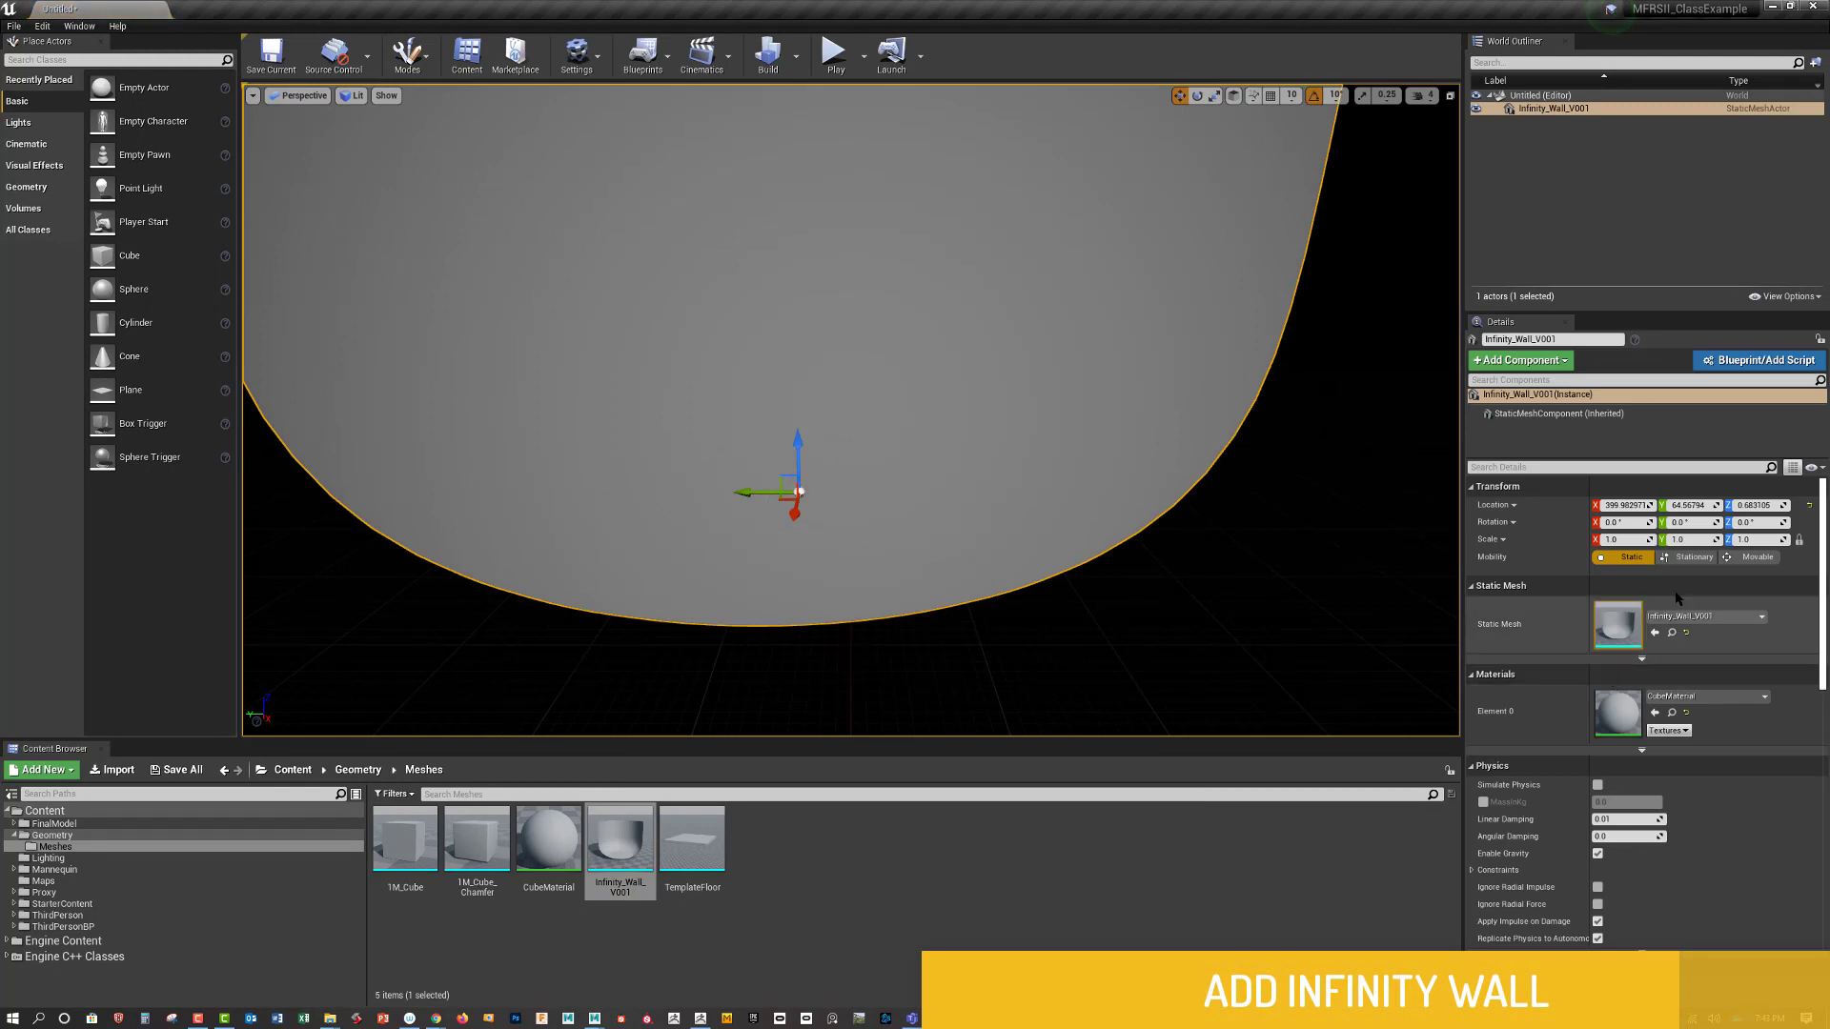
click(1758, 557)
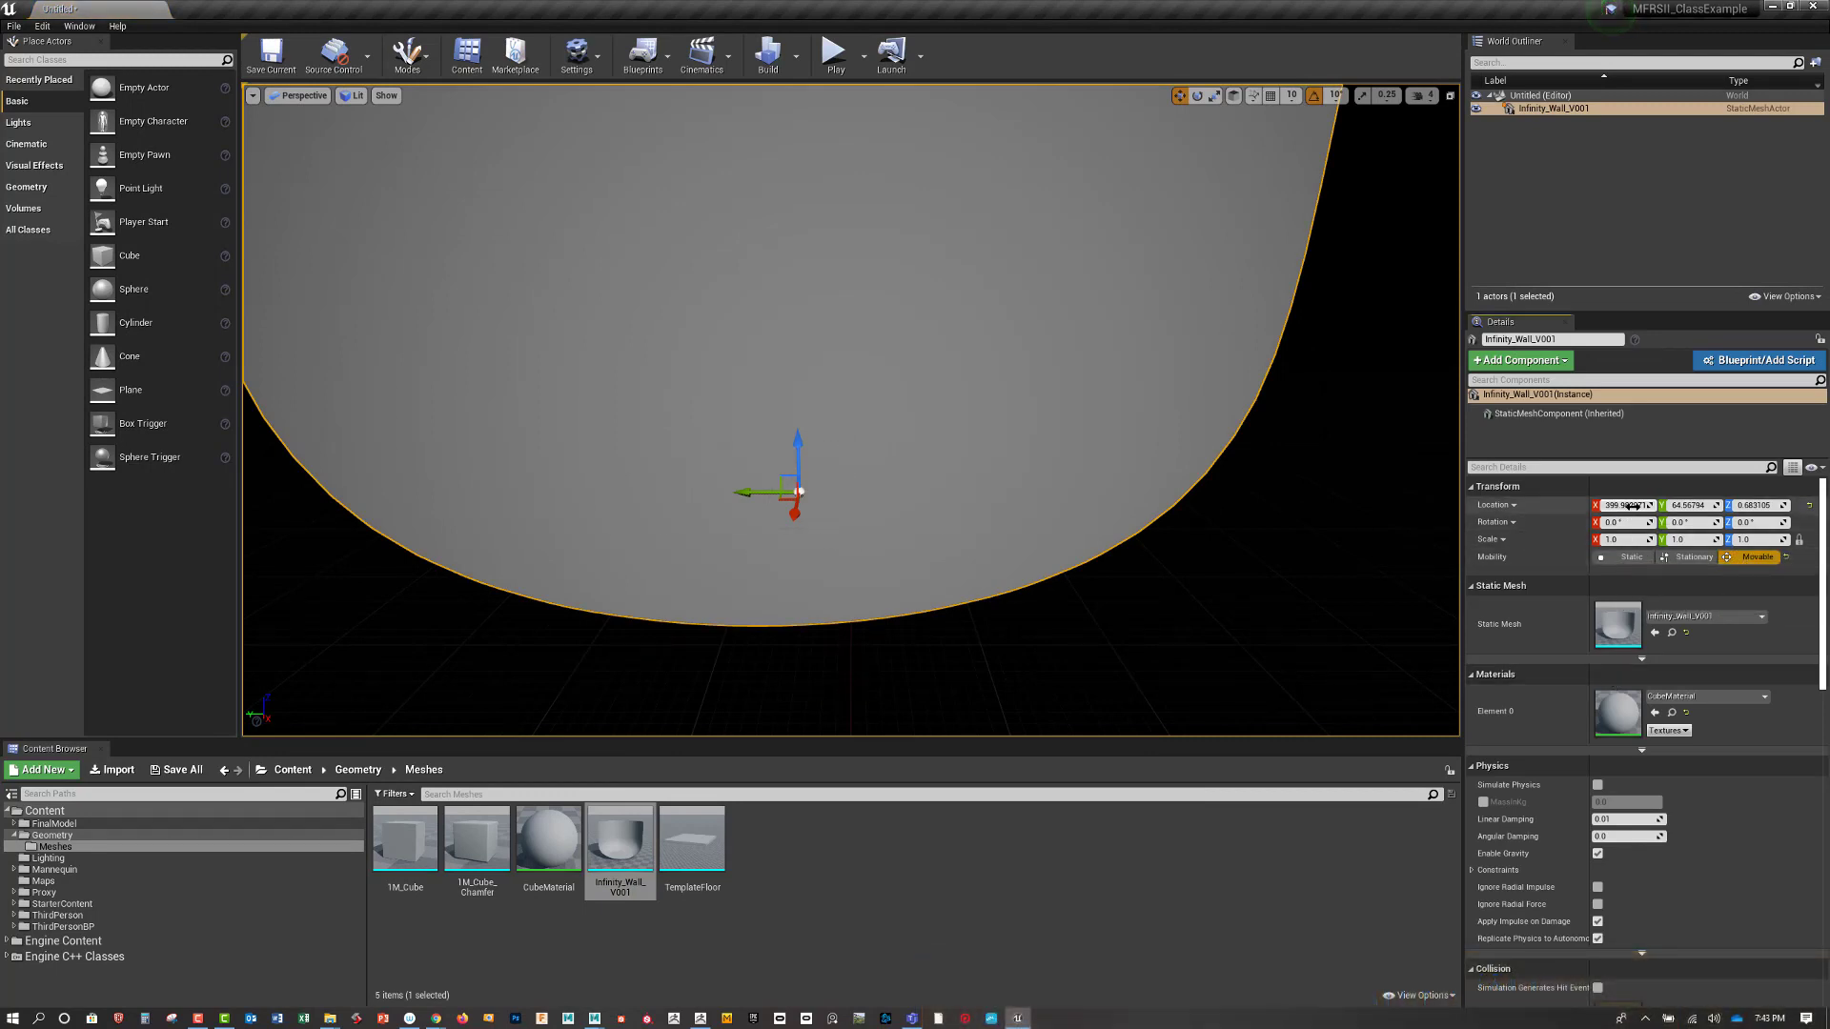
Set the infinity wall's X, Y and Z location to 0 and frame it in the viewport
click(1633, 506)
text(0)
key(Tab)
text(0)
key(Tab)
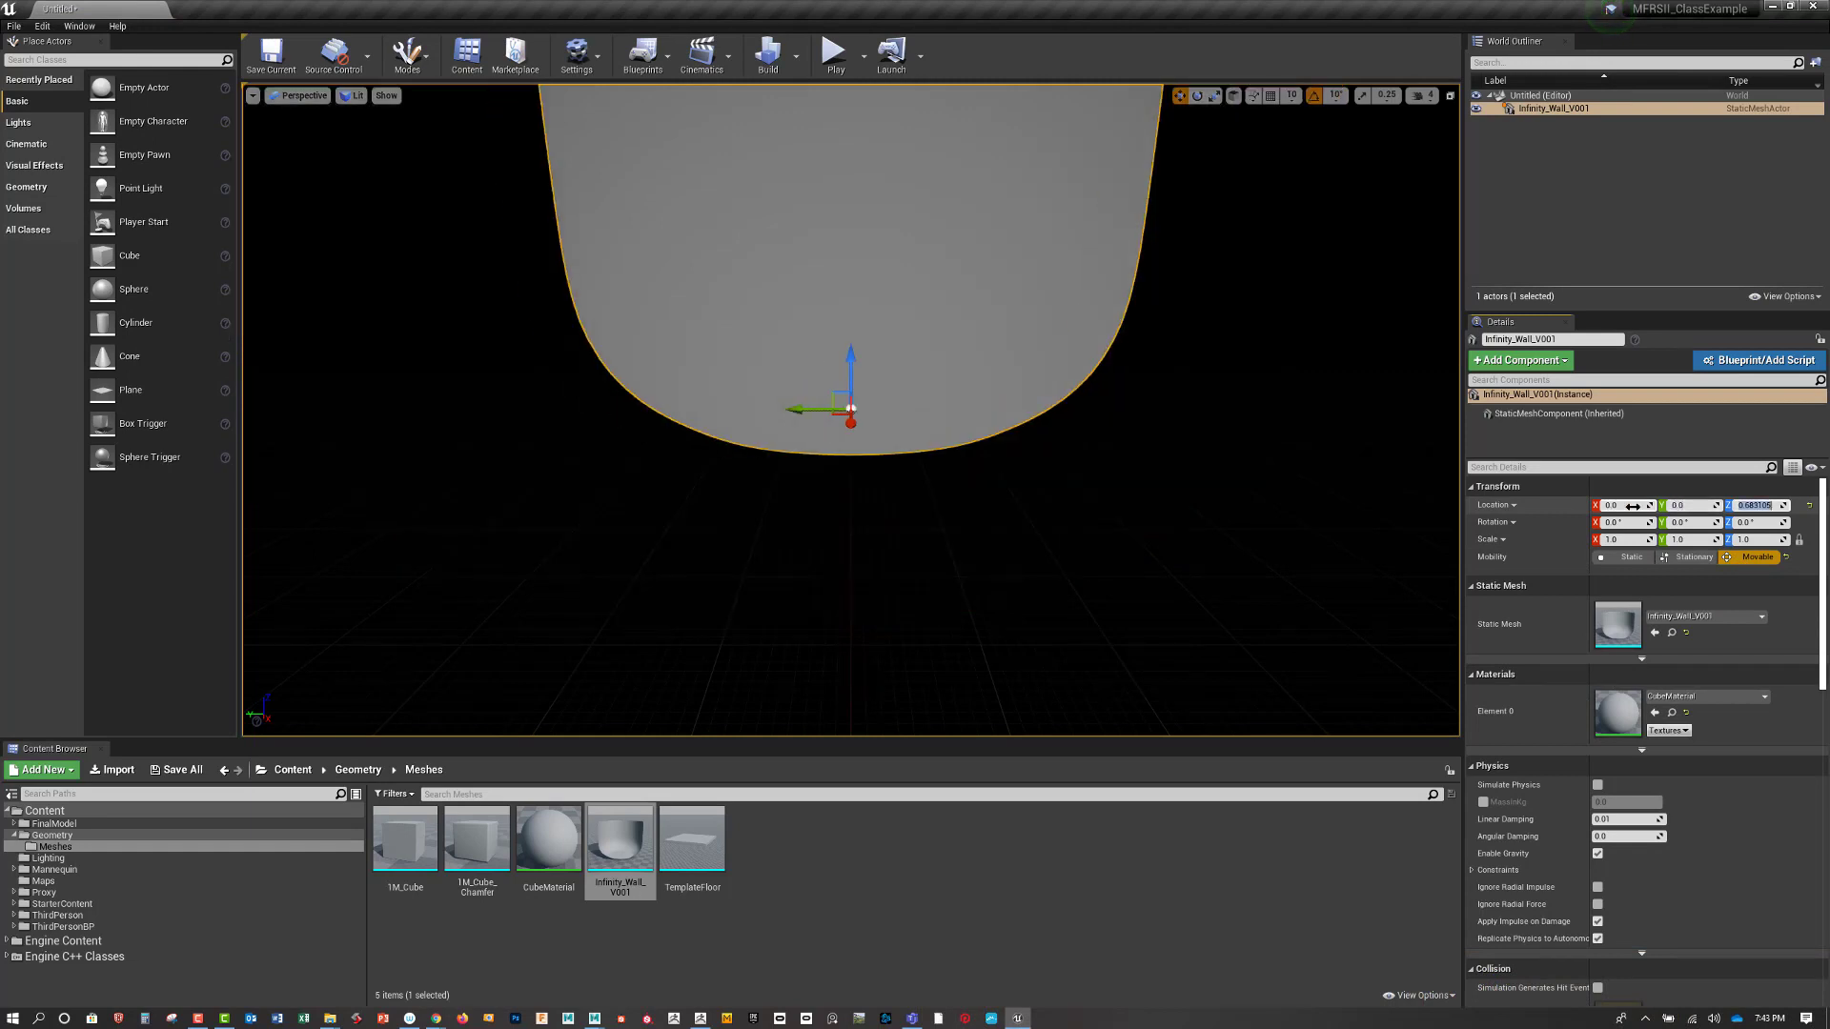
text(0)
key(Return)
key(f)
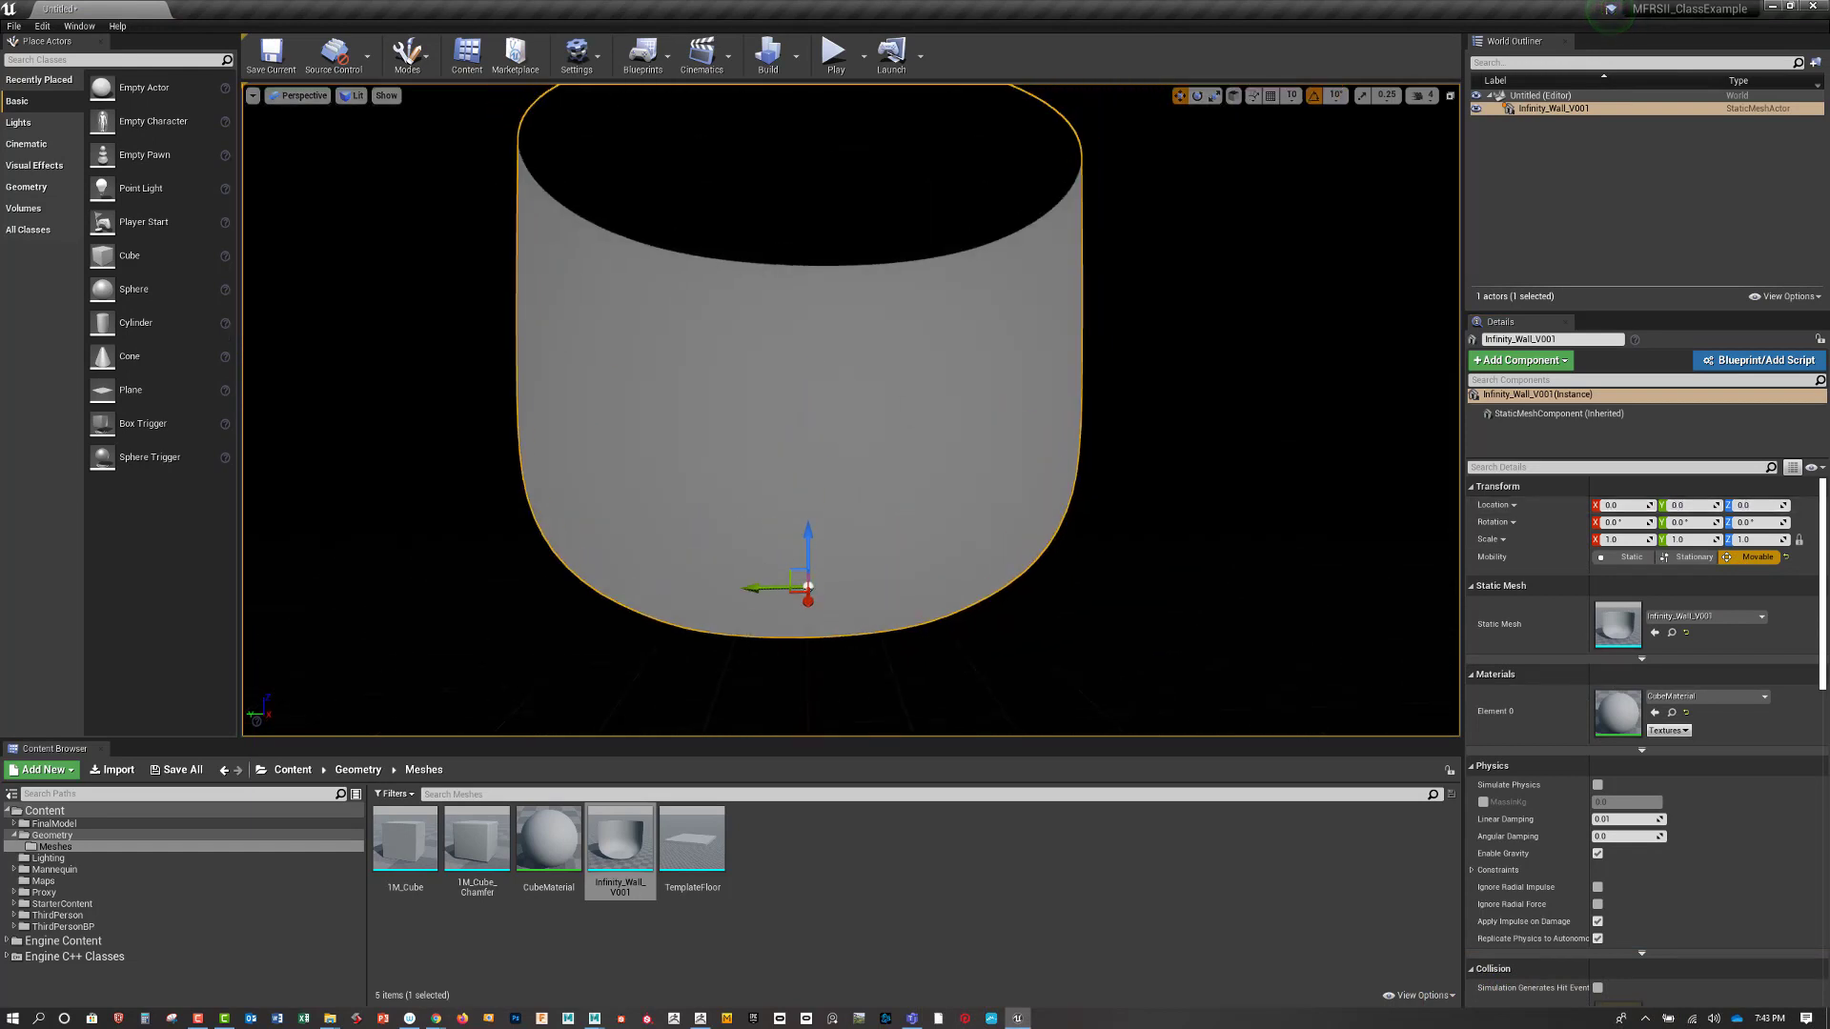
key(w)
mouse_move(820, 409)
right_down()
mouse_move(848, 422)
mouse_move(834, 324)
mouse_move(823, 457)
mouse_move(815, 400)
right_up()
key(s)
key(w)
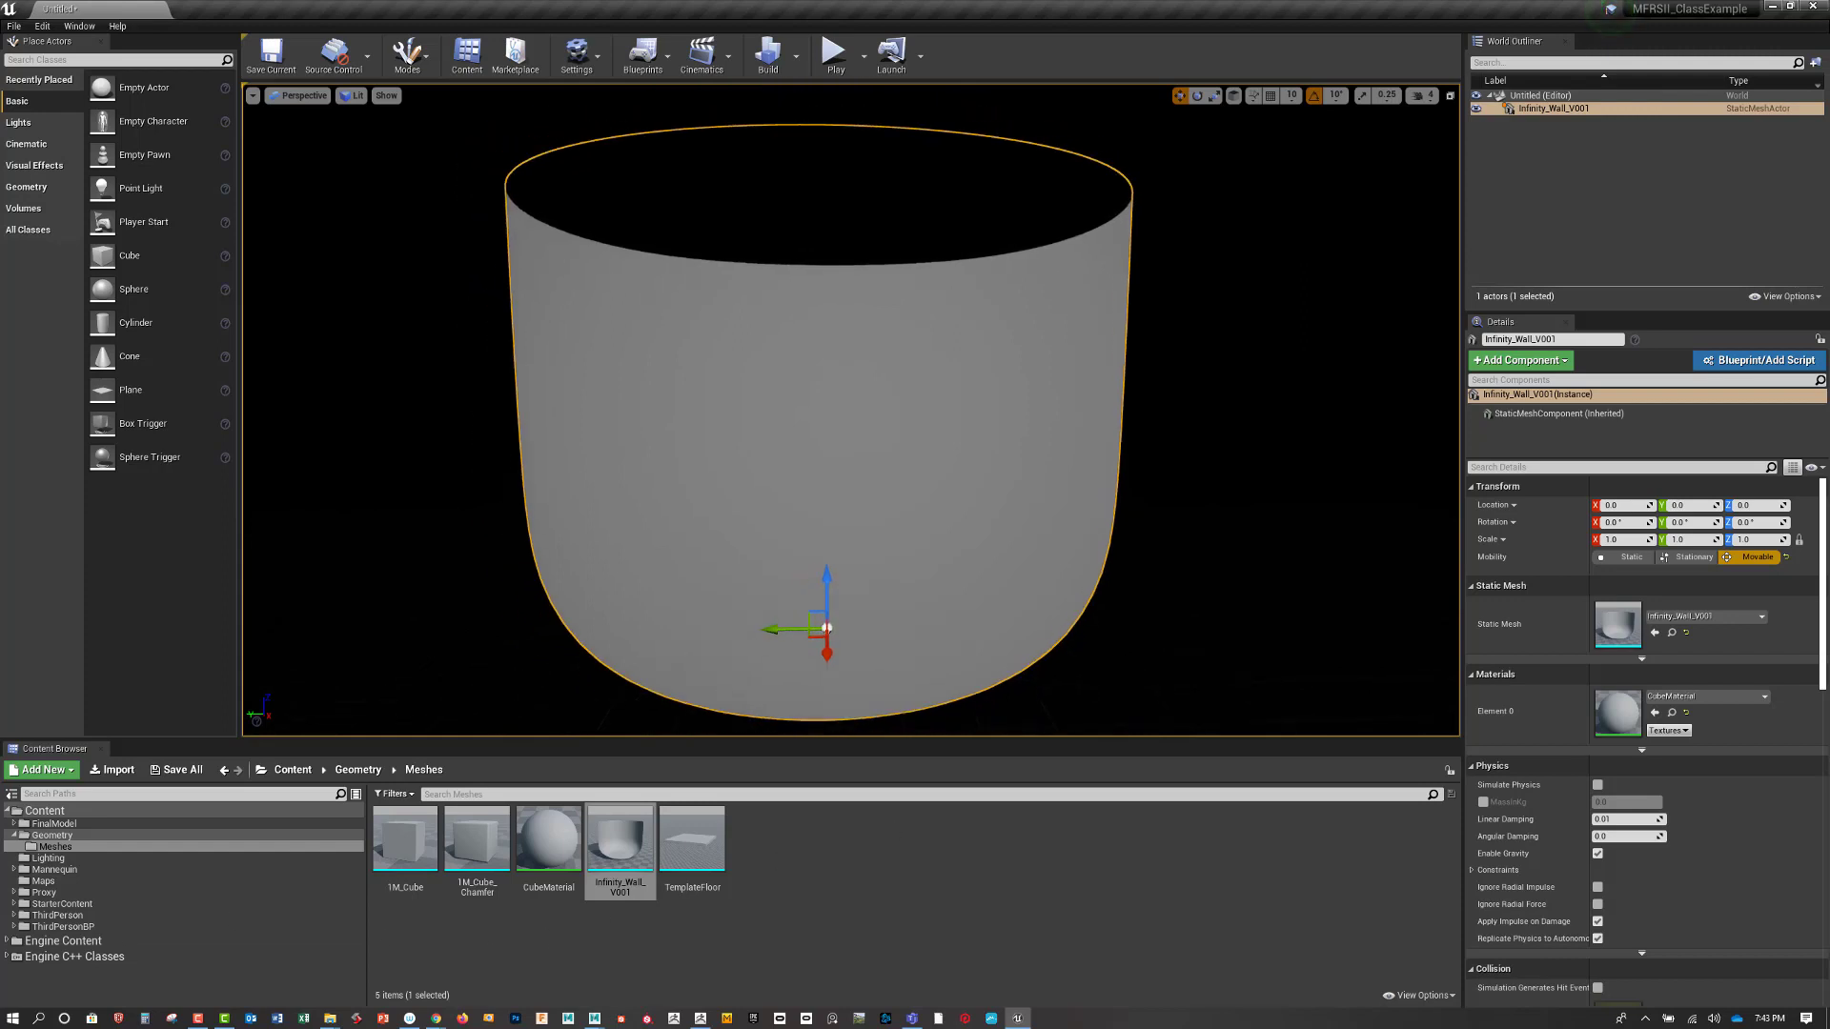
Place the Cannon_GameRes mesh from the FinalModel Meshes folder in the level and set its mobility to Movable
click(13, 823)
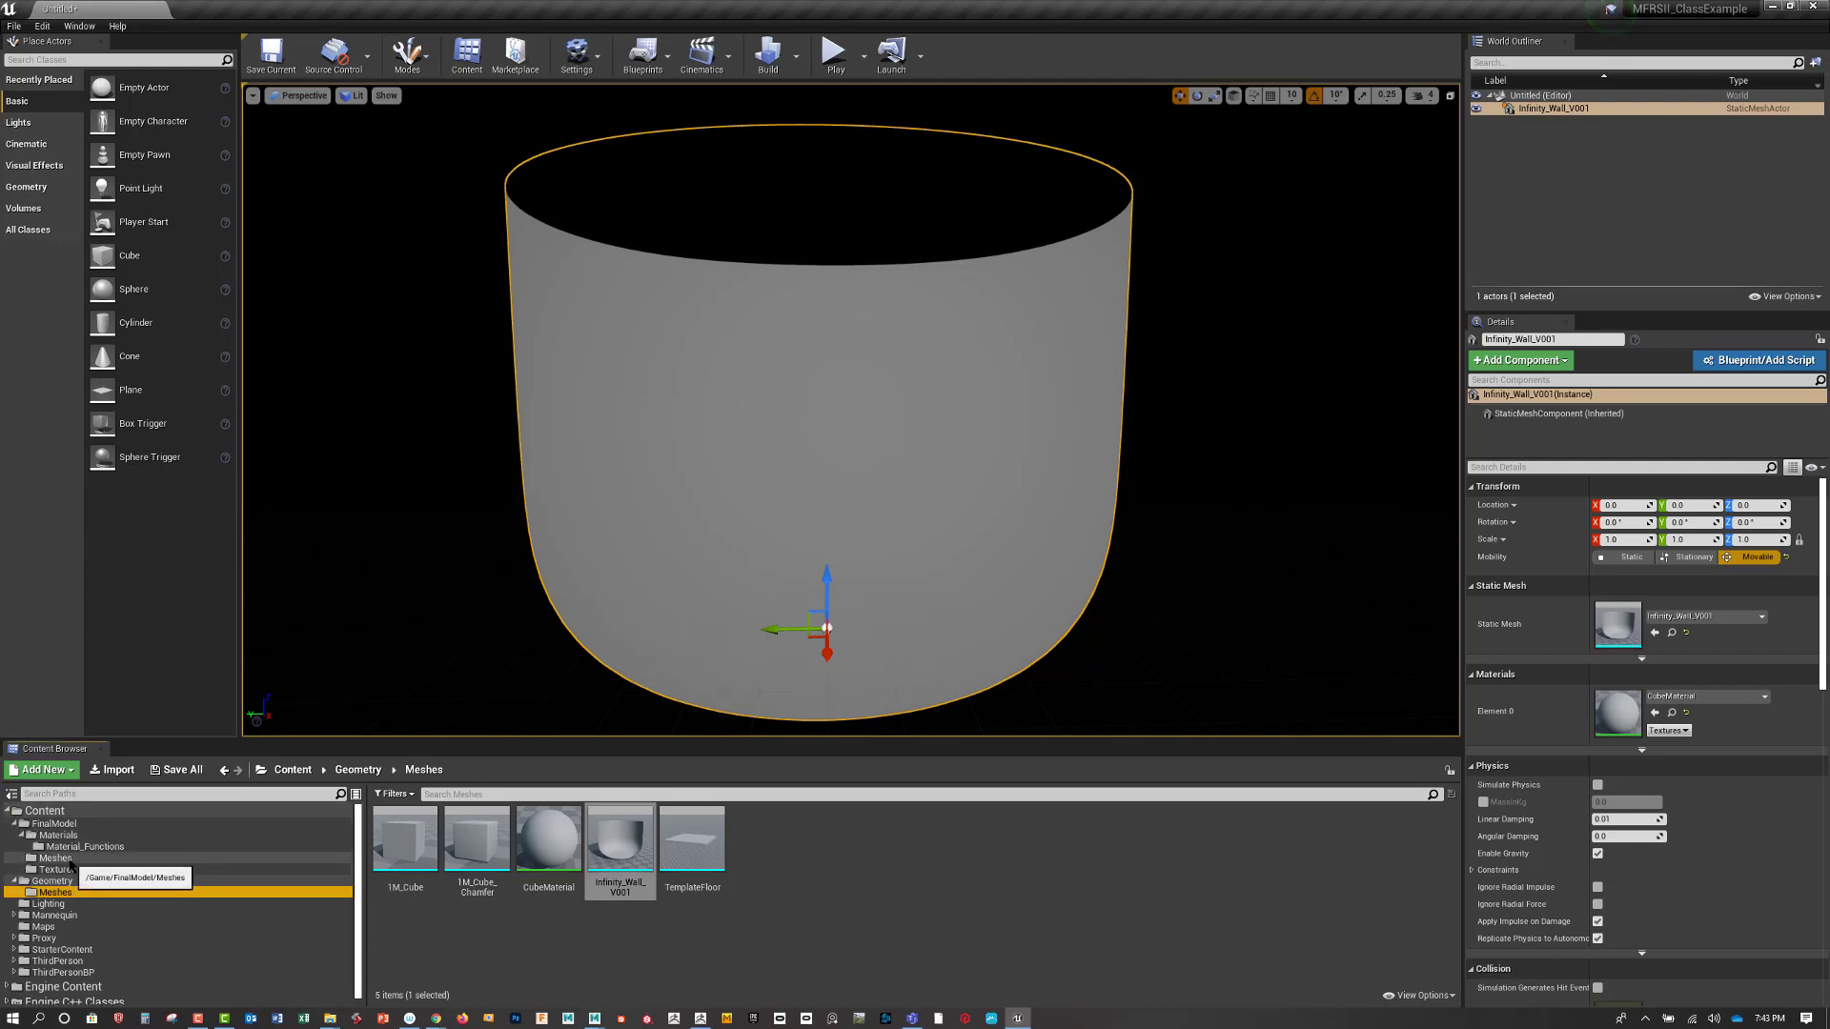
click(54, 858)
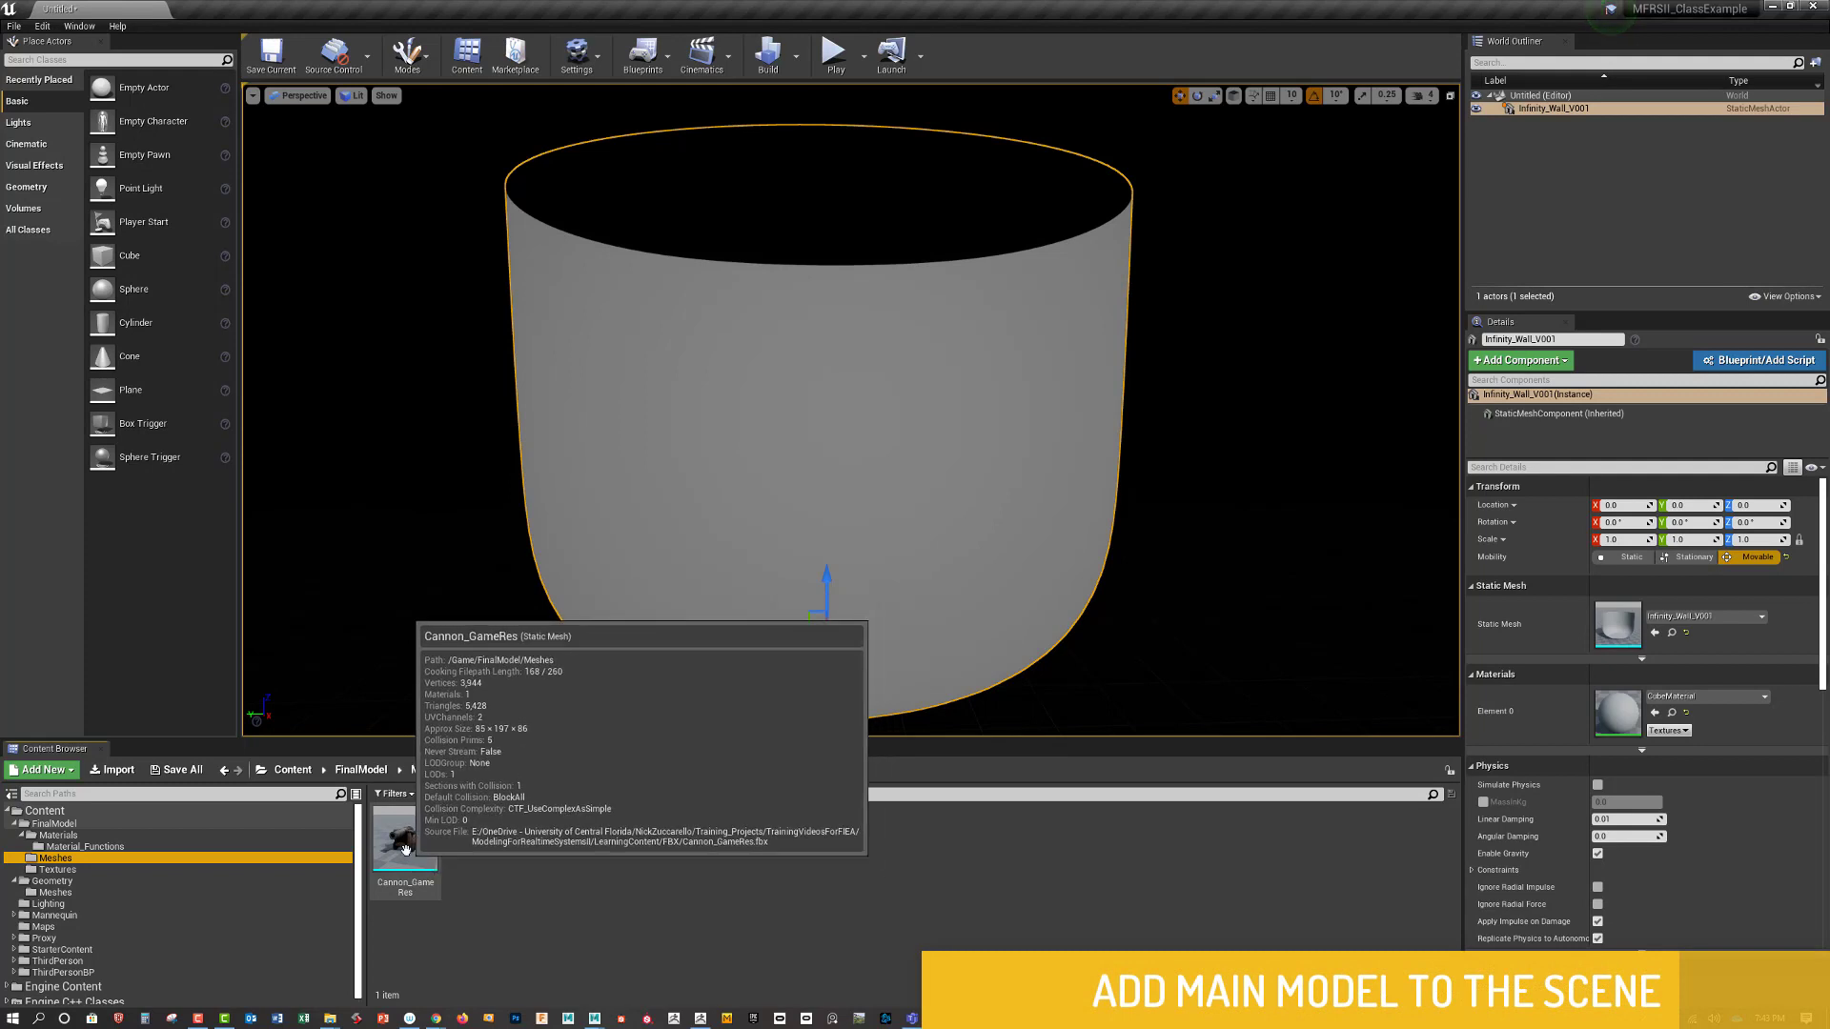
drag(424, 869, 802, 530)
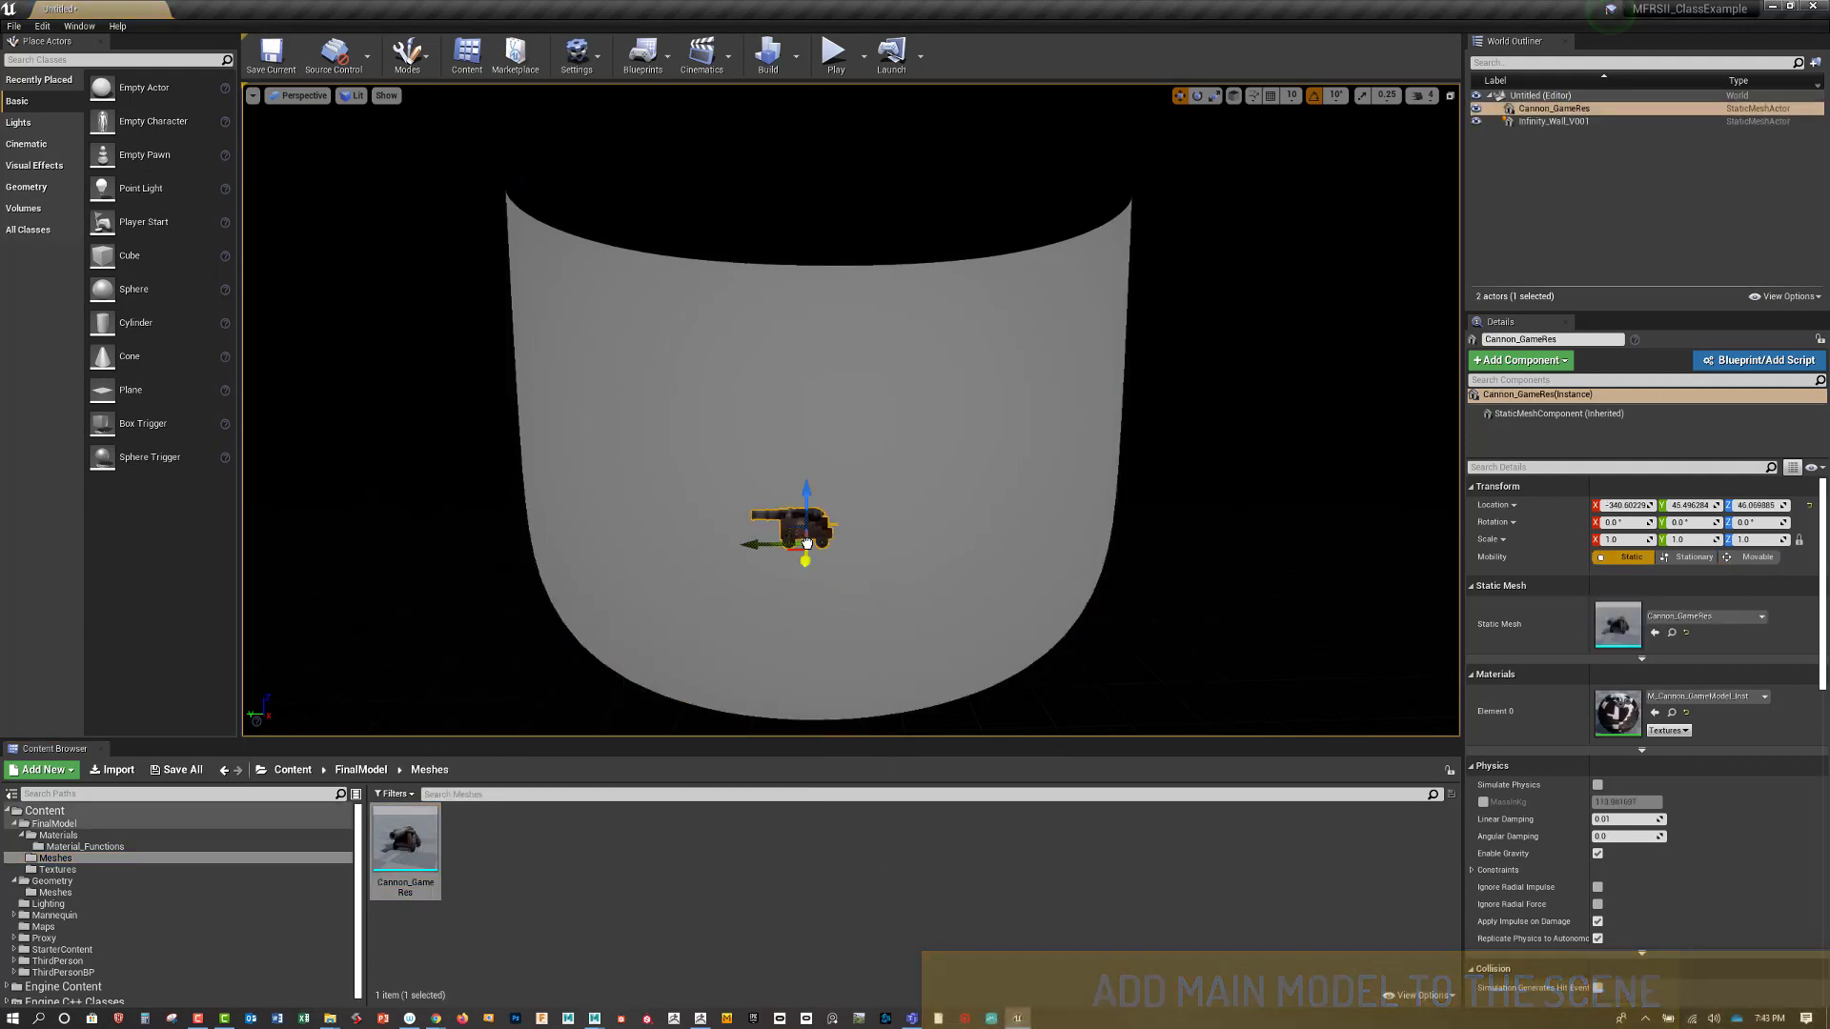
click(1758, 557)
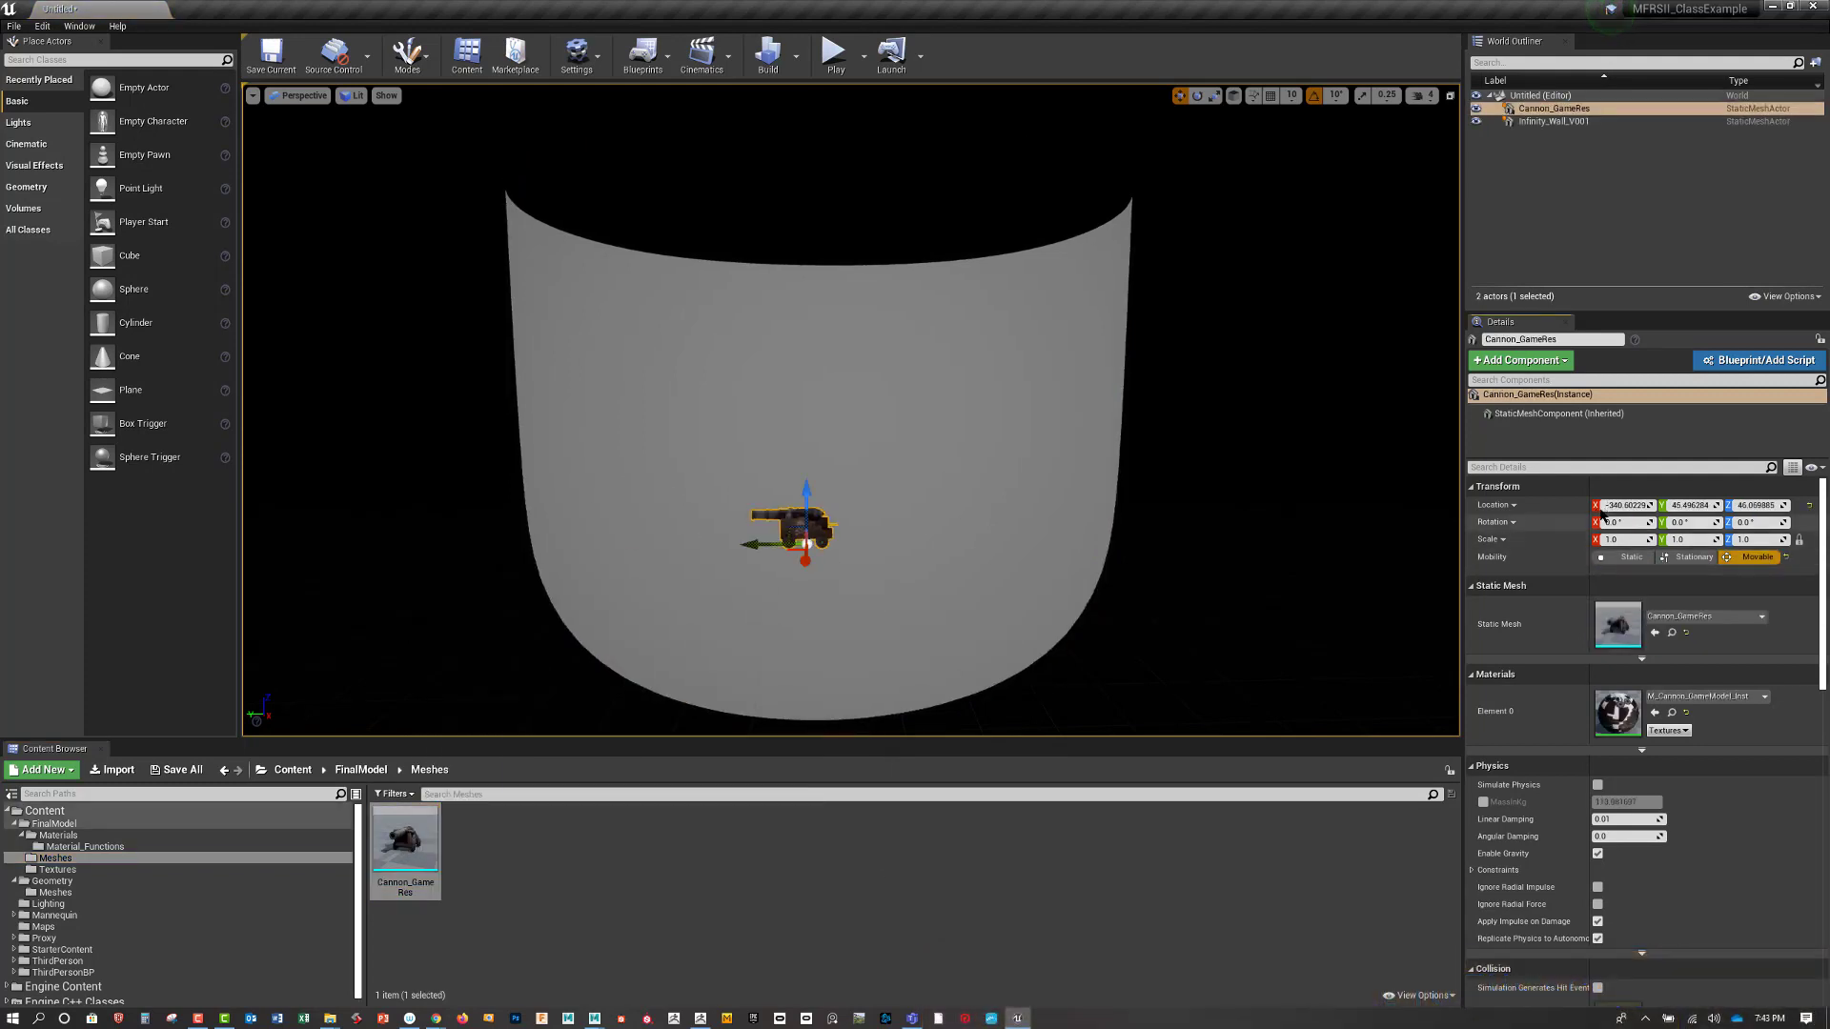
Set the cannon's X, Y and Z location to 0
click(1626, 506)
text(0)
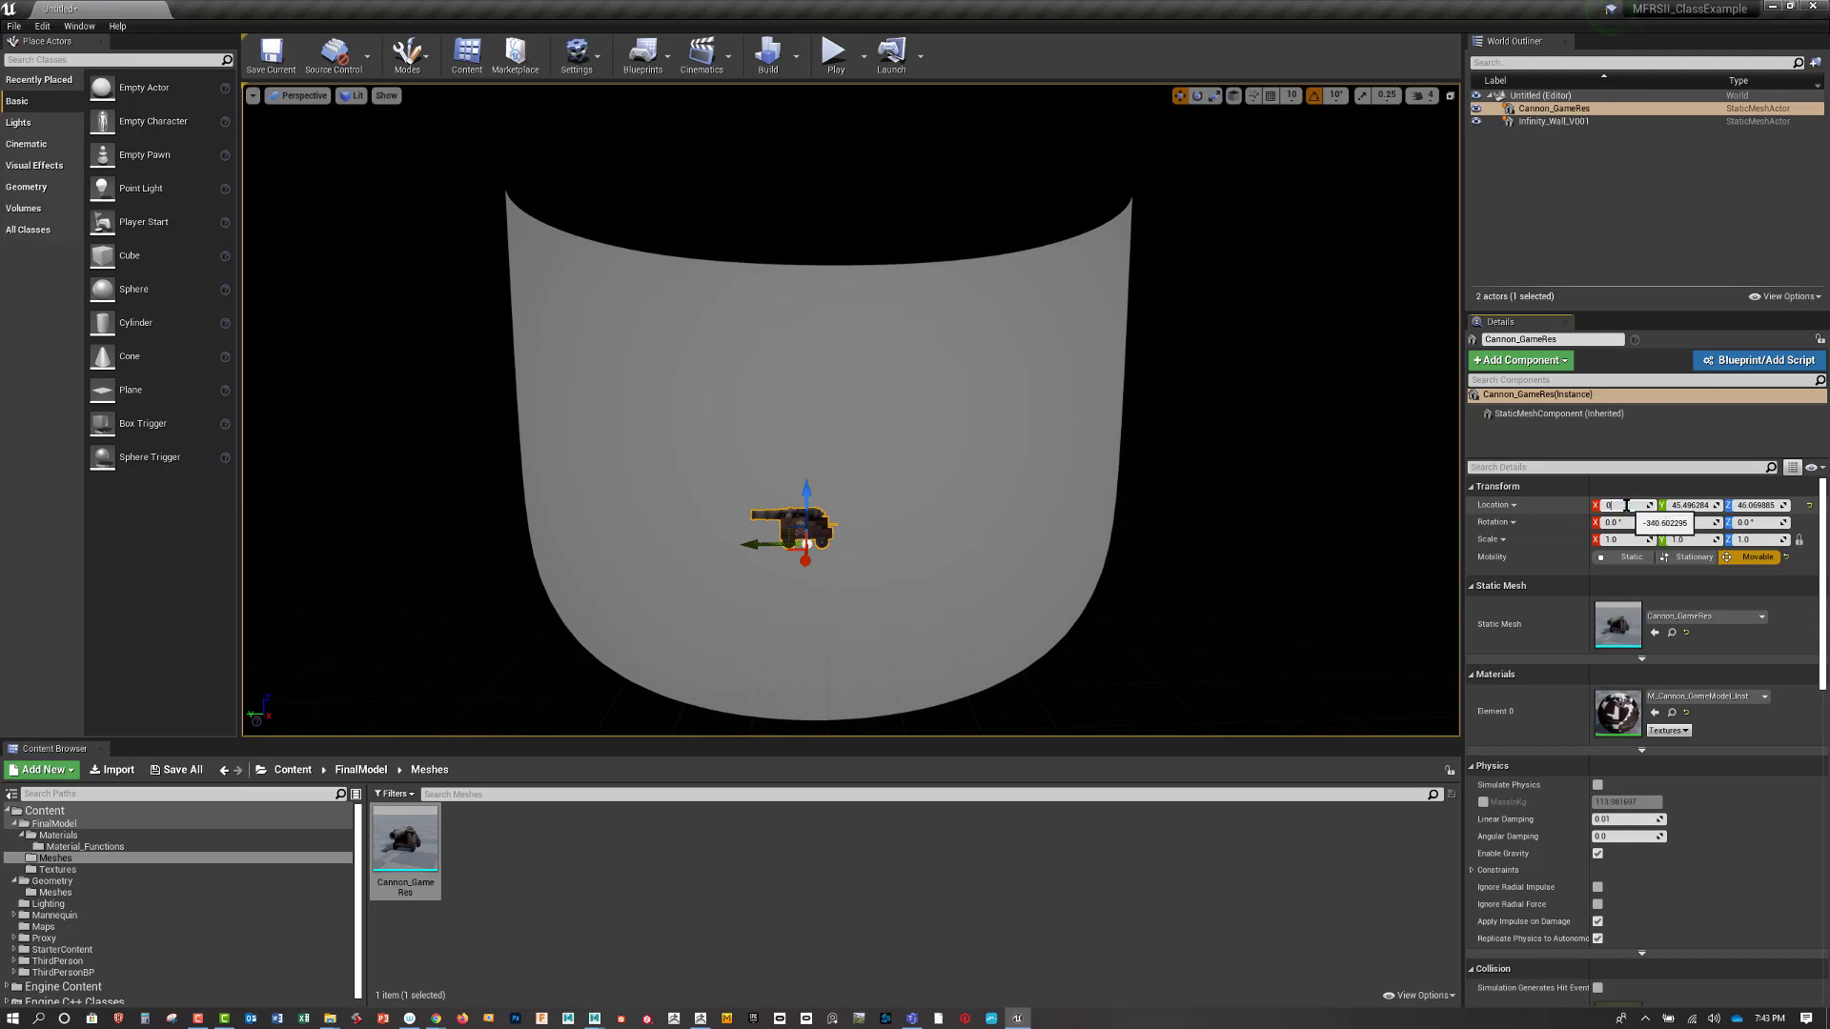
key(Tab)
text(0)
key(Tab)
text(0)
key(Return)
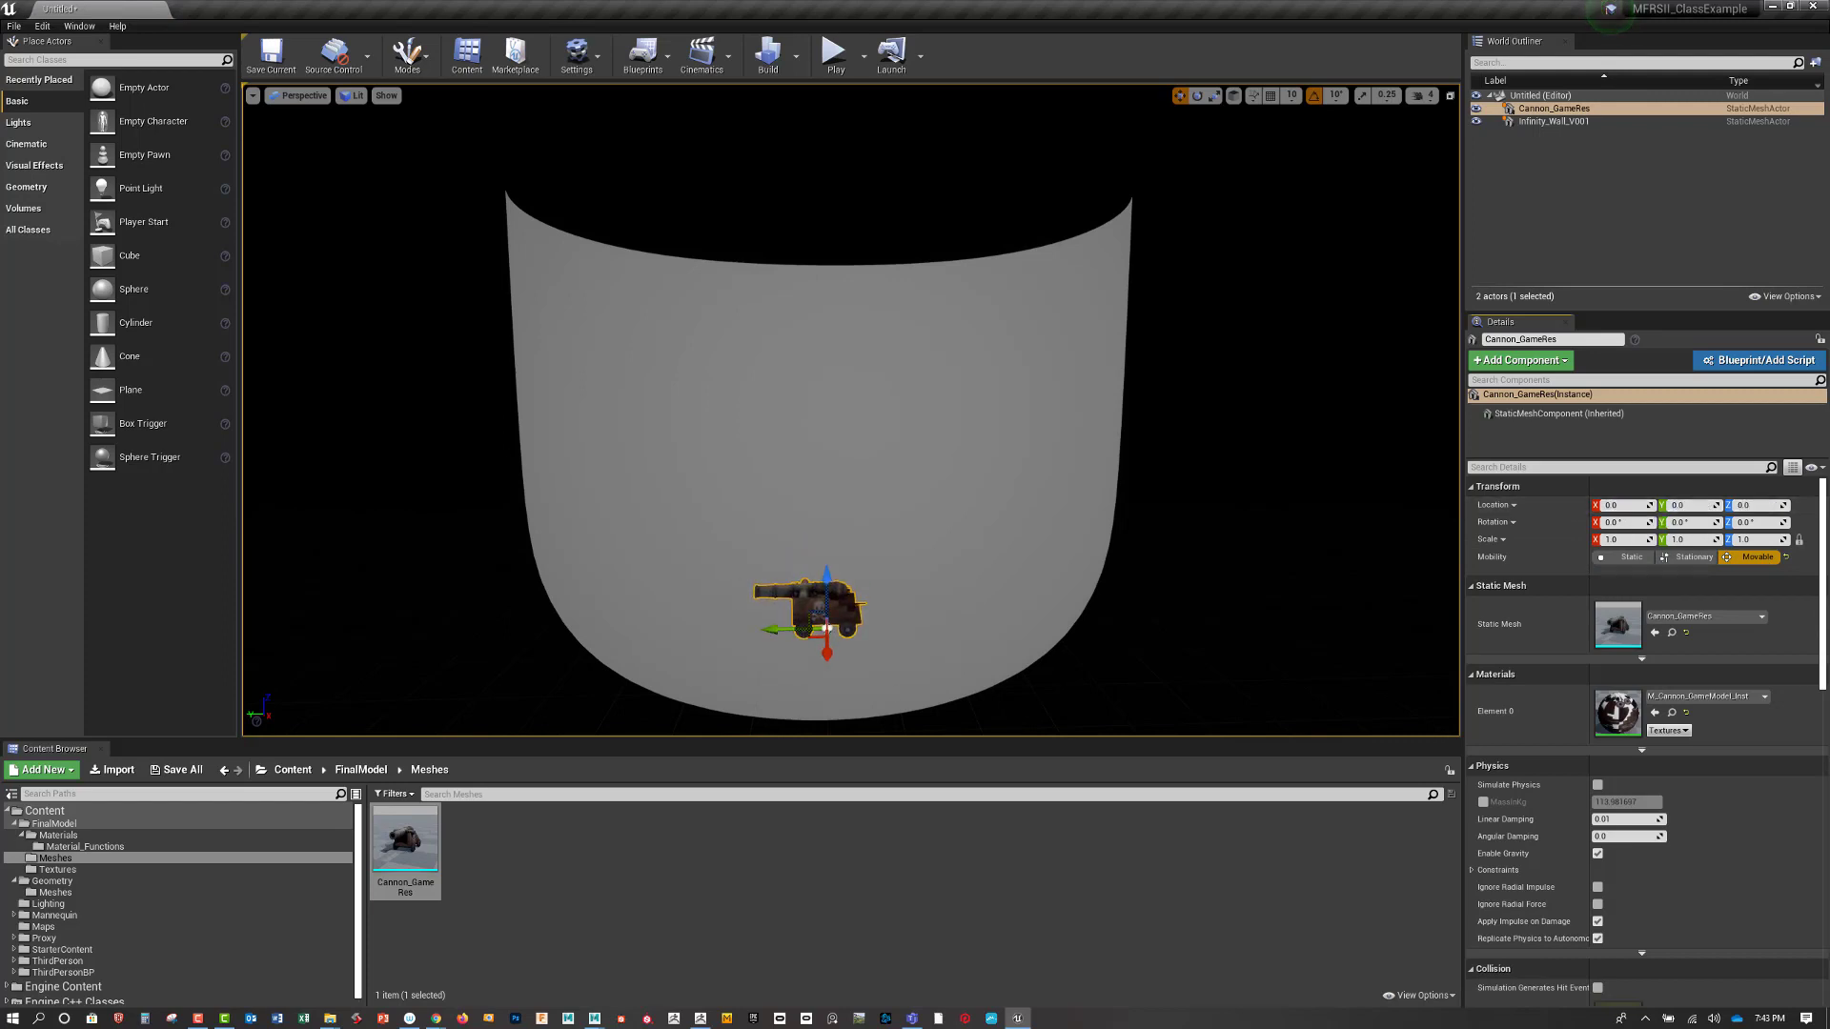
Inspect the cannon against the infinity wall backdrop from the side, front, rear and above
mouse_move(1082, 513)
right_down()
mouse_move(1121, 560)
mouse_move(1102, 537)
mouse_move(1286, 574)
mouse_move(1380, 540)
mouse_move(1258, 519)
mouse_move(1351, 510)
mouse_move(1077, 521)
mouse_move(1105, 520)
right_up()
key(f)
key(a)
key(a)
key(a)
key(d)
key(d)
key(w)
key(d)
key(d)
key(d)
key(a)
mouse_move(1274, 520)
right_down()
mouse_move(1305, 520)
mouse_move(1255, 524)
mouse_move(1286, 562)
mouse_move(1287, 496)
mouse_move(1287, 534)
right_up()
key(a)
key(a)
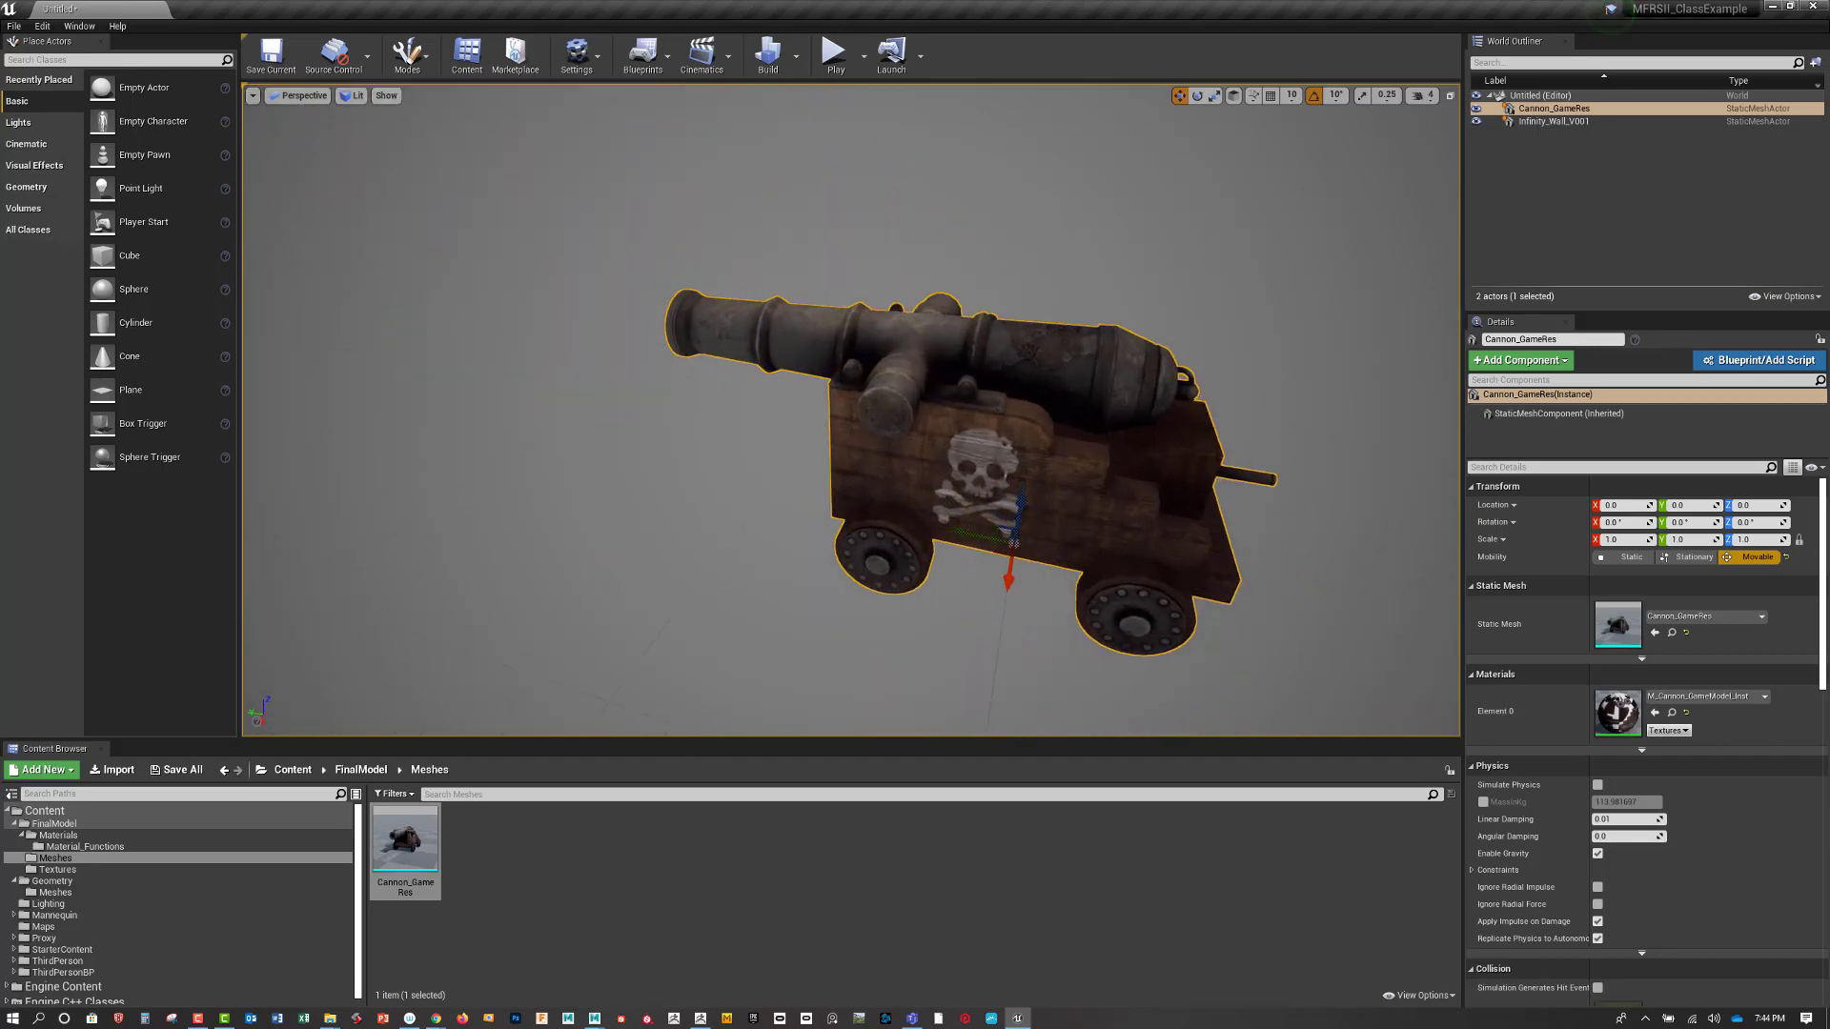
right_drag(1188, 477, 1436, 536)
key(s)
key(w)
key(s)
key(a)
key(s)
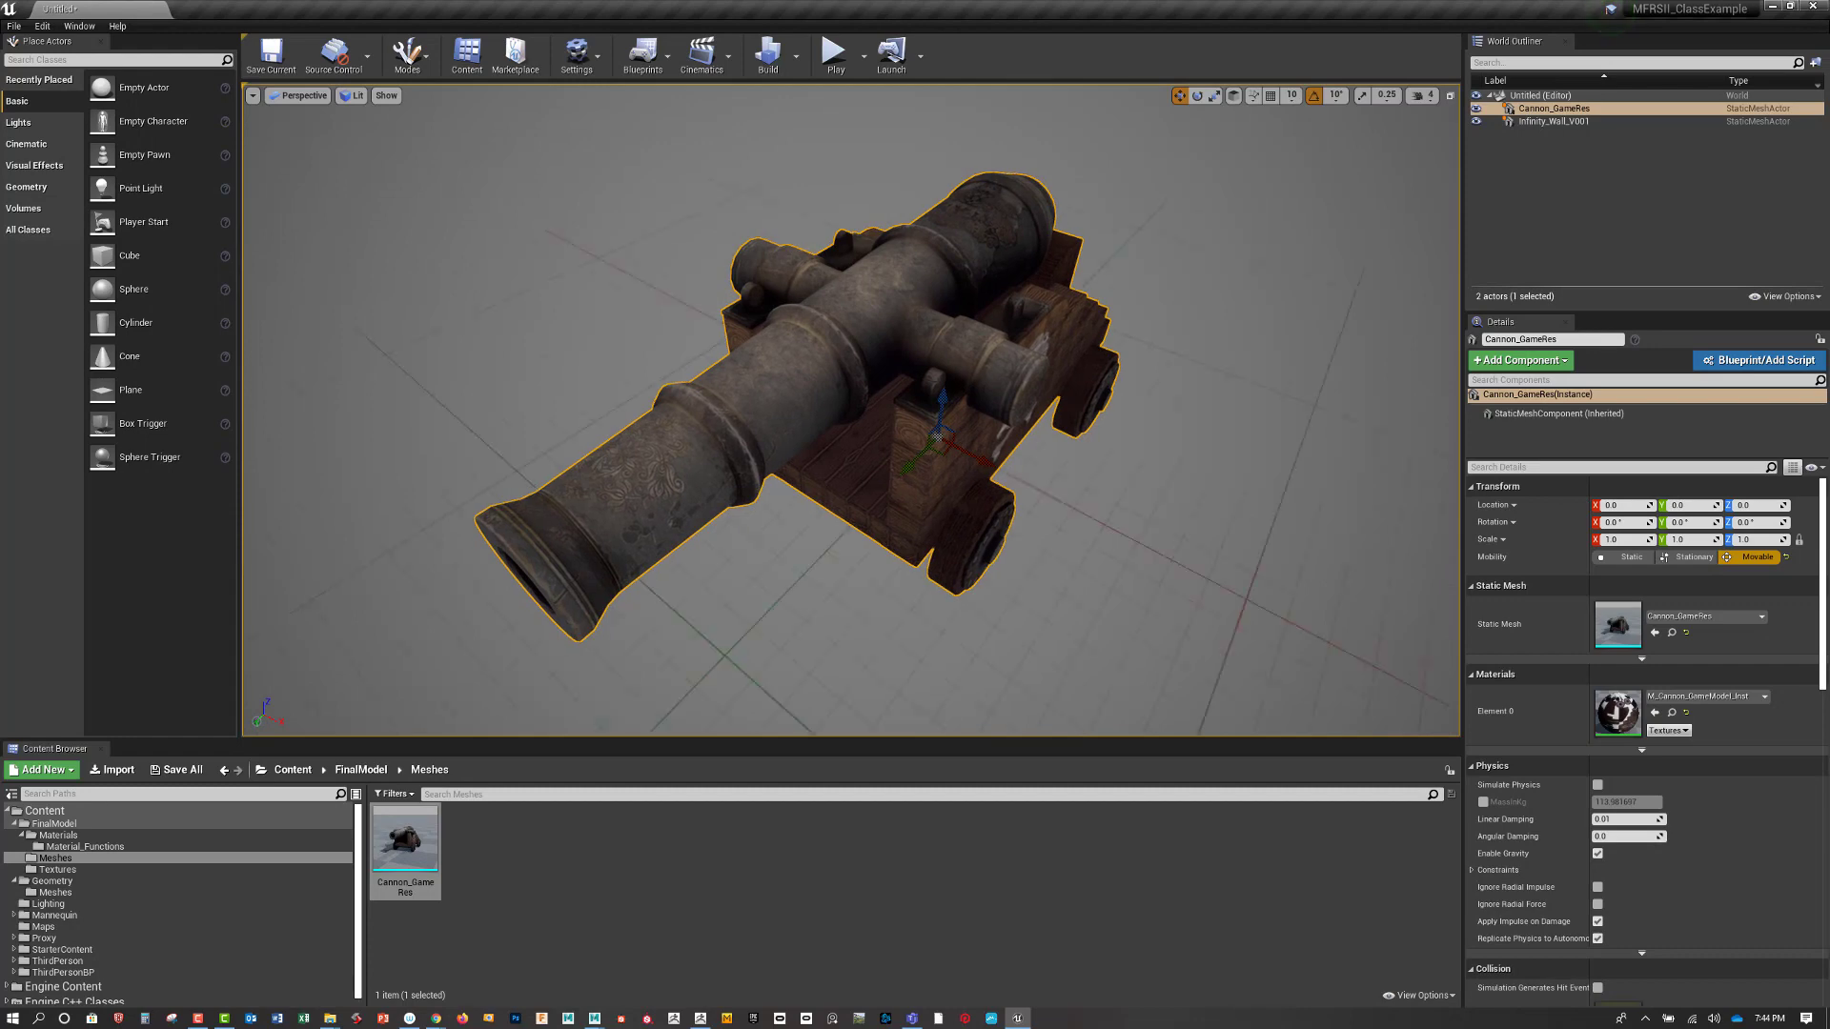
key(d)
right_drag(1096, 498, 777, 552)
key(a)
key(s)
right_drag(1248, 475, 1270, 469)
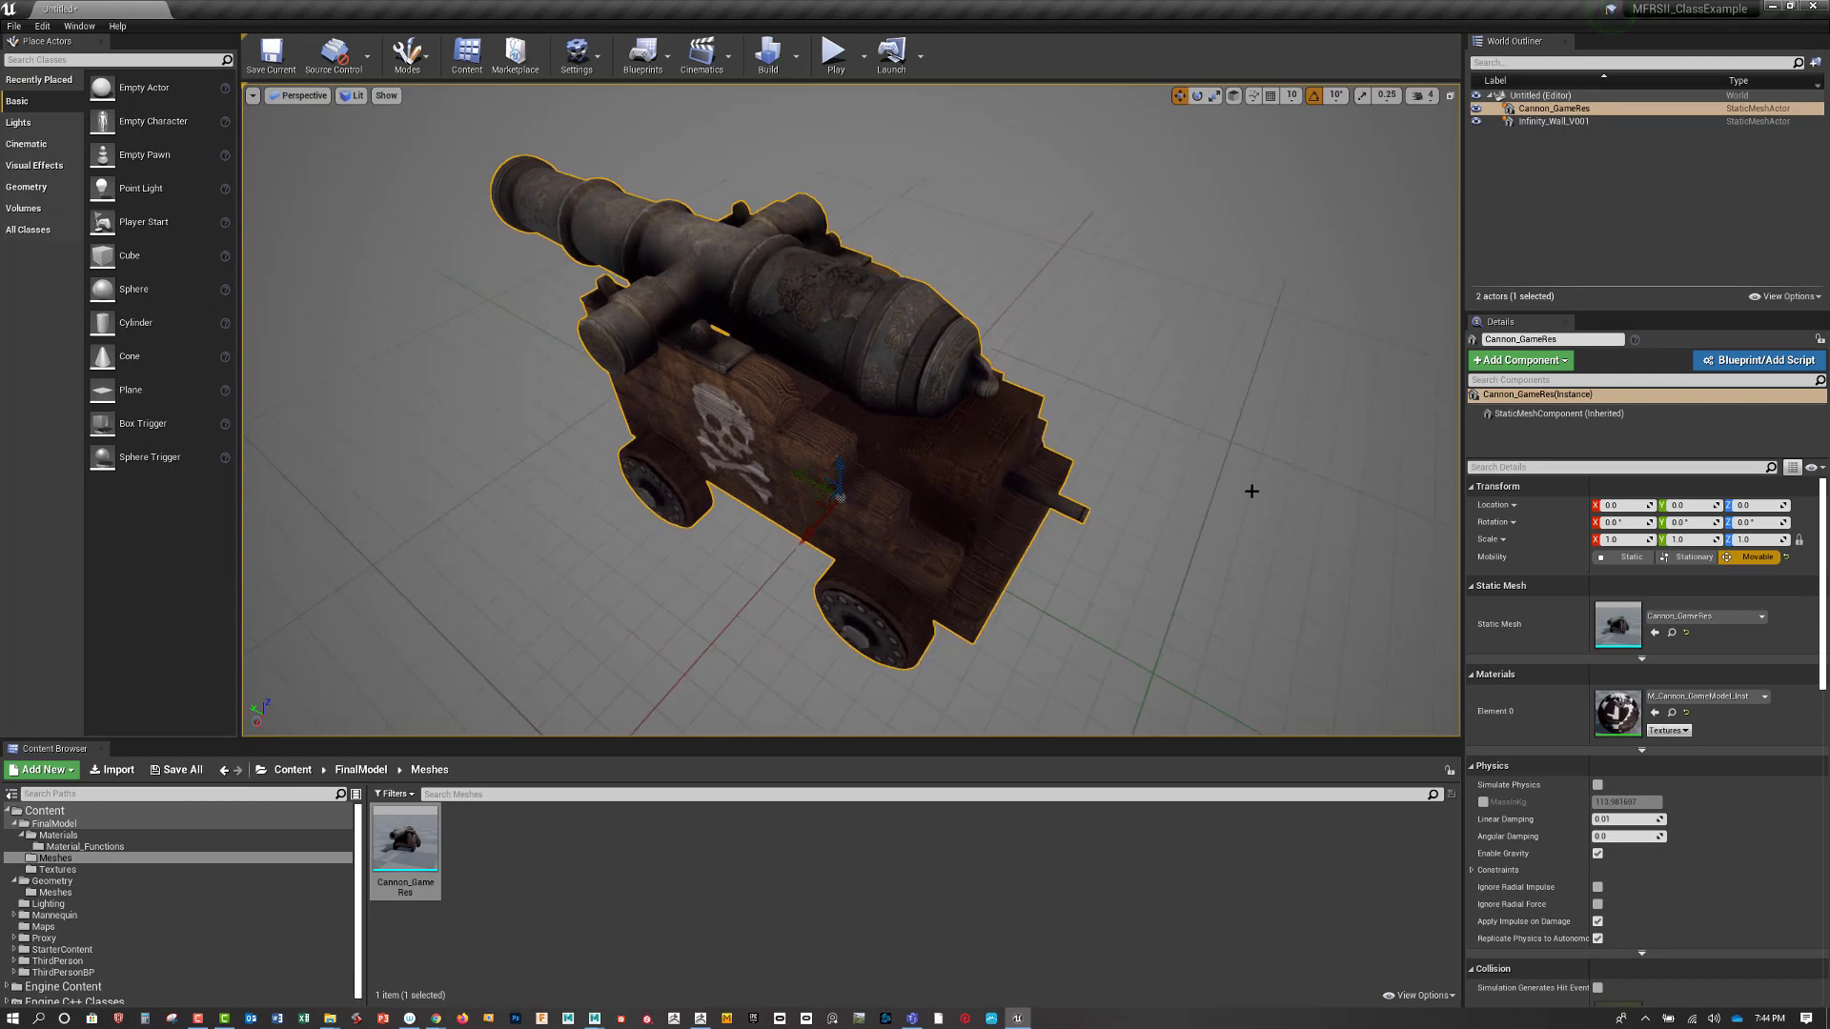
alt+drag(1251, 490, 1251, 491)
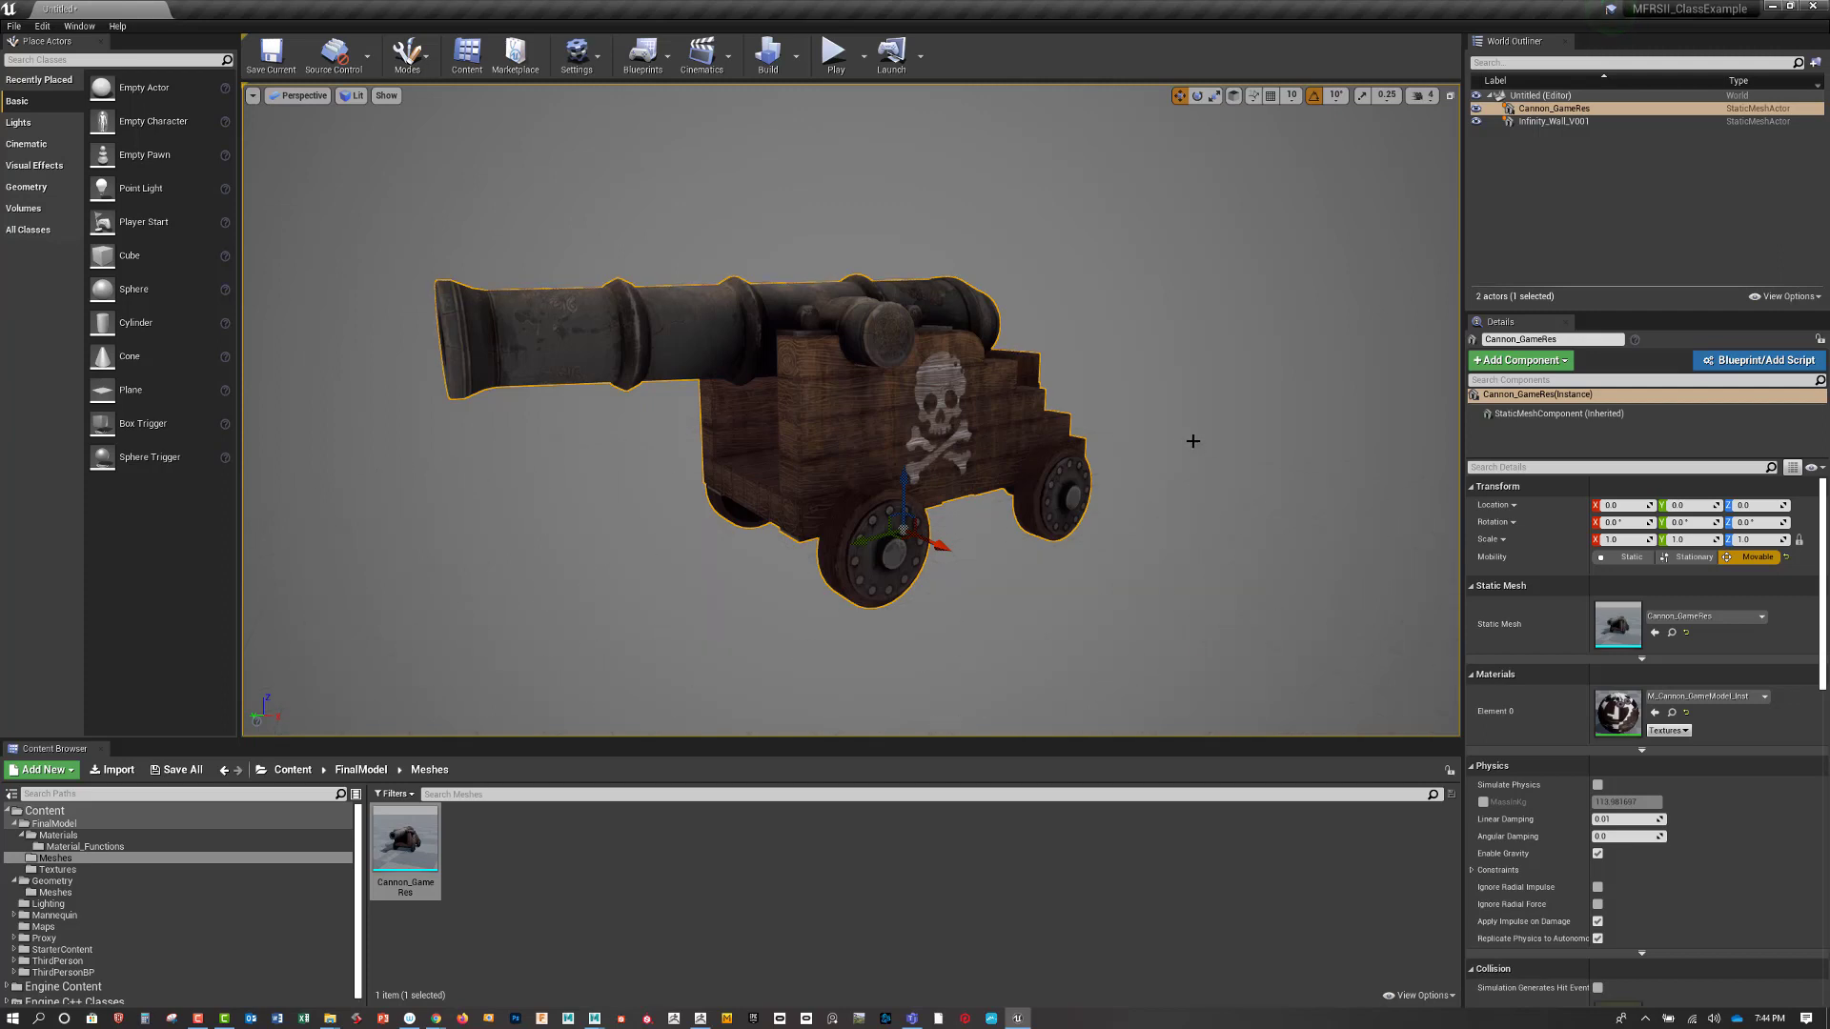
Frame the whole infinity wall and examine its size relative to the cannon from outside
click(1192, 443)
key(f)
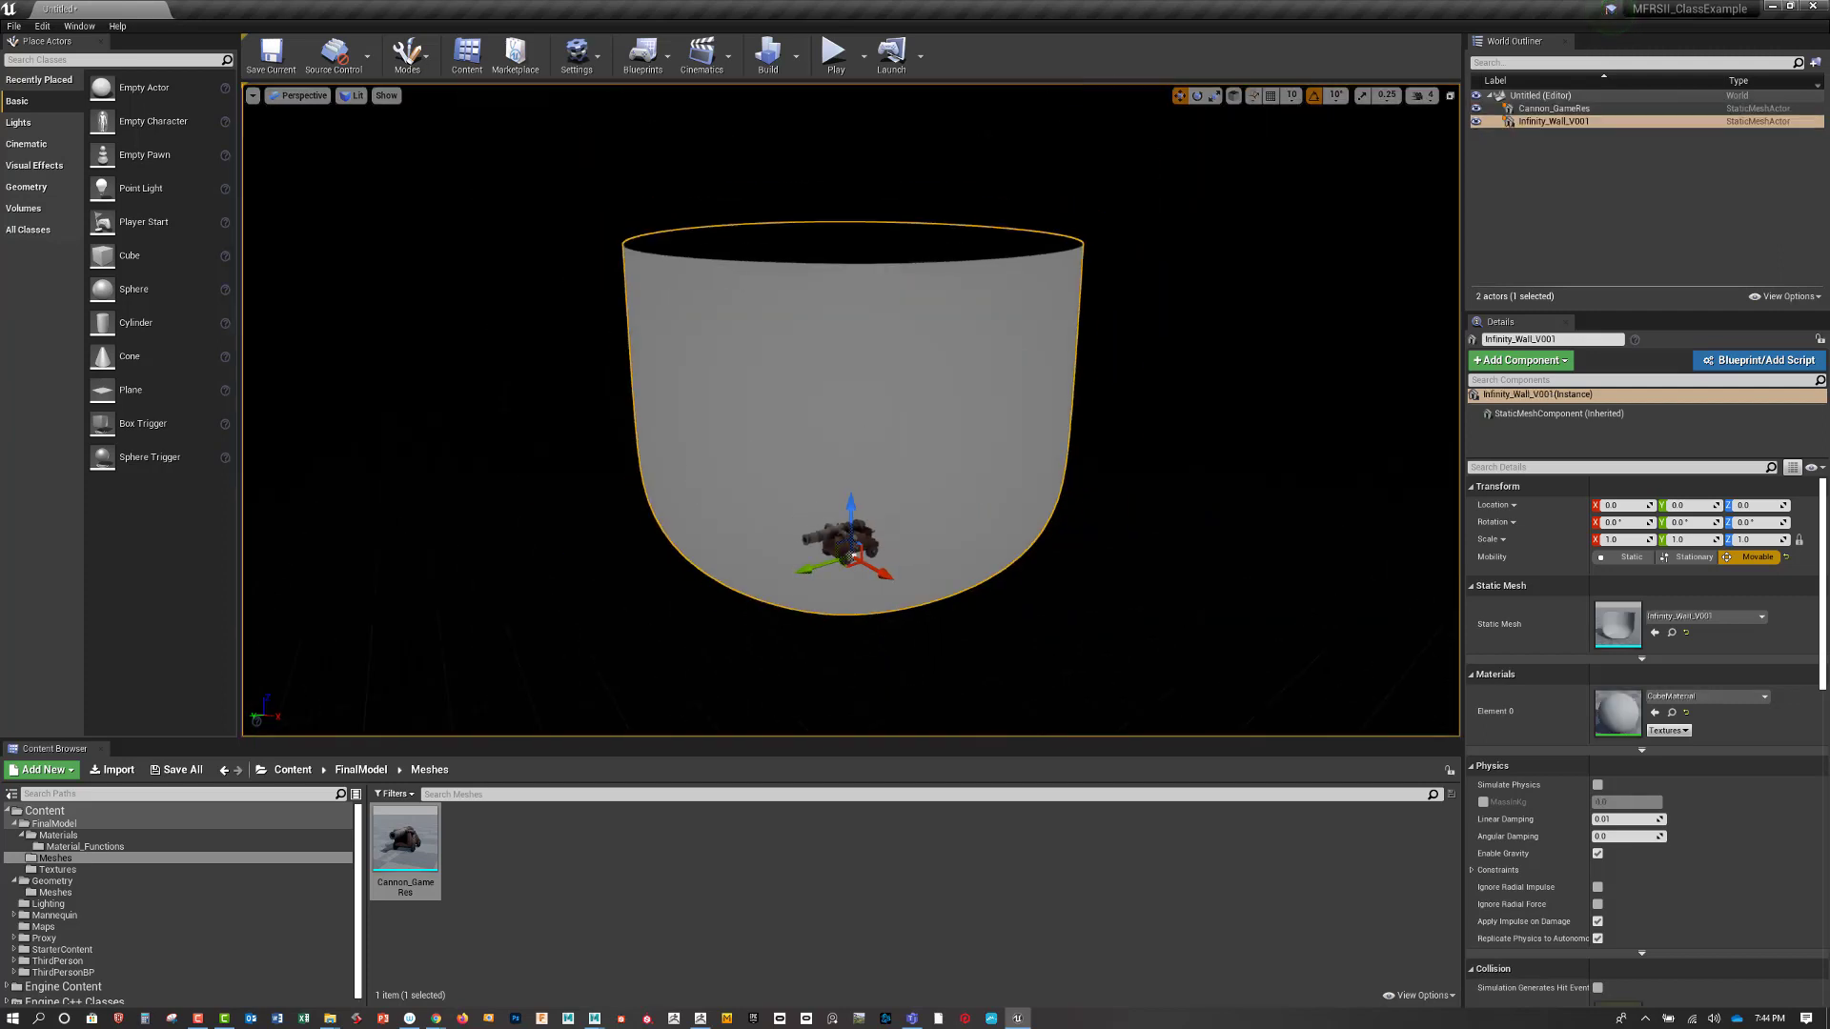
key(Escape)
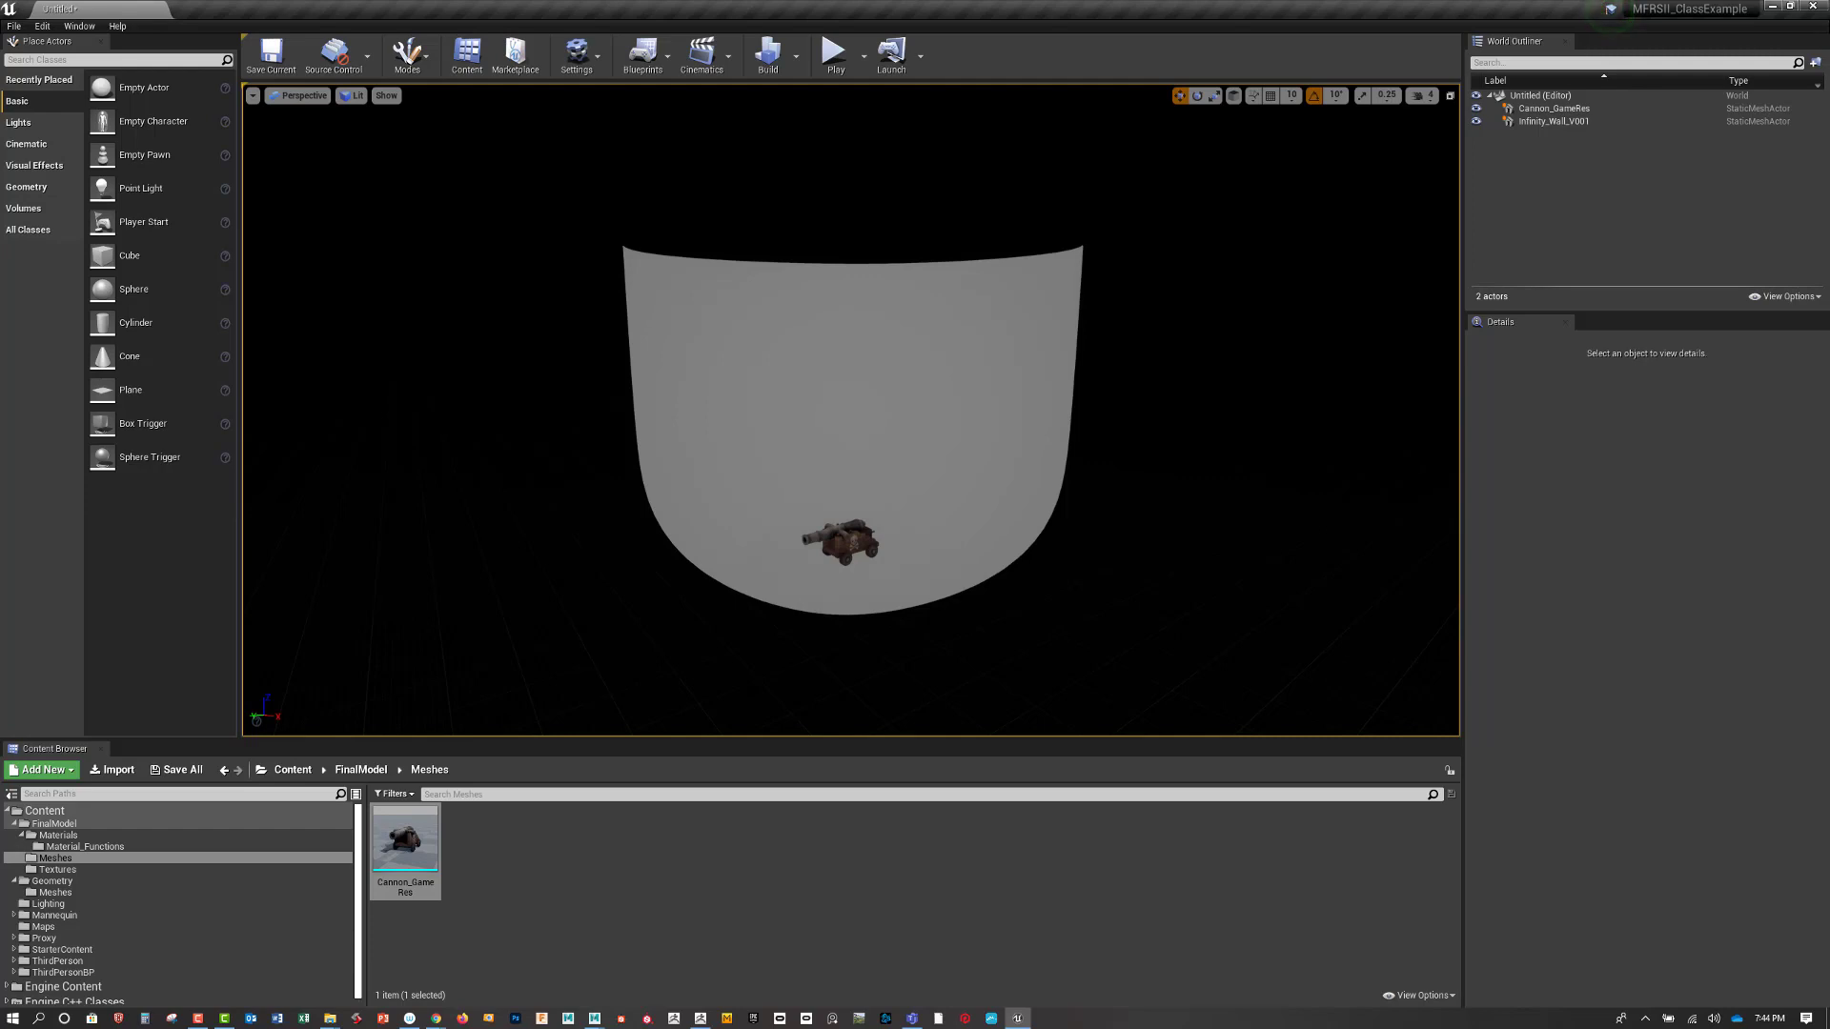
scroll(851, 410, down, 15)
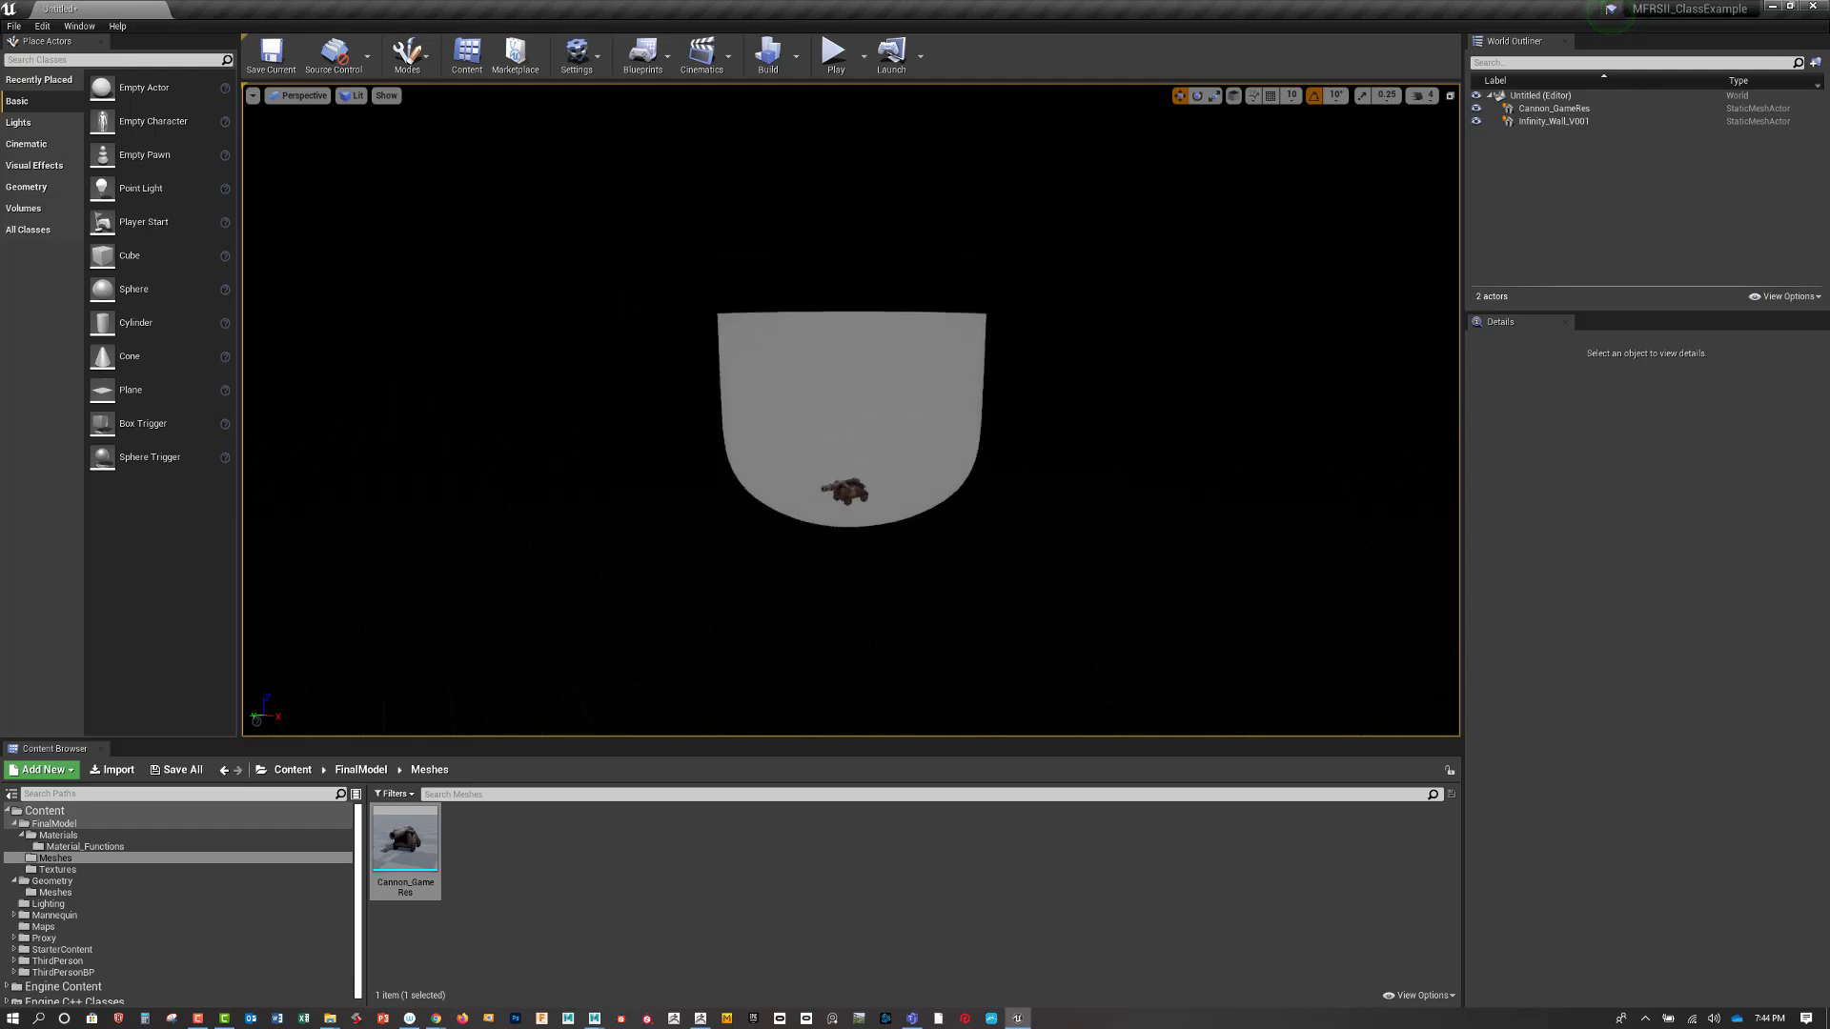
scroll(851, 410, down, 12)
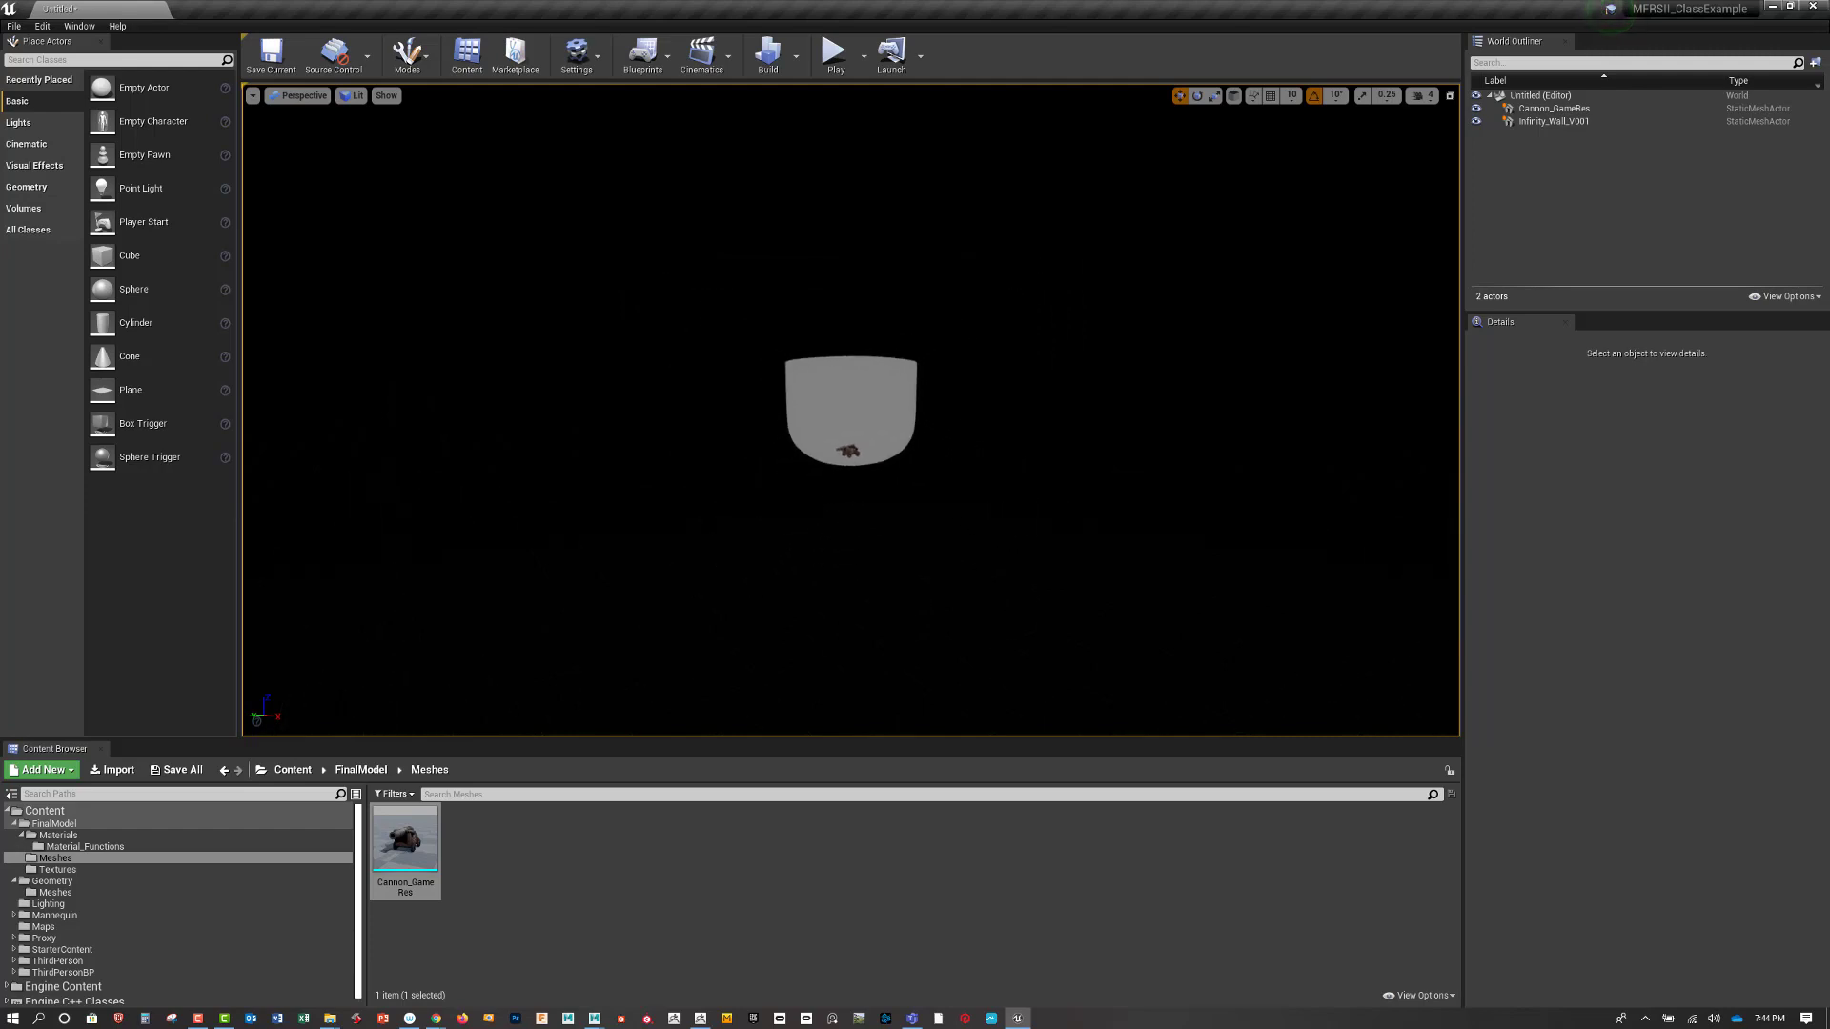
scroll(851, 410, down, 2)
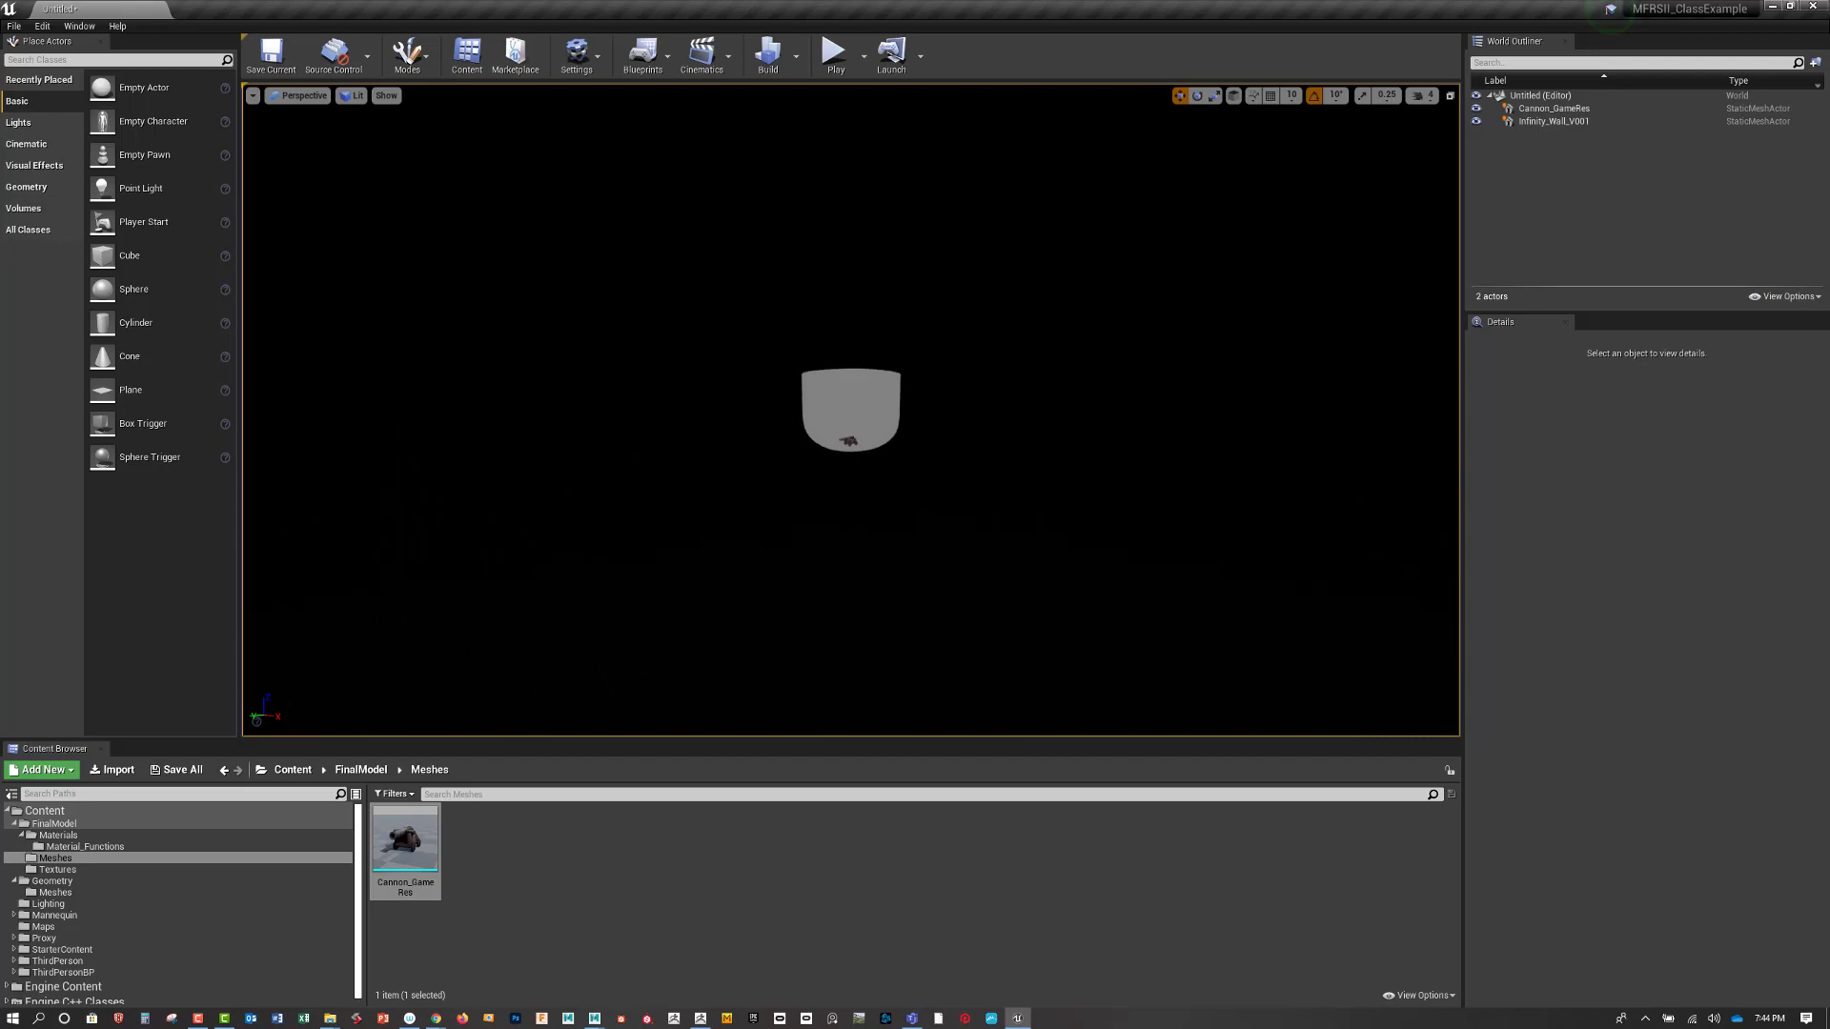
scroll(851, 409, down, 3)
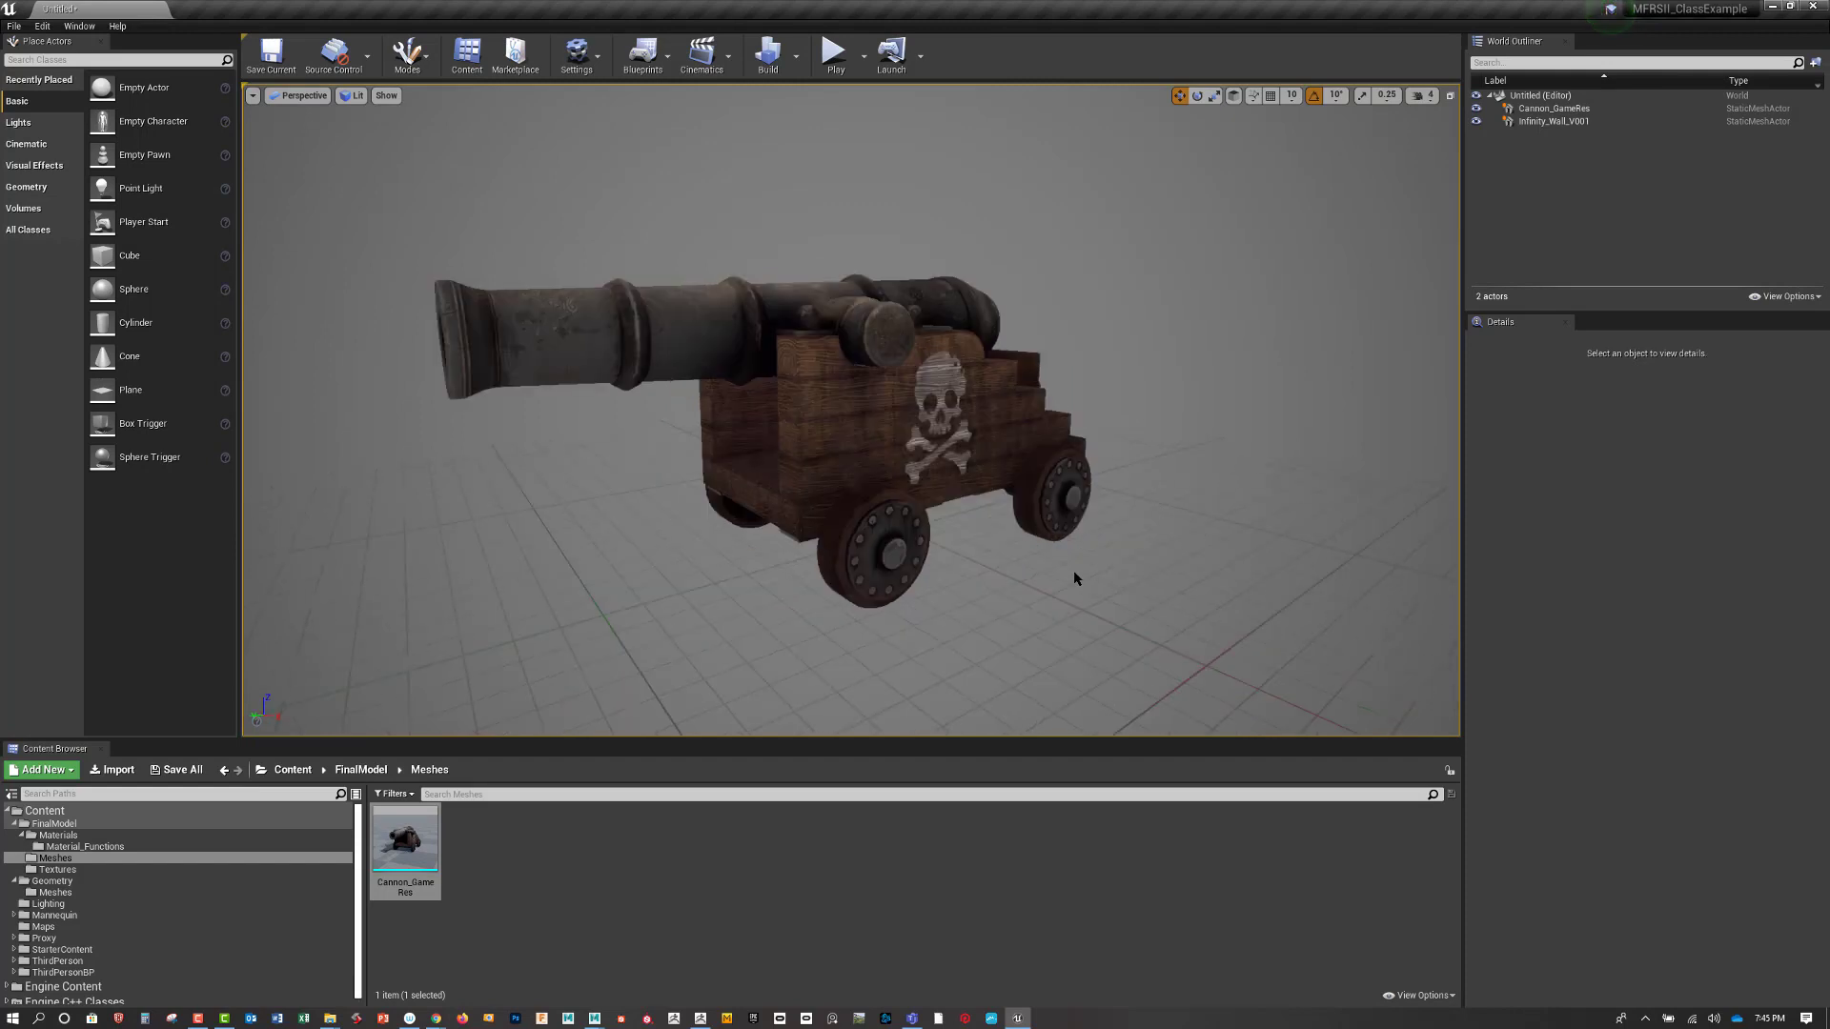
Lock the infinity wall's scale proportions and scale it uniformly to 4.0
click(1248, 495)
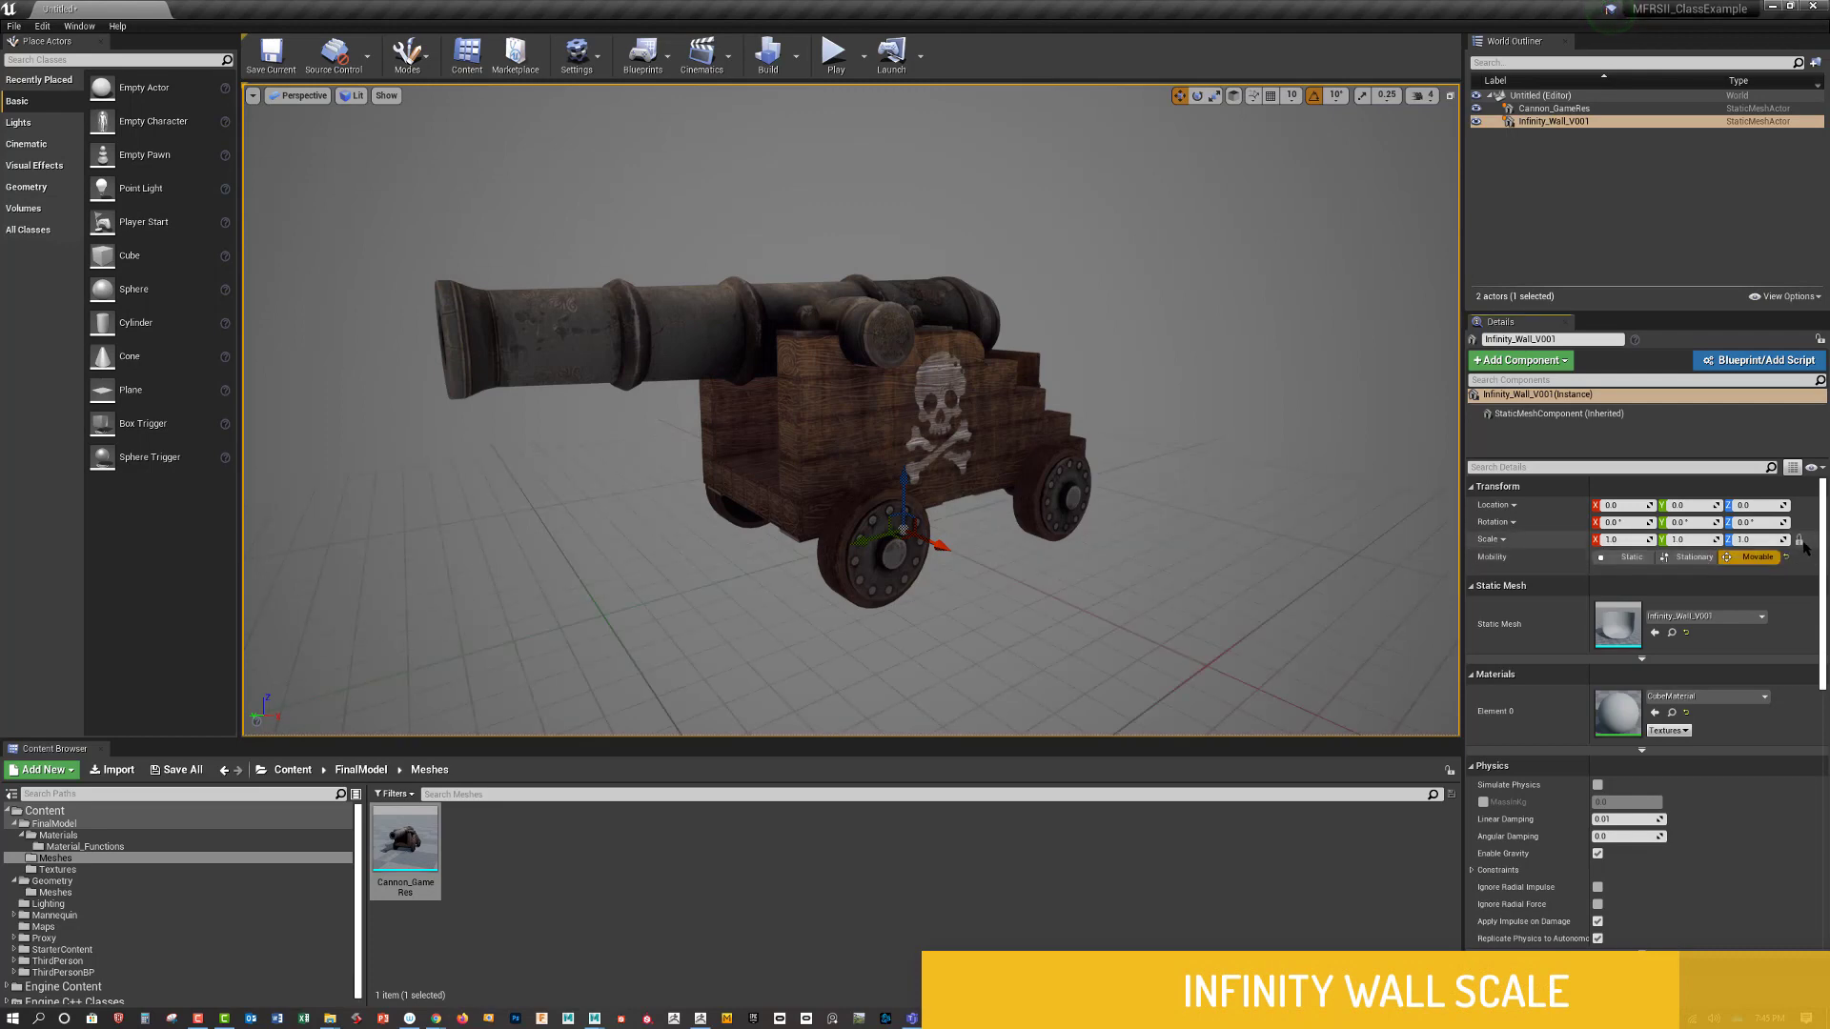
click(1800, 540)
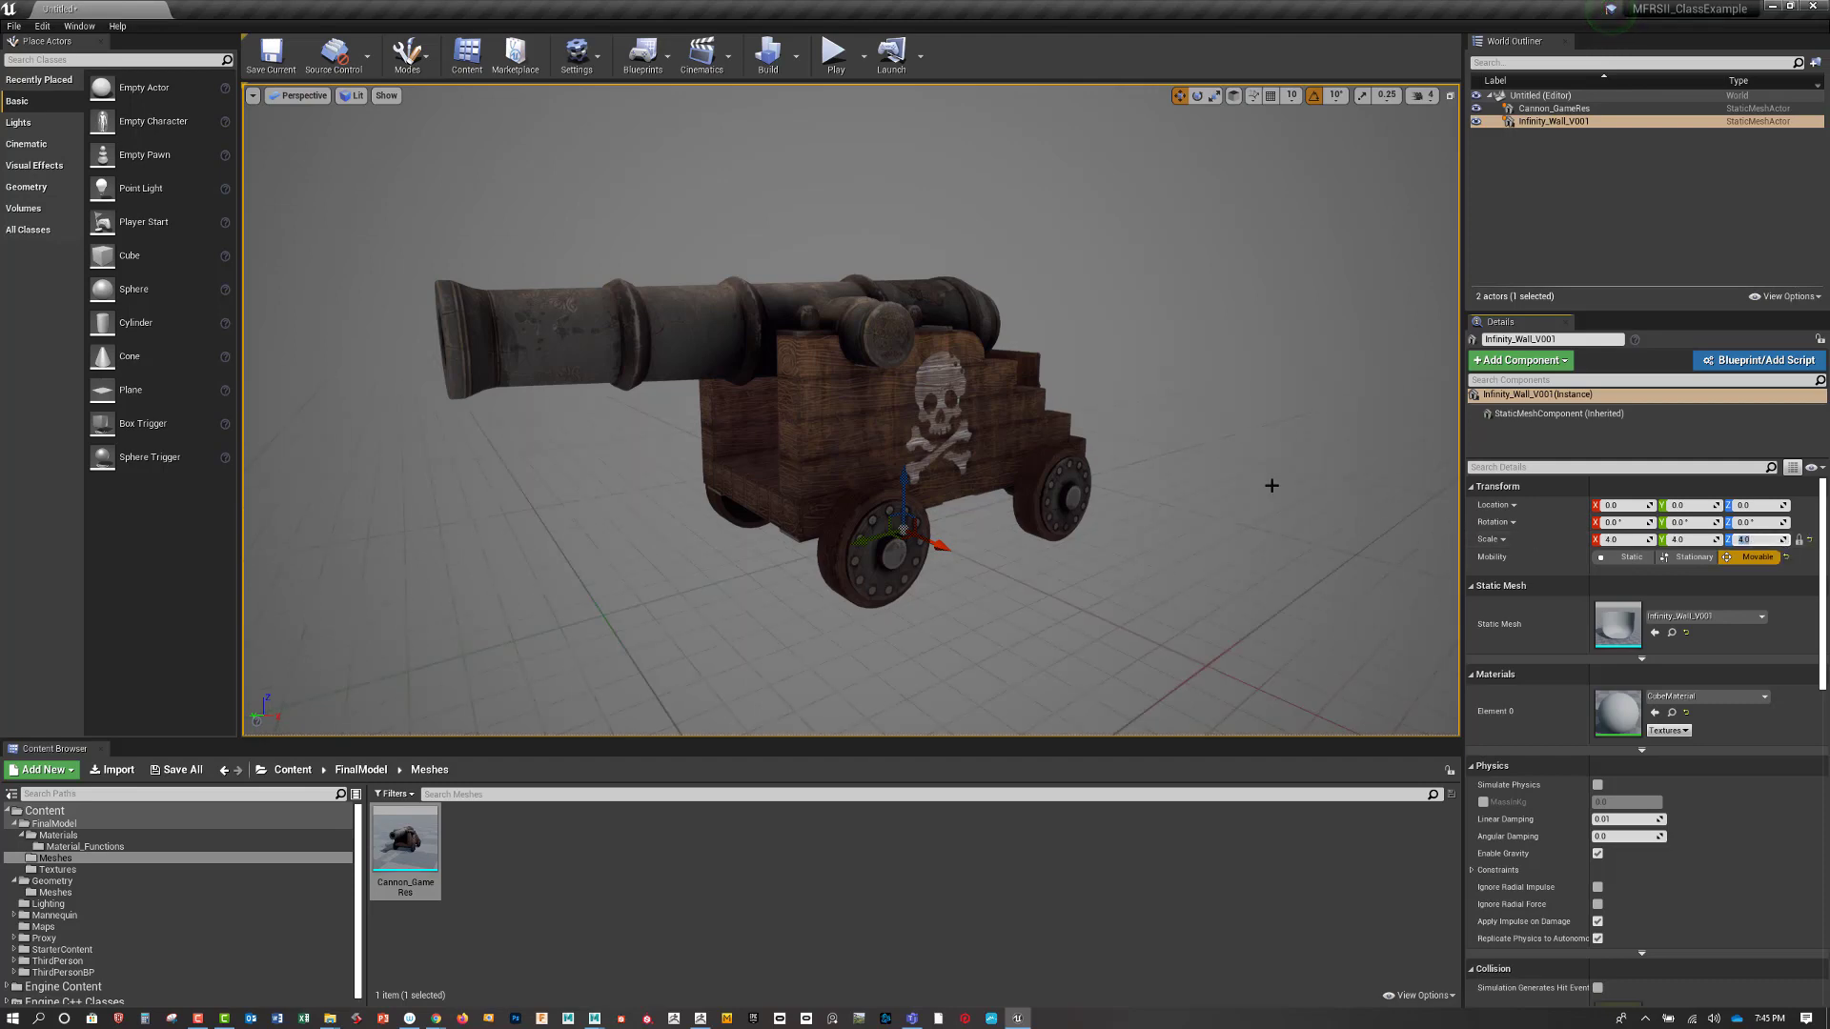
scroll(1270, 486, down, 12)
scroll(1257, 488, up, 12)
scroll(1246, 502, down, 4)
alt+drag(1246, 502, 1282, 536)
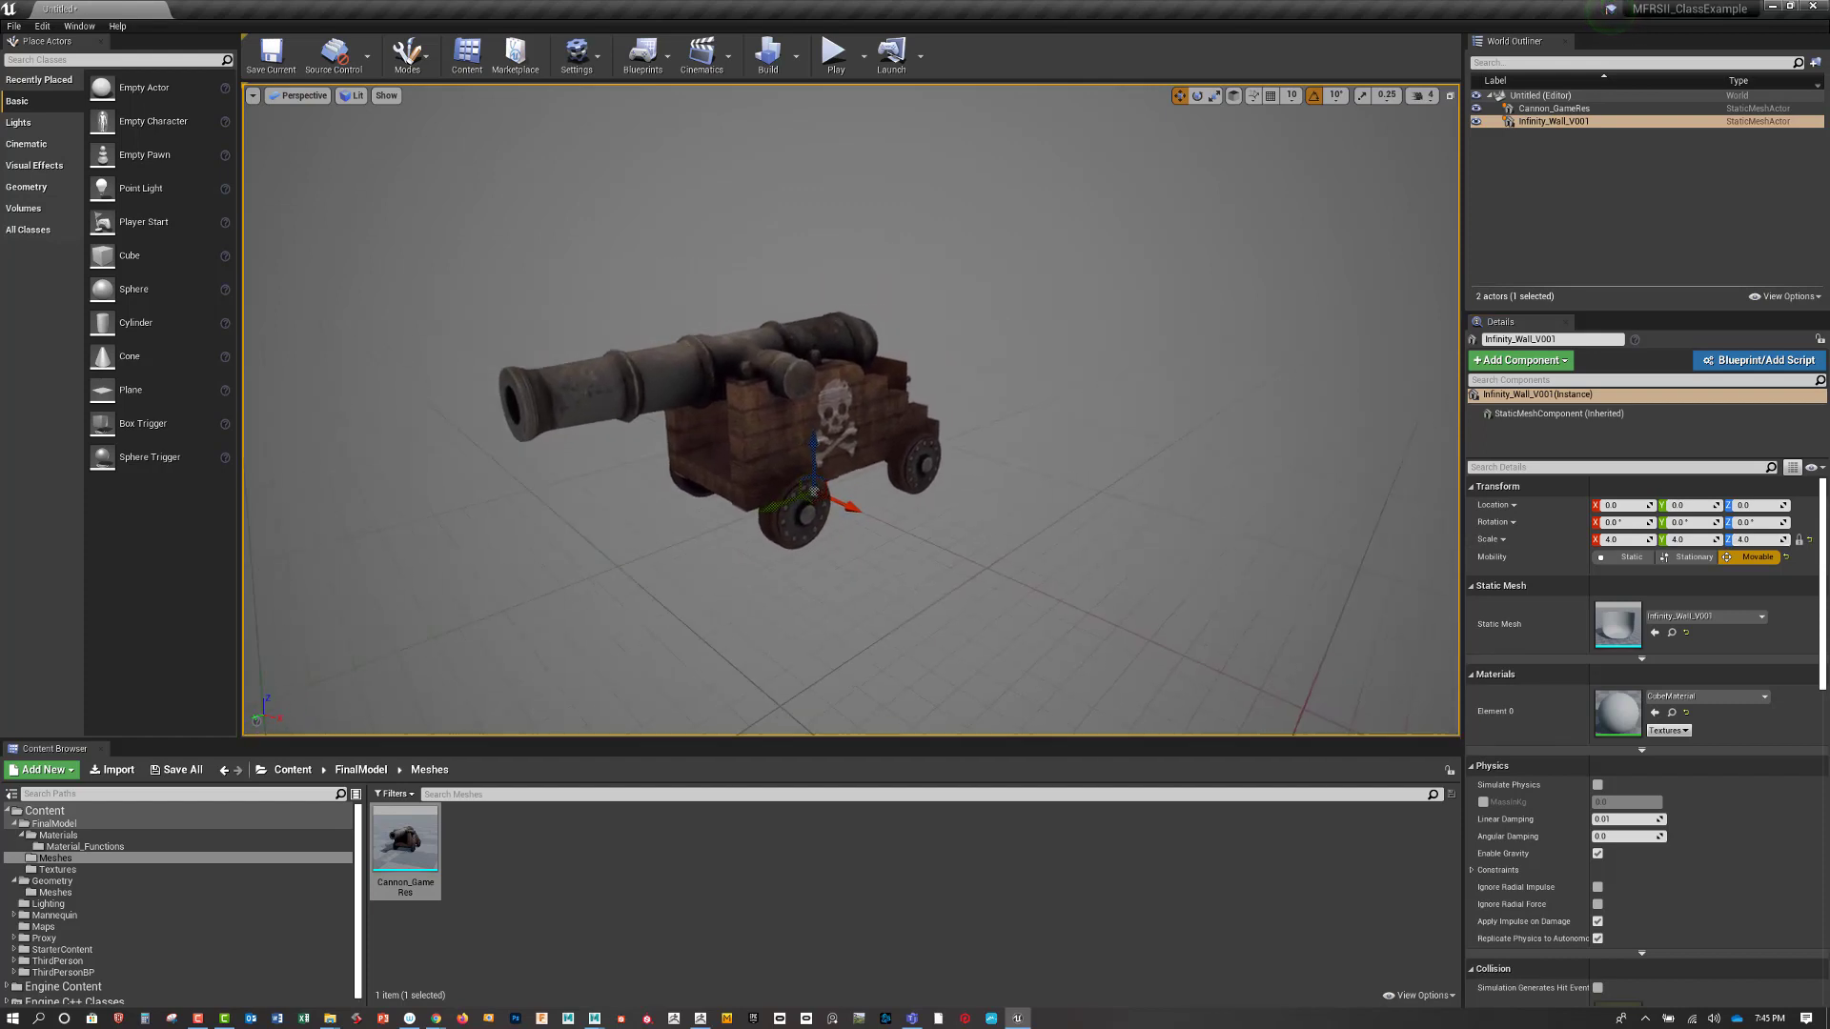
alt+middle_drag(1246, 502, 1314, 525)
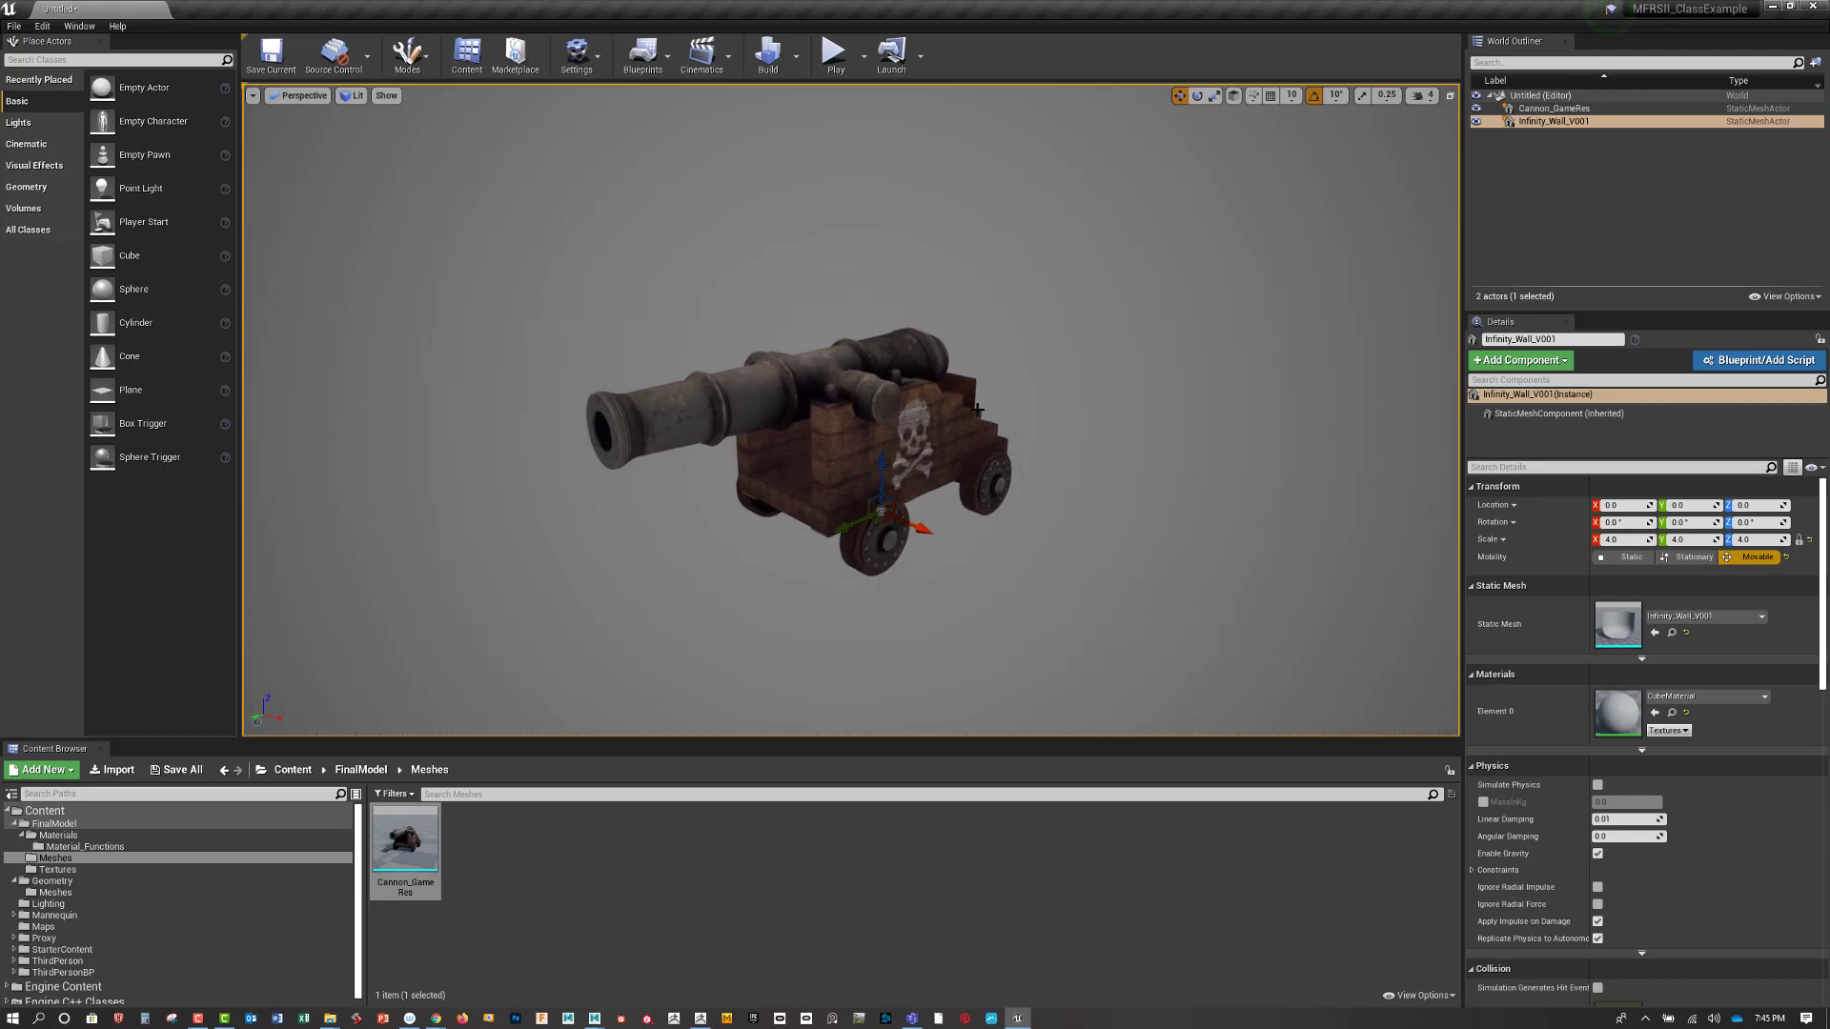
Switch the viewport to the Unlit view mode and back to Lit
click(351, 97)
click(375, 144)
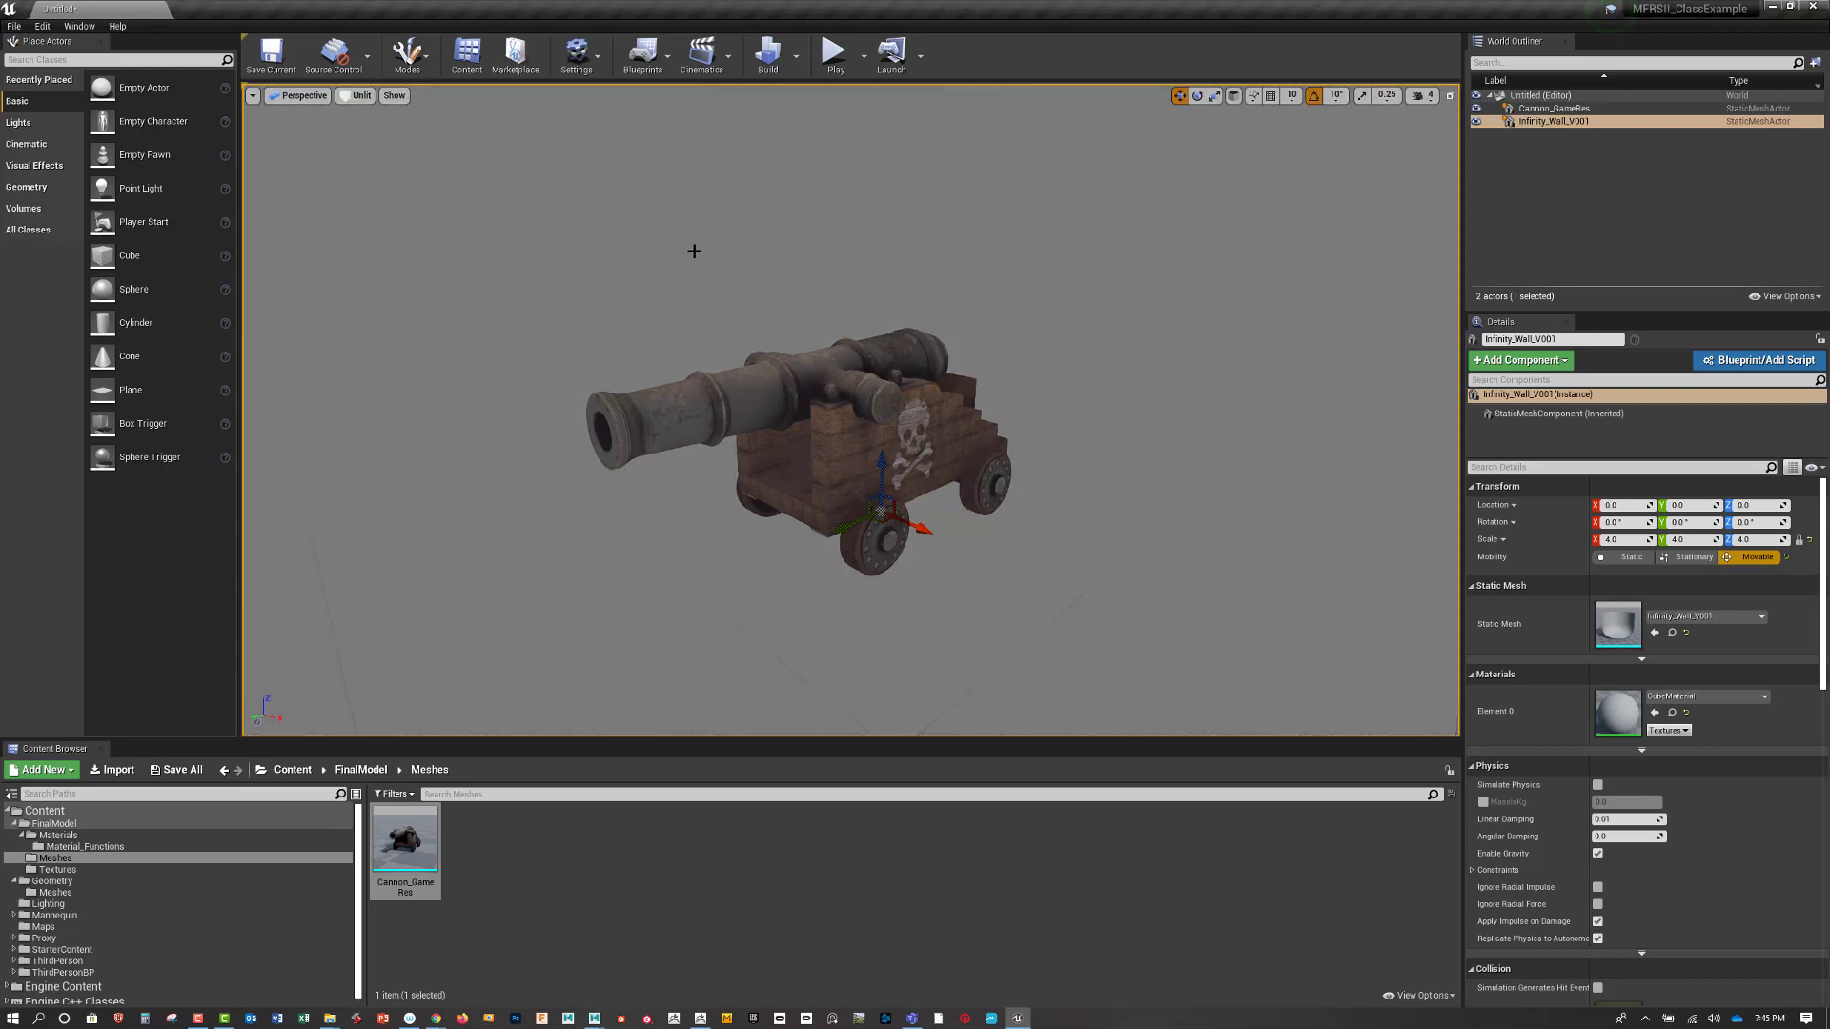
click(358, 95)
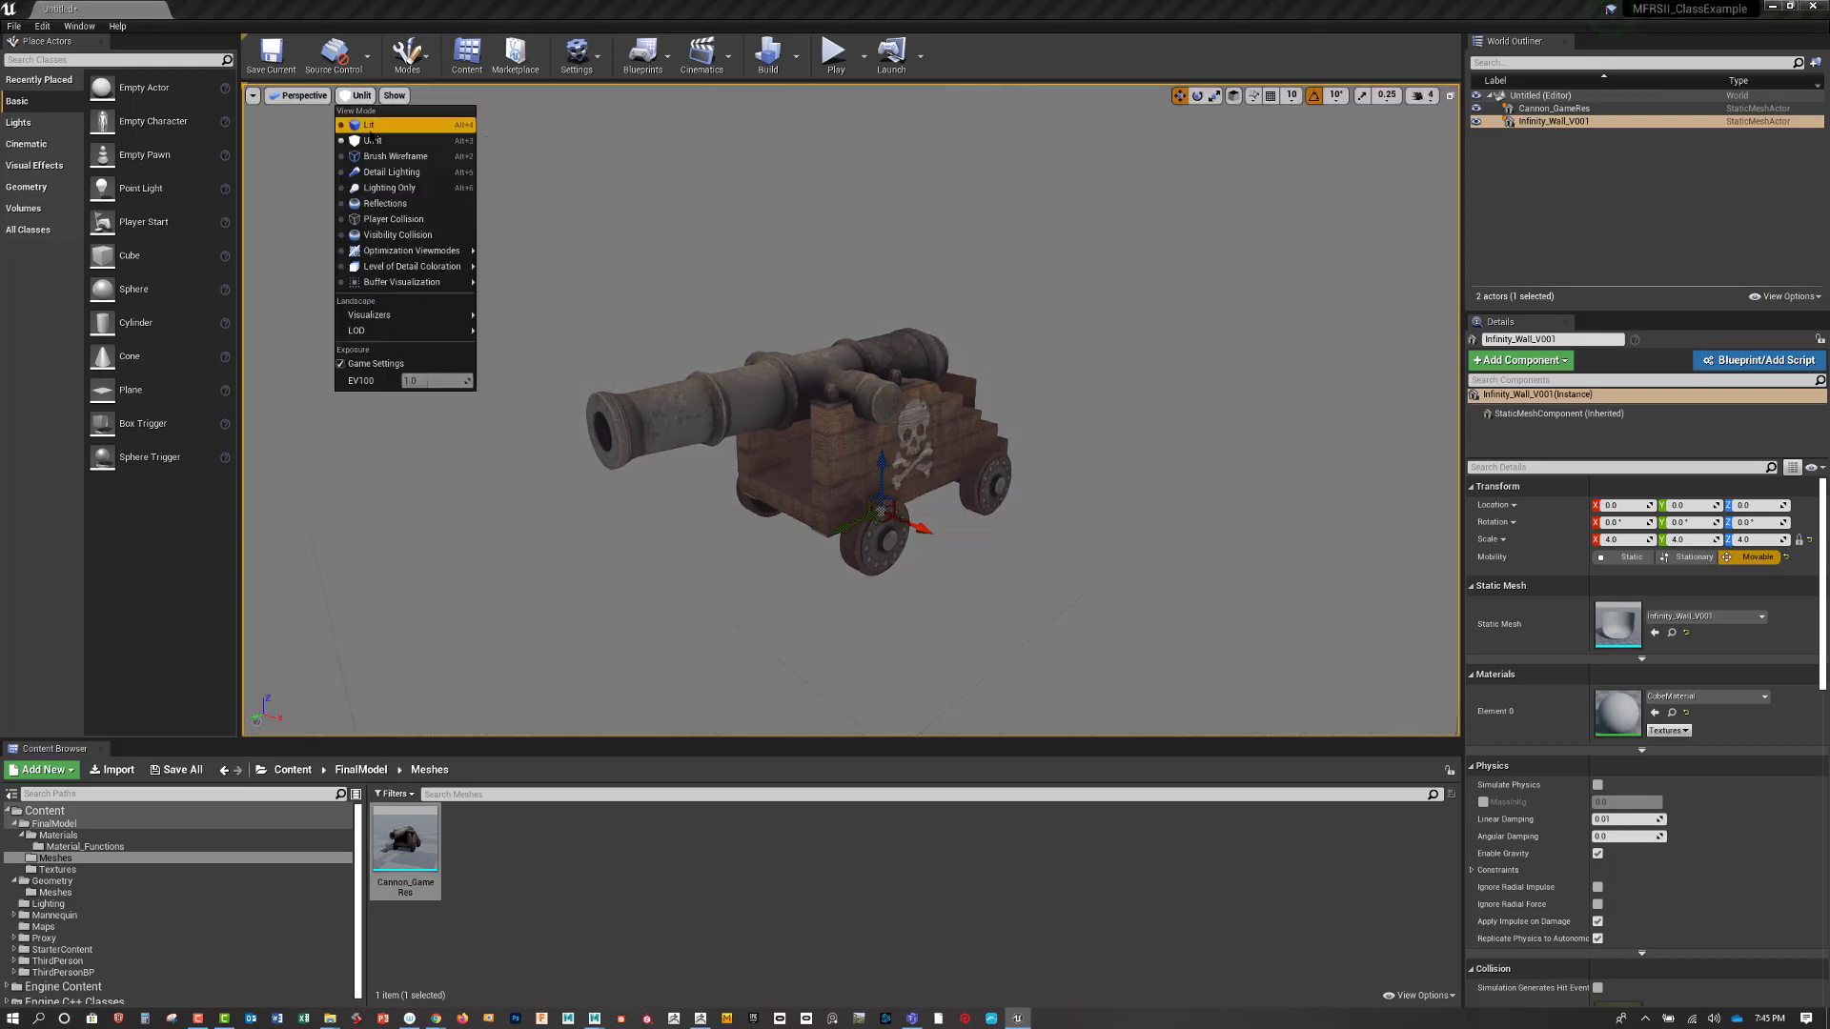
click(374, 127)
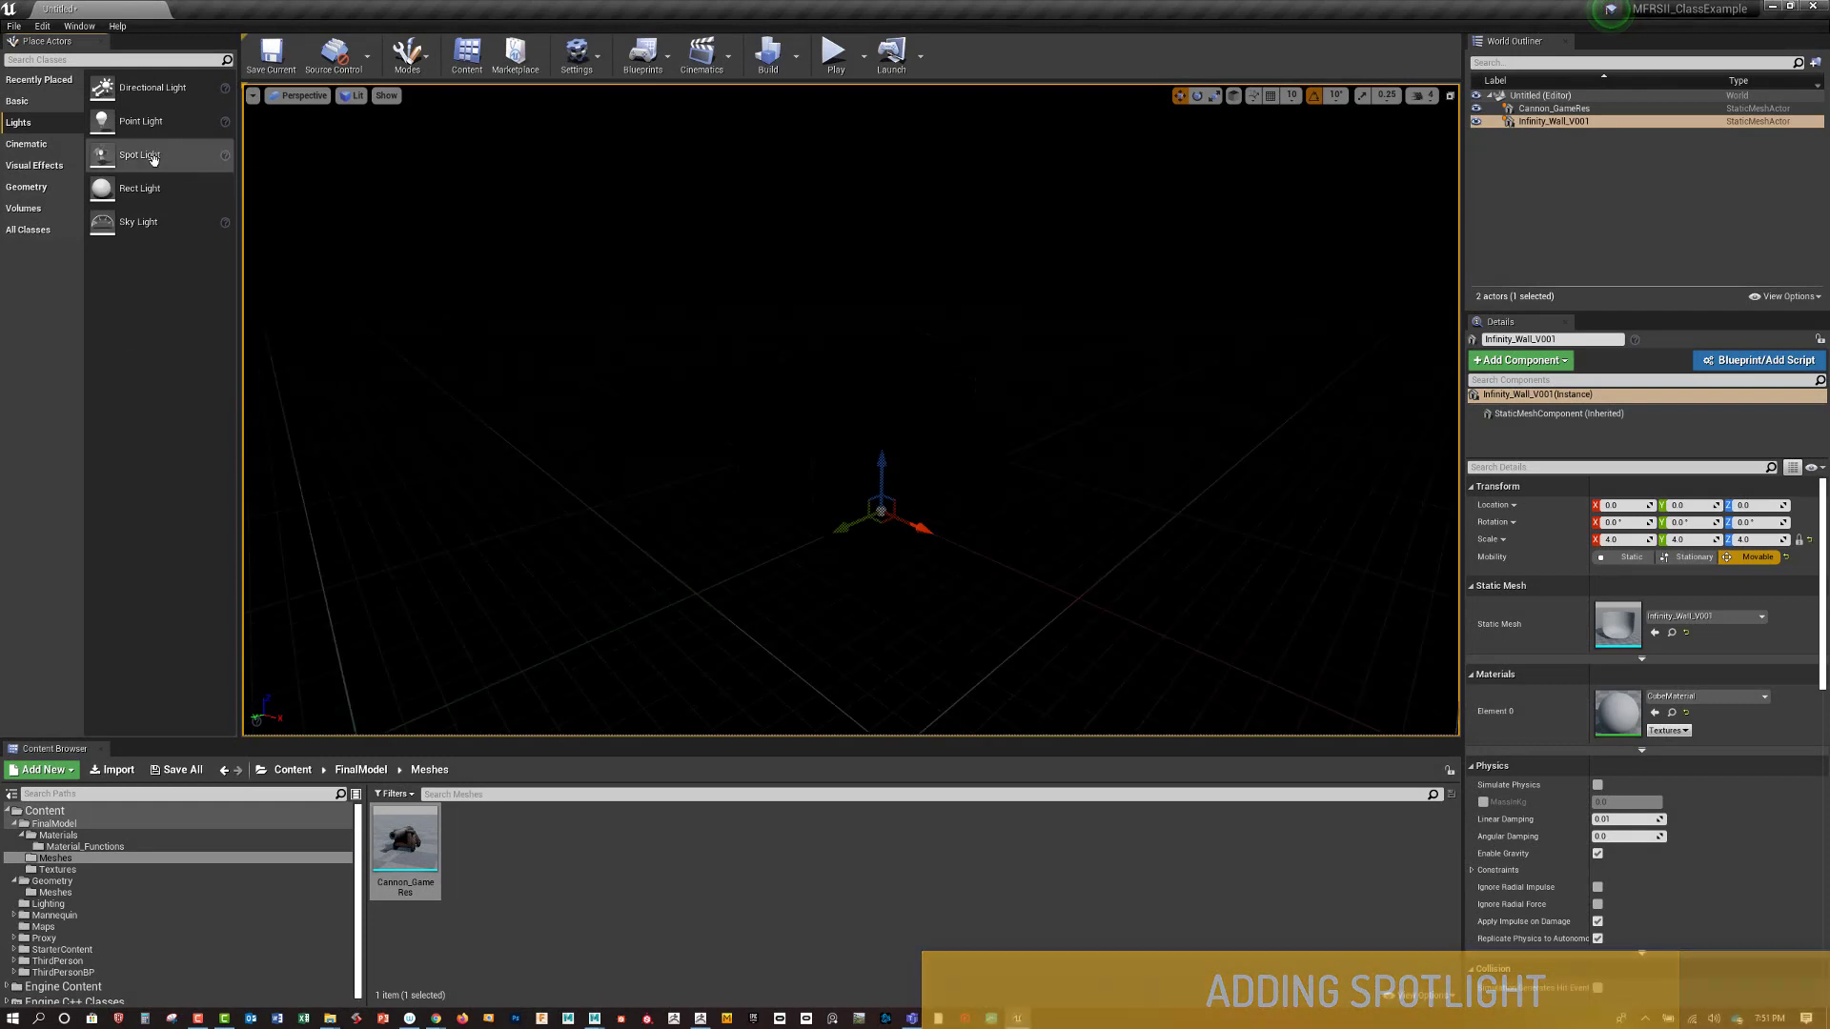
Add a Spot Light to the level, make it Movable and set its location to 0, 0, 0
mouse_move(152, 159)
mouse_down()
mouse_move(694, 277)
mouse_move(968, 441)
mouse_move(747, 311)
mouse_move(833, 356)
mouse_up()
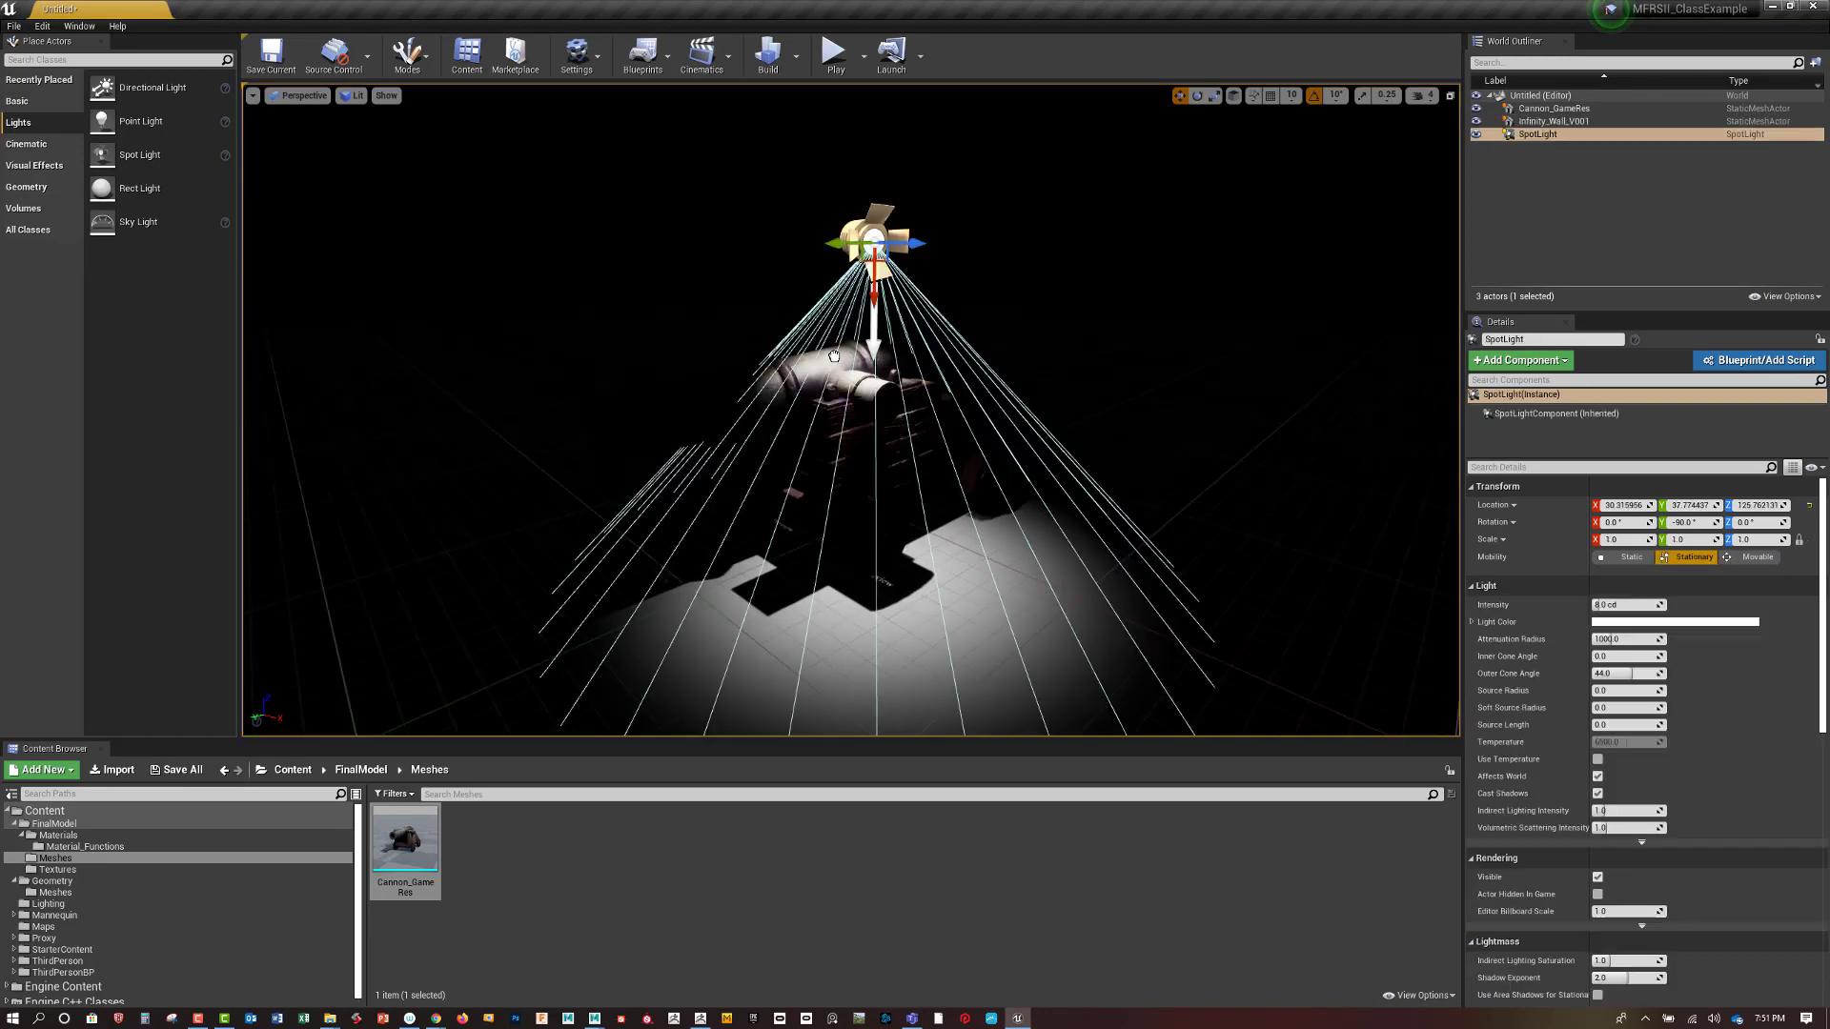
click(1752, 560)
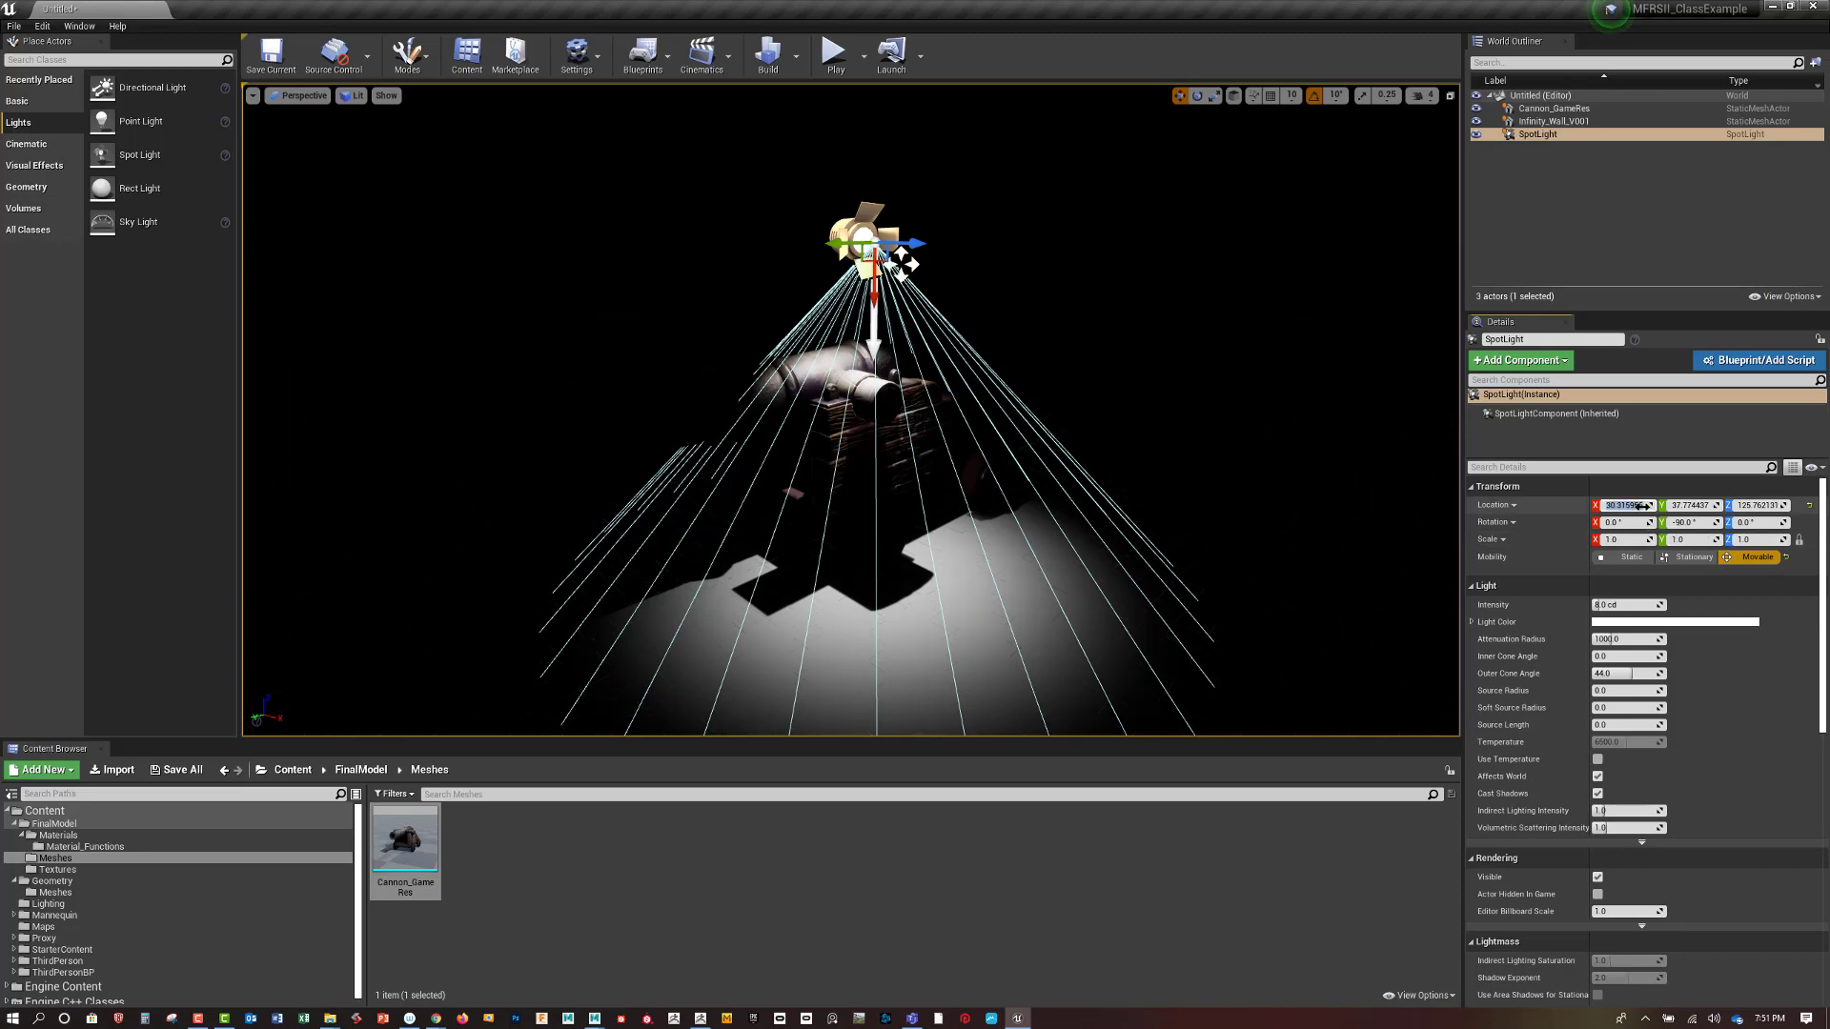
text(0)
key(Tab)
text(0)
key(Tab)
text(0)
key(Return)
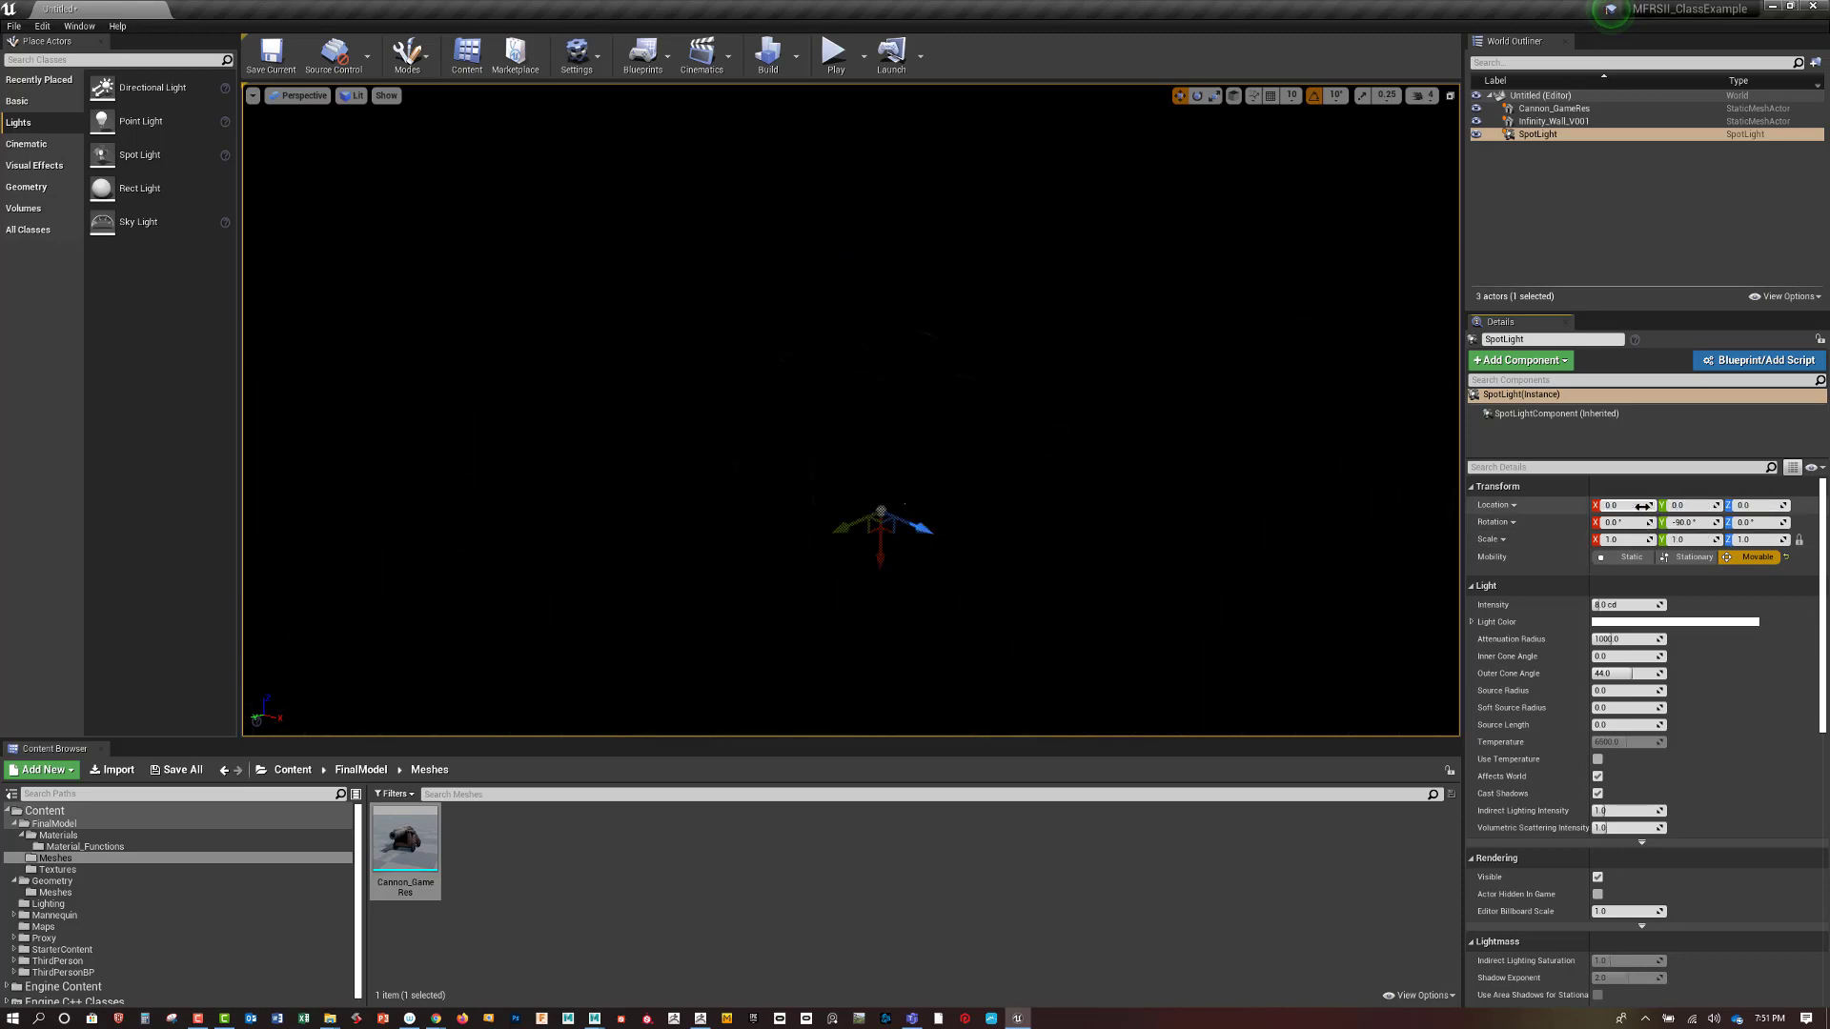
Raise the spotlight straight up above the cannon to a Z location of about 335
click(1529, 135)
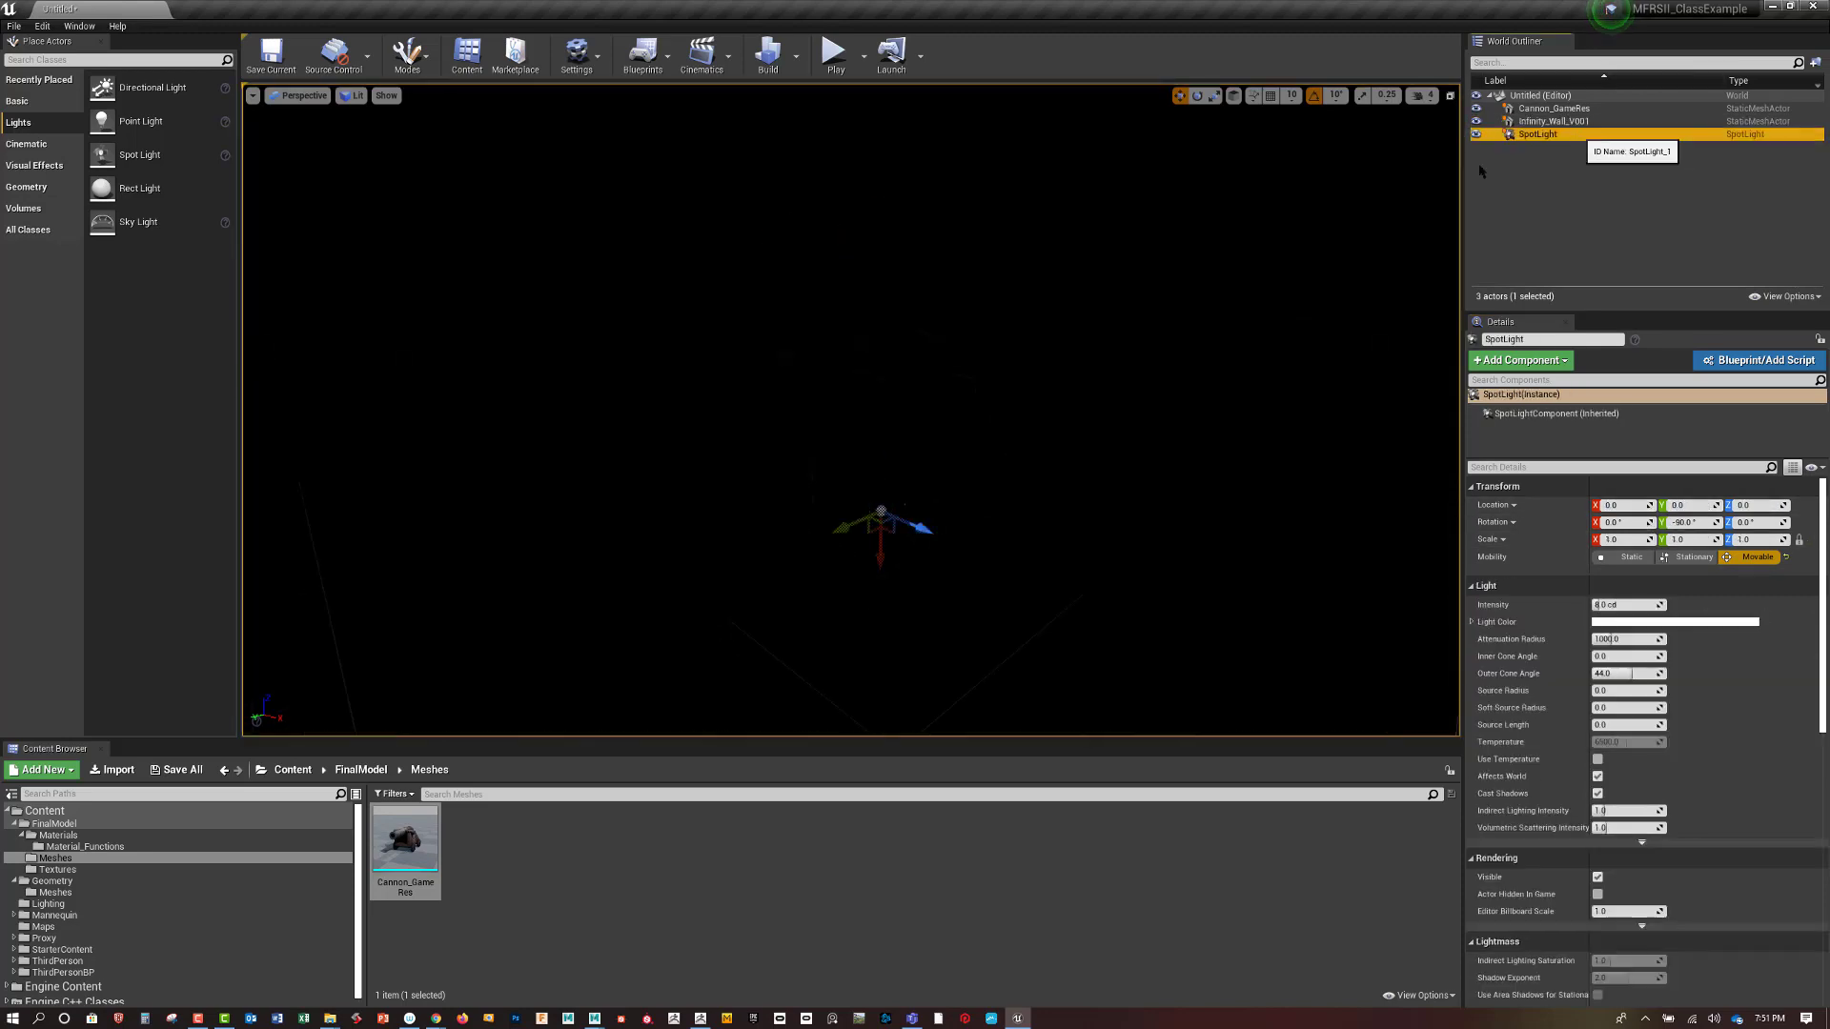
drag(880, 514, 873, 43)
scroll(907, 110, down, 6)
scroll(899, 183, up, 2)
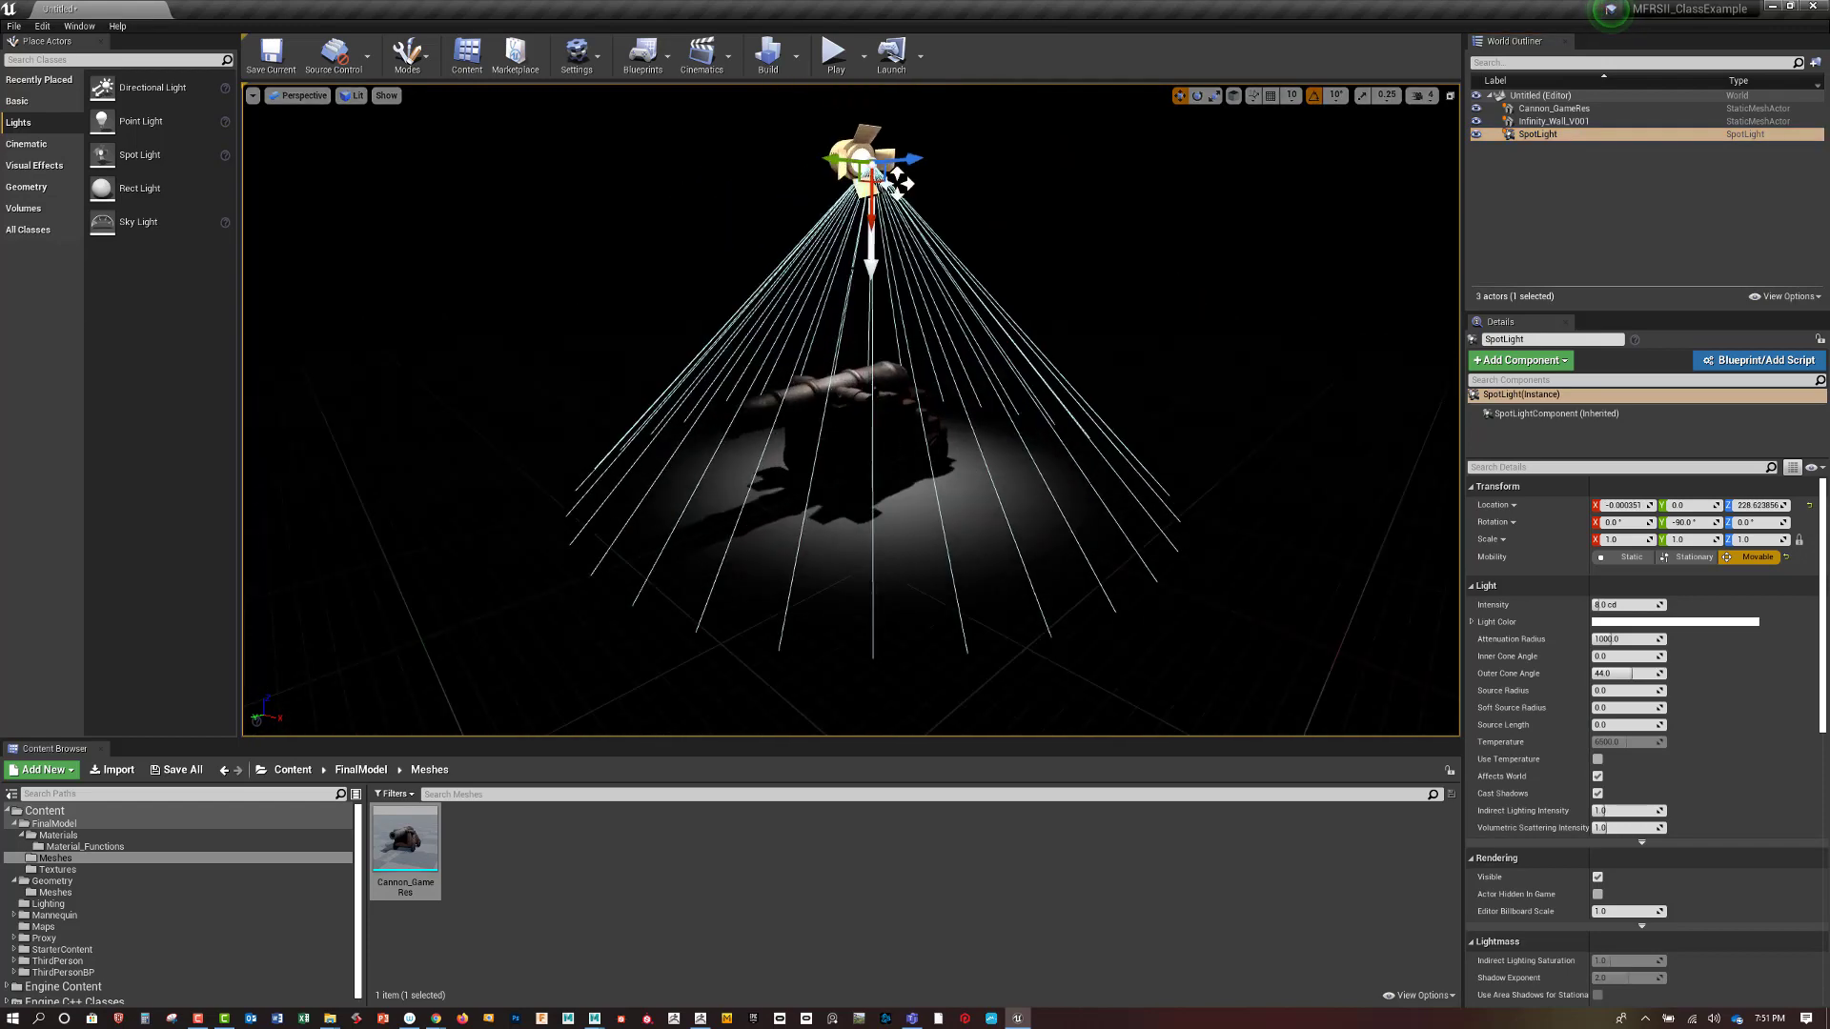
scroll(896, 238, down, 5)
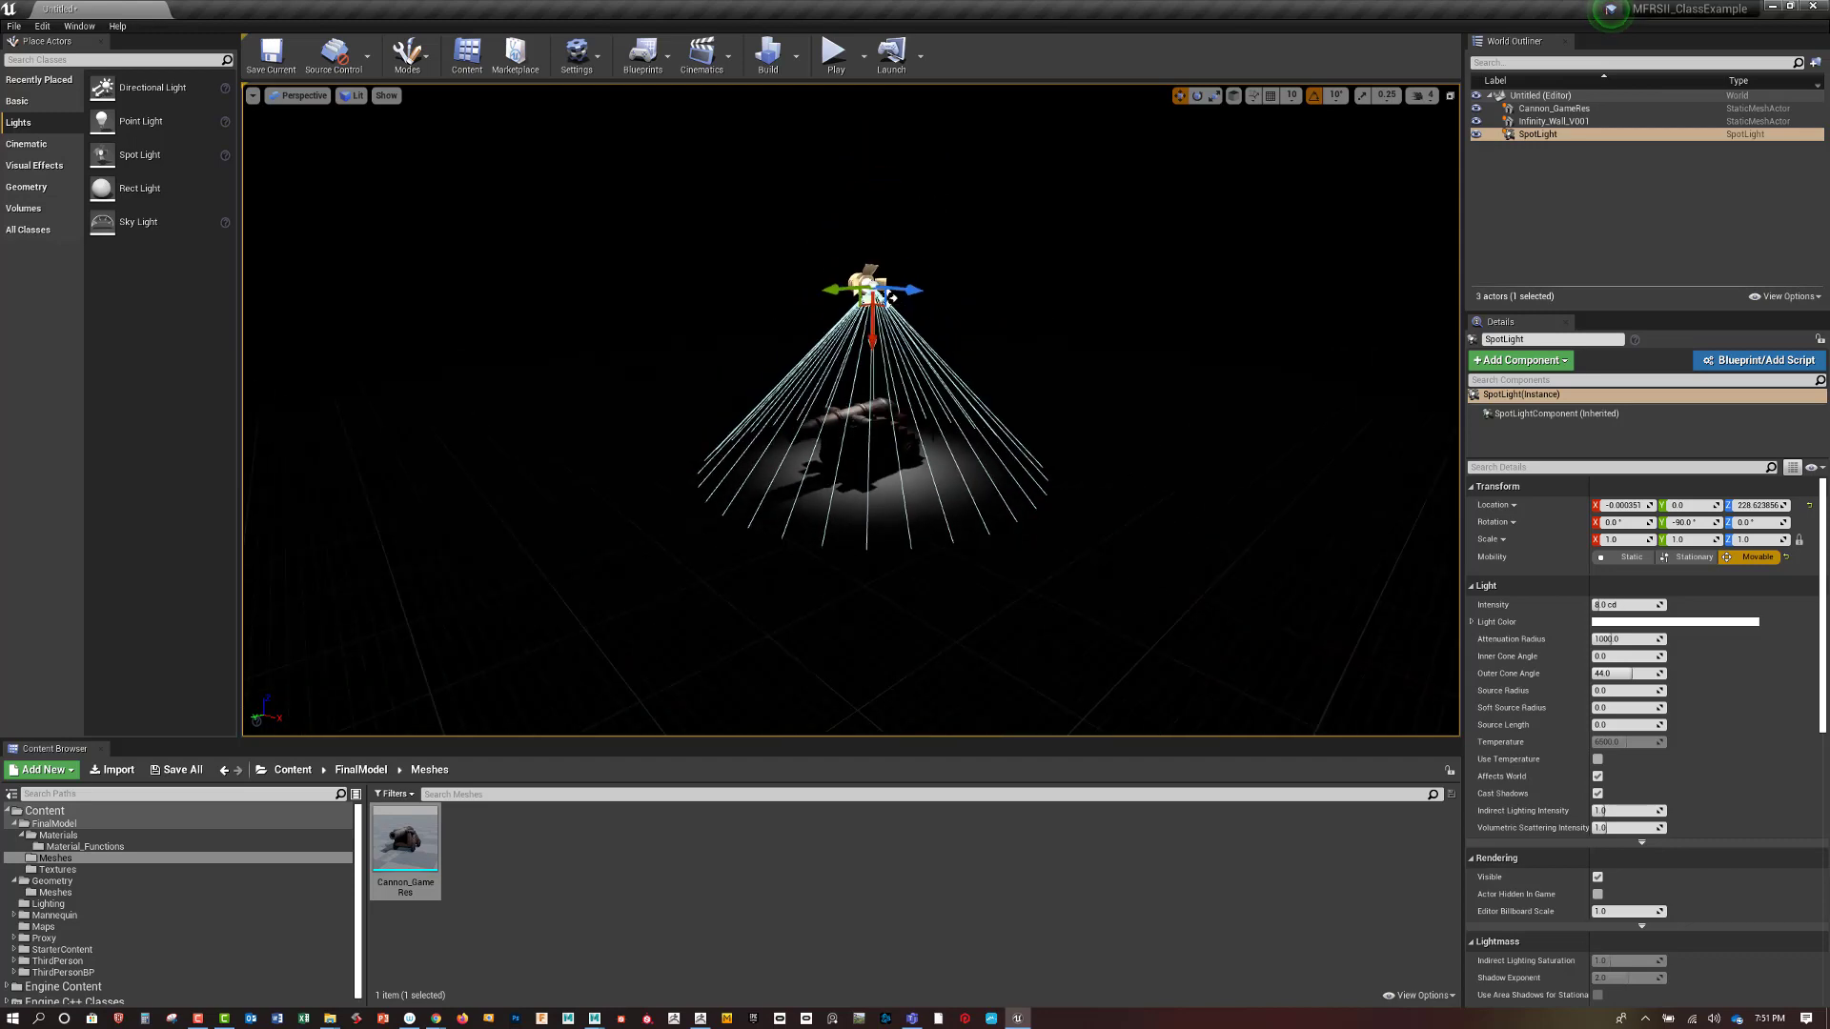
scroll(893, 288, up, 2)
drag(875, 319, 872, 202)
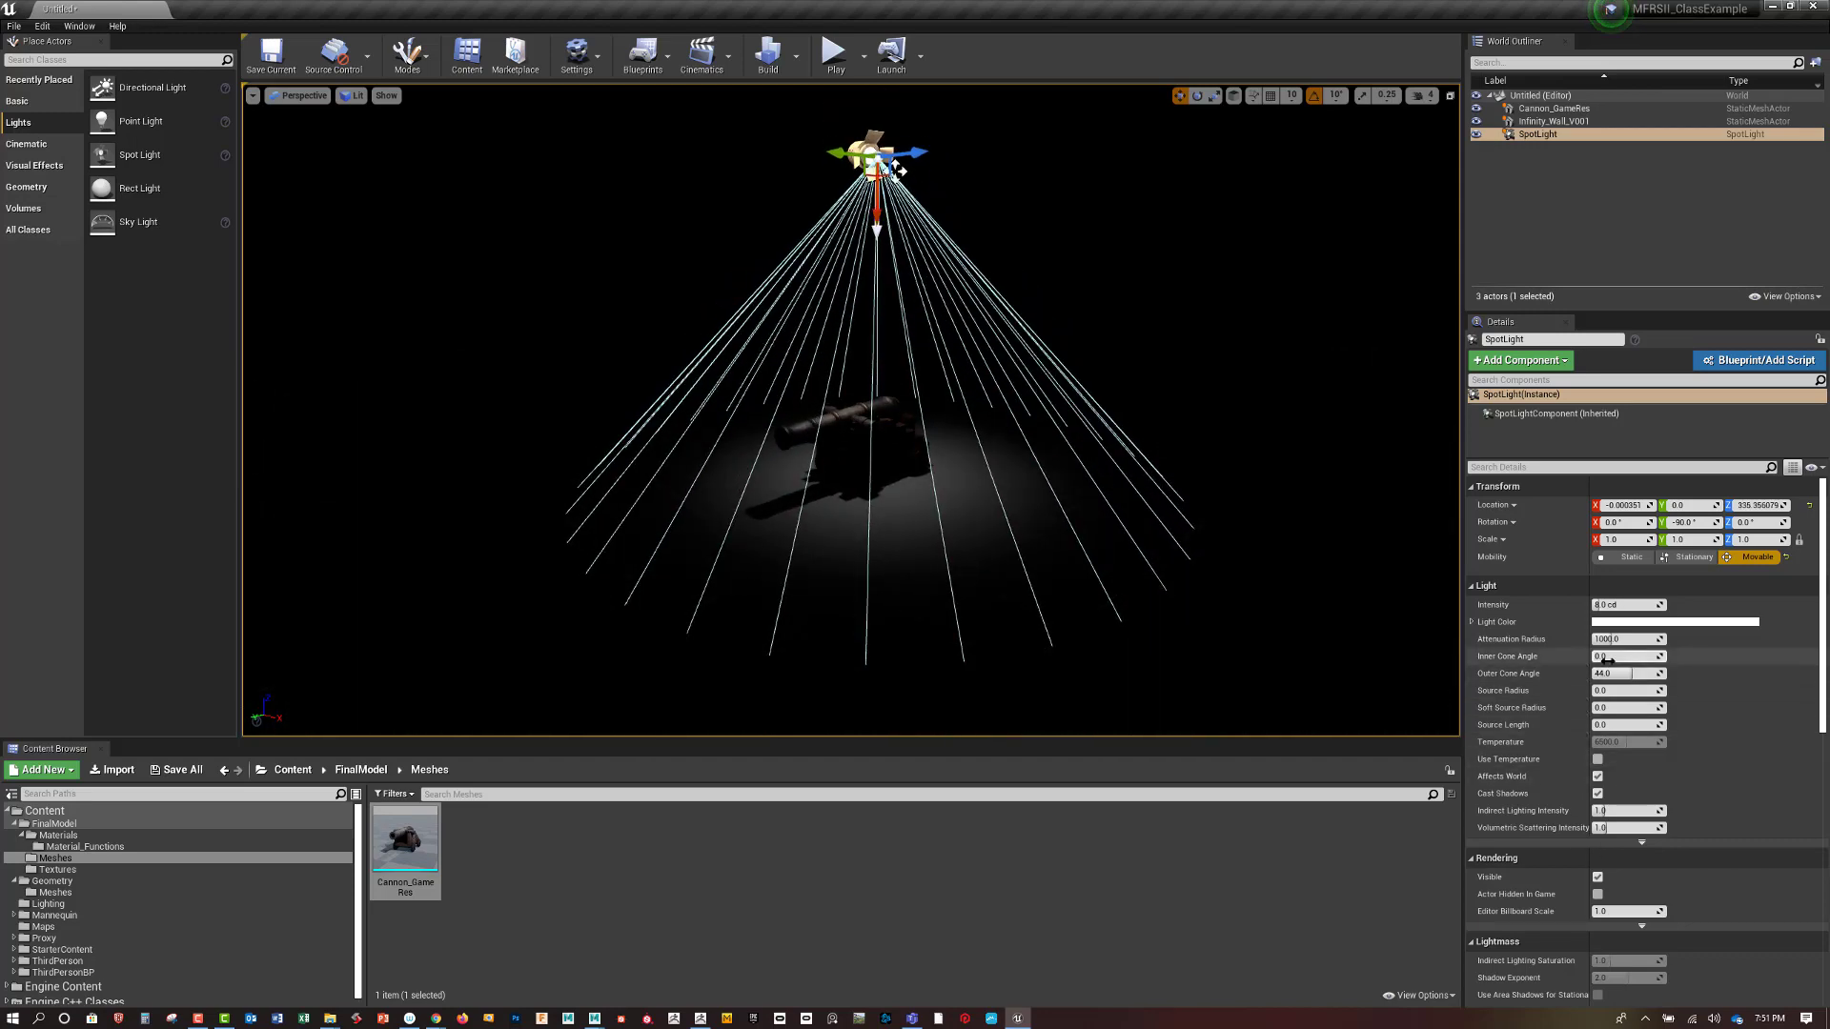
Set the spotlight's inner cone angle to 30 and its outer cone angle to 55, trying 80, 60 and 50 first
drag(1609, 658, 1610, 659)
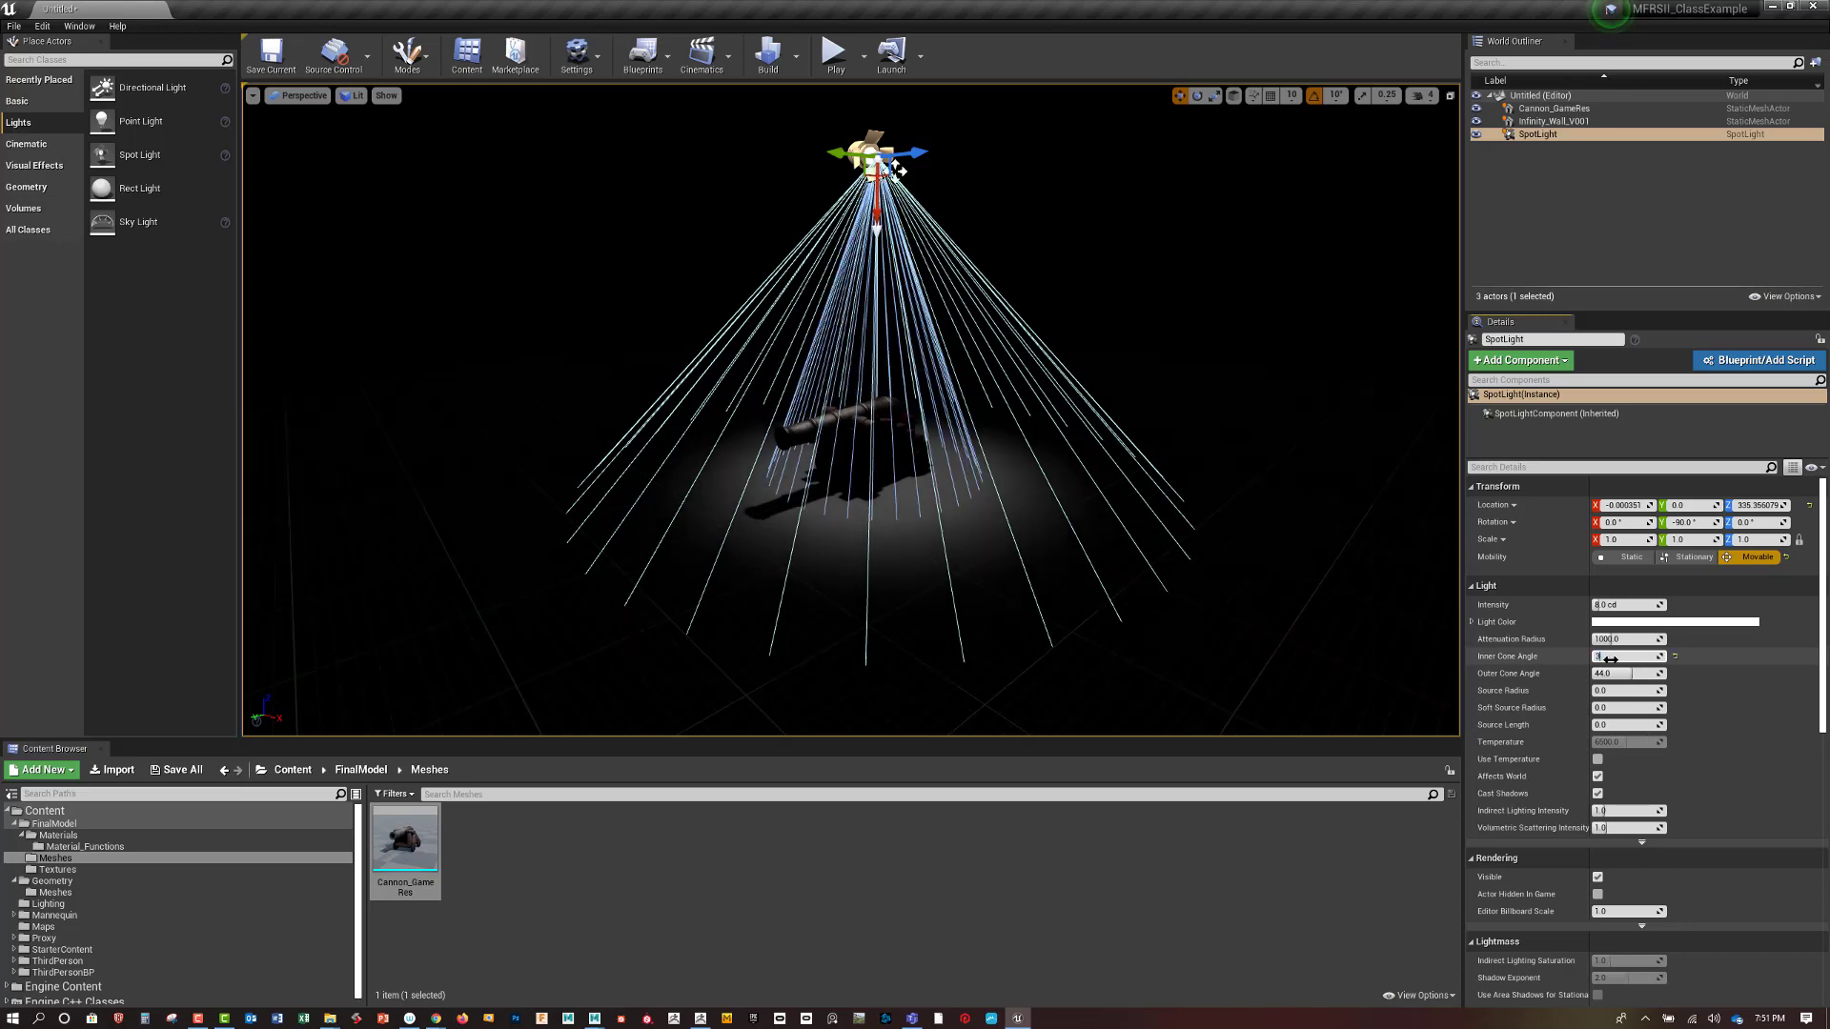
drag(1610, 659, 1610, 658)
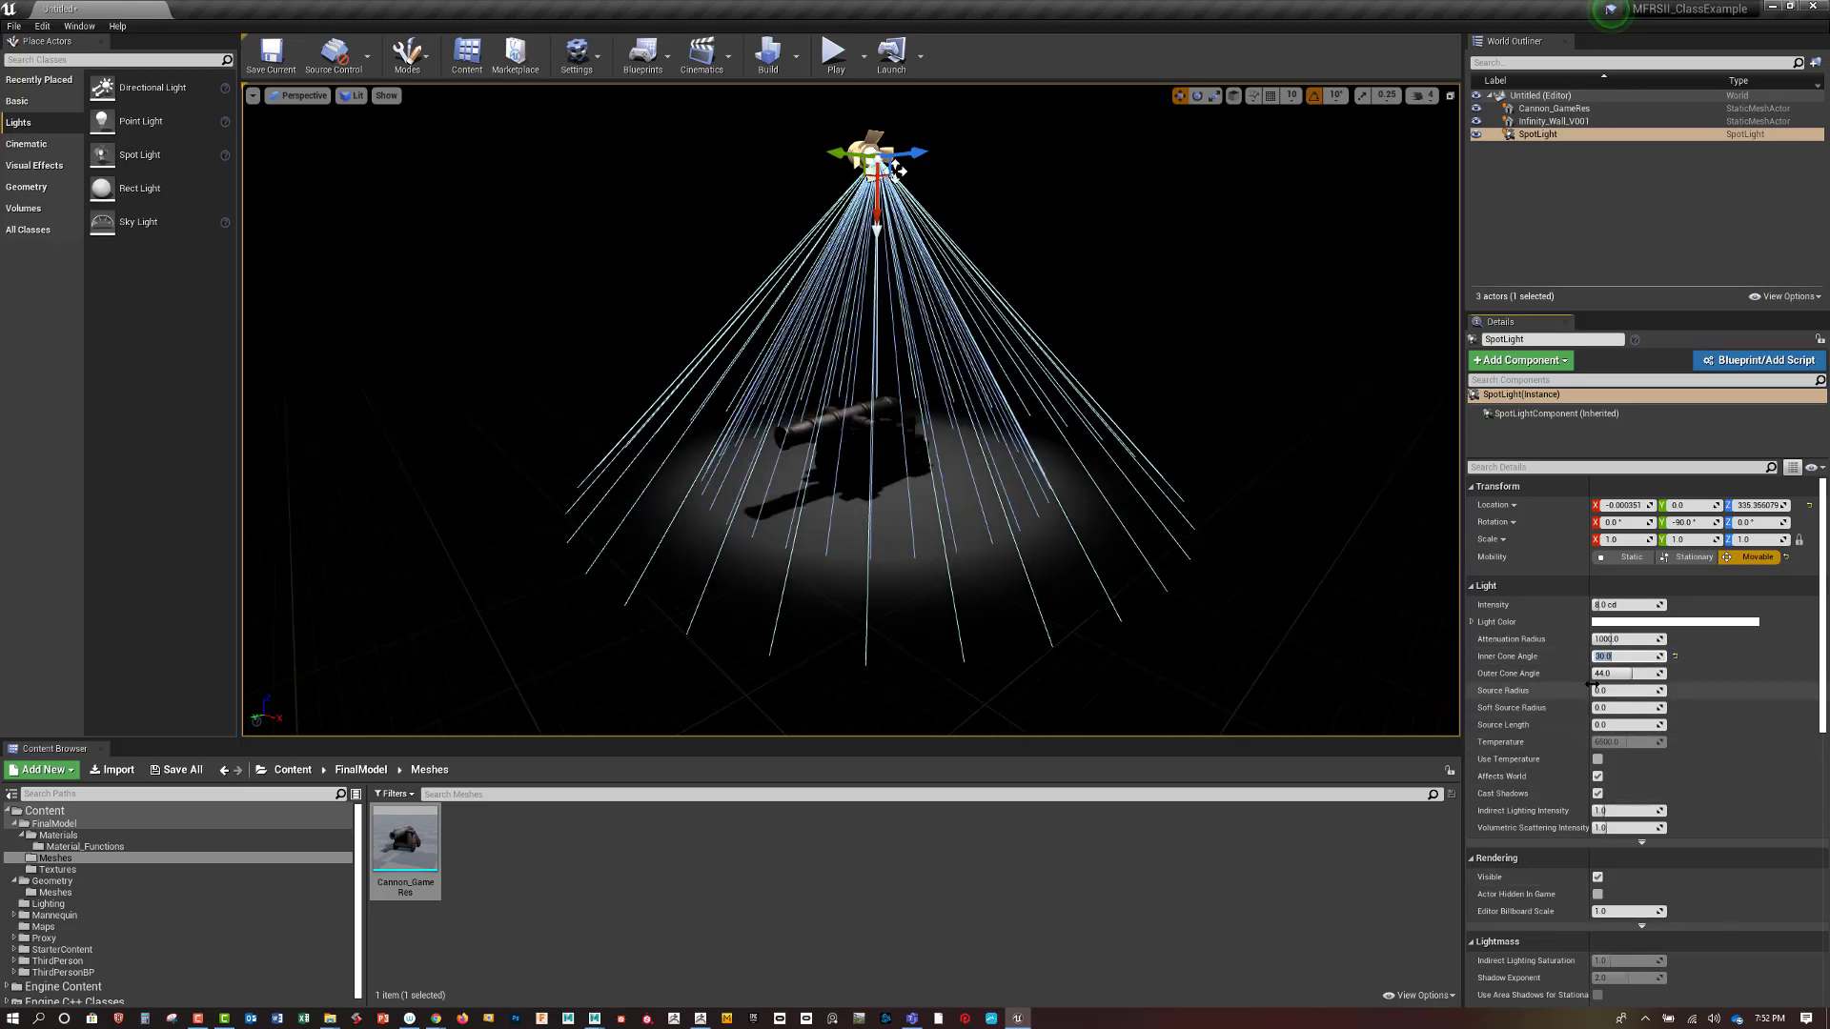
click(1617, 674)
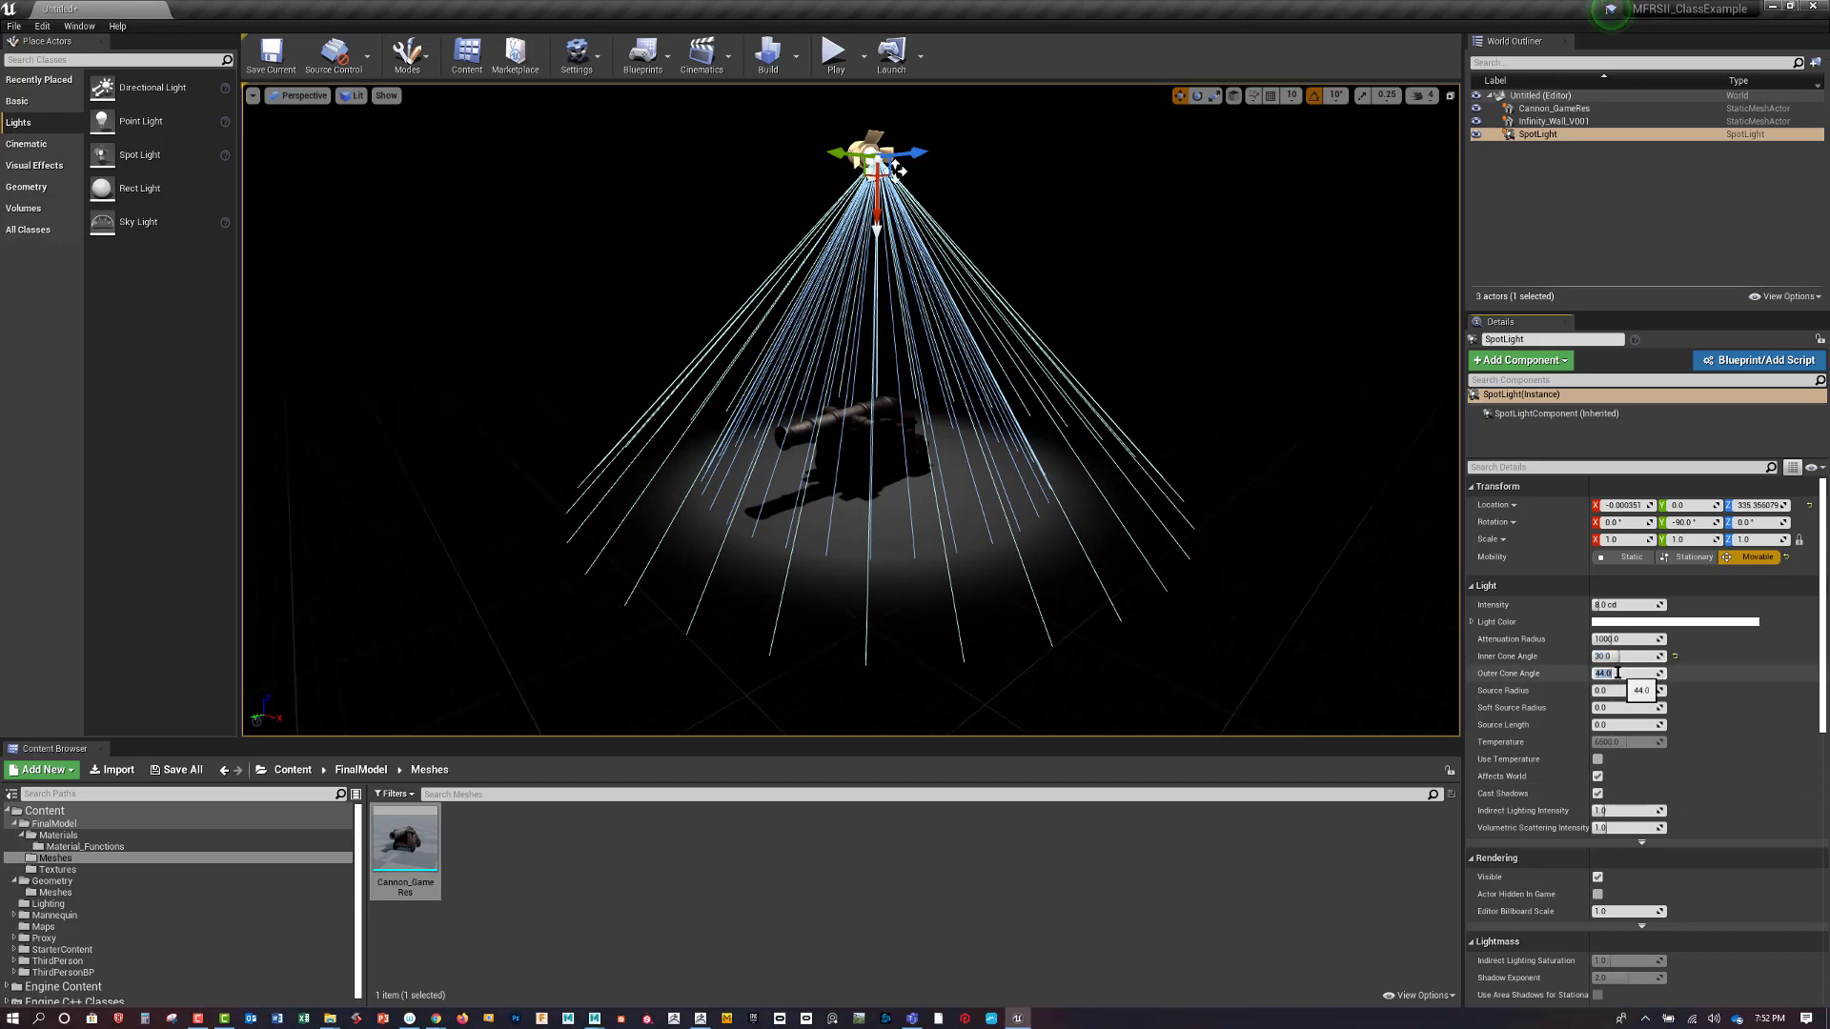
text(80)
key(Return)
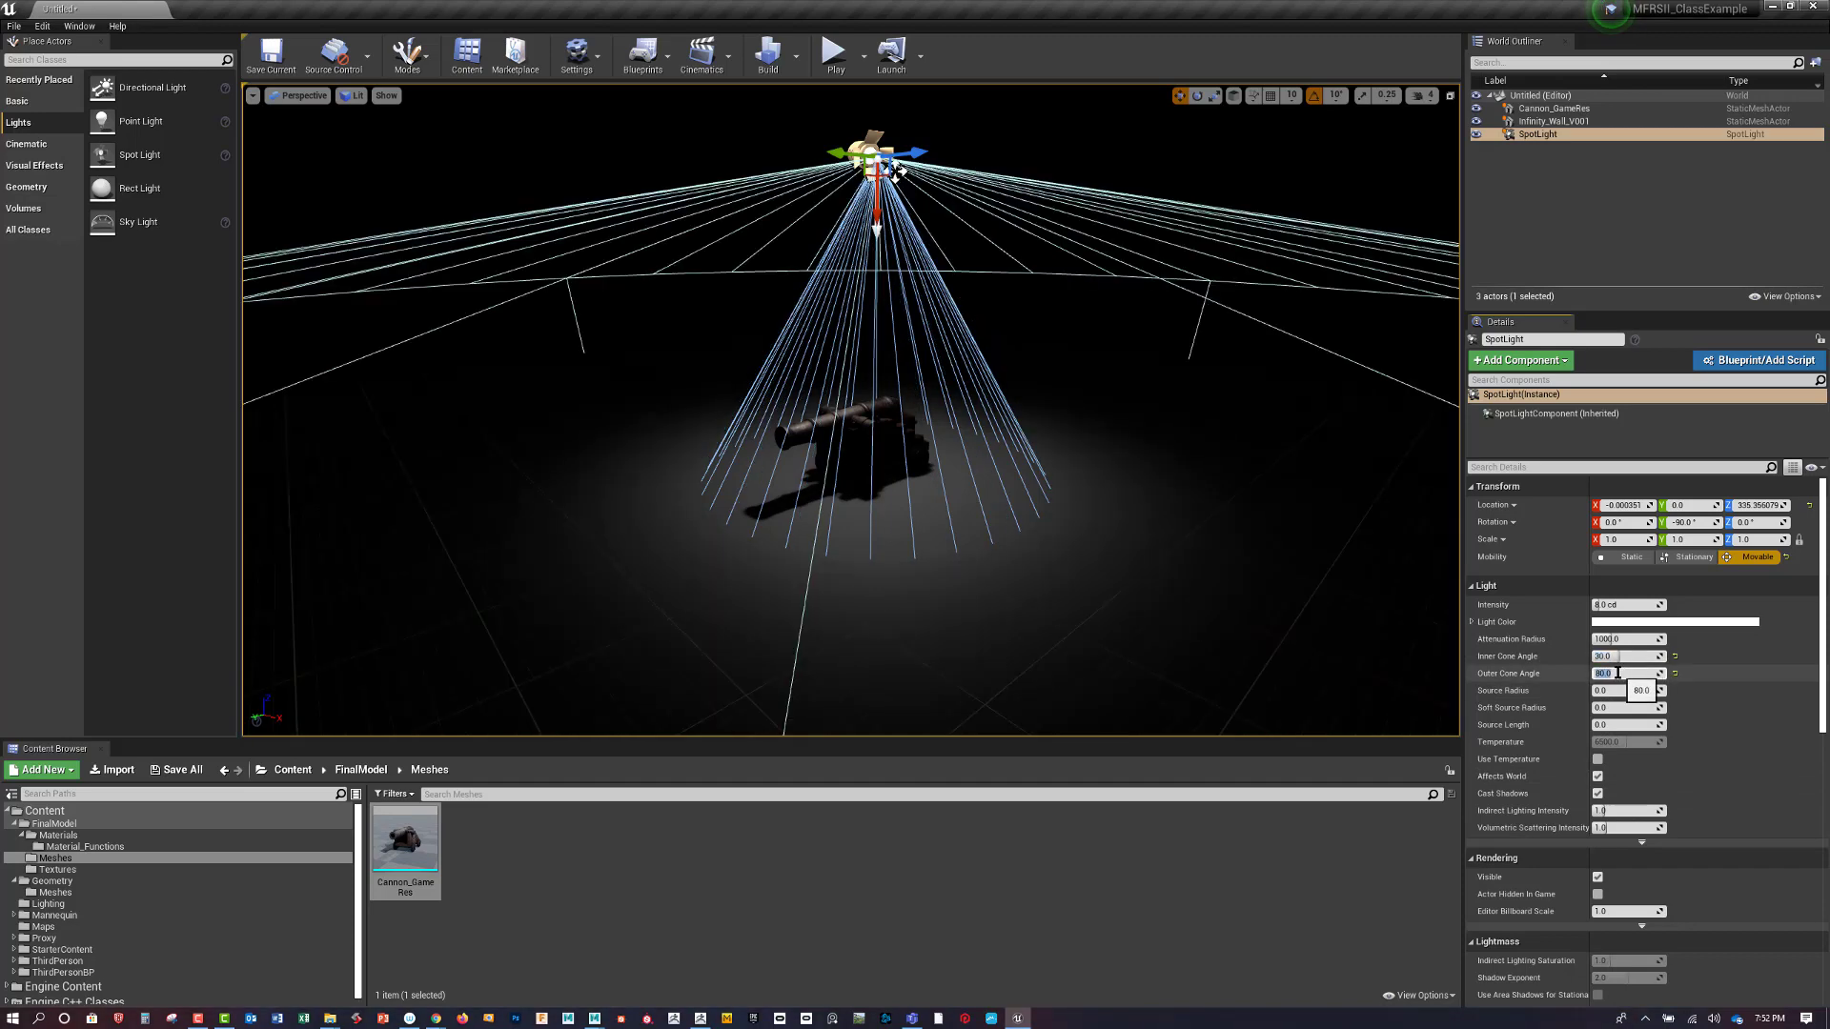
text(60)
key(Return)
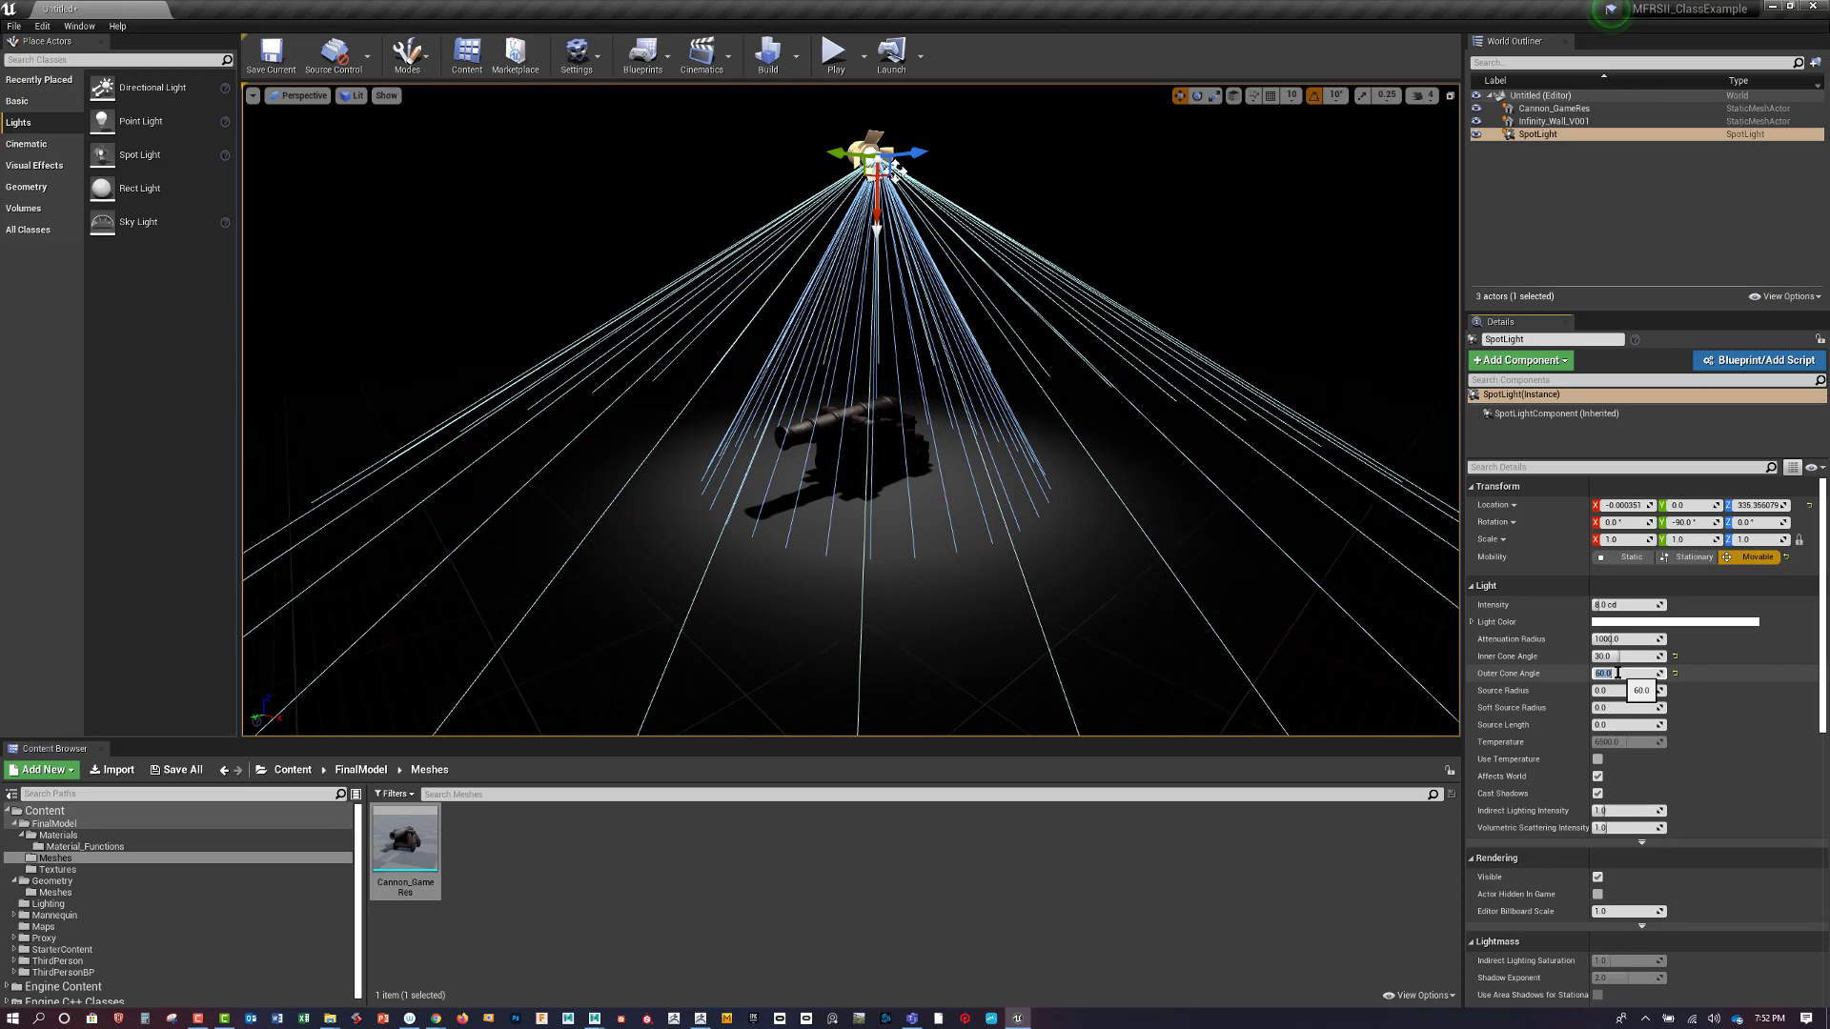
text(50)
key(Return)
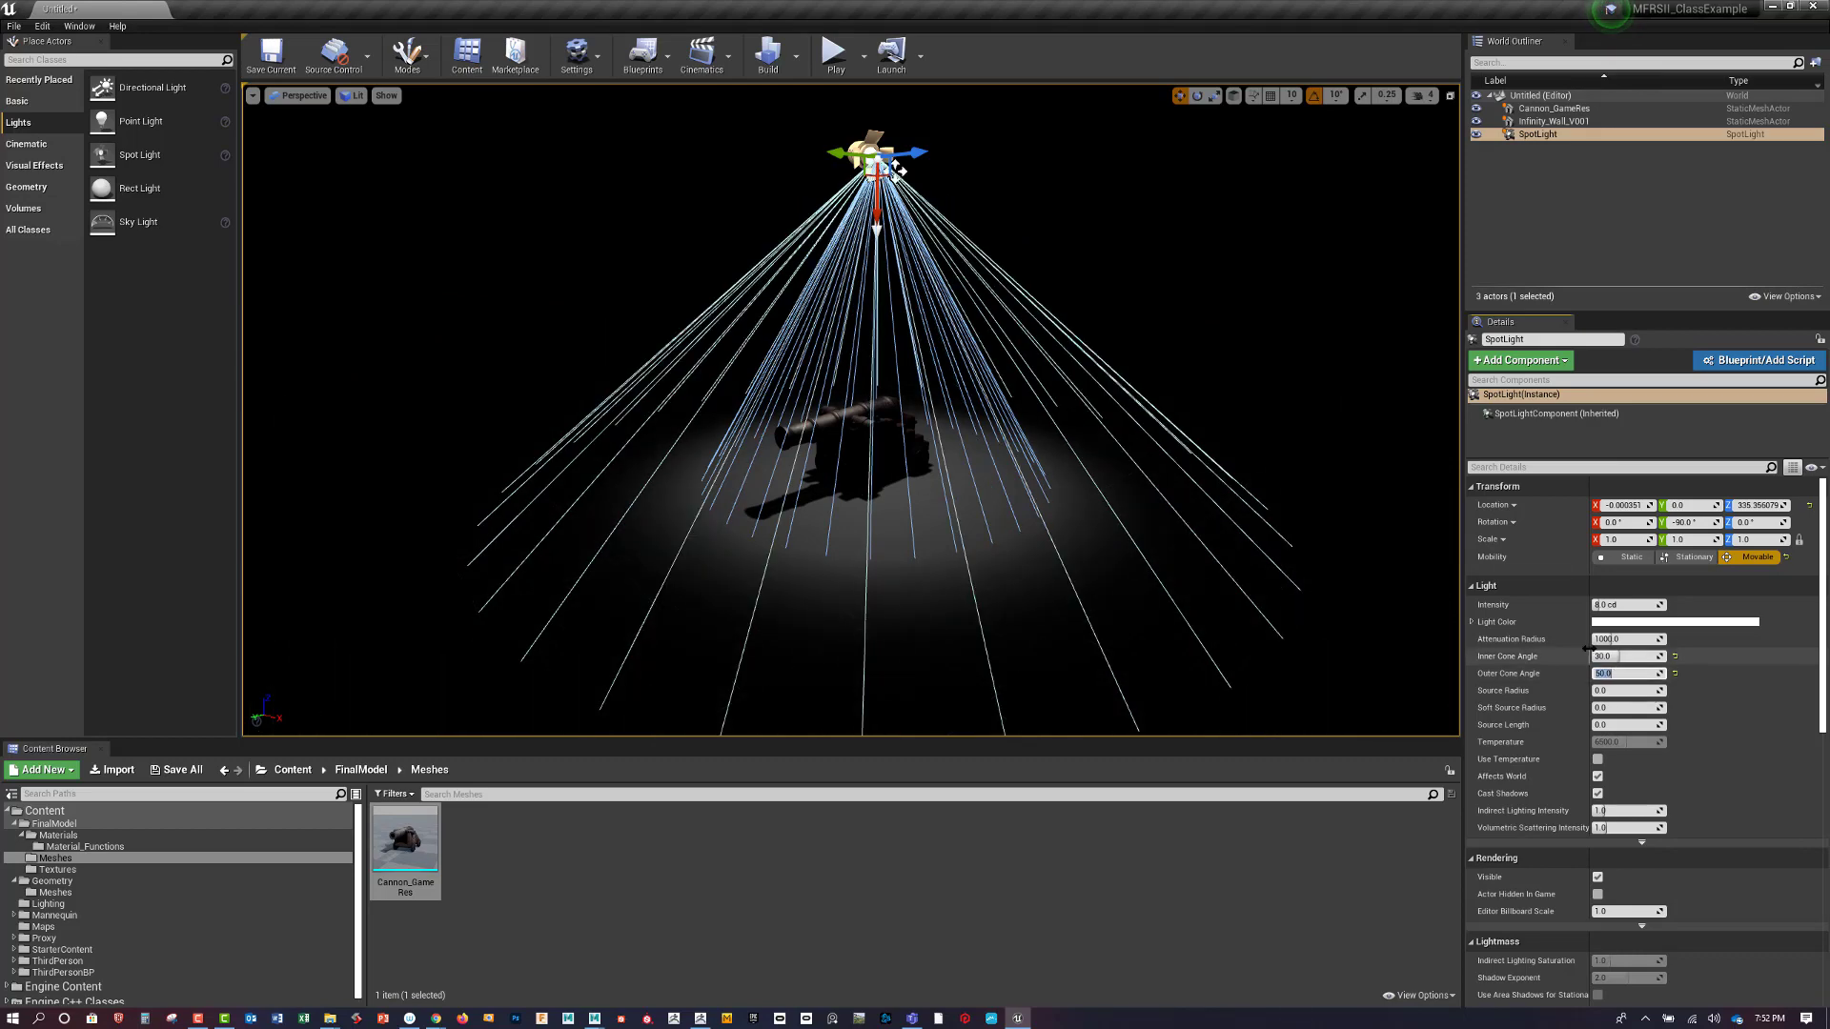
text(55)
key(Return)
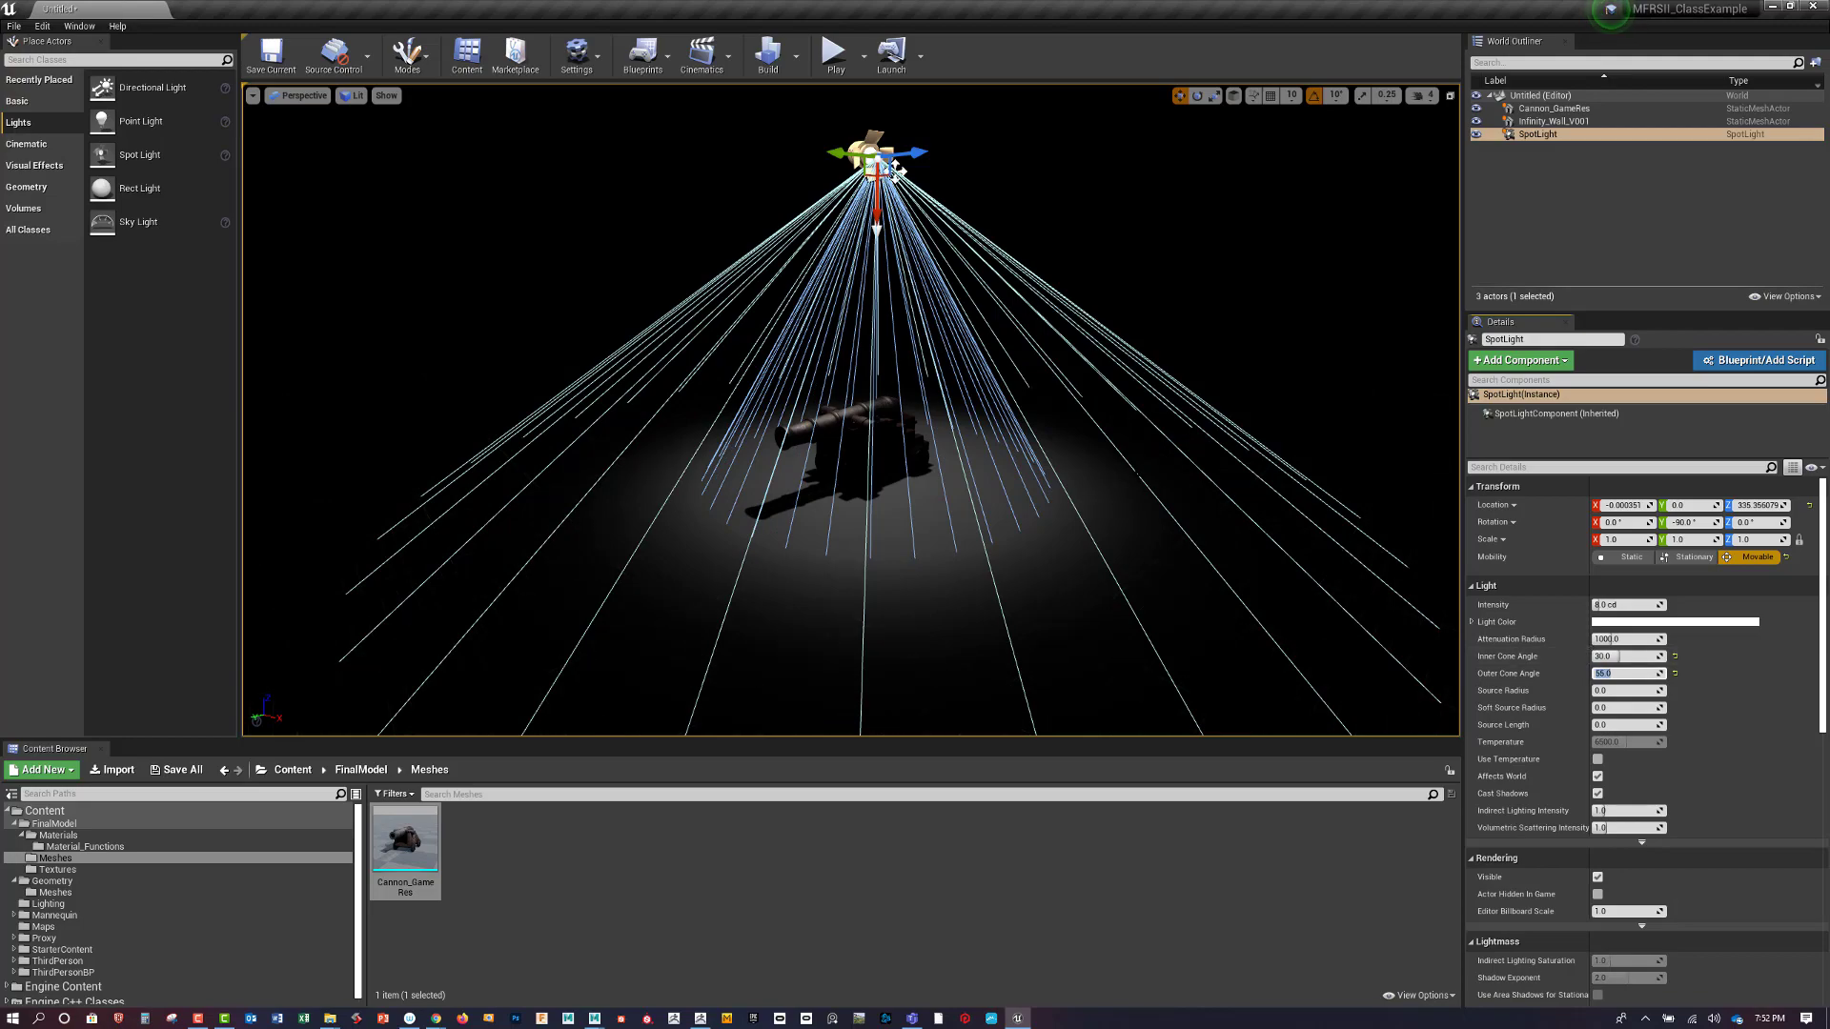
Raise the spotlight to a Z location of about 388 and set its intensity to 16 cd
drag(877, 207, 877, 153)
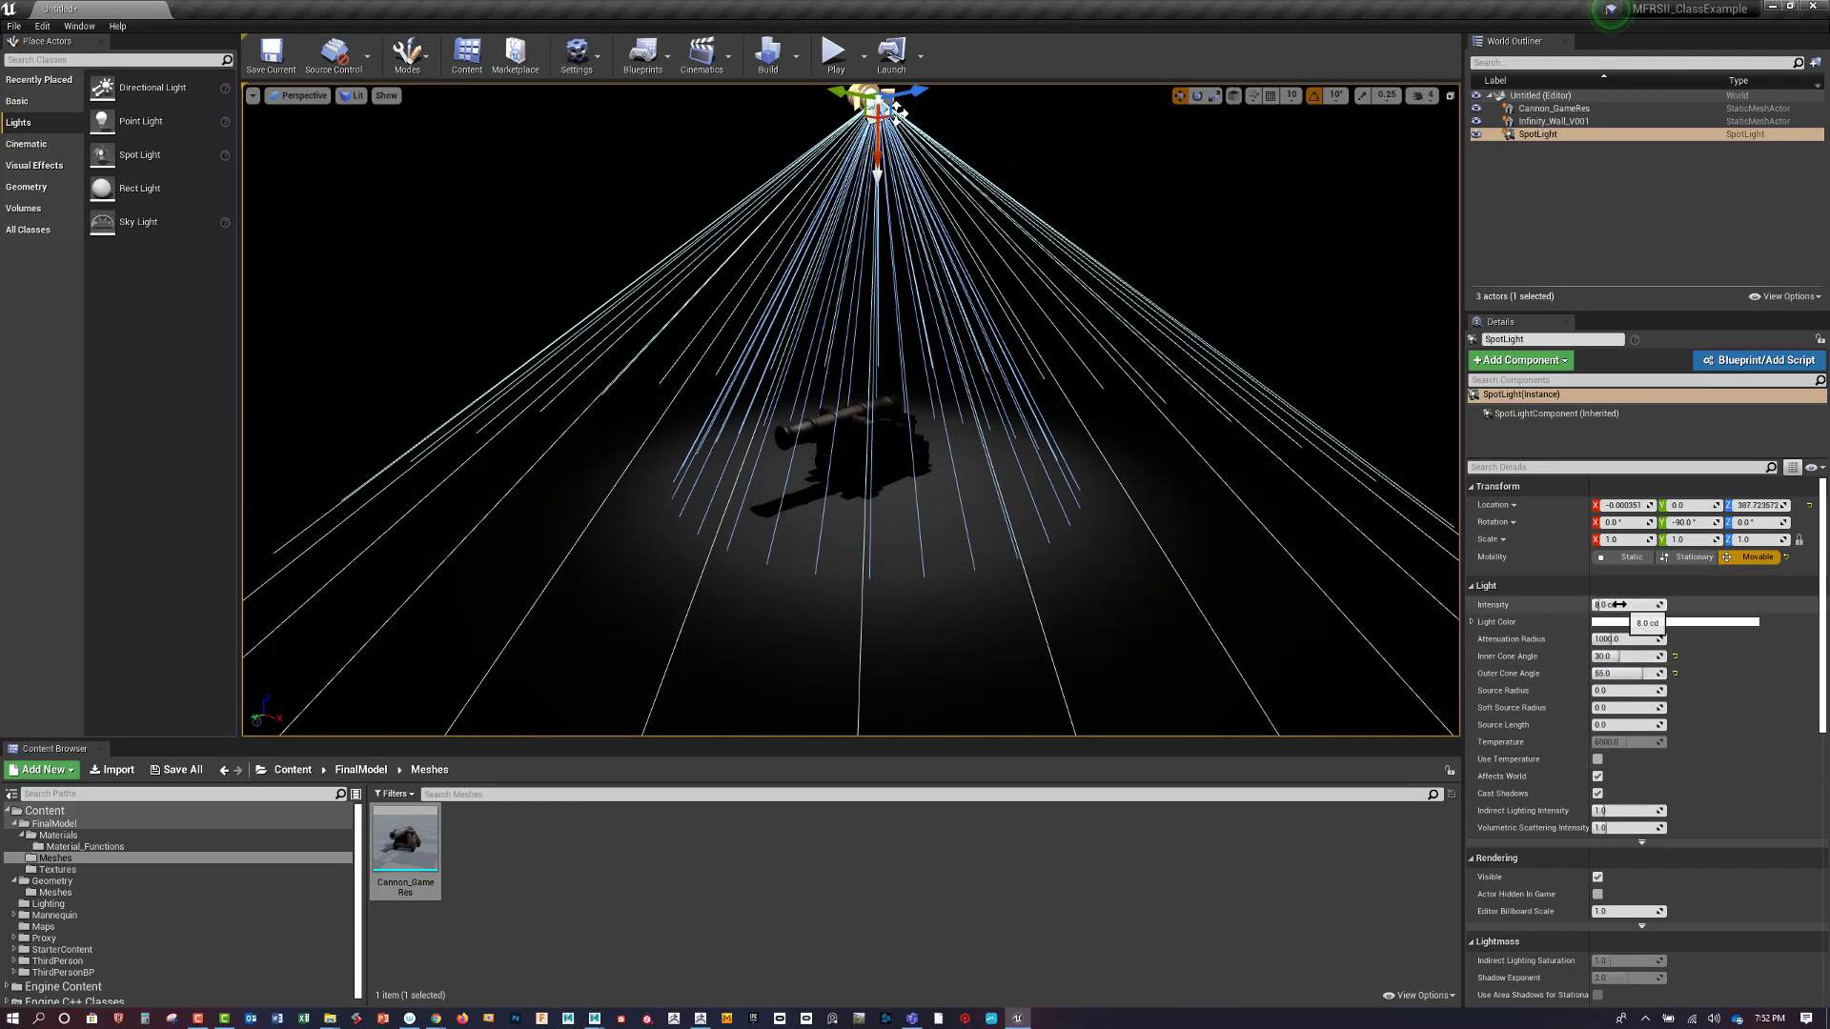
click(1619, 604)
key(Return)
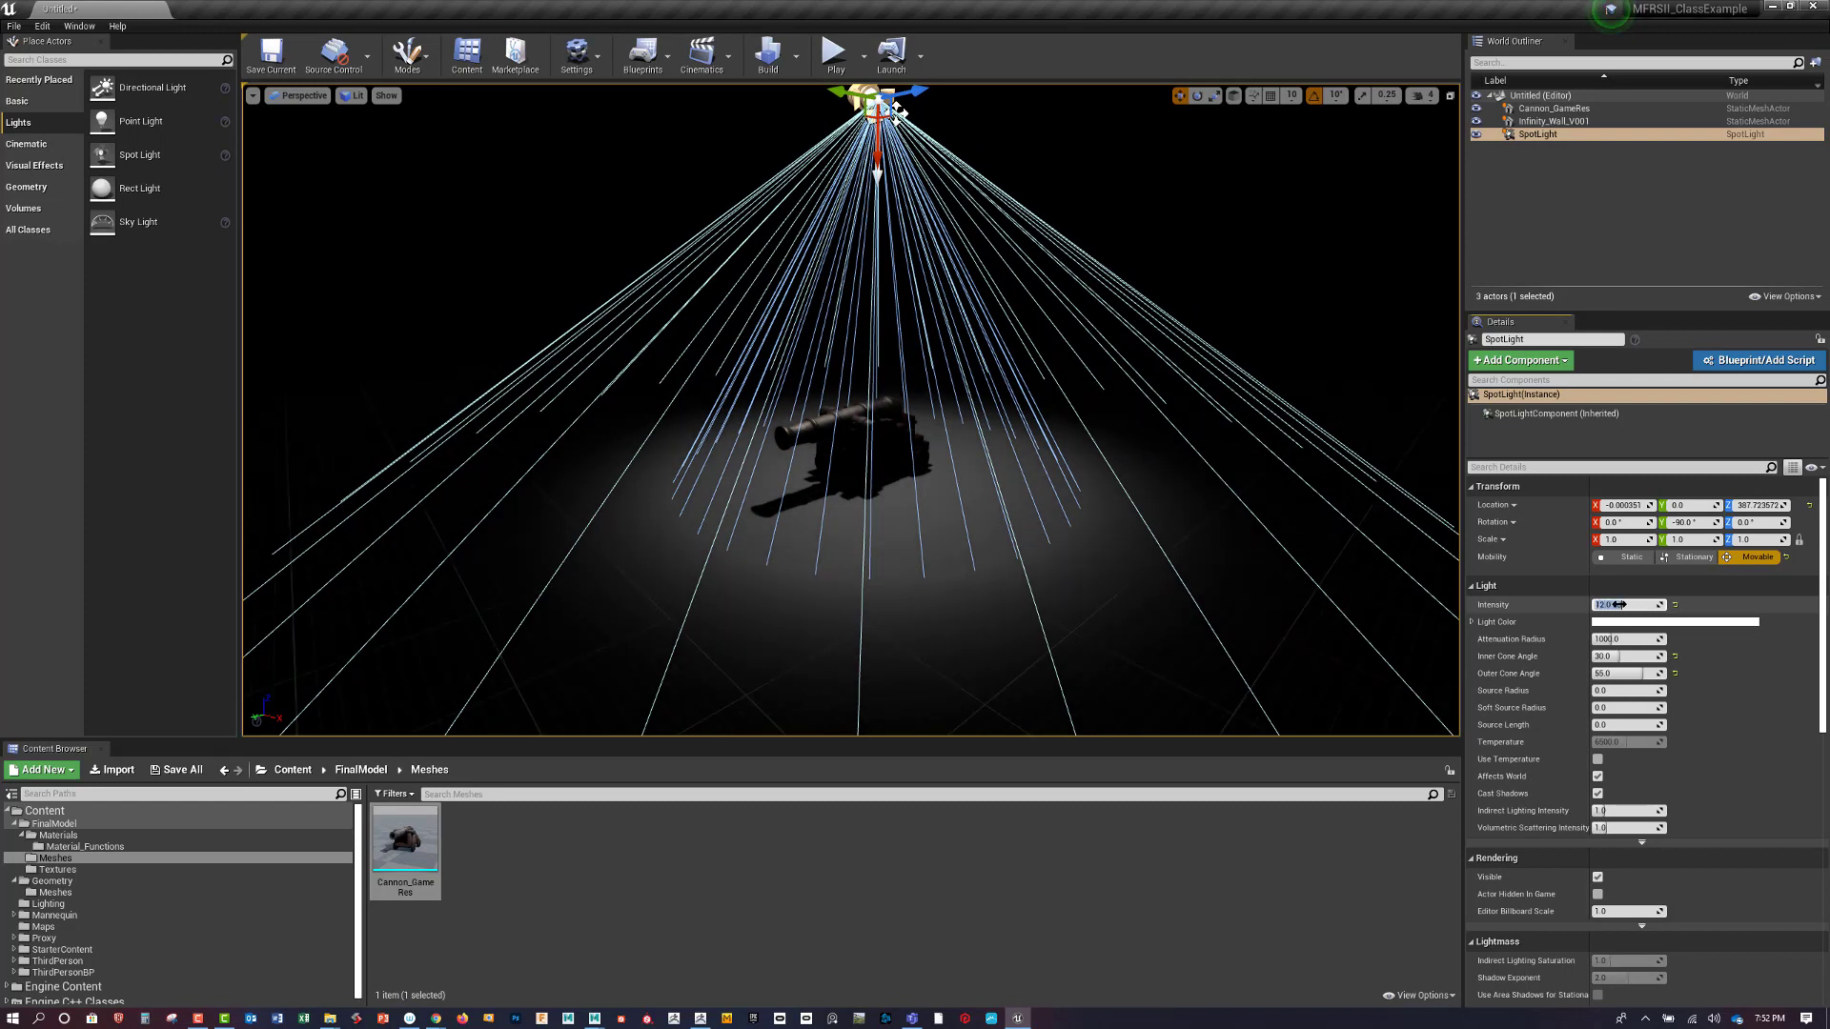
text(16)
key(Return)
click(1619, 604)
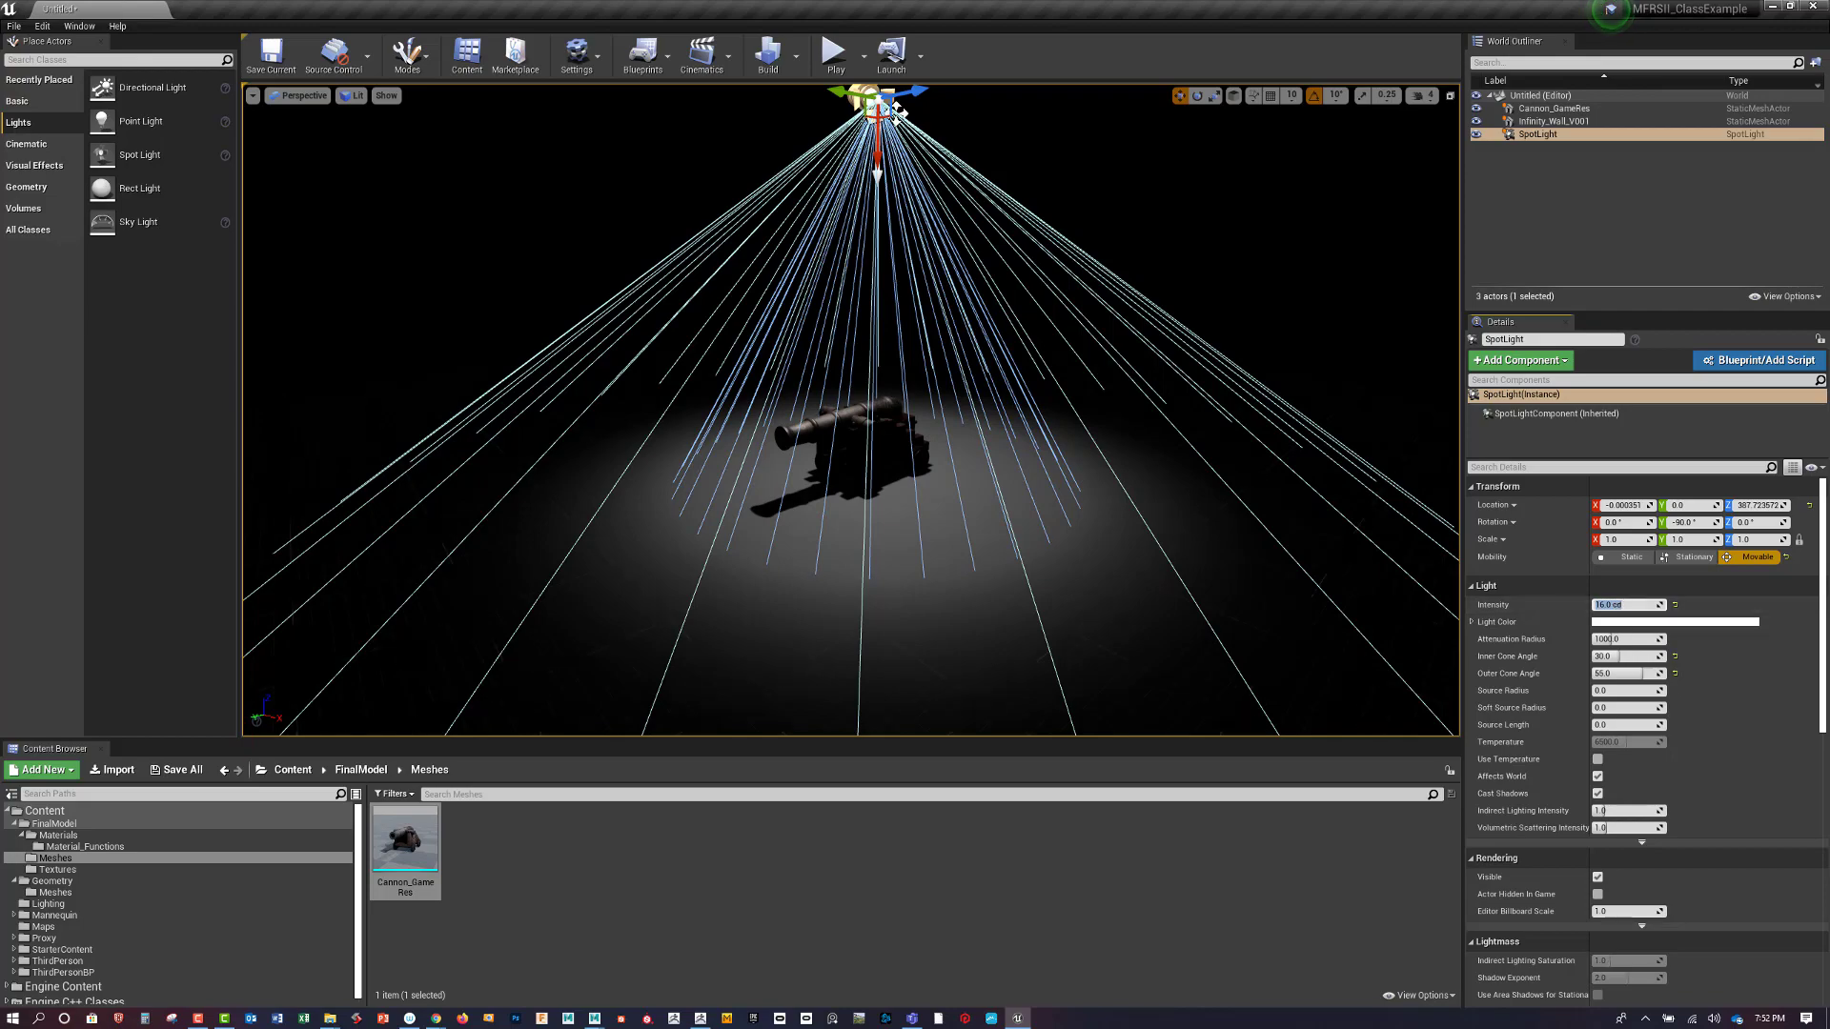
Offset the spotlight to about X 75 and tilt it toward the cannon to a Y rotation of about -100°
right_drag(851, 410, 821, 378)
right_drag(1208, 521, 1283, 528)
drag(977, 181, 1095, 128)
key(e)
right_drag(1095, 128, 1000, 86)
right_drag(1077, 443, 1151, 509)
scroll(1151, 510, up, 5)
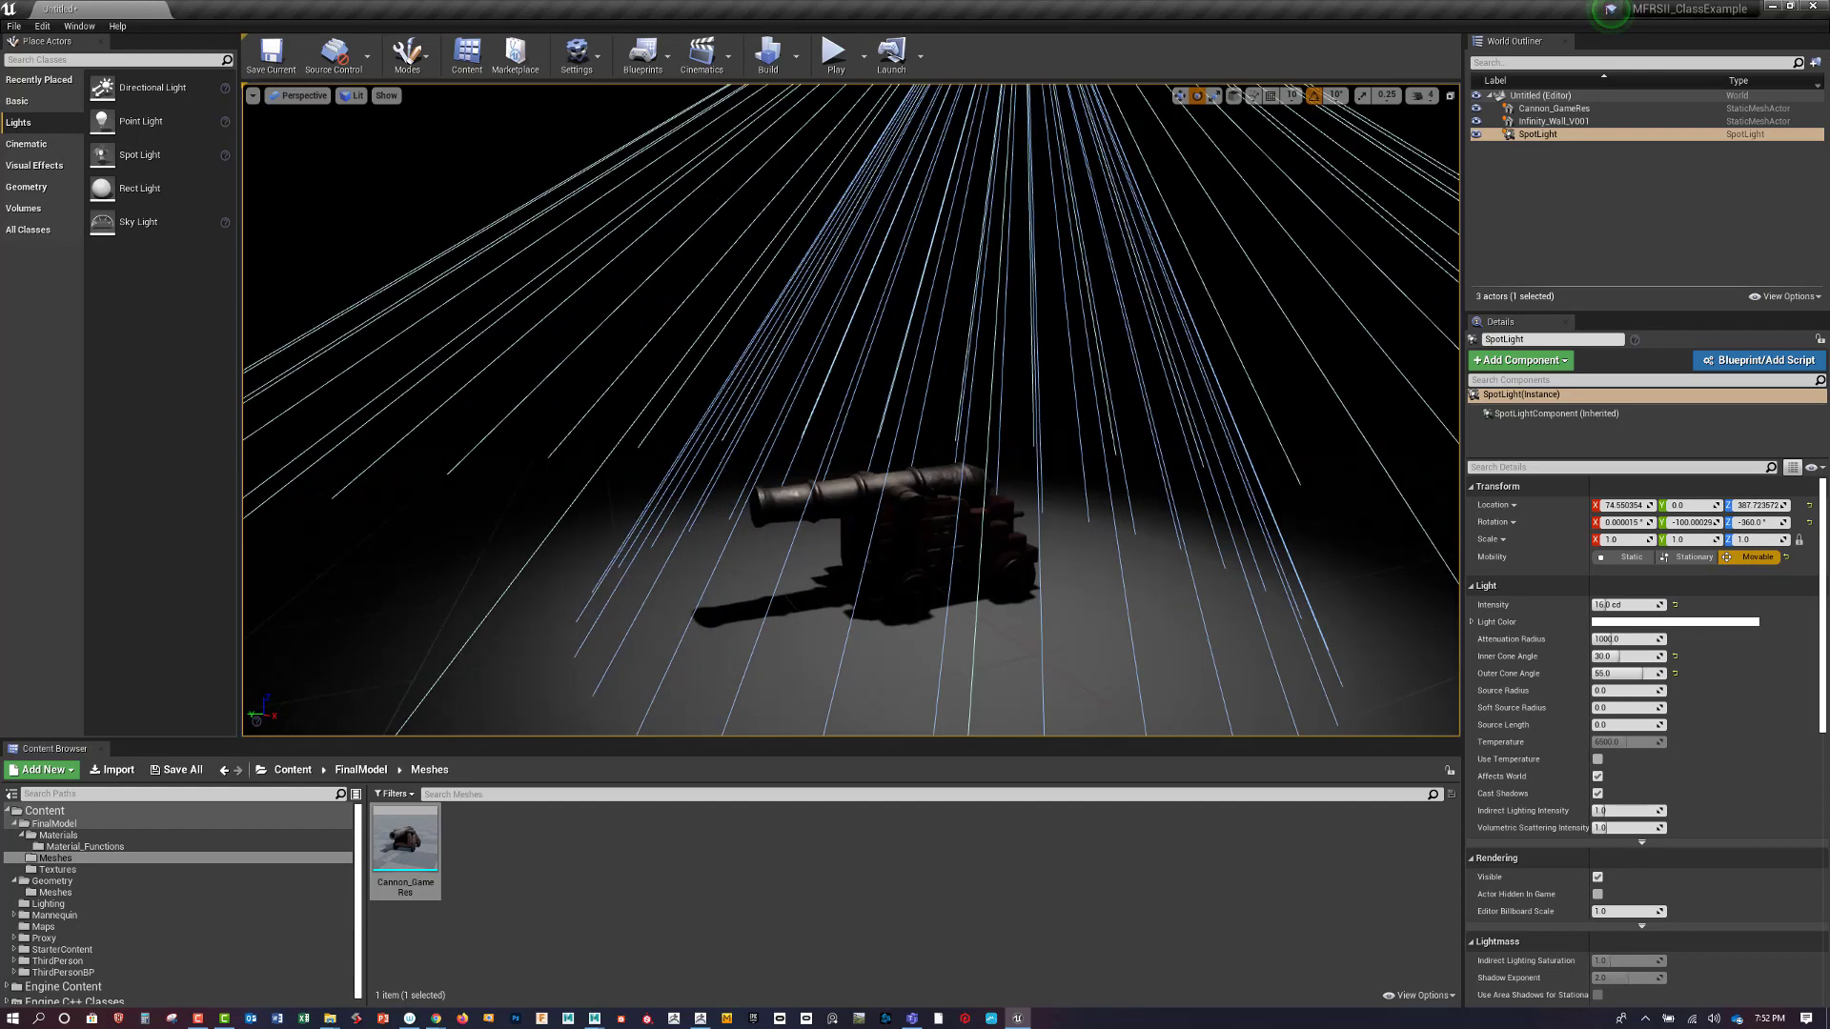
Add a Movable Sky Light at location 0, 0, 0 and raise it above the cannon to about Z 173
drag(138, 221, 687, 579)
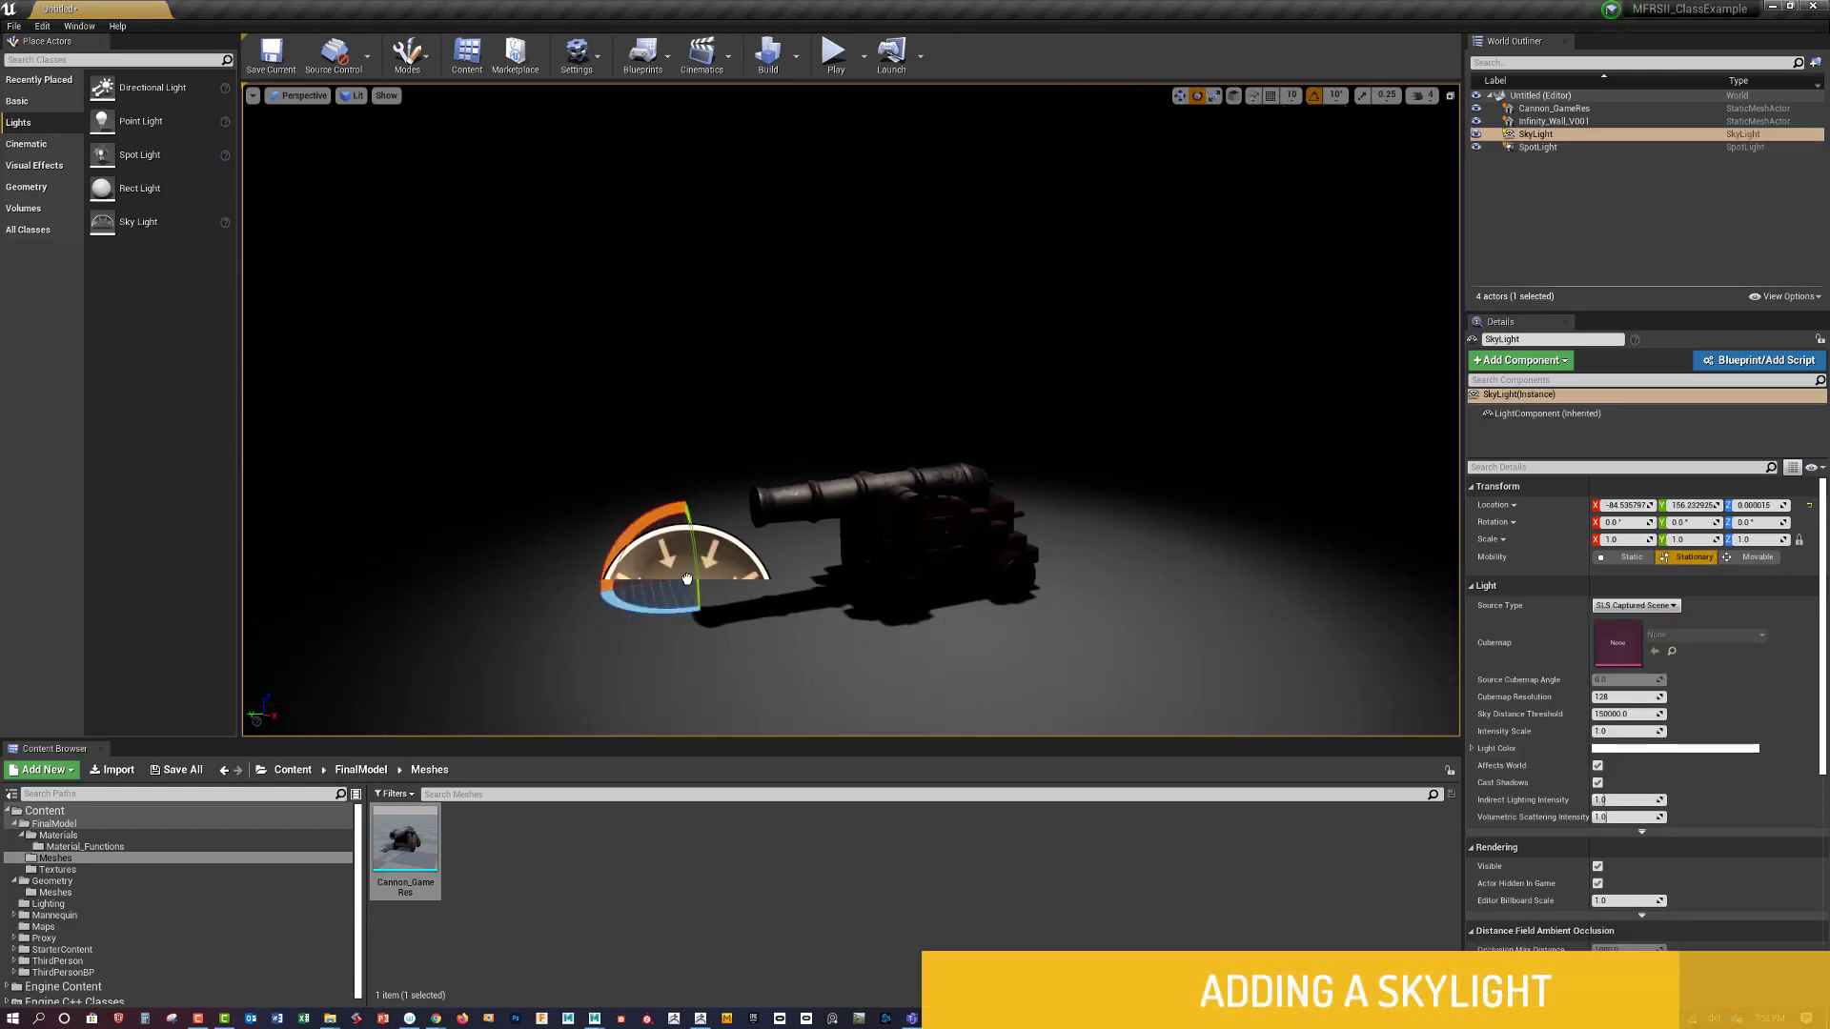
click(1749, 558)
click(1622, 505)
text(0)
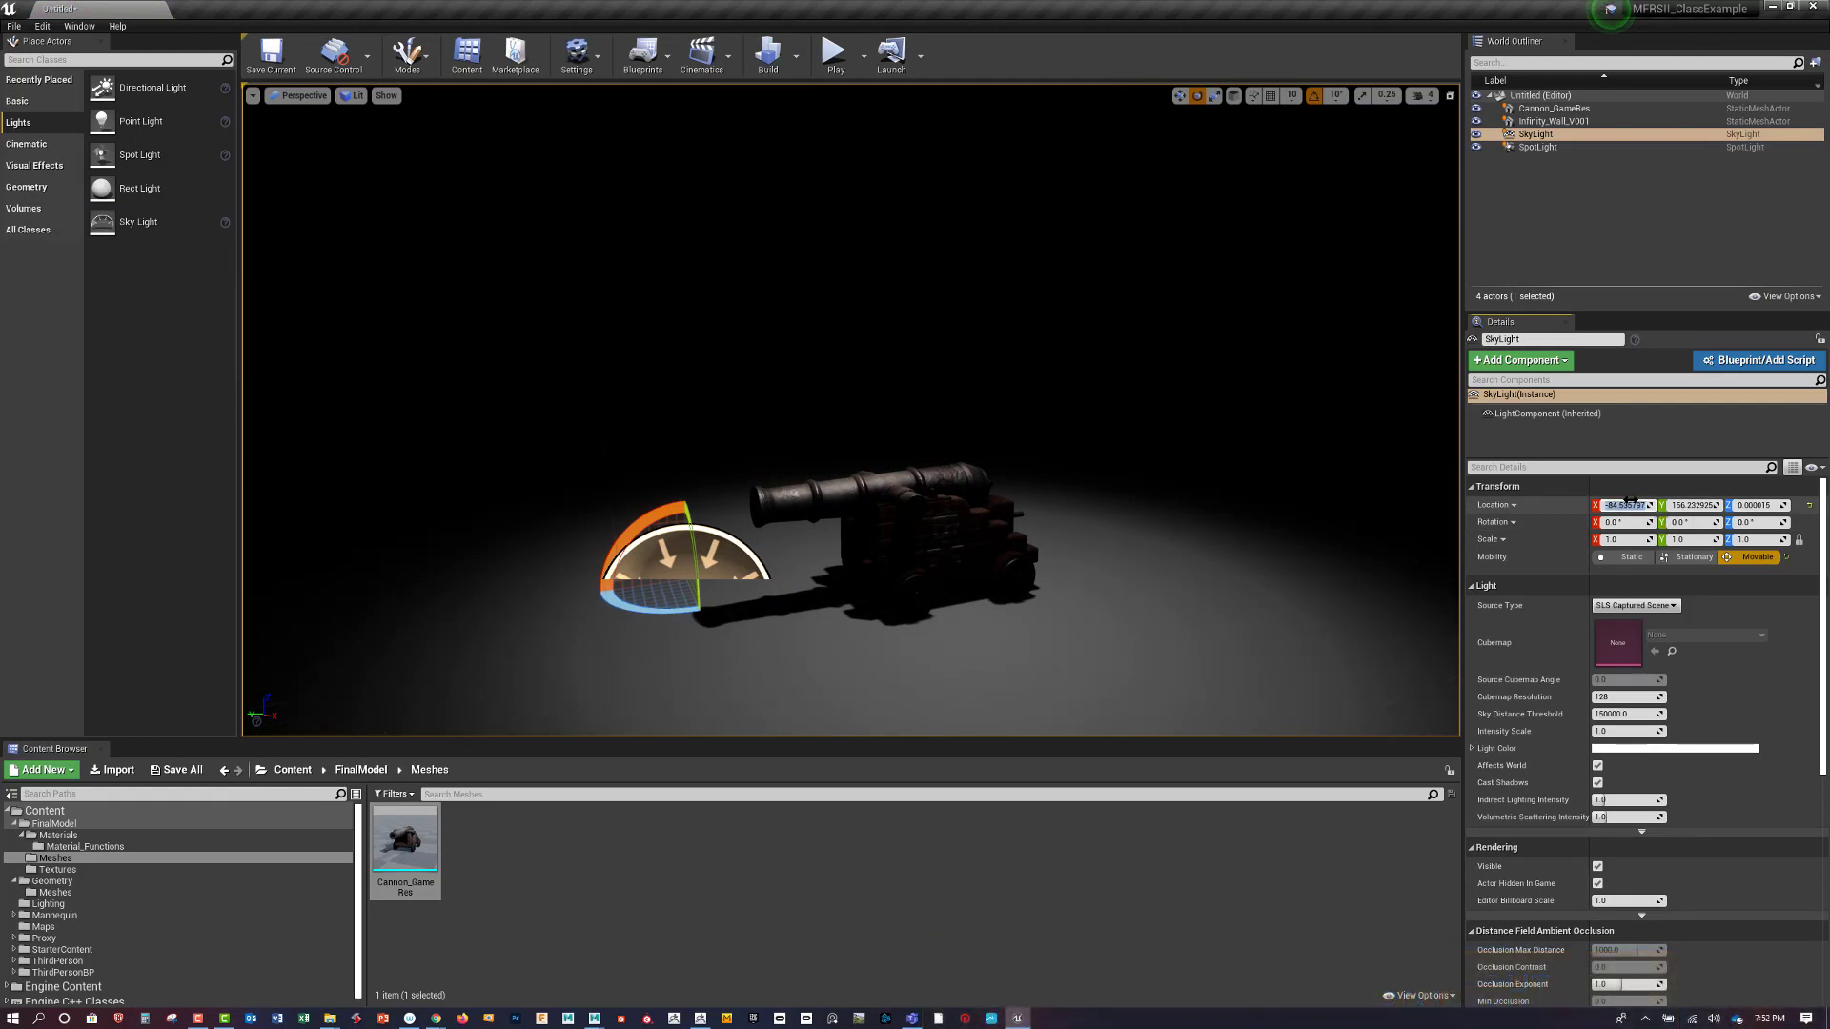
key(Tab)
text(0)
key(Tab)
text(0)
key(Return)
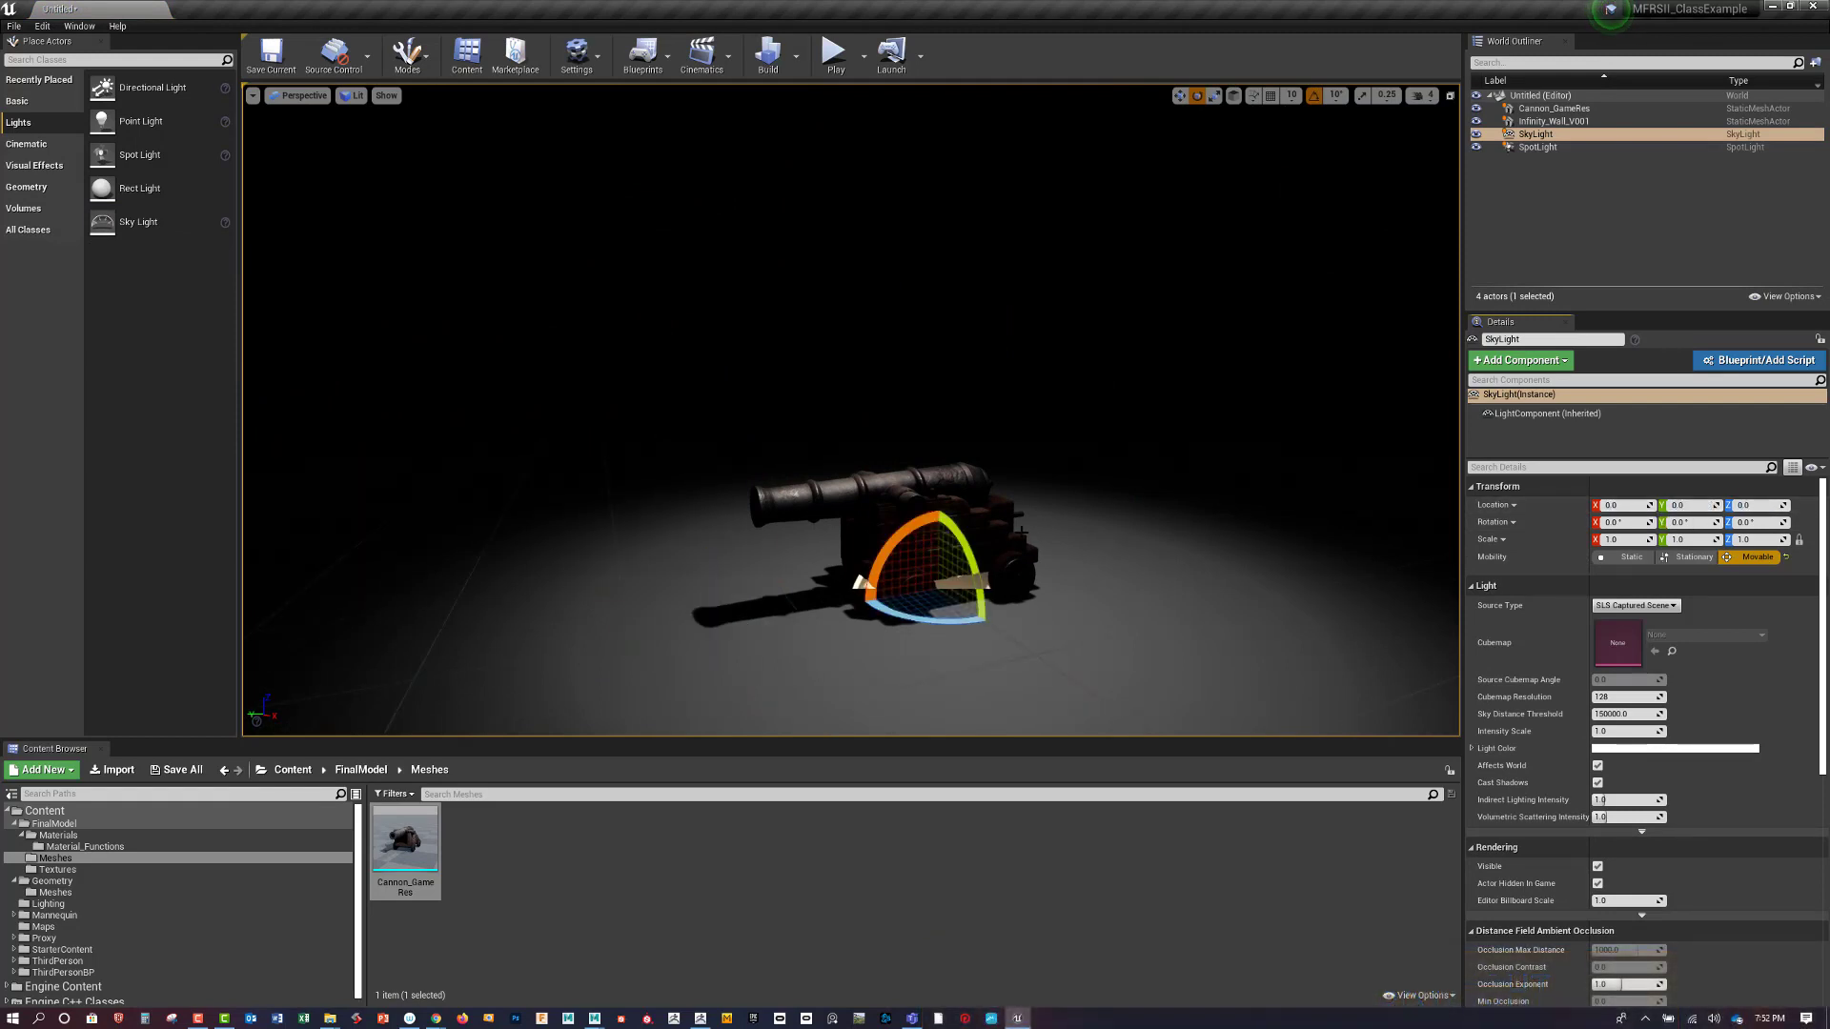
key(w)
drag(907, 533, 971, 328)
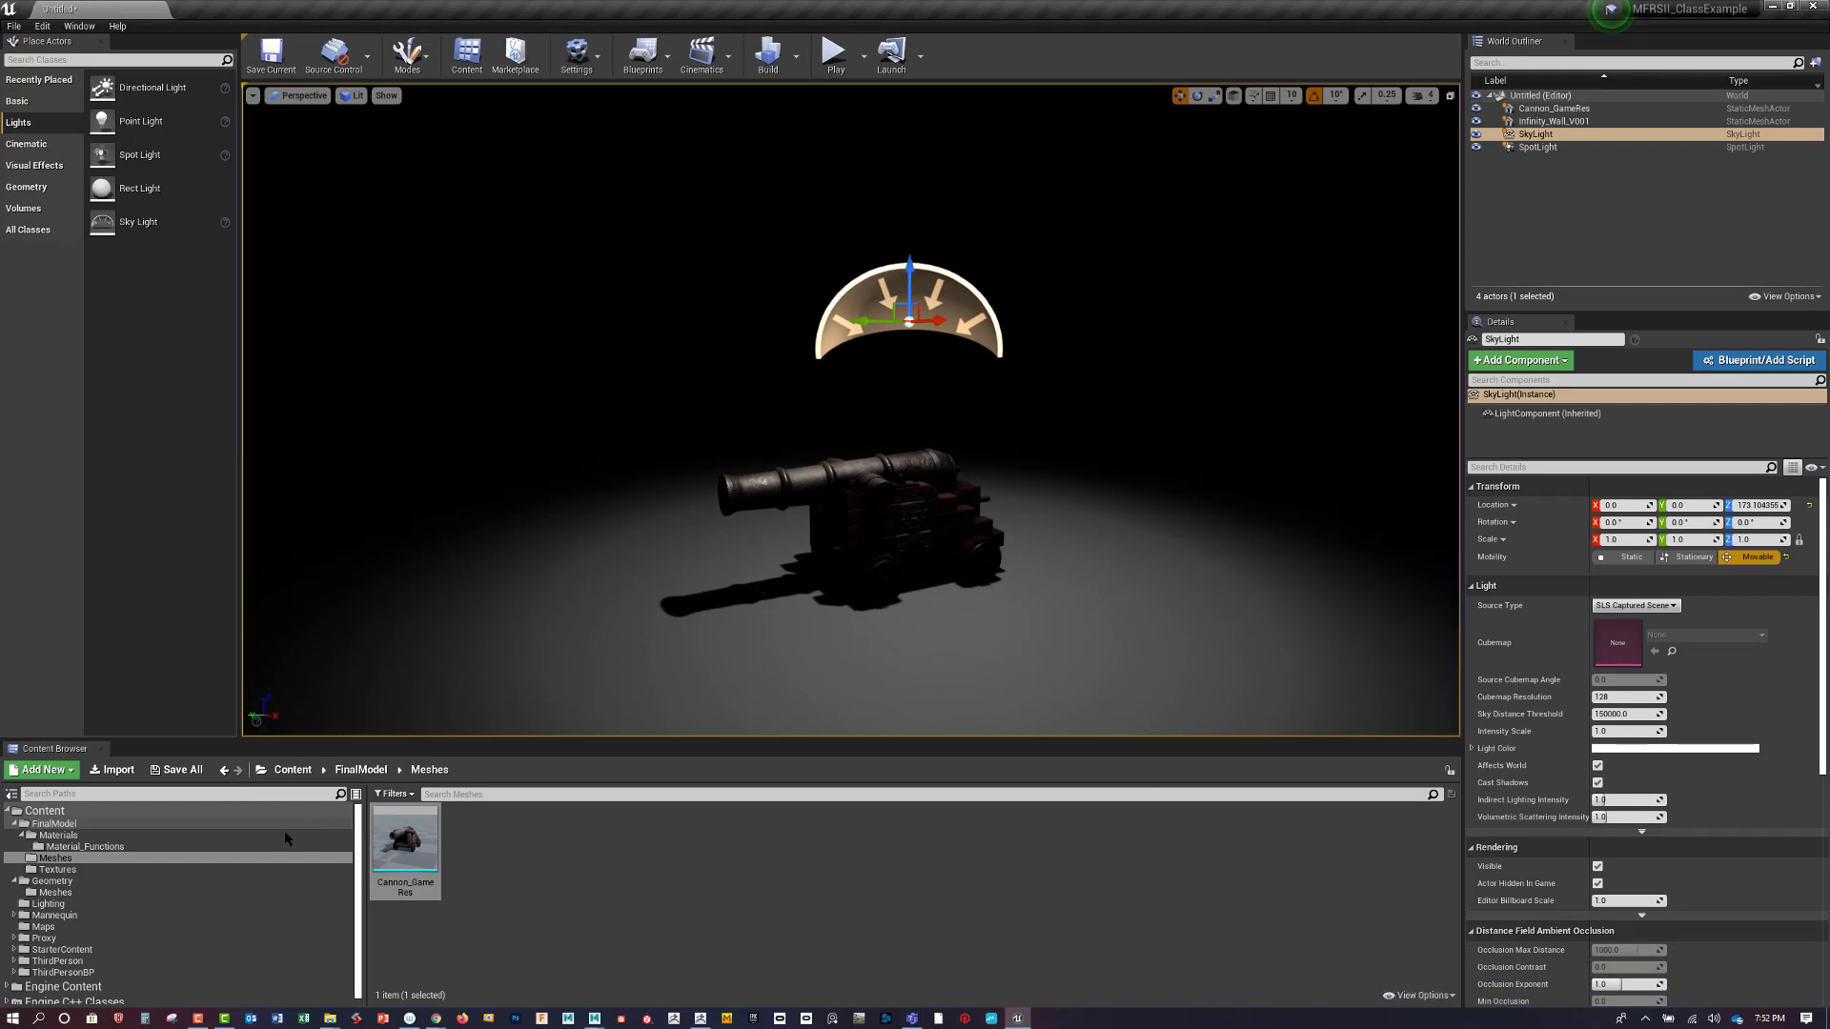
Search the Engine Content for "hdr" and select the Desert_Outer_HDR texture
click(14, 824)
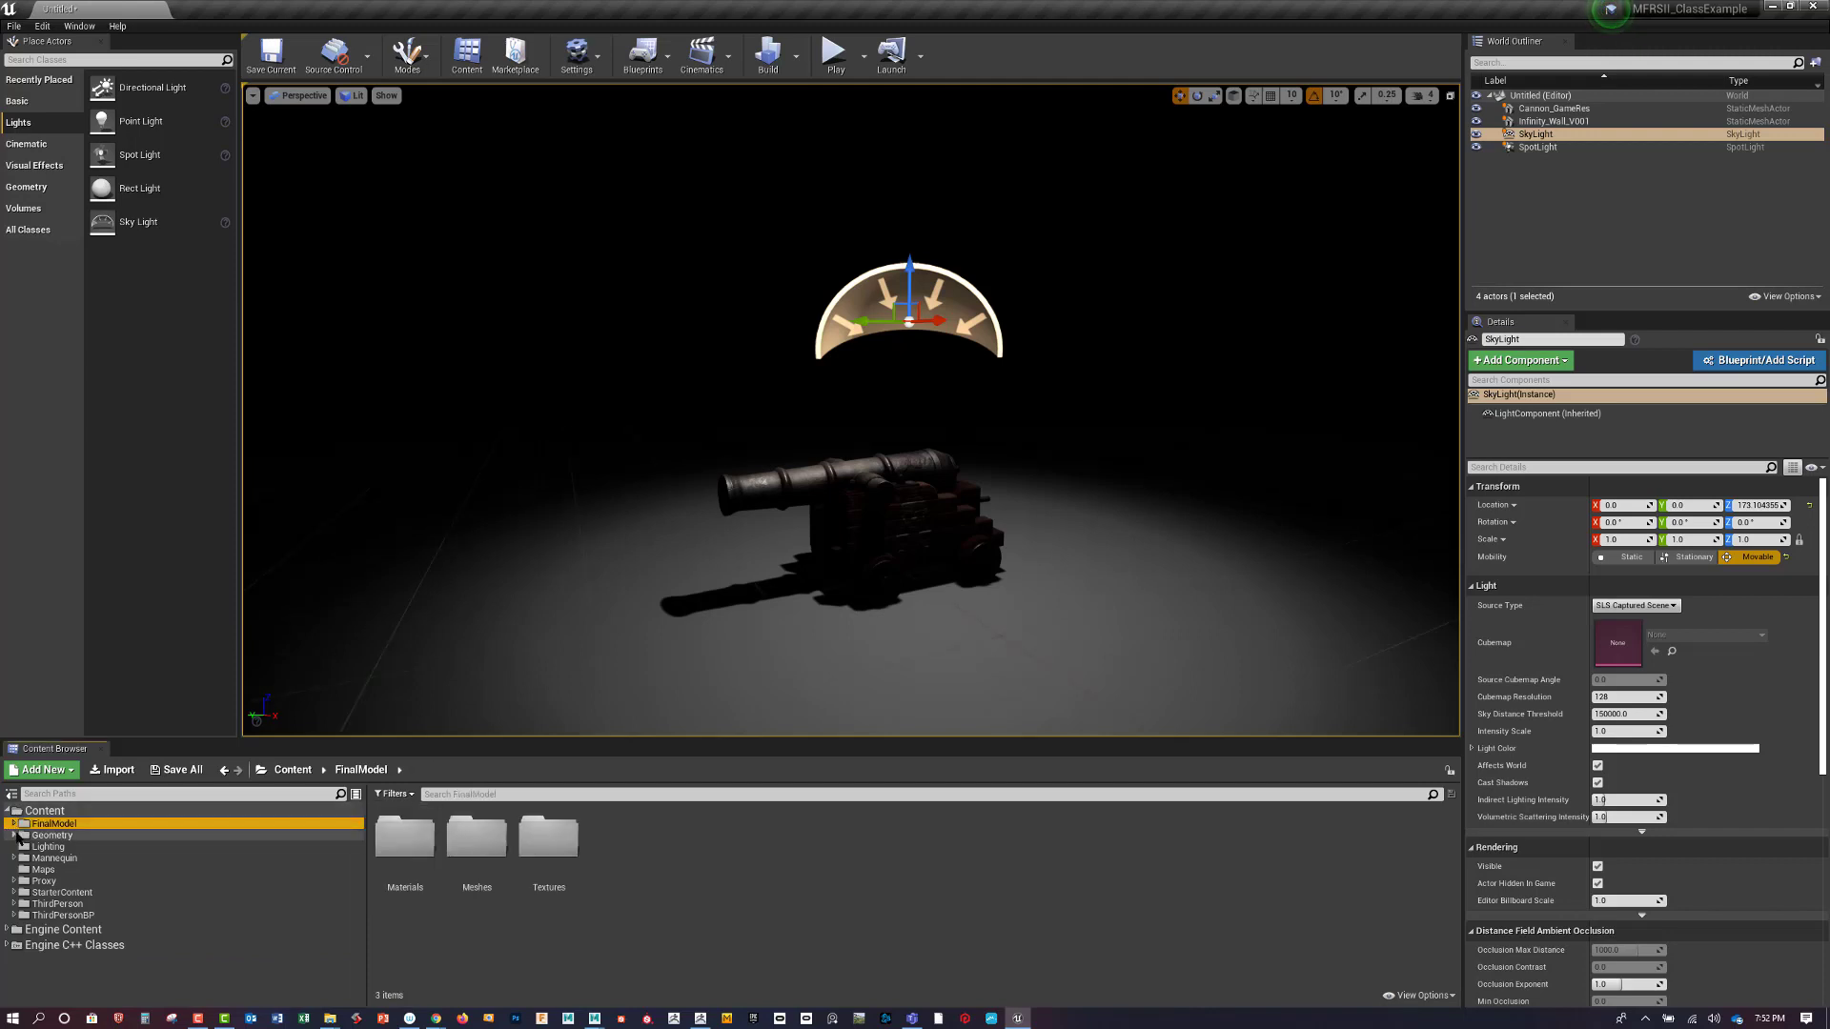
click(13, 835)
click(125, 931)
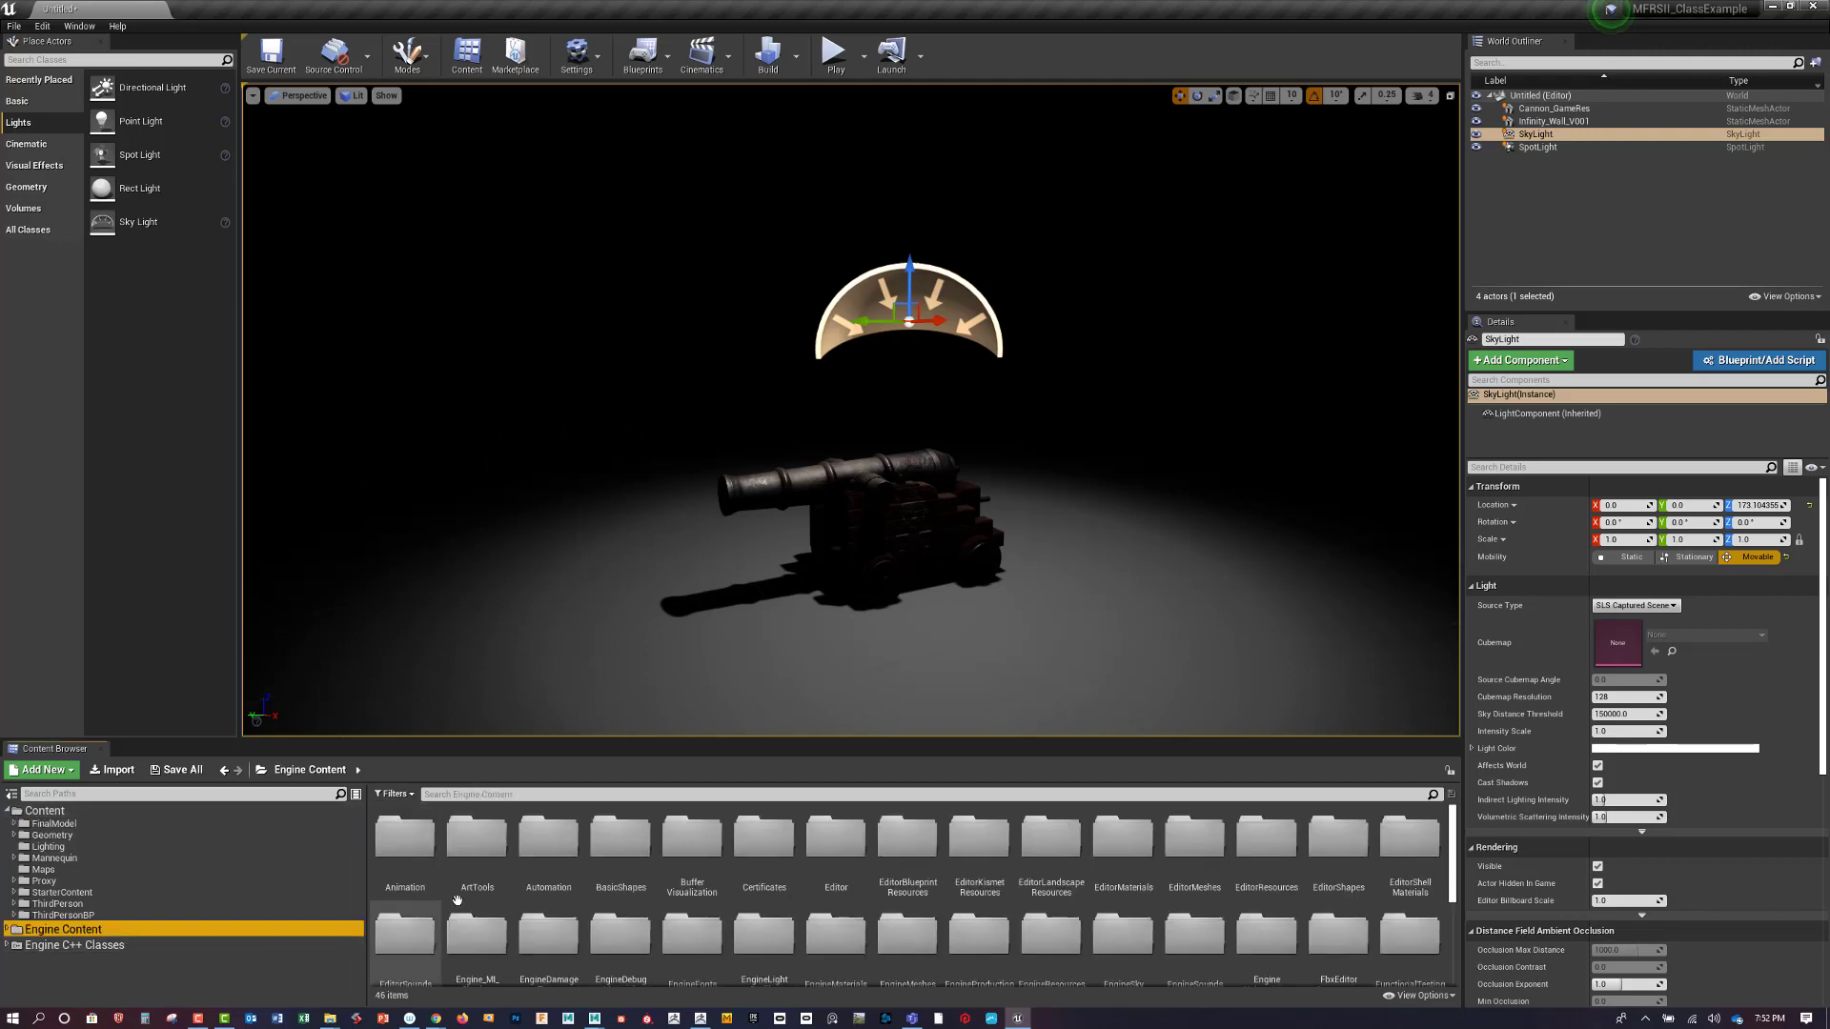
click(440, 795)
text(hdri)
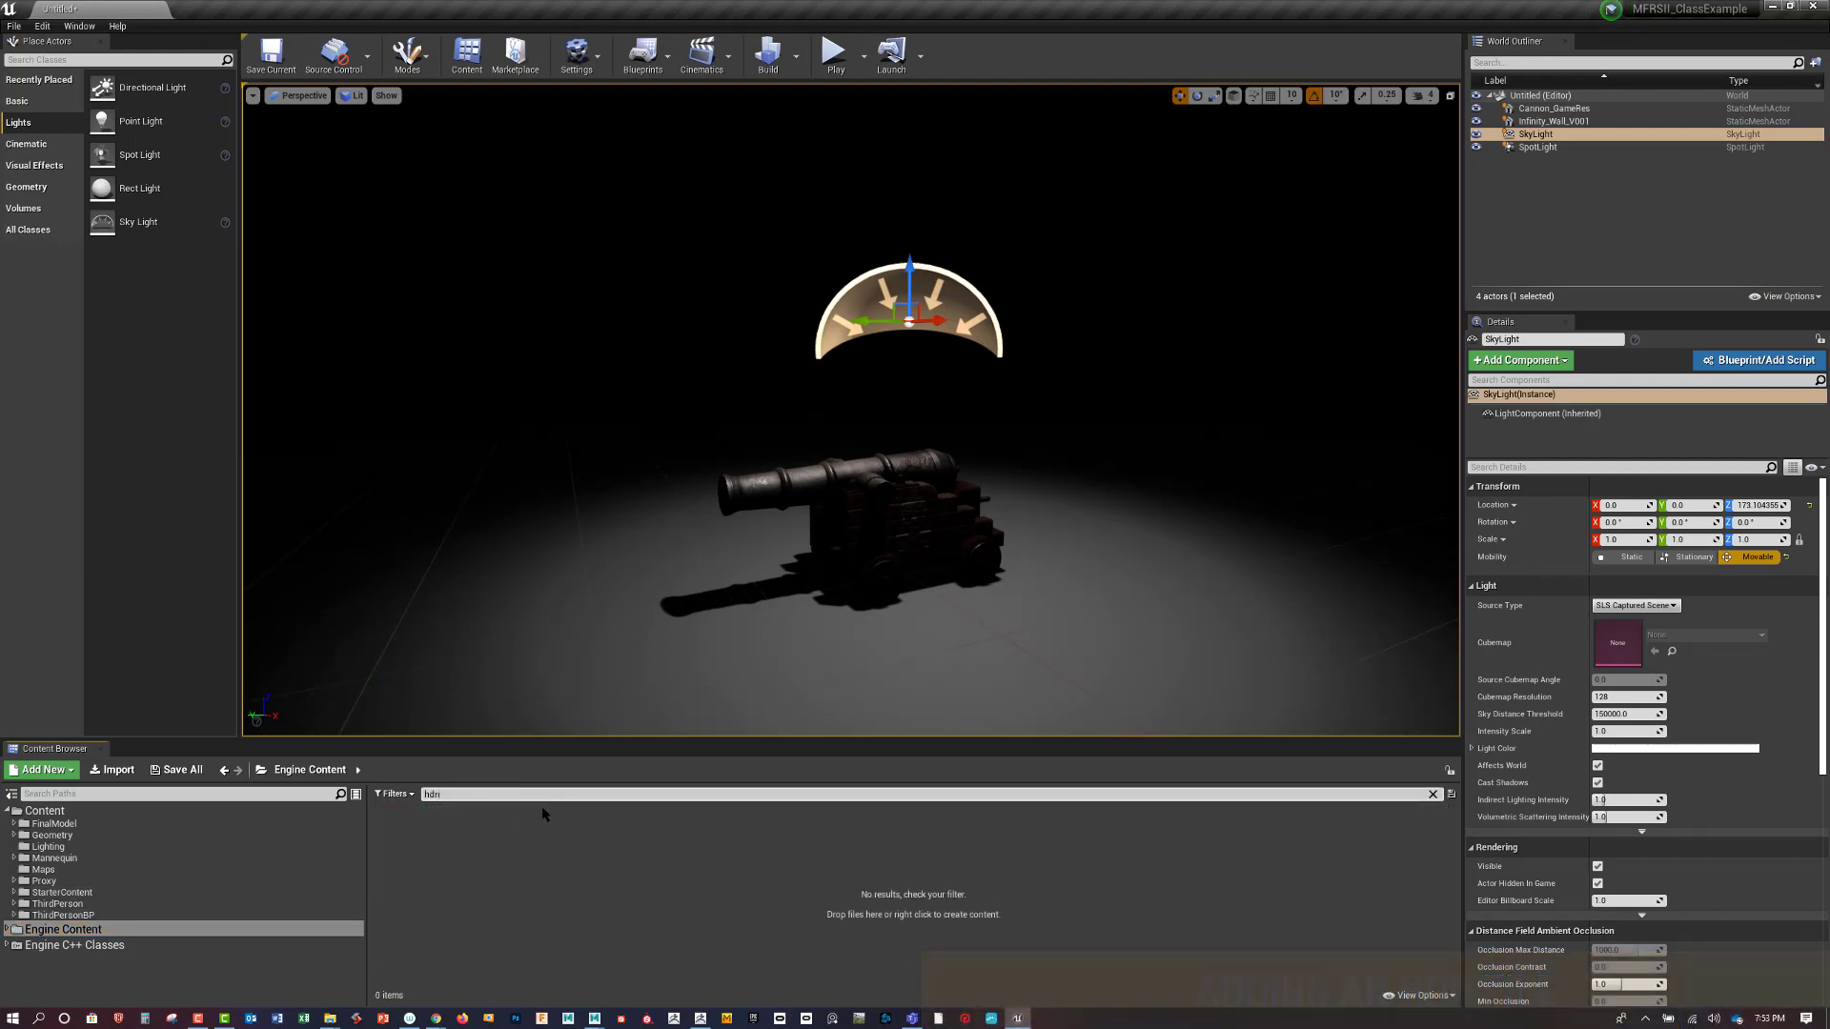
key(BackSpace)
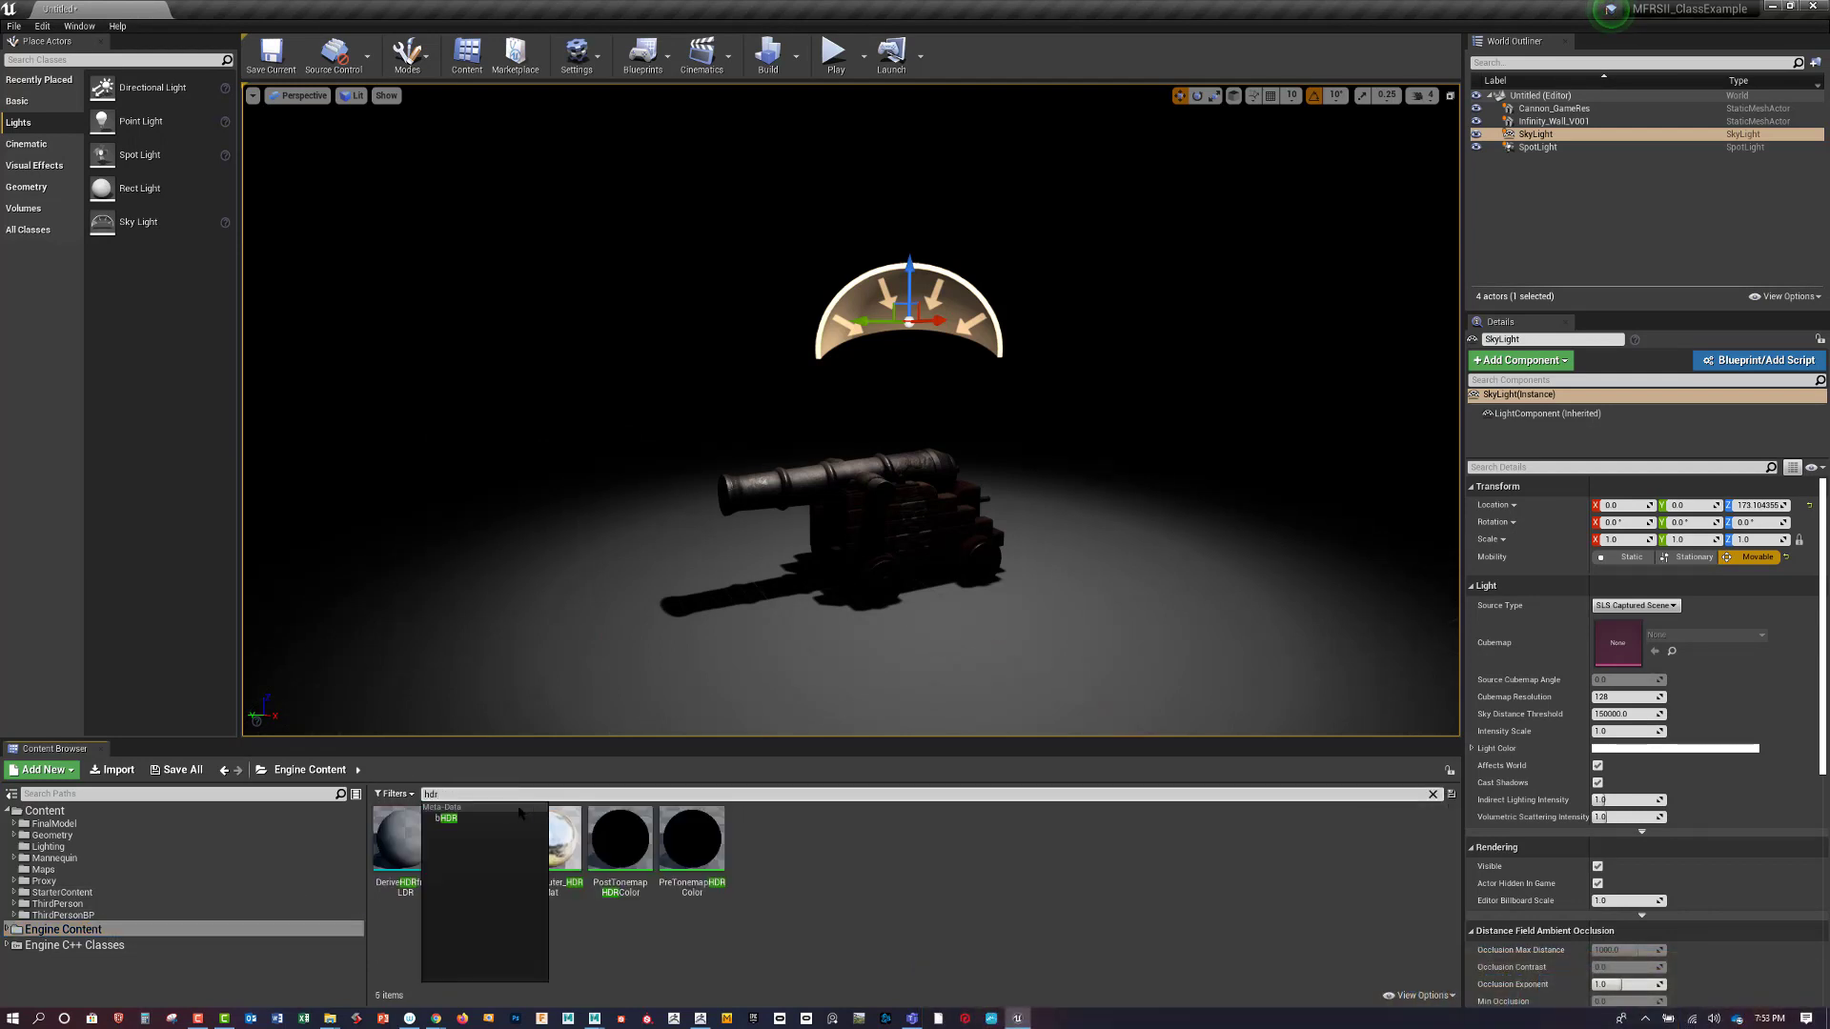
click(495, 860)
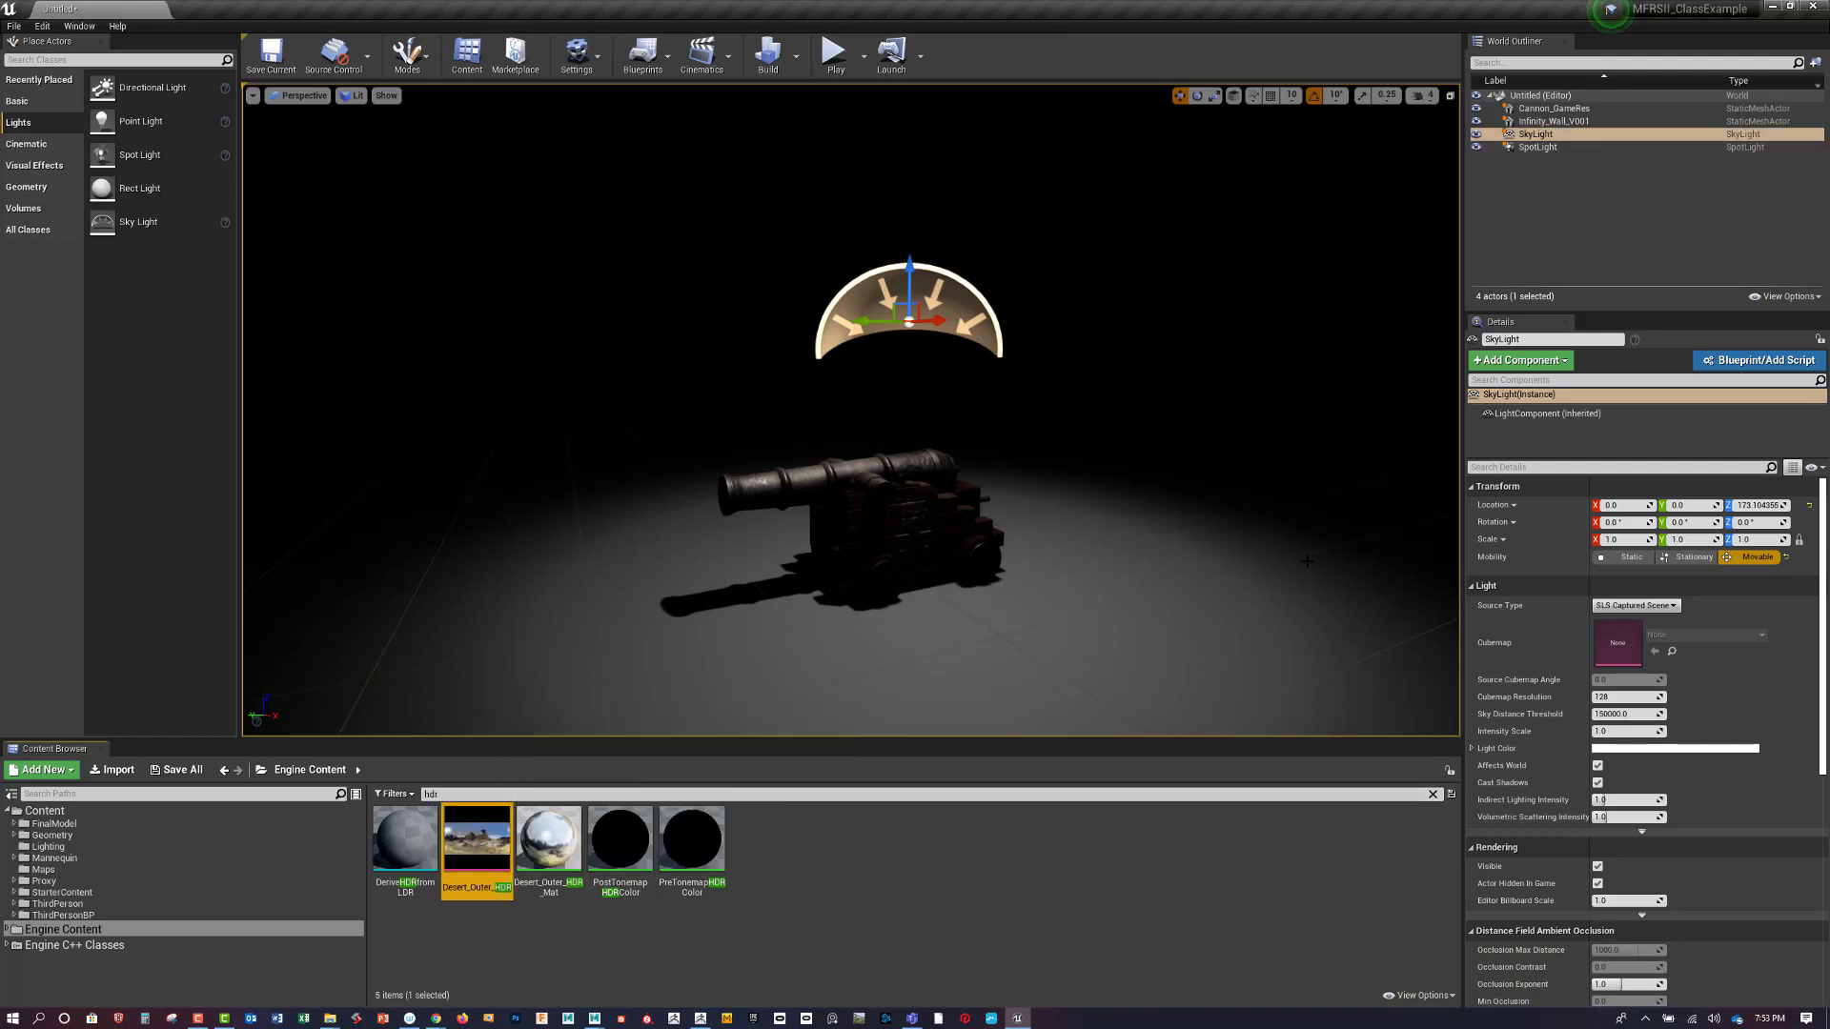
Change the sky light's source type to SLS Specified Cubemap and assign Desert_Outer_HDR as its cubemap
click(1674, 607)
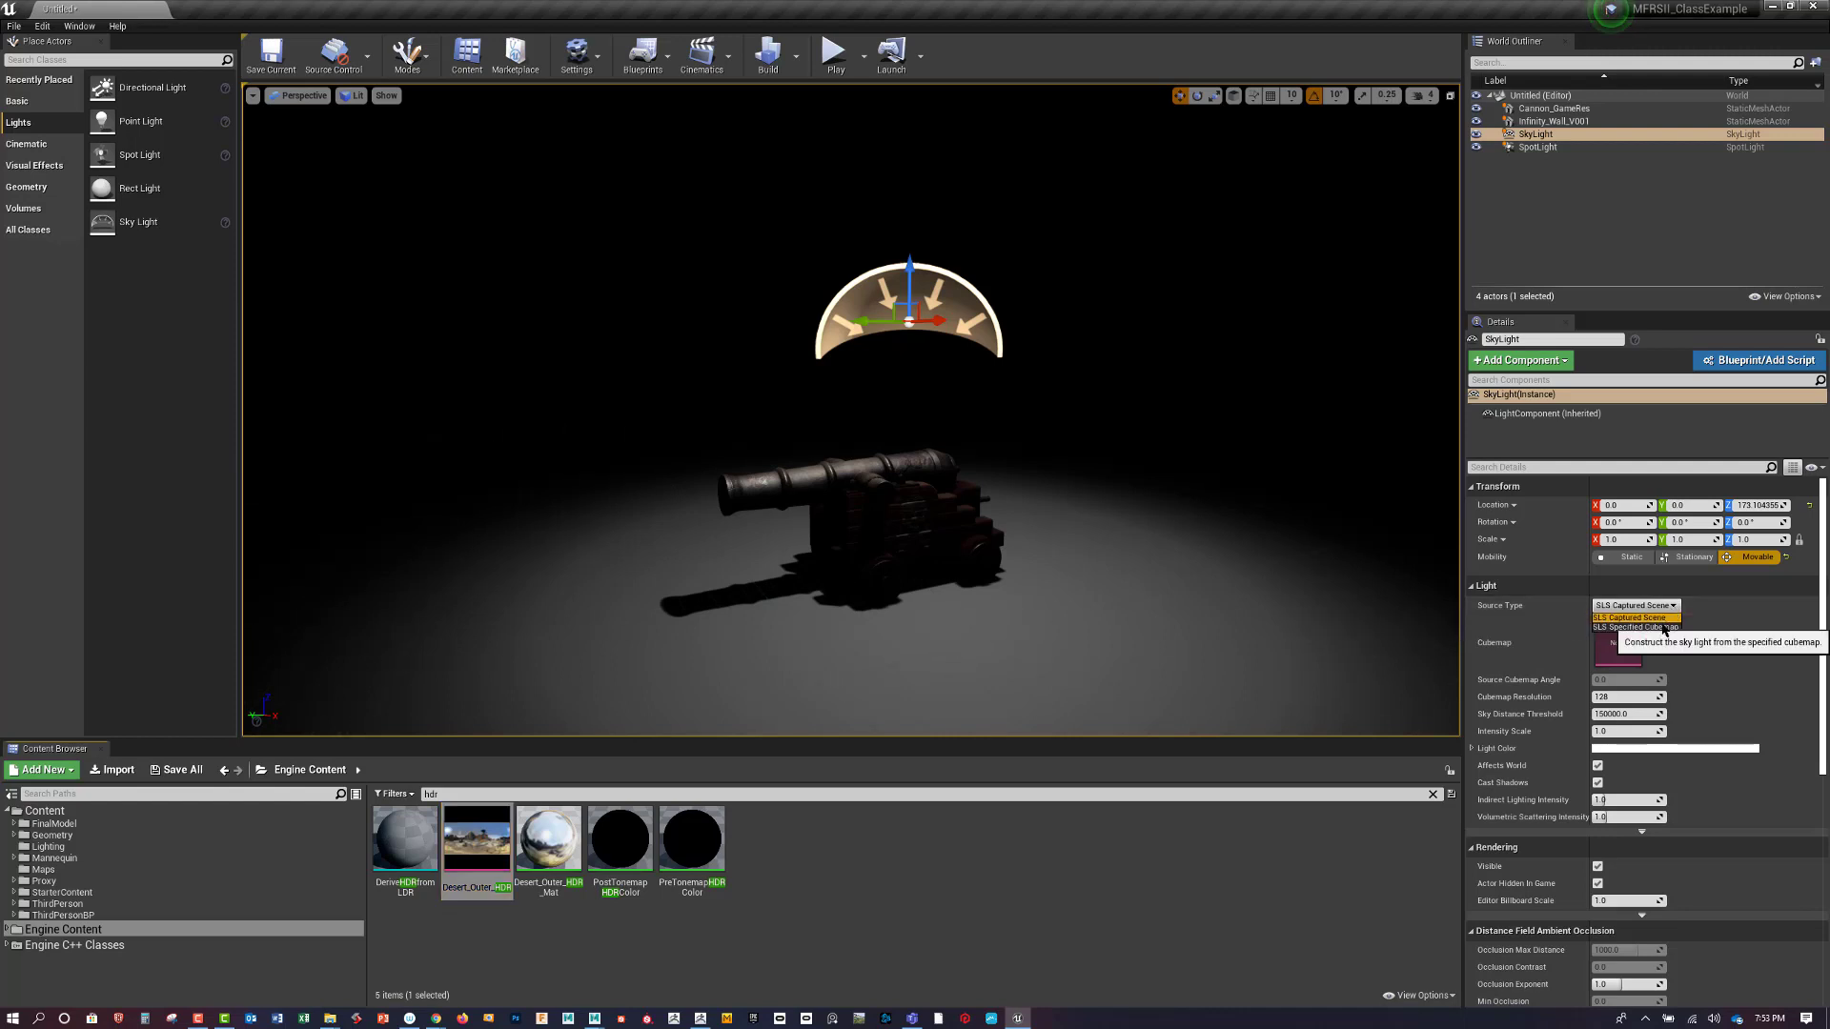
click(1663, 627)
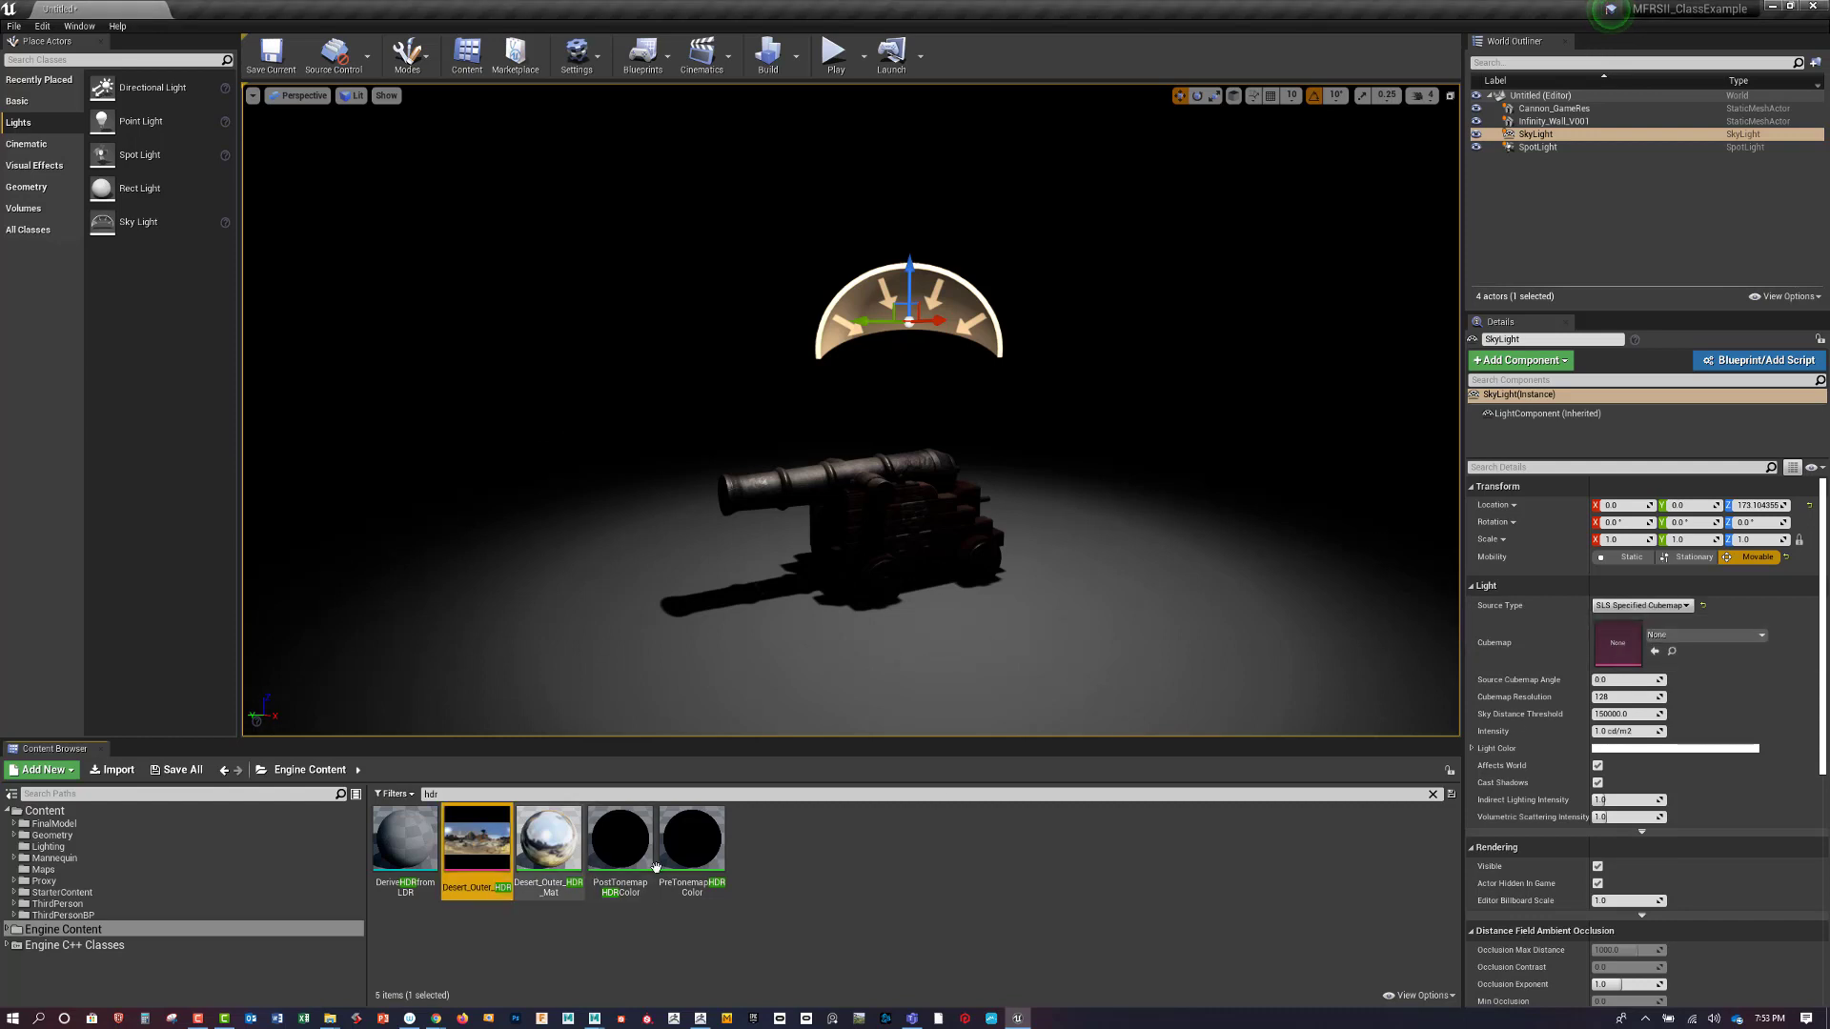
click(1654, 651)
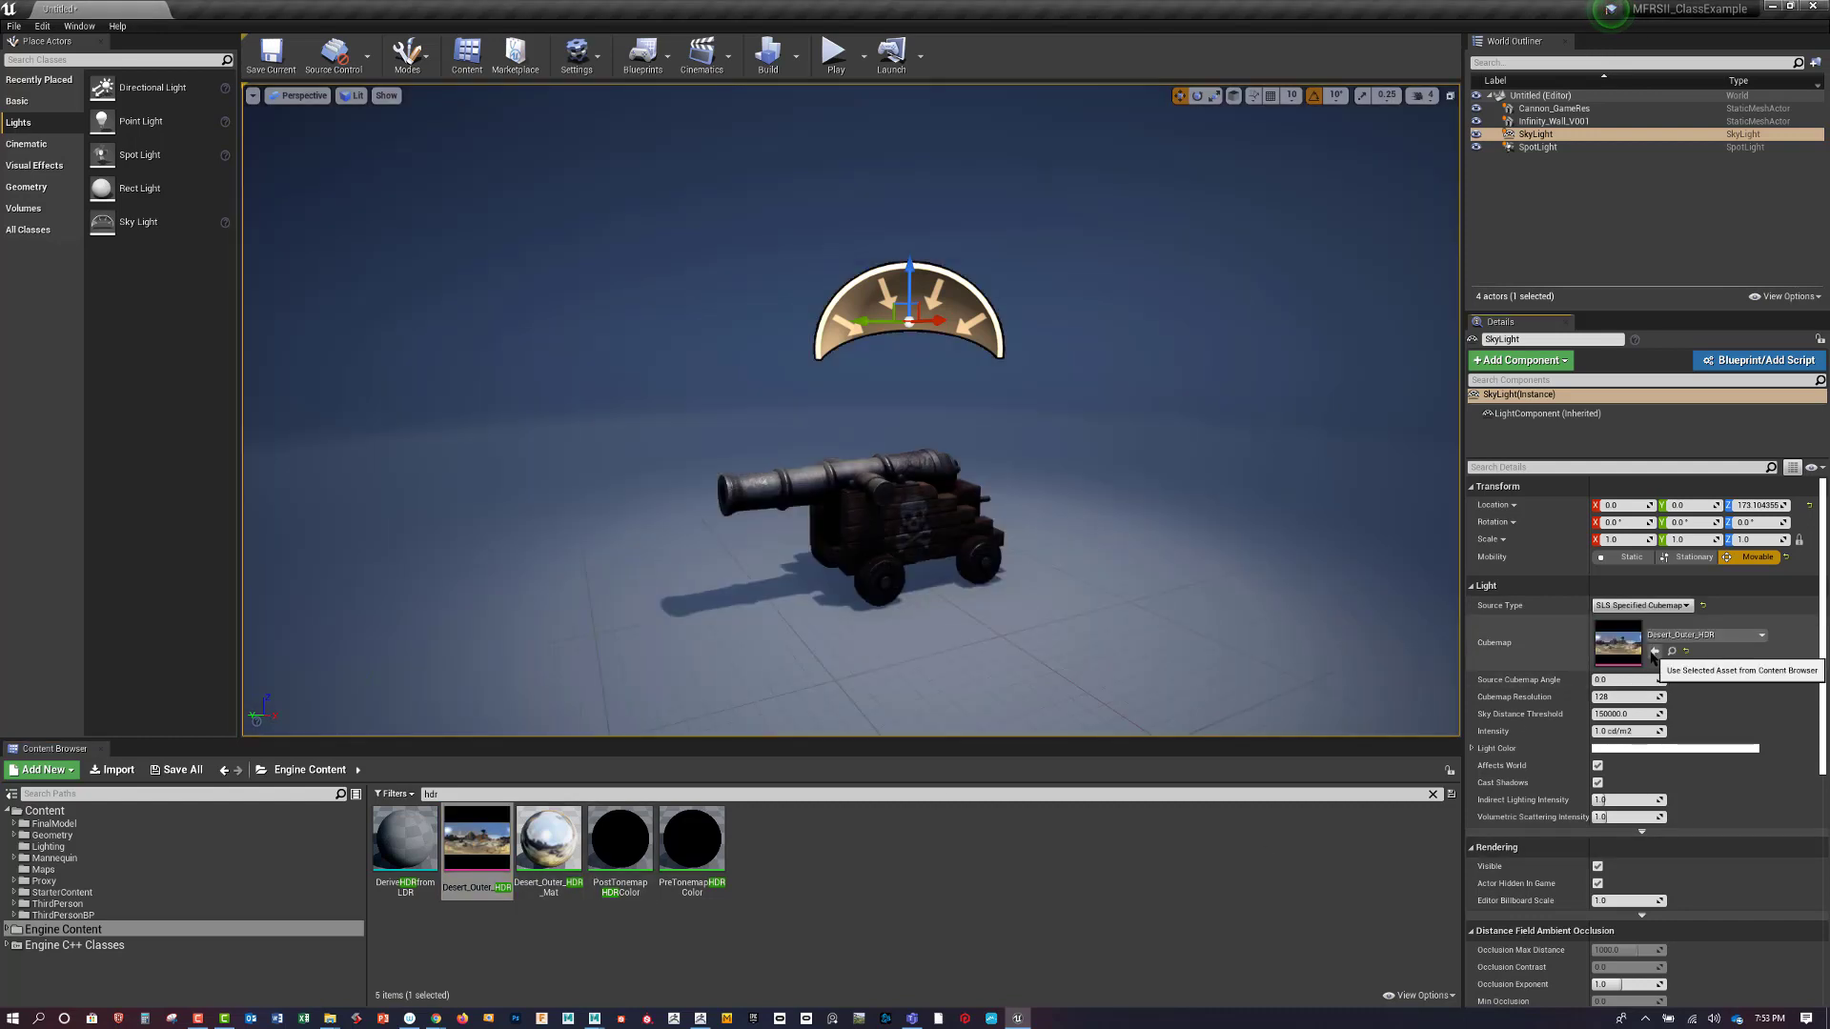
Set the sky light's intensity to 0.4 cd/m2, trying 0.25 first
middle_drag(1131, 575, 1112, 546)
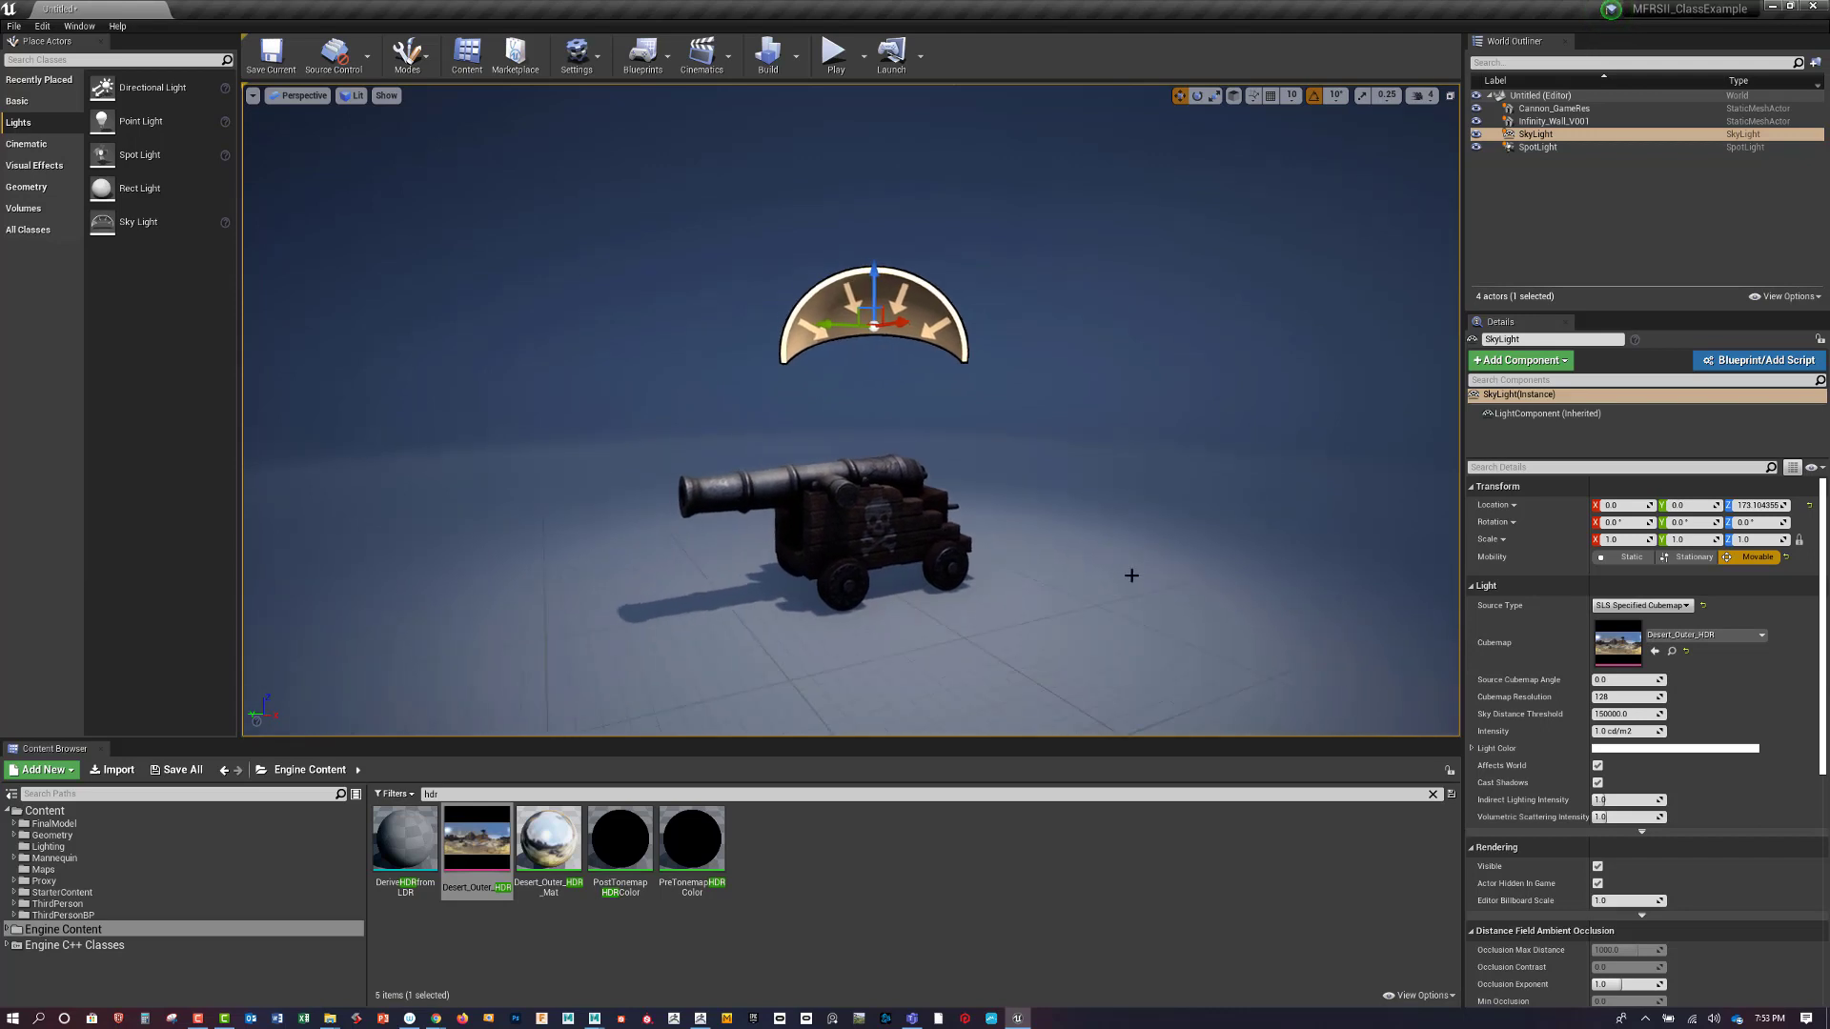
click(1624, 731)
text(.25)
key(Return)
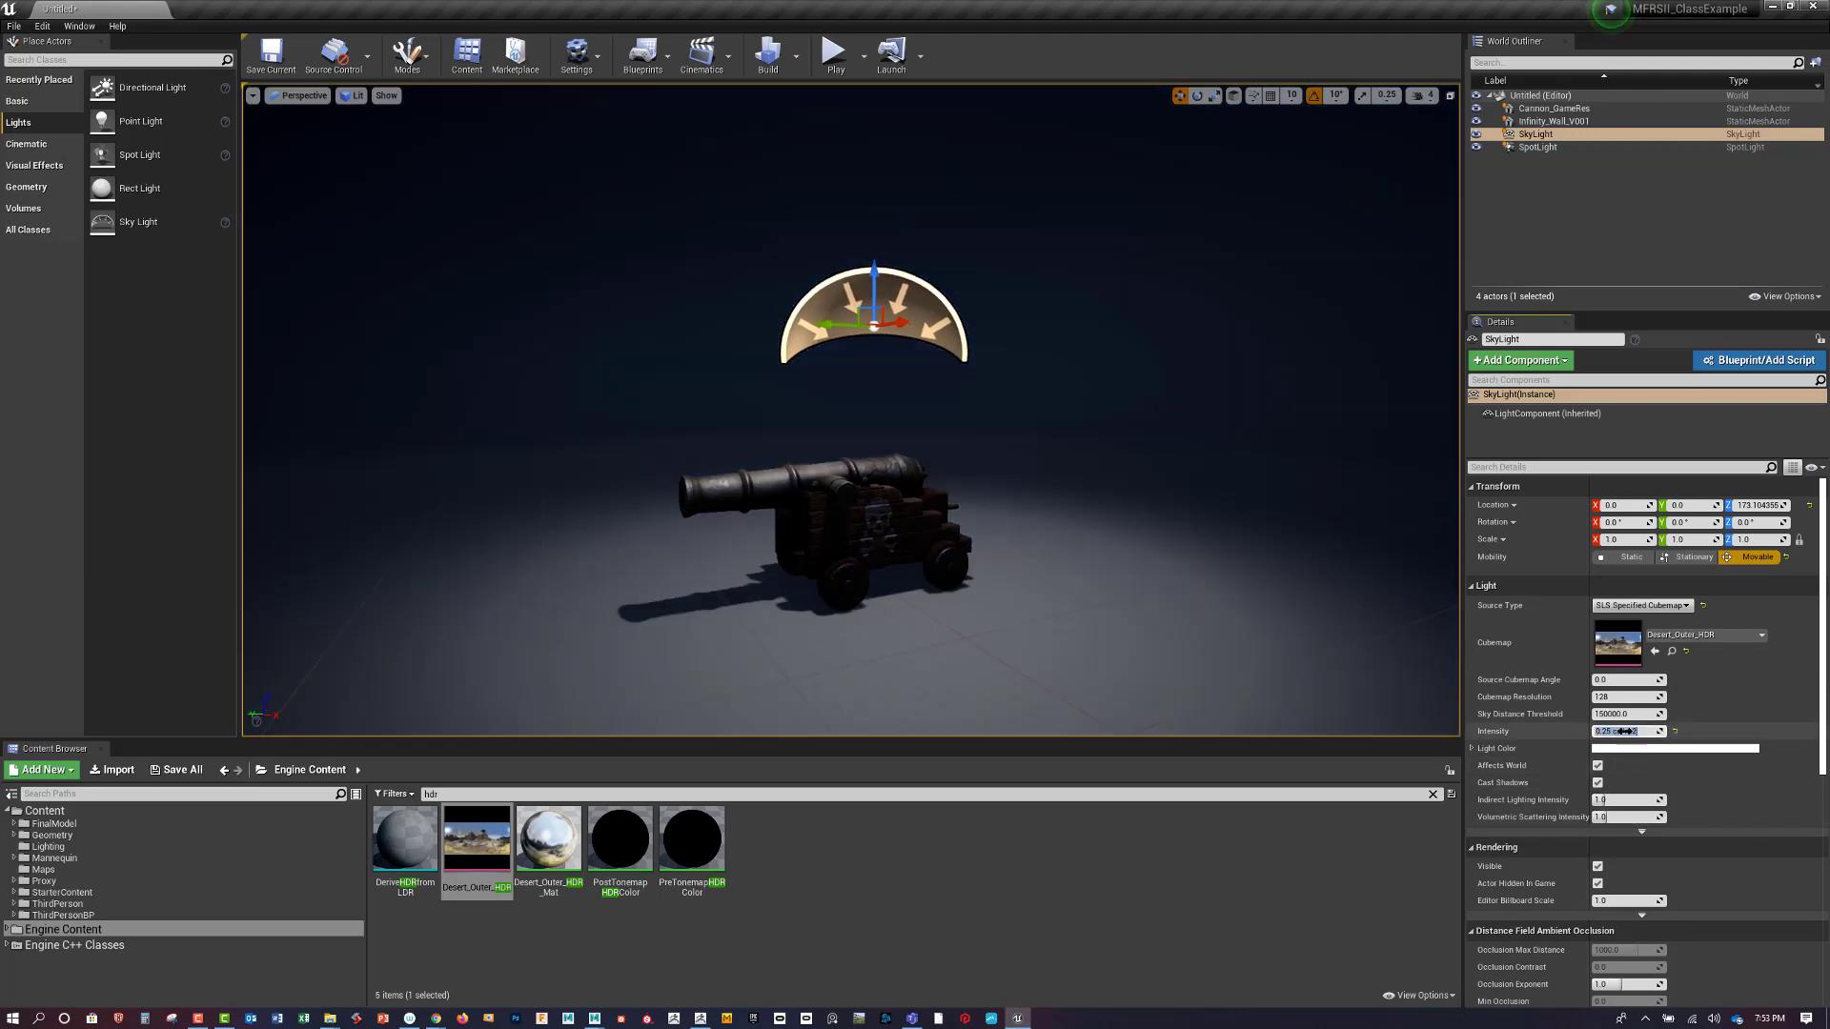
text(.4)
key(Return)
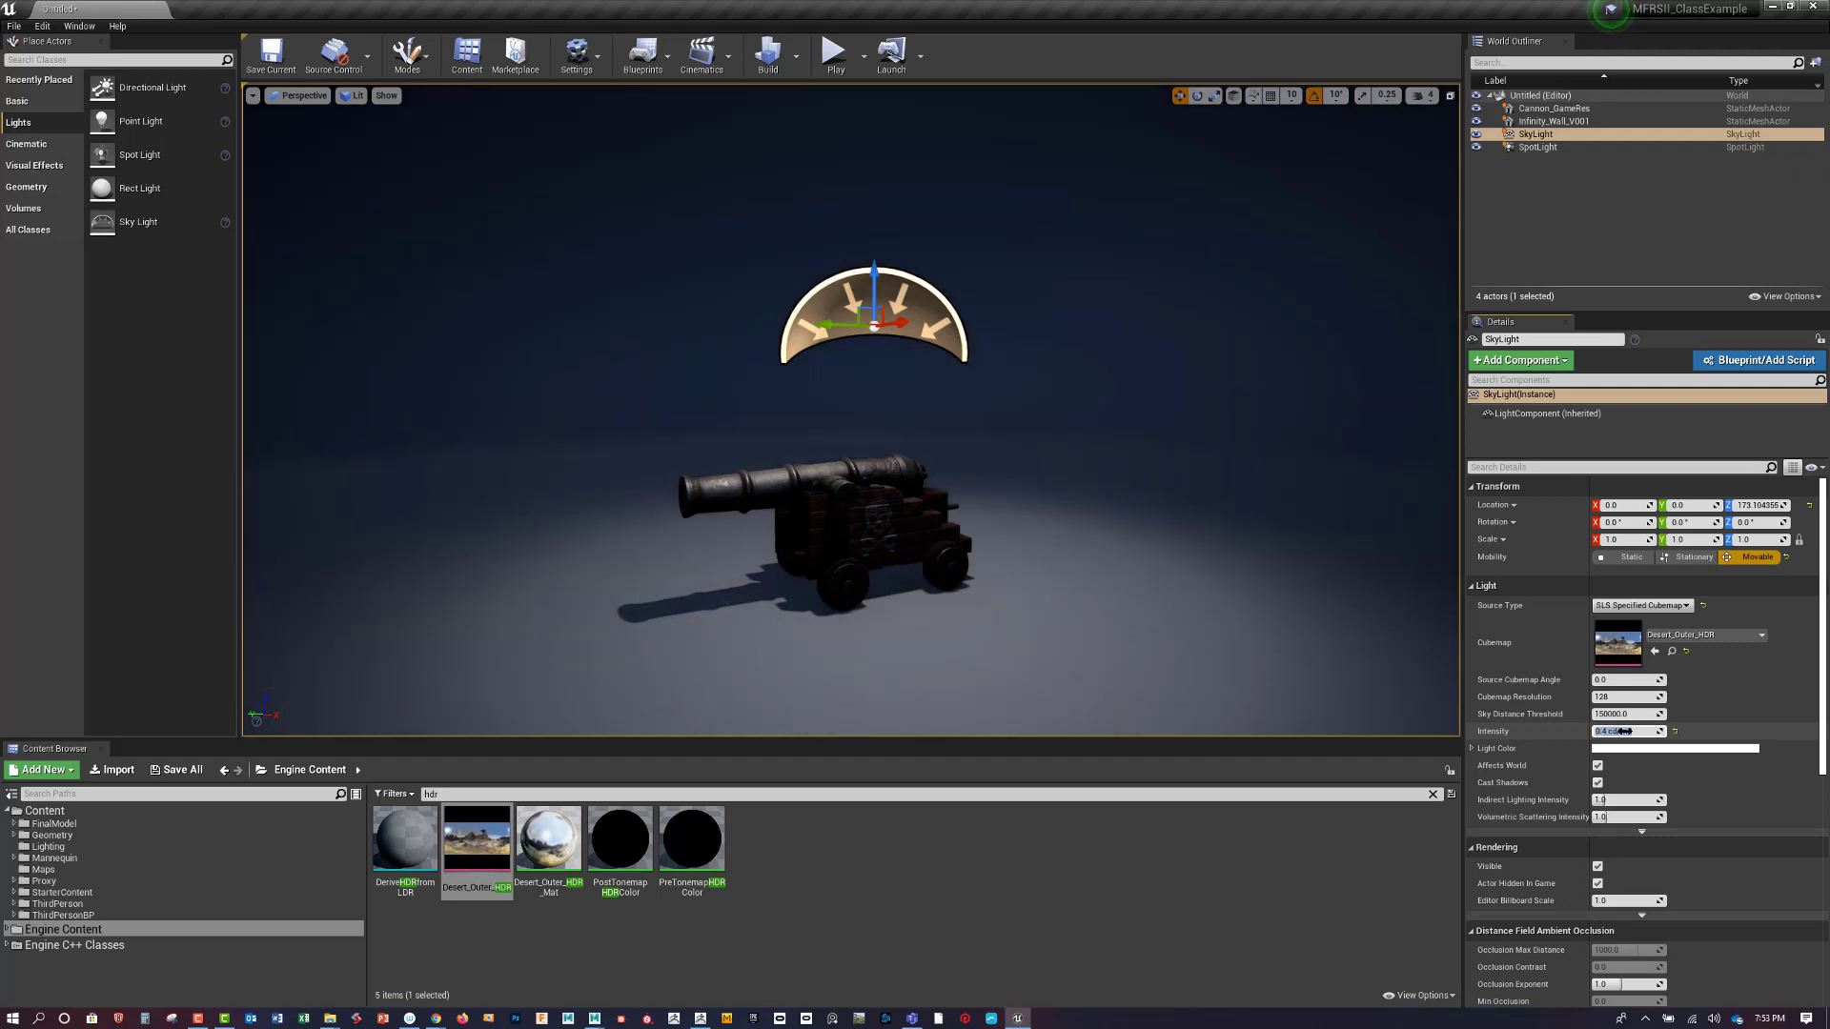
Move the spotlight to about X 188, Z 368 and tilt it further toward the cannon to a Y rotation of about -60°
alt+drag(1257, 400, 1085, 409)
alt+right_drag(1084, 410, 1100, 429)
click(974, 230)
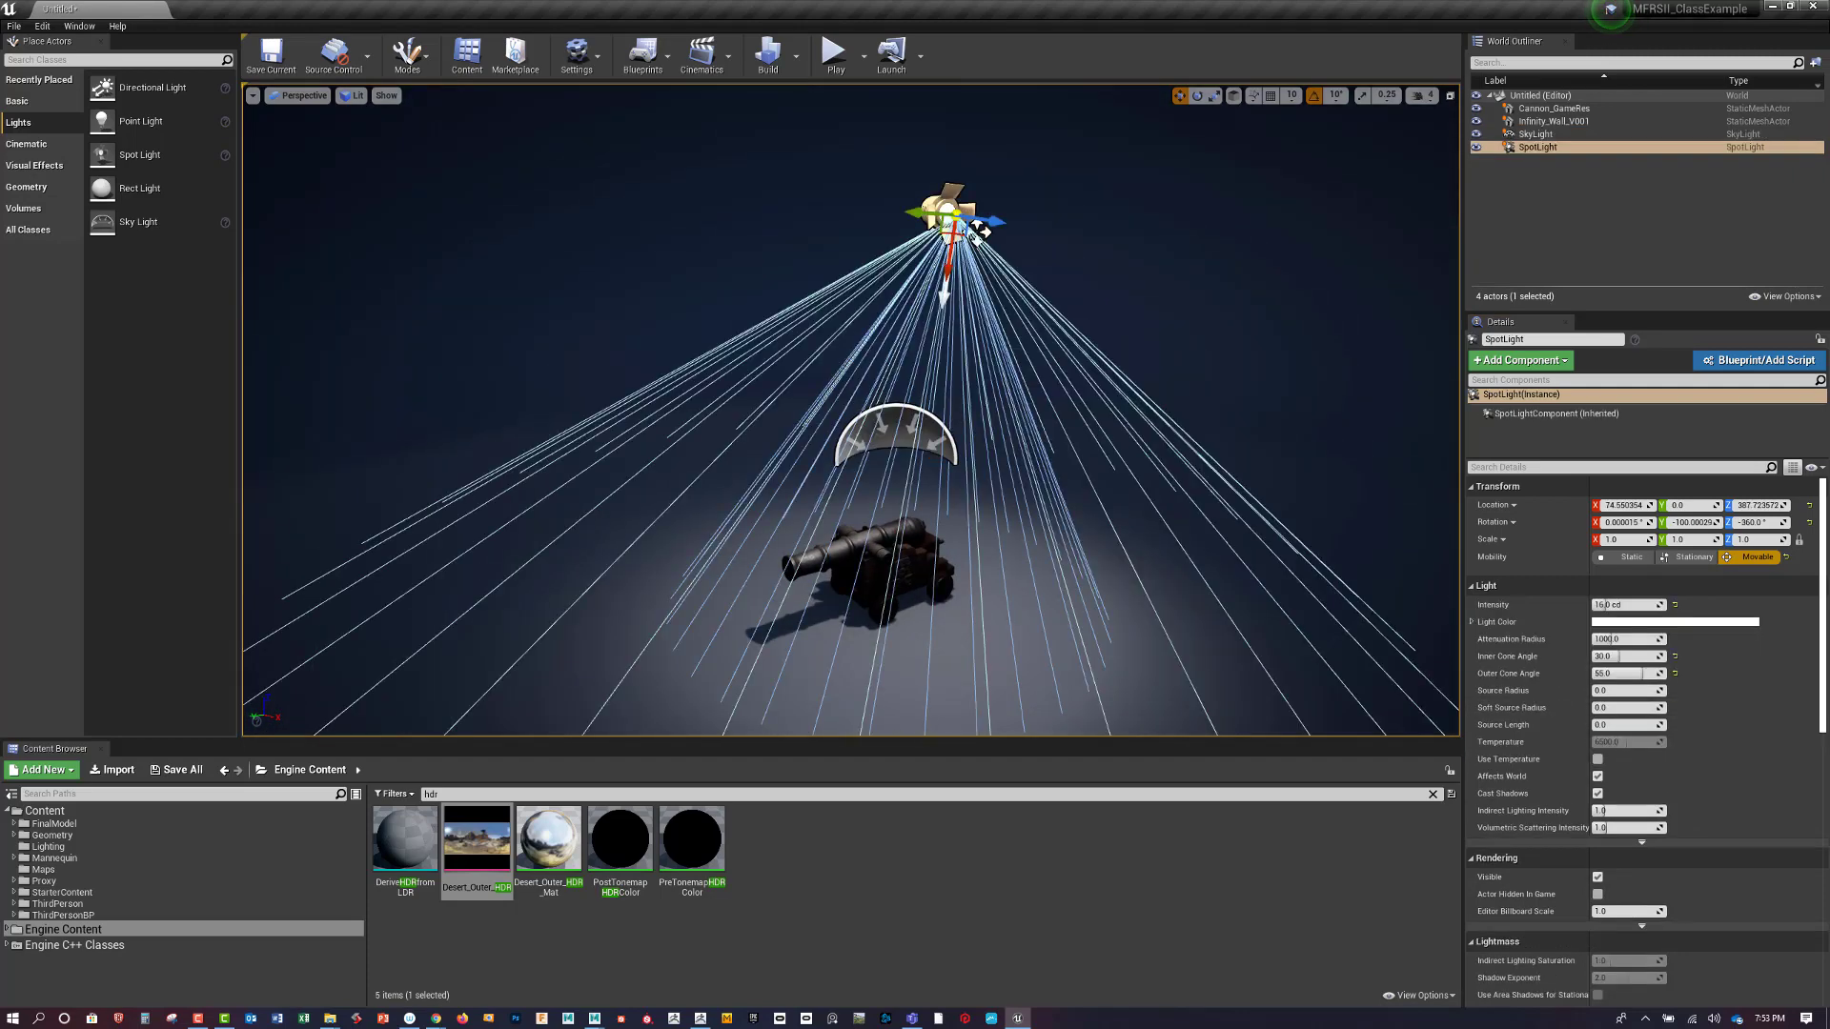
drag(981, 226, 1094, 253)
key(e)
right_drag(1094, 253, 1020, 260)
key(d)
mouse_move(1142, 415)
right_down()
mouse_move(1140, 394)
mouse_move(1096, 390)
mouse_move(1120, 392)
right_up()
key(w)
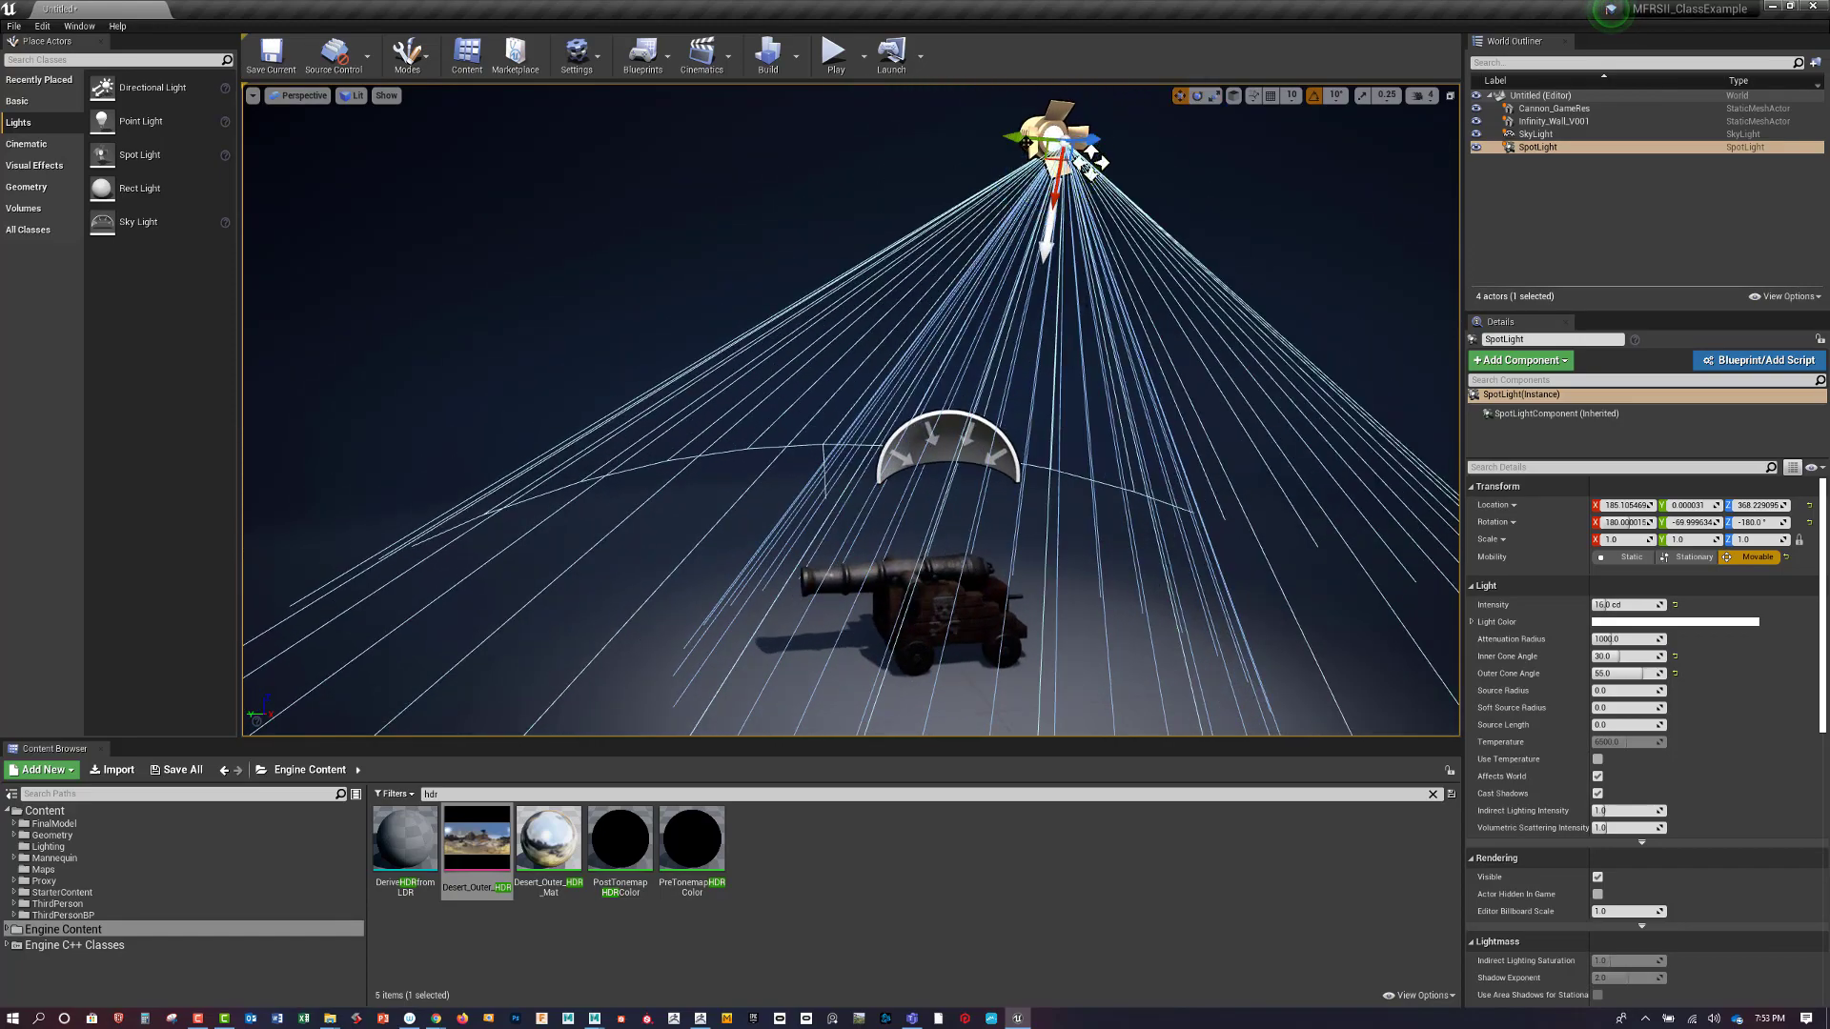
Move the spotlight sideways to about Y 100 and rotate it to aim at the cannon, about X 154°, Y -68°, Z -153°
drag(1012, 136, 913, 148)
key(e)
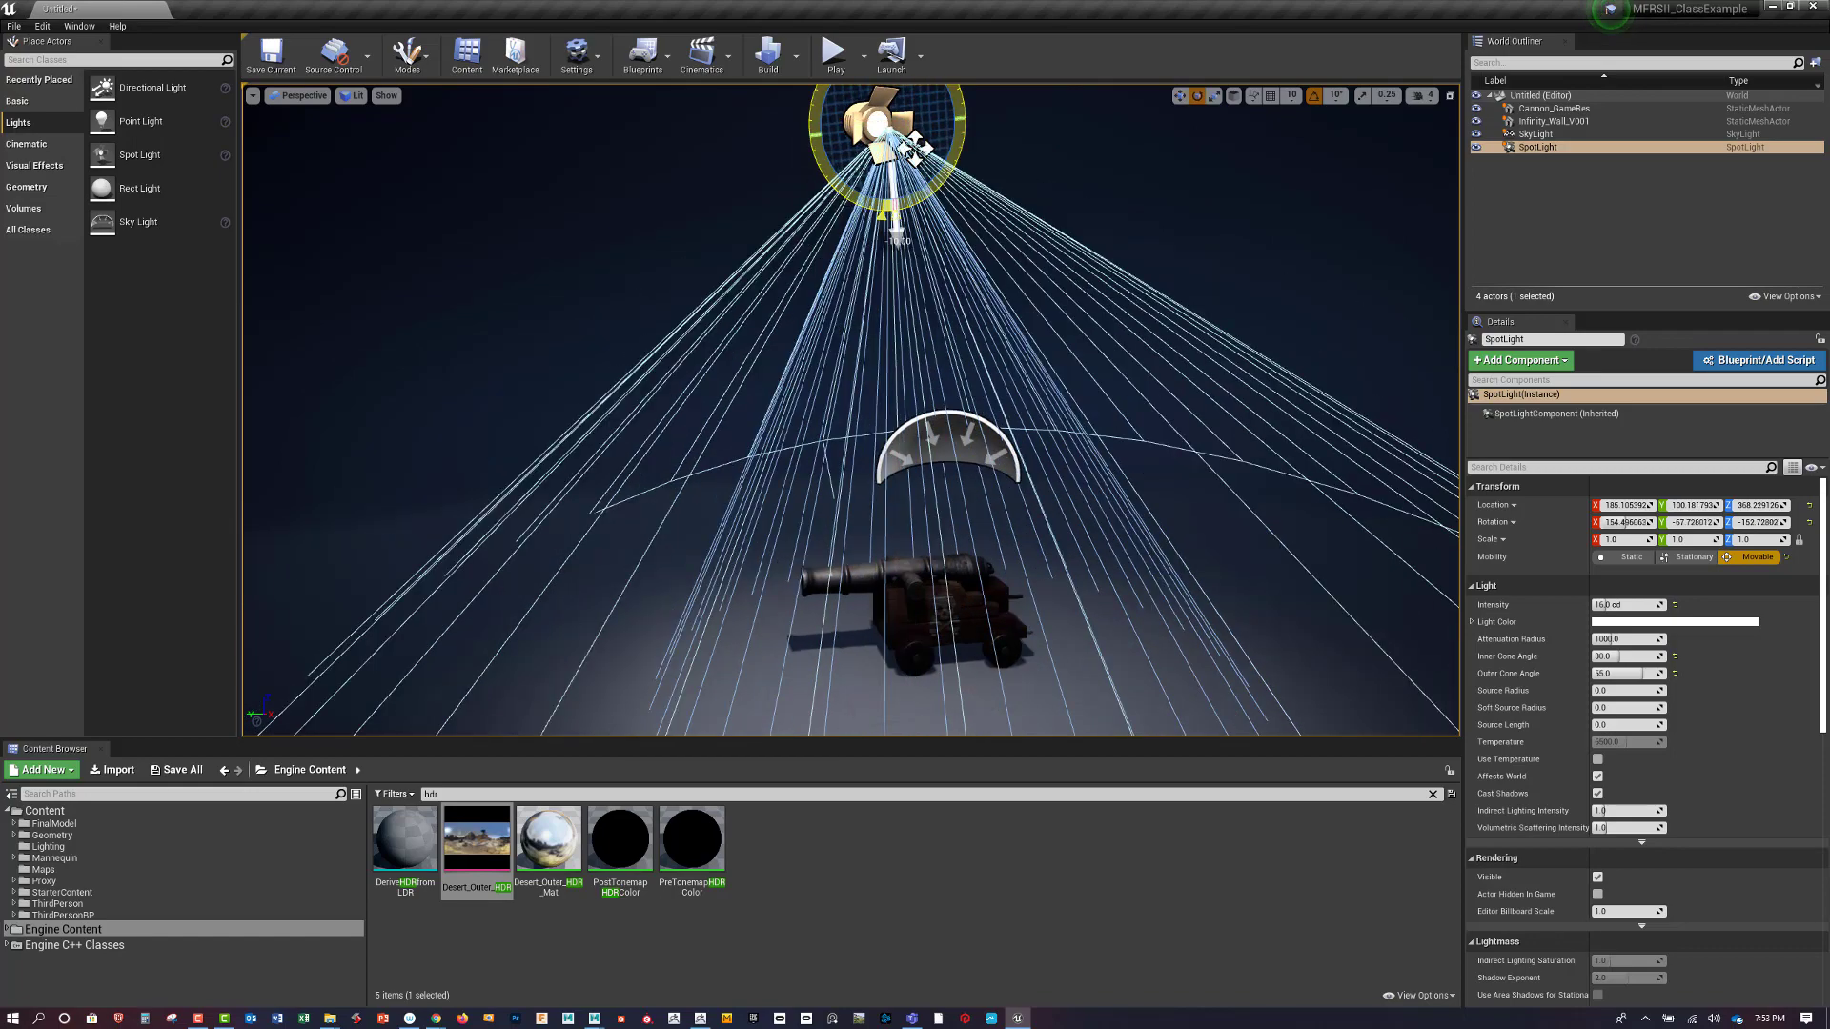
mouse_move(915, 147)
right_down()
mouse_move(991, 181)
mouse_move(920, 162)
mouse_move(944, 134)
mouse_move(929, 181)
right_up()
mouse_move(929, 181)
alt+mouse_down()
mouse_move(963, 164)
mouse_move(924, 179)
alt+mouse_up()
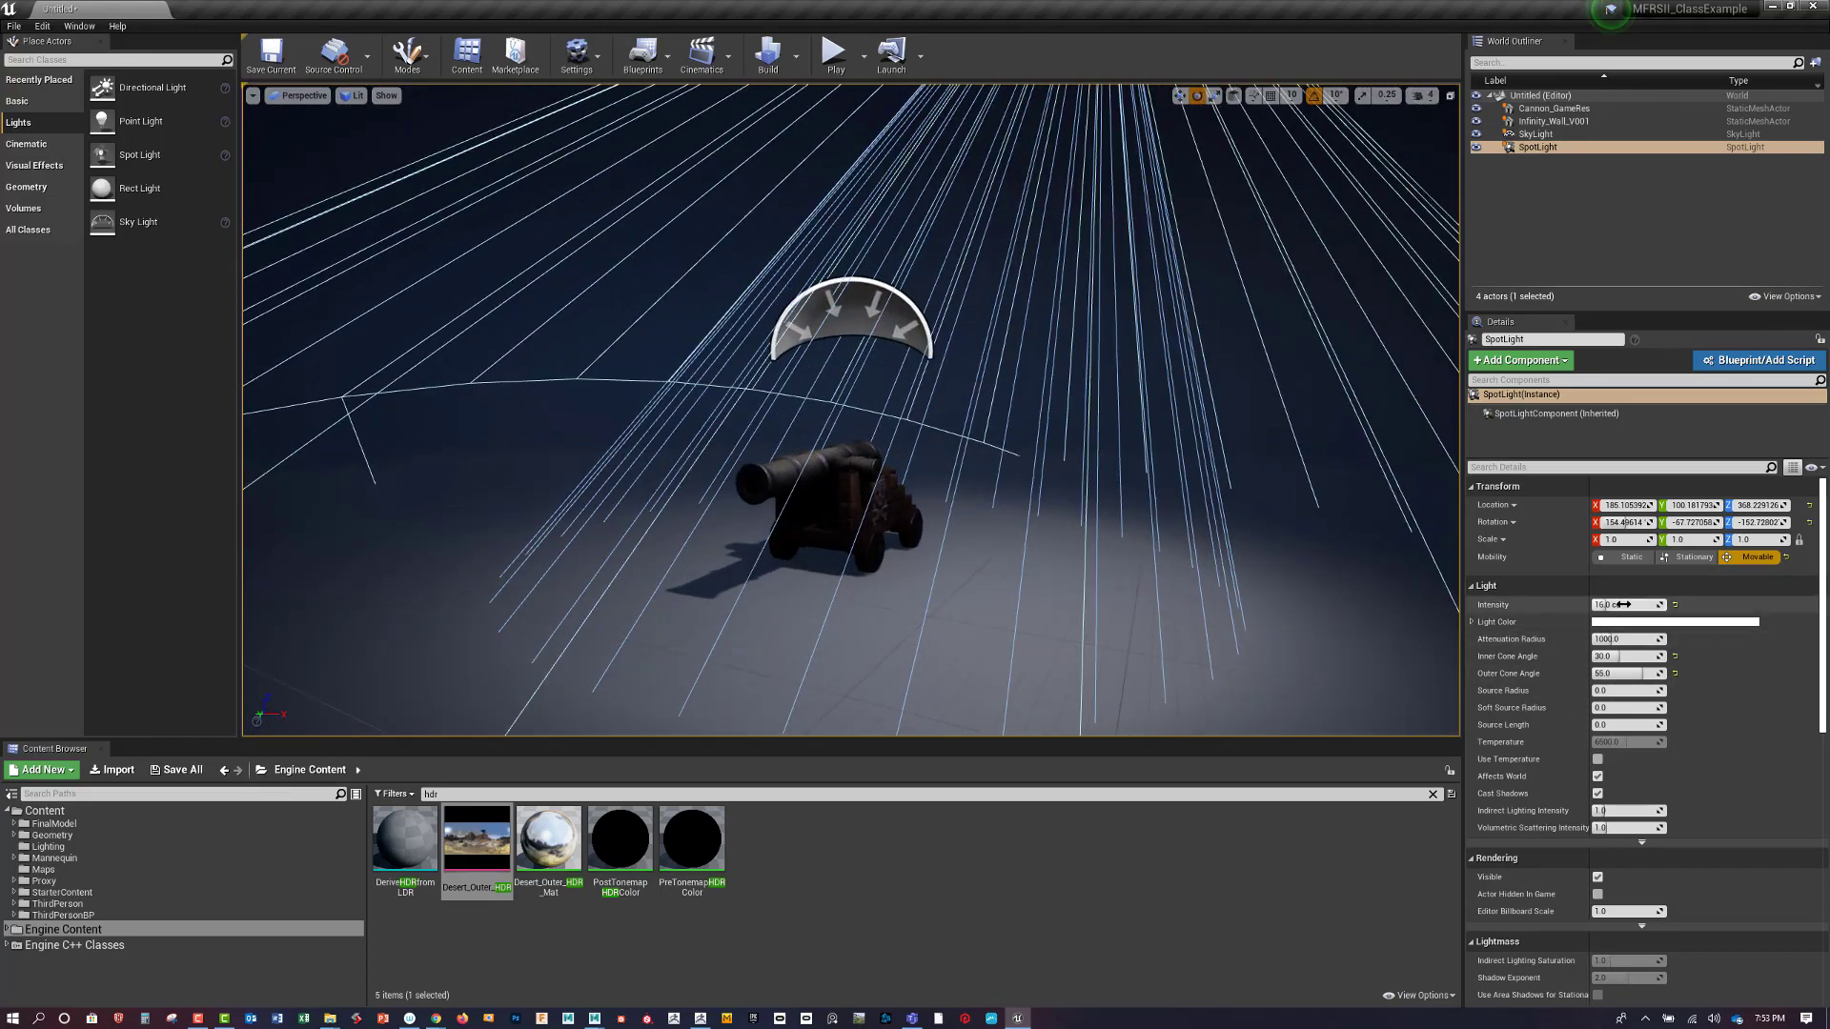
Set the spotlight's intensity to 22 cd and hide the light icons and guides with Game View
drag(1624, 603, 1627, 603)
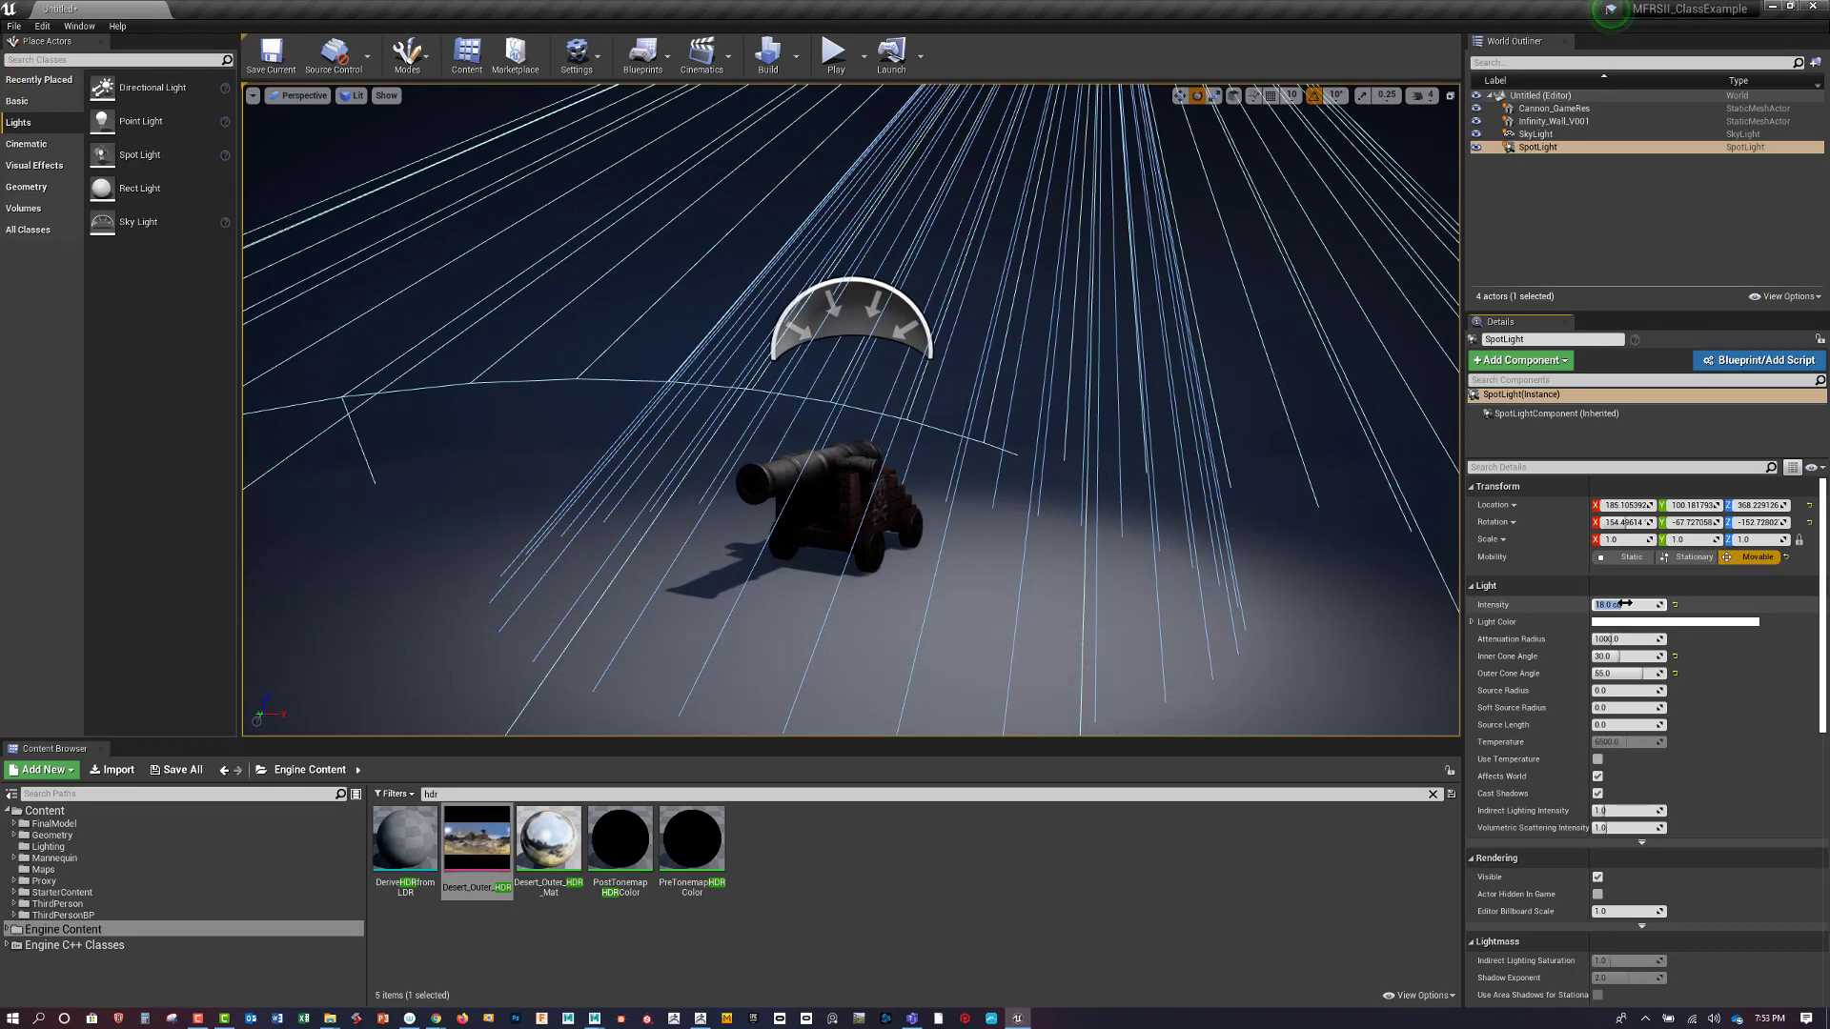
text(2)
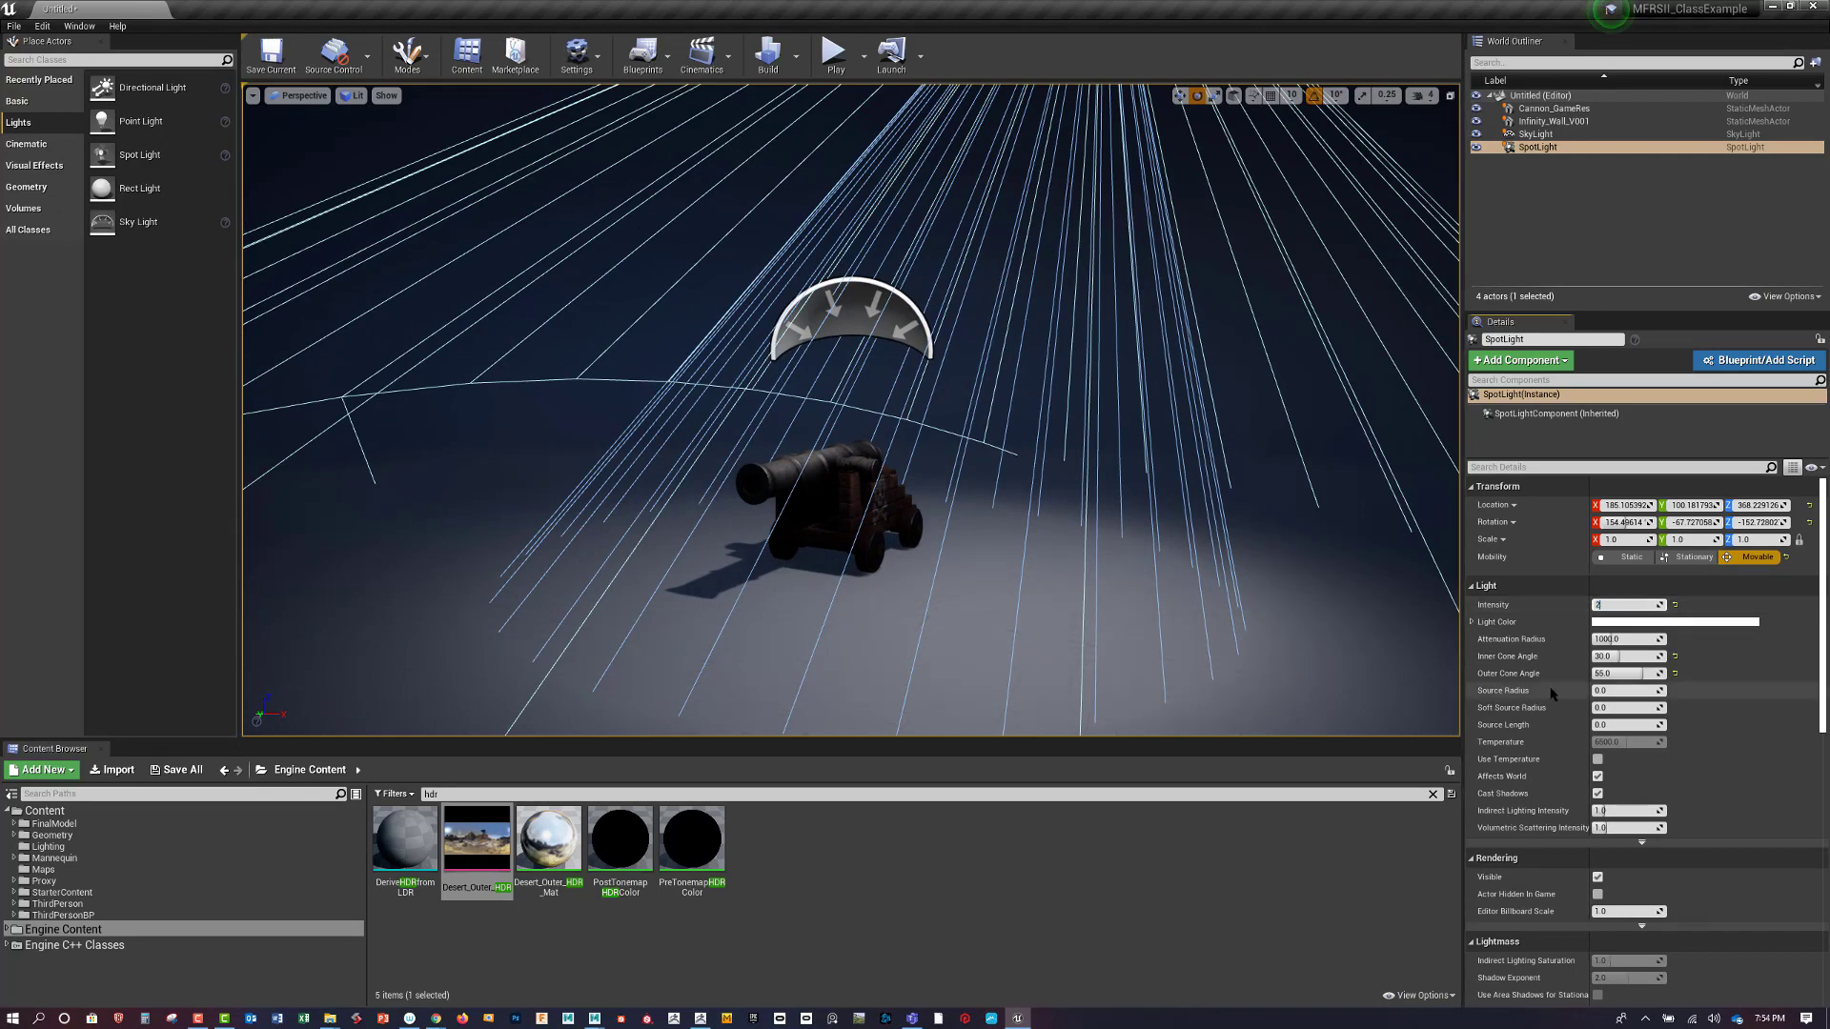
text(2)
key(Return)
alt+drag(842, 612, 715, 589)
key(g)
Examine how the spotlight lights the cannon up close, from its lit side and its shadowed side
alt+right_drag(910, 607, 1000, 611)
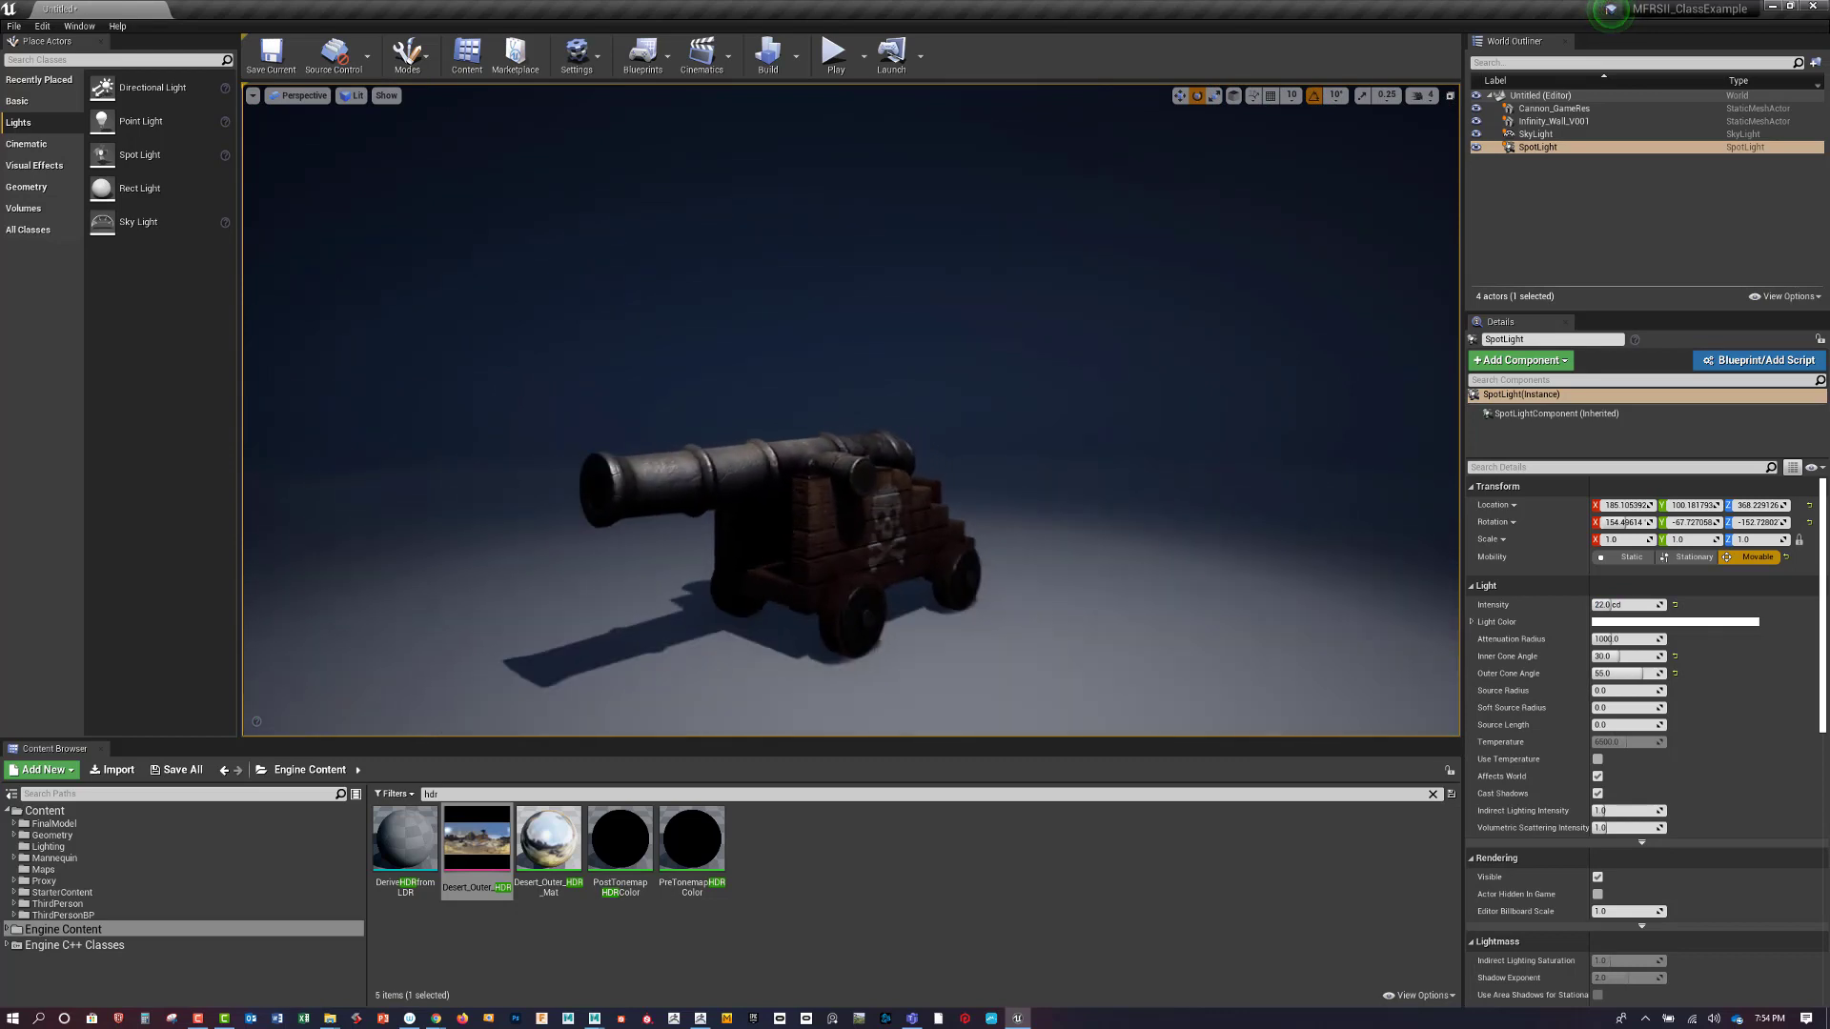
mouse_move(910, 607)
alt+mouse_down()
mouse_move(962, 652)
mouse_move(919, 624)
alt+mouse_up()
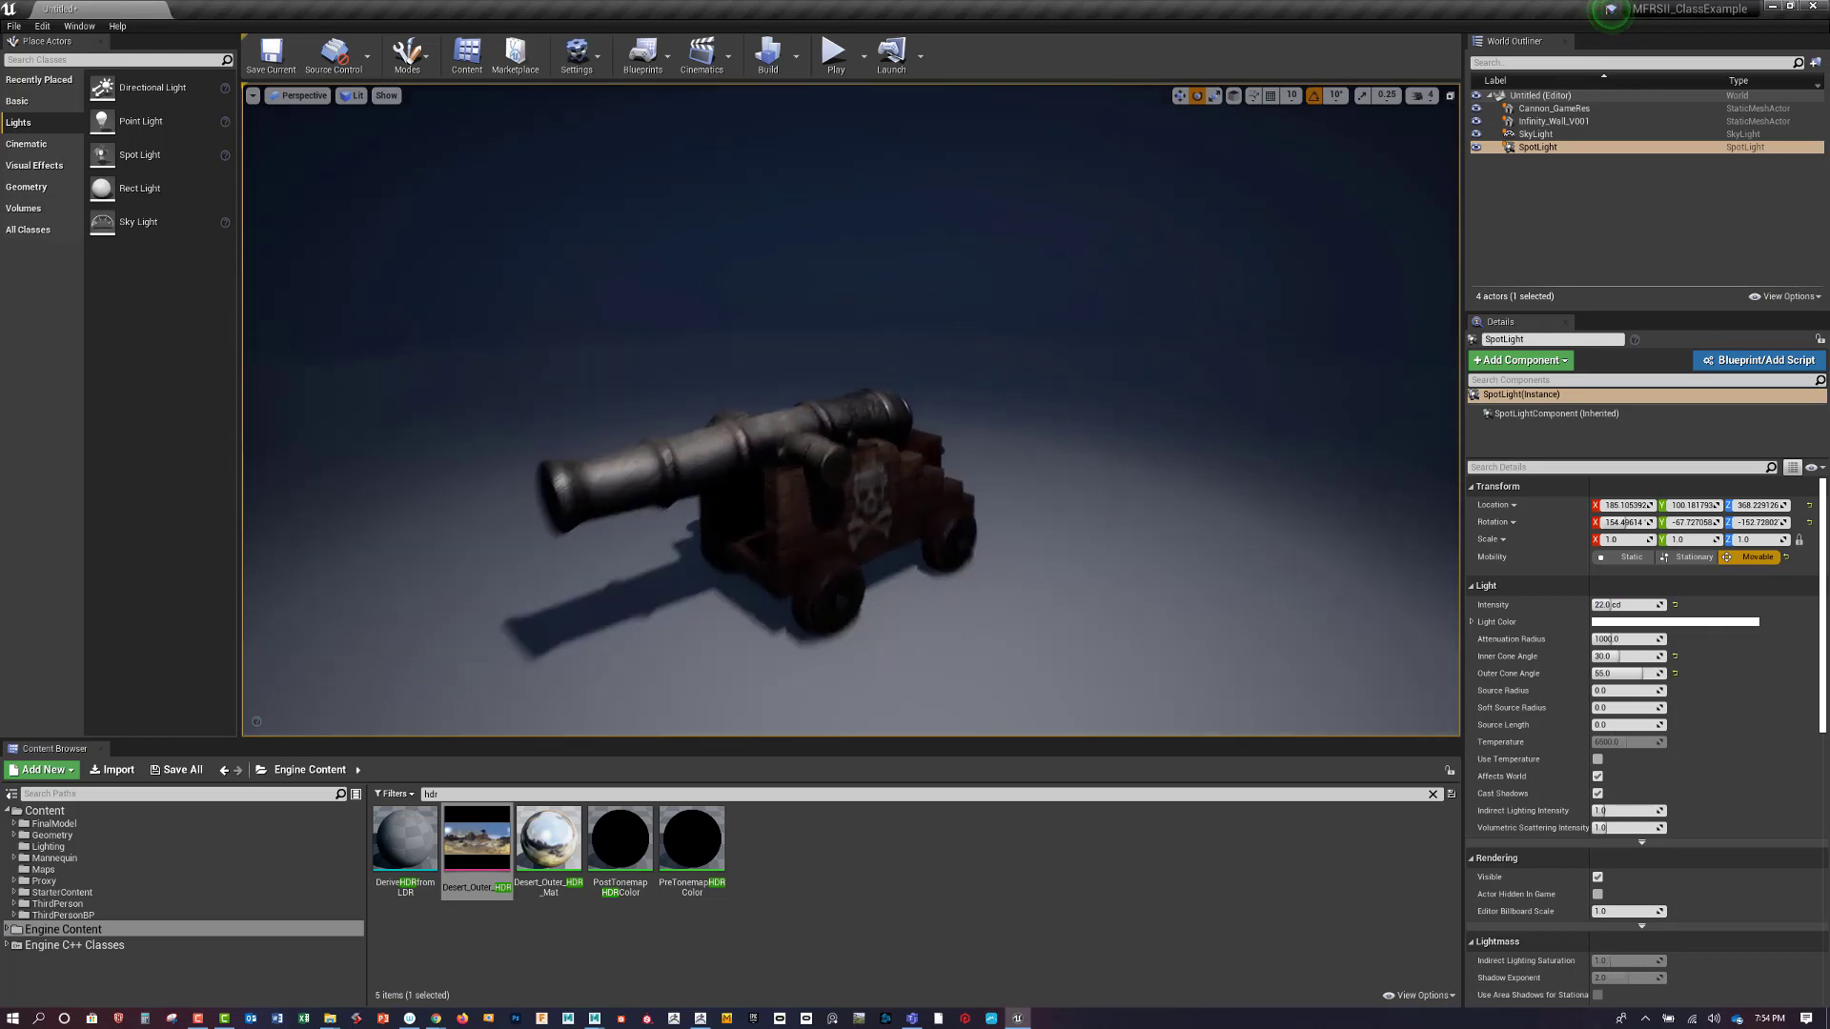
alt+right_drag(919, 624, 1010, 629)
alt+middle_drag(1010, 629, 1006, 552)
alt+drag(910, 607, 1001, 603)
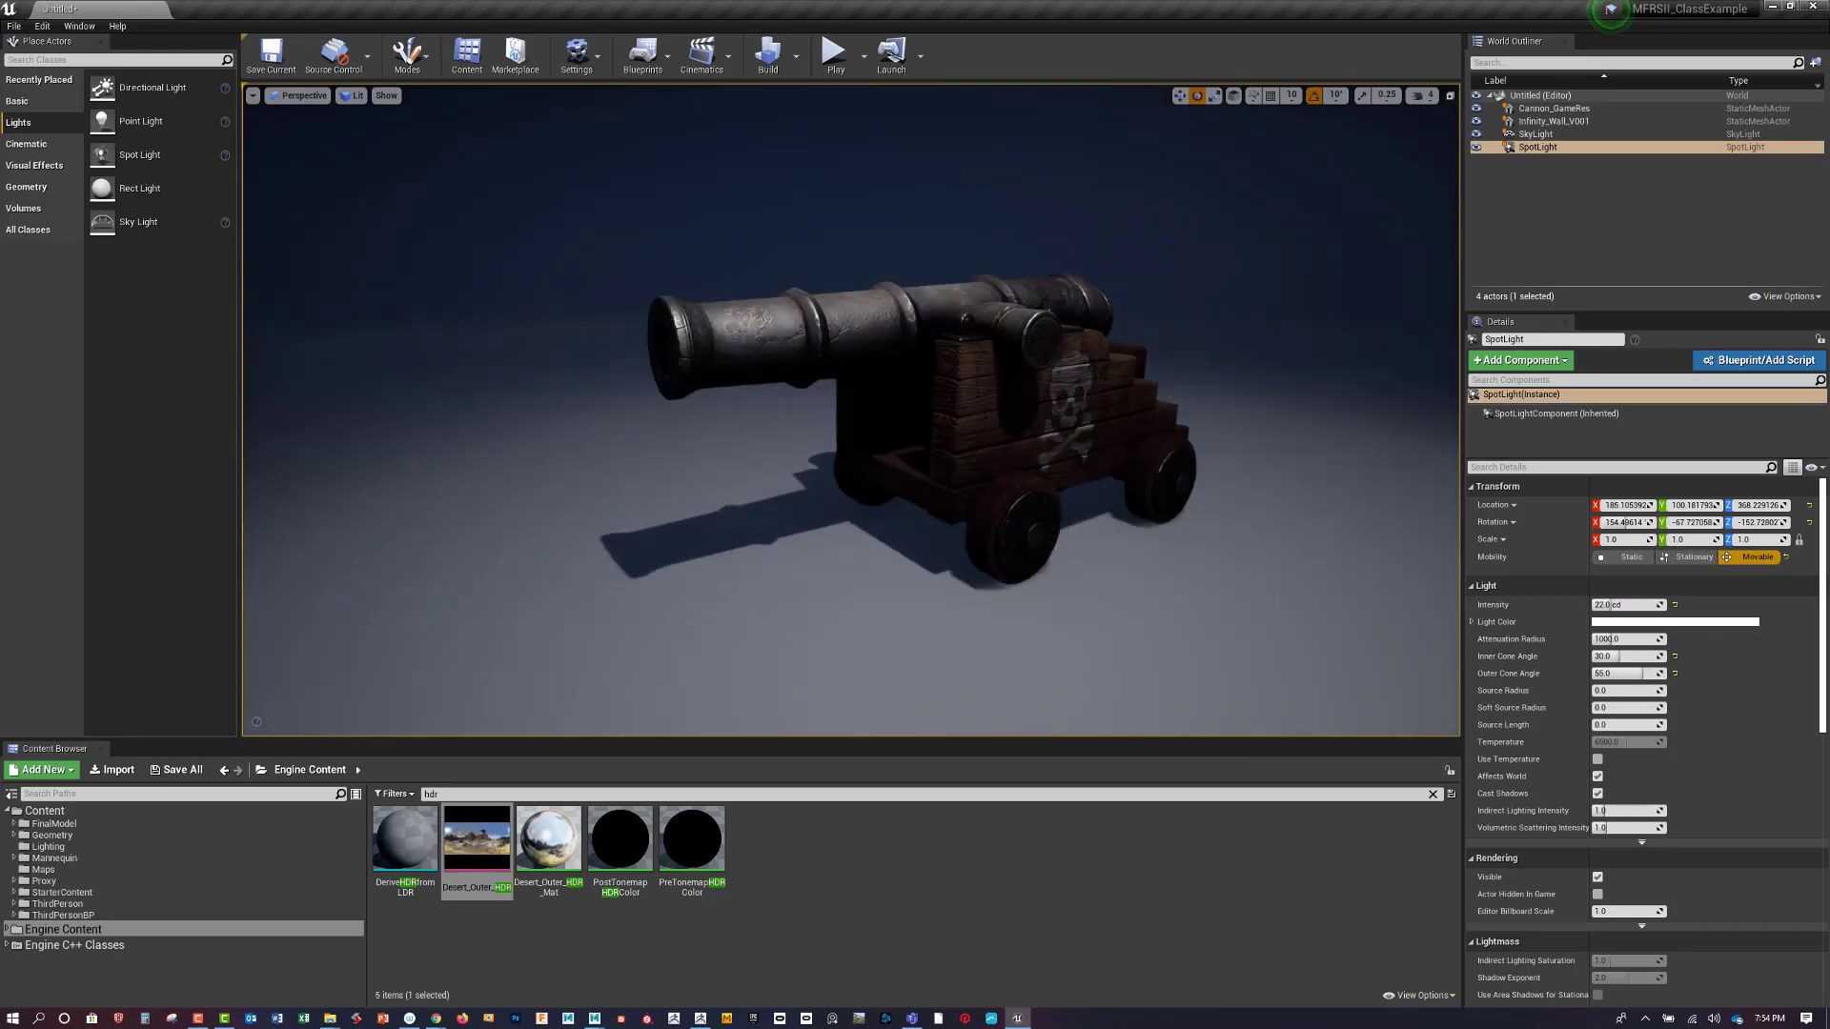
alt+middle_drag(1000, 603, 914, 639)
alt+drag(915, 639, 1010, 628)
alt+drag(1187, 638, 895, 639)
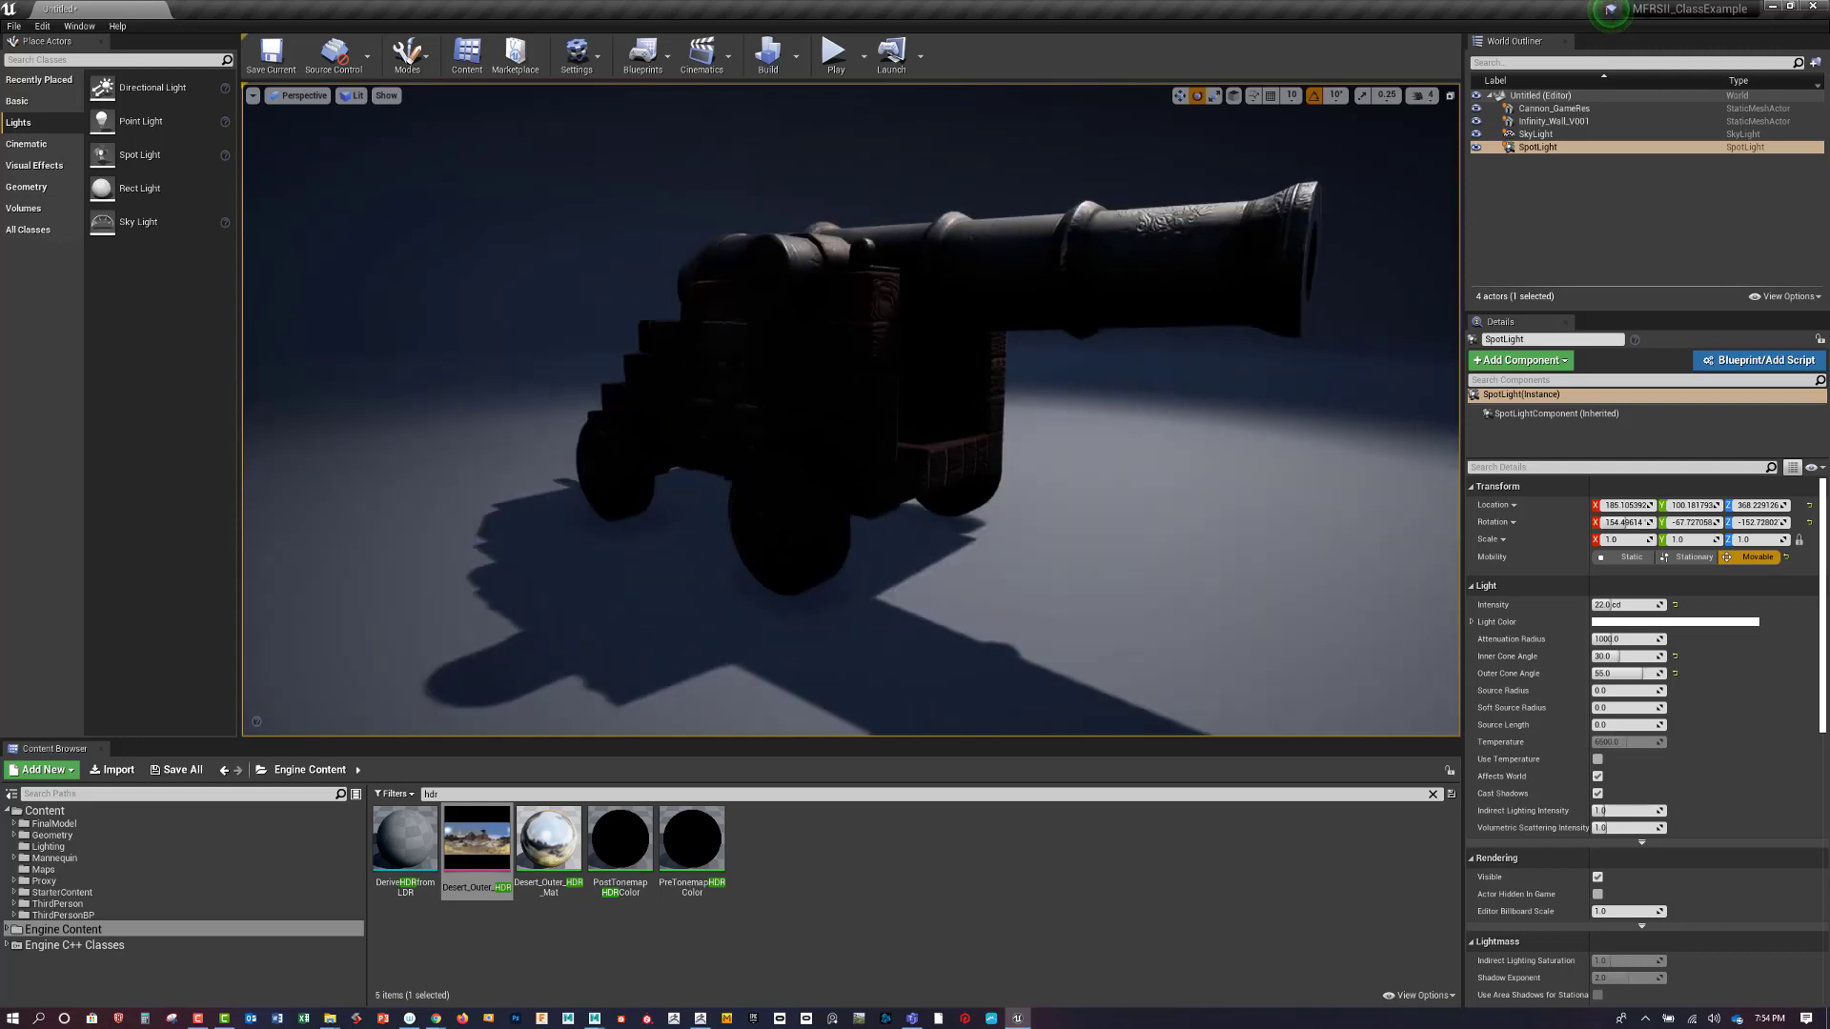
Set the sky light's intensity to 2.0 cd/m2, trying 1 first, and check the cannon from its side
click(1535, 134)
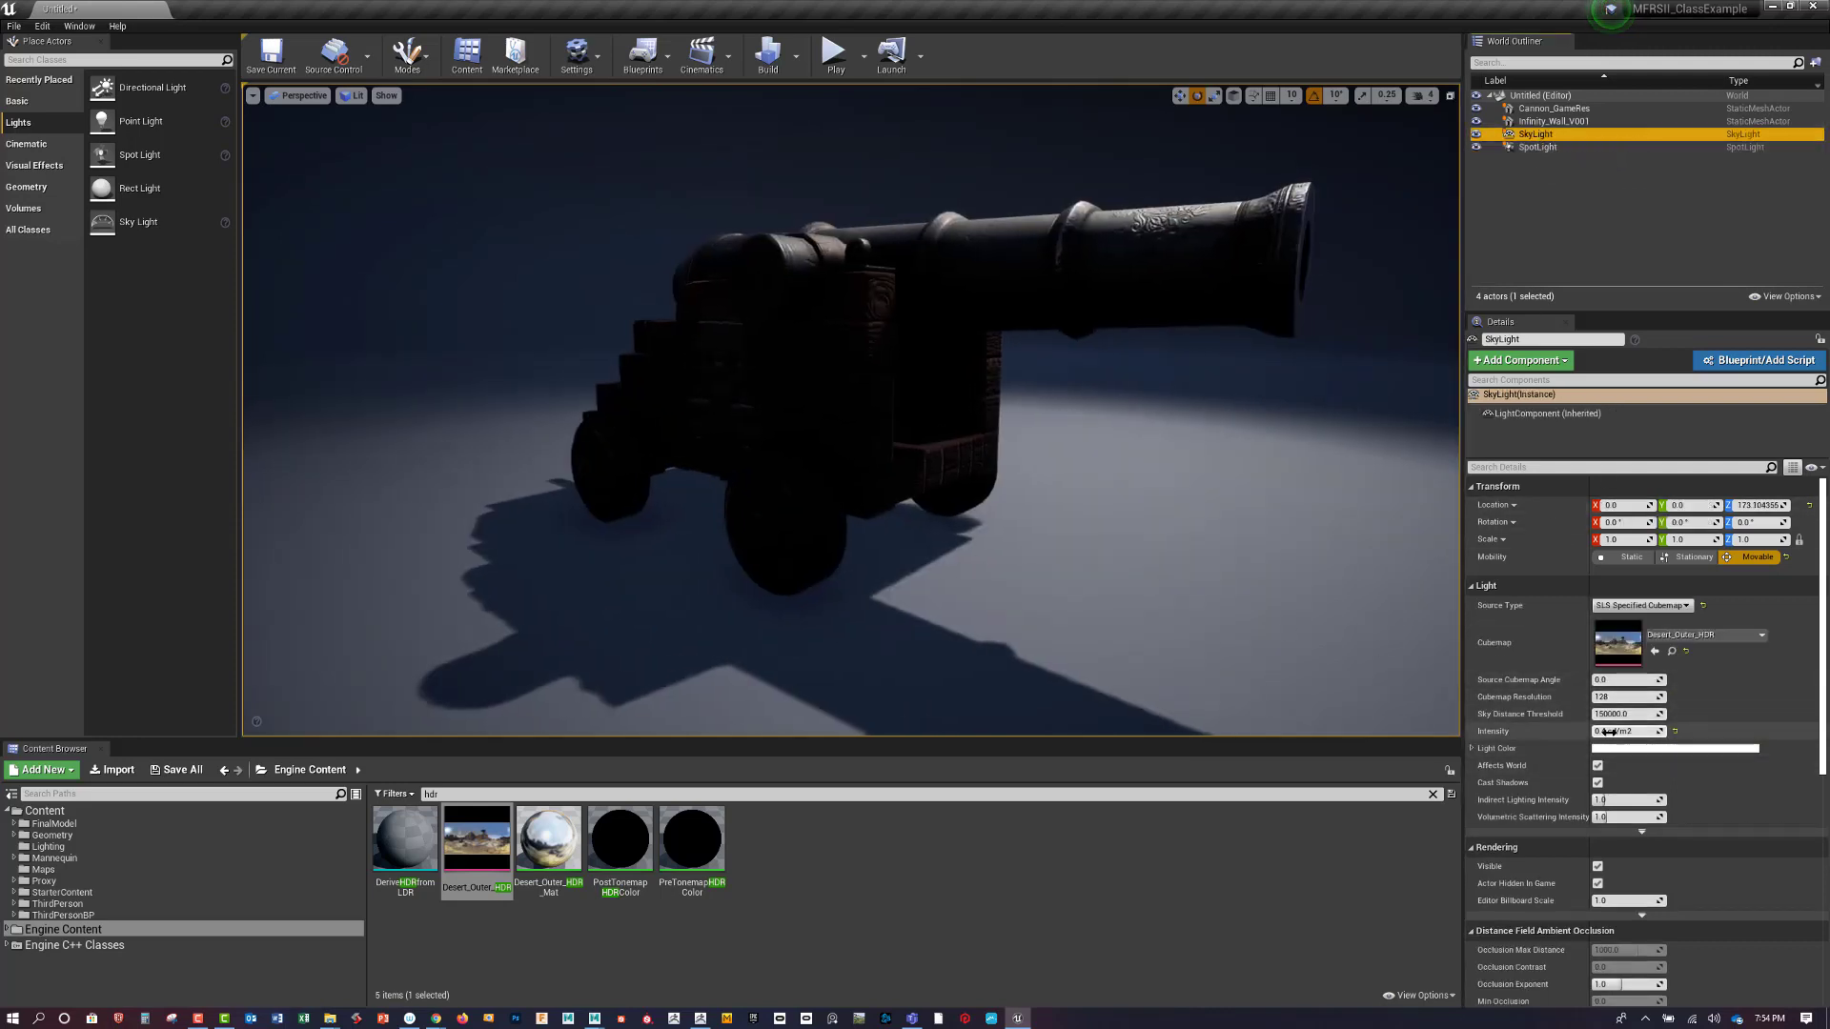
click(1608, 731)
text(1)
key(Return)
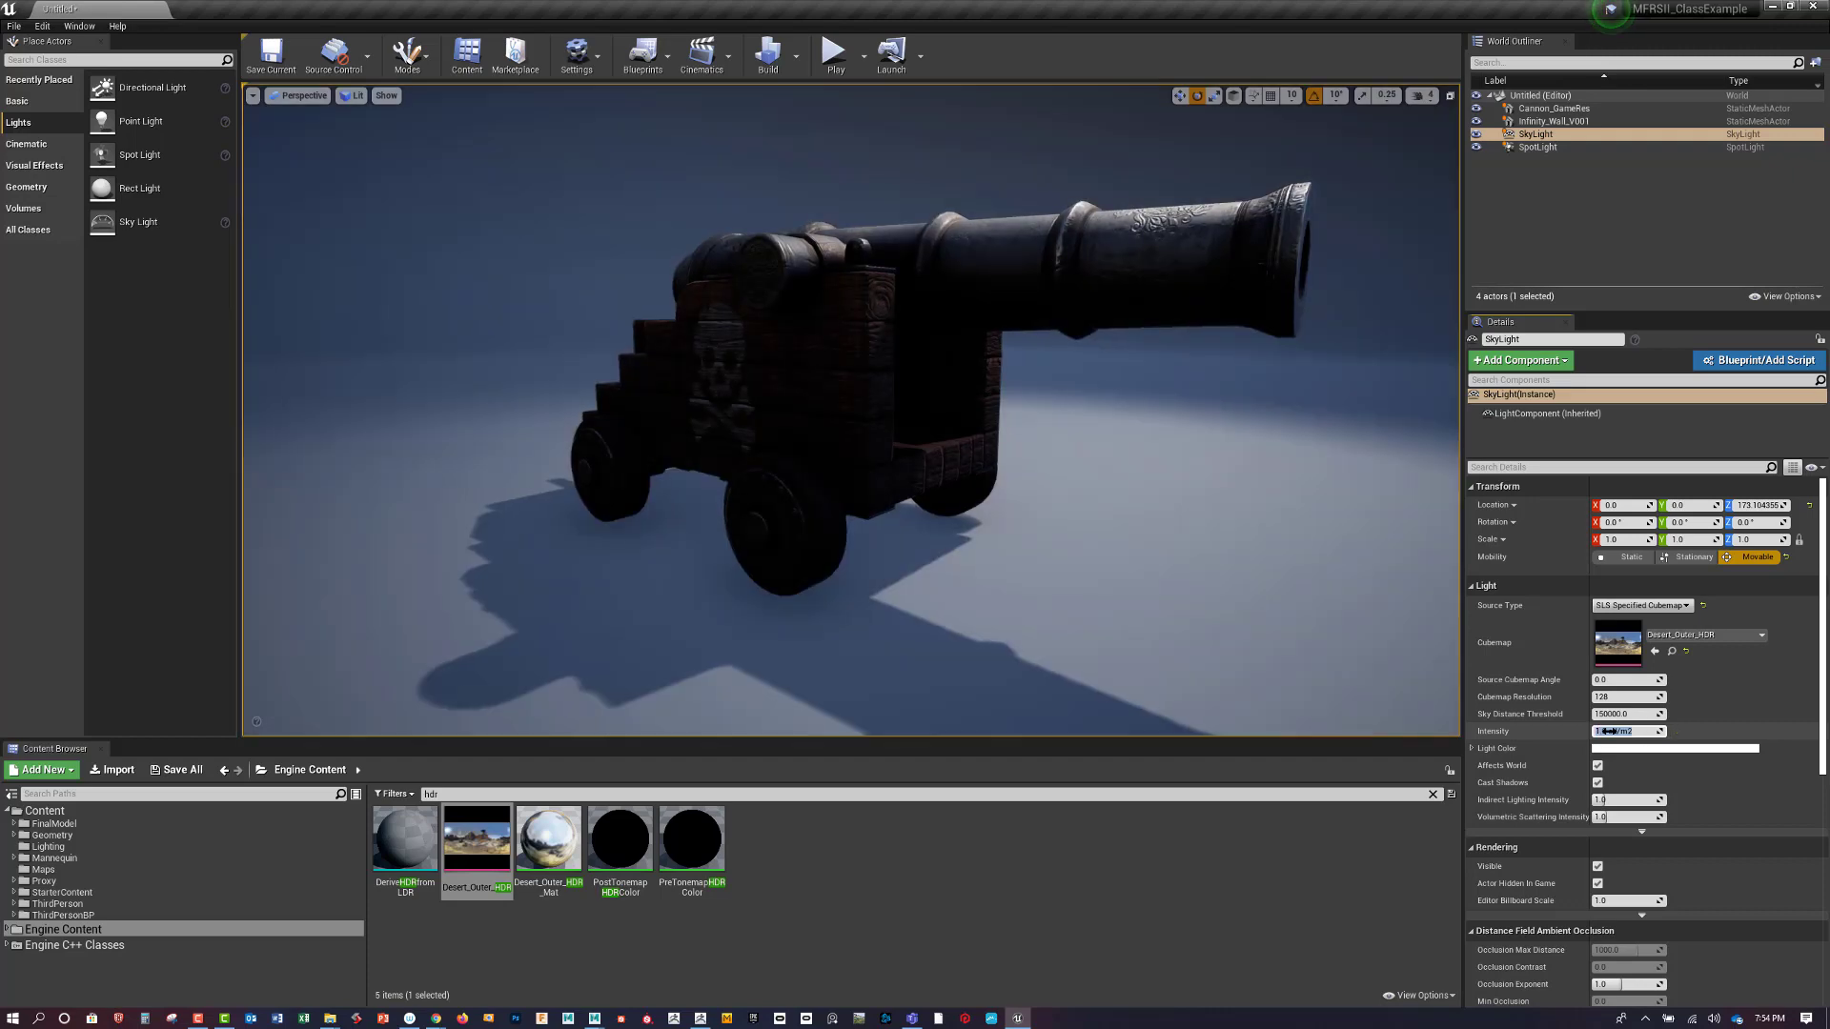
drag(1608, 731, 1620, 731)
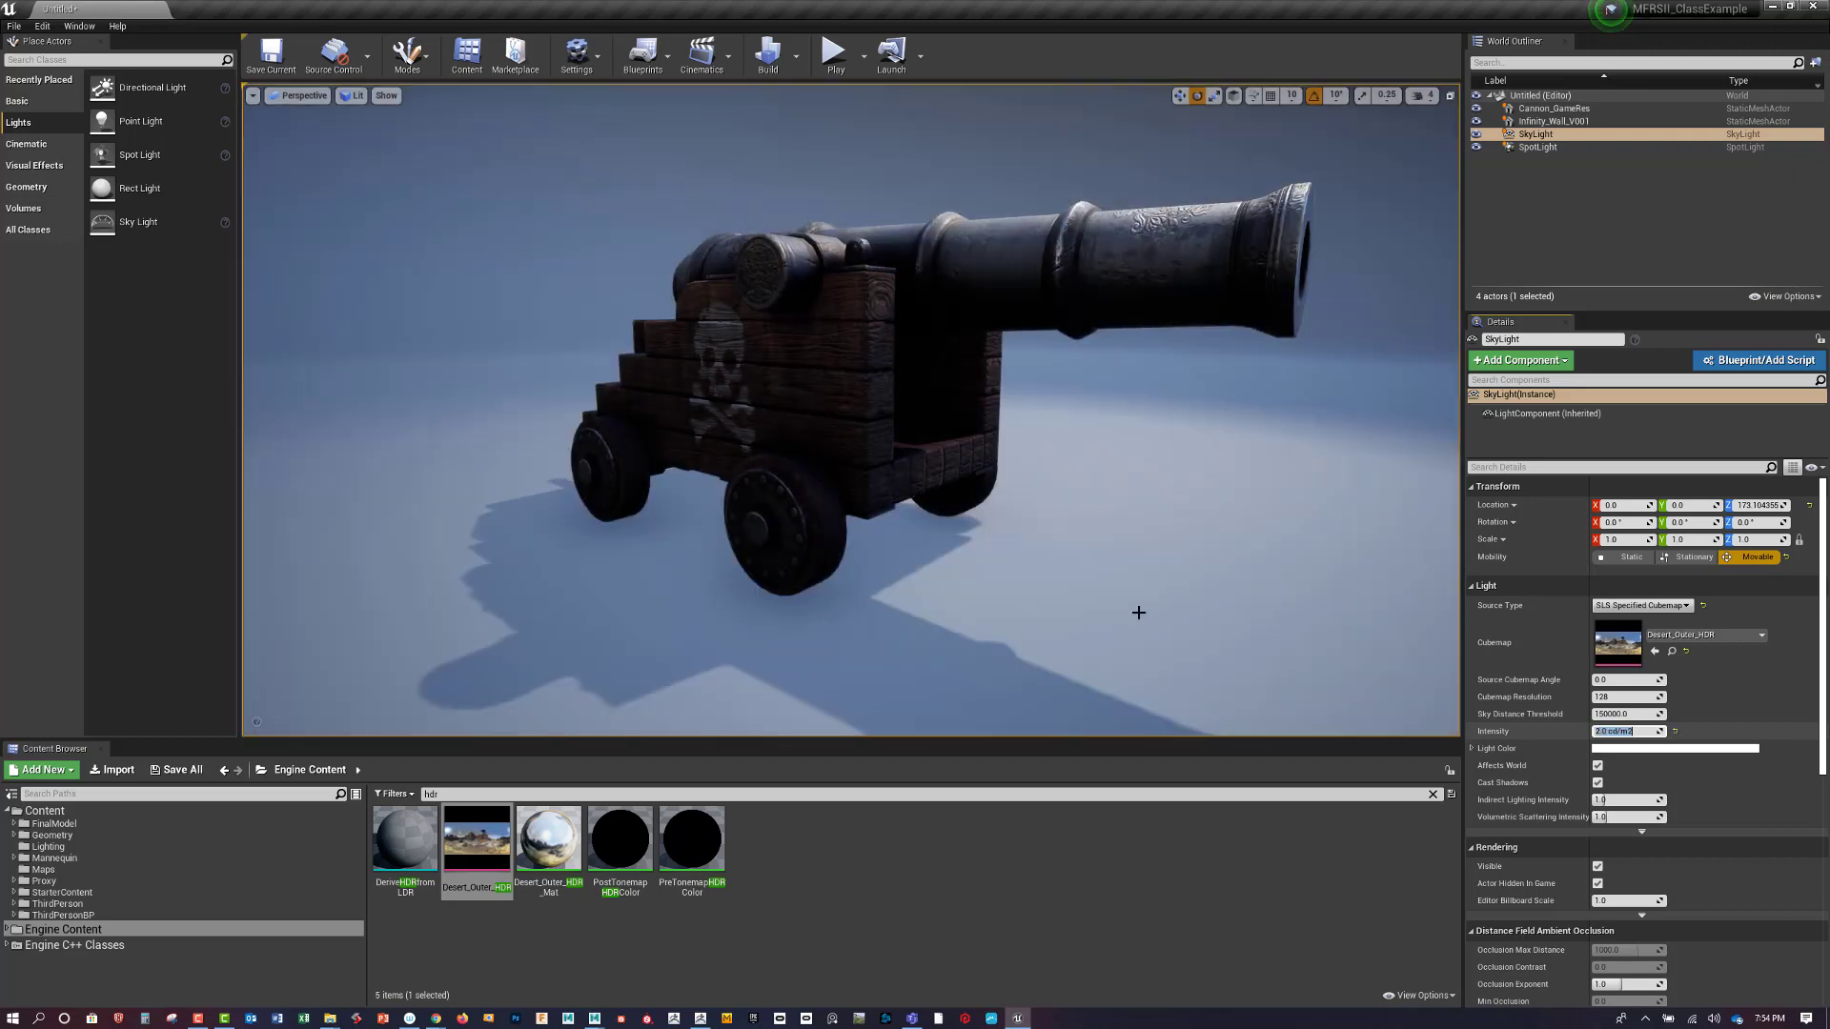
alt+drag(1138, 612, 1247, 504)
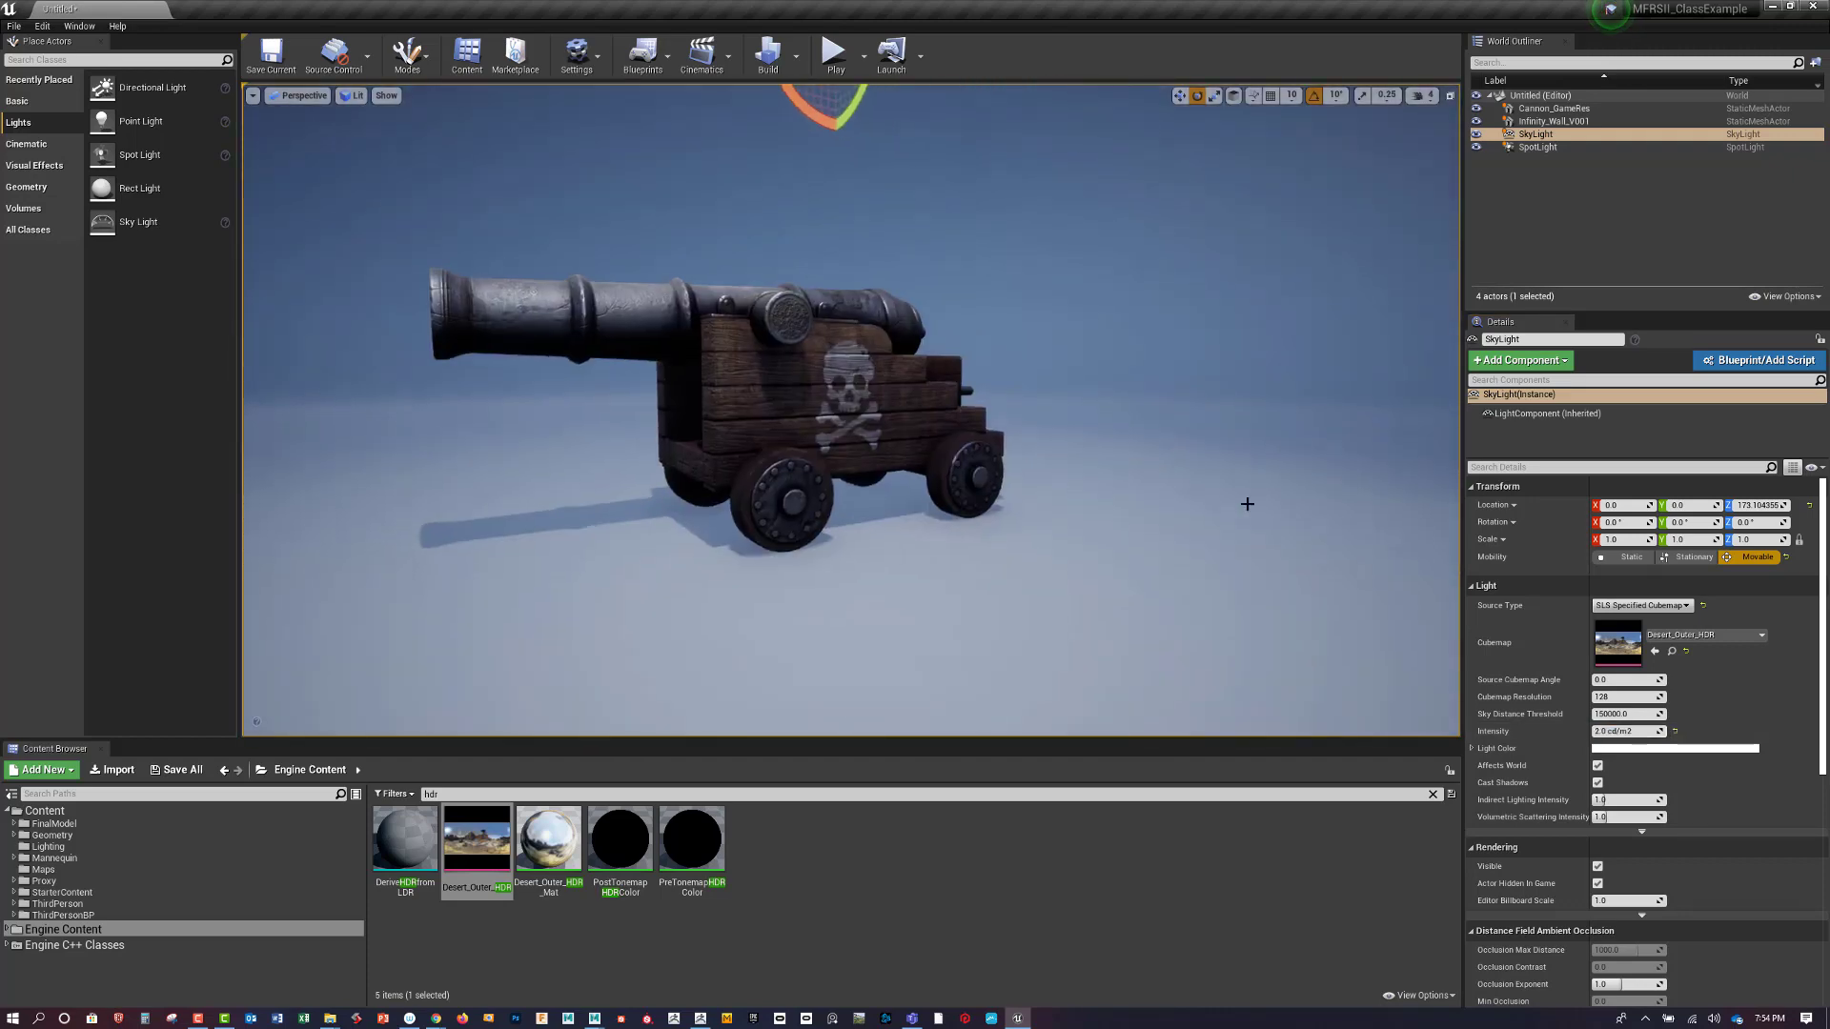
scroll(1247, 504, up, 4)
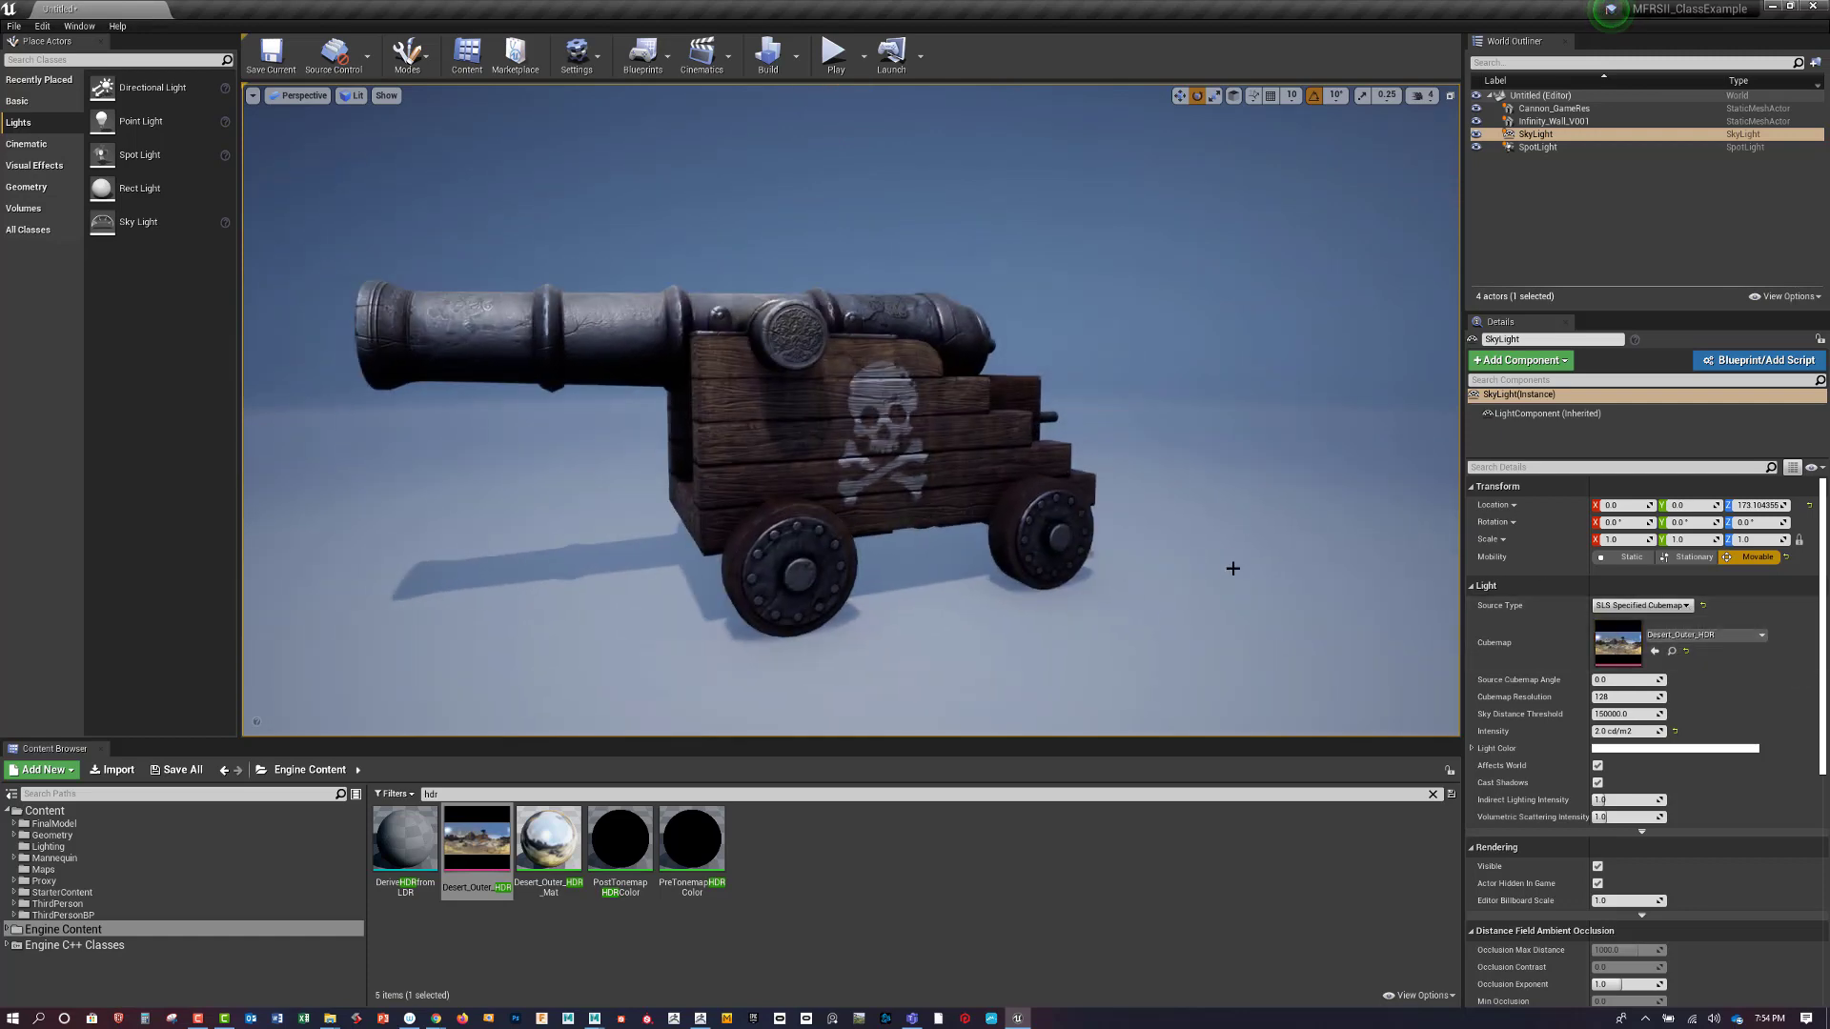
alt+drag(1232, 569, 1231, 572)
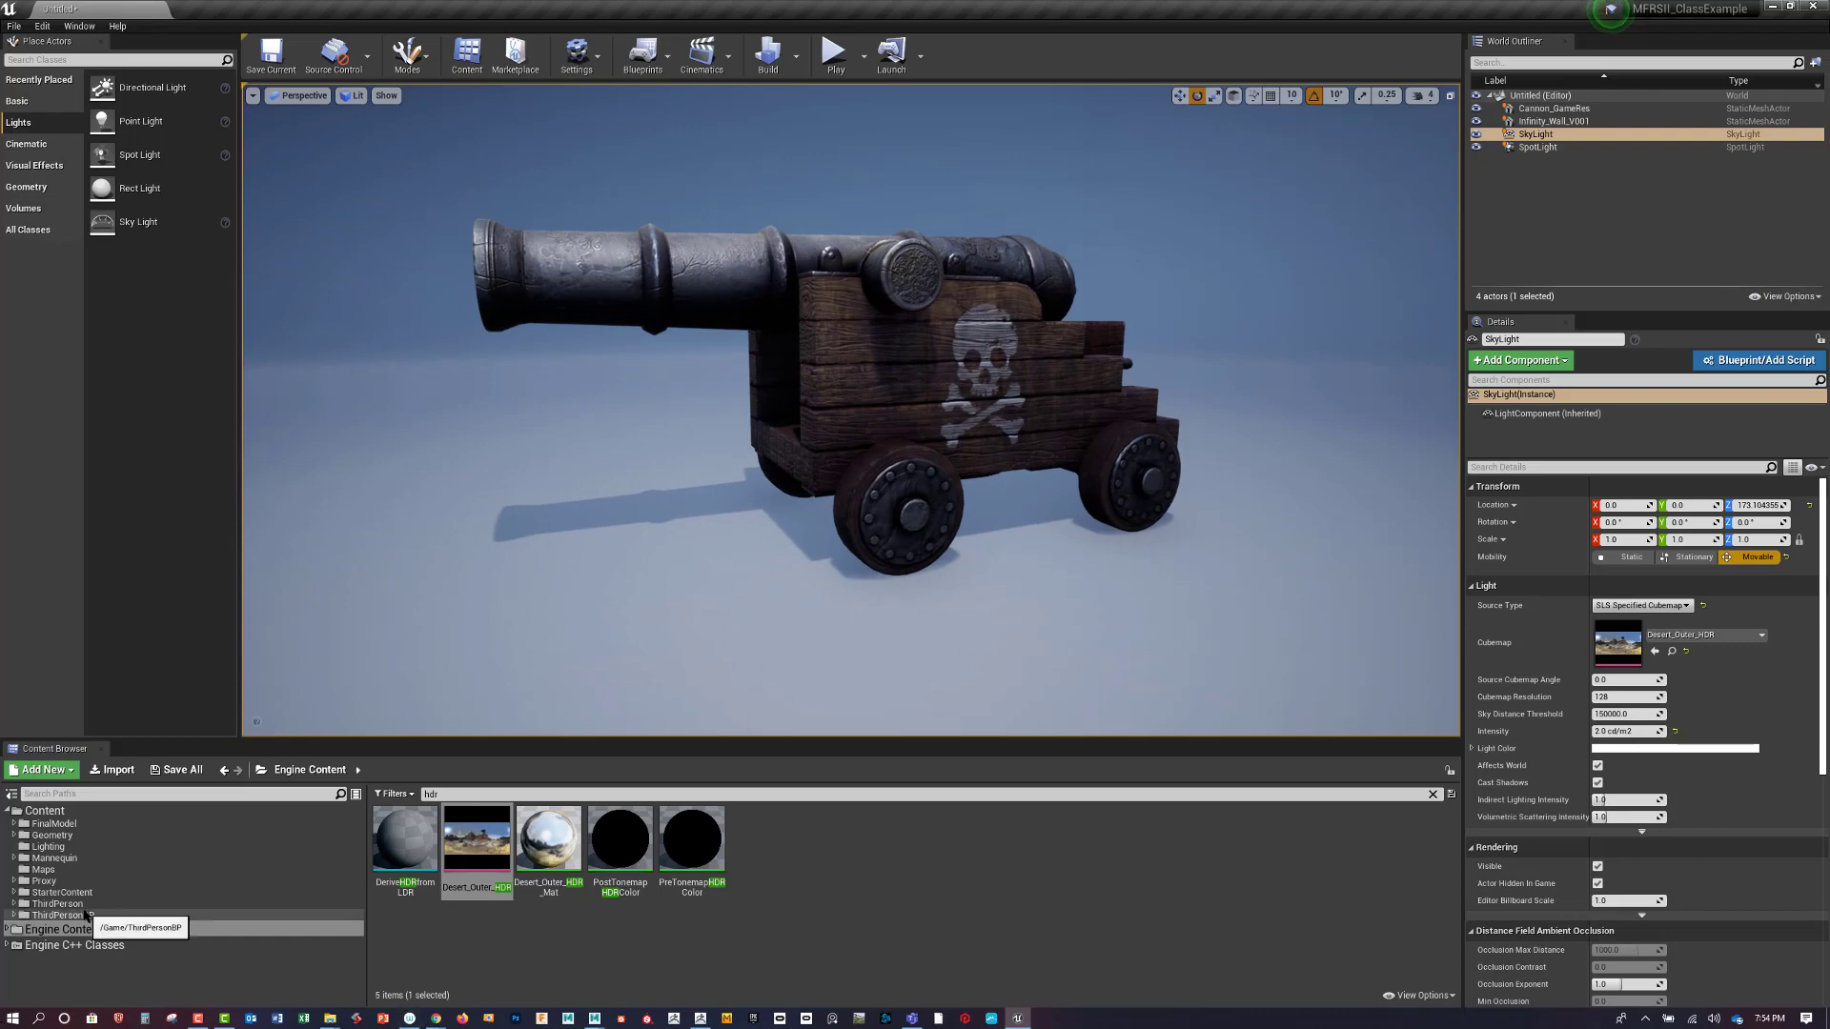
Clear the asset search and create a folder named HDRI in the project's Content folder
click(44, 810)
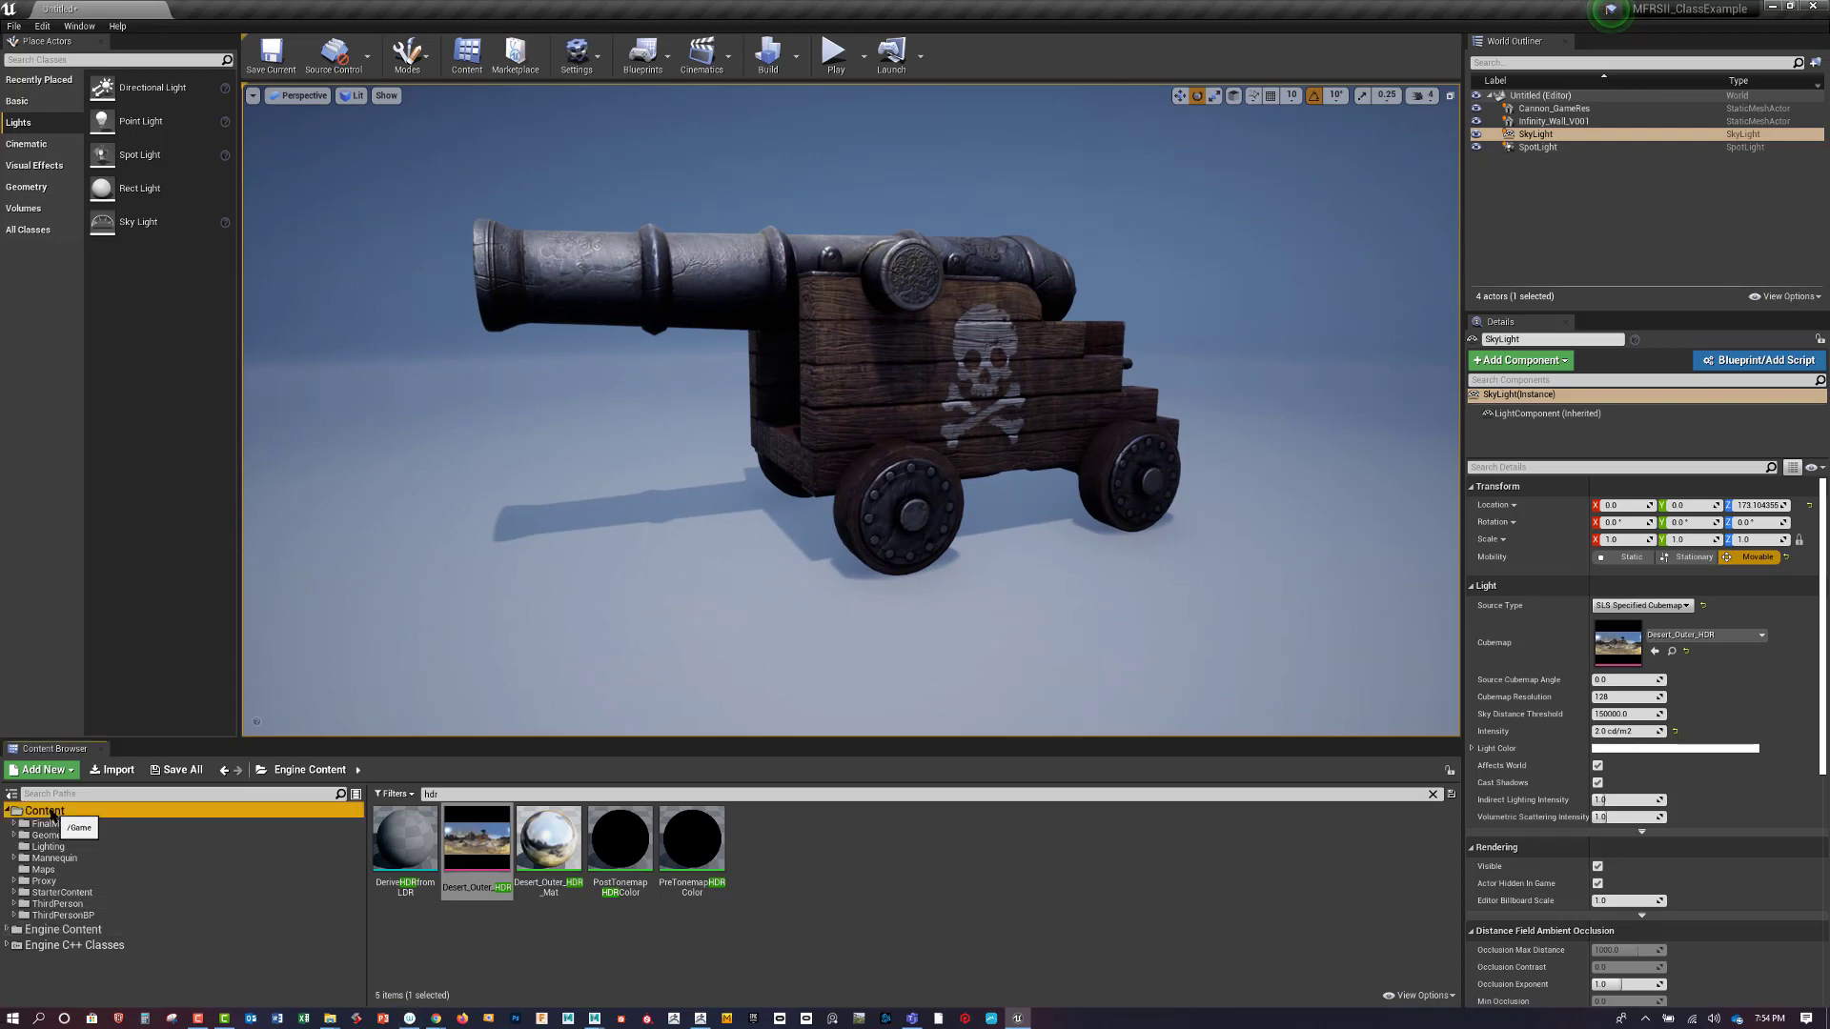
click(1434, 795)
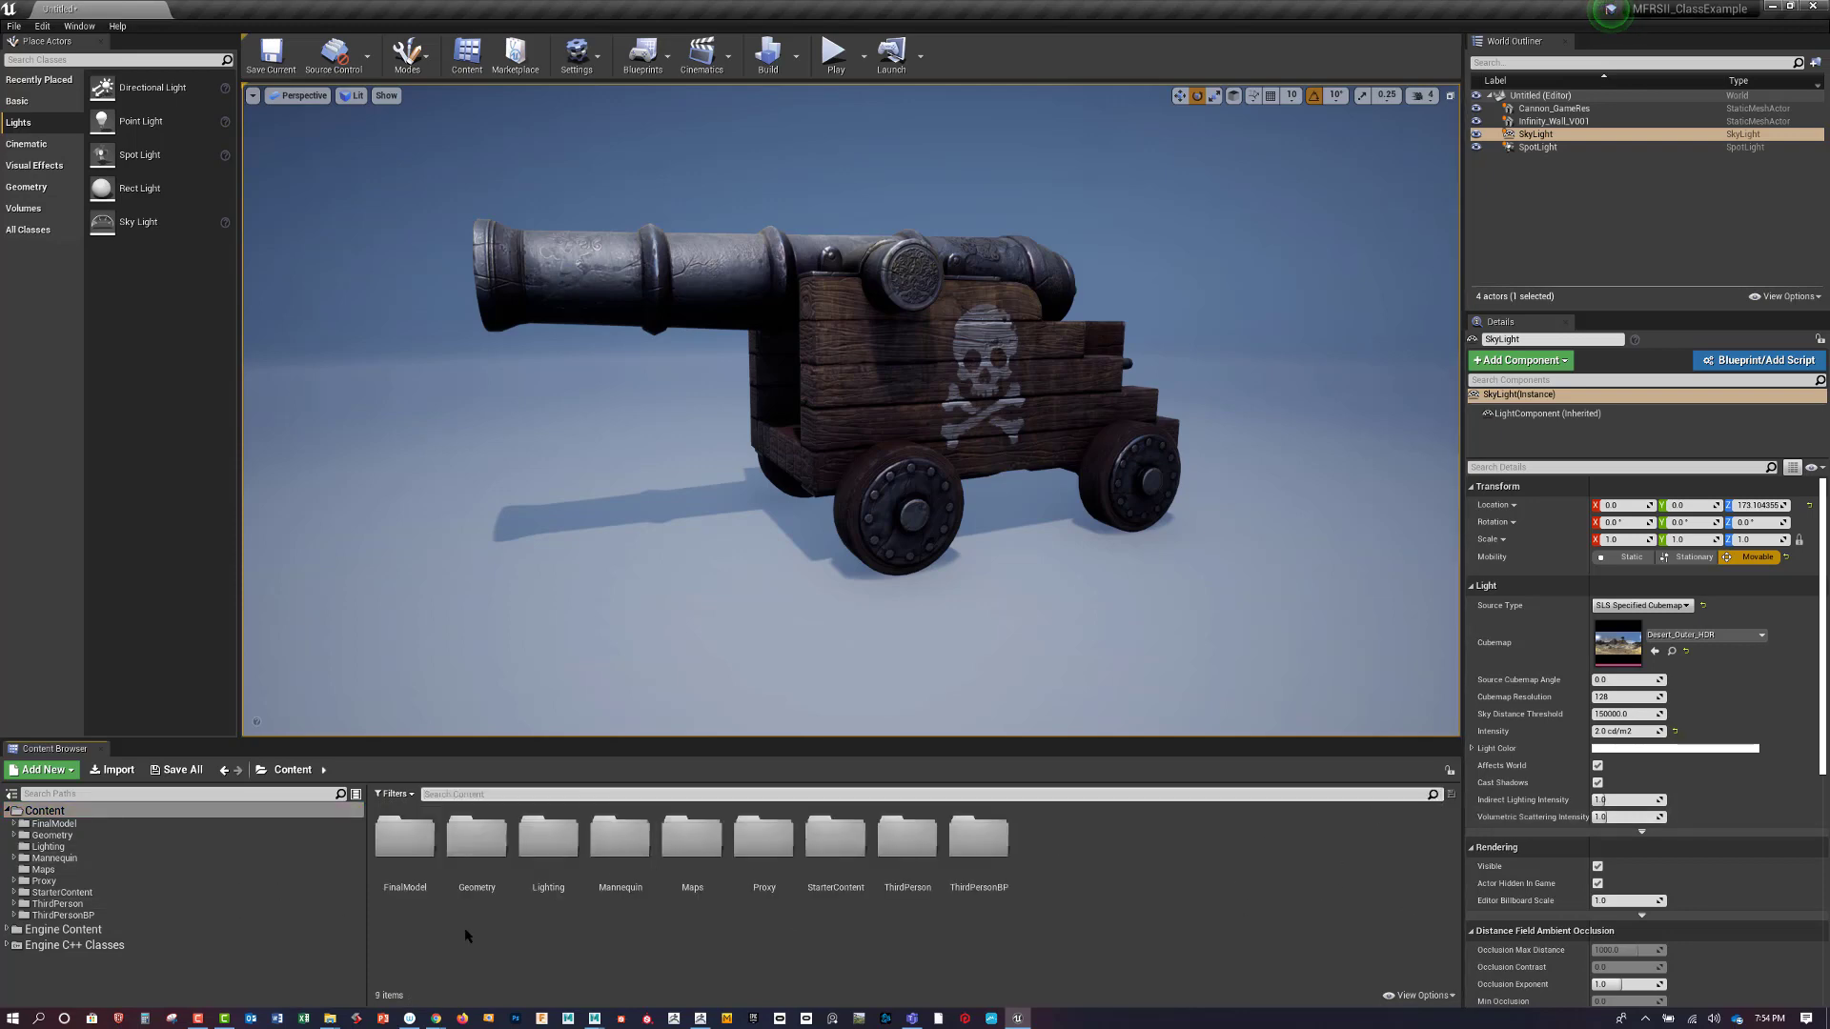
right_click(1152, 872)
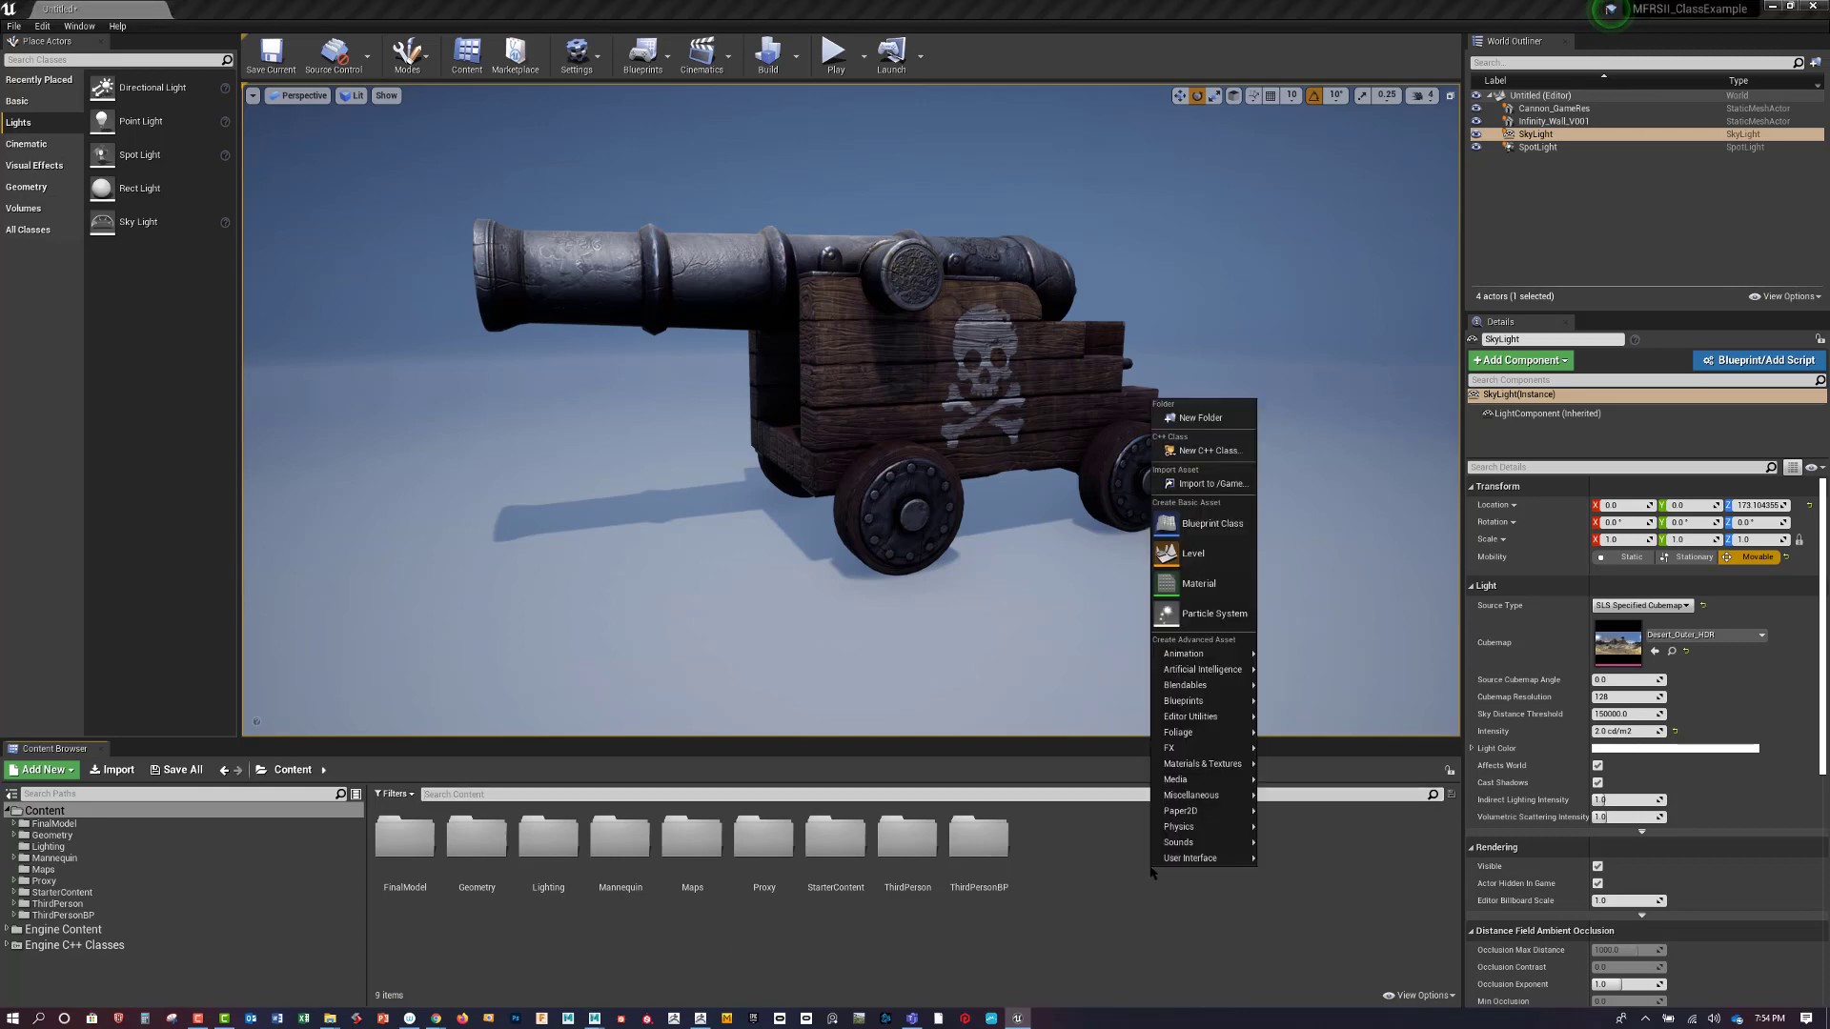
click(1189, 417)
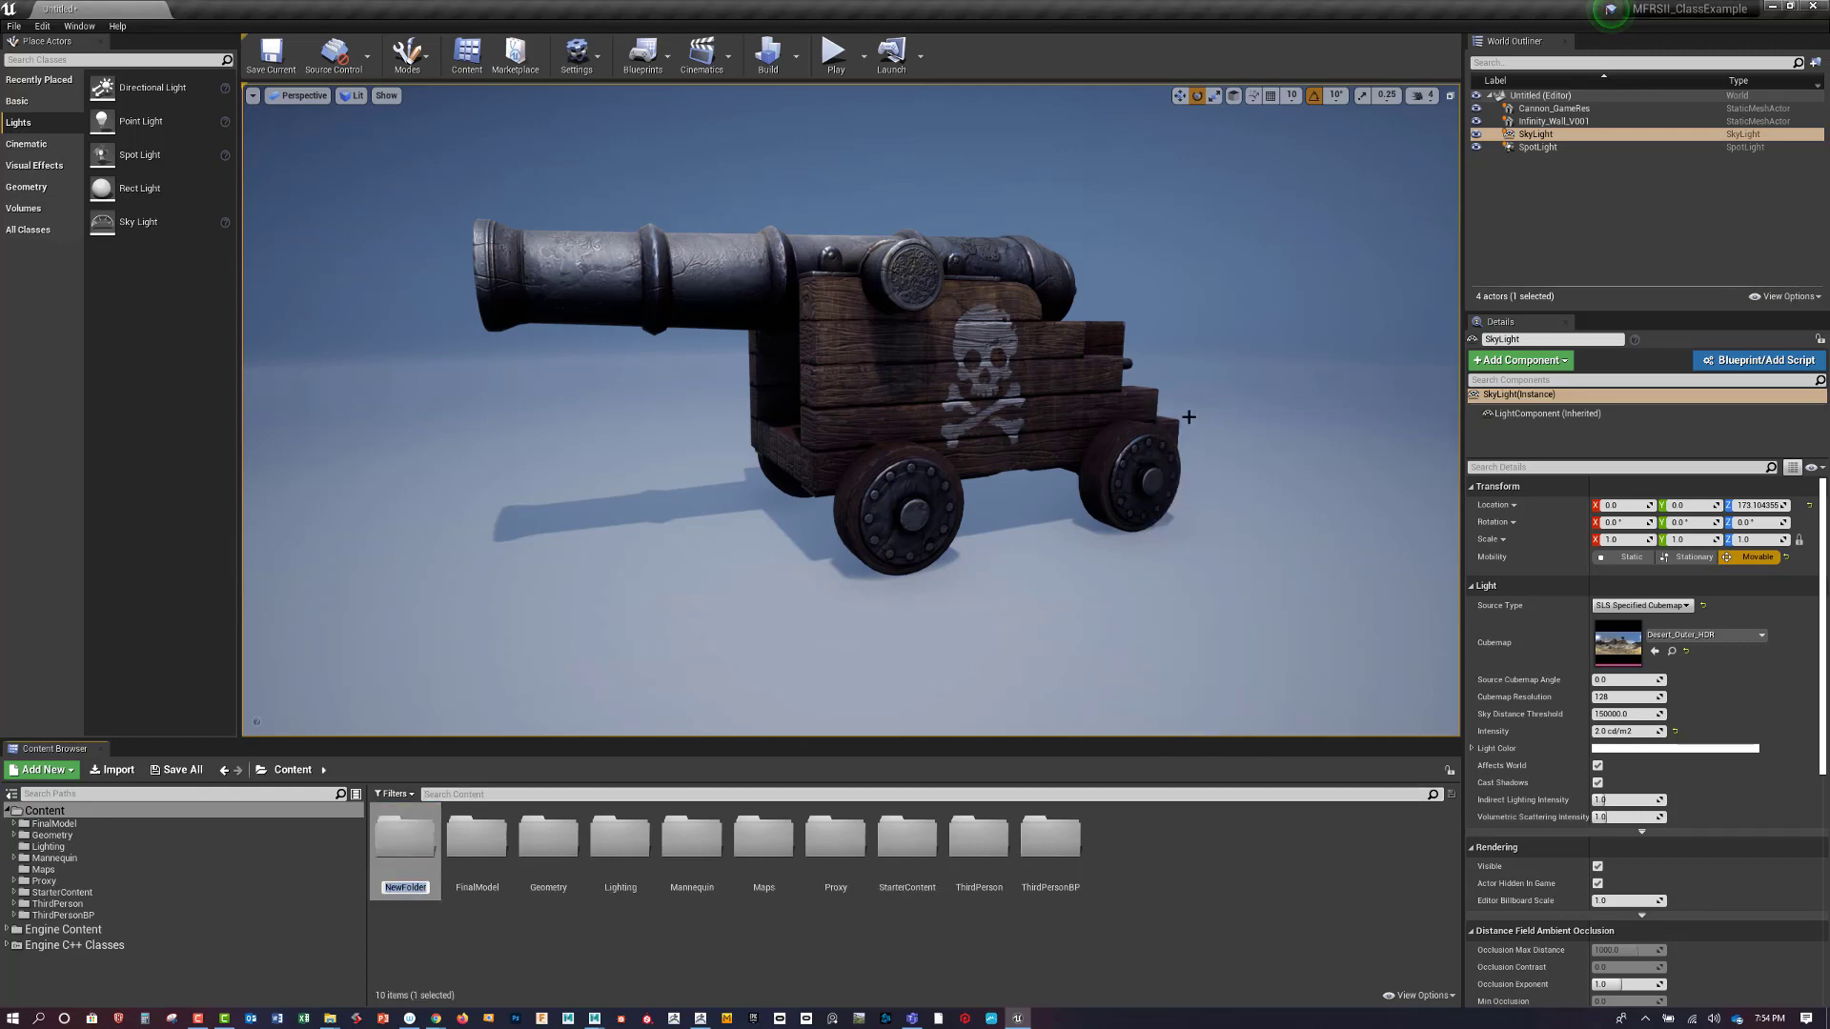
text(HDRI)
key(Return)
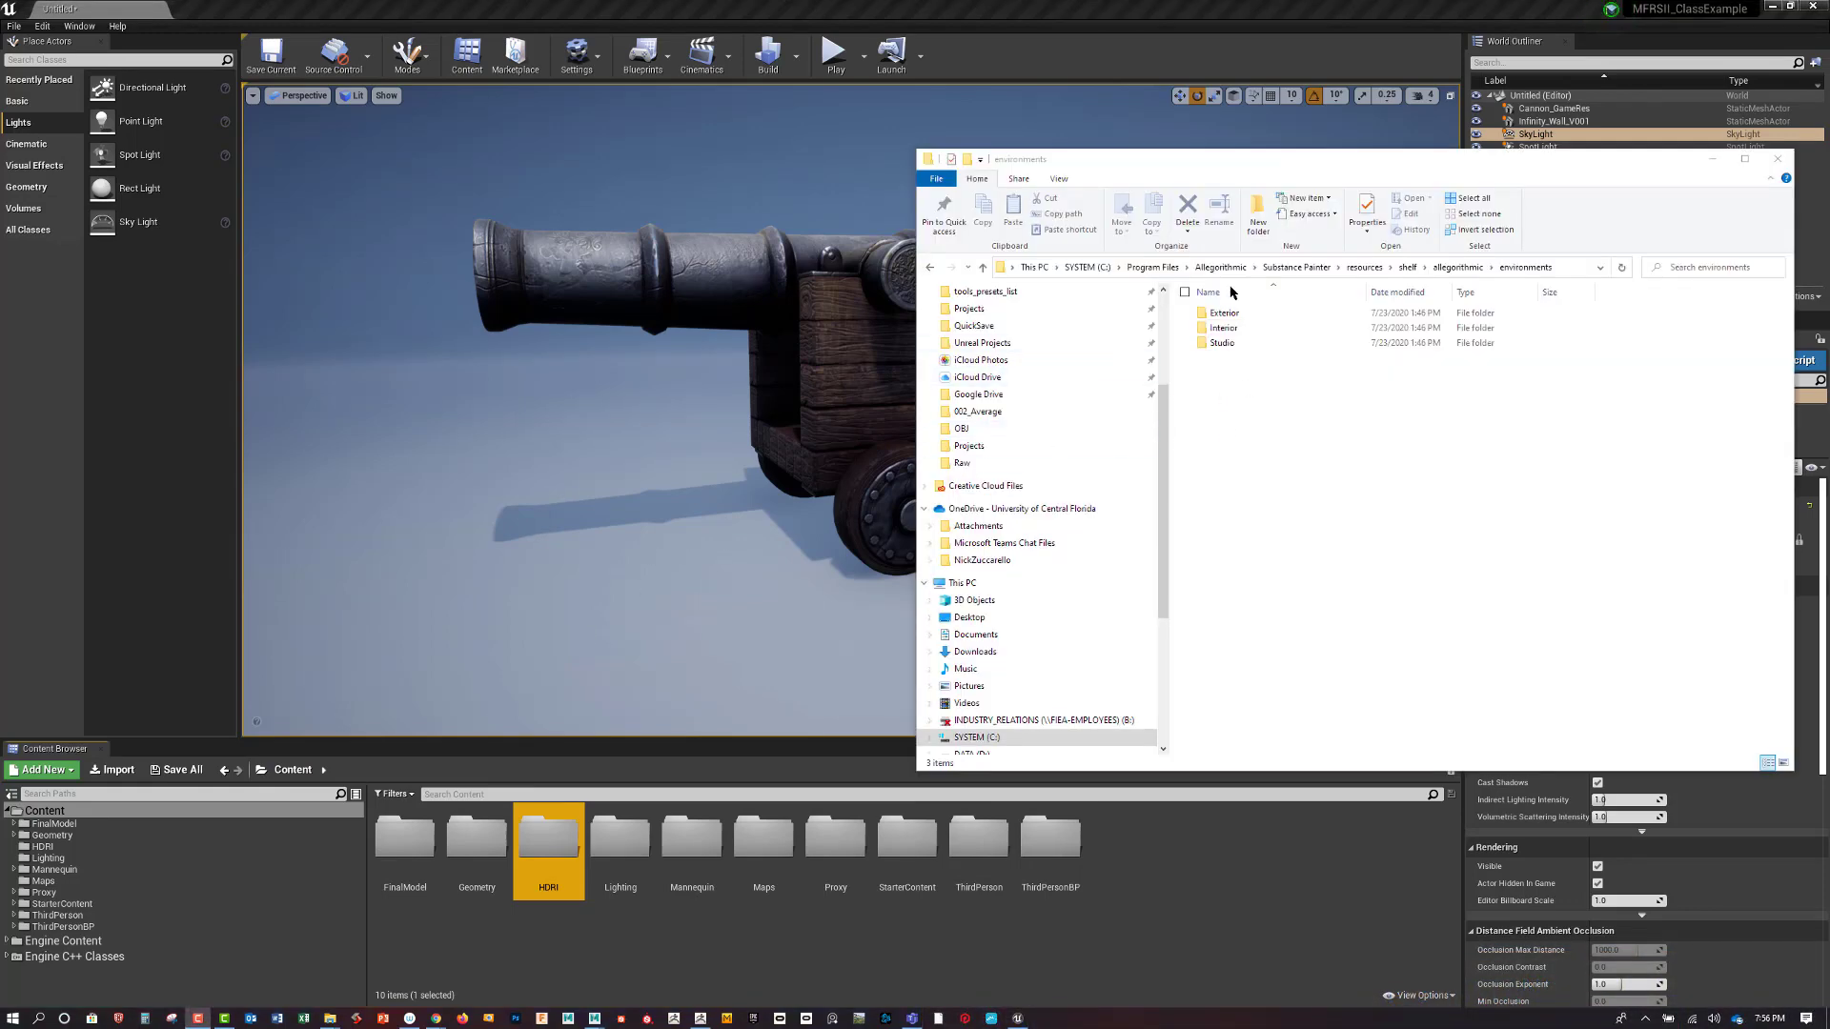
In File Explorer, open Substance Painter's environments\Exterior folder, locate Panorama.hdr and copy the folder's path
click(1567, 272)
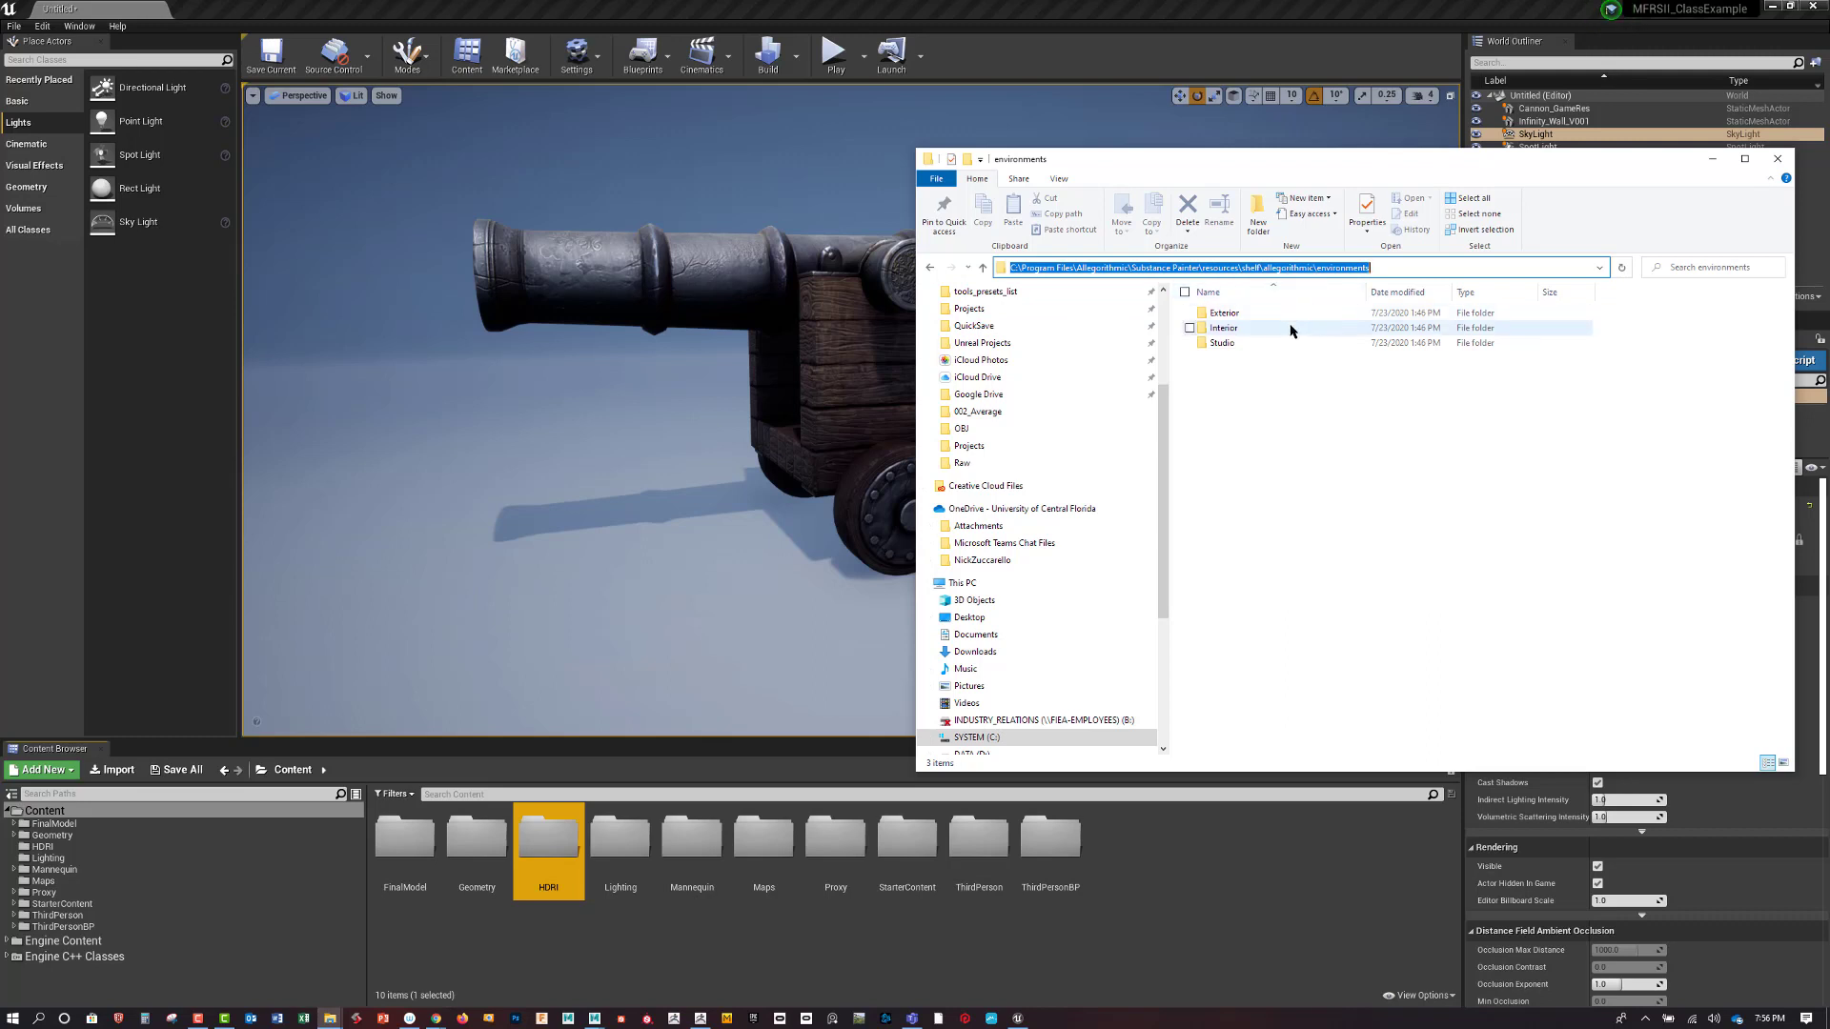
mouse_move(1286, 331)
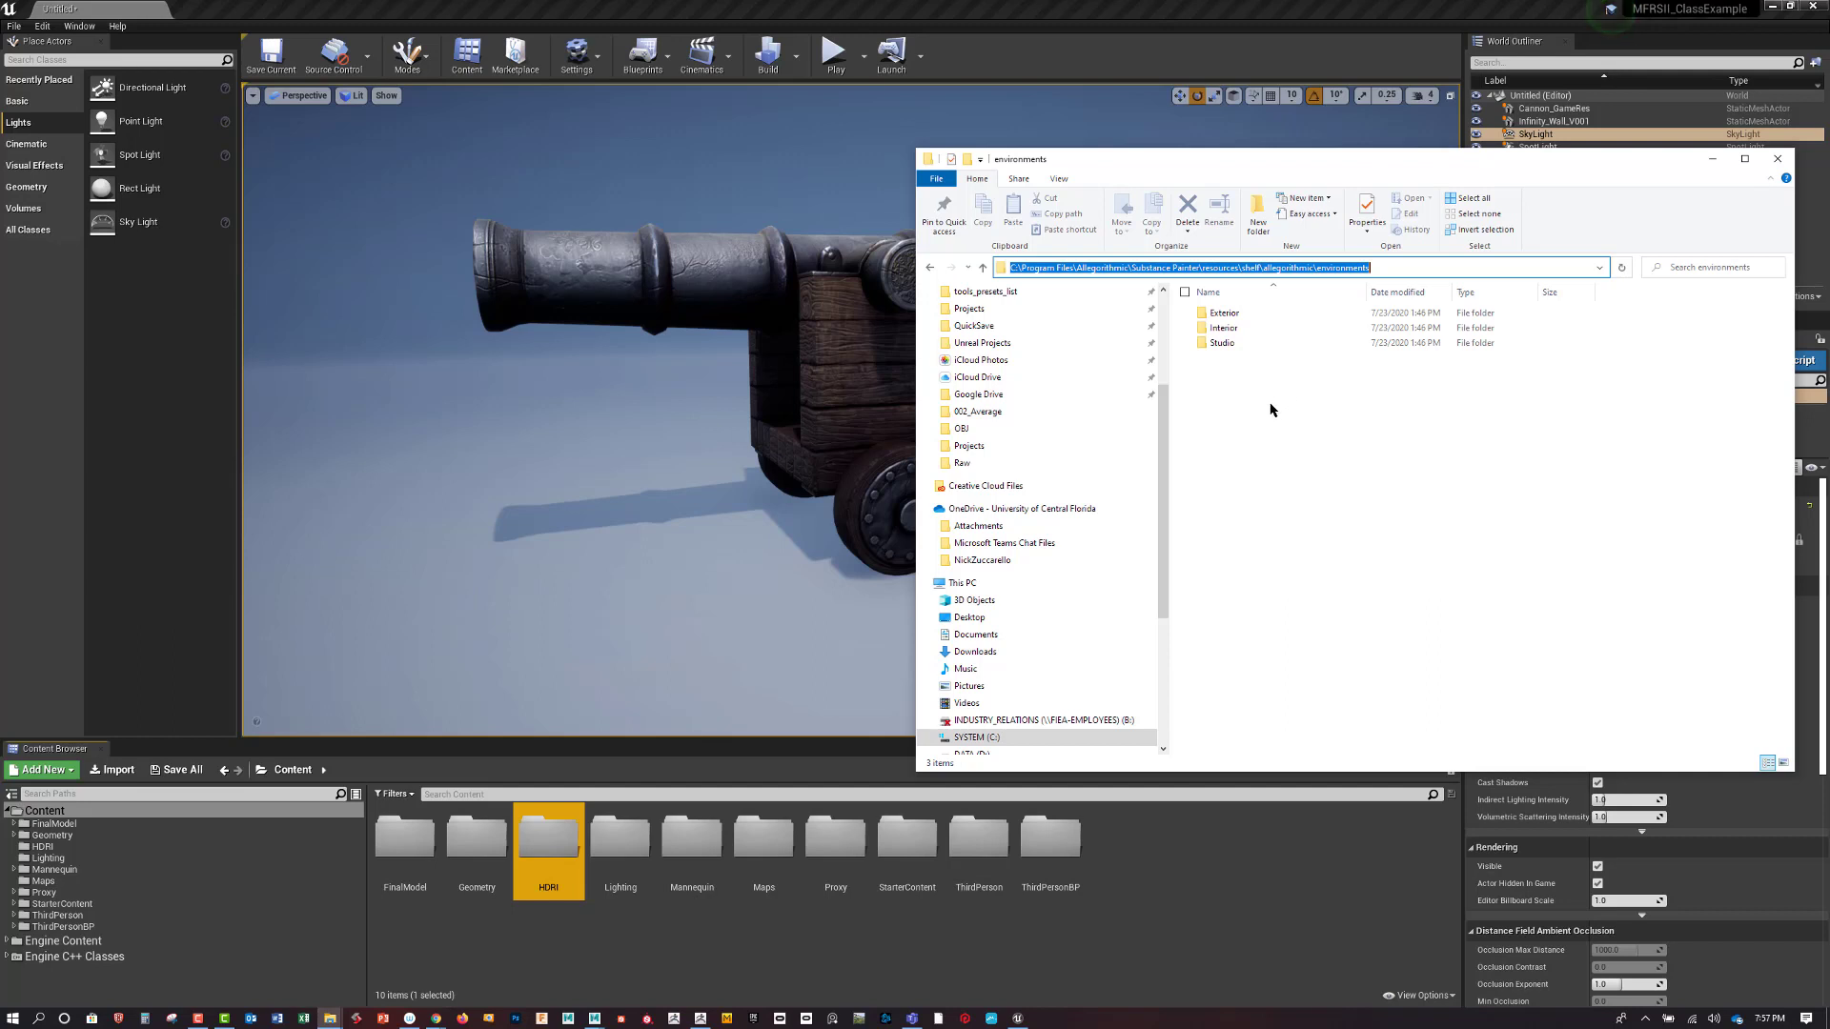
double_click(1244, 307)
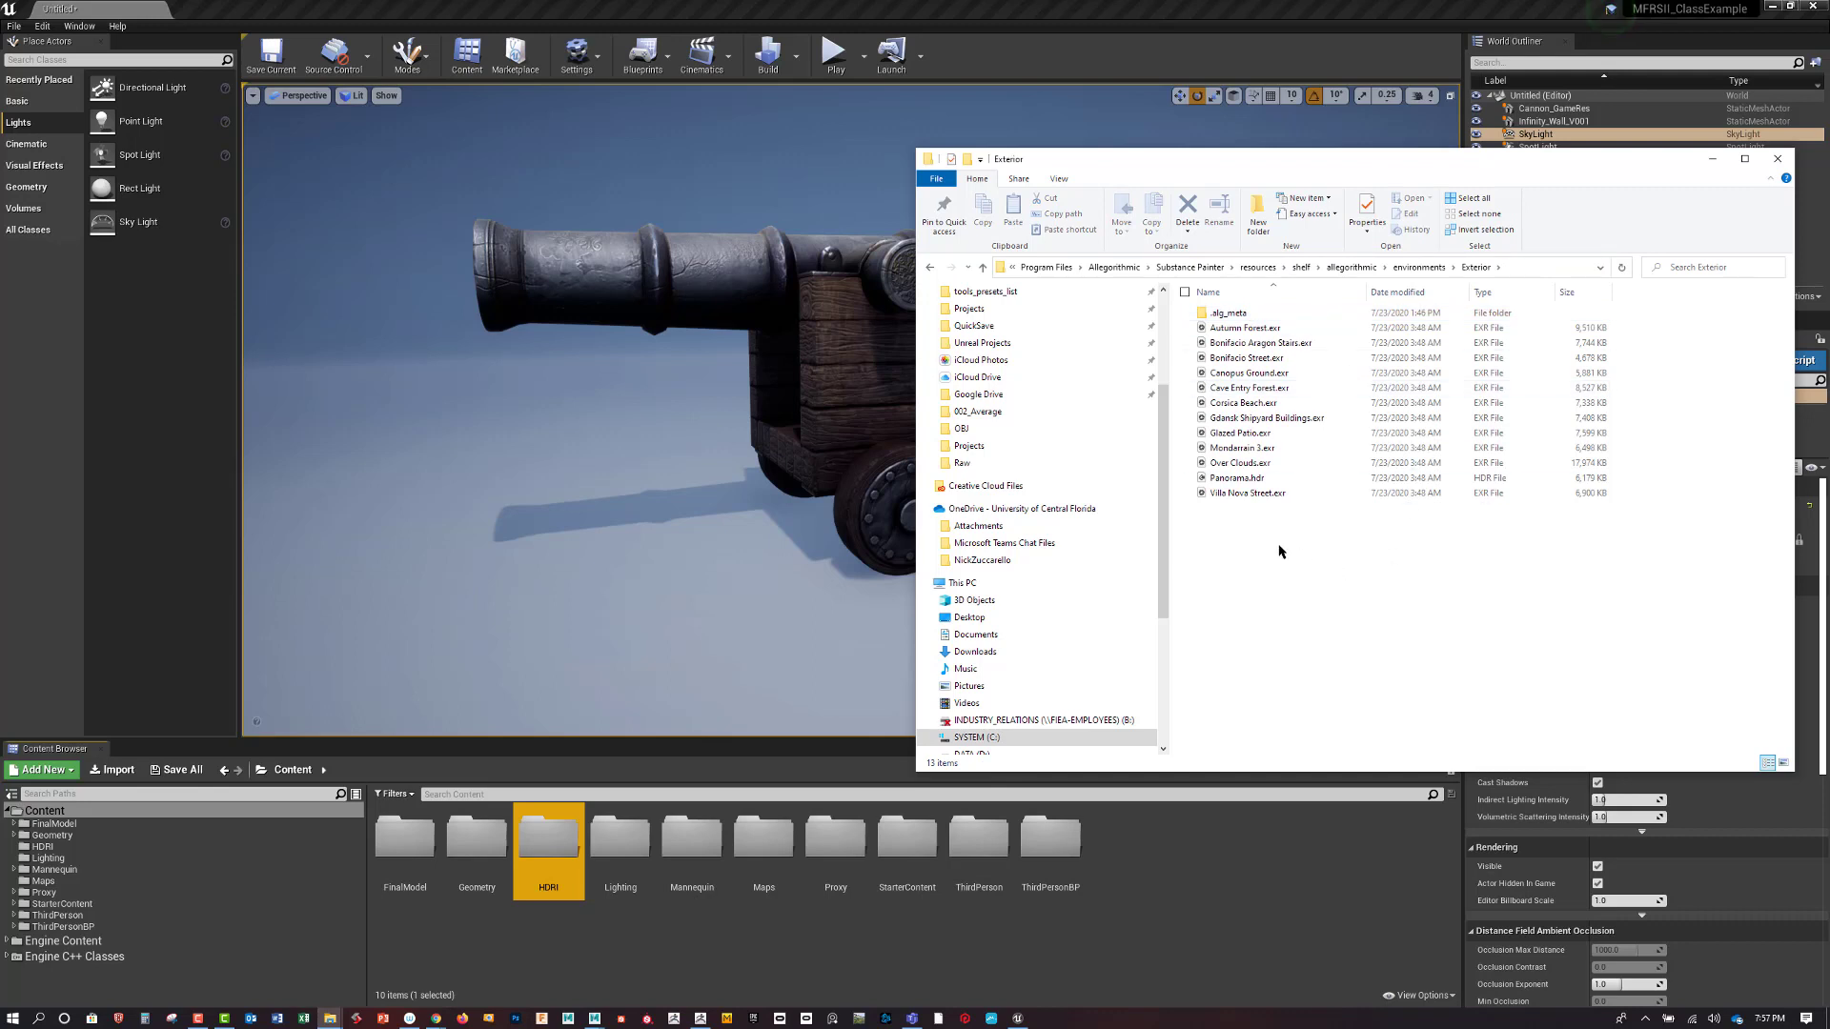
click(1278, 481)
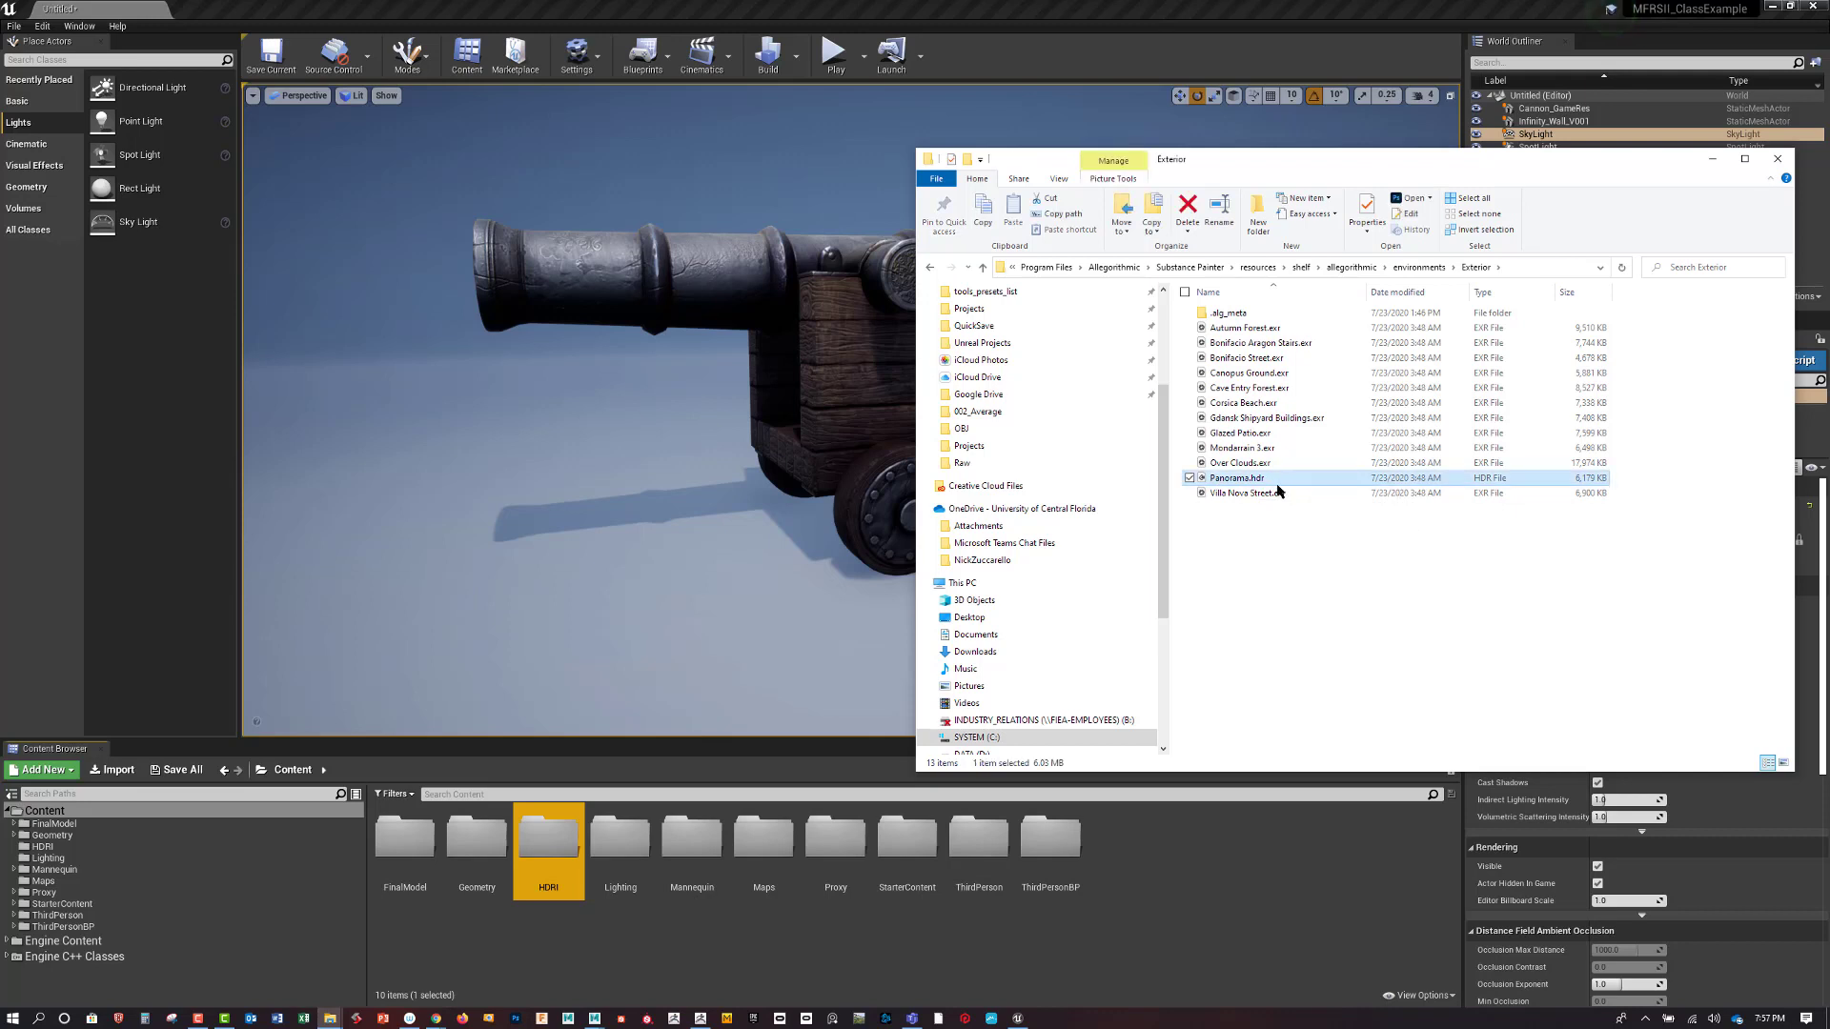
click(1531, 272)
key(ctrl+c)
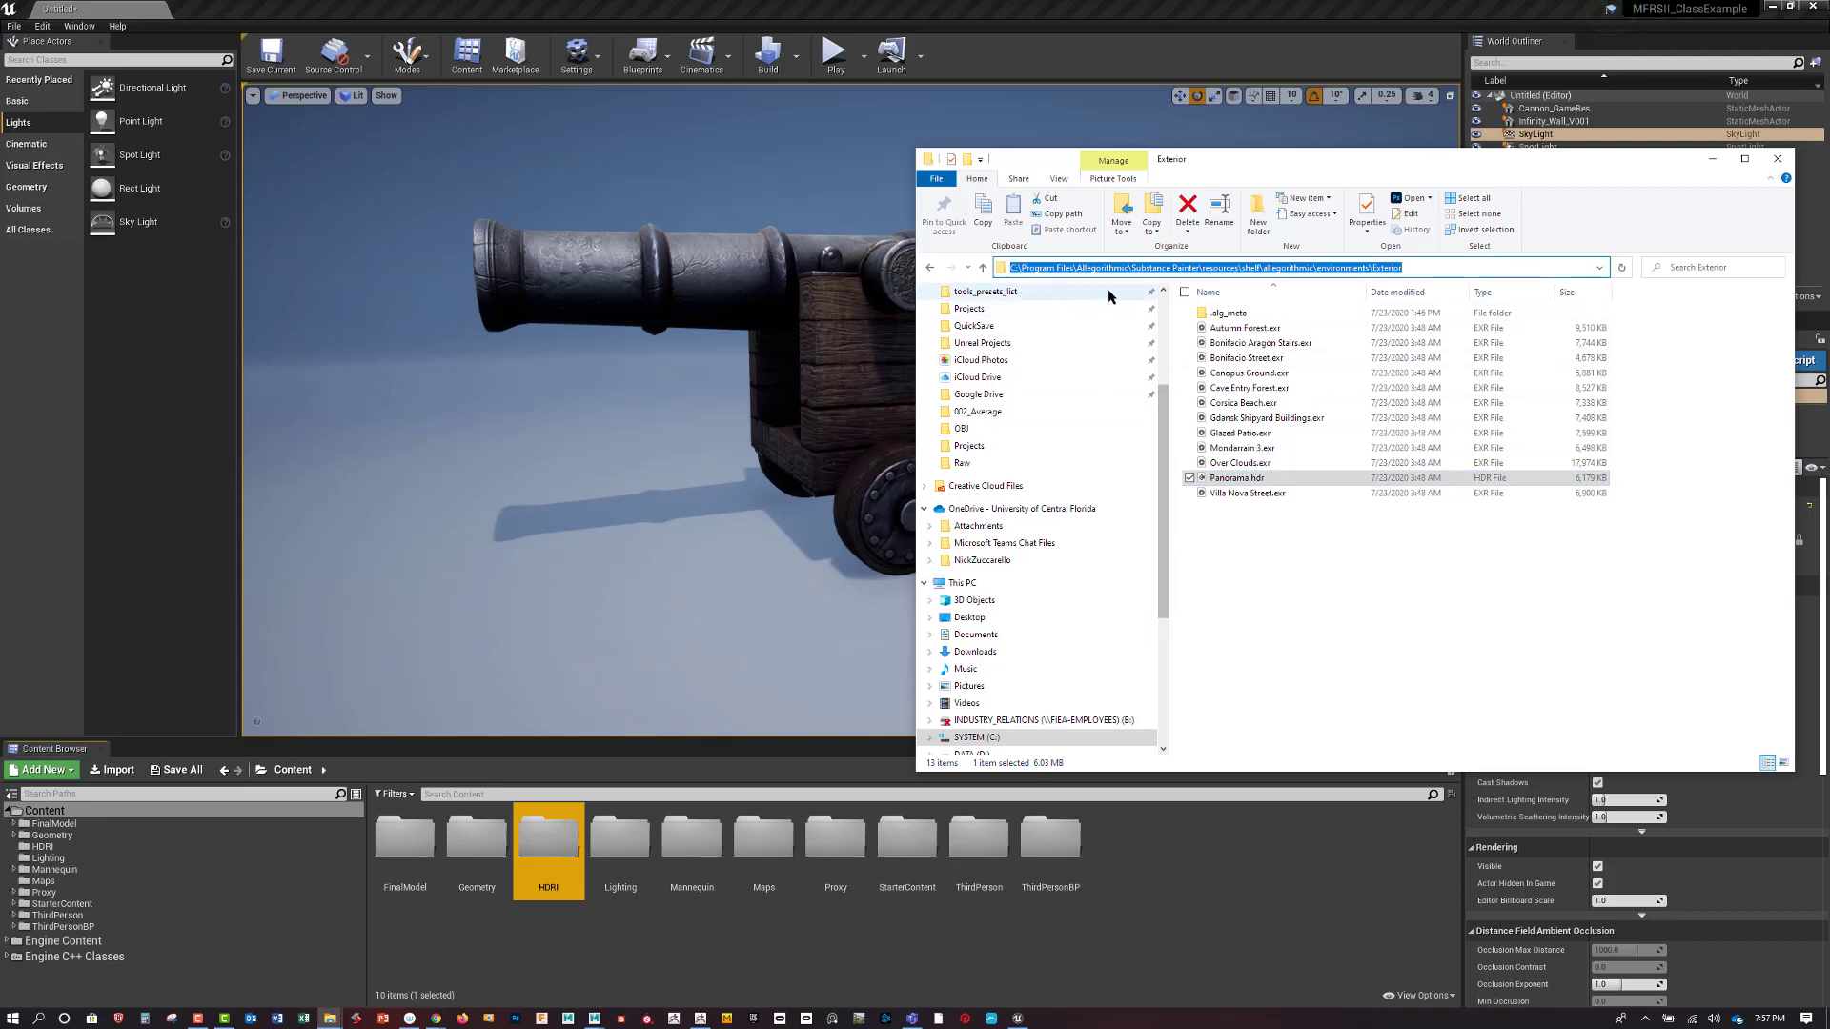
Return to Unreal Engine and import Panorama.hdr from the copied Exterior folder path into the HDRI folder
click(1705, 162)
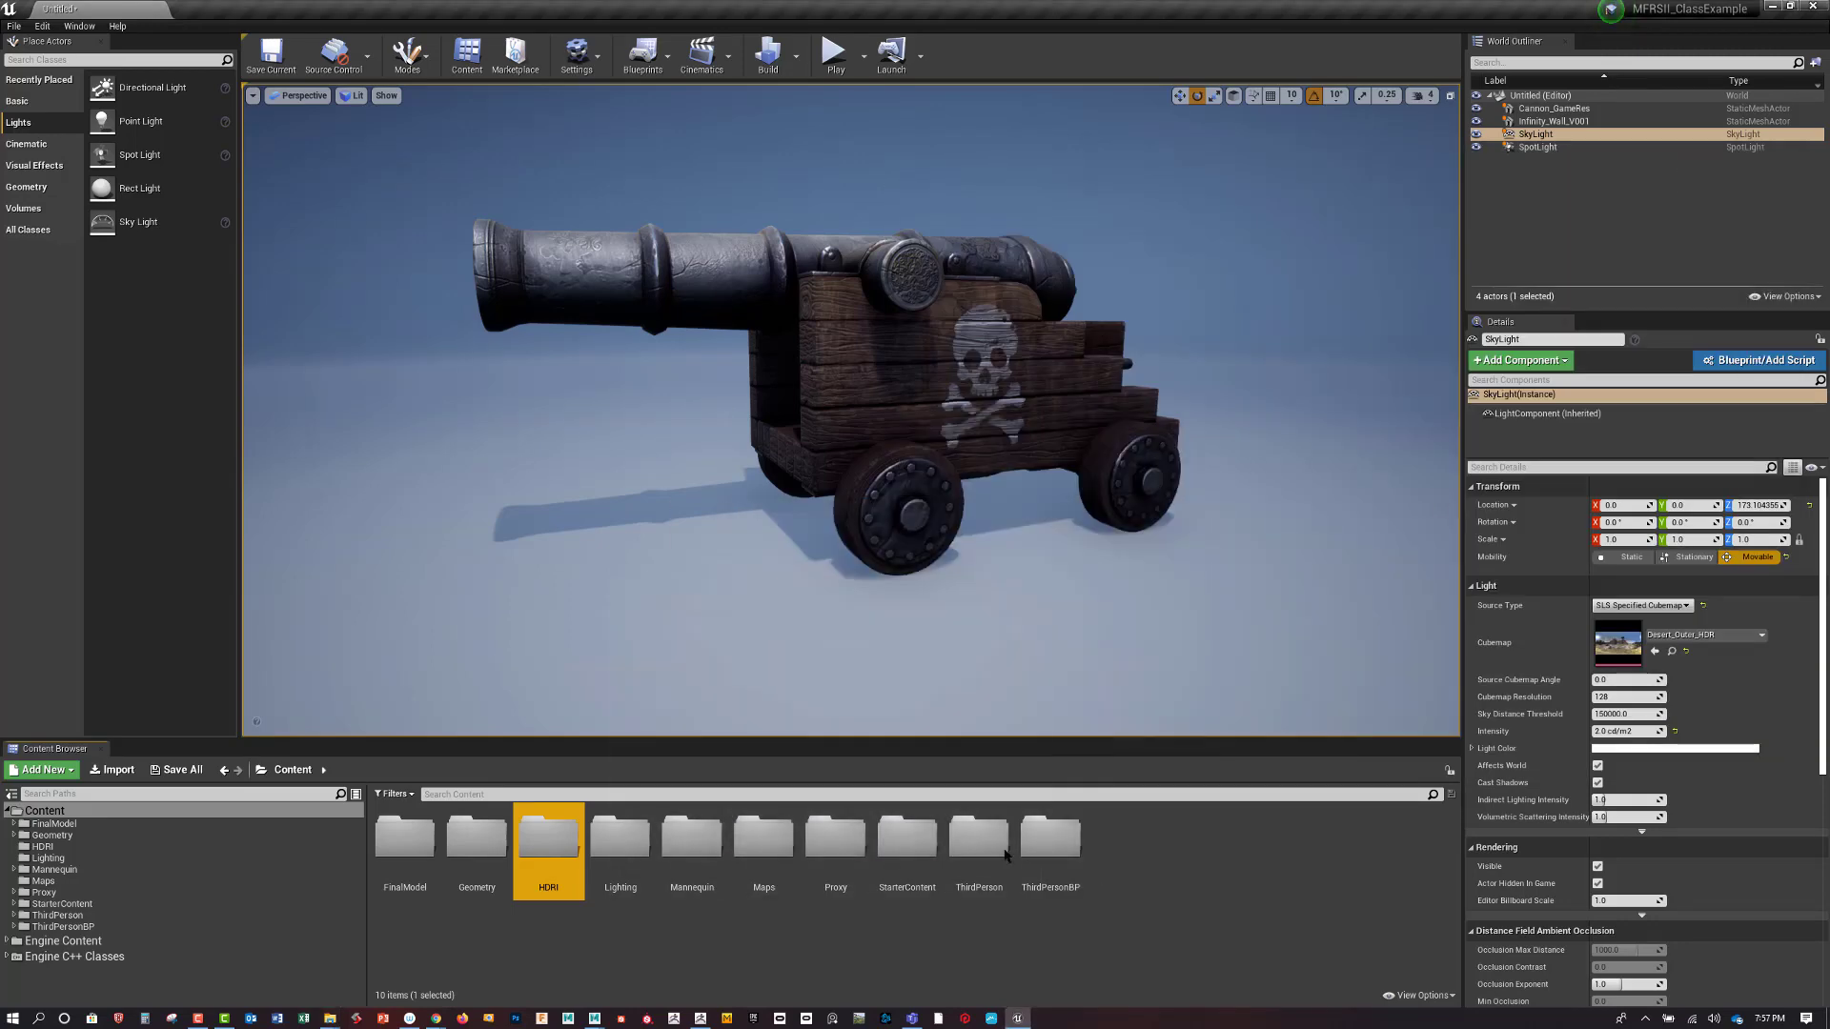
click(152, 846)
right_click(520, 867)
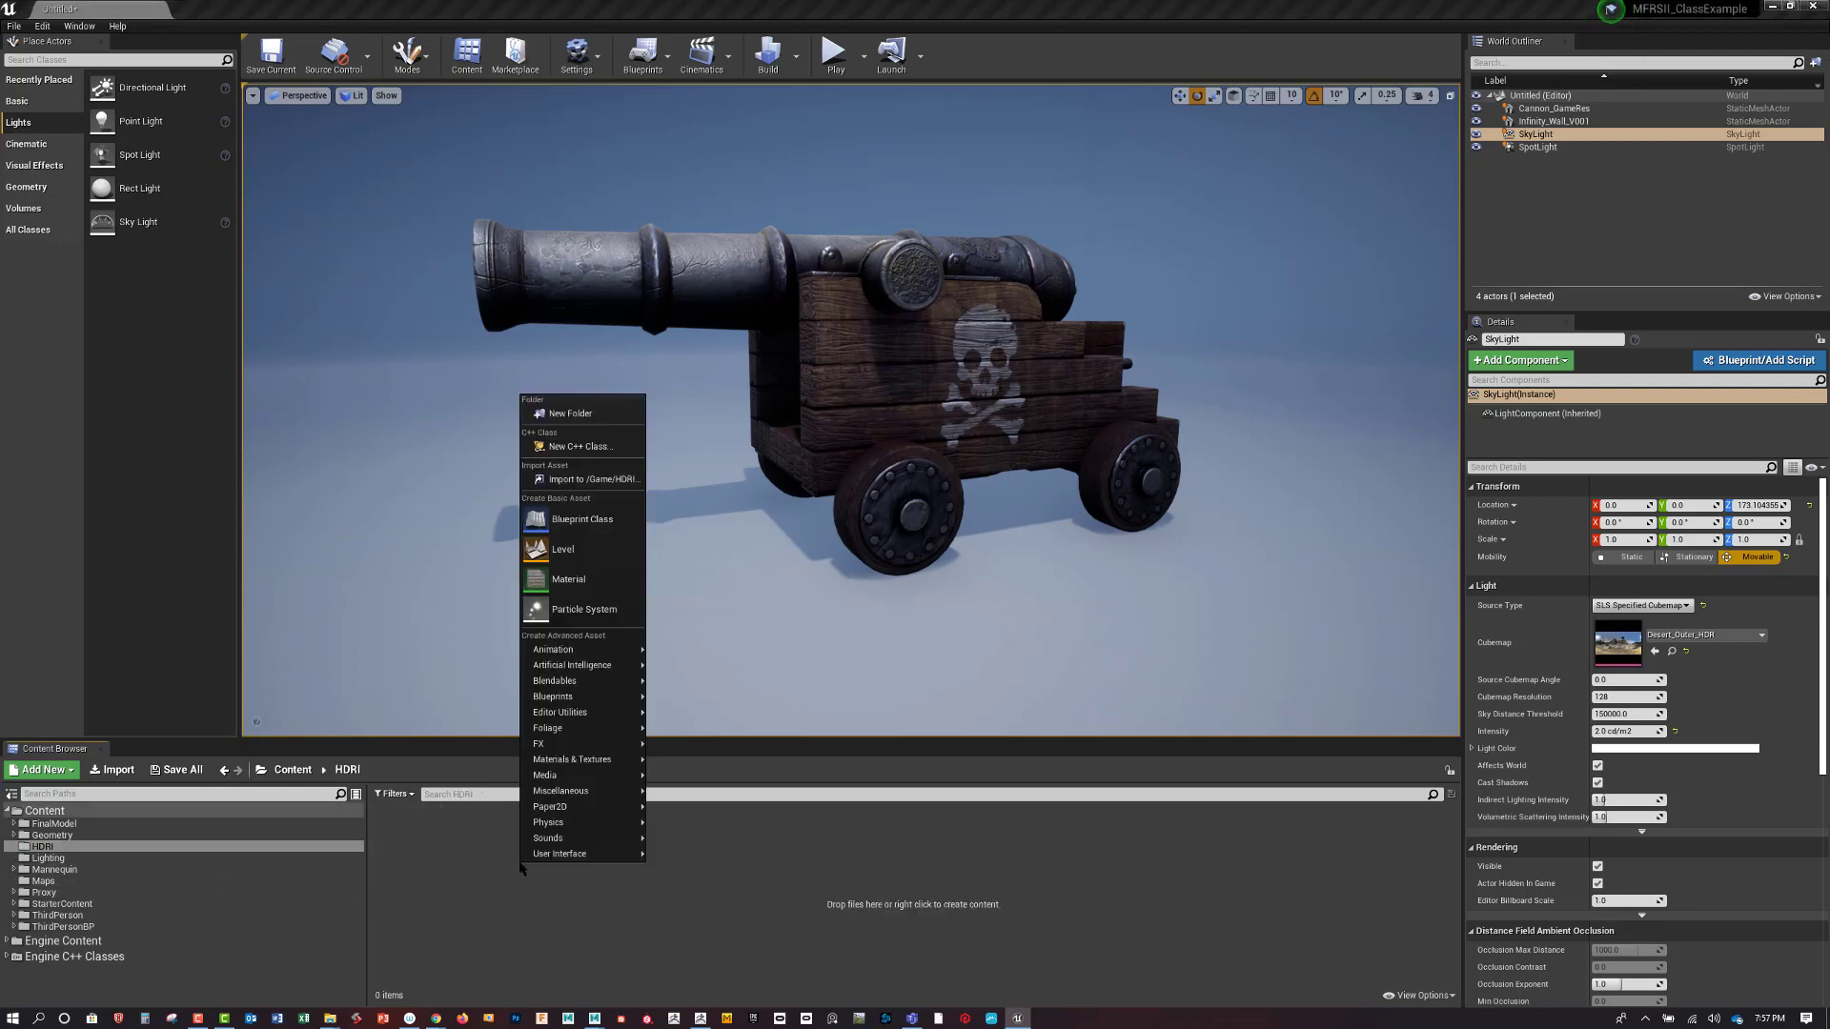
click(608, 483)
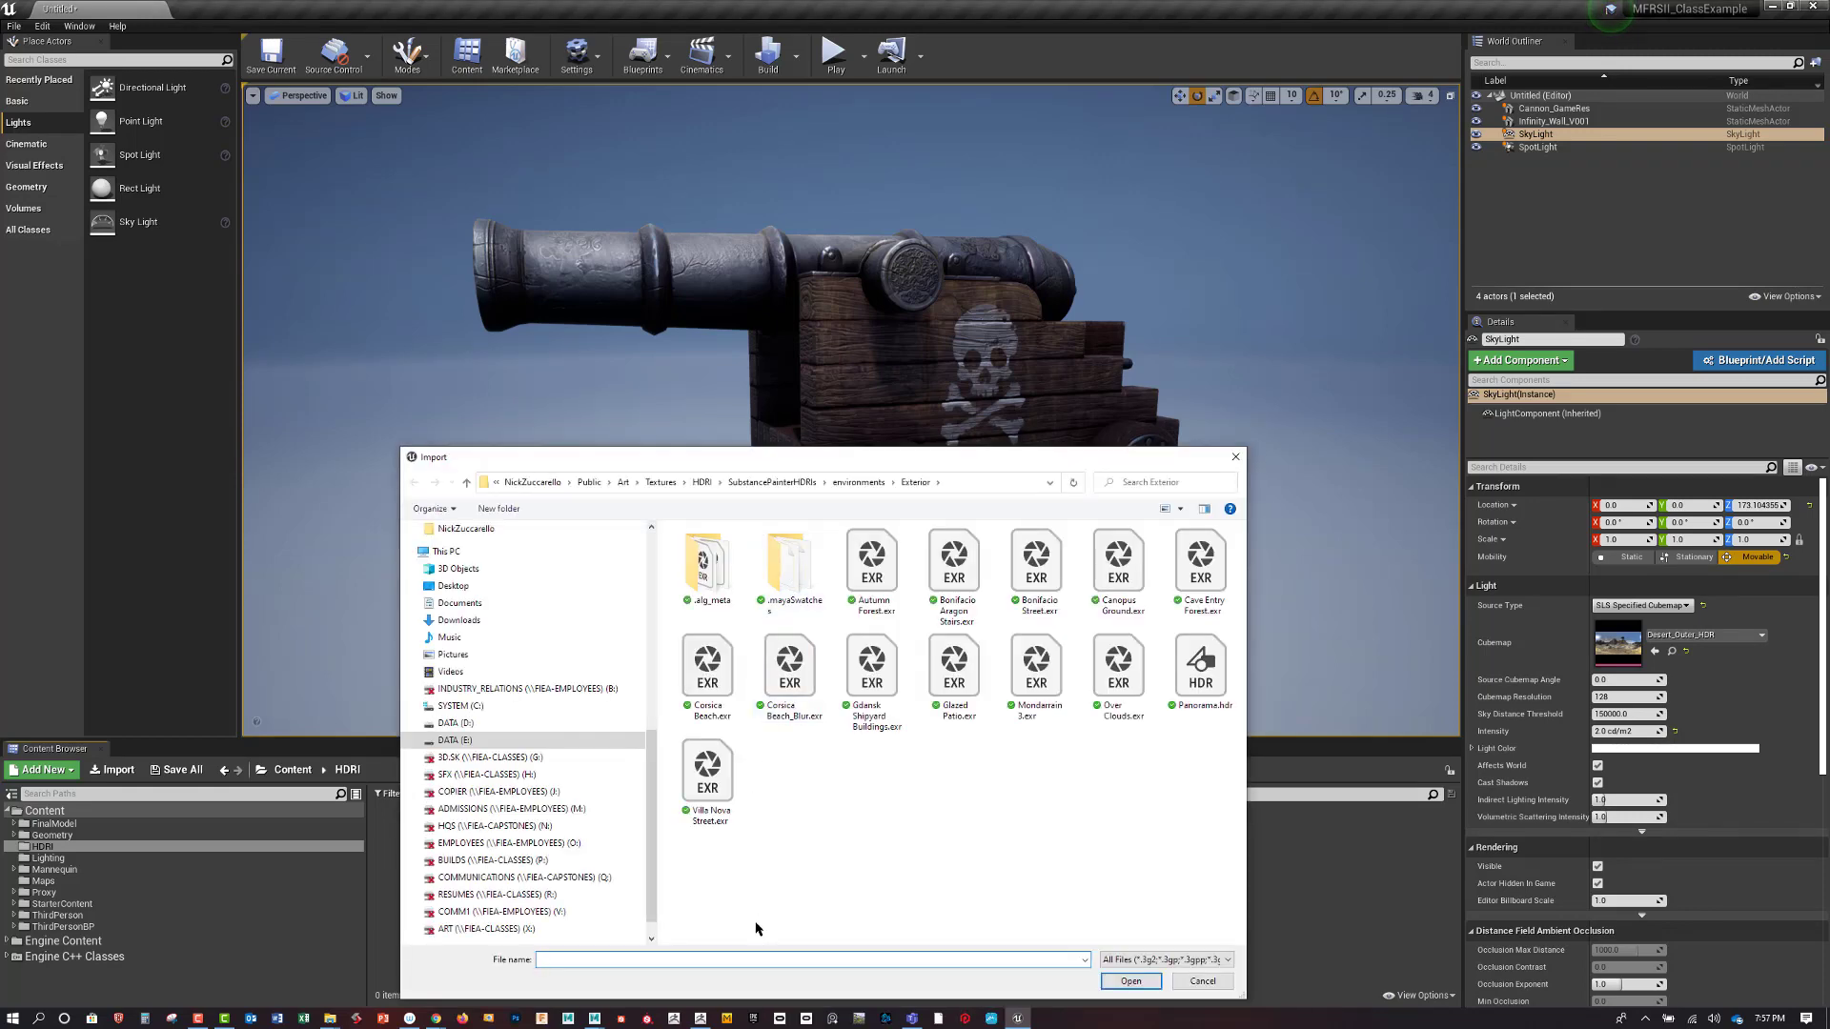
key(ctrl+v)
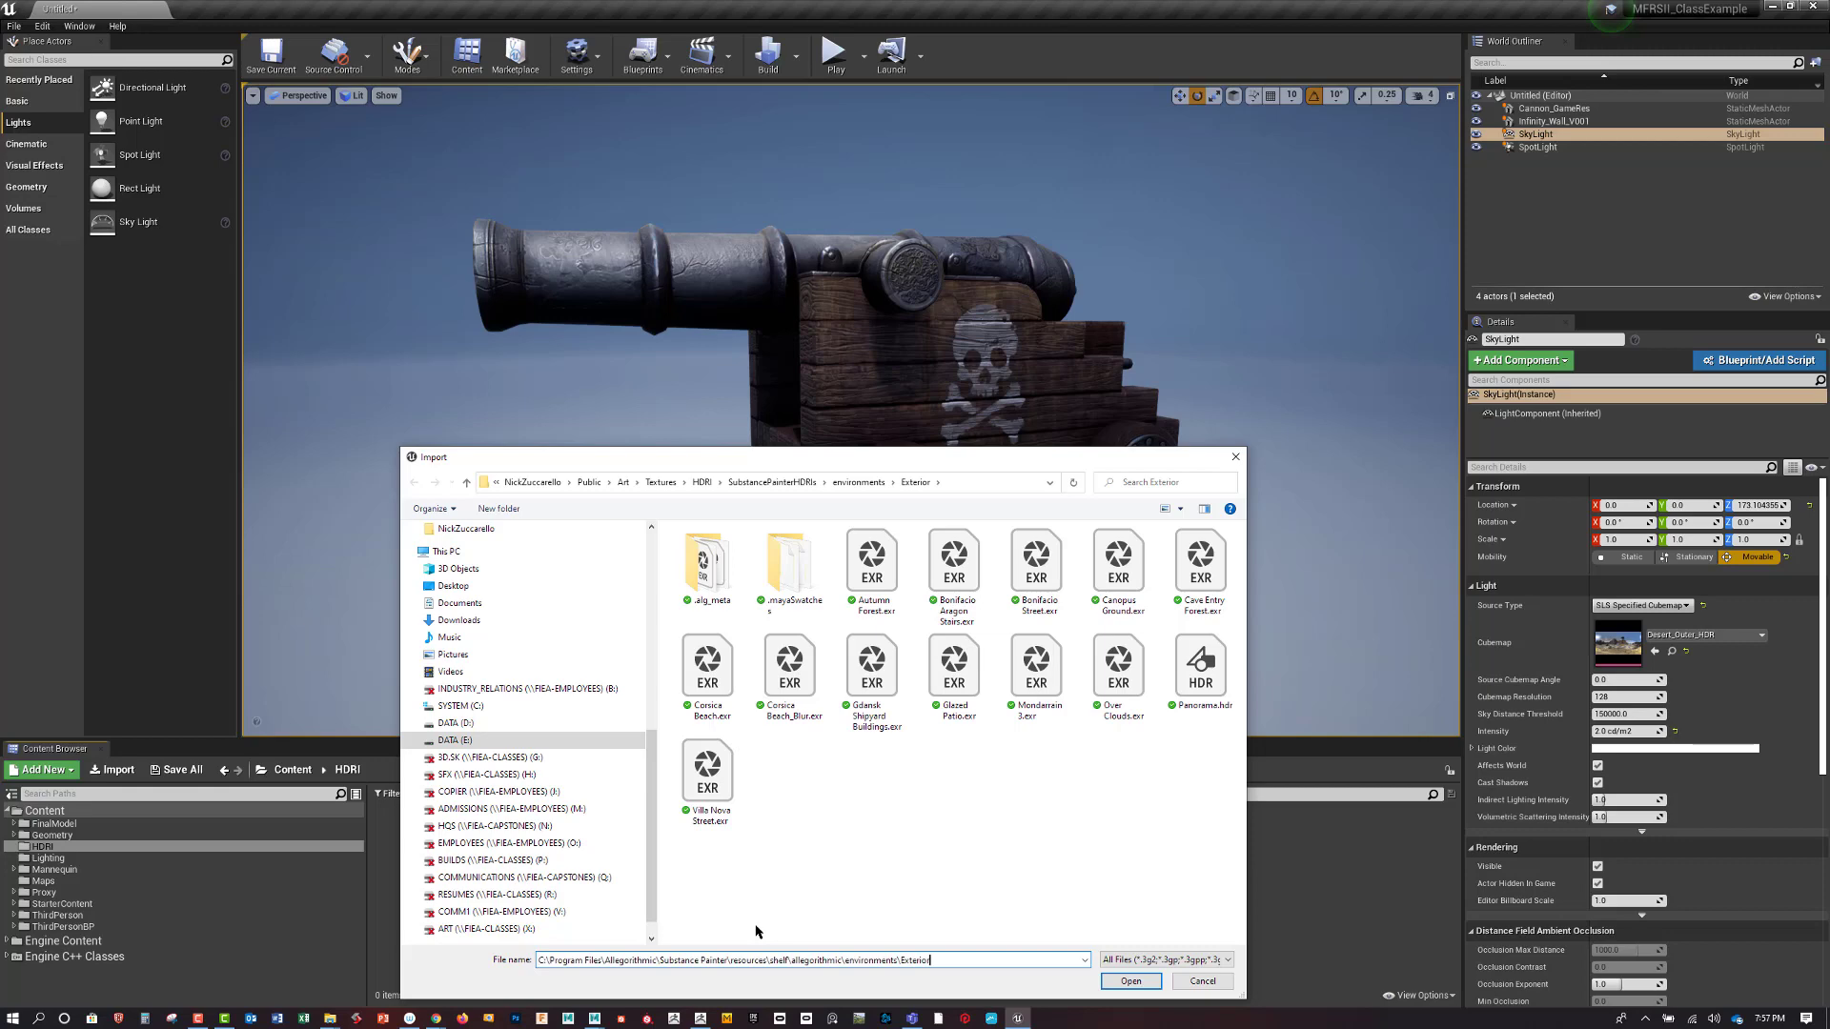
key(Return)
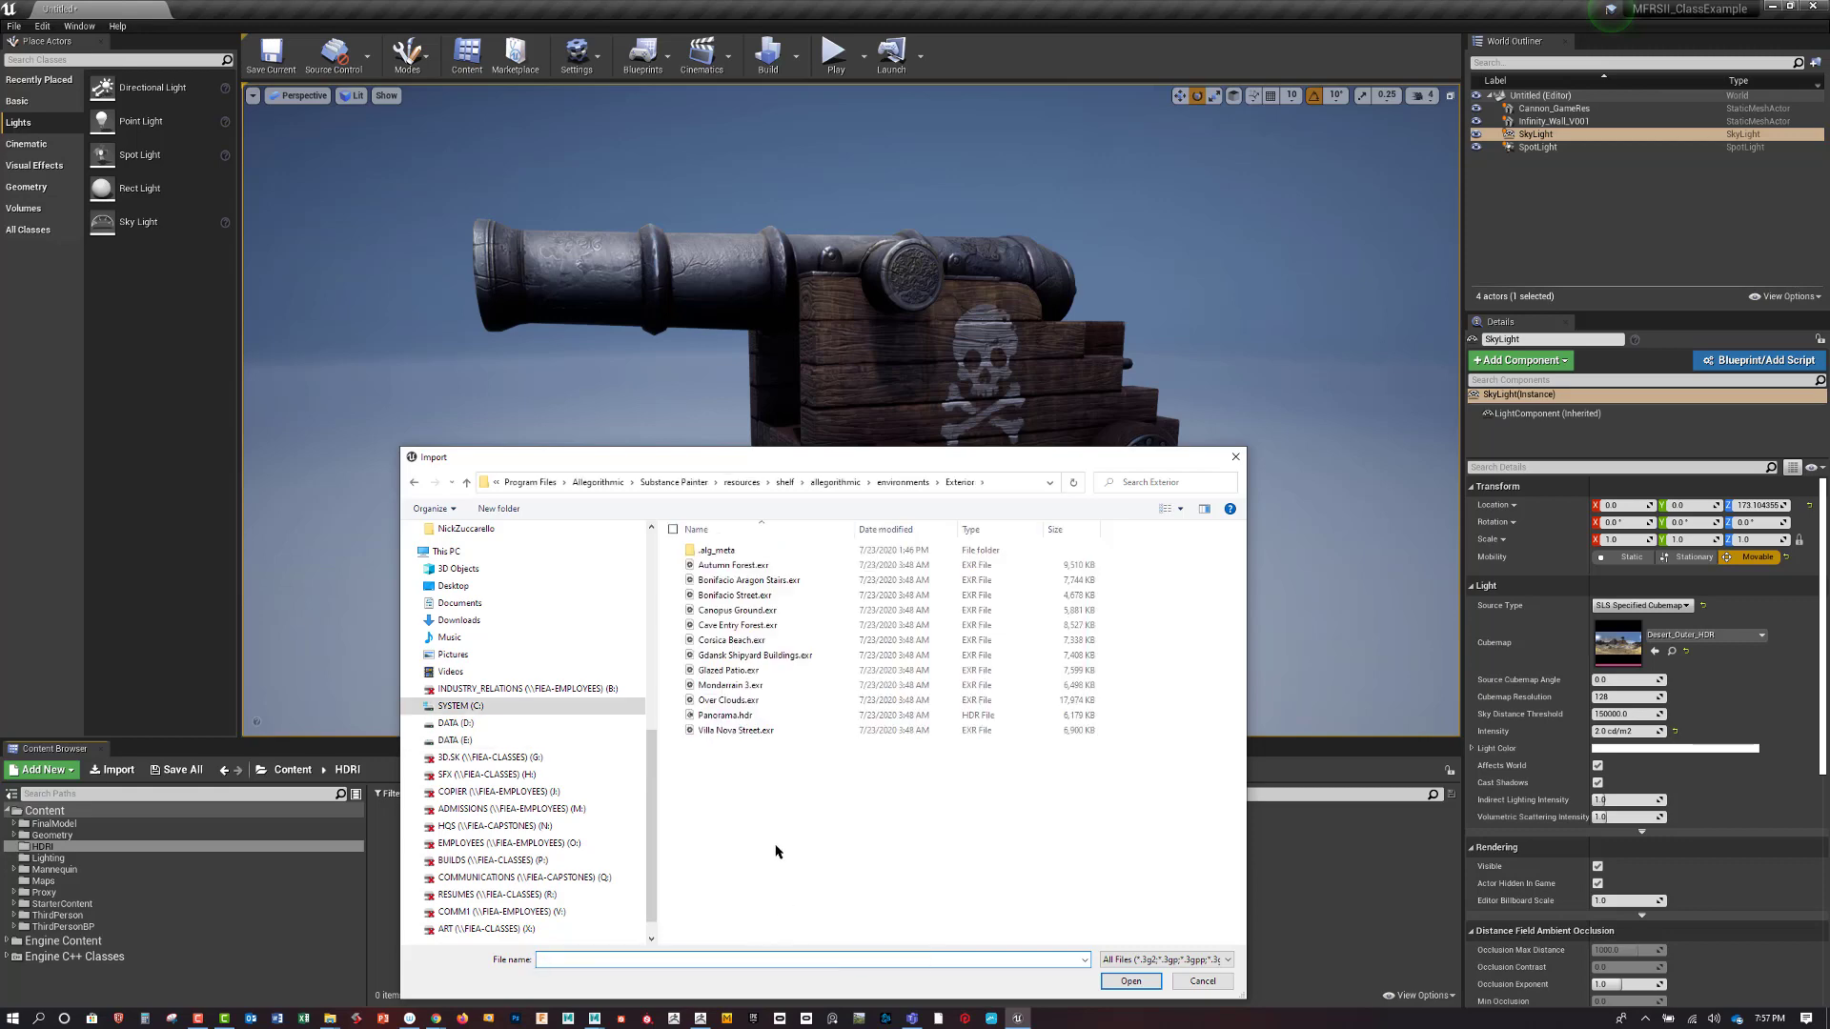
click(723, 717)
click(1130, 980)
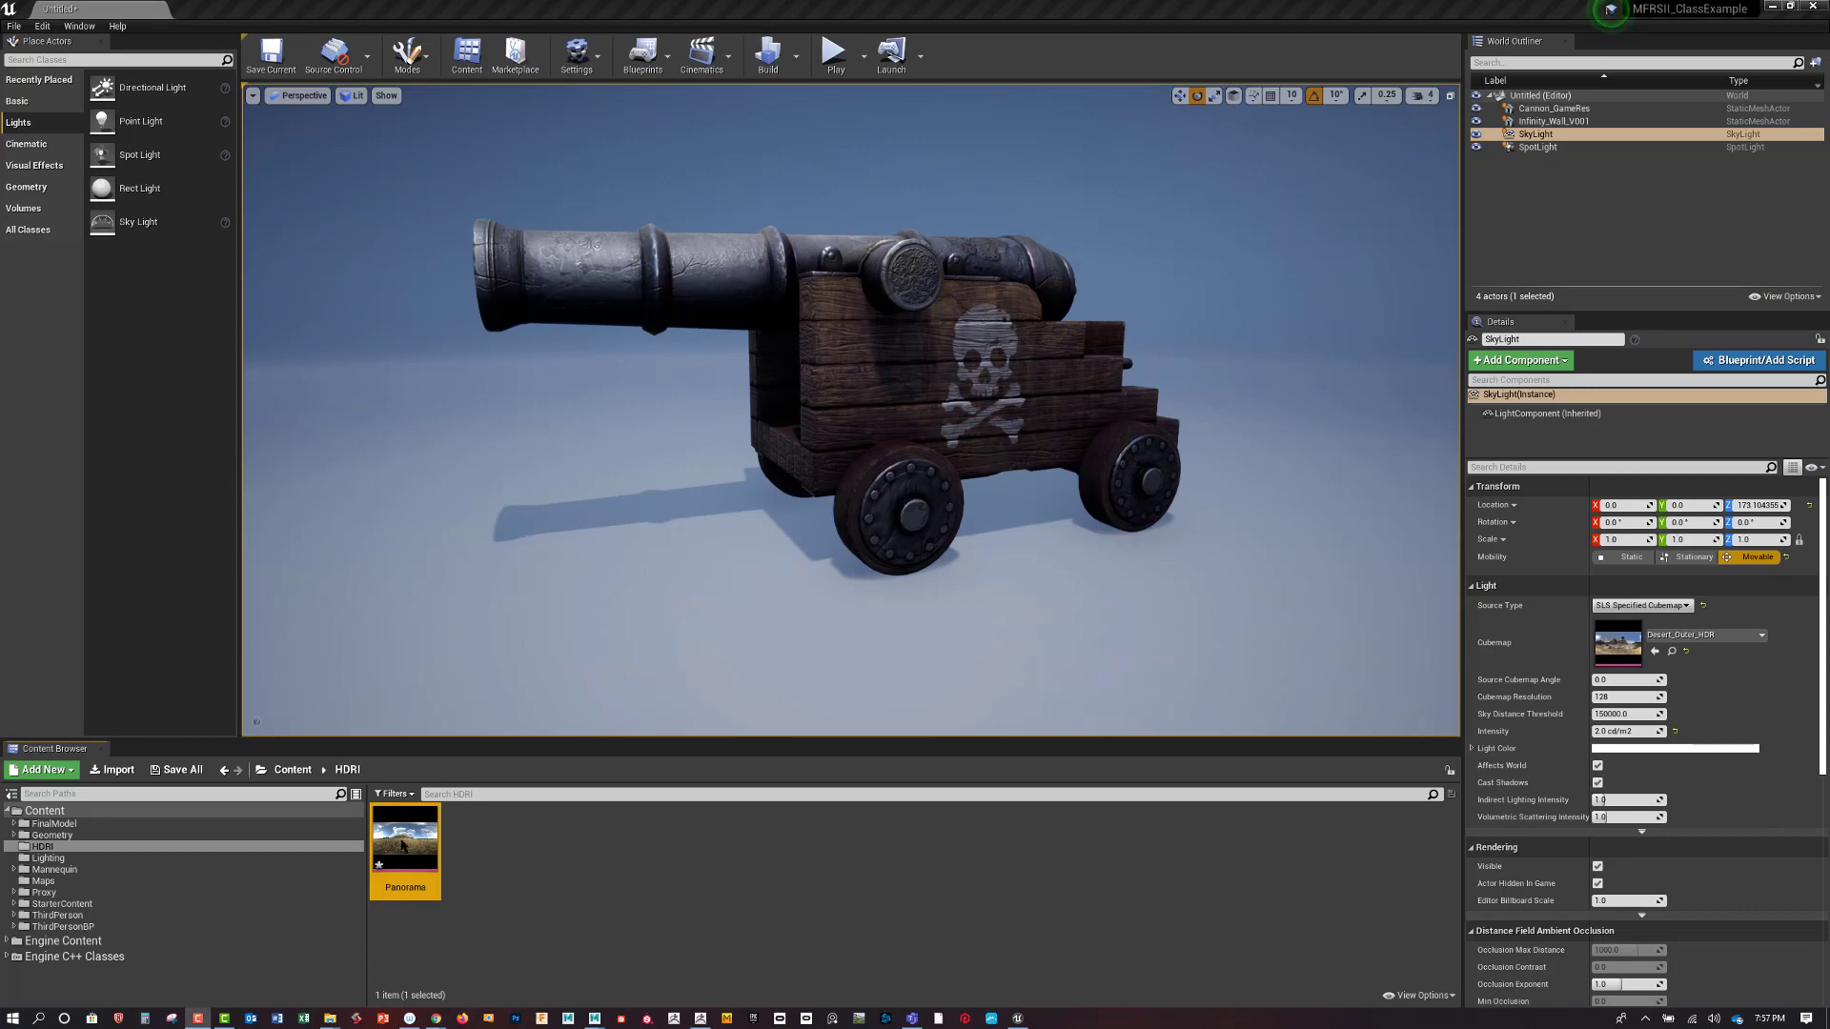
Open and save the imported Panorama texture, and assign it as the sky light's cubemap
double_click(402, 844)
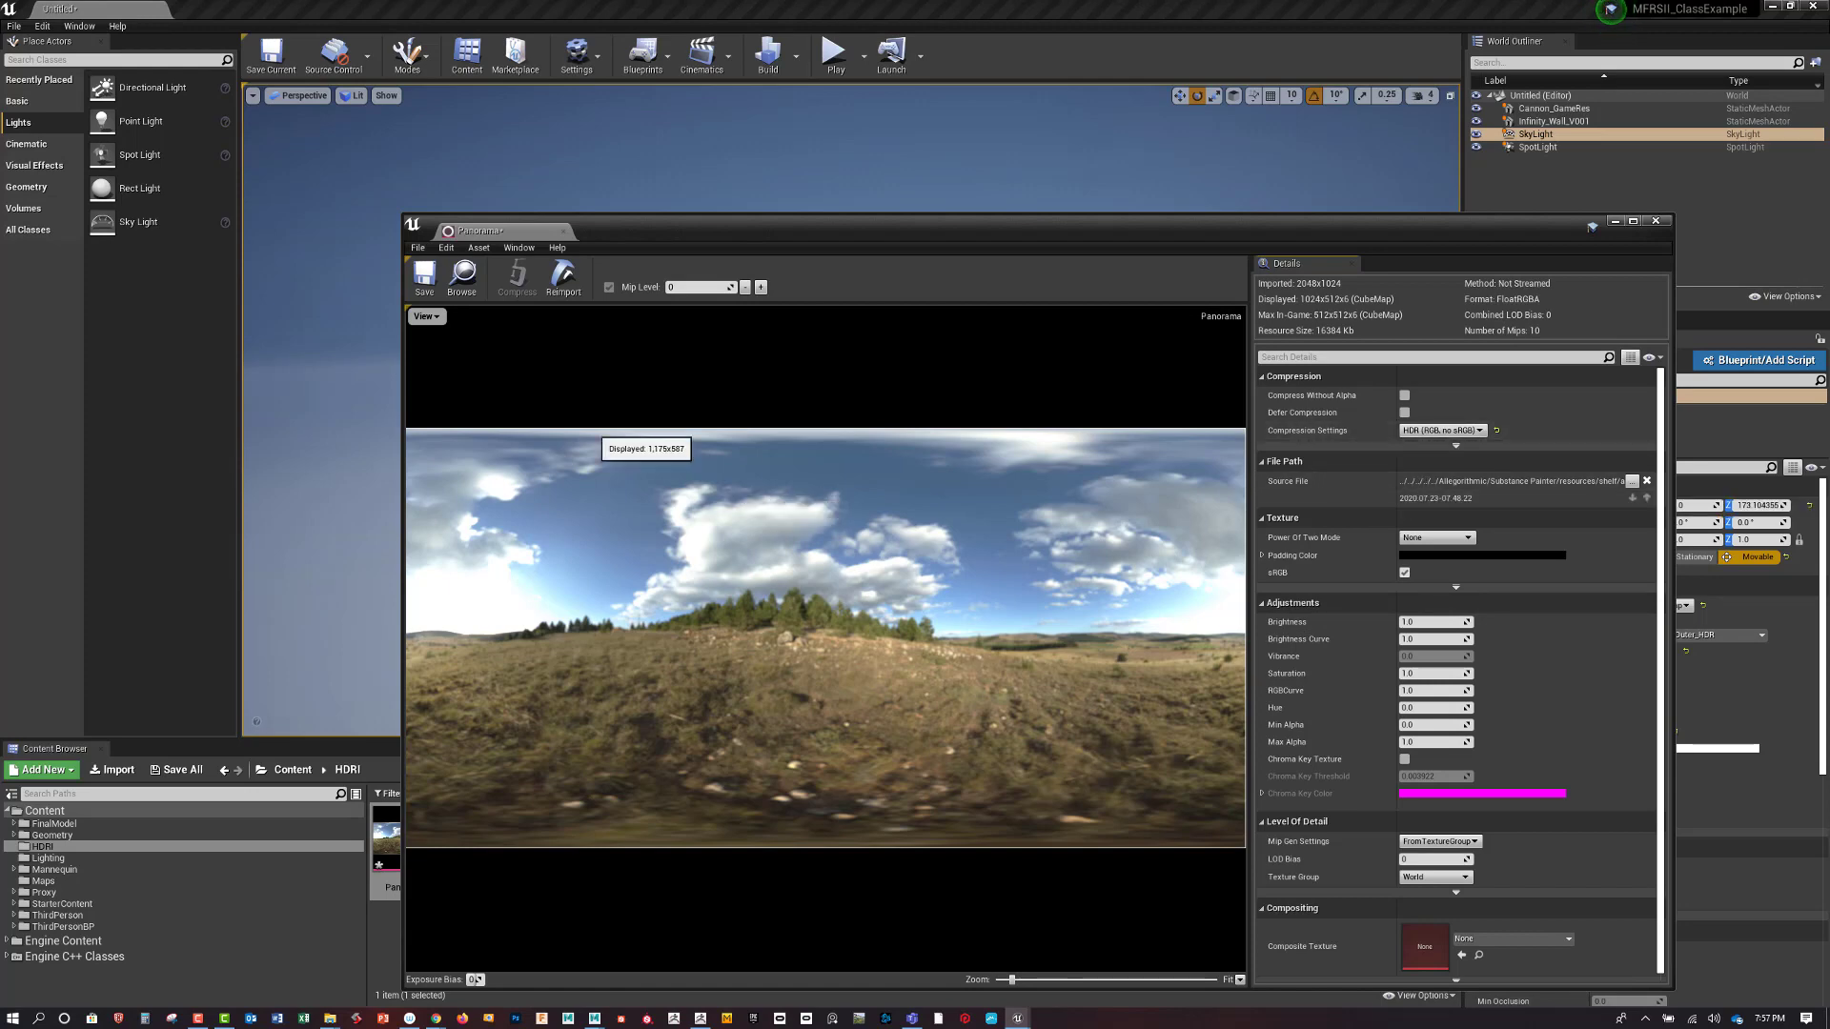
click(424, 278)
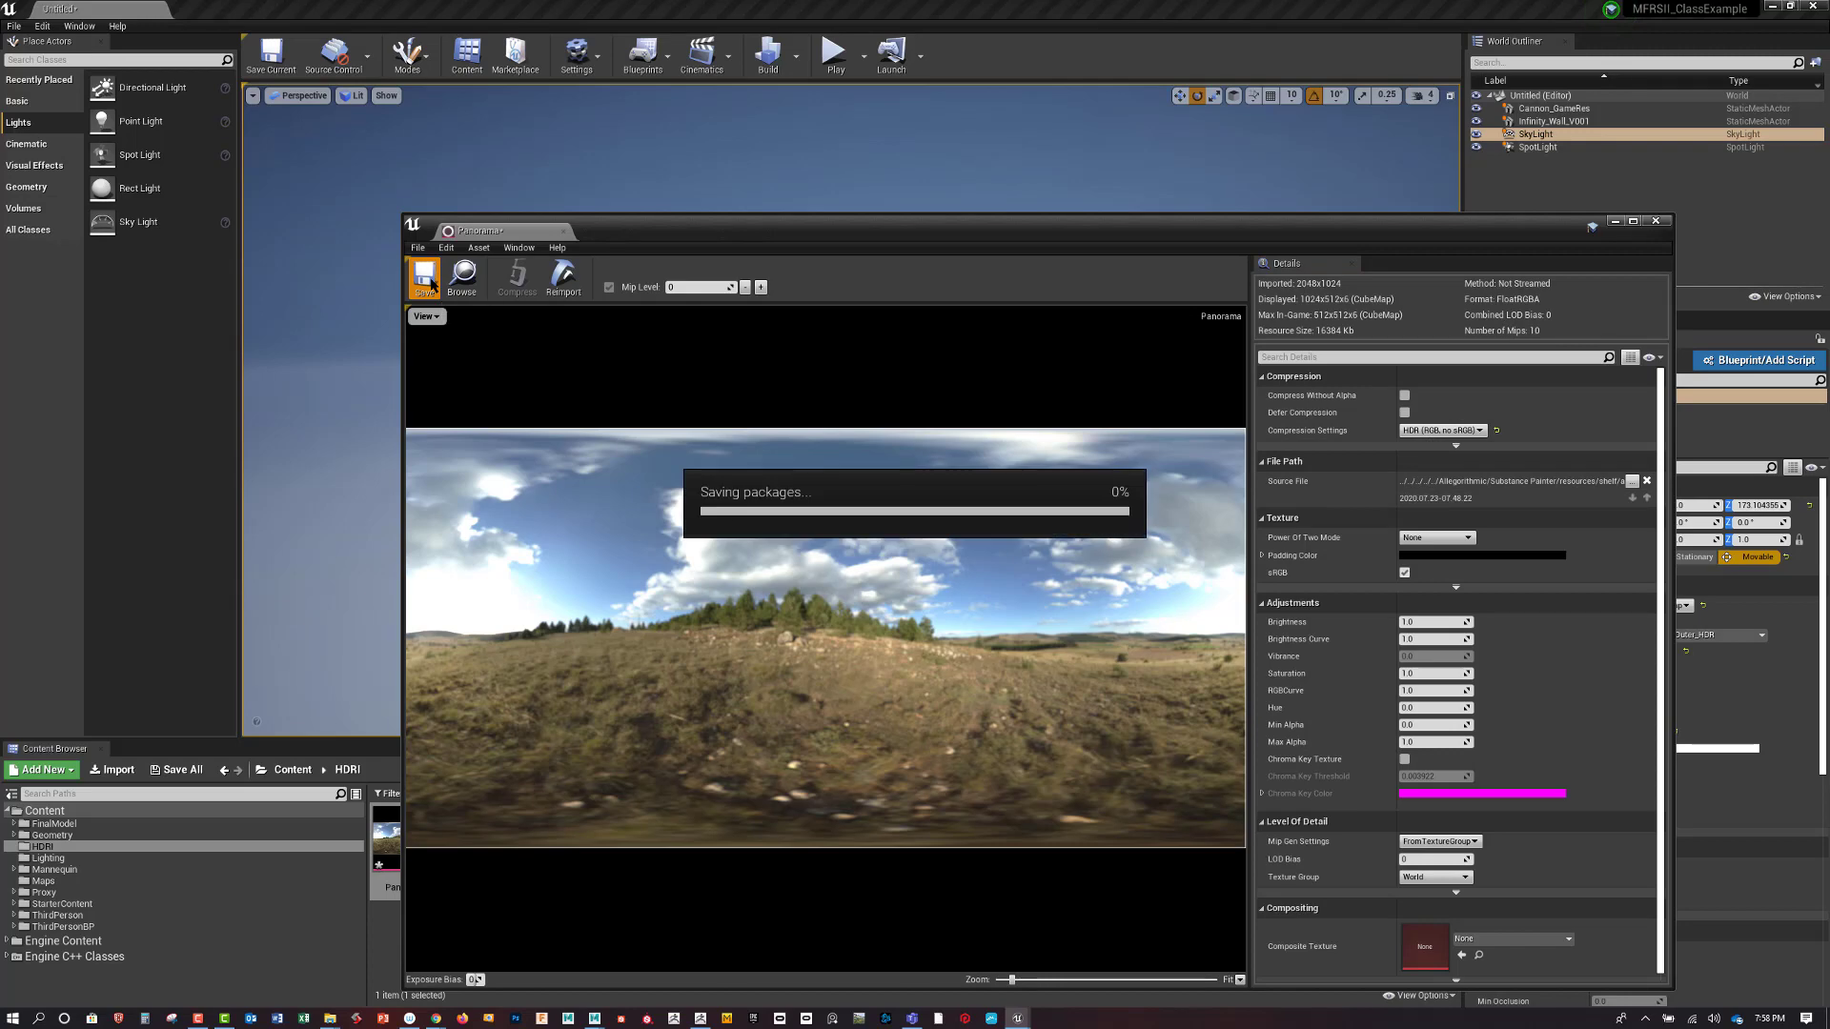
click(1655, 222)
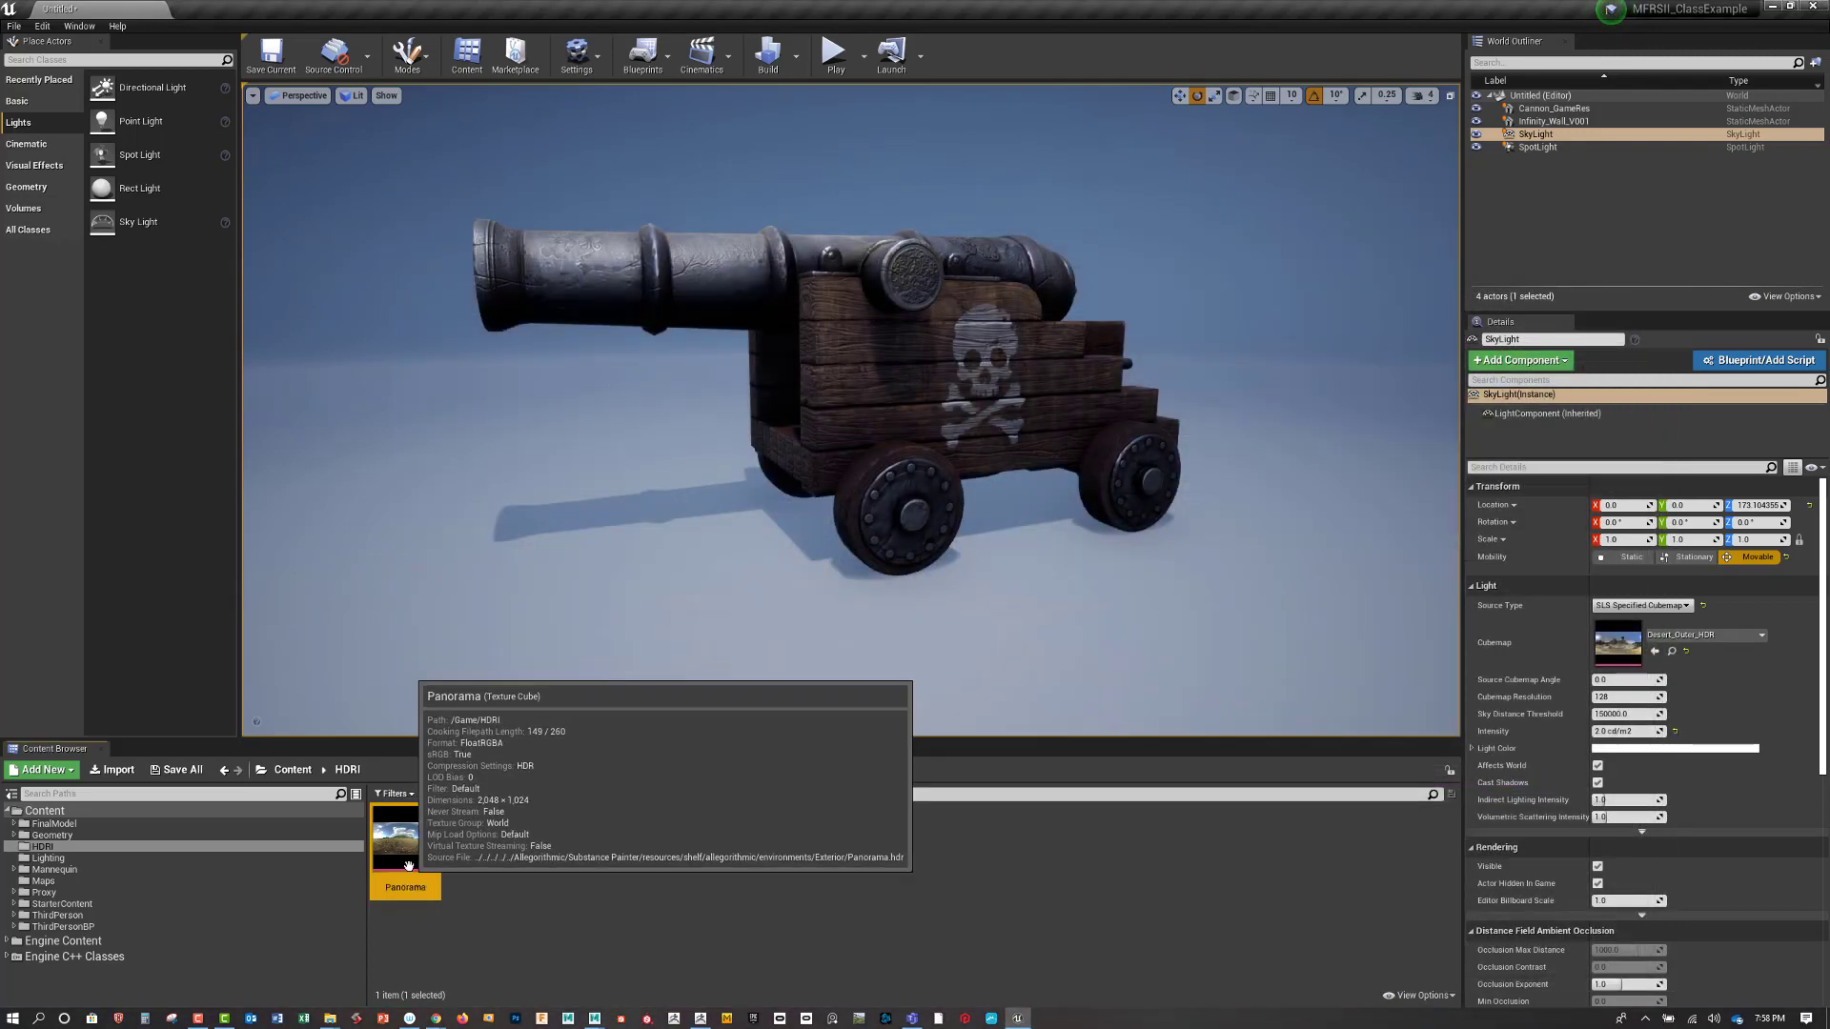
click(1655, 653)
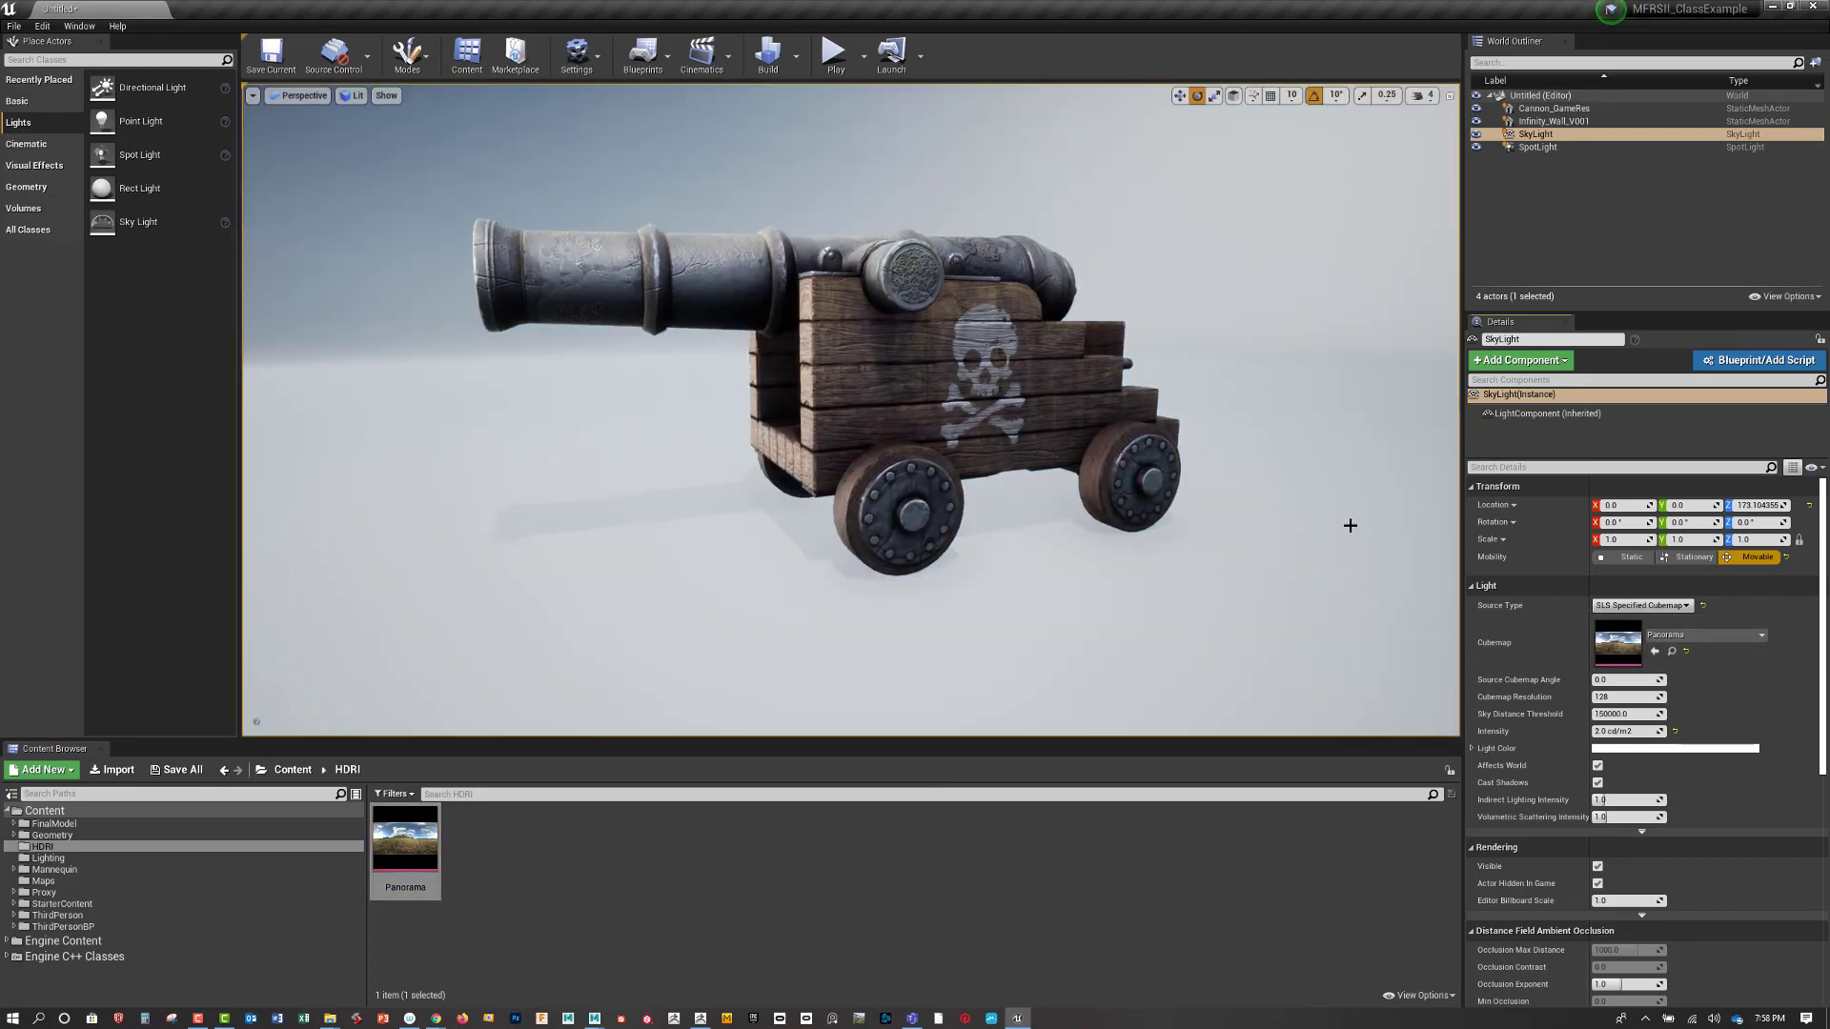
alt+drag(1350, 577, 1408, 617)
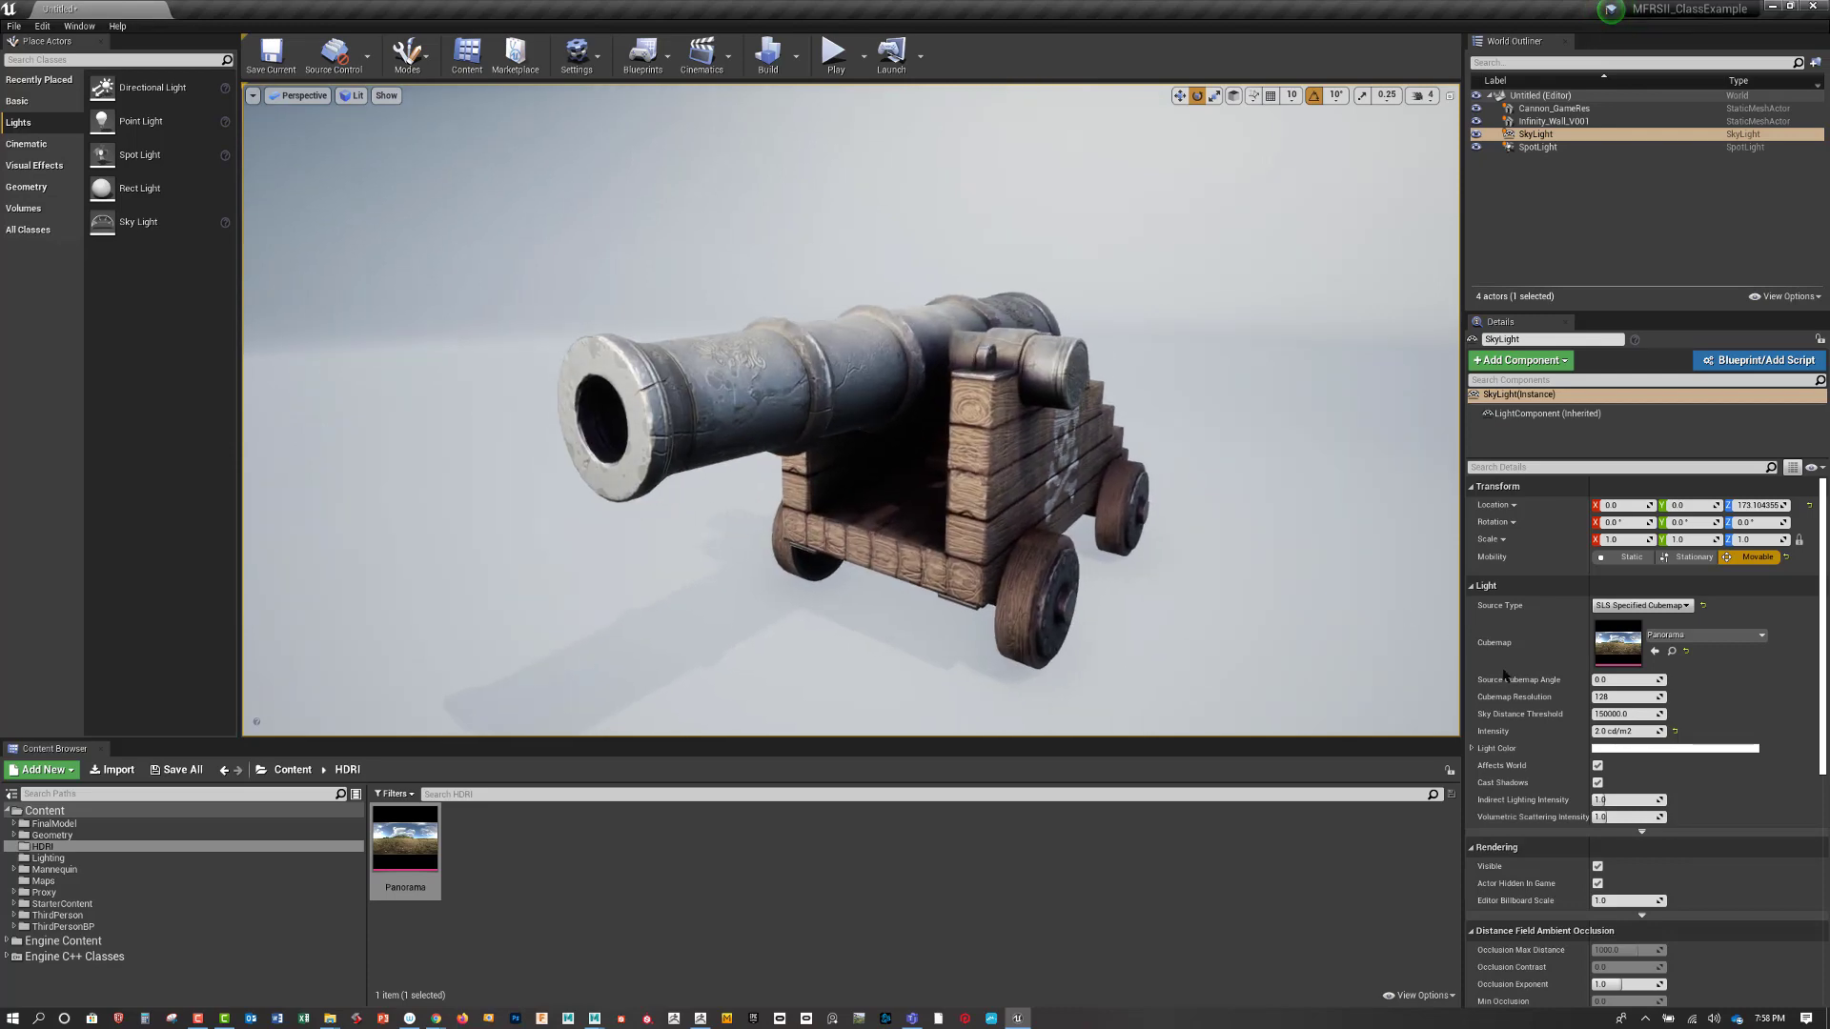
Set the sky light's intensity to 1 cd/m2 and inspect the cannon's lighting from its other side
click(1630, 730)
text(1)
key(Return)
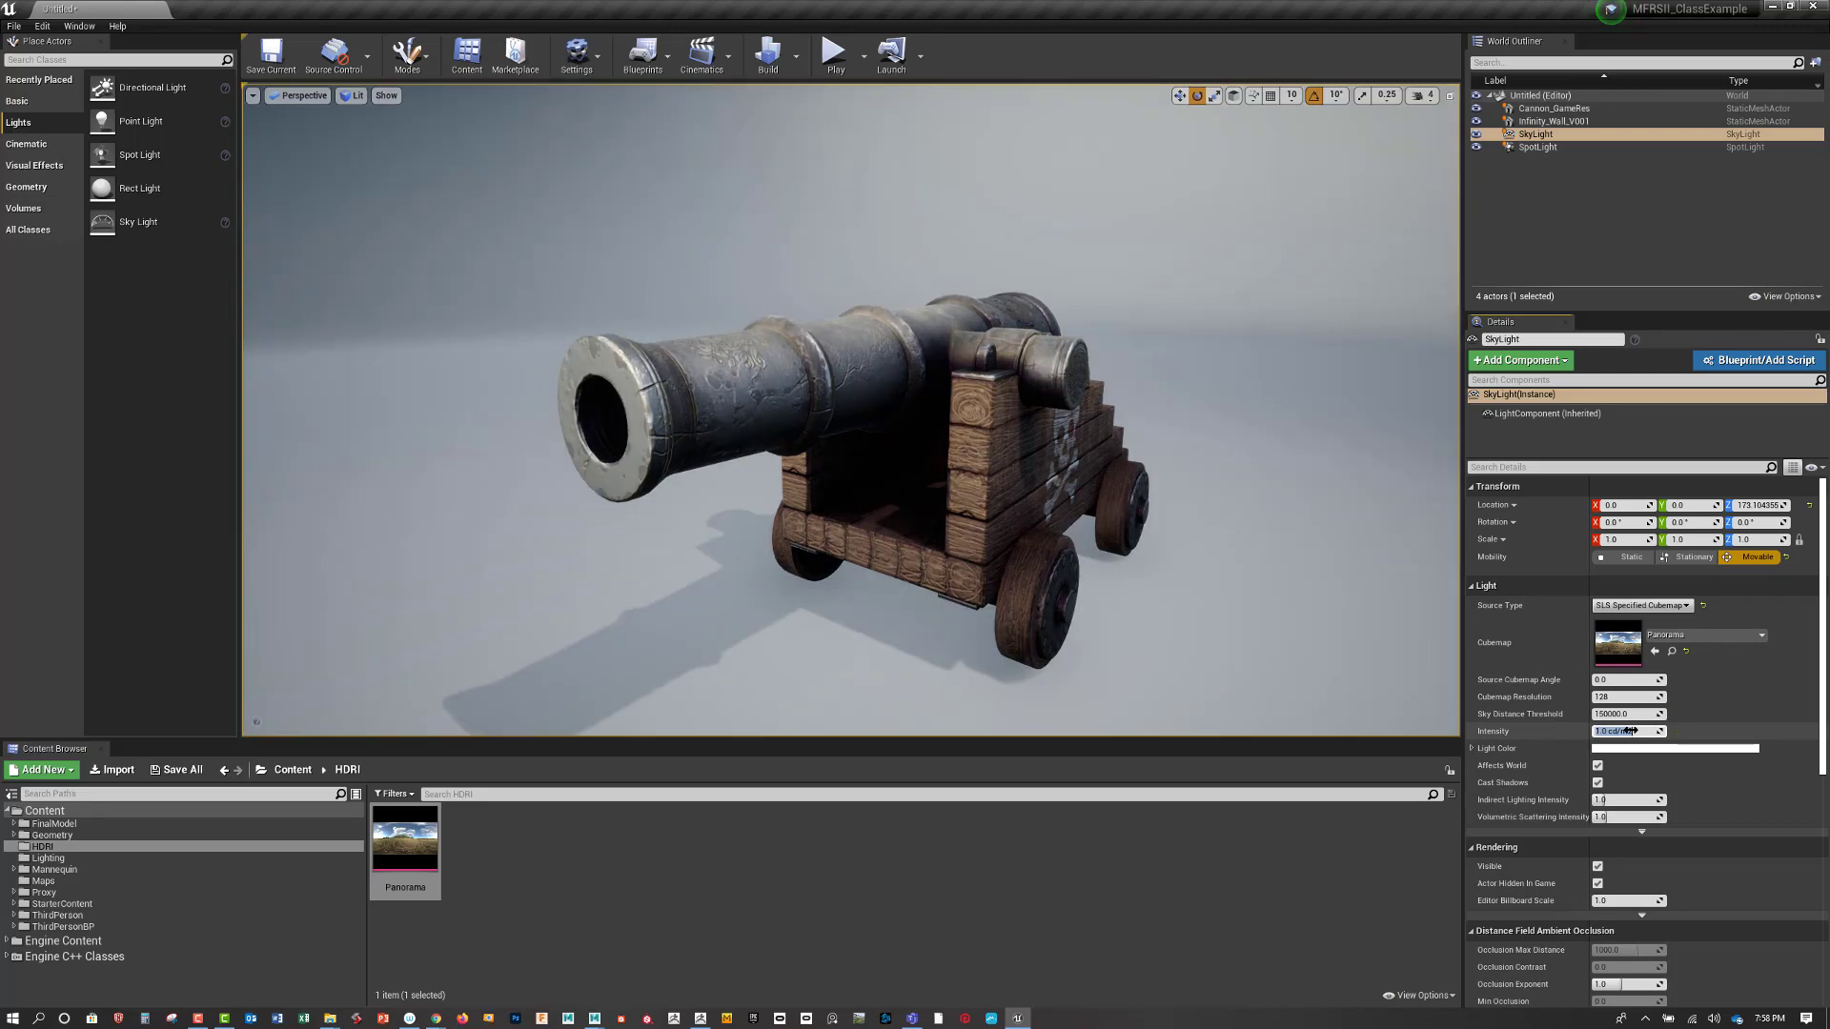
mouse_move(1128, 551)
alt+mouse_down()
mouse_move(915, 547)
mouse_move(1210, 562)
mouse_move(1115, 553)
alt+mouse_up()
right_drag(1115, 550, 1306, 632)
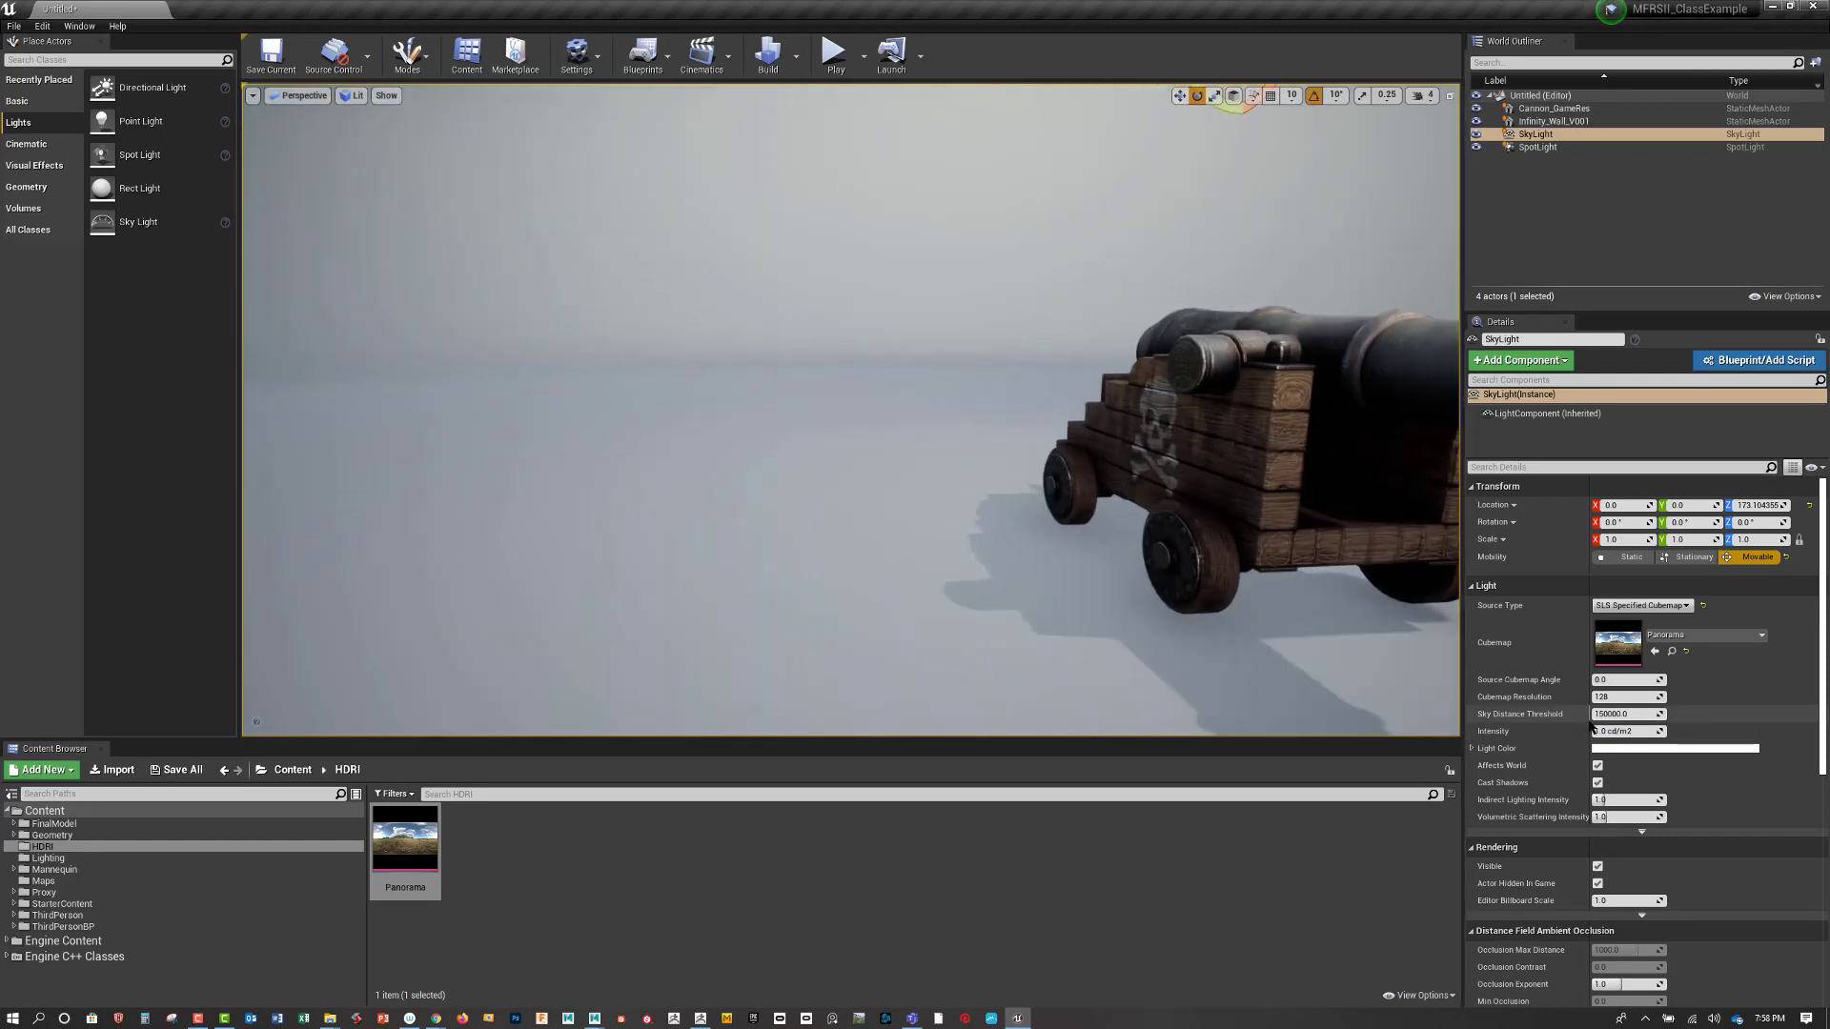
Set the sky light's intensity to 0.8 cd/m2
click(1621, 731)
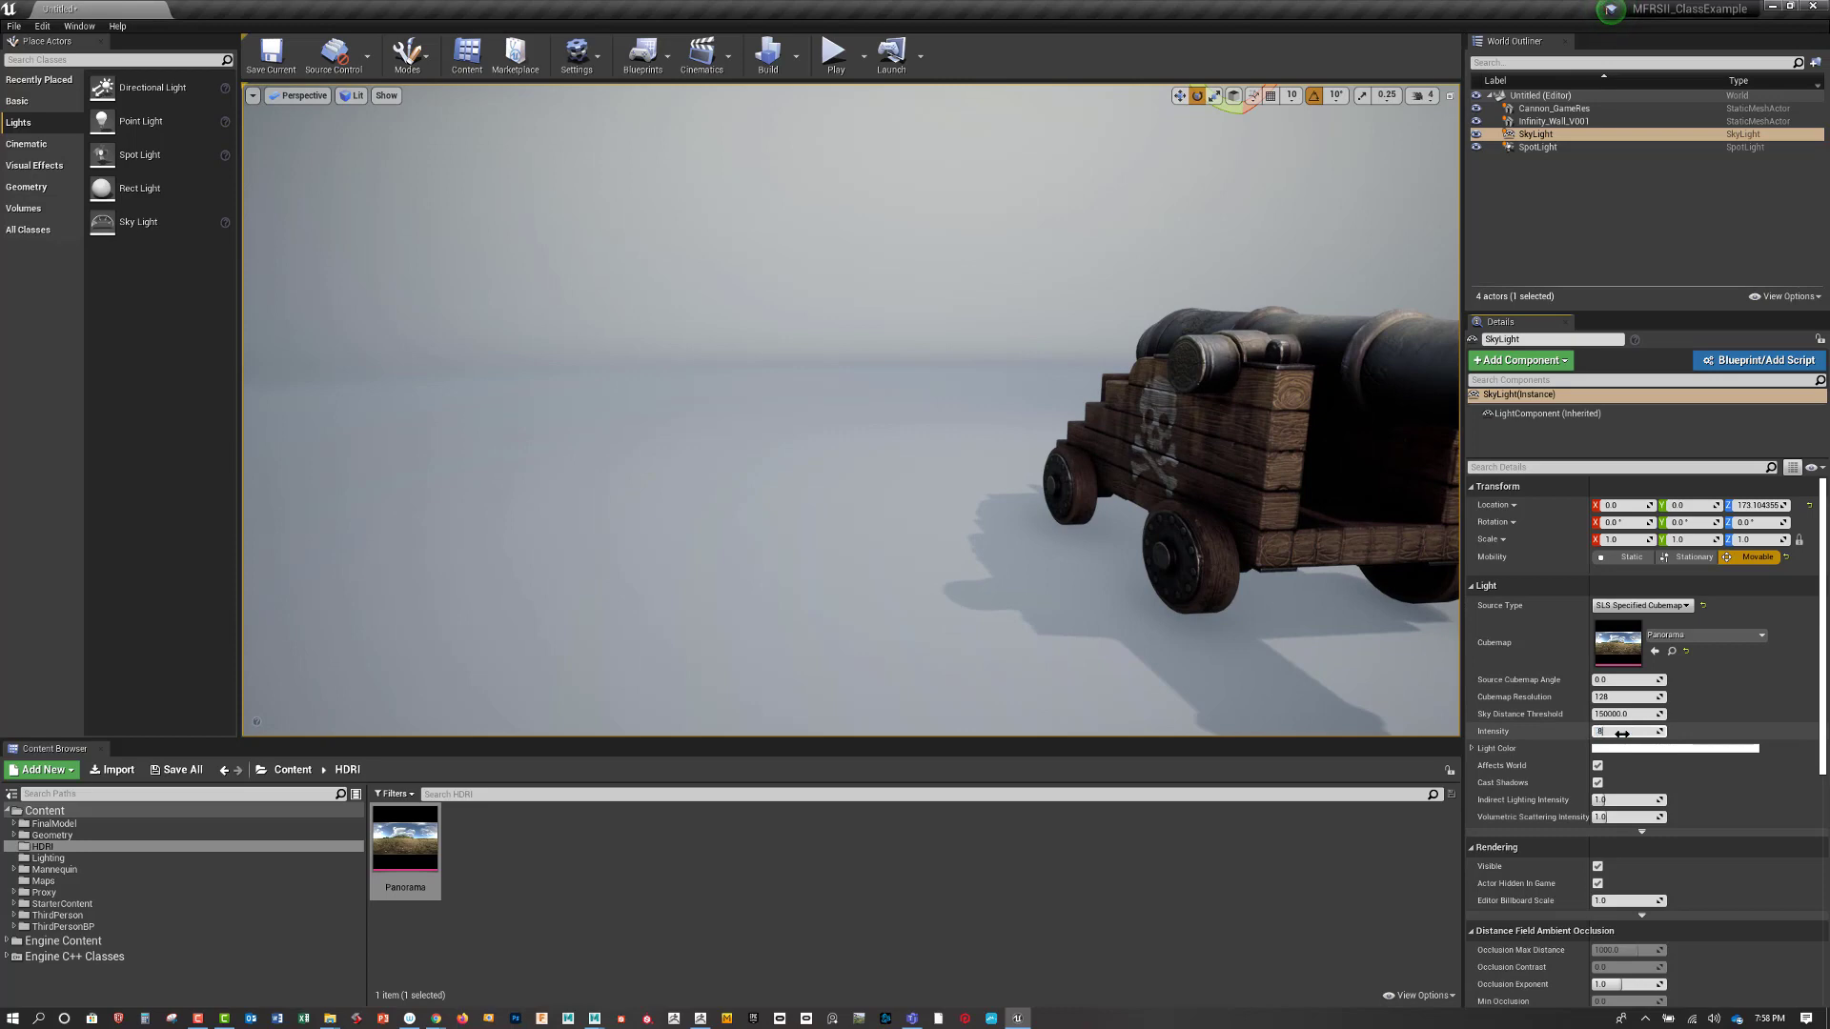
text(0.8)
key(Return)
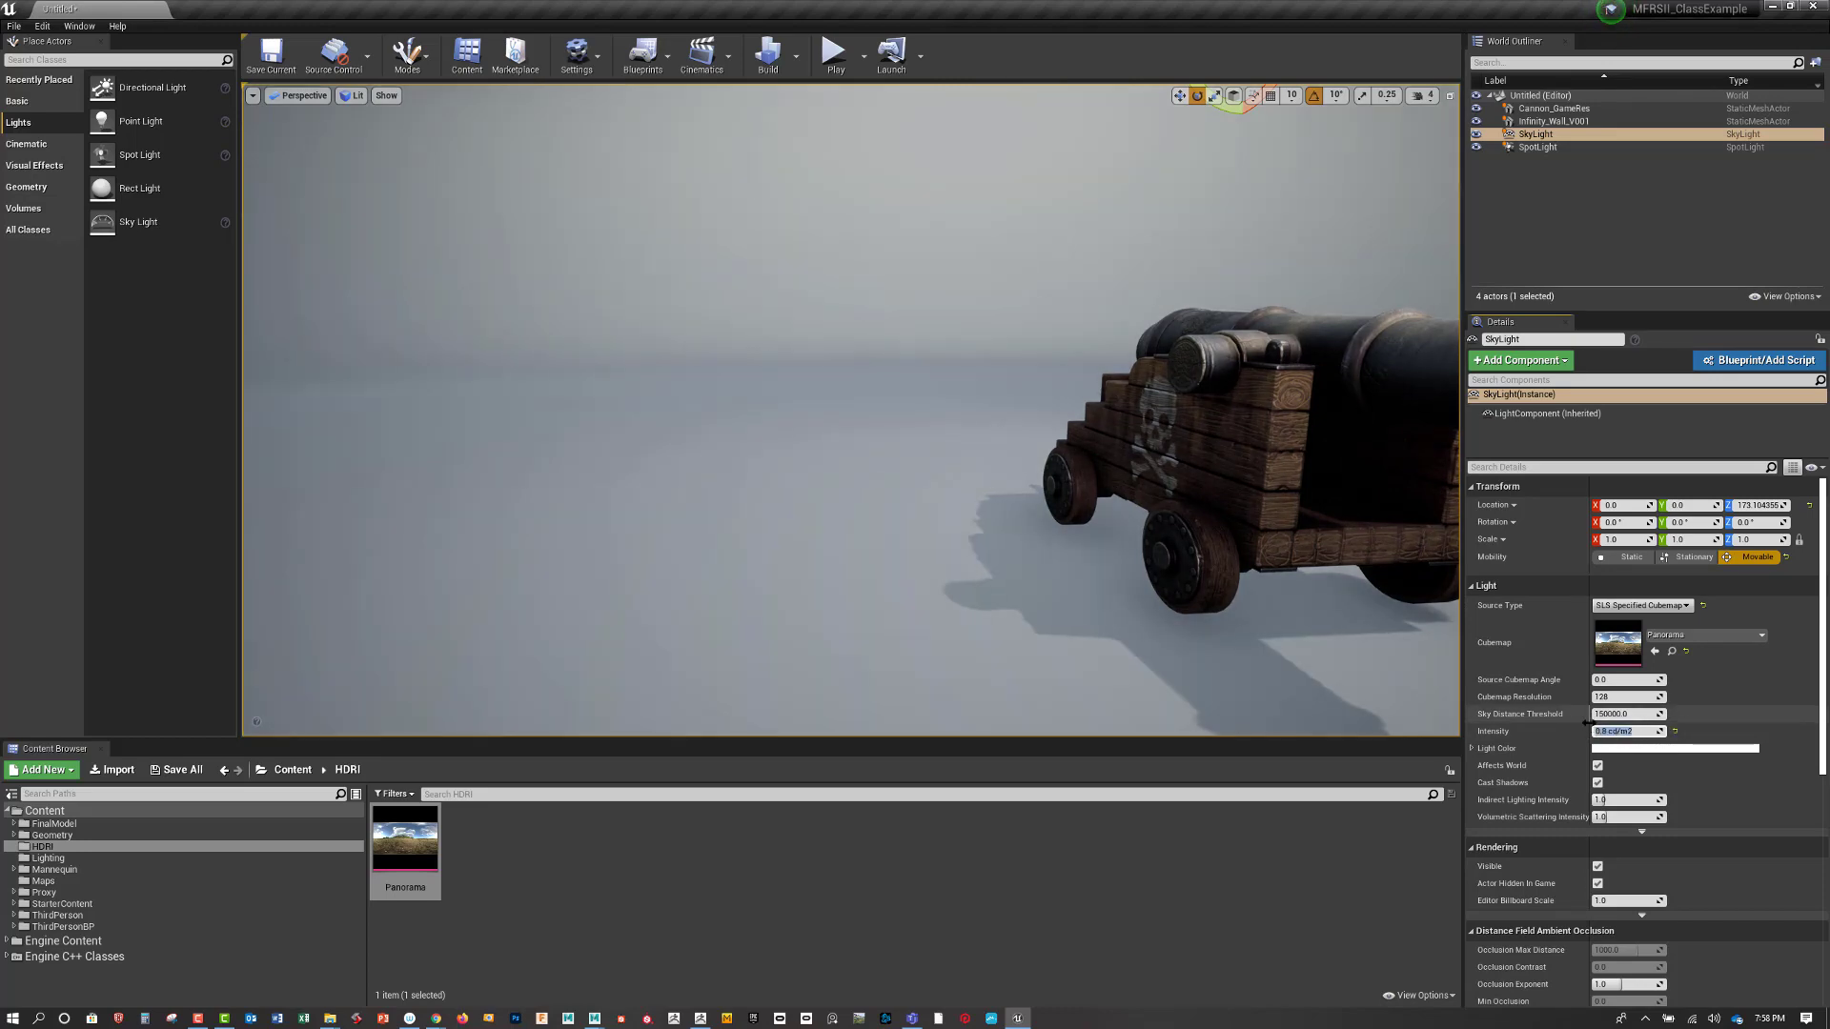
Add a point light beside the cannon's rear wheel, moving it to about X 86.6 and Z 24.1
right_drag(1036, 404, 1038, 457)
mouse_move(1069, 532)
right_down()
mouse_move(1043, 535)
mouse_move(1062, 532)
right_up()
right_drag(875, 505, 852, 505)
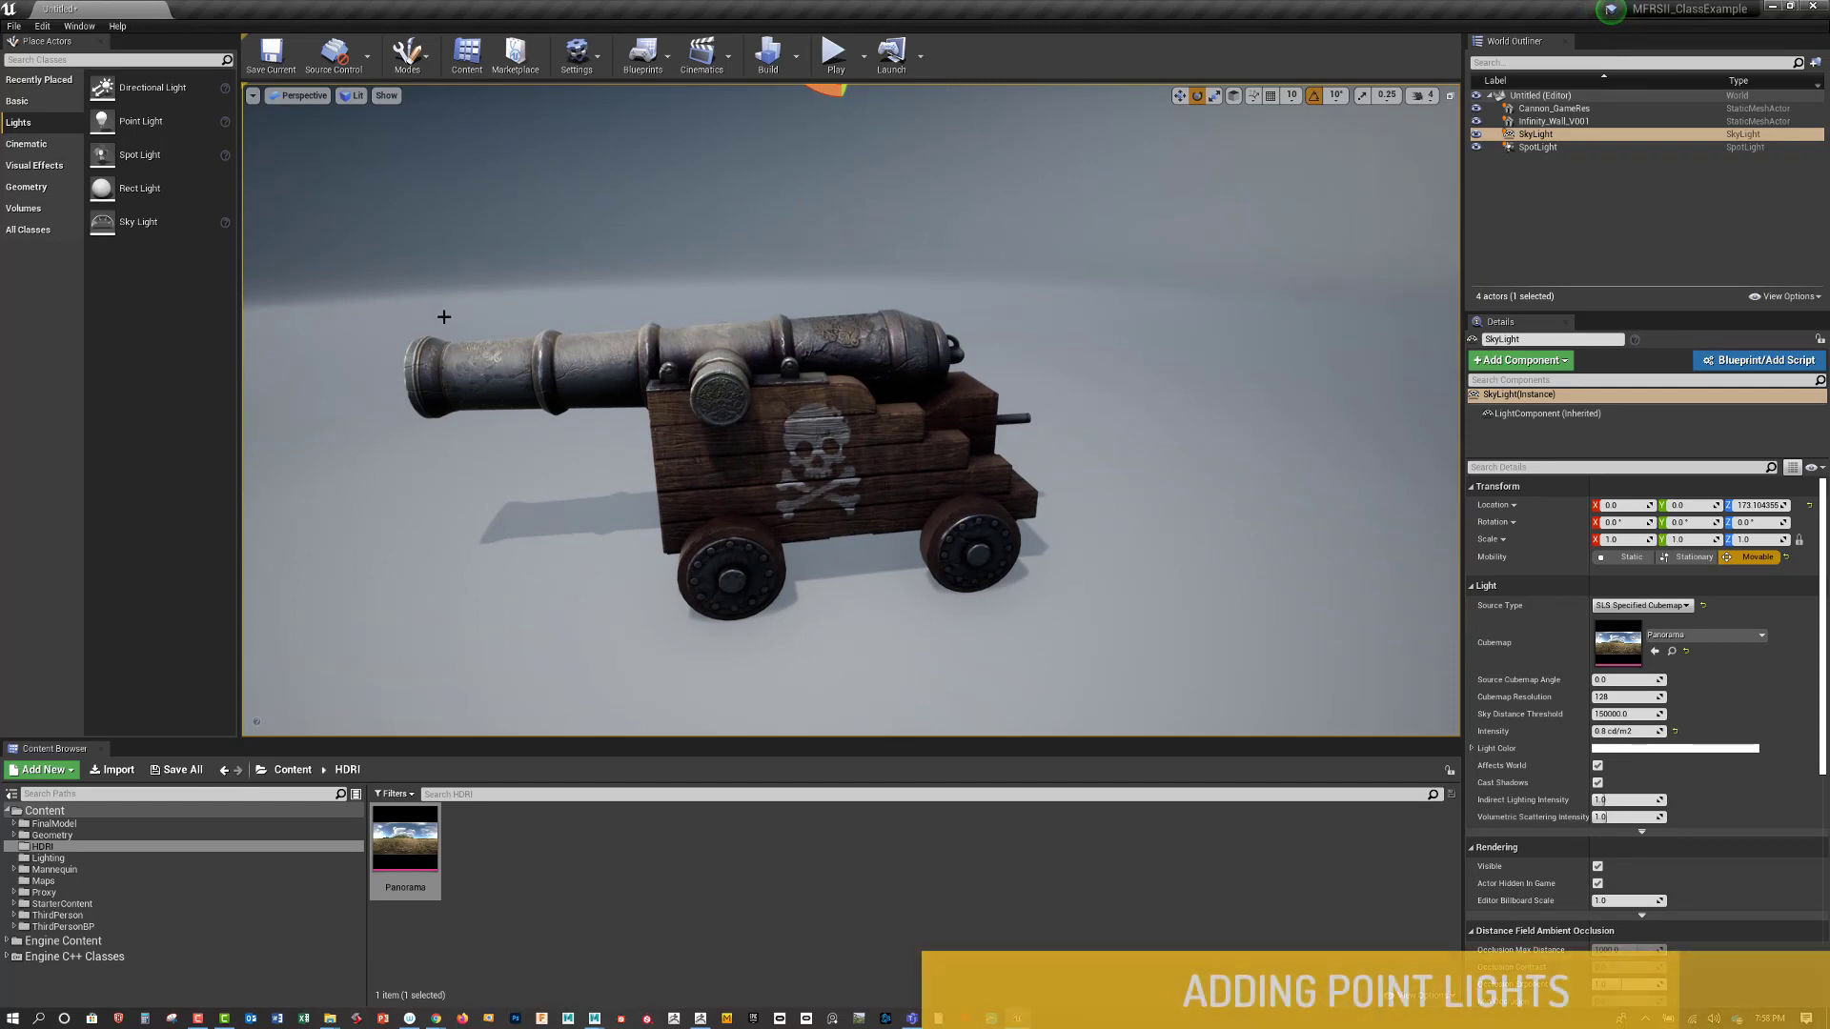
drag(141, 121, 843, 625)
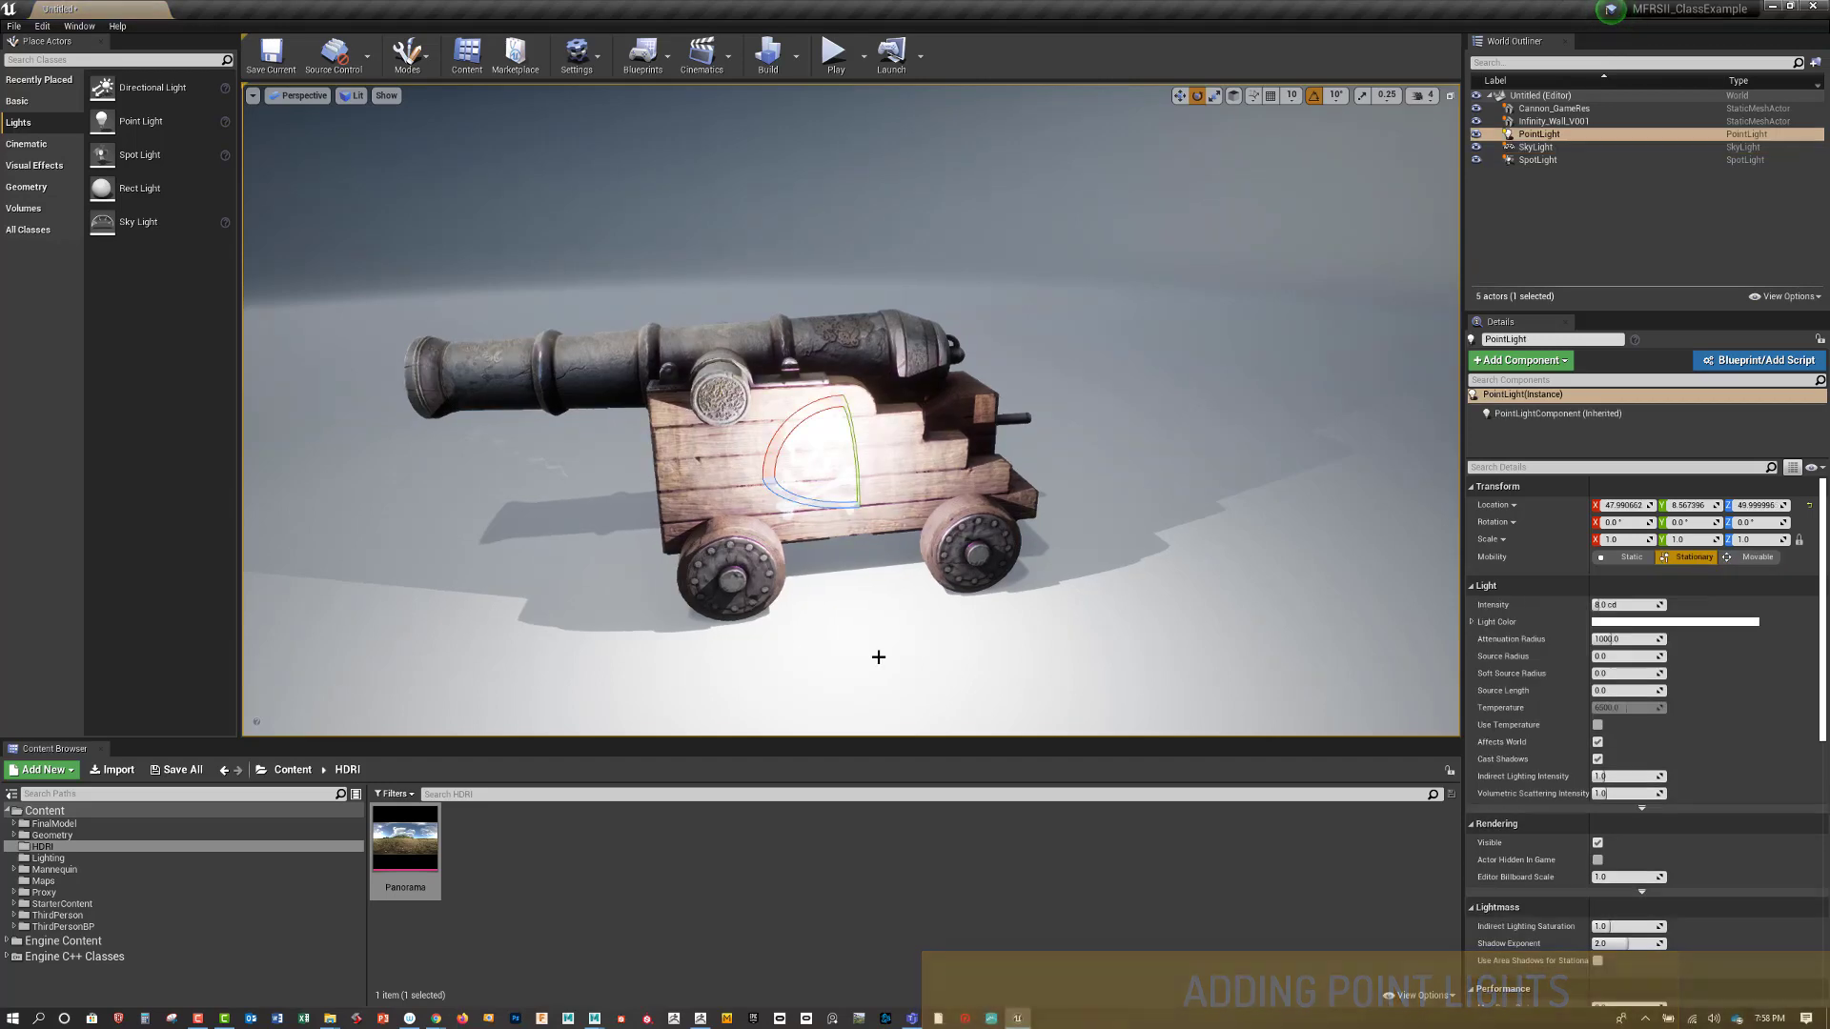
right_drag(905, 585, 996, 579)
key(a)
key(w)
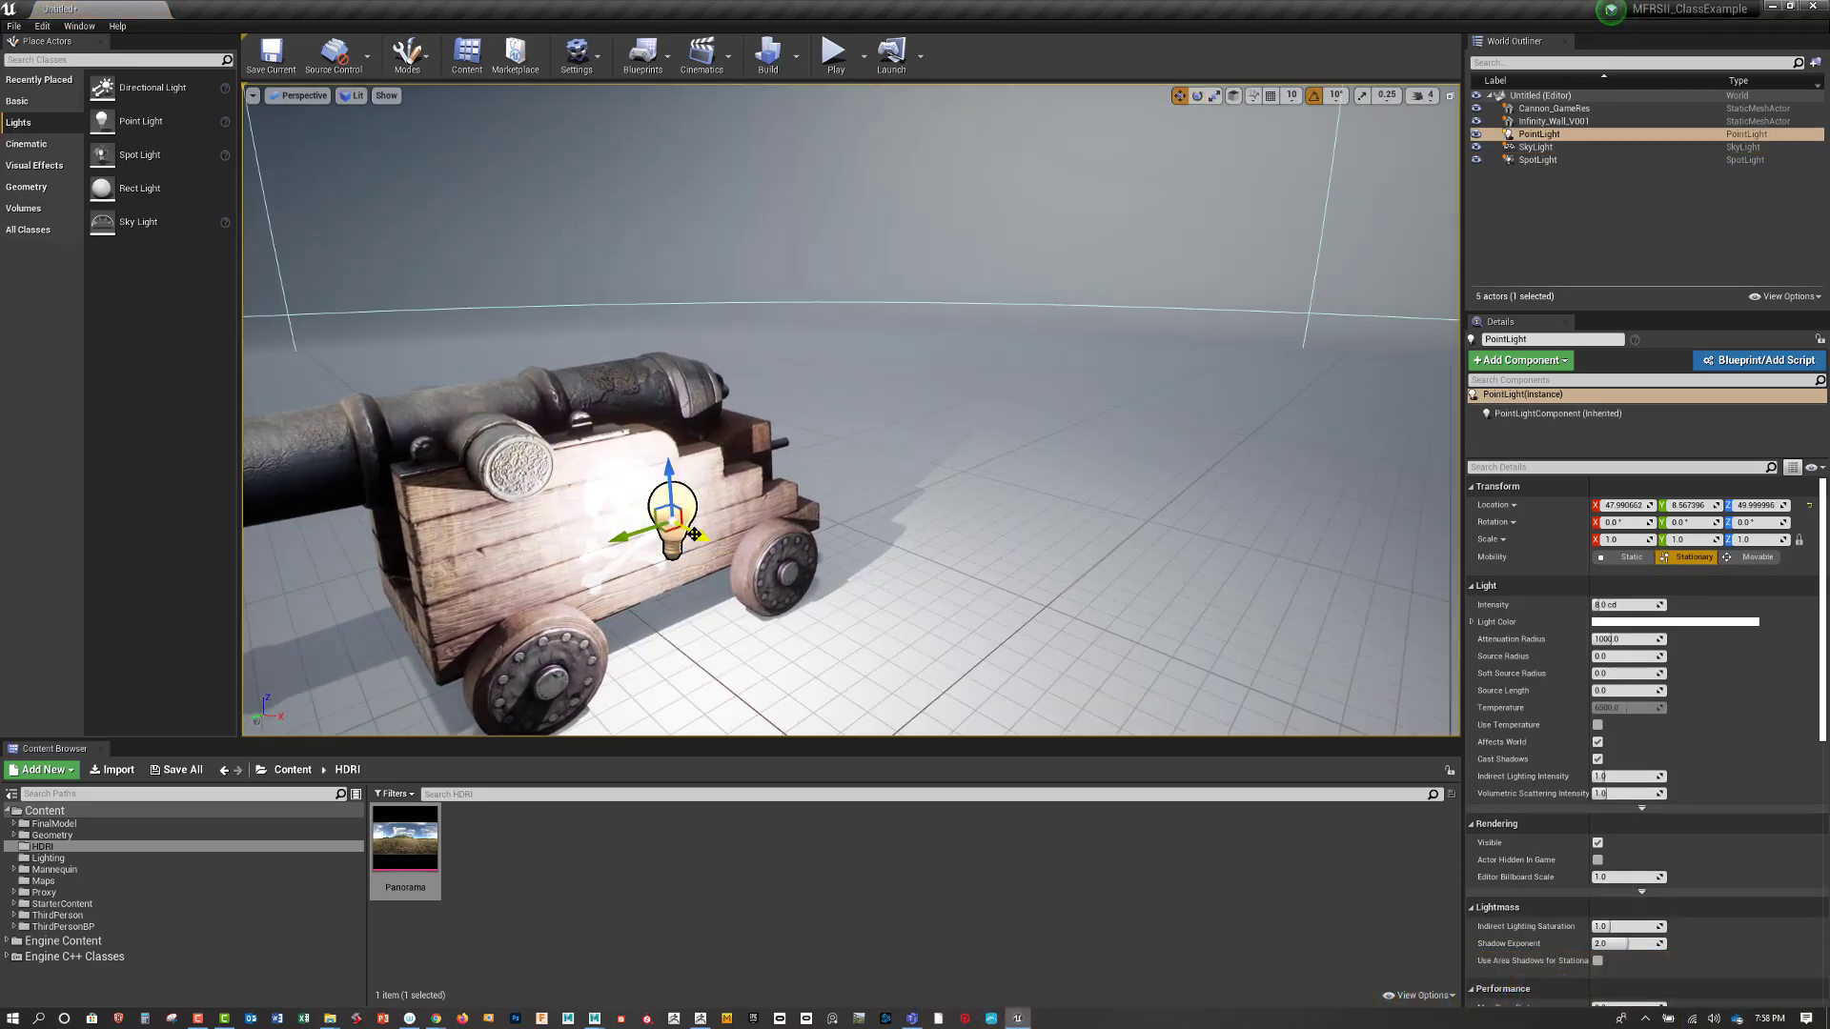
drag(710, 545, 805, 592)
drag(767, 520, 775, 562)
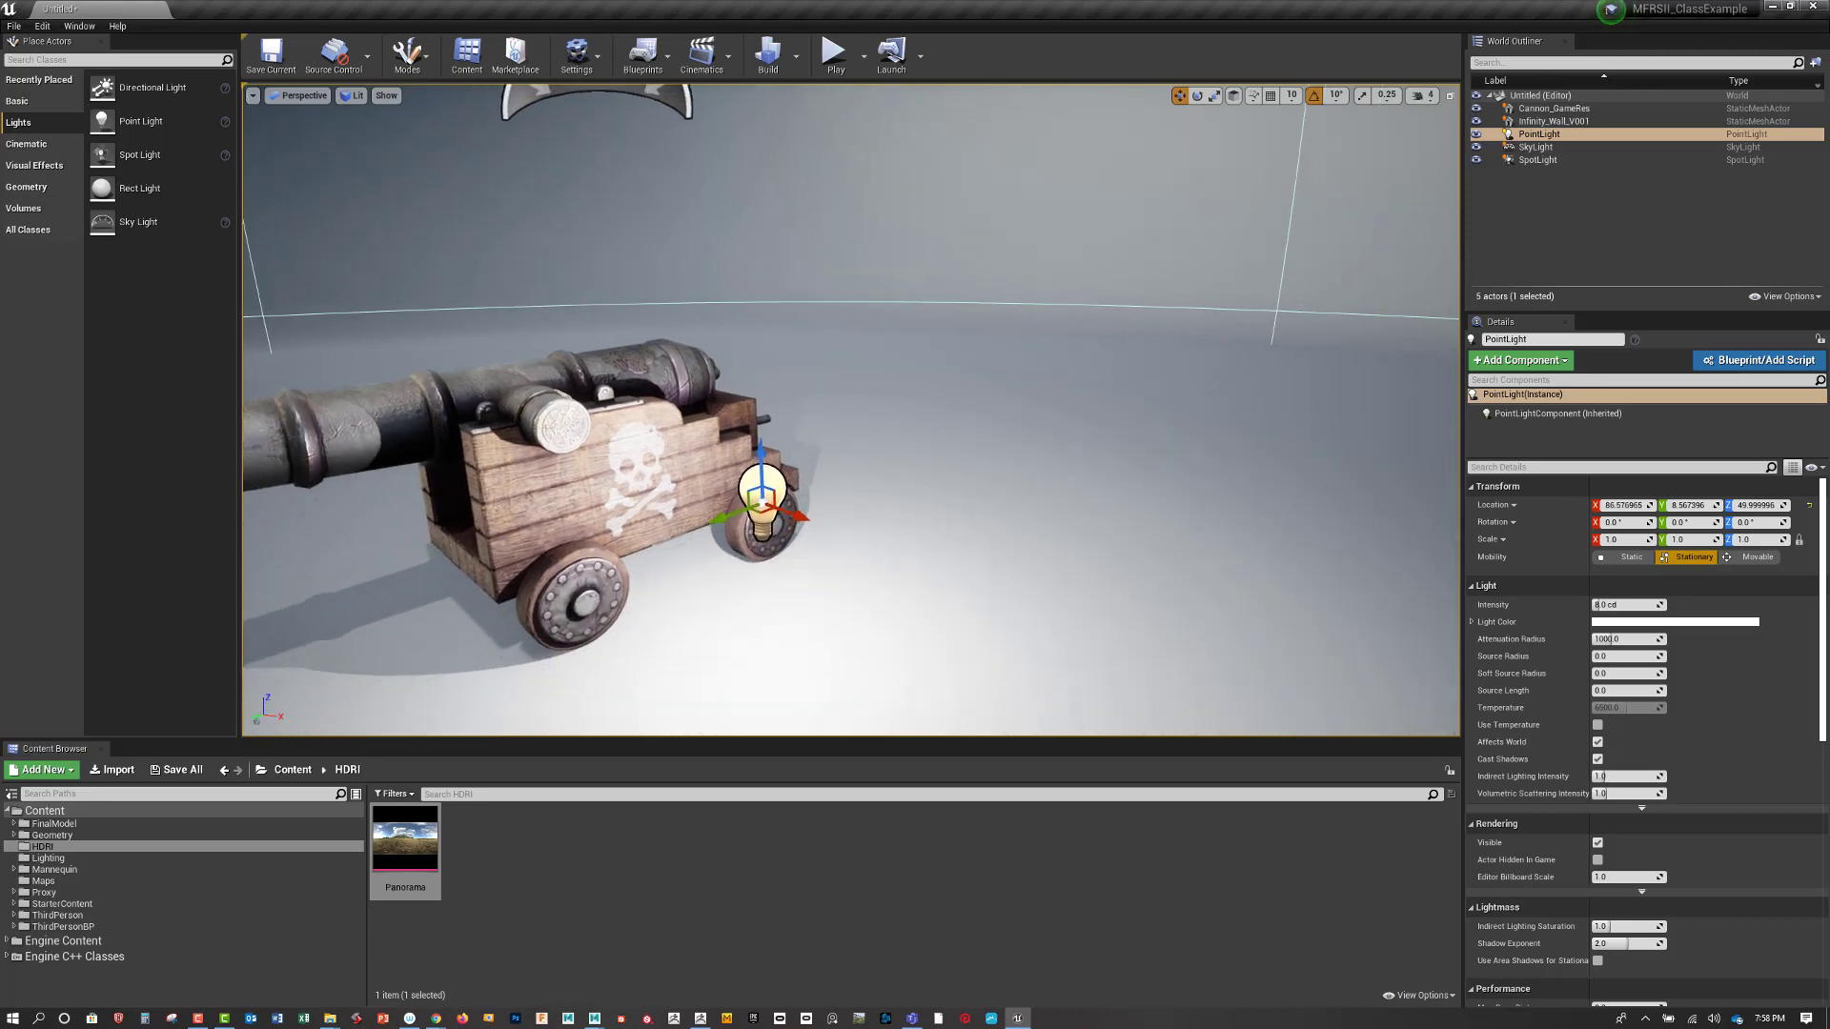
drag(761, 465, 736, 535)
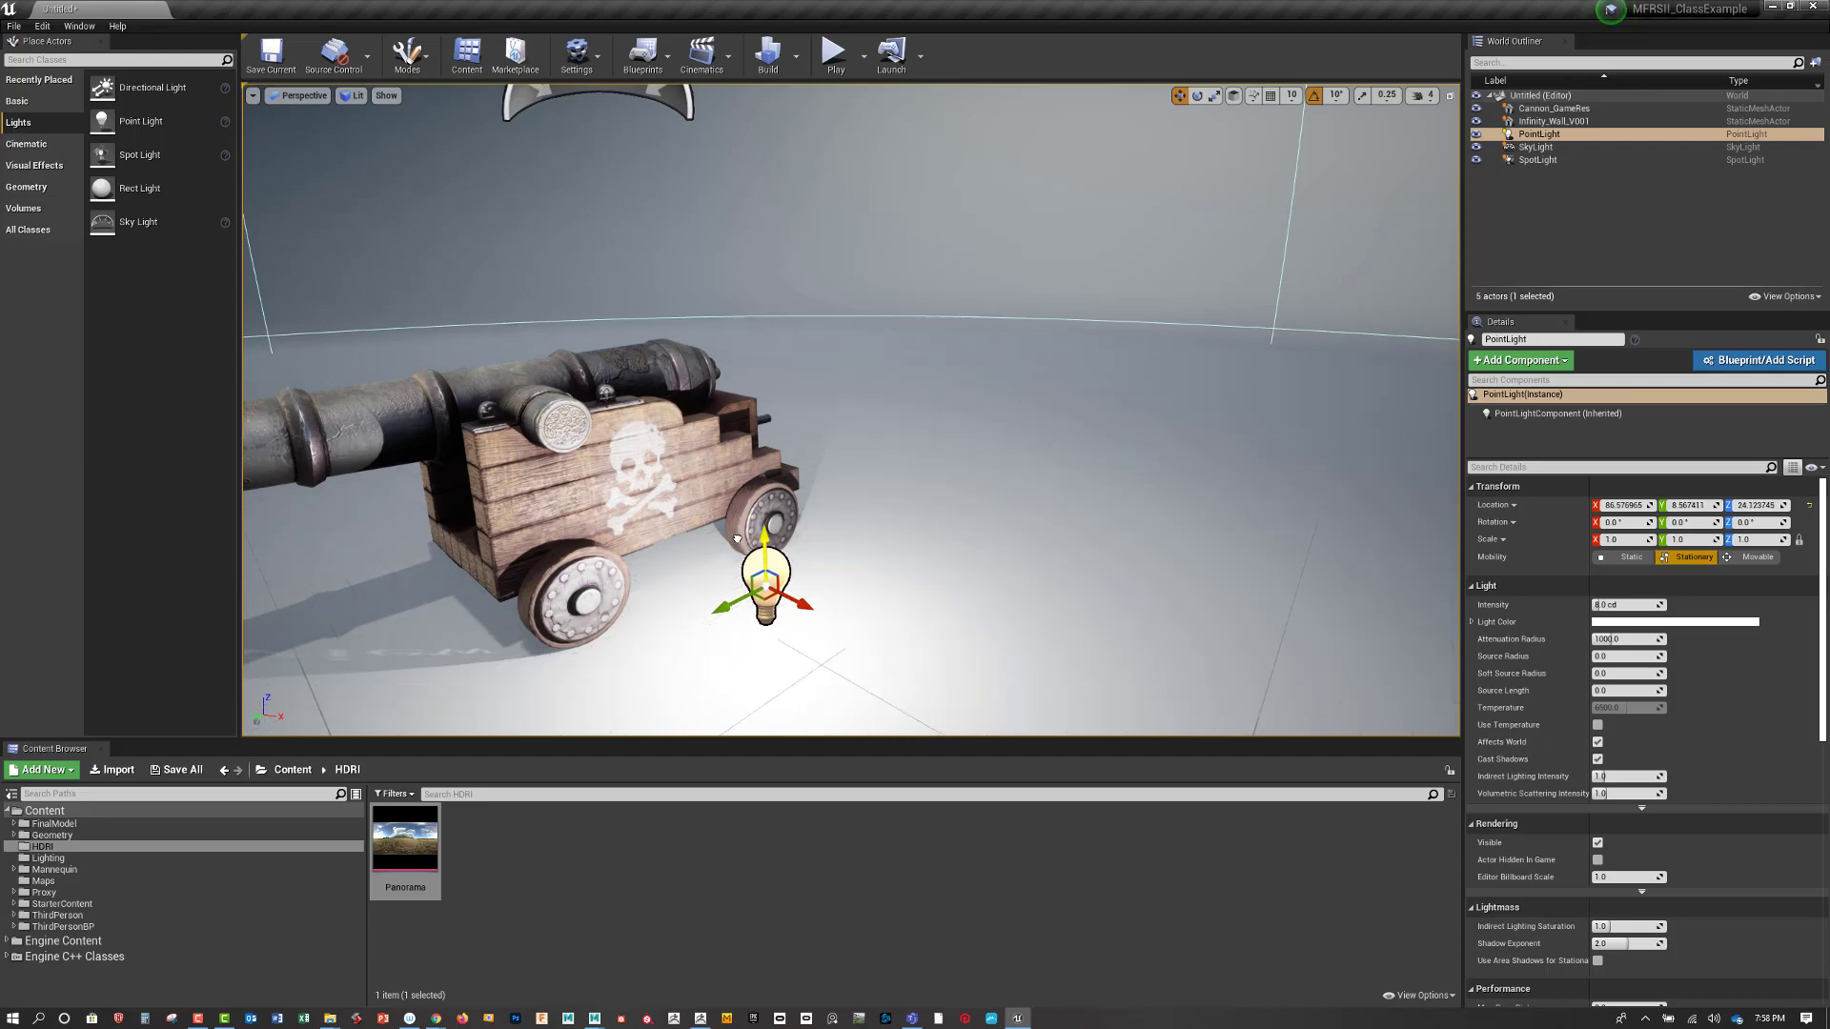
Make the point light movable and turn off its shadow casting
click(1754, 558)
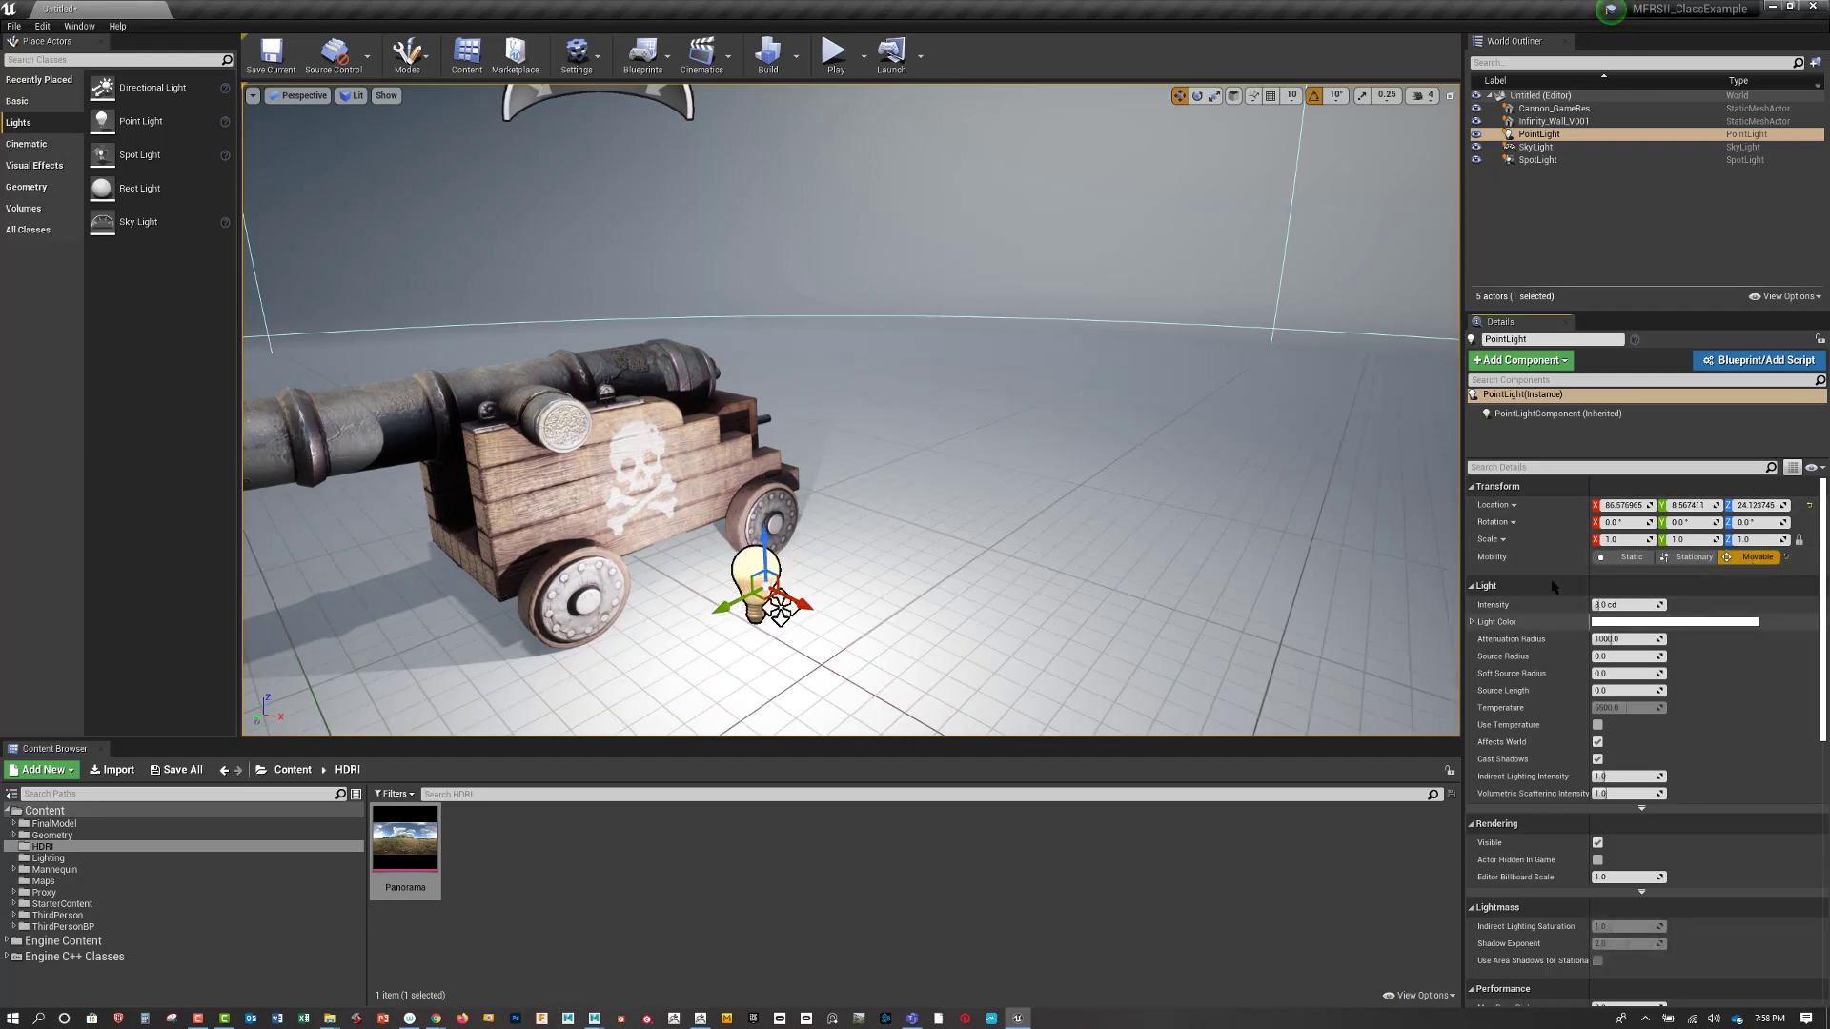
click(1520, 466)
text(sha)
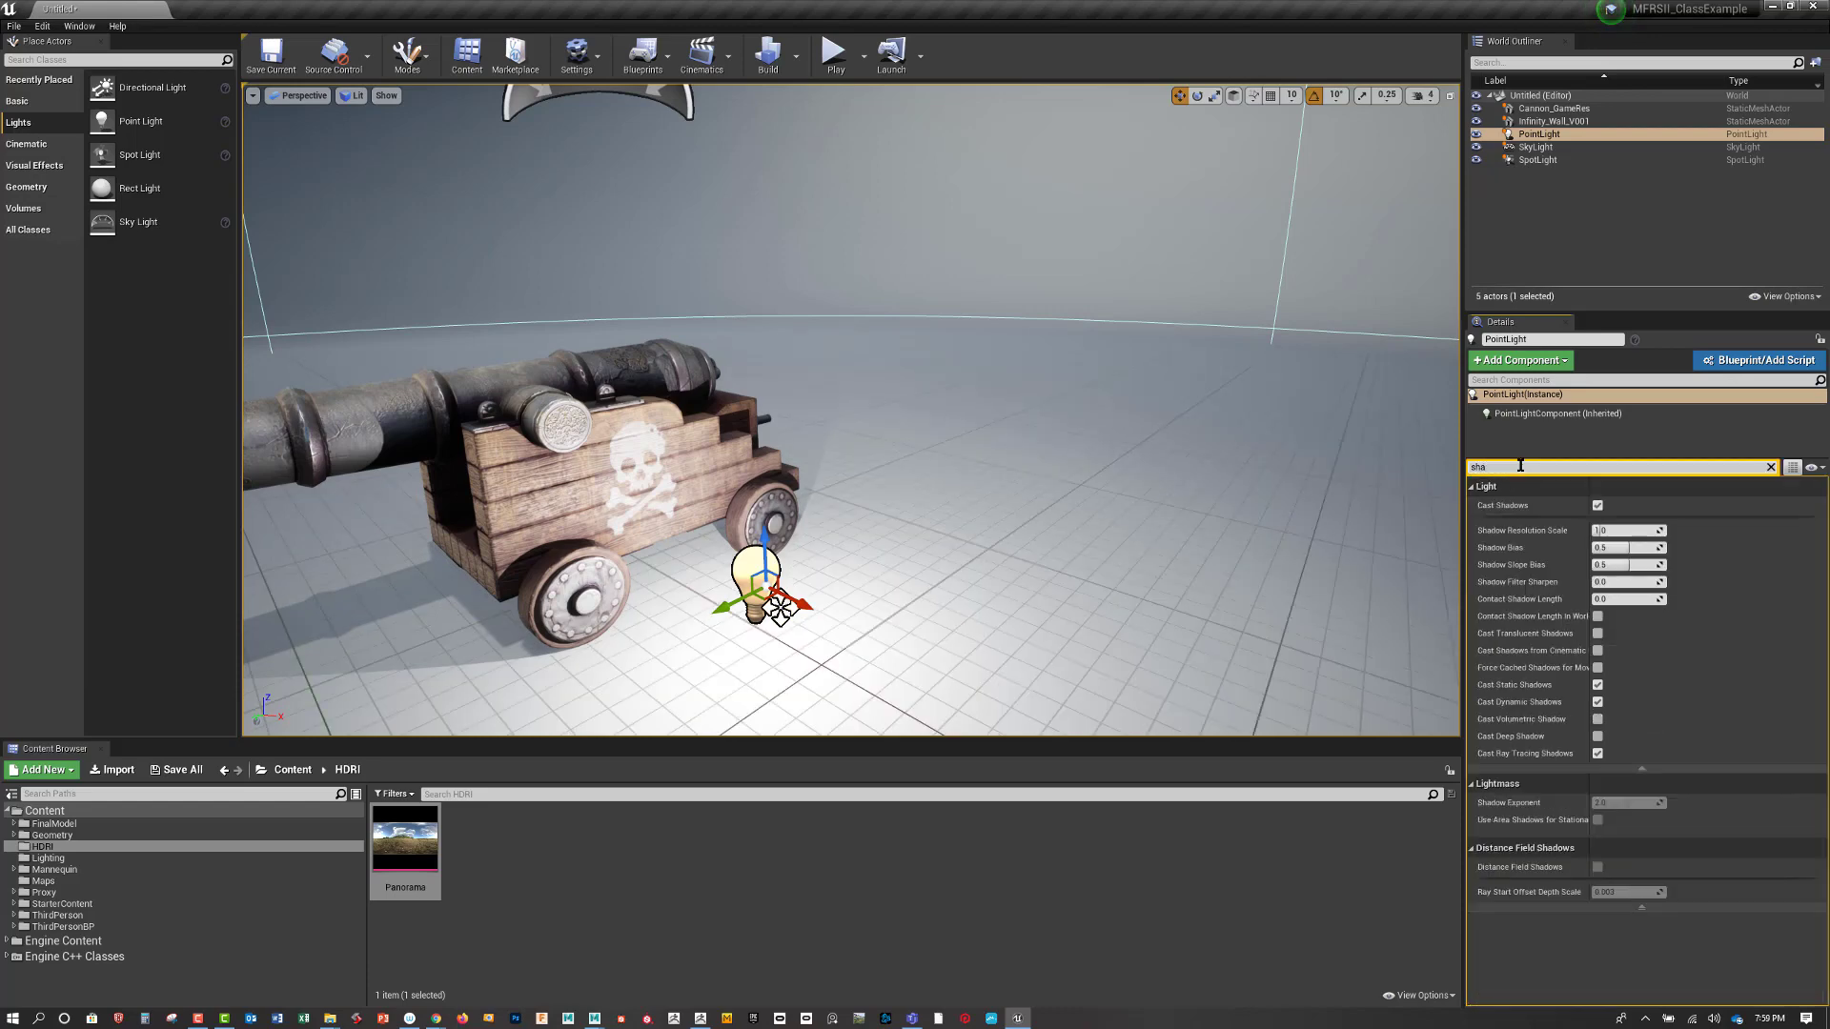
text(d)
click(1597, 506)
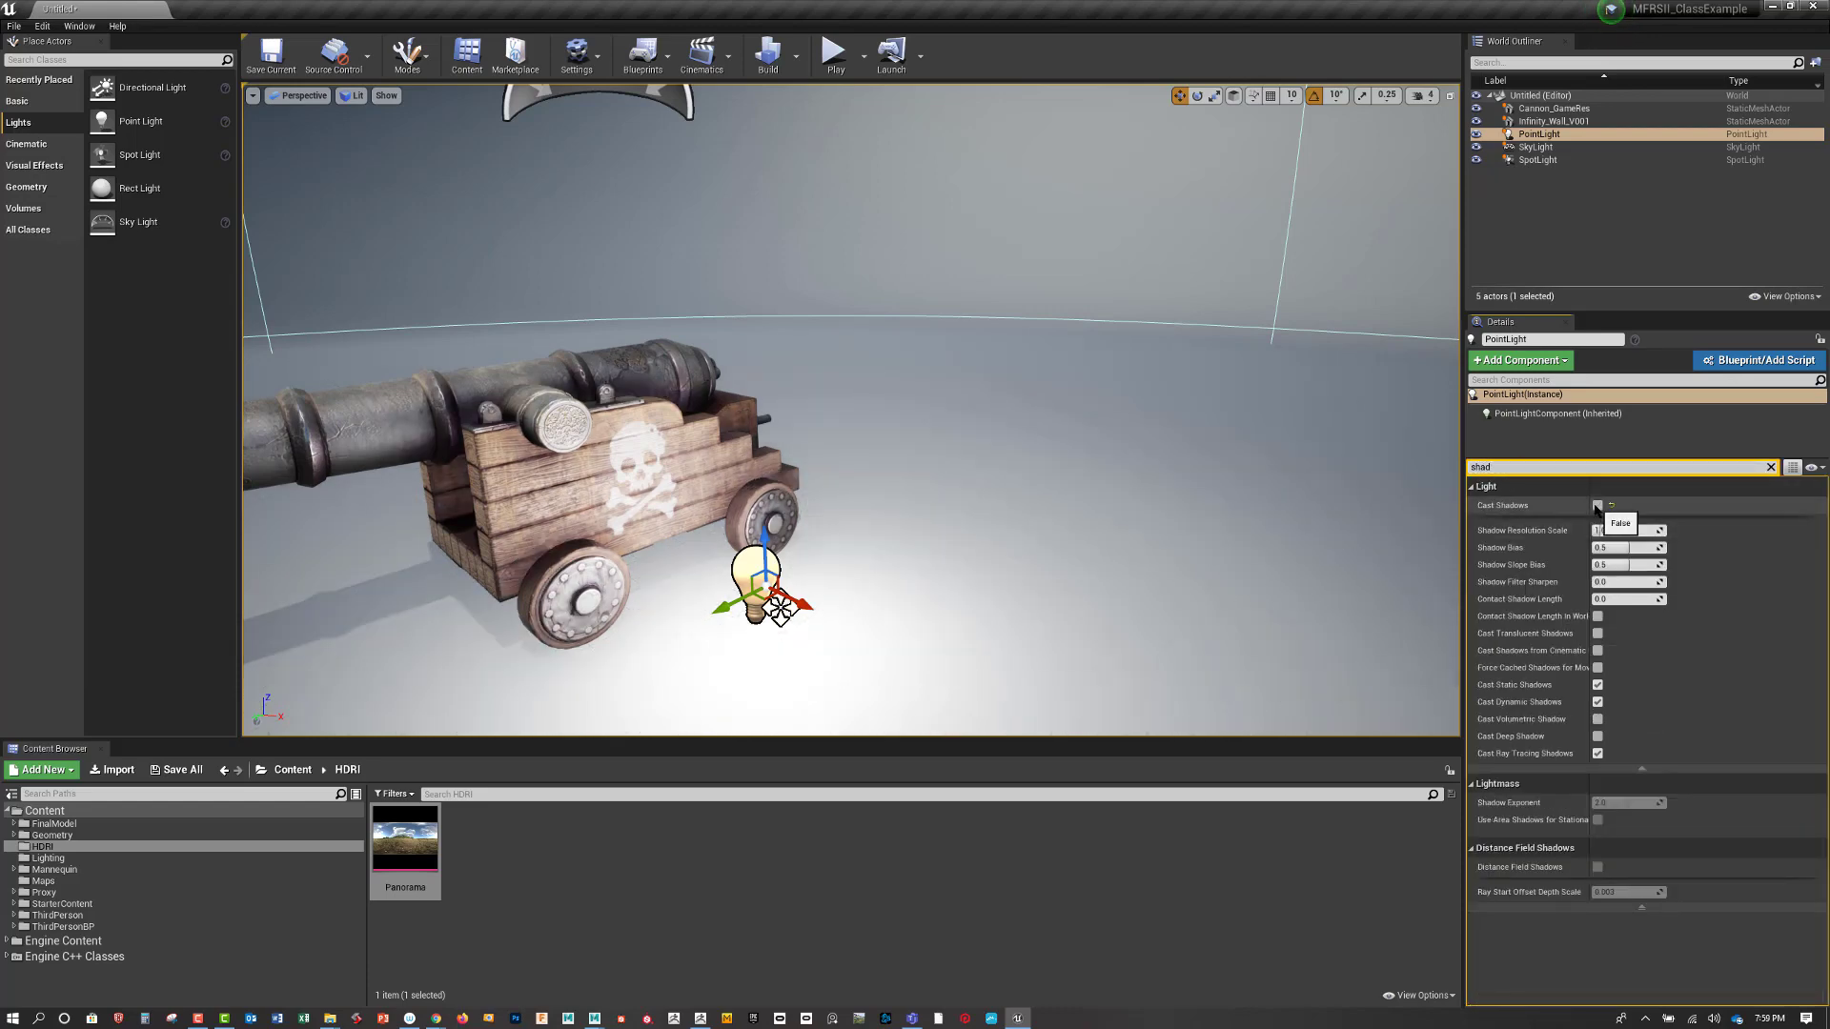
click(1771, 467)
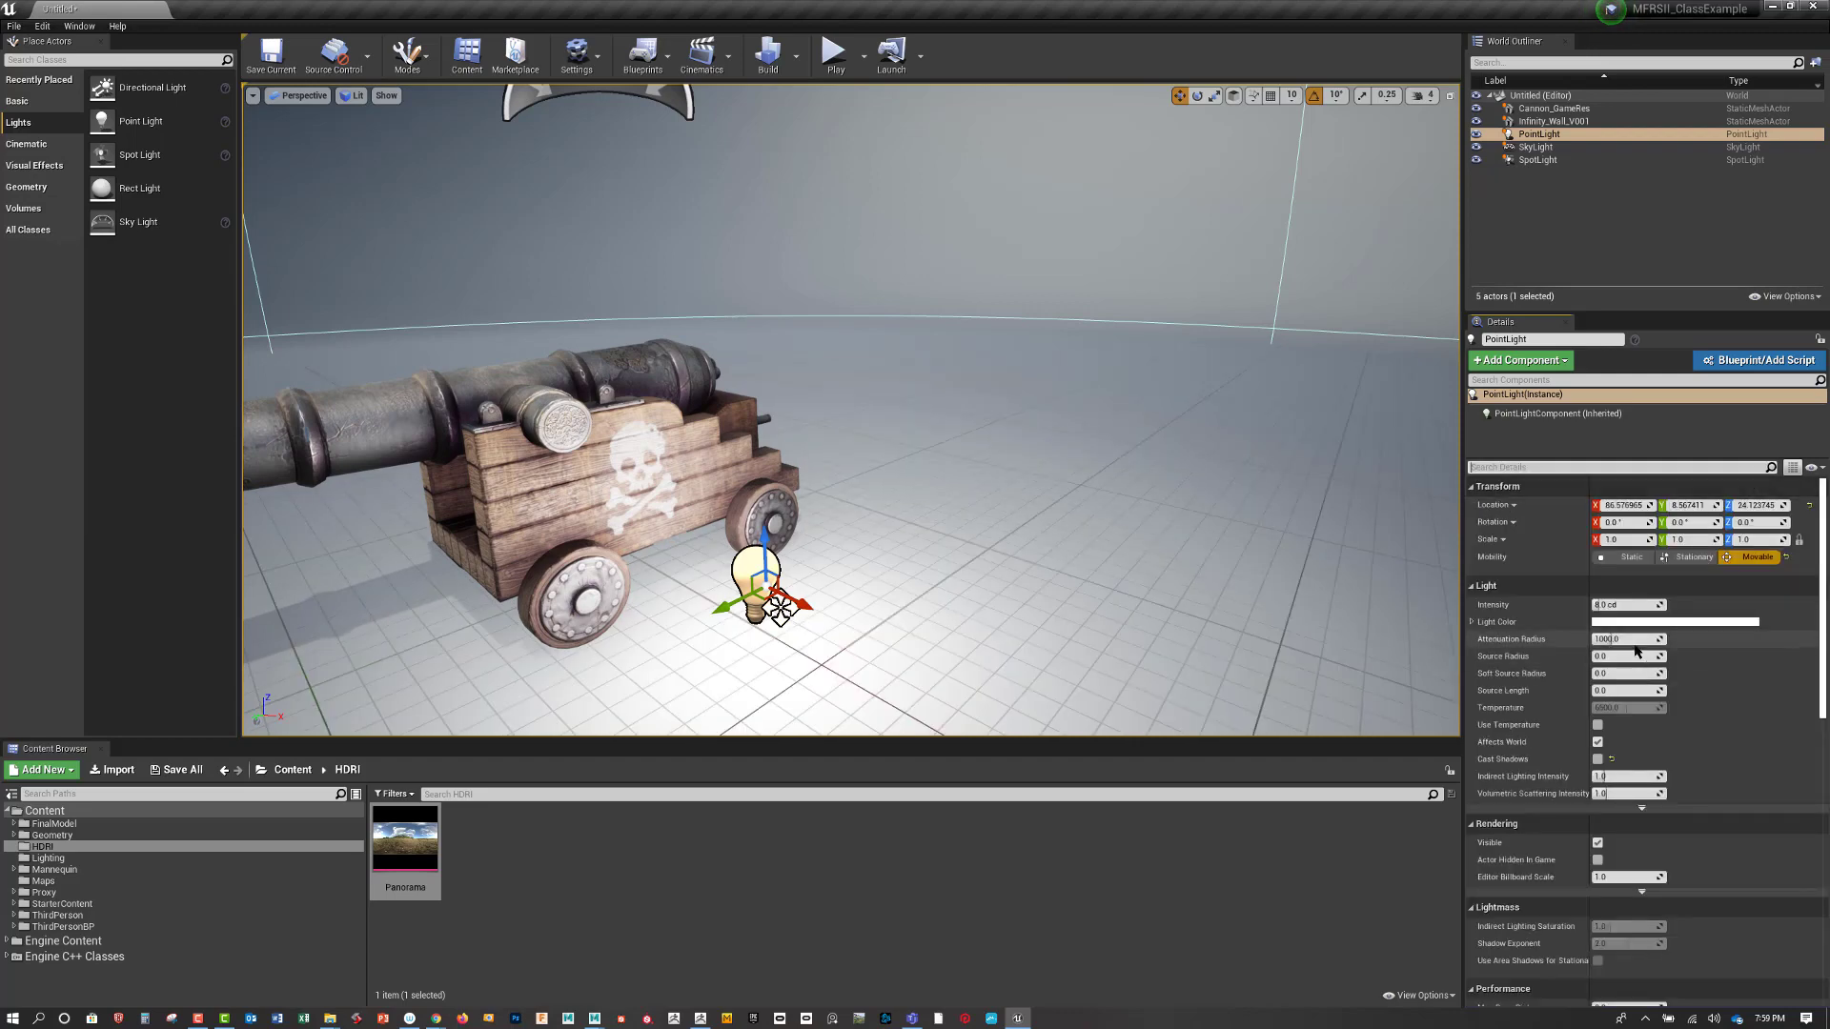
Give the point light a pale warm orange light color
click(1639, 621)
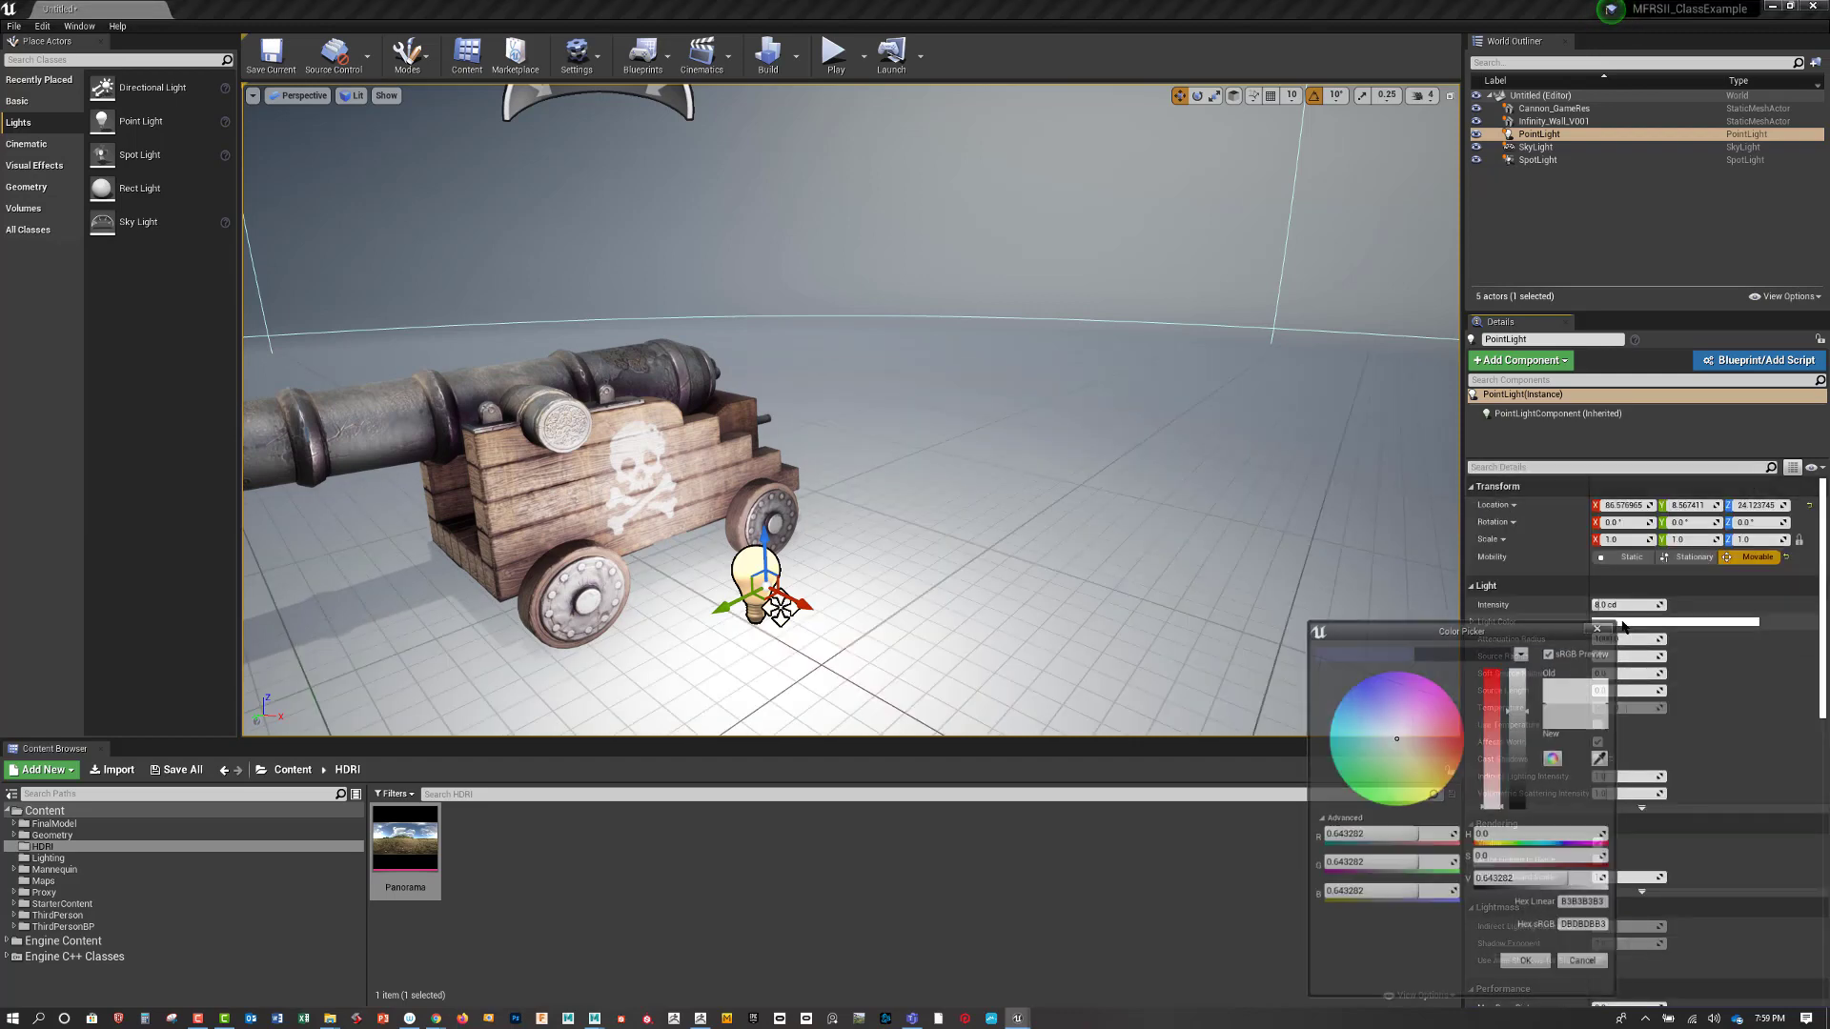
click(1418, 751)
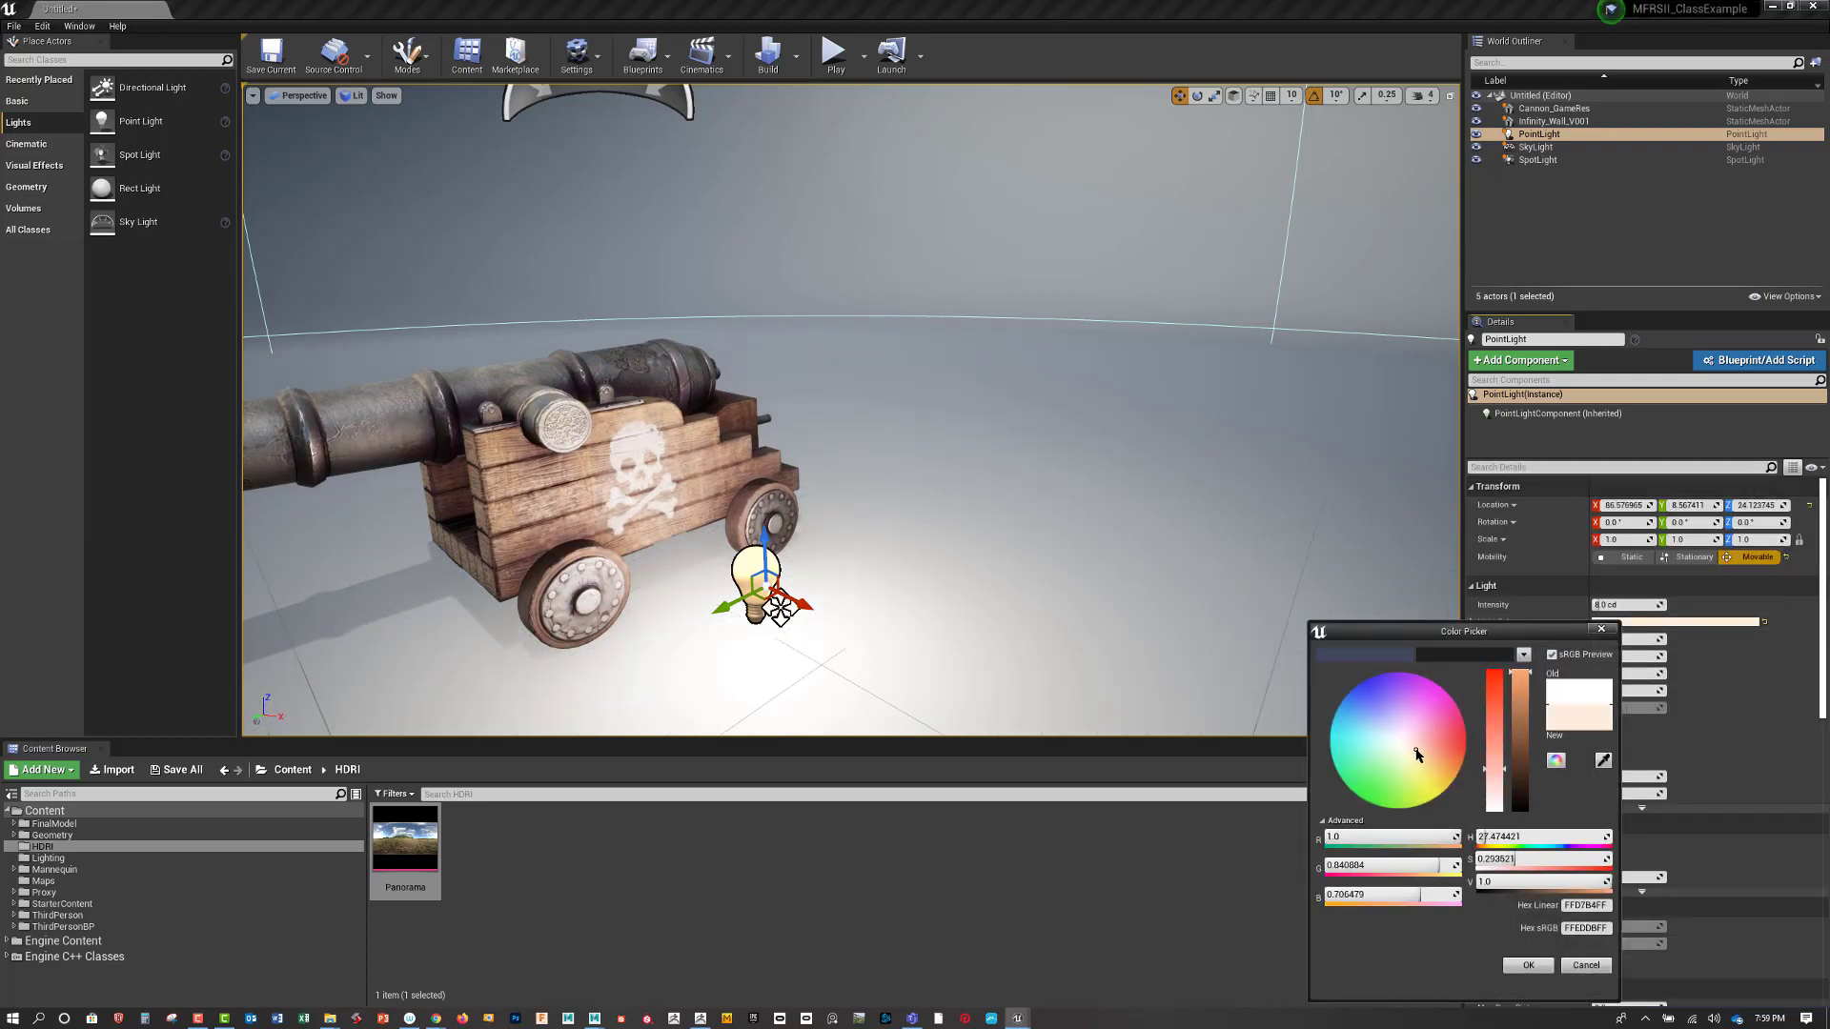
click(1415, 752)
click(1529, 966)
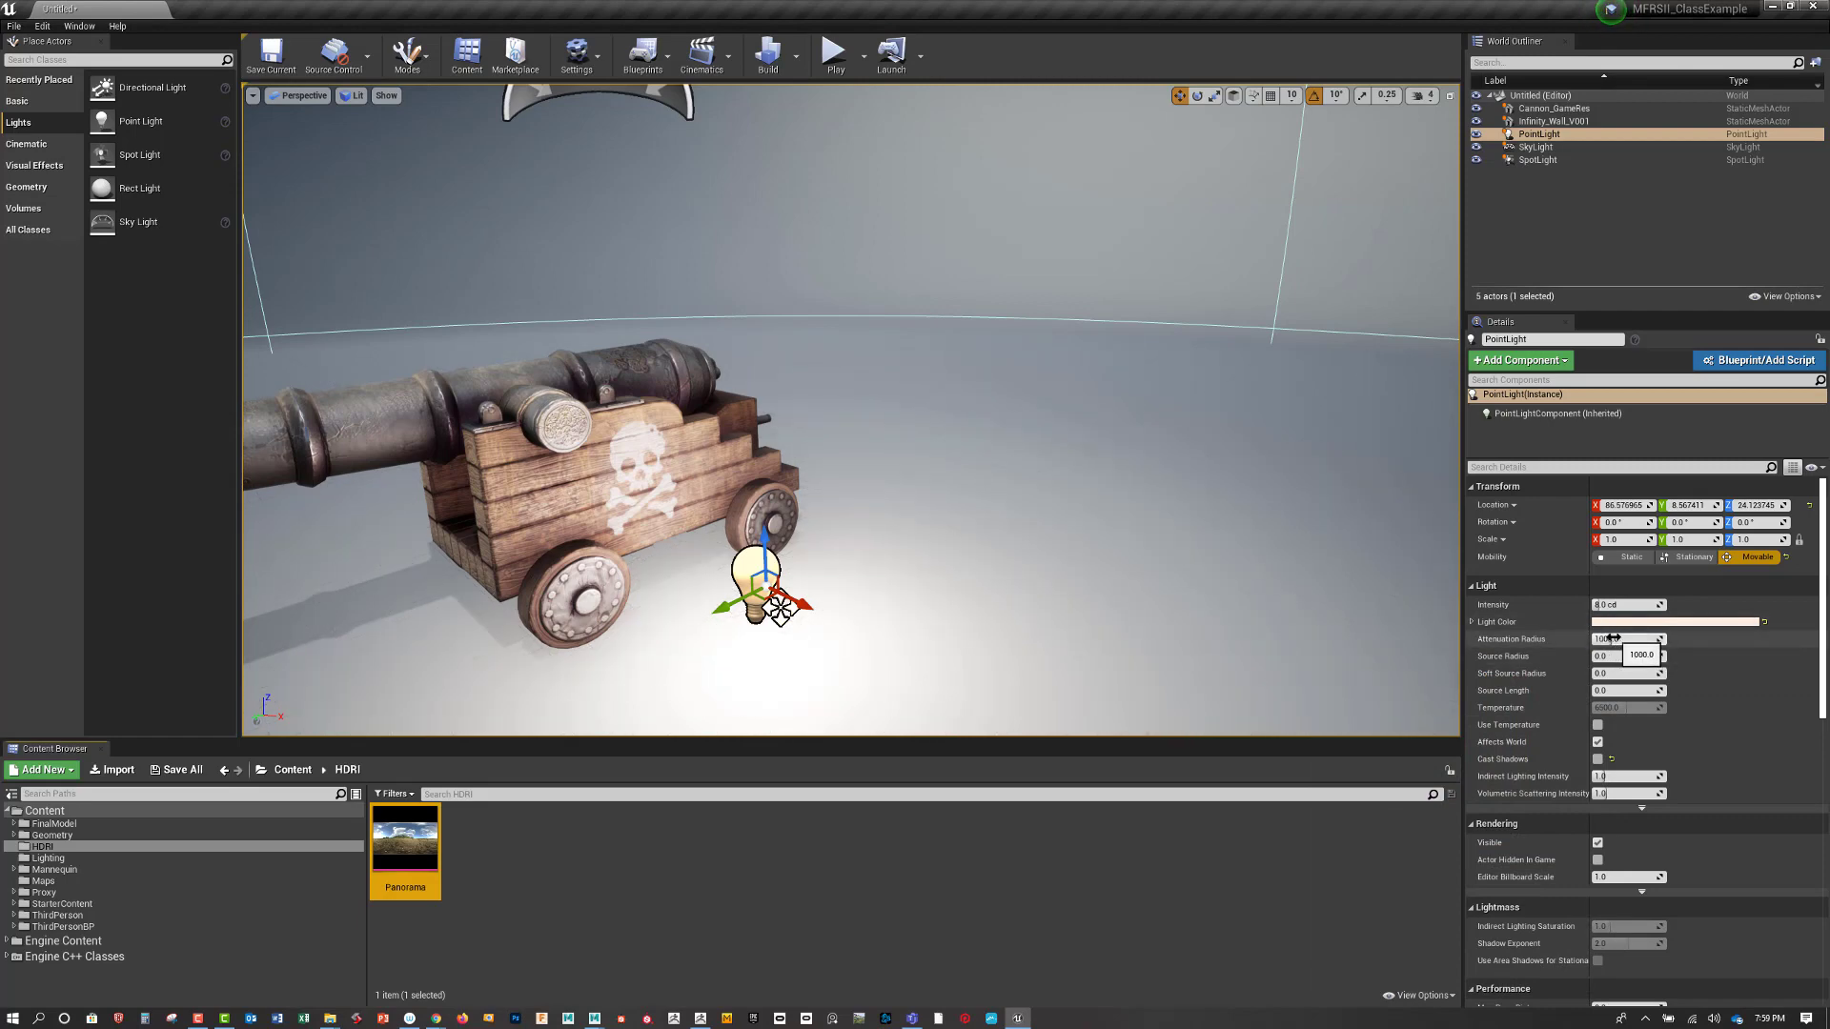
Reduce the point light's attenuation radius to about 103 and set its intensity to 1 cd
mouse_move(1613, 638)
mouse_down()
mouse_move(1562, 638)
mouse_move(1580, 637)
mouse_up()
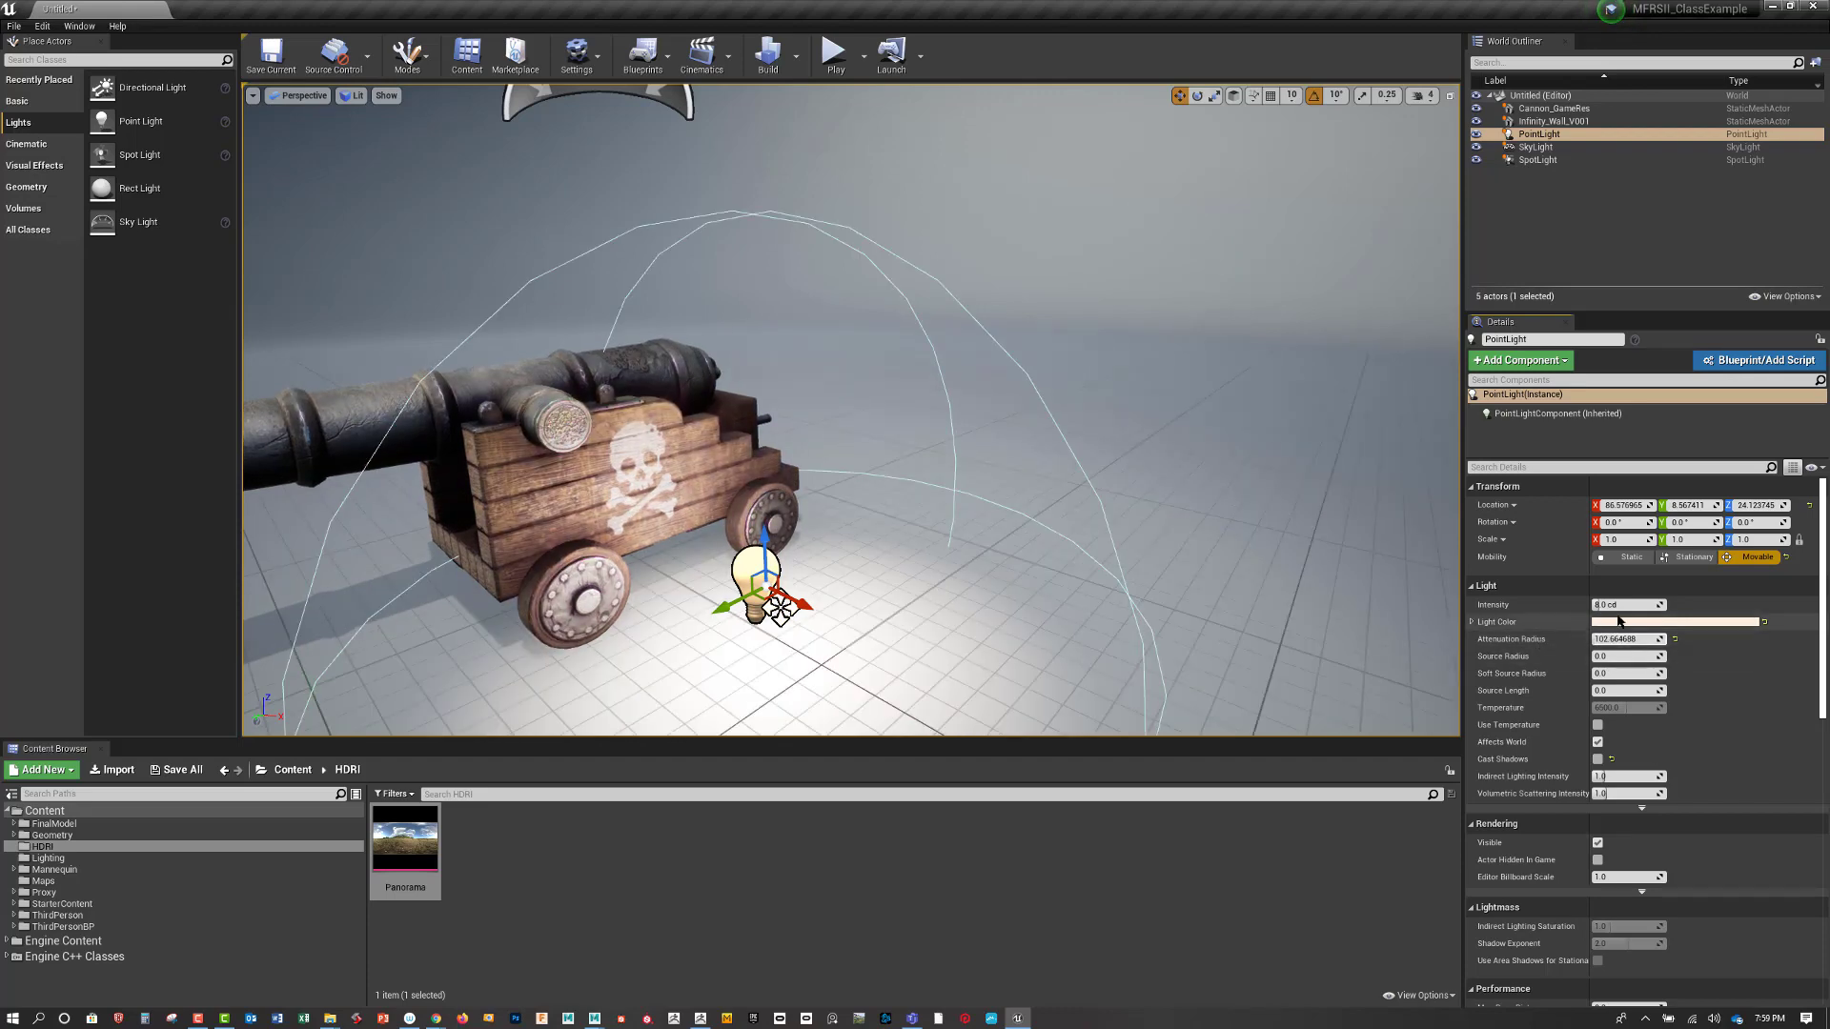
click(1610, 606)
text(1)
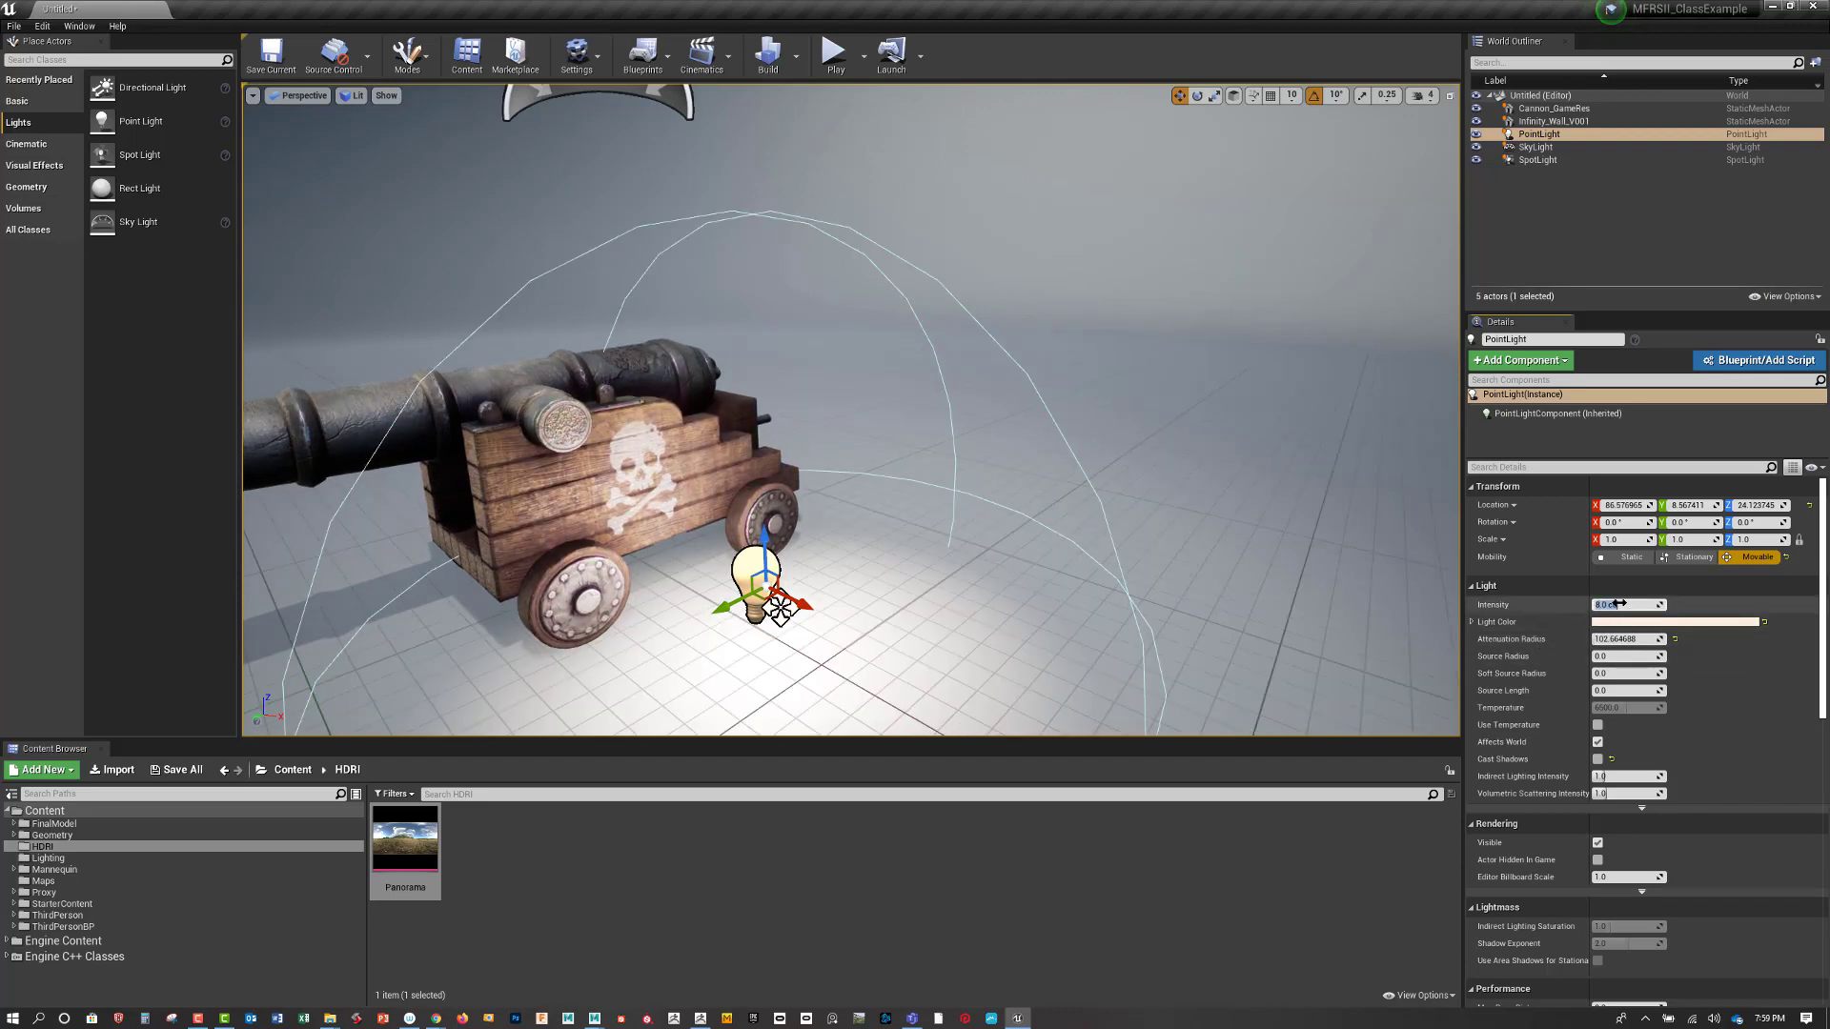
key(Return)
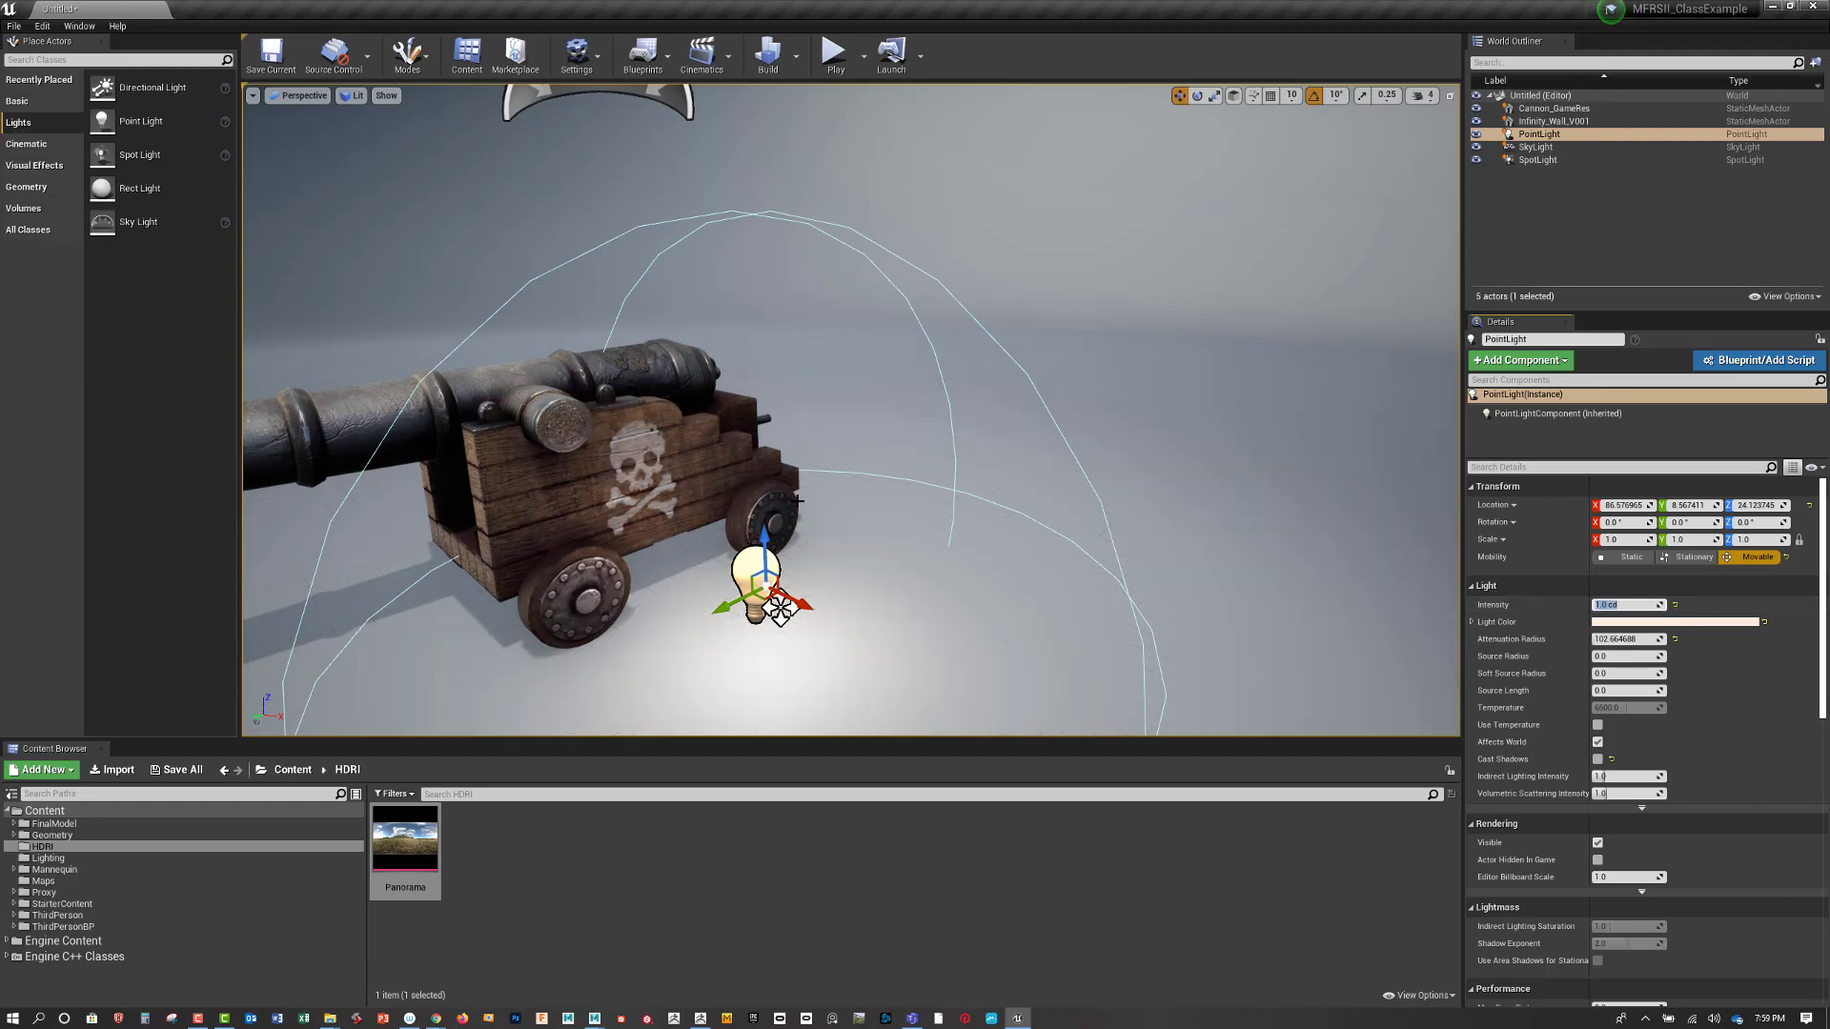
Lower the point light to just above the floor, at about Z 4.7
drag(765, 538, 757, 591)
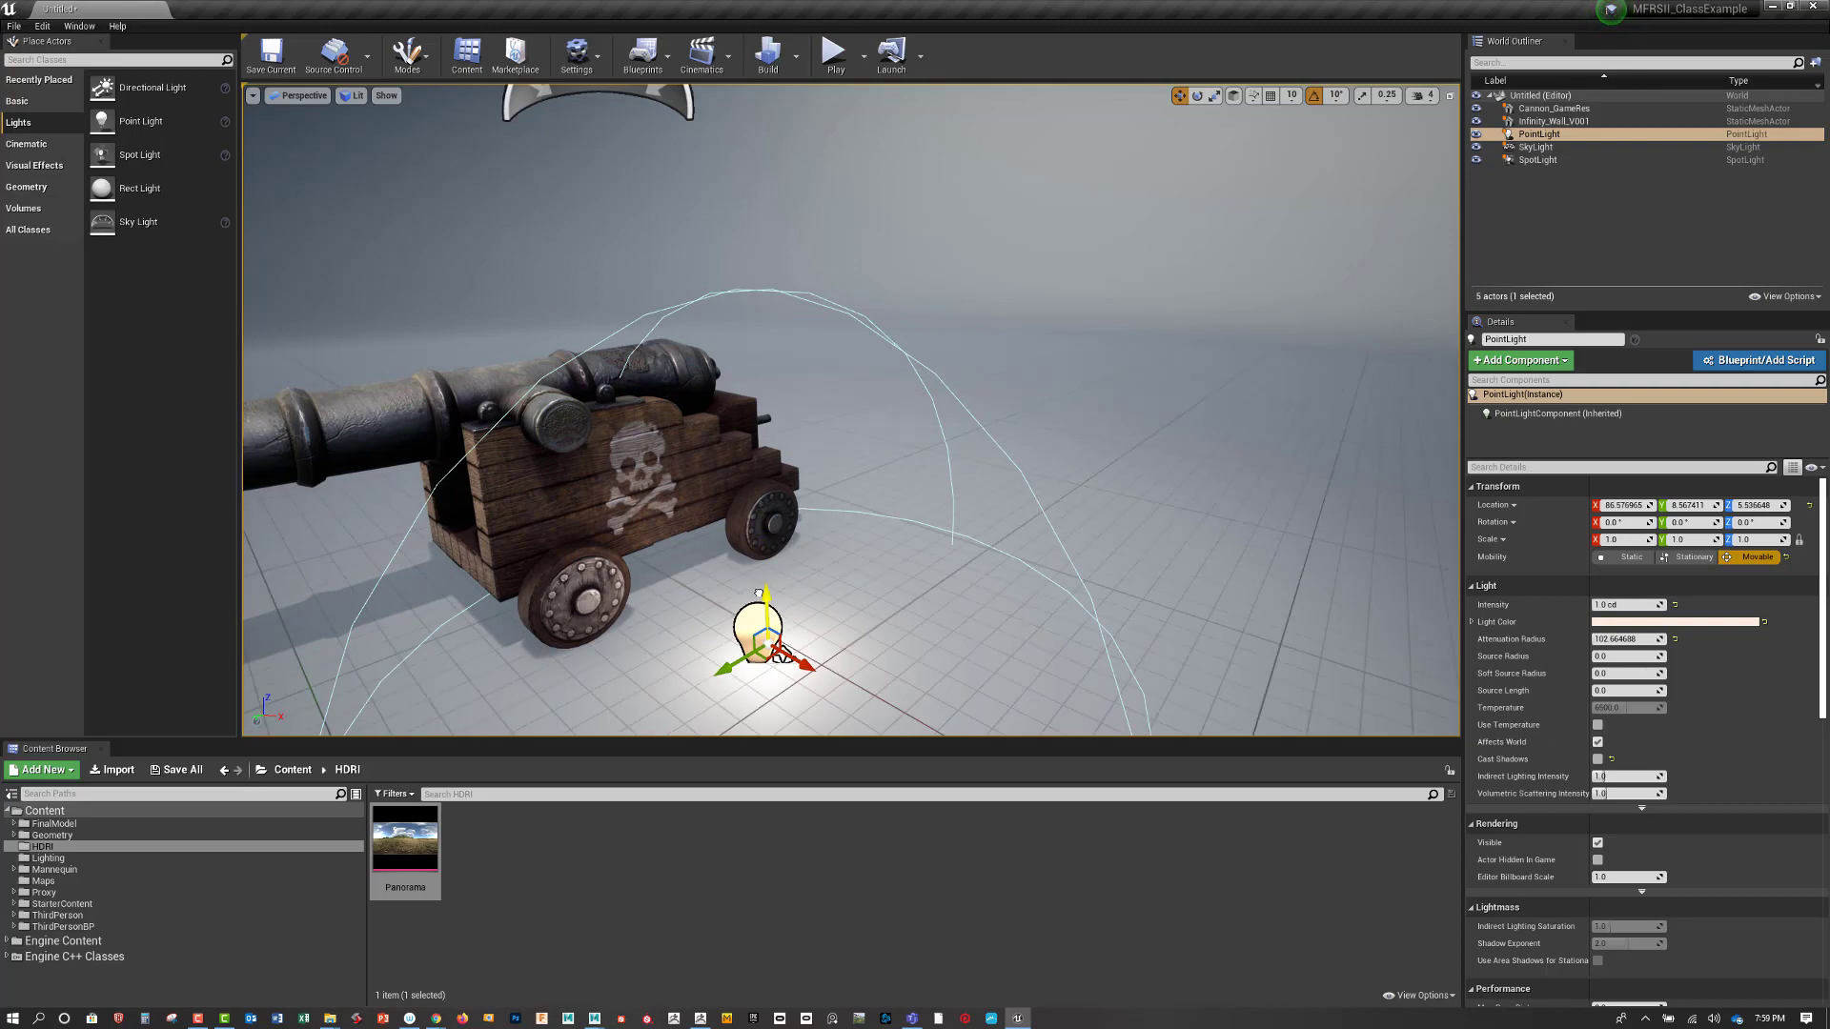
middle_drag(993, 445, 953, 522)
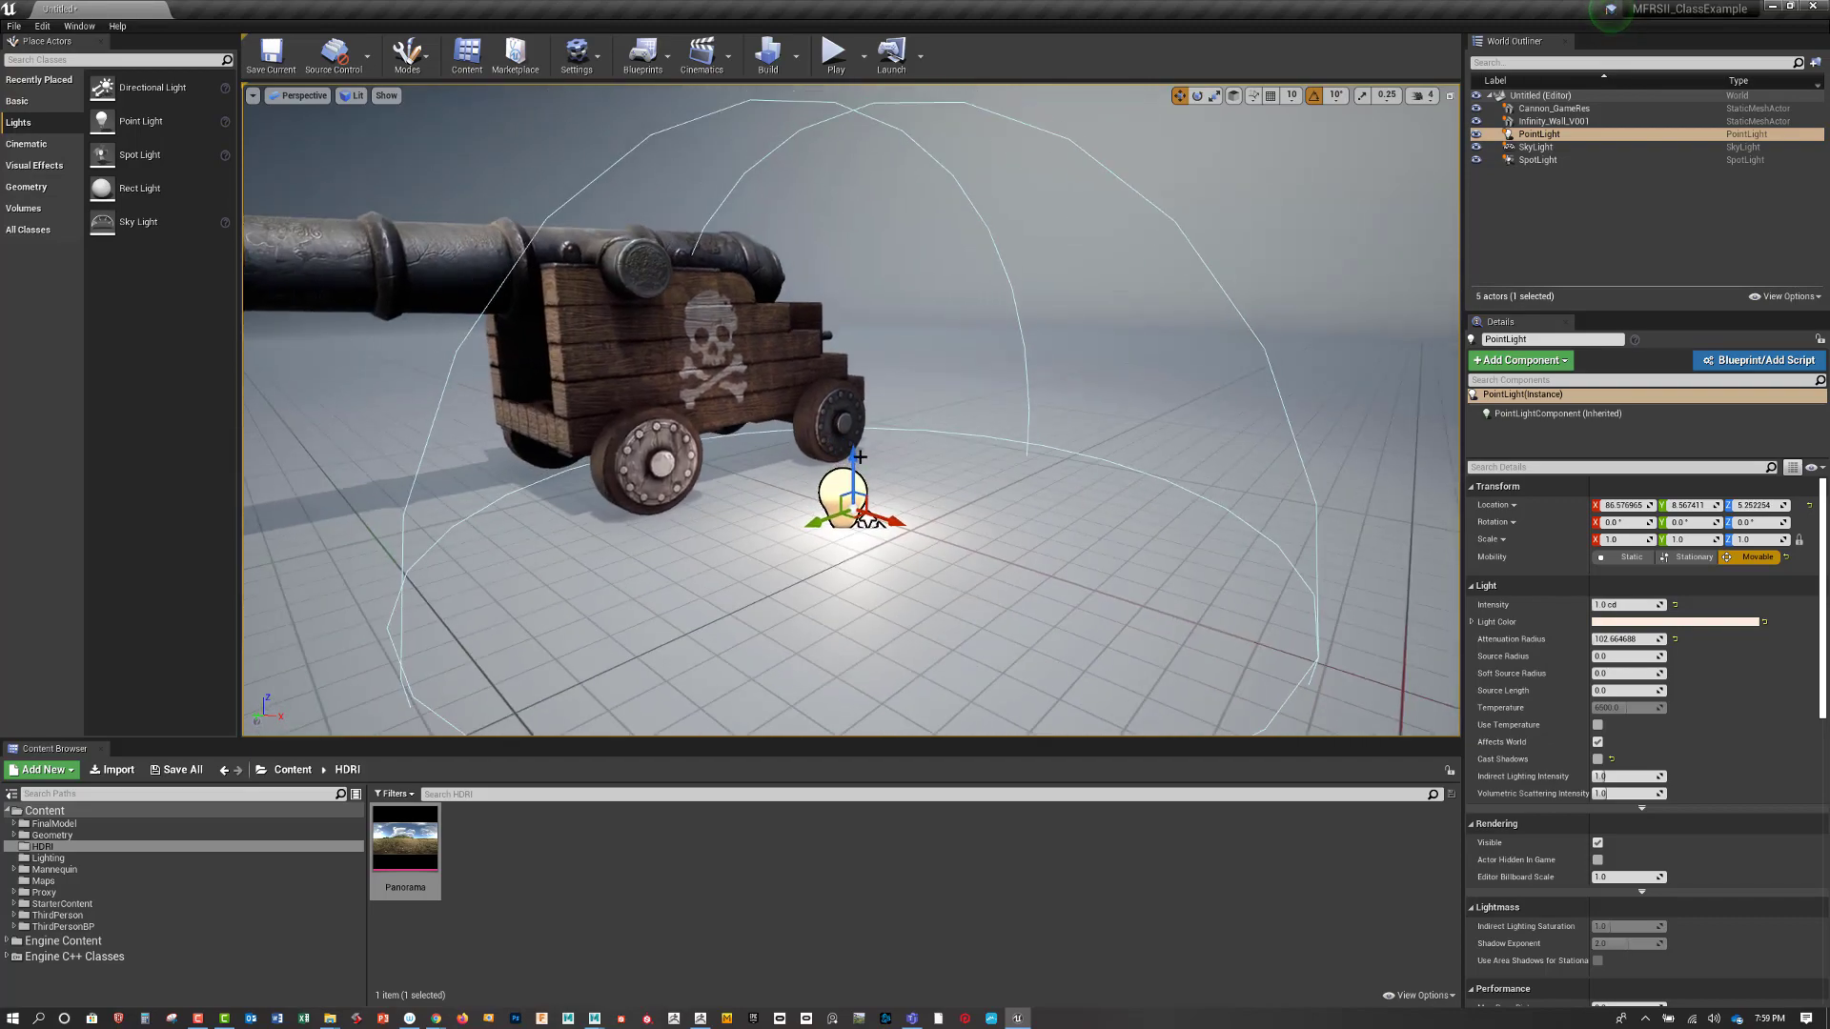
drag(859, 457, 855, 449)
middle_drag(854, 450, 982, 412)
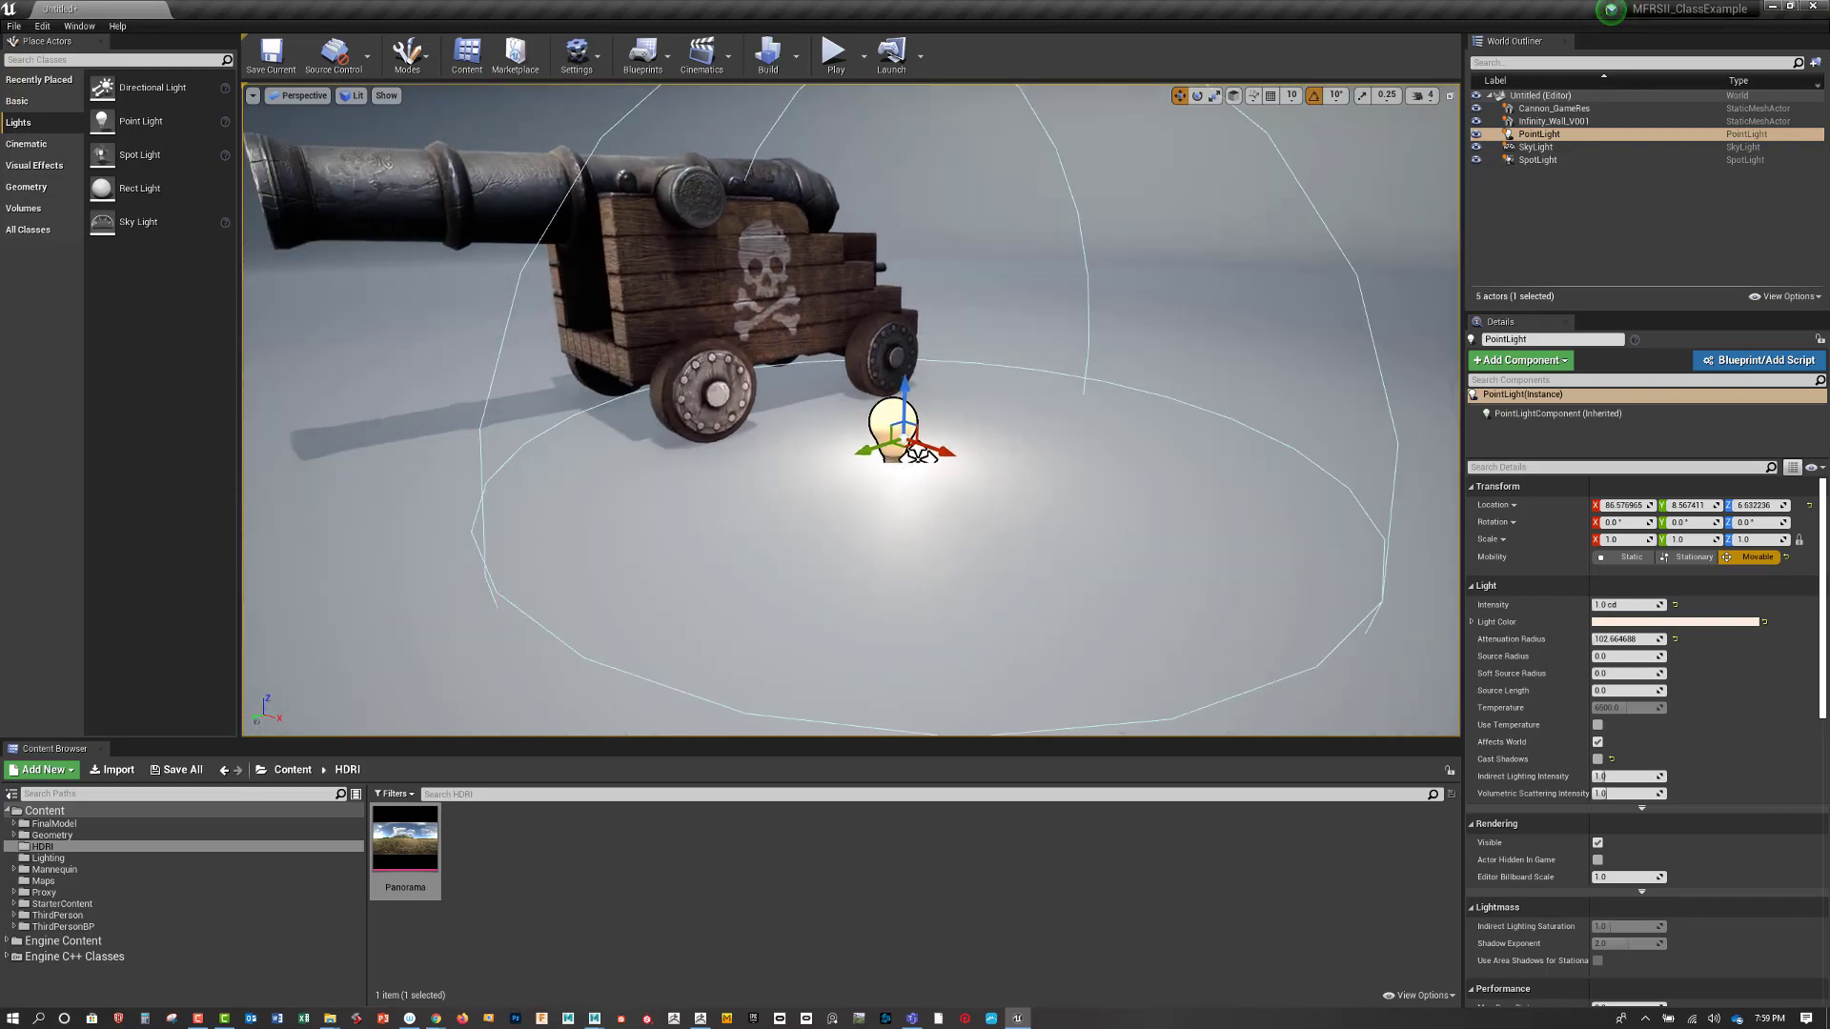
mouse_move(920, 432)
mouse_down()
mouse_move(921, 360)
mouse_move(917, 423)
mouse_move(893, 445)
mouse_up()
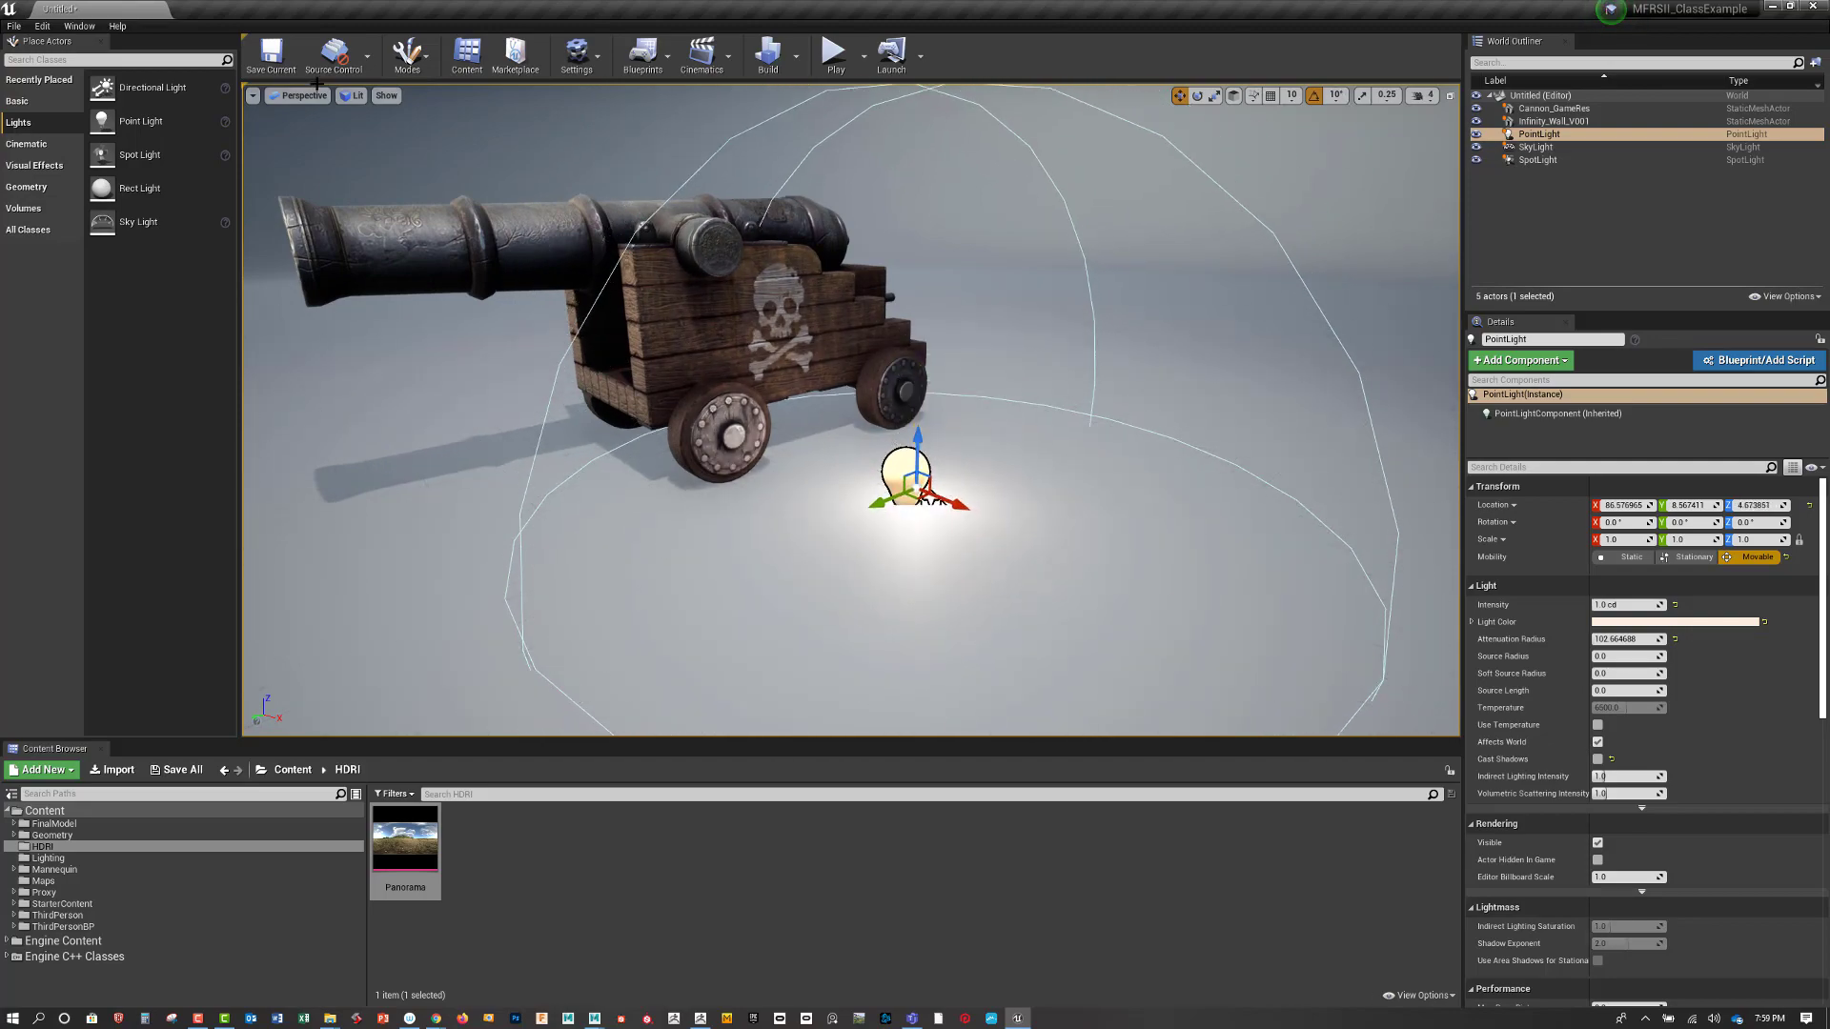
Hide the viewport grid and raise the point light slightly to about Z 9.5
click(385, 97)
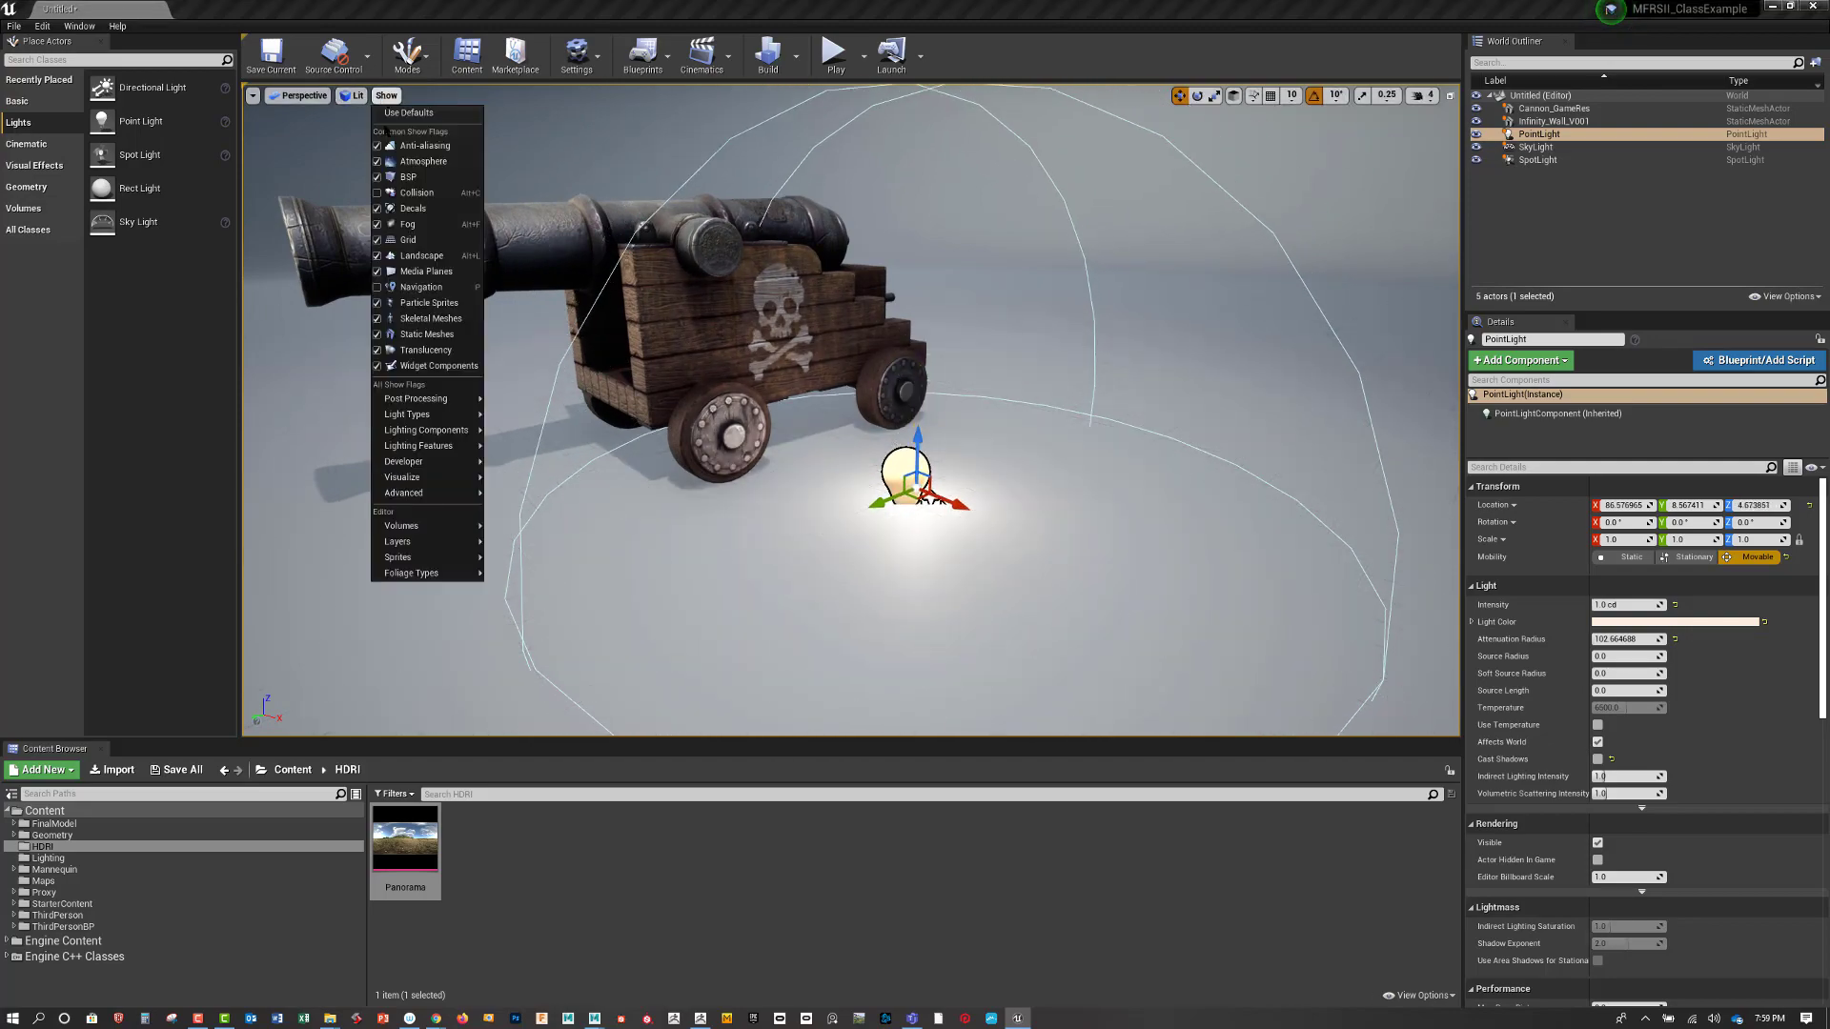
click(395, 241)
right_drag(395, 243, 406, 252)
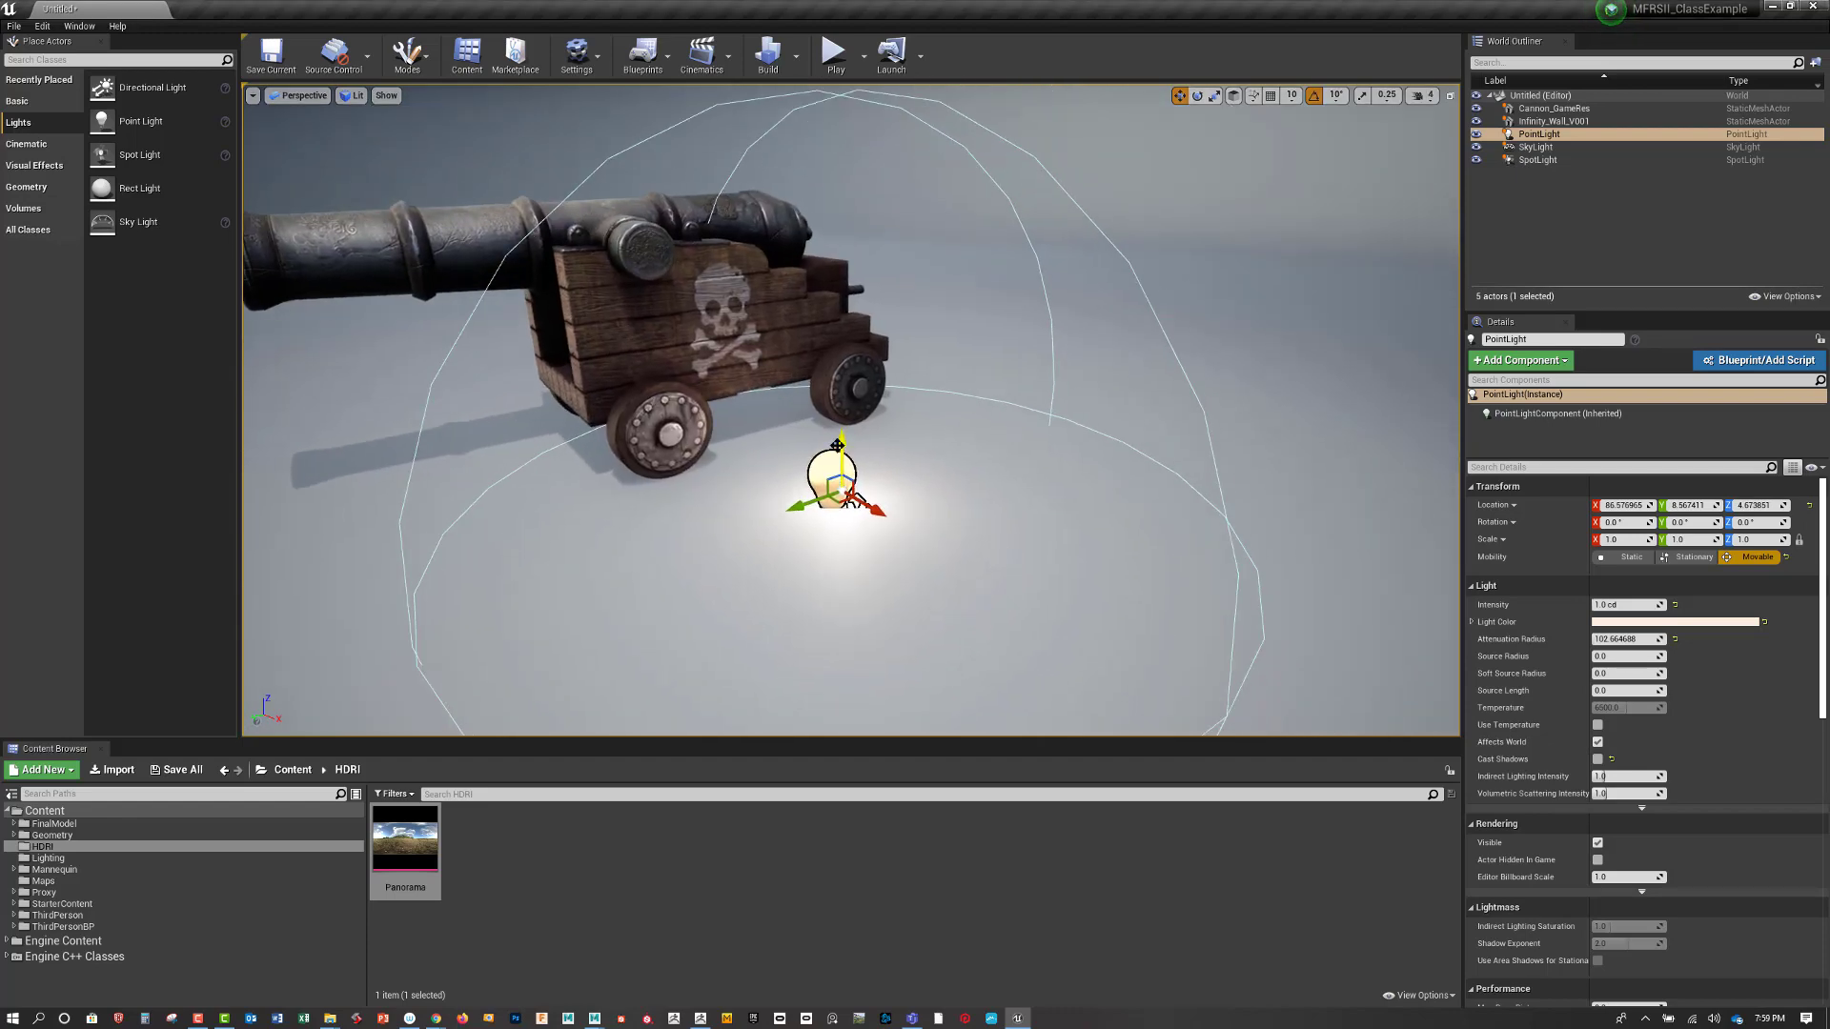
drag(844, 443, 842, 422)
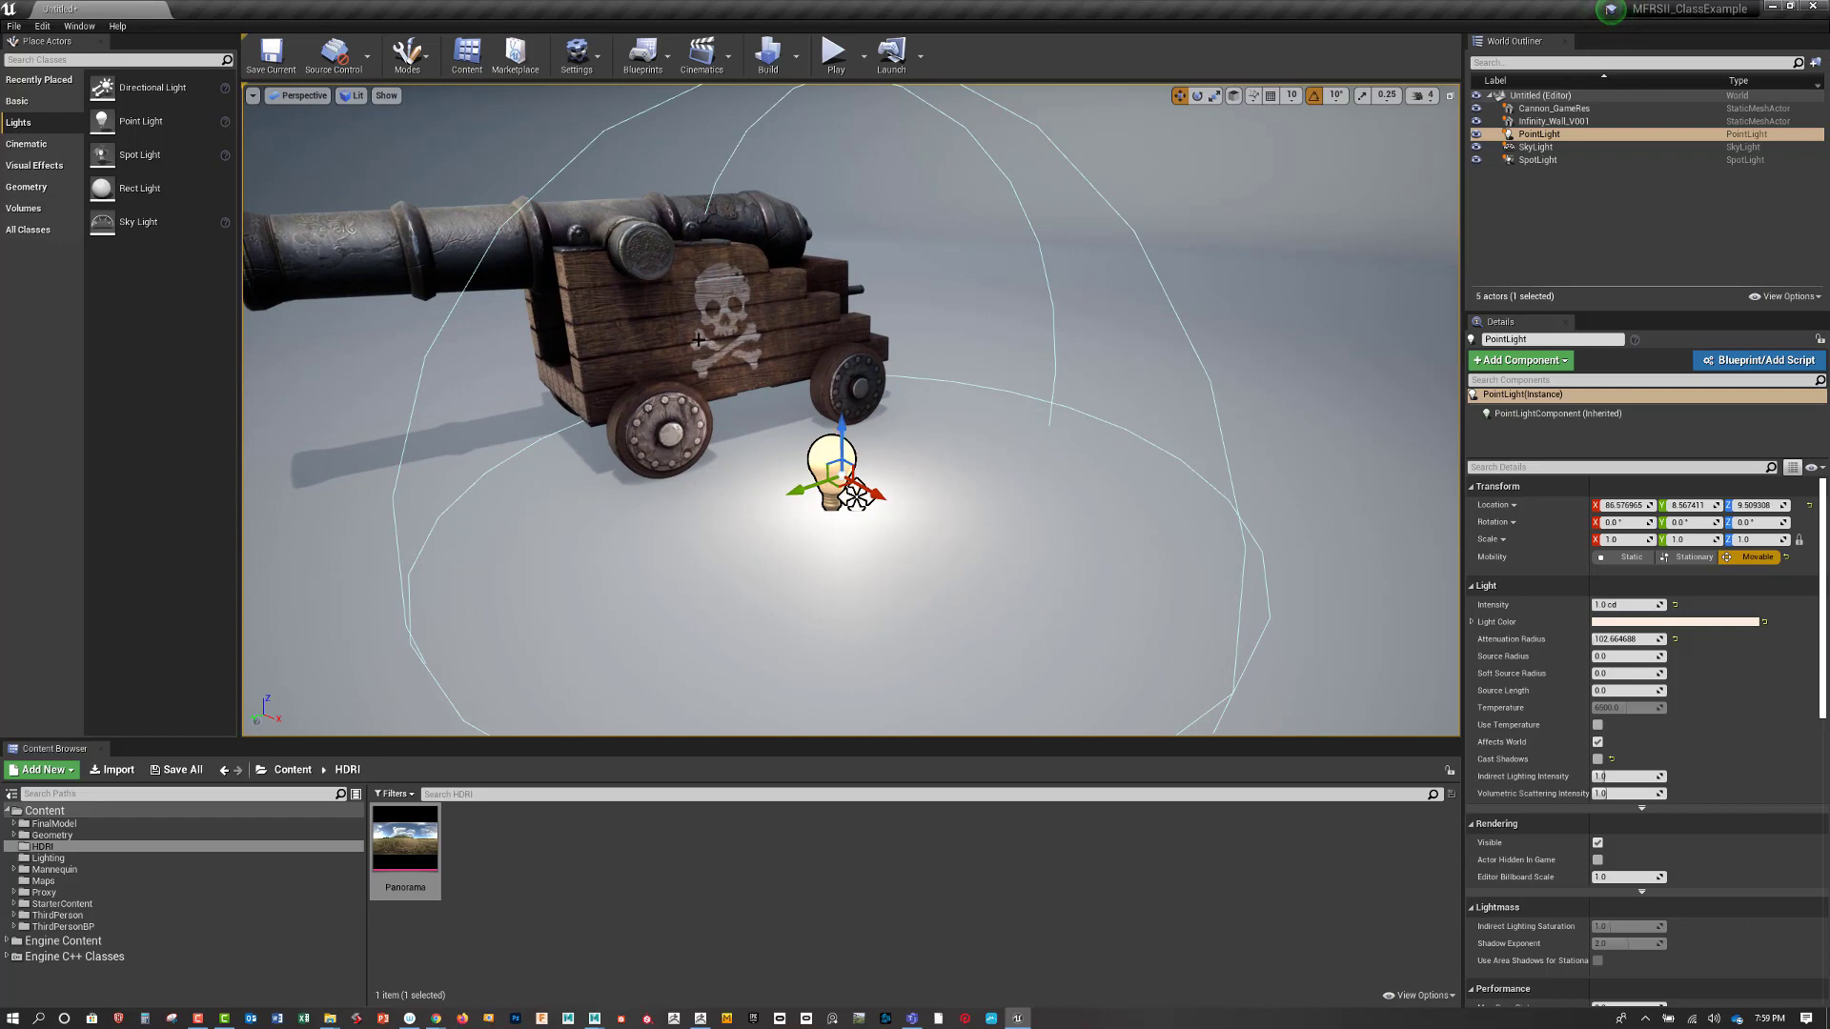
Find the cannon mesh's lighting channels and enable channel 2 in addition to channel 0
click(776, 329)
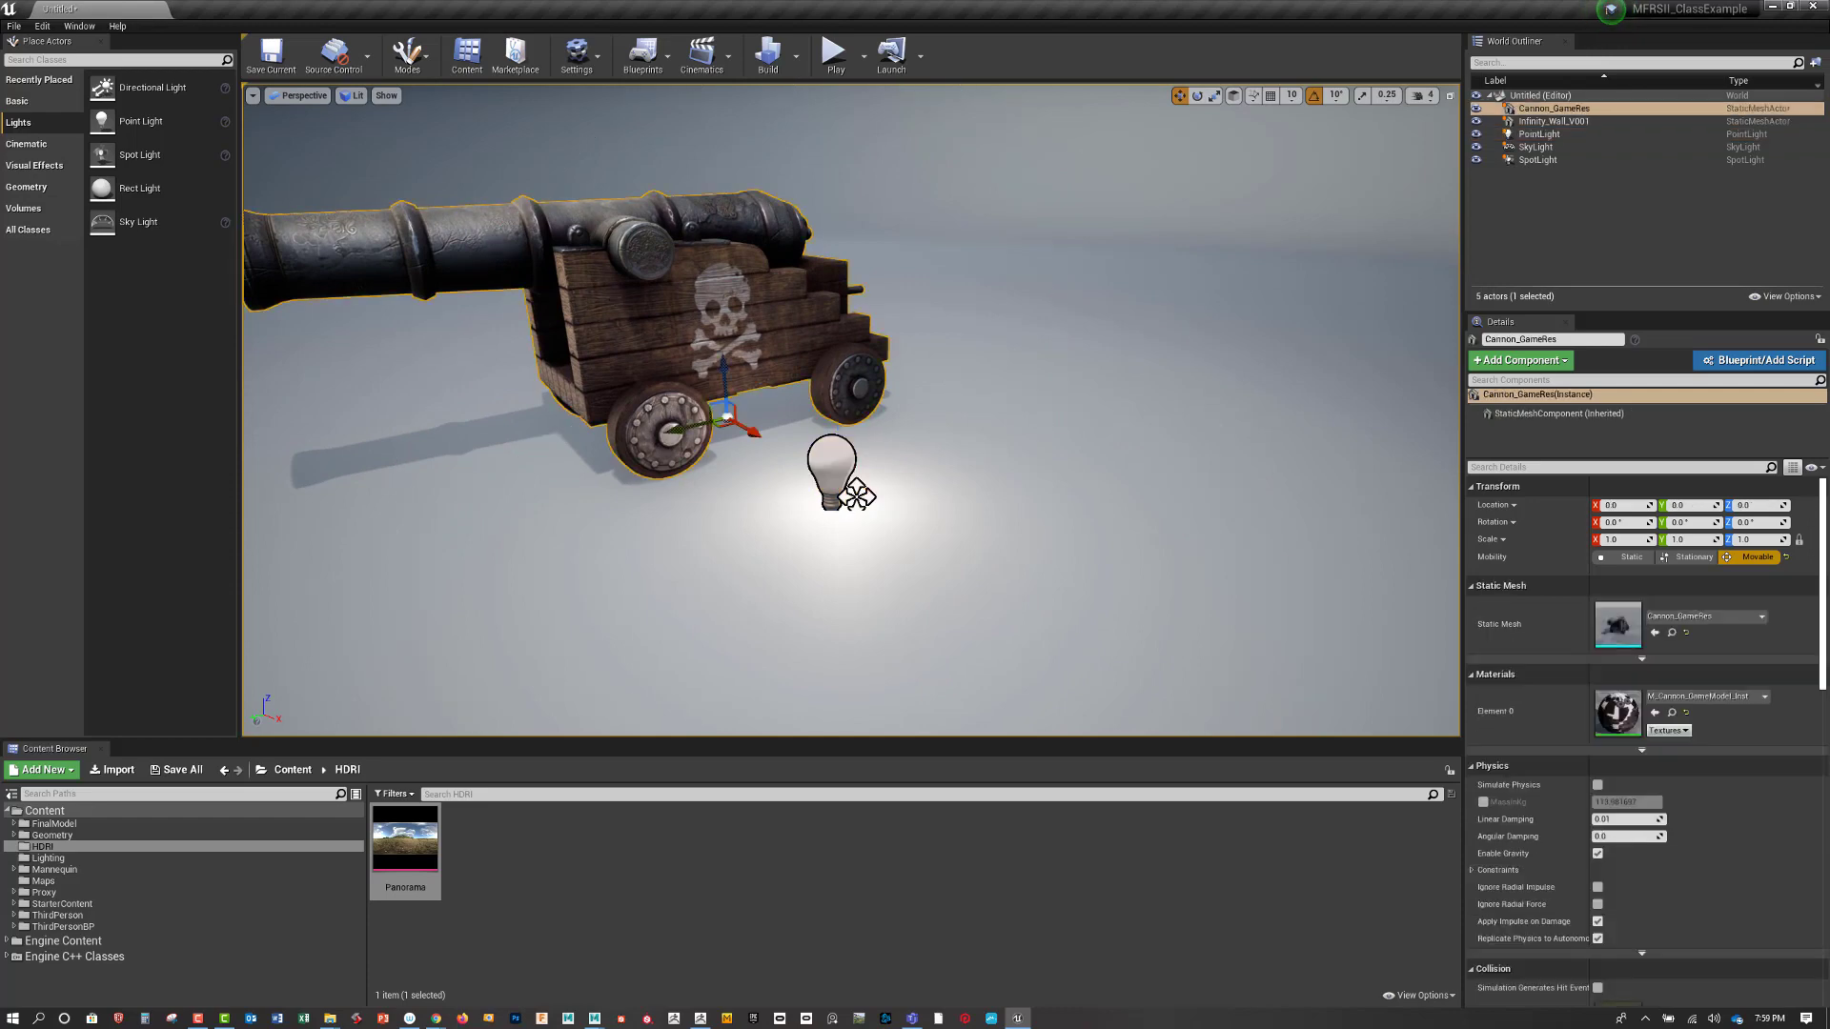
click(1569, 467)
text(chann)
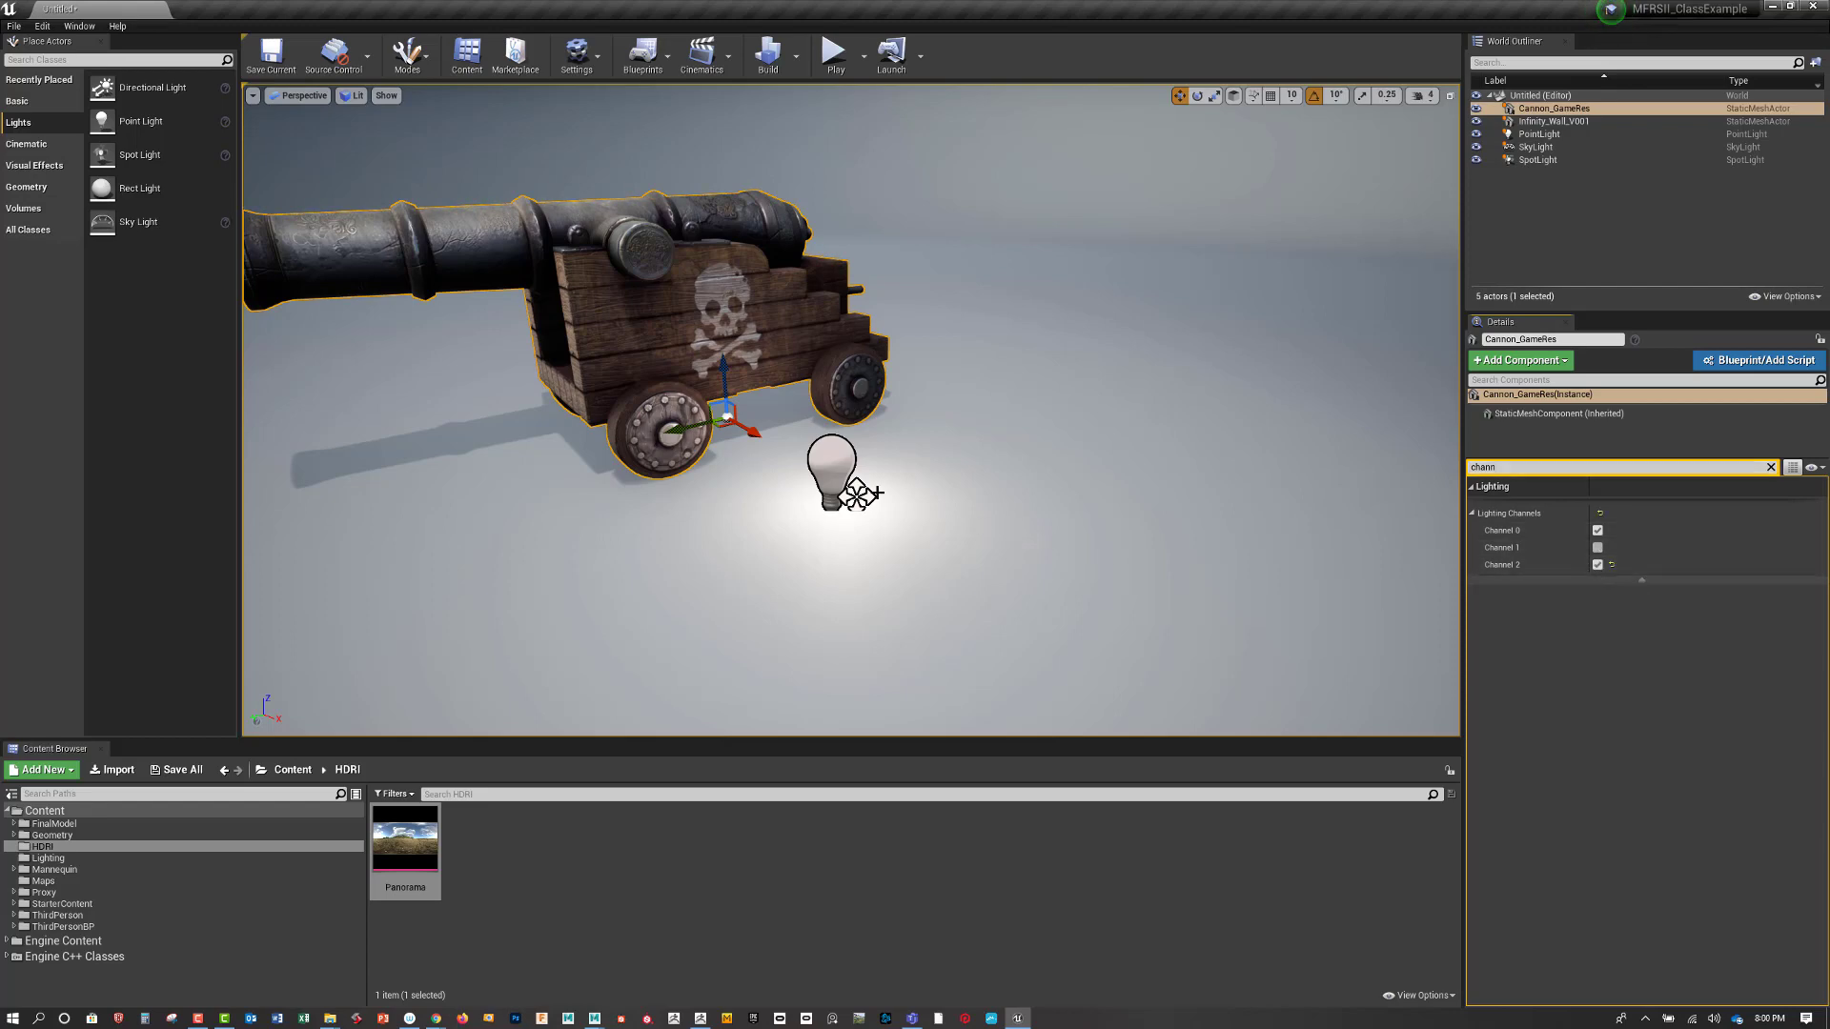
Enable lighting channel 2 on the point light and disable its channel 0
click(832, 471)
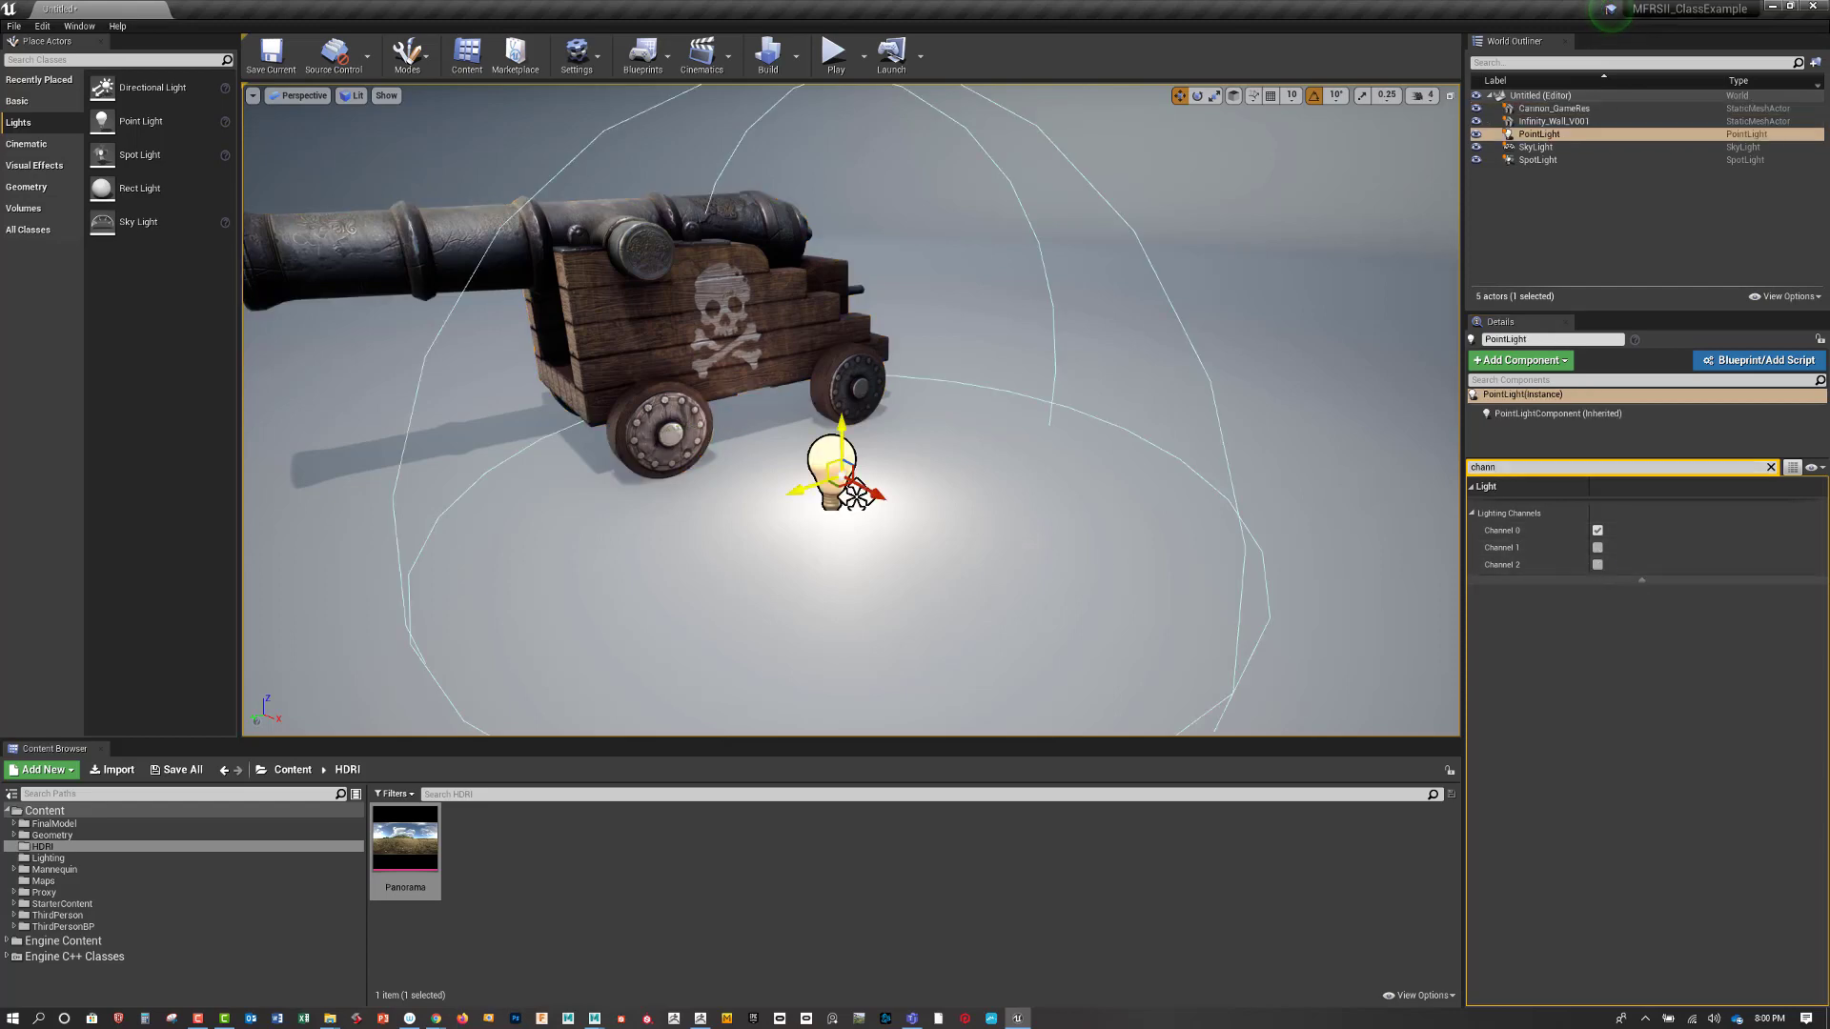
click(1597, 565)
click(1598, 531)
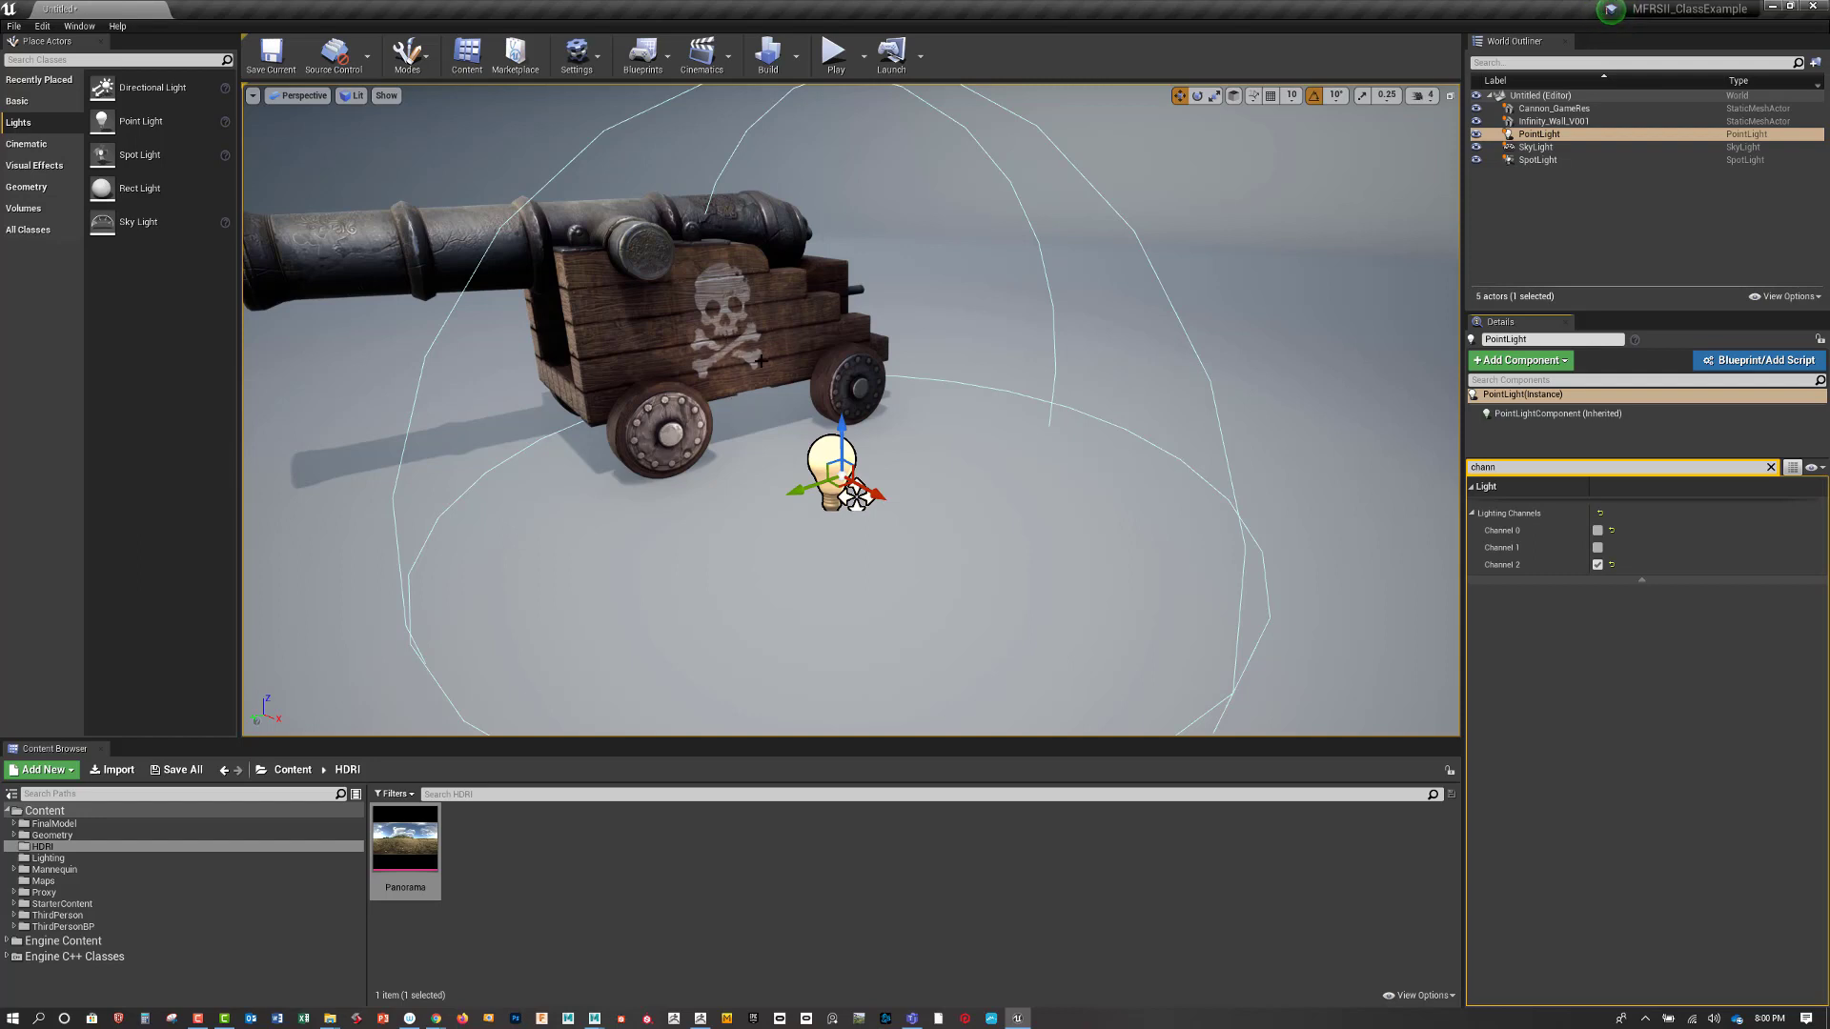
Enable lighting channel 2 on the infinity wall as a trial and disable it again
click(970, 421)
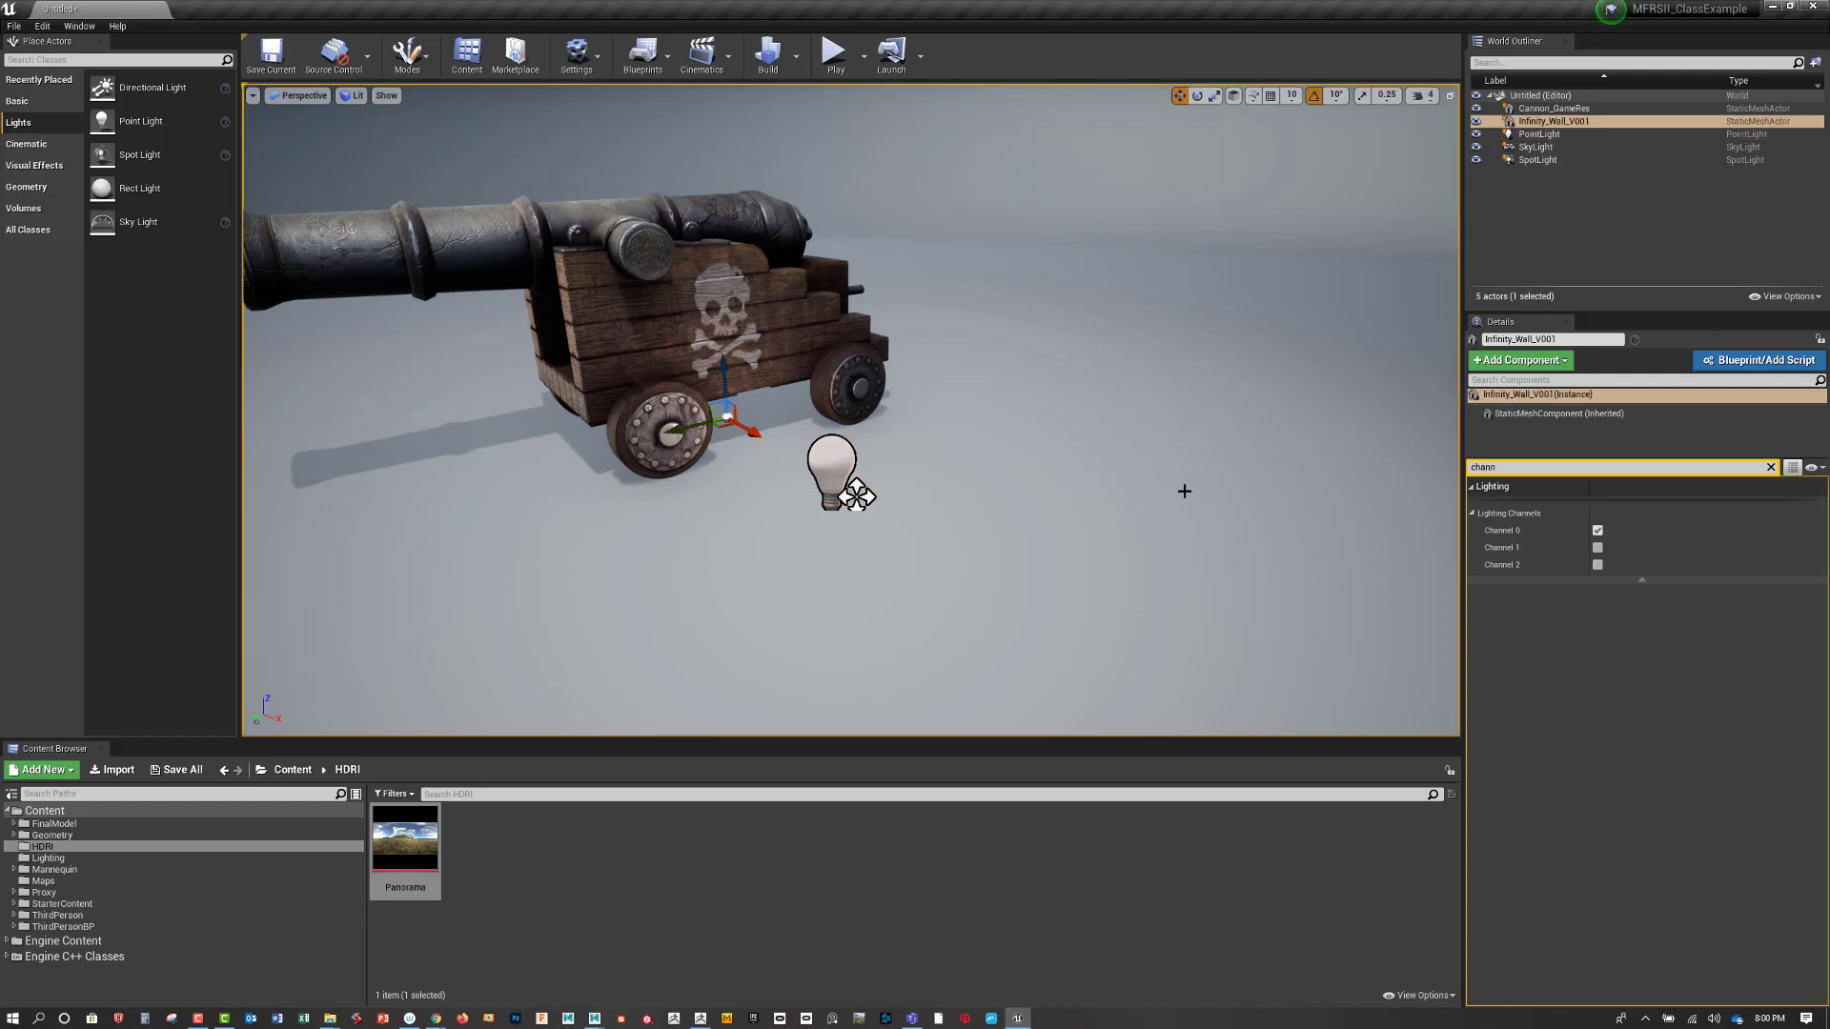
click(1598, 565)
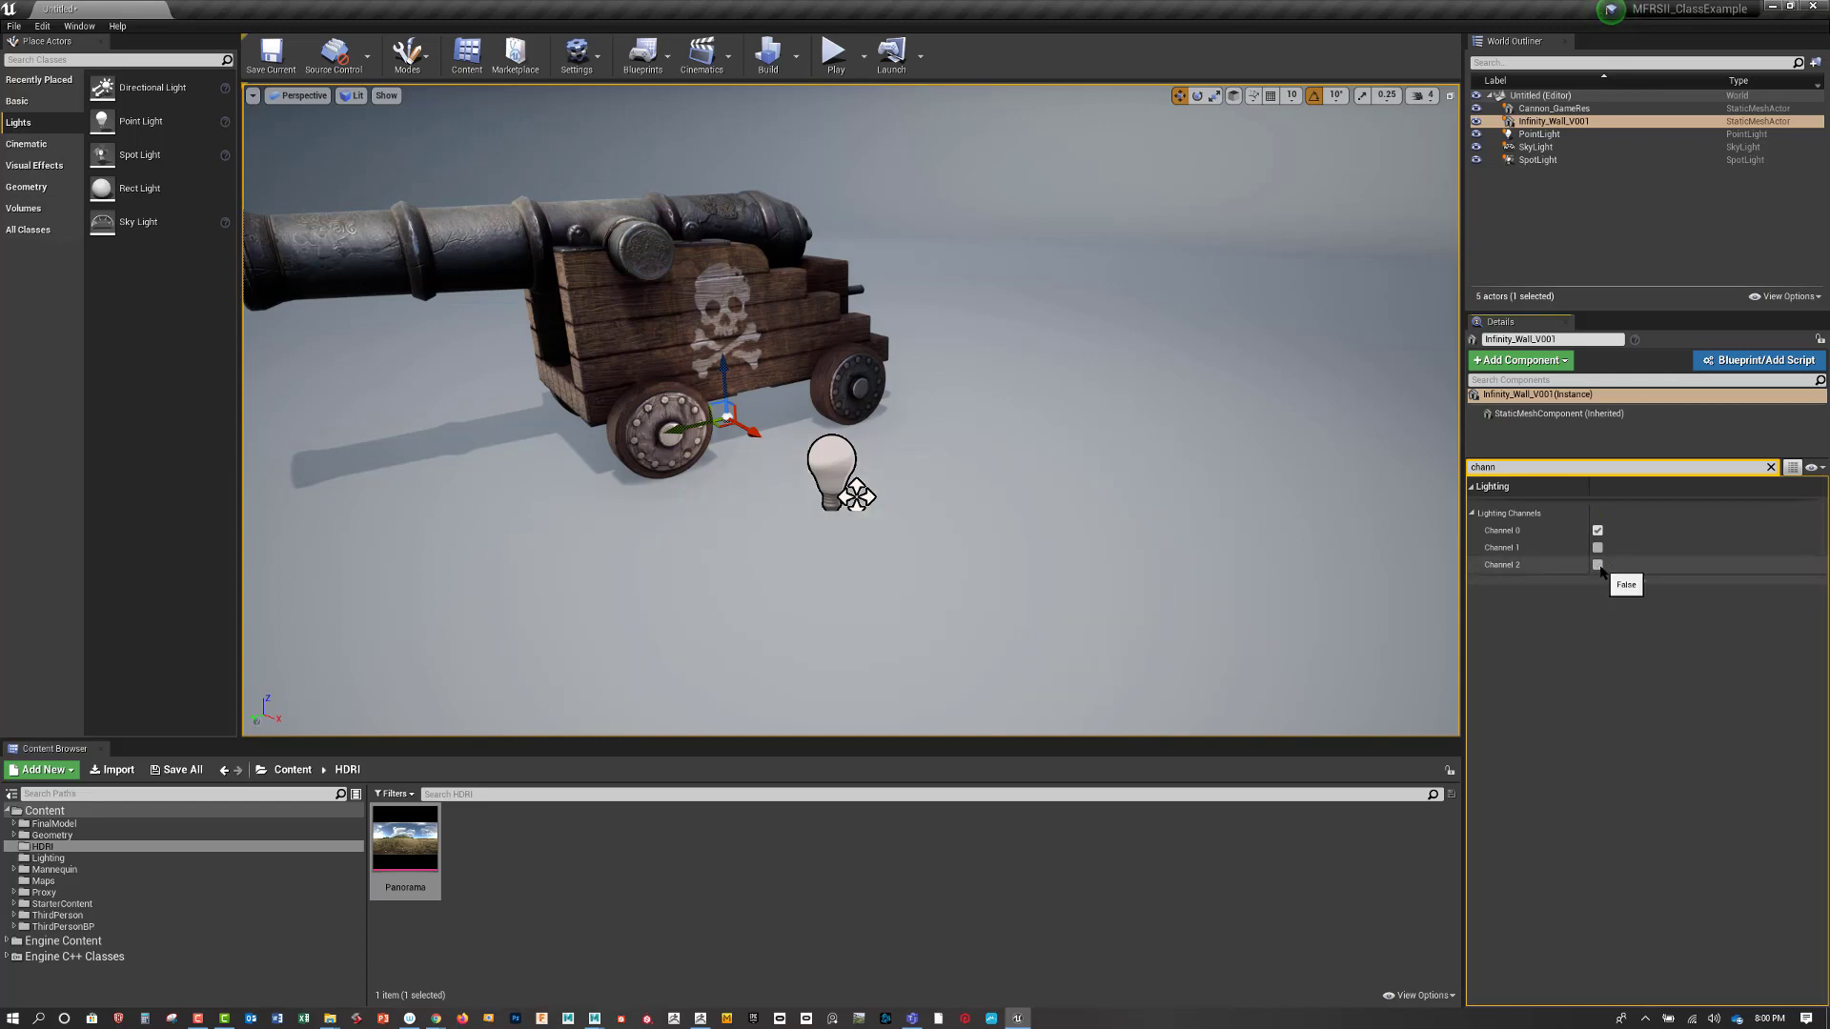
click(1597, 565)
Compare the lighting channels assigned to the point light and the cannon
click(848, 467)
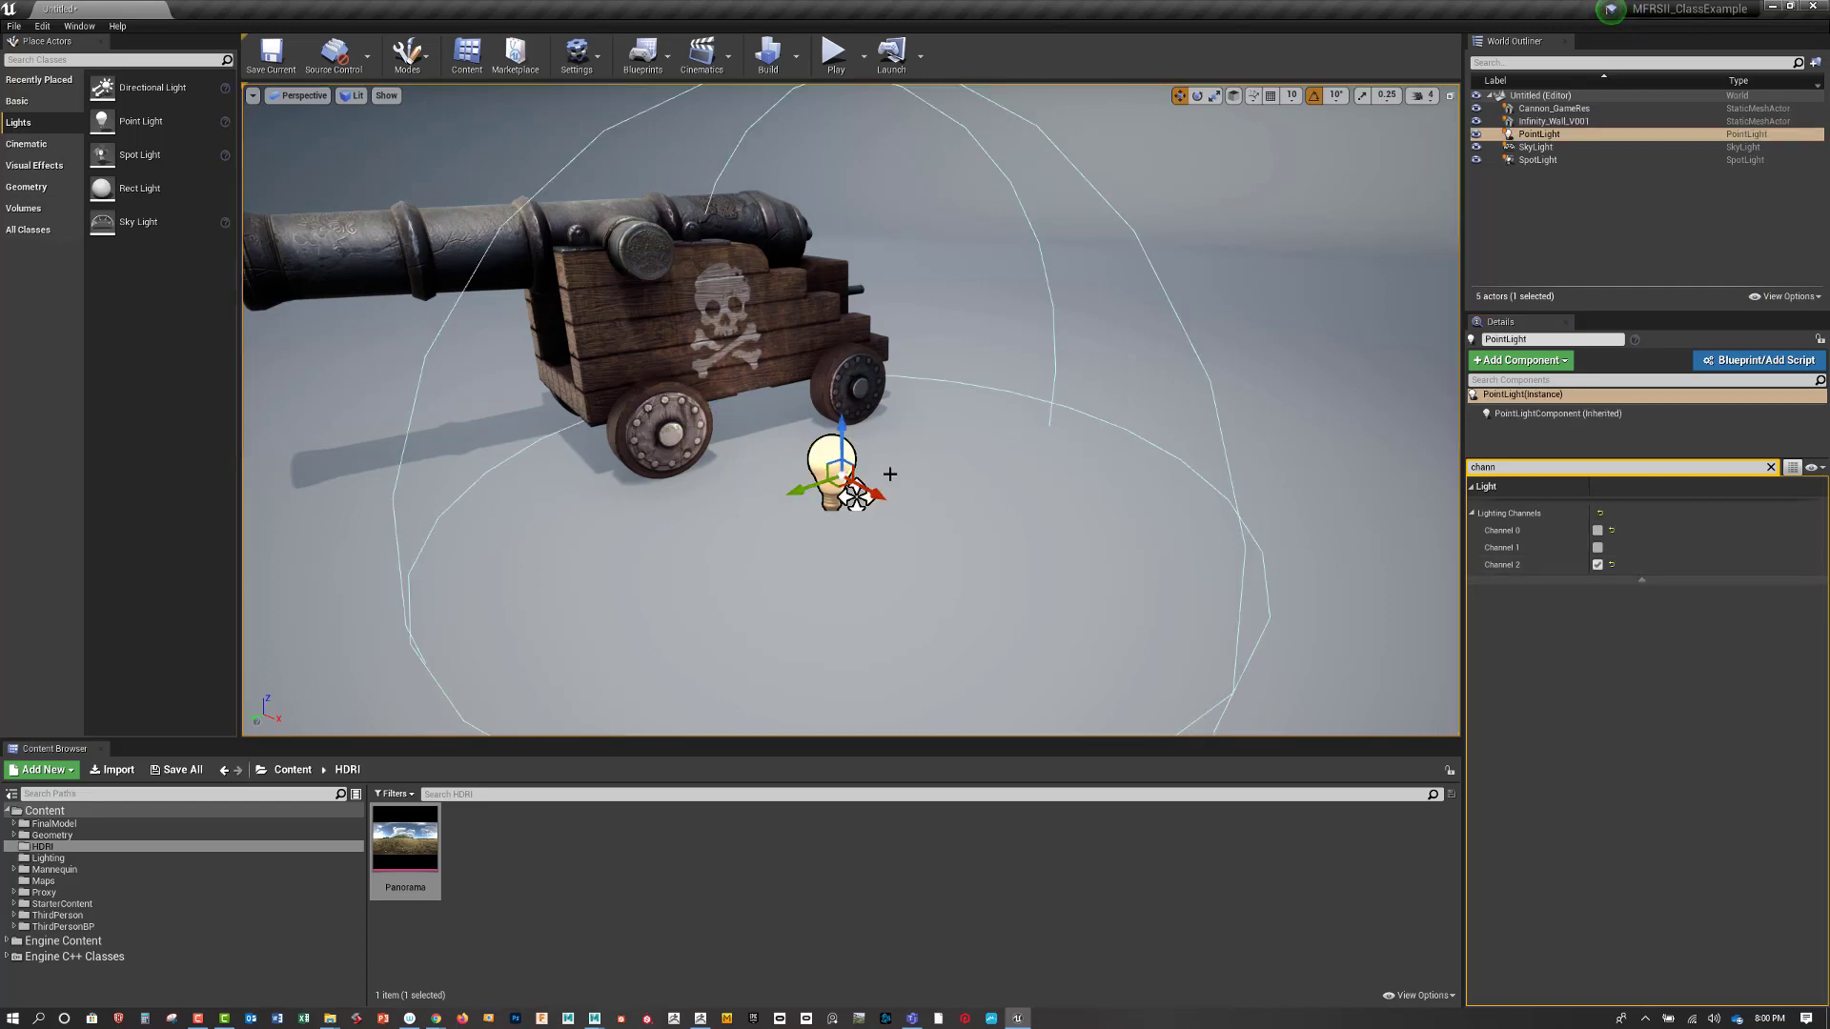
click(801, 329)
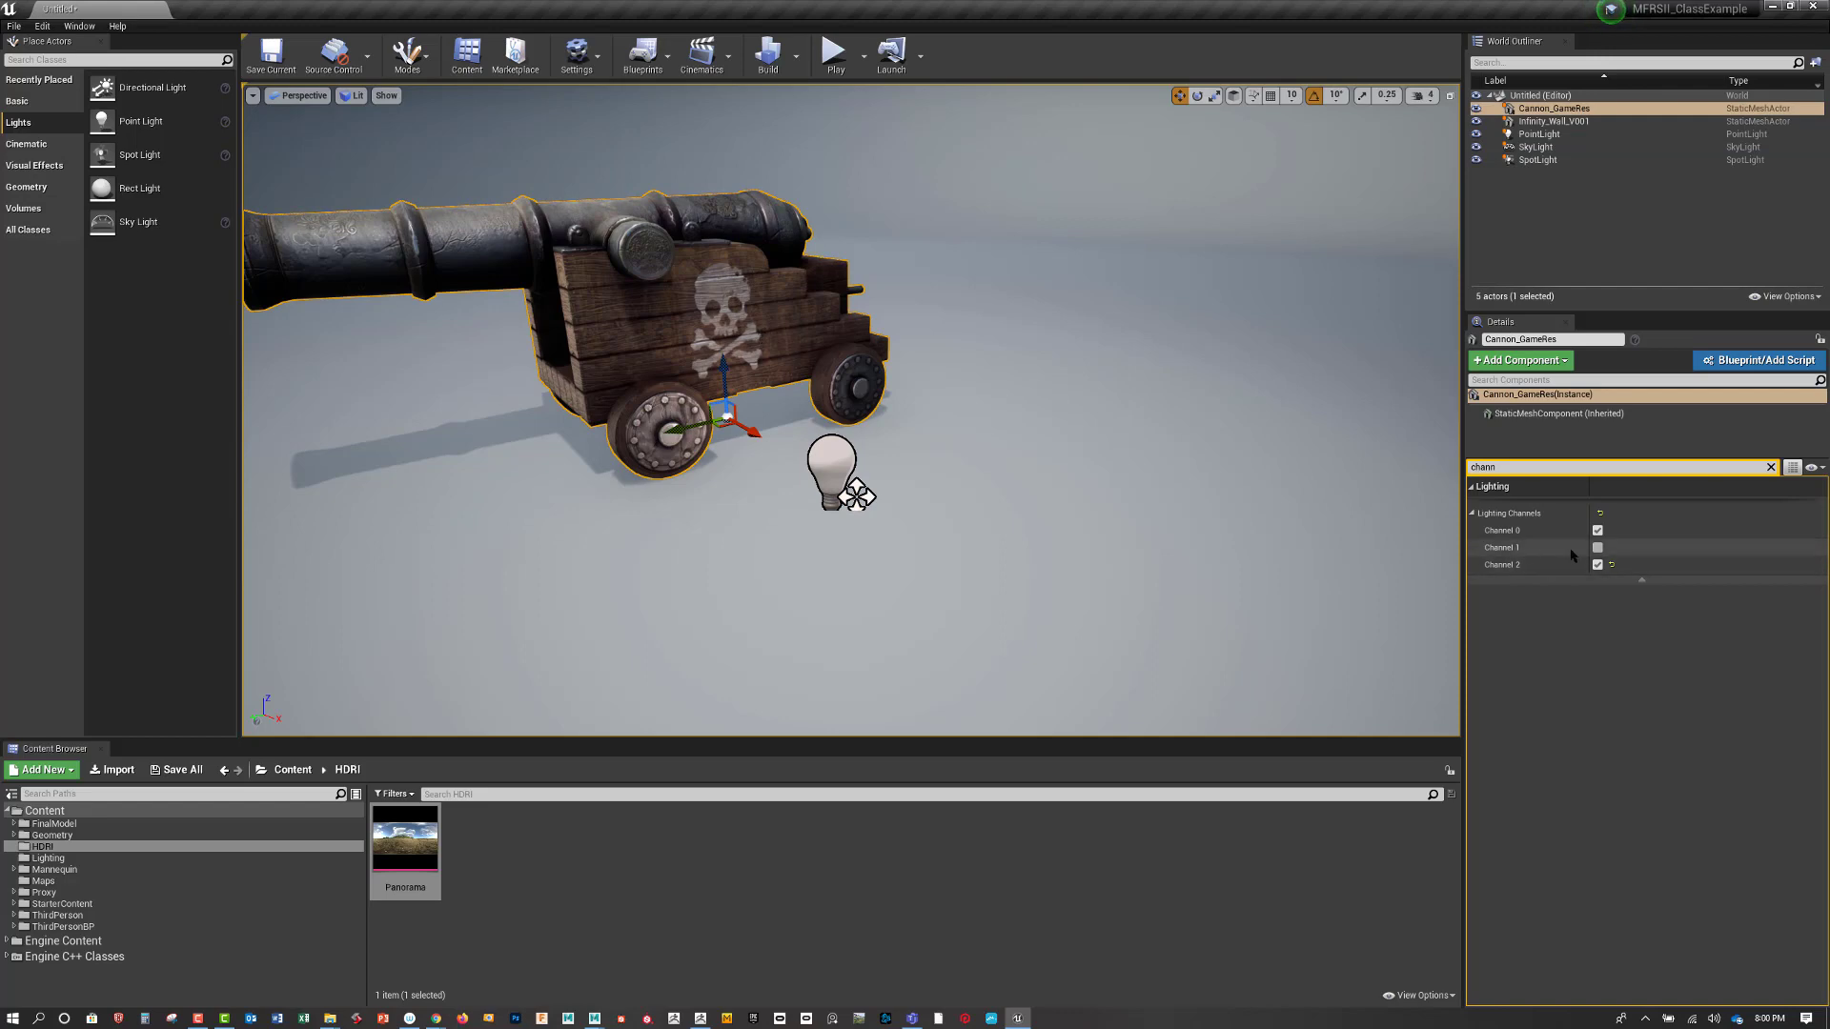
click(817, 458)
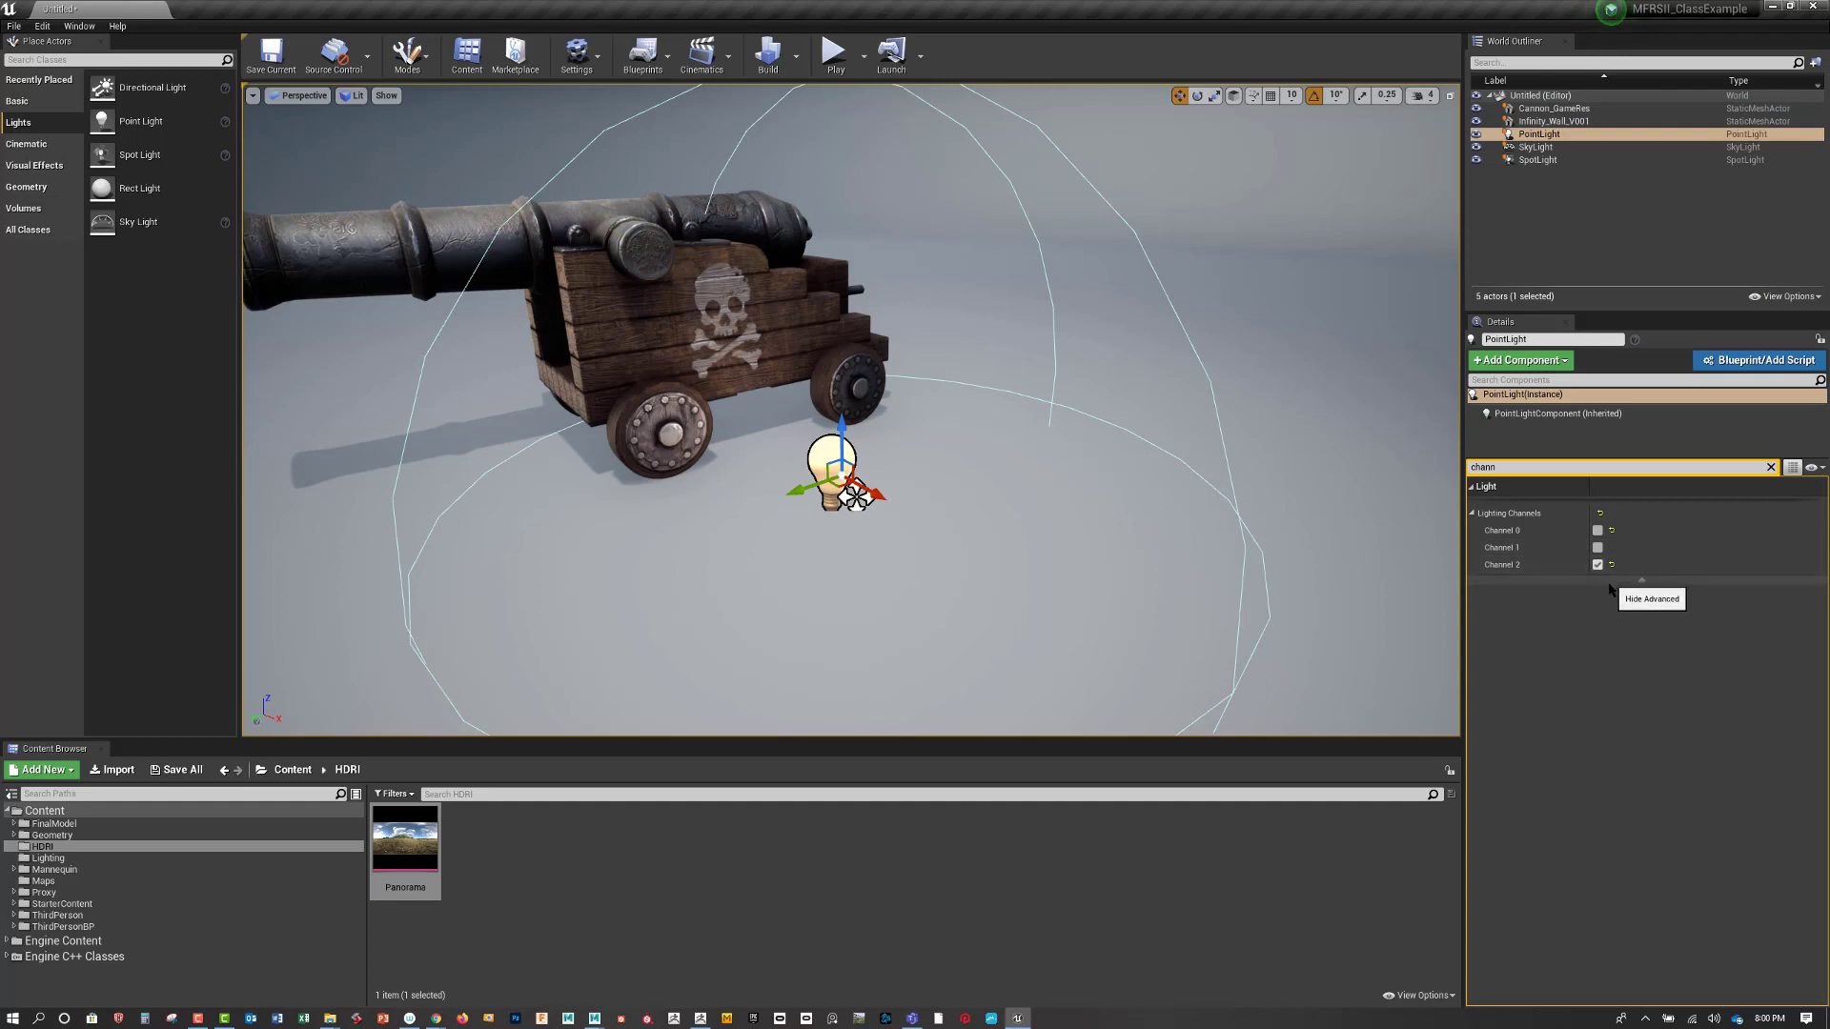
Duplicate the point light and move the copy into the cannon's carriage, beneath the barrel
drag(798, 490, 1020, 519)
key(ctrl+z)
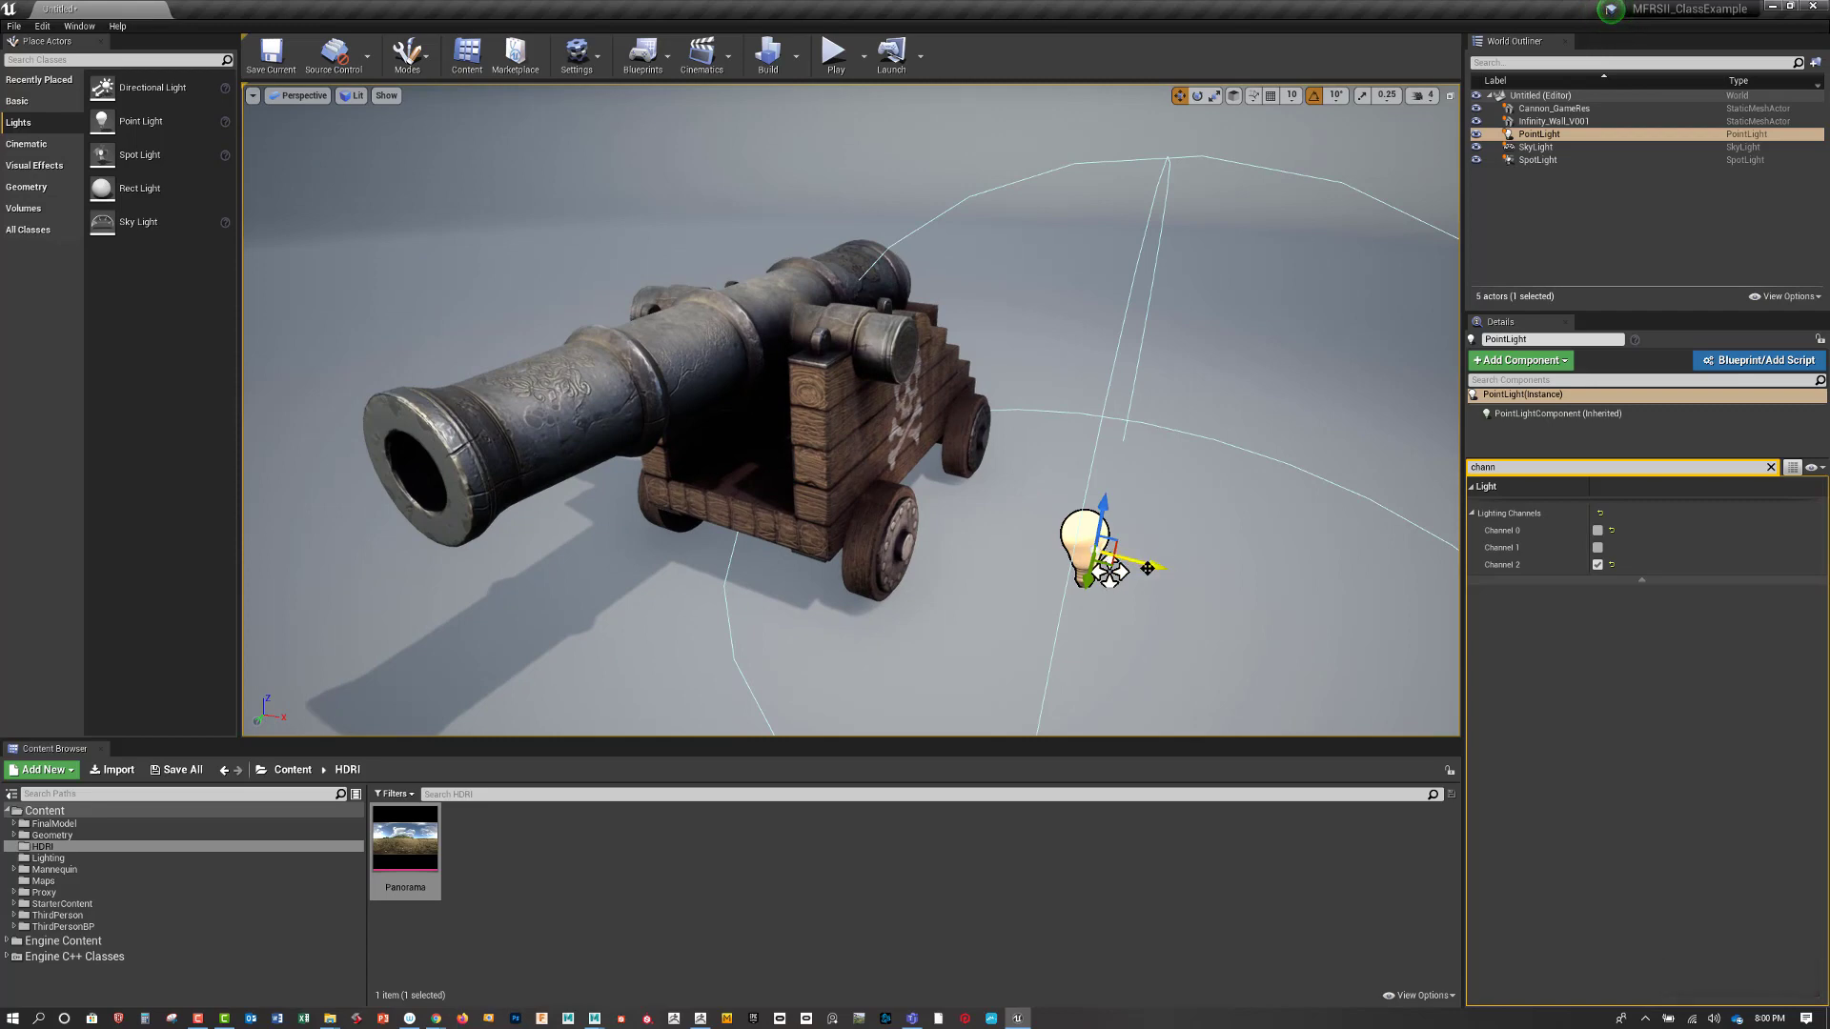
alt+drag(1106, 562, 868, 537)
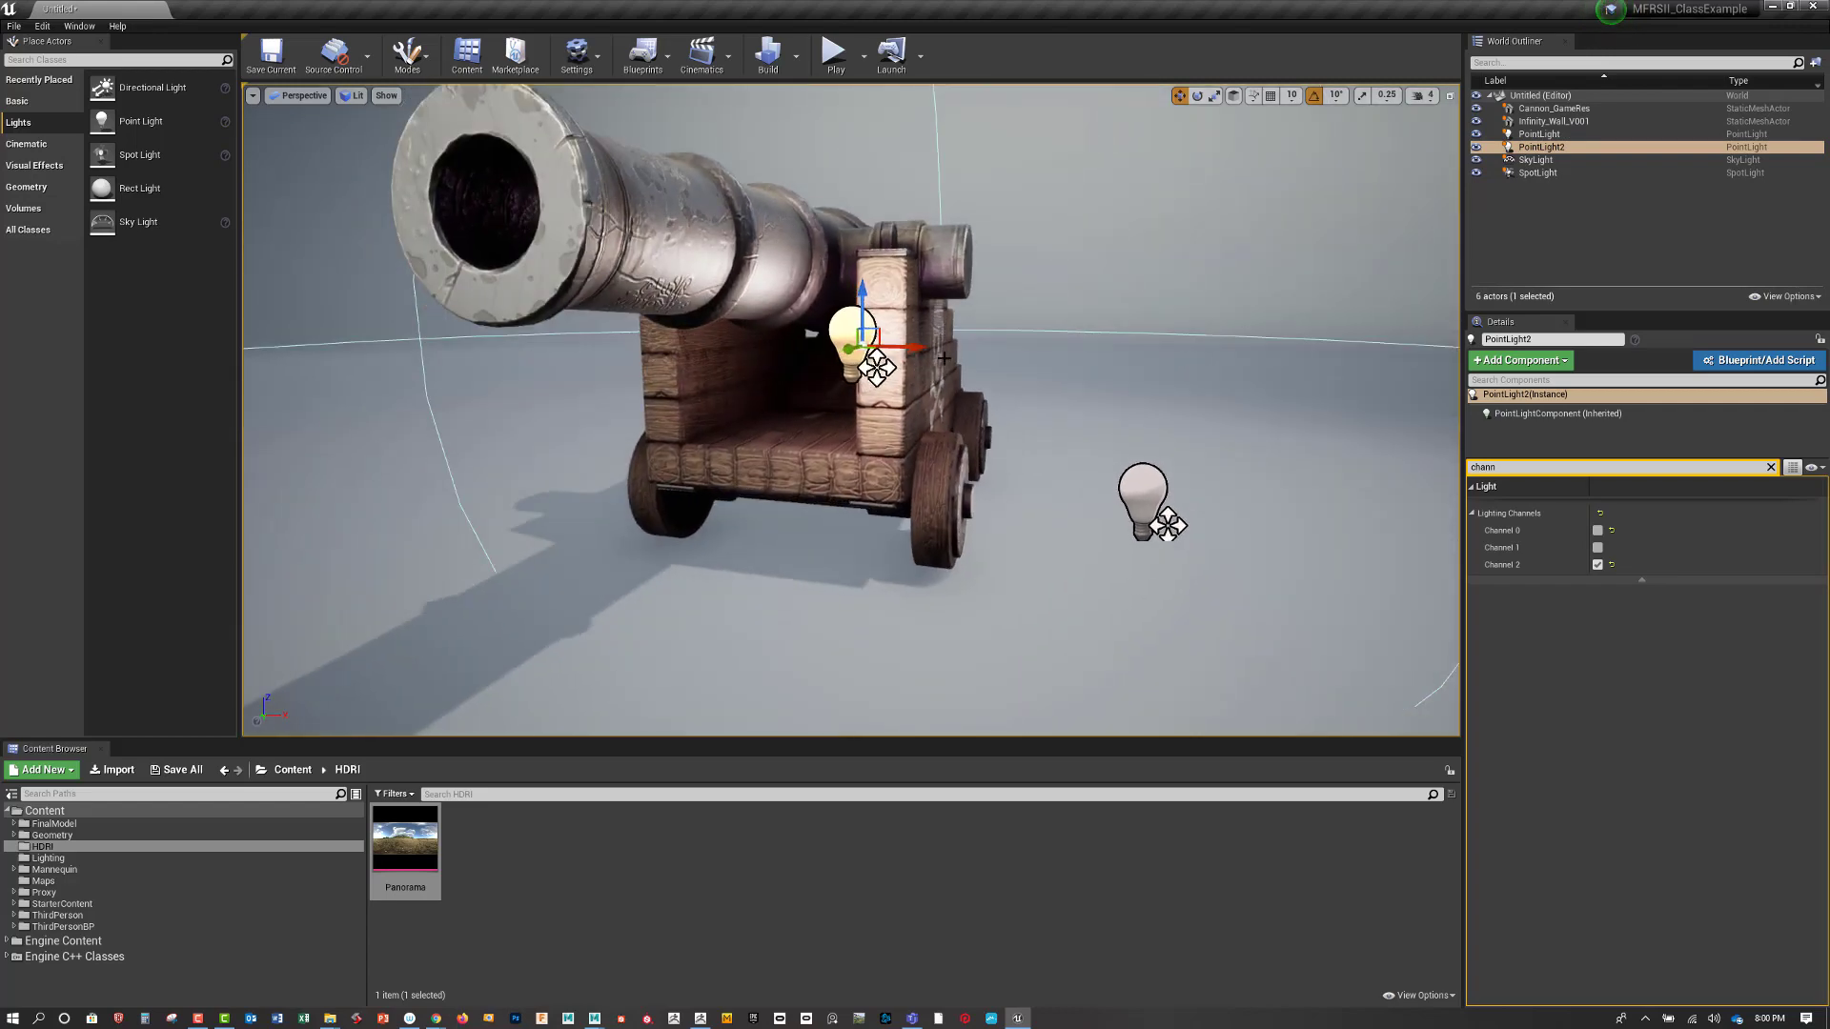
drag(914, 349, 752, 364)
alt+drag(728, 488, 658, 548)
alt+middle_drag(728, 489, 558, 660)
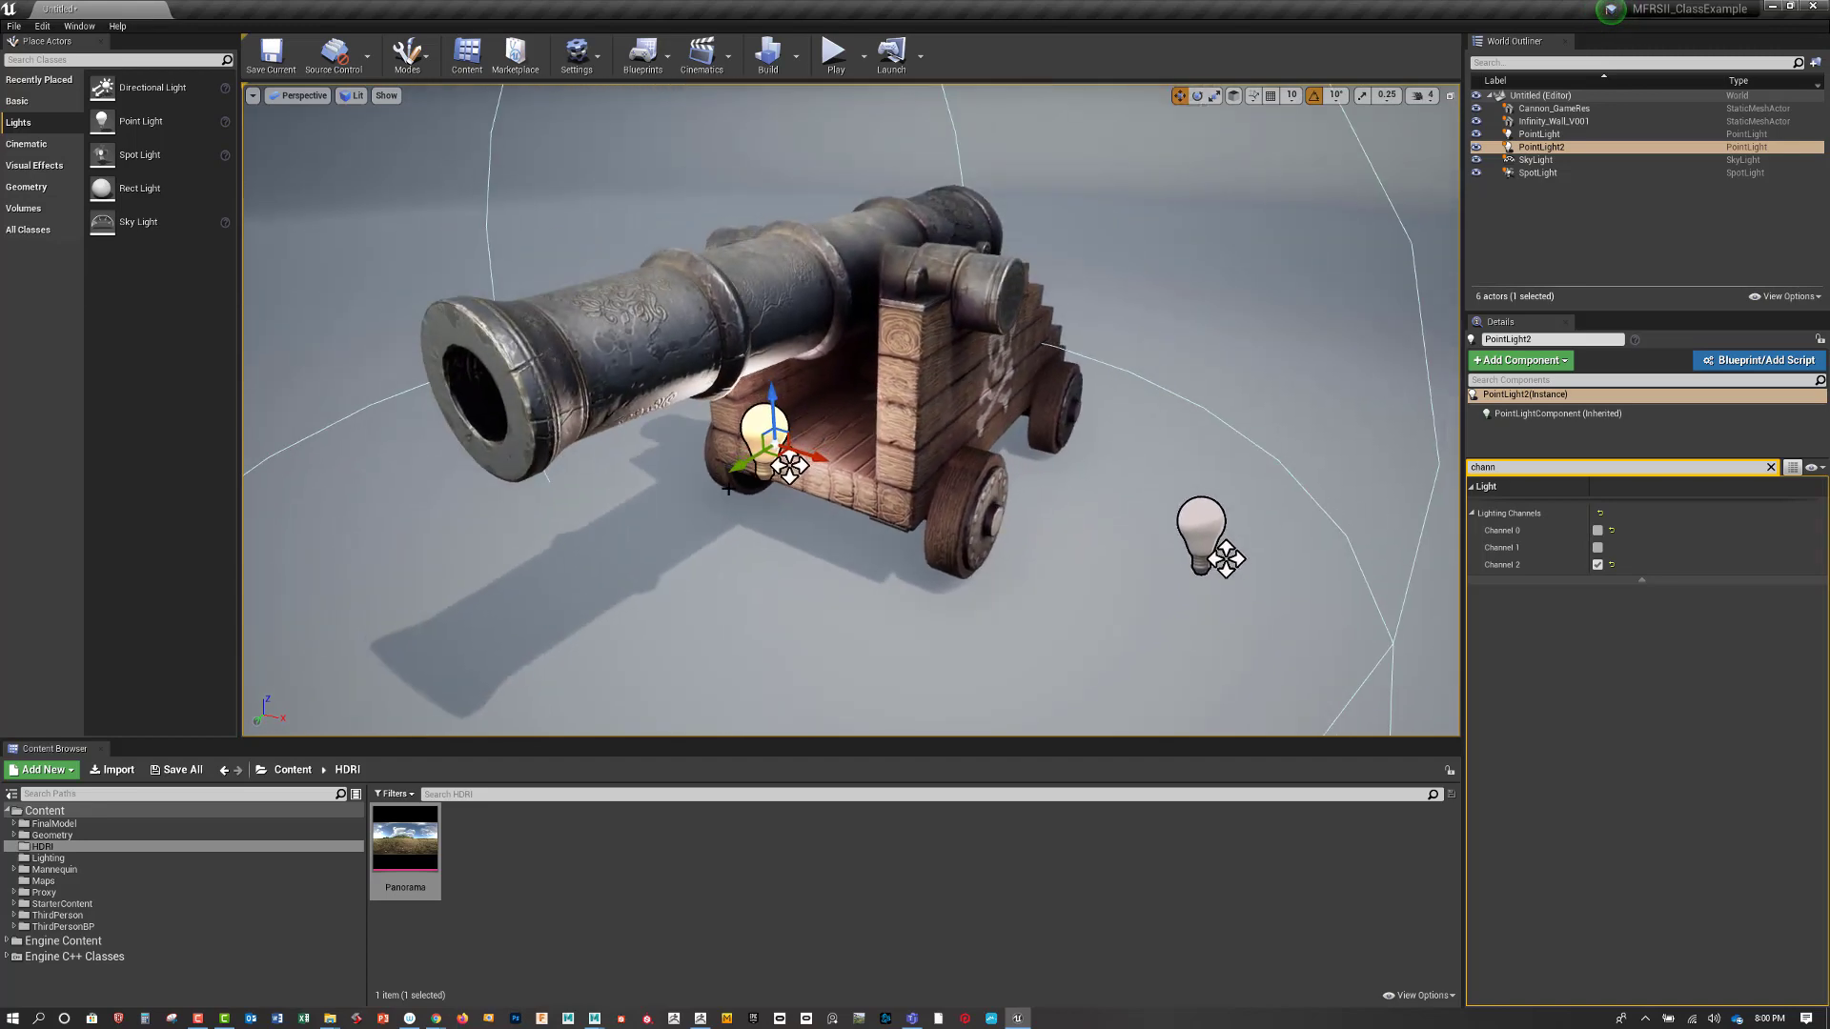
drag(740, 467, 834, 411)
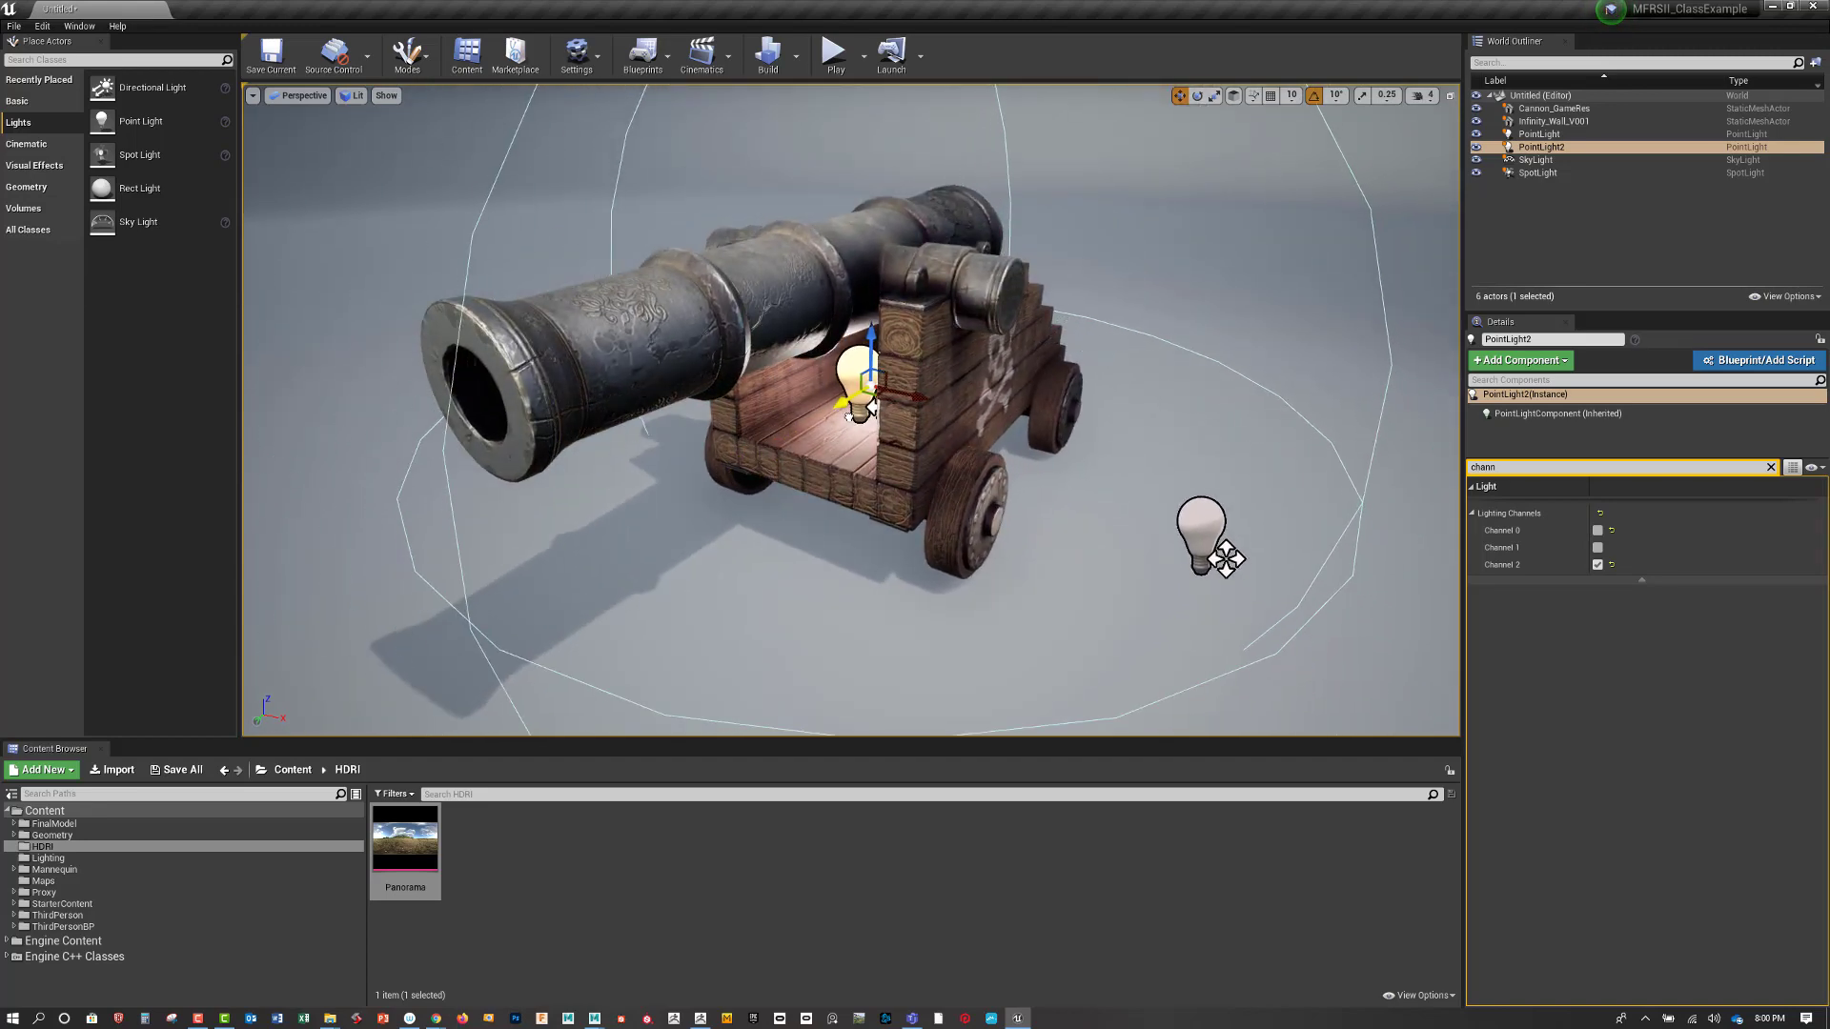
right_drag(834, 411, 895, 376)
alt+middle_drag(705, 484, 898, 406)
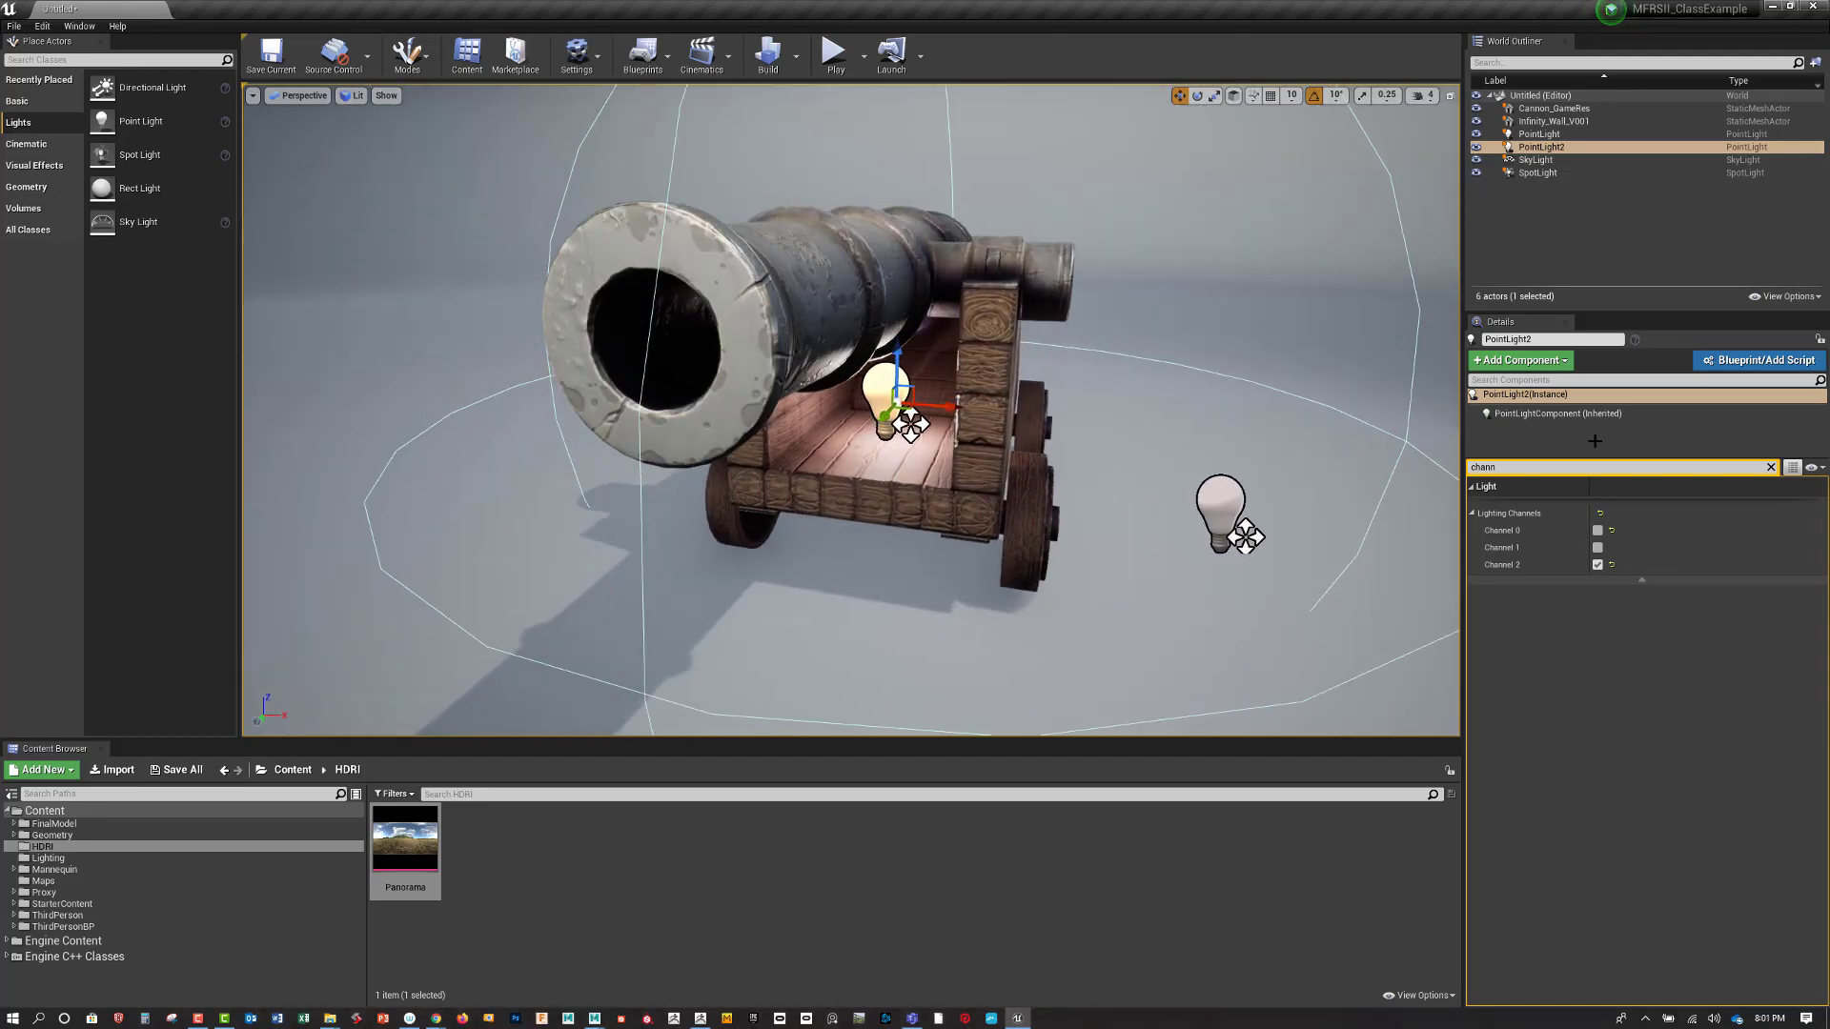
Clear the details filter, set the duplicated light's intensity to 0.1 cd and nudge it to X about -1.1
click(1770, 468)
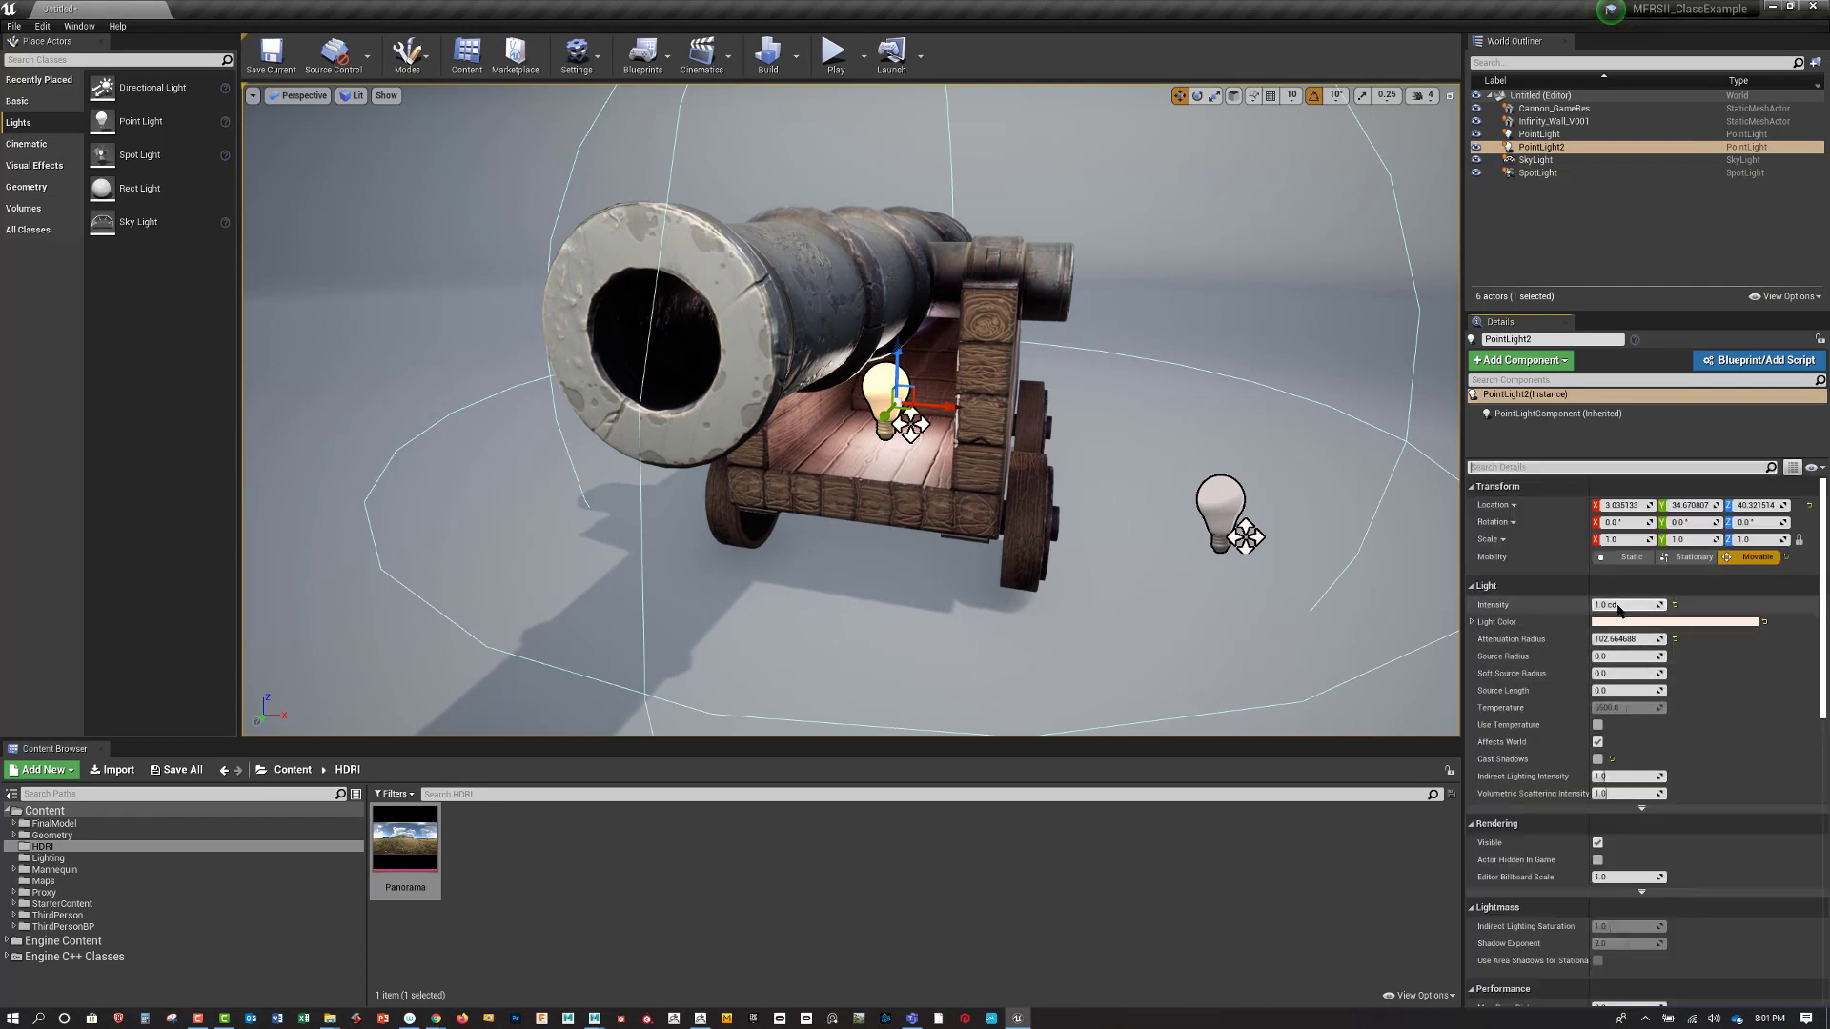
text(0.1)
key(Return)
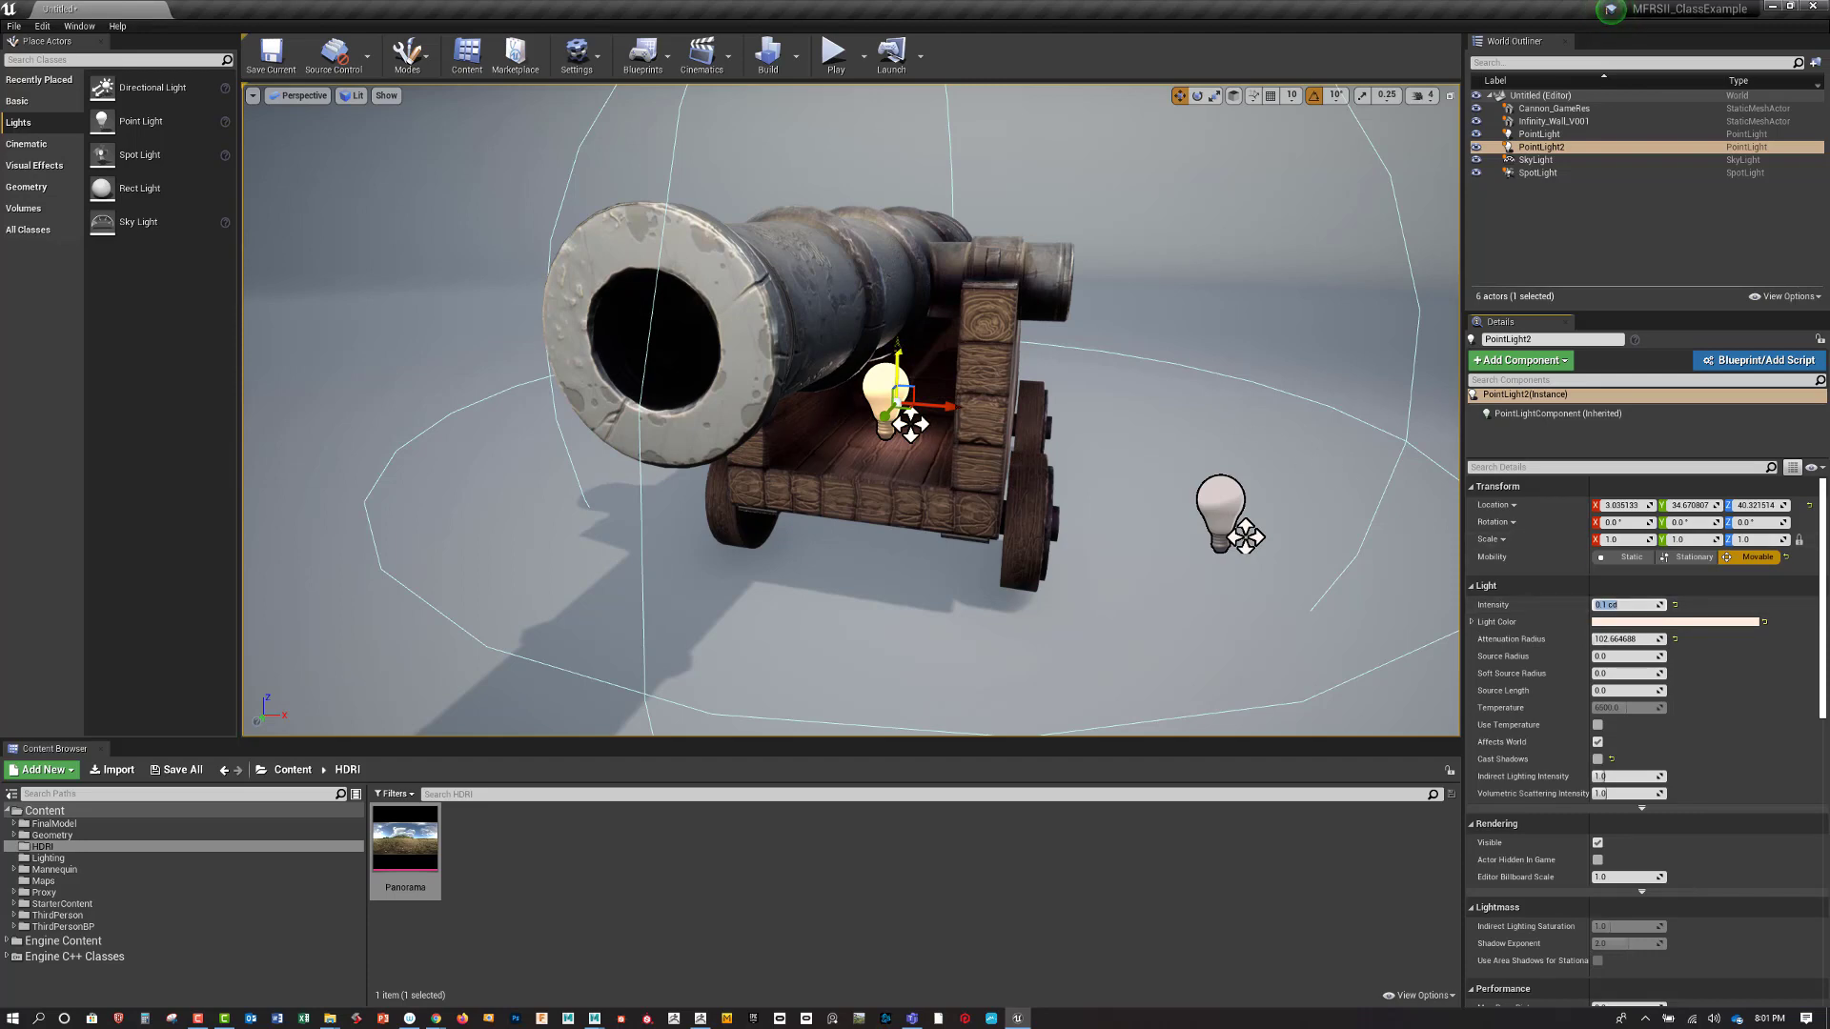
drag(946, 406, 882, 360)
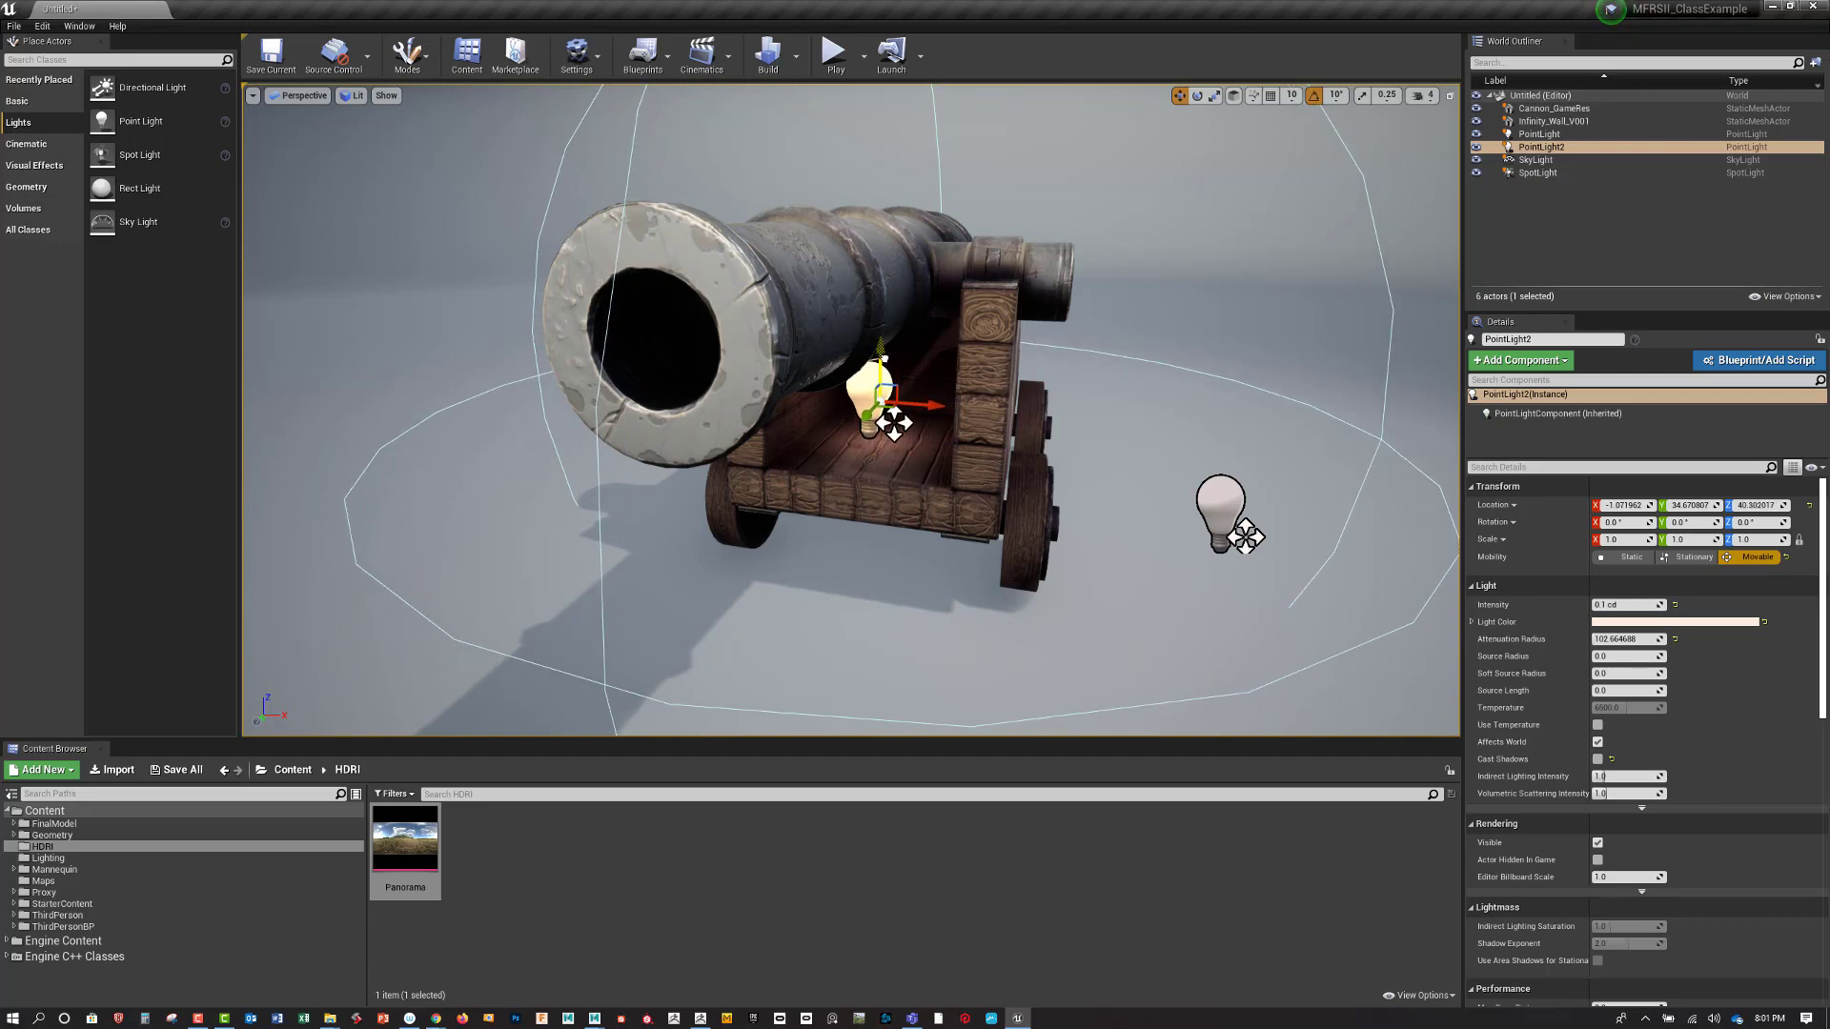
Lower the intensity of the point light inside the carriage to 0.05 cd
click(1616, 605)
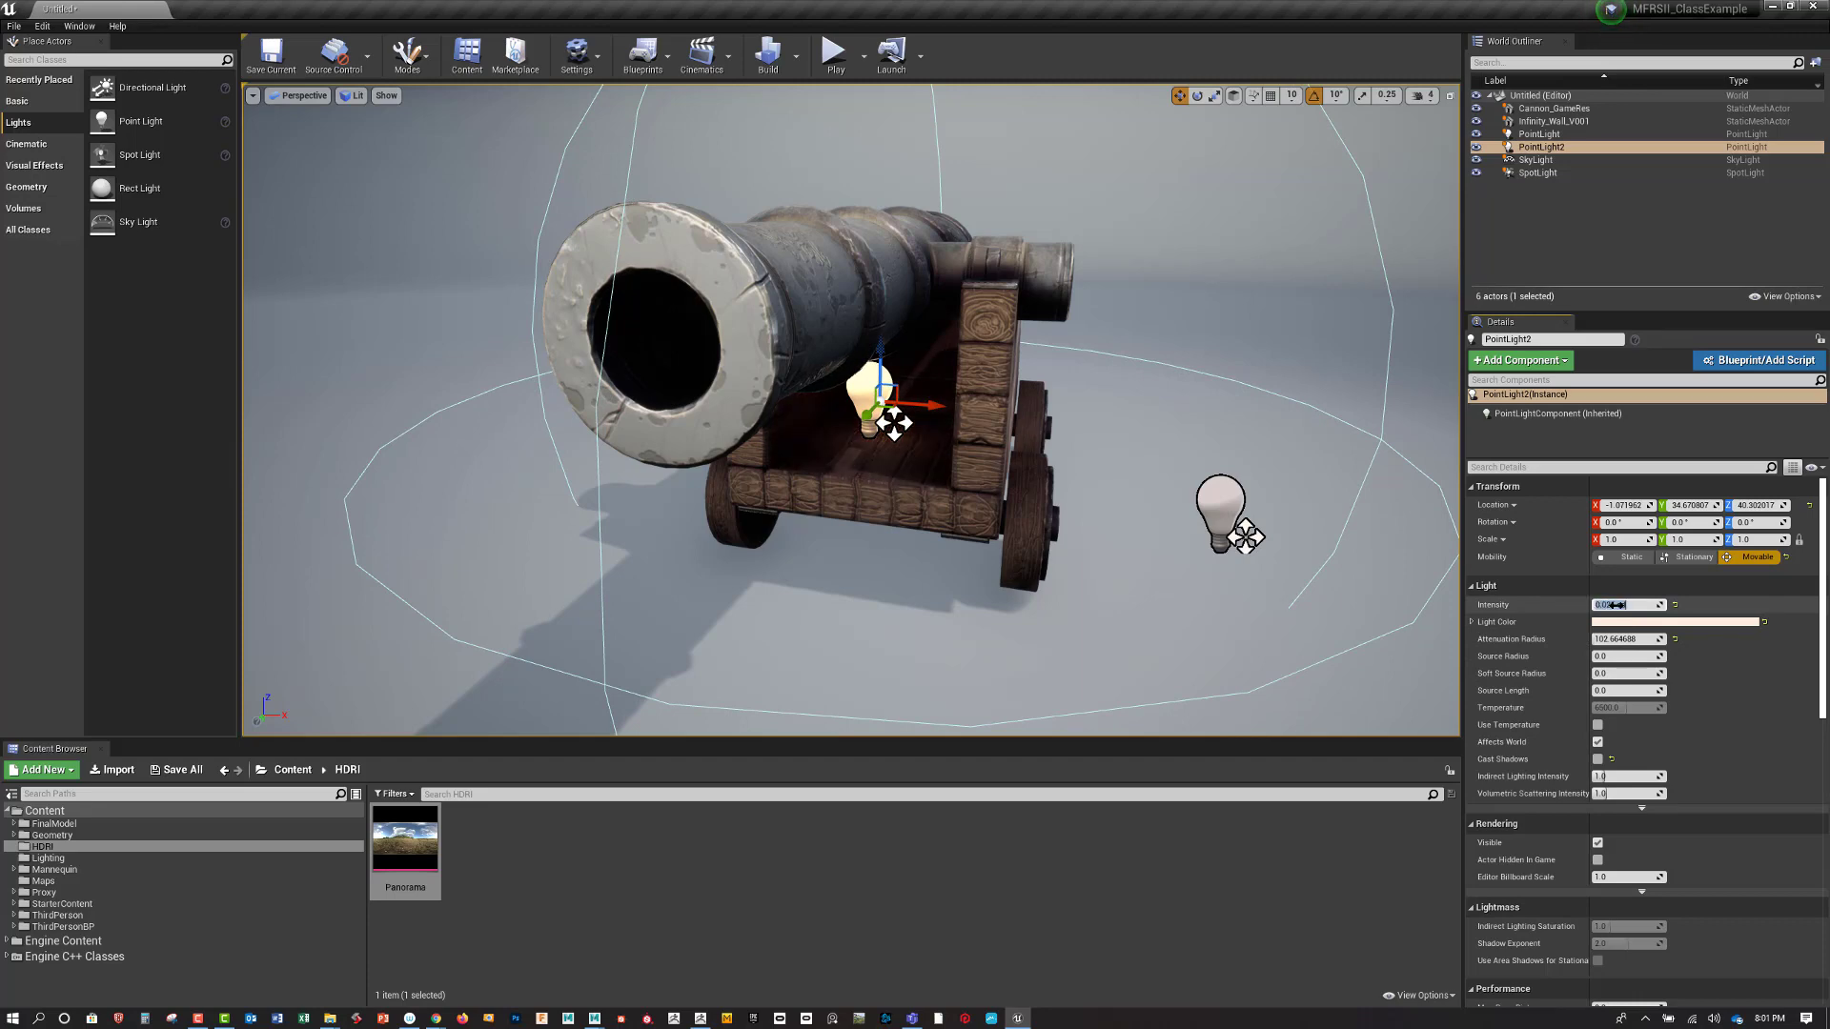
drag(1643, 605, 1606, 606)
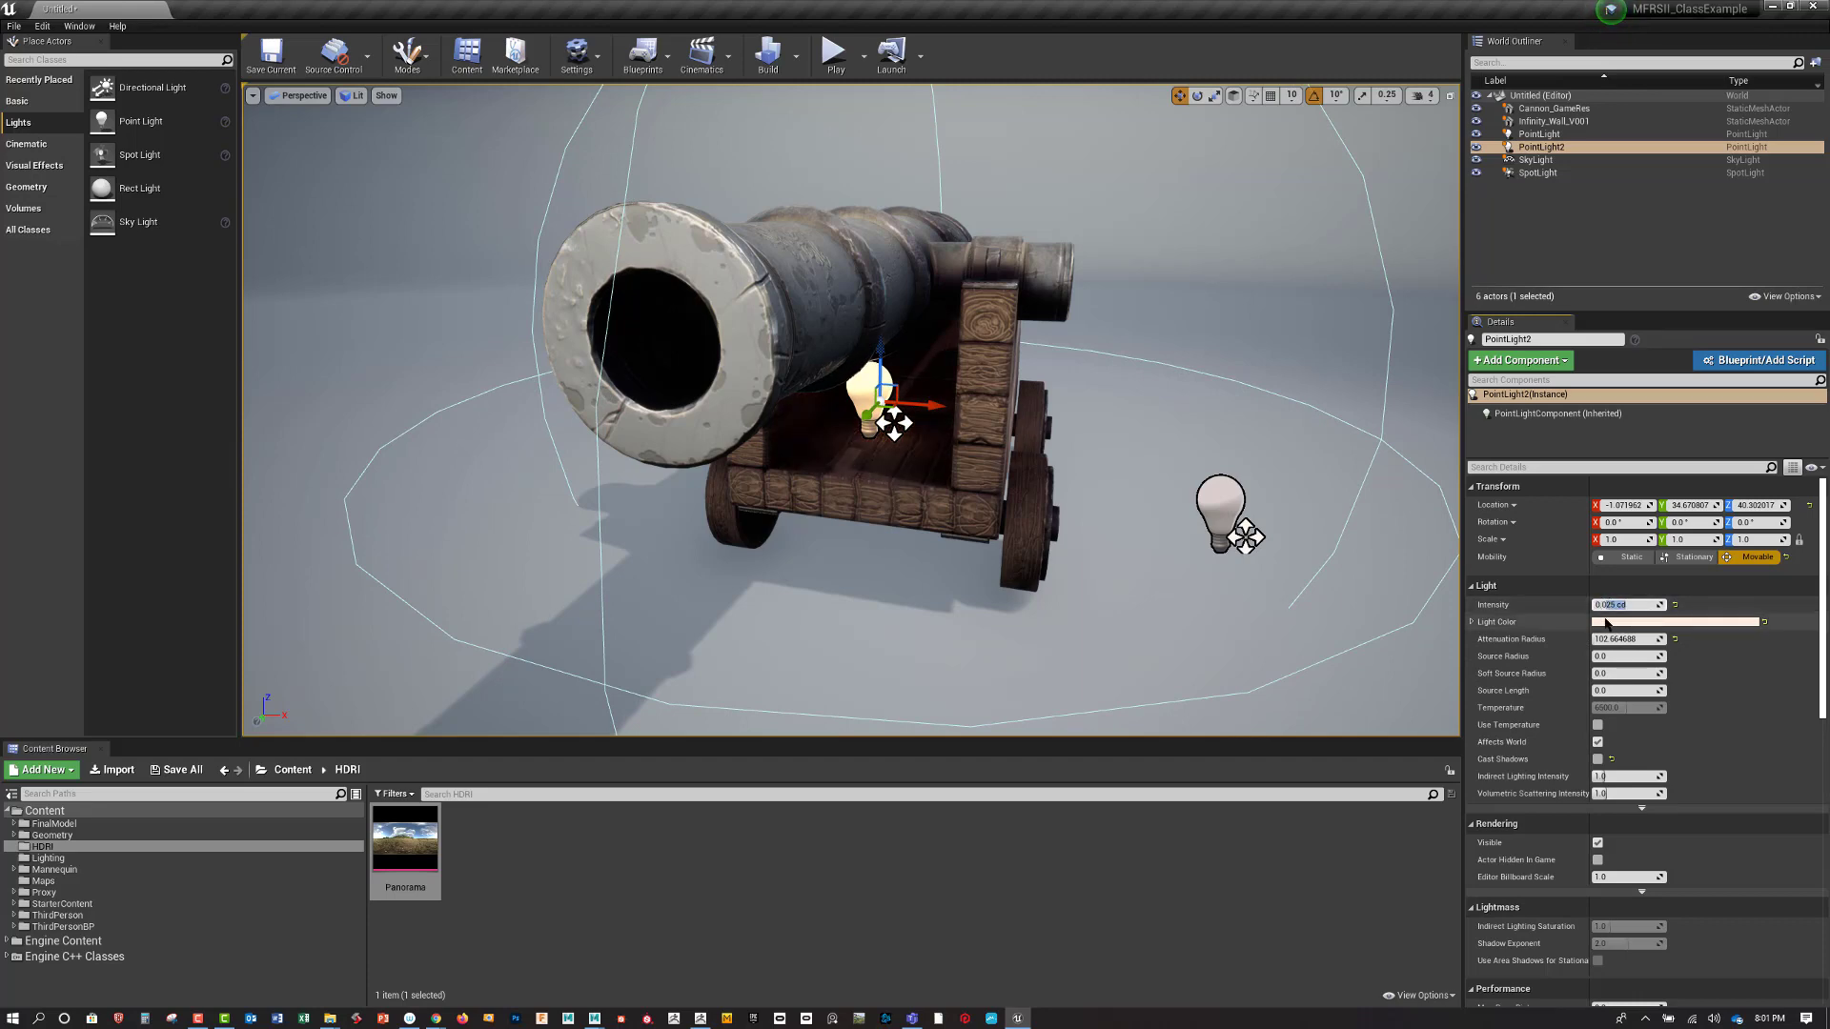
text(5)
key(Return)
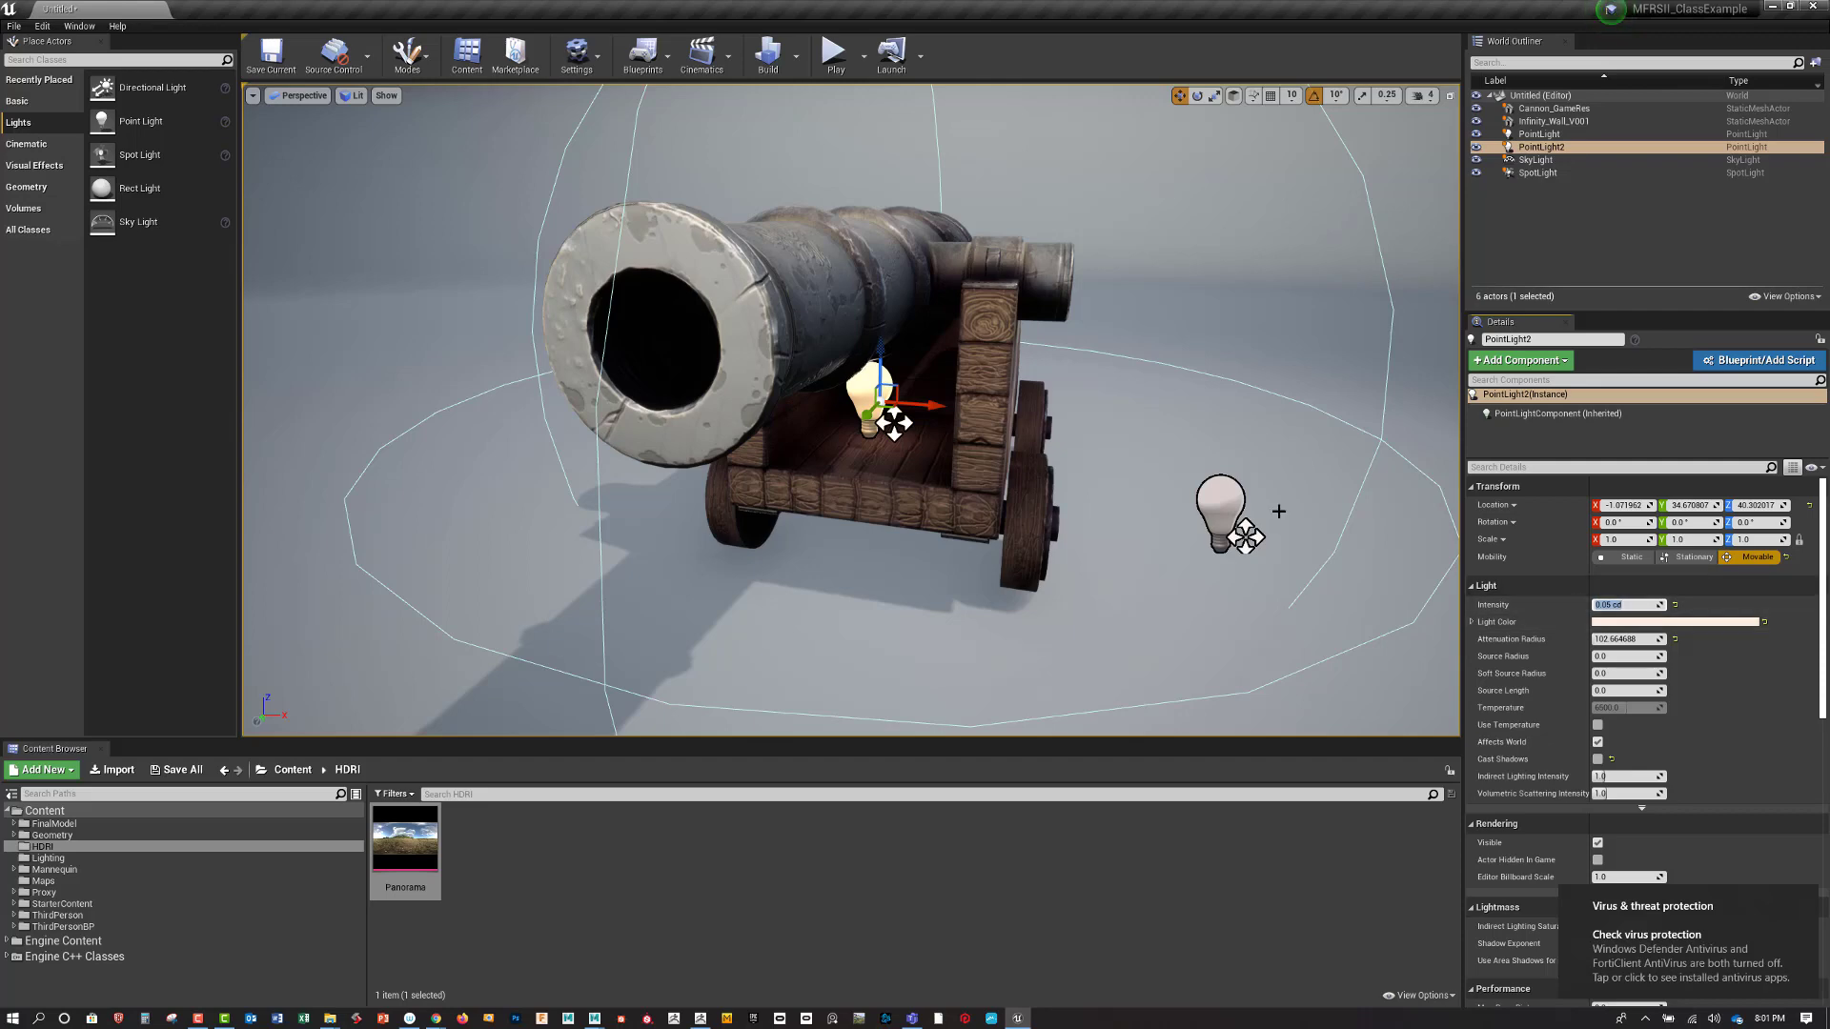
Hide the editor icons with Game View and reposition PointLight2 to X about -6.1 and Z about 44.6
right_drag(1177, 494, 1020, 516)
key(g)
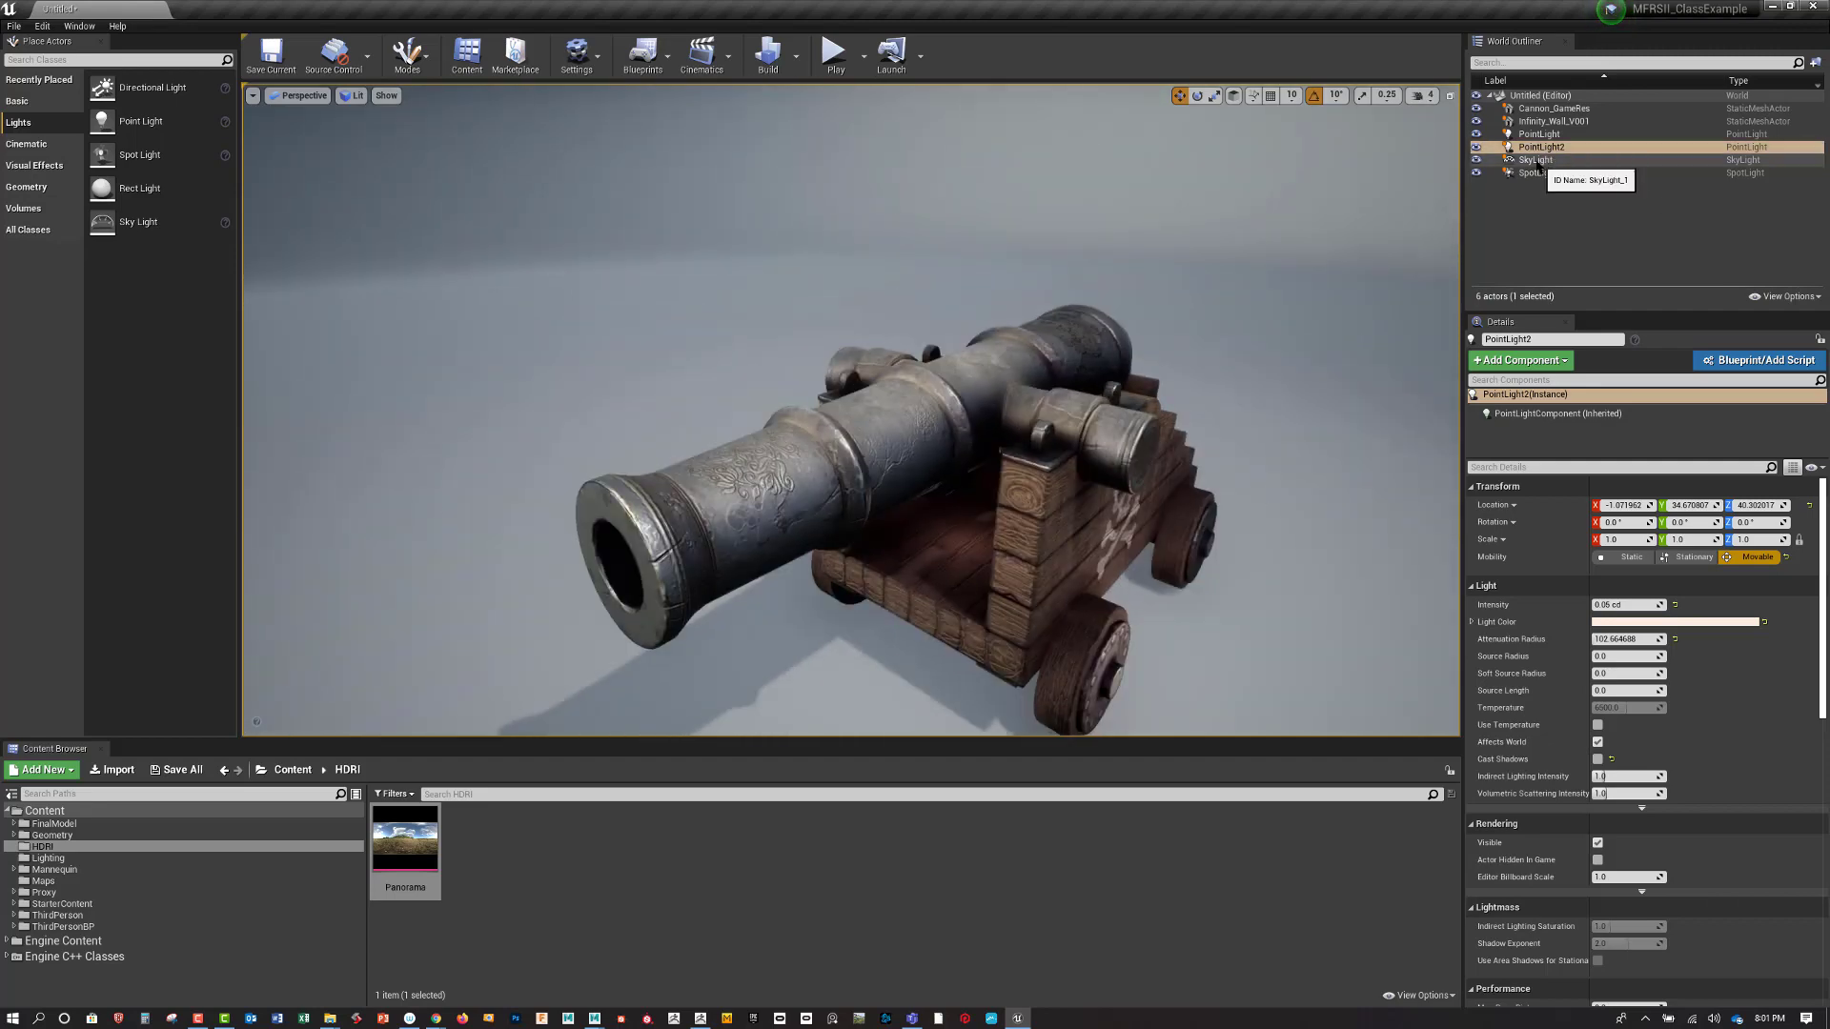
click(1541, 148)
drag(971, 457, 1019, 362)
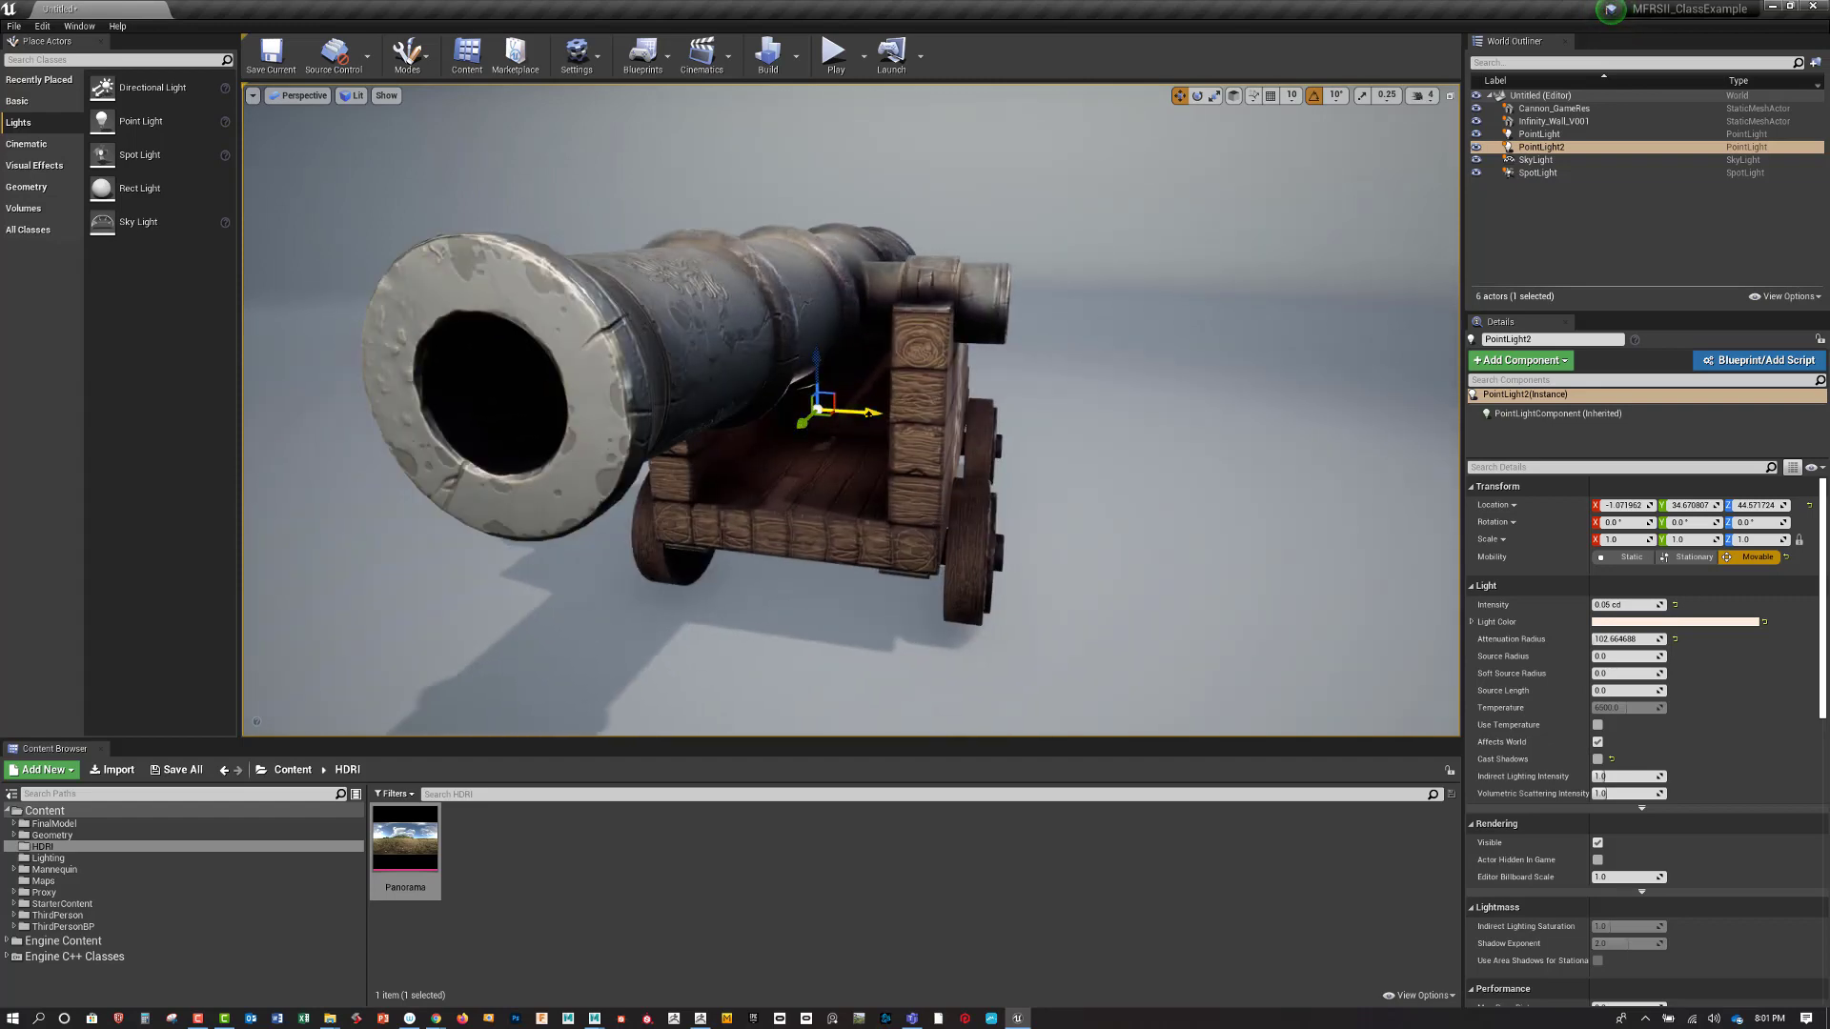
drag(868, 413, 838, 410)
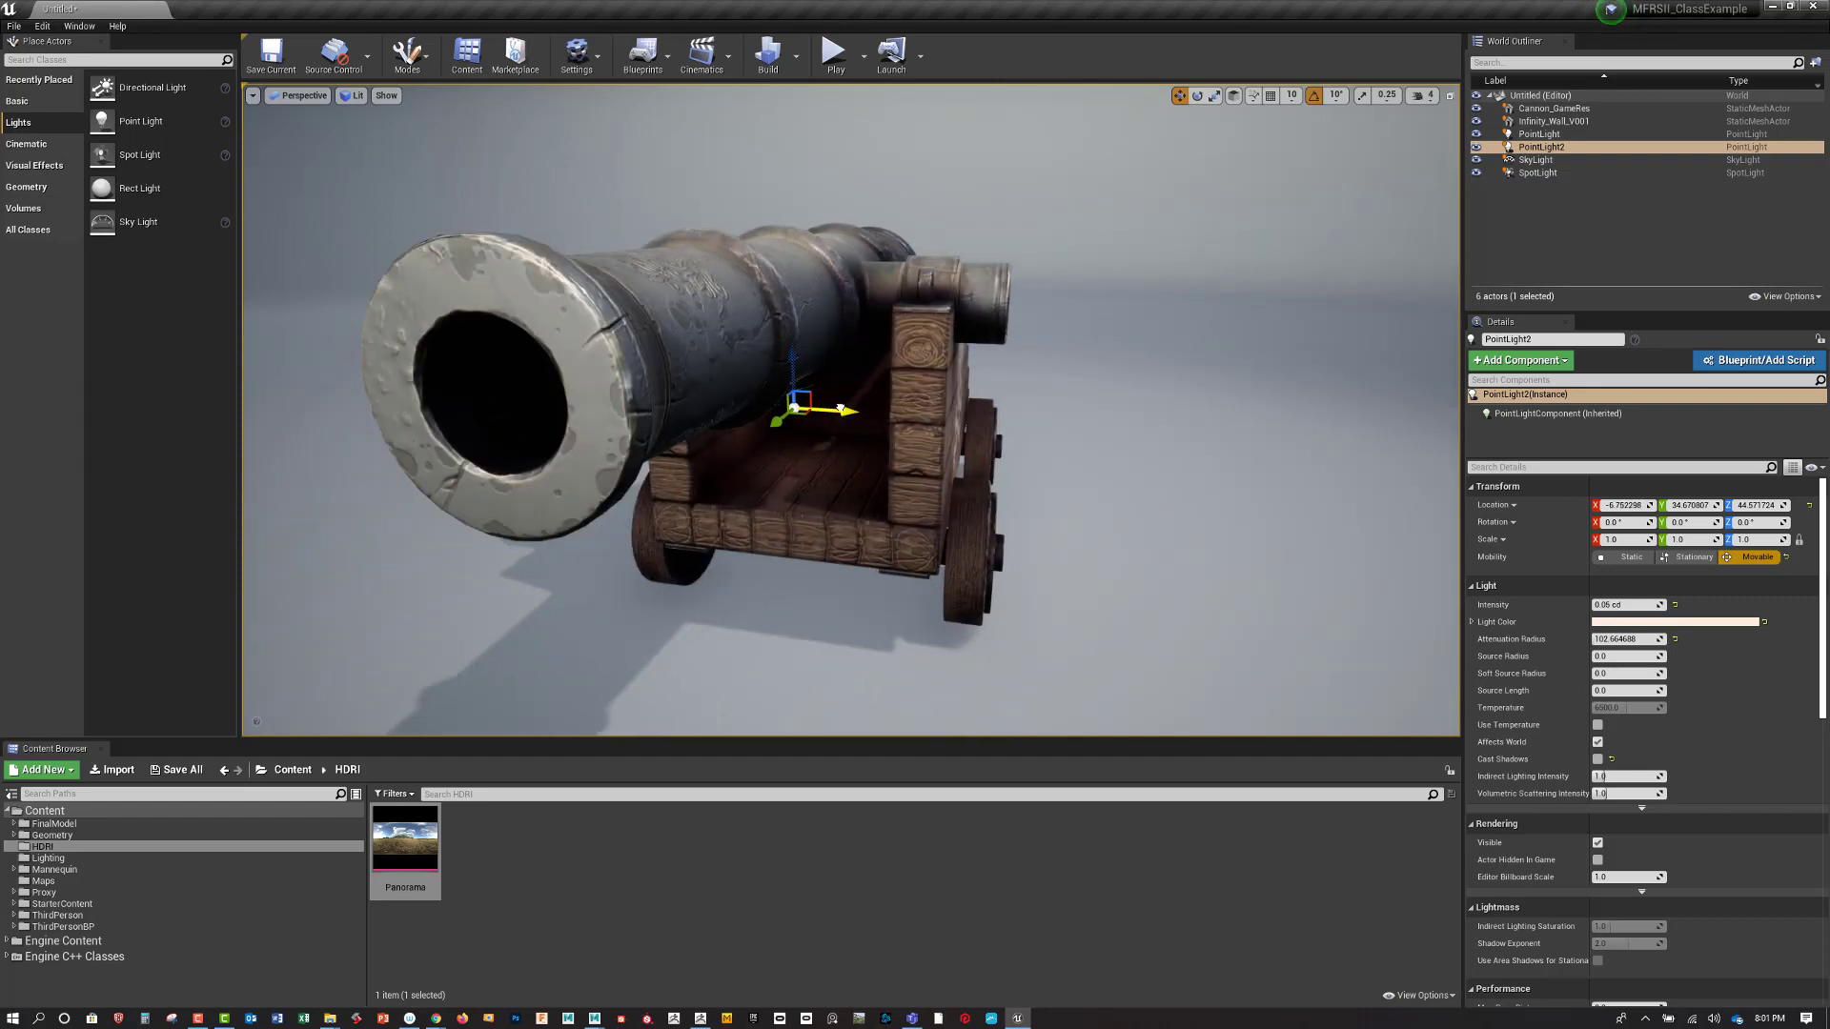
right_drag(843, 409, 1083, 467)
key(d)
key(a)
key(d)
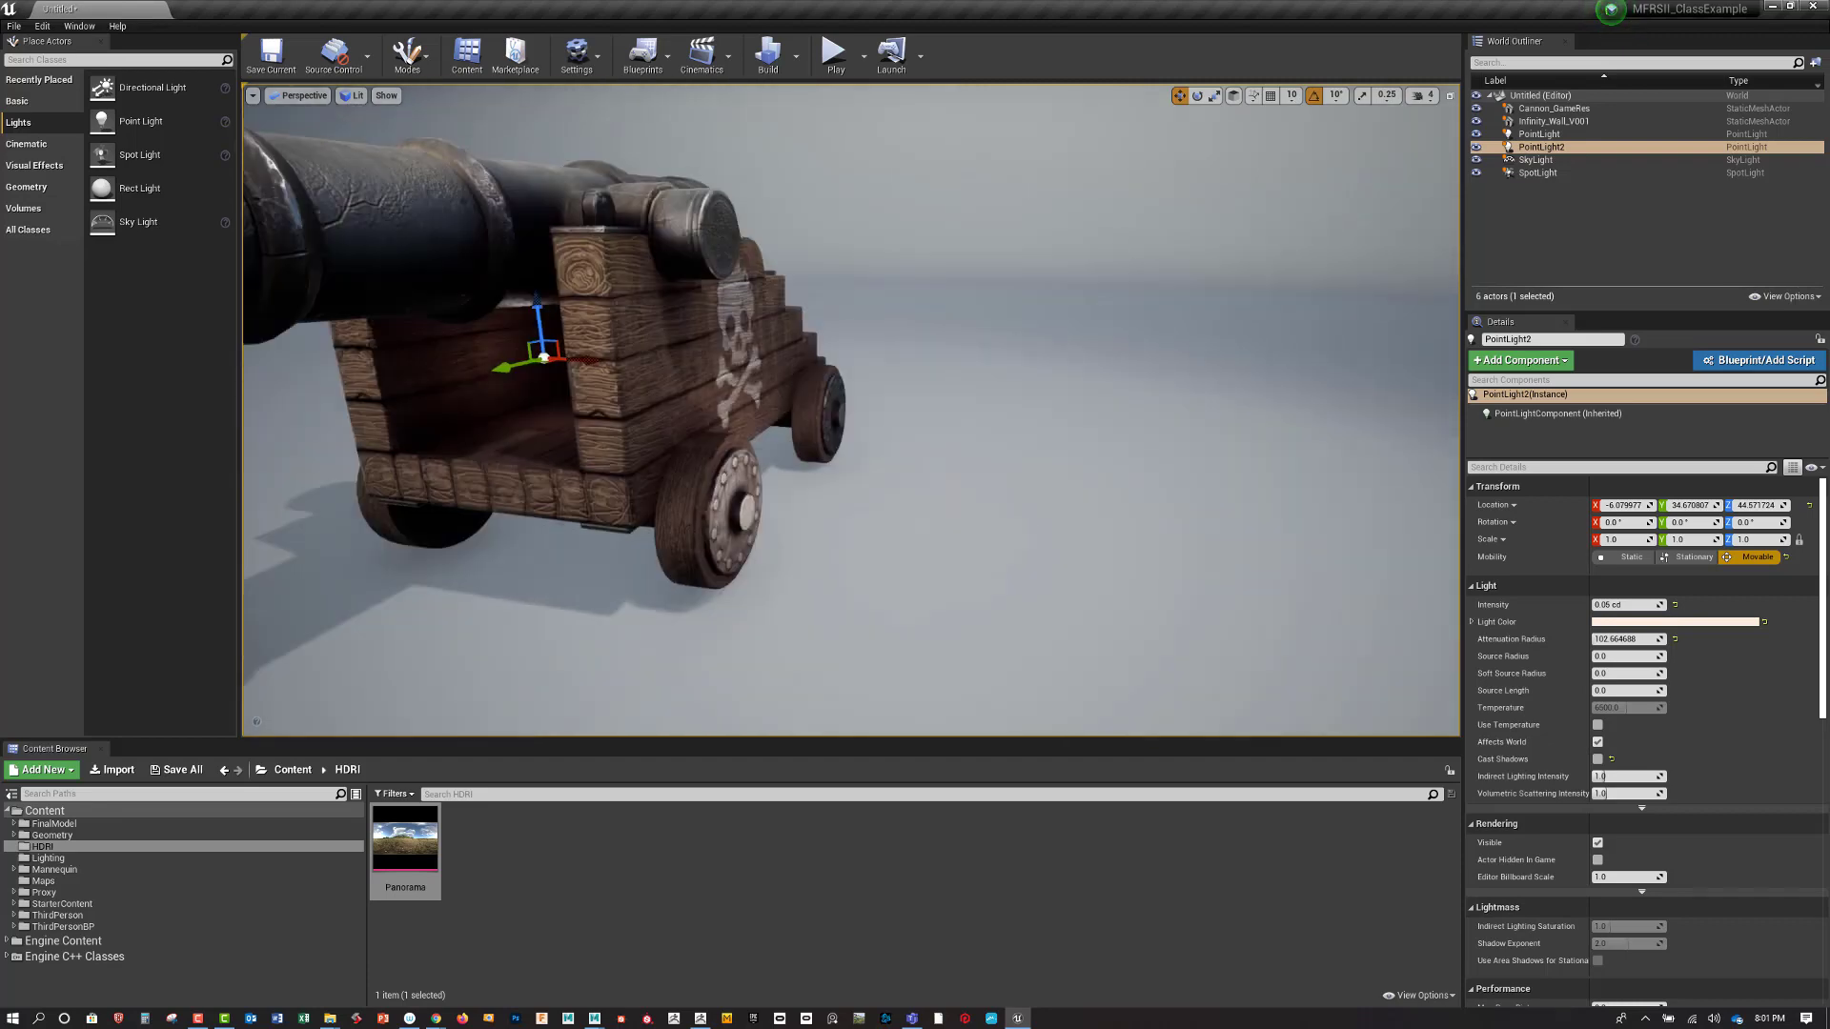
Duplicate PointLight2 forward along Y to the cannon's muzzle and raise the copy to Z about 68.4
scroll(1083, 467, down, 5)
scroll(1079, 461, up, 3)
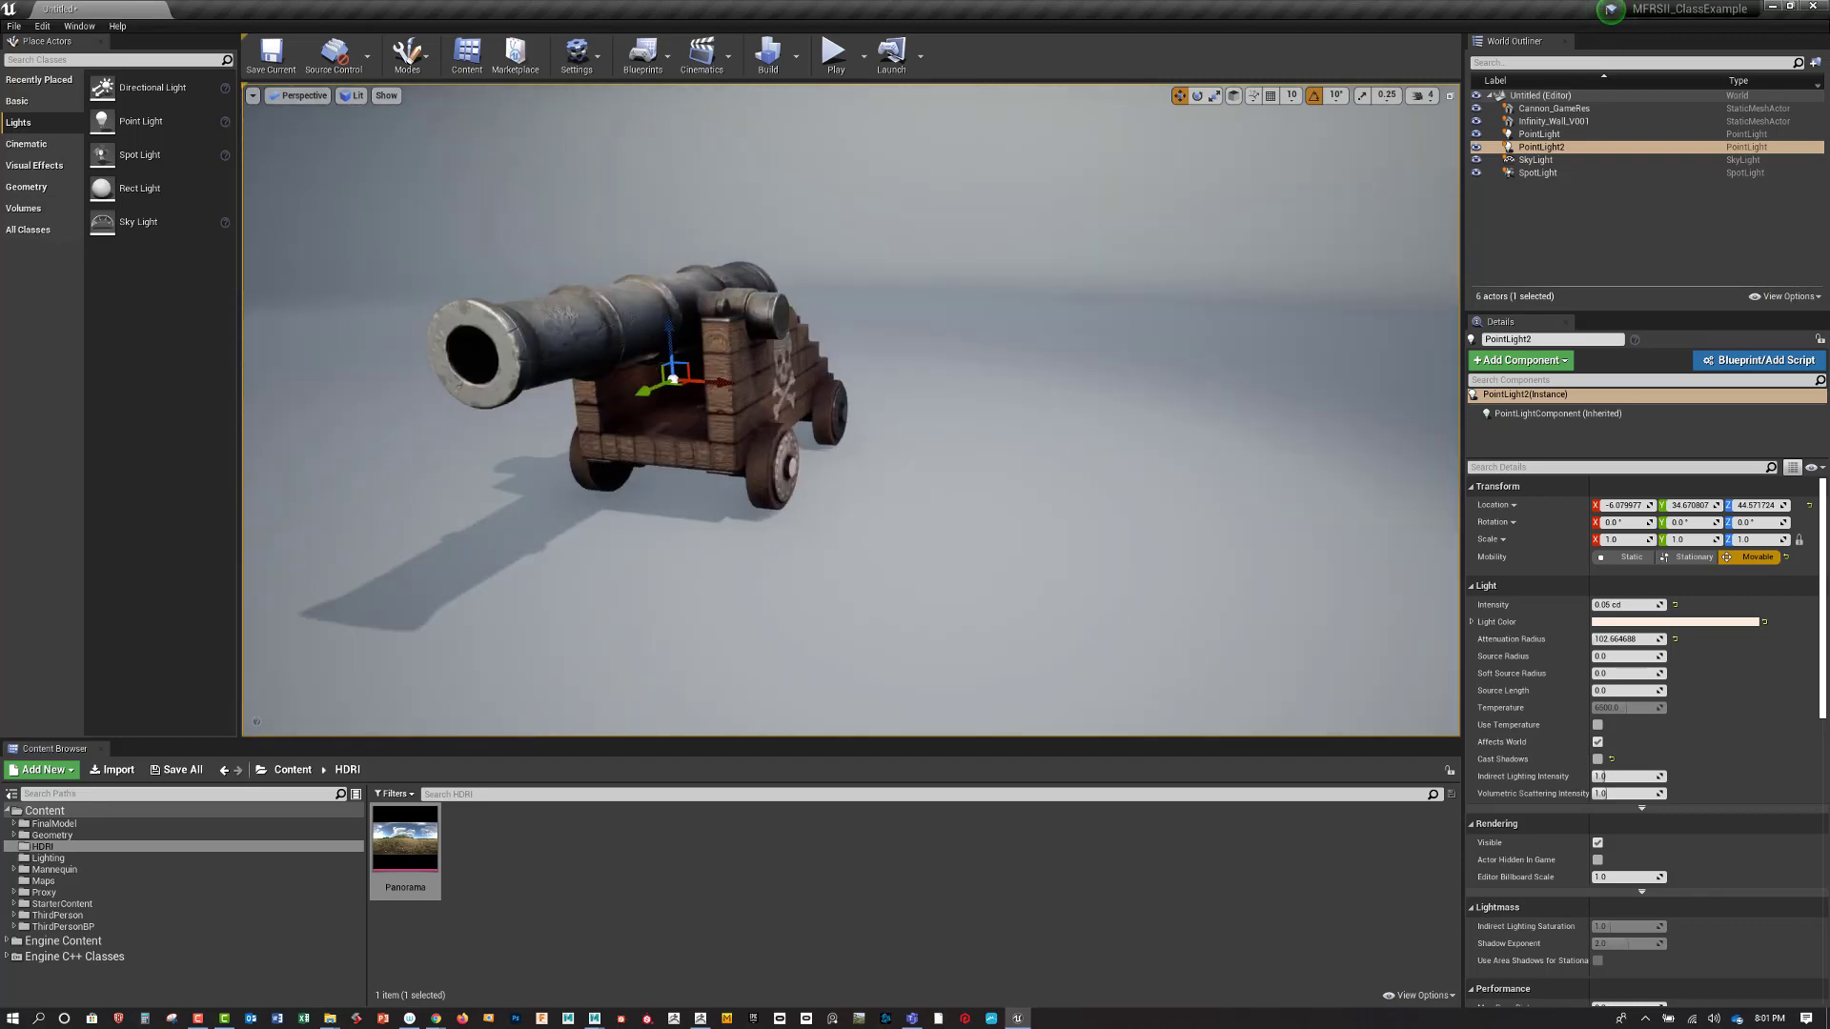
alt+drag(644, 390, 388, 475)
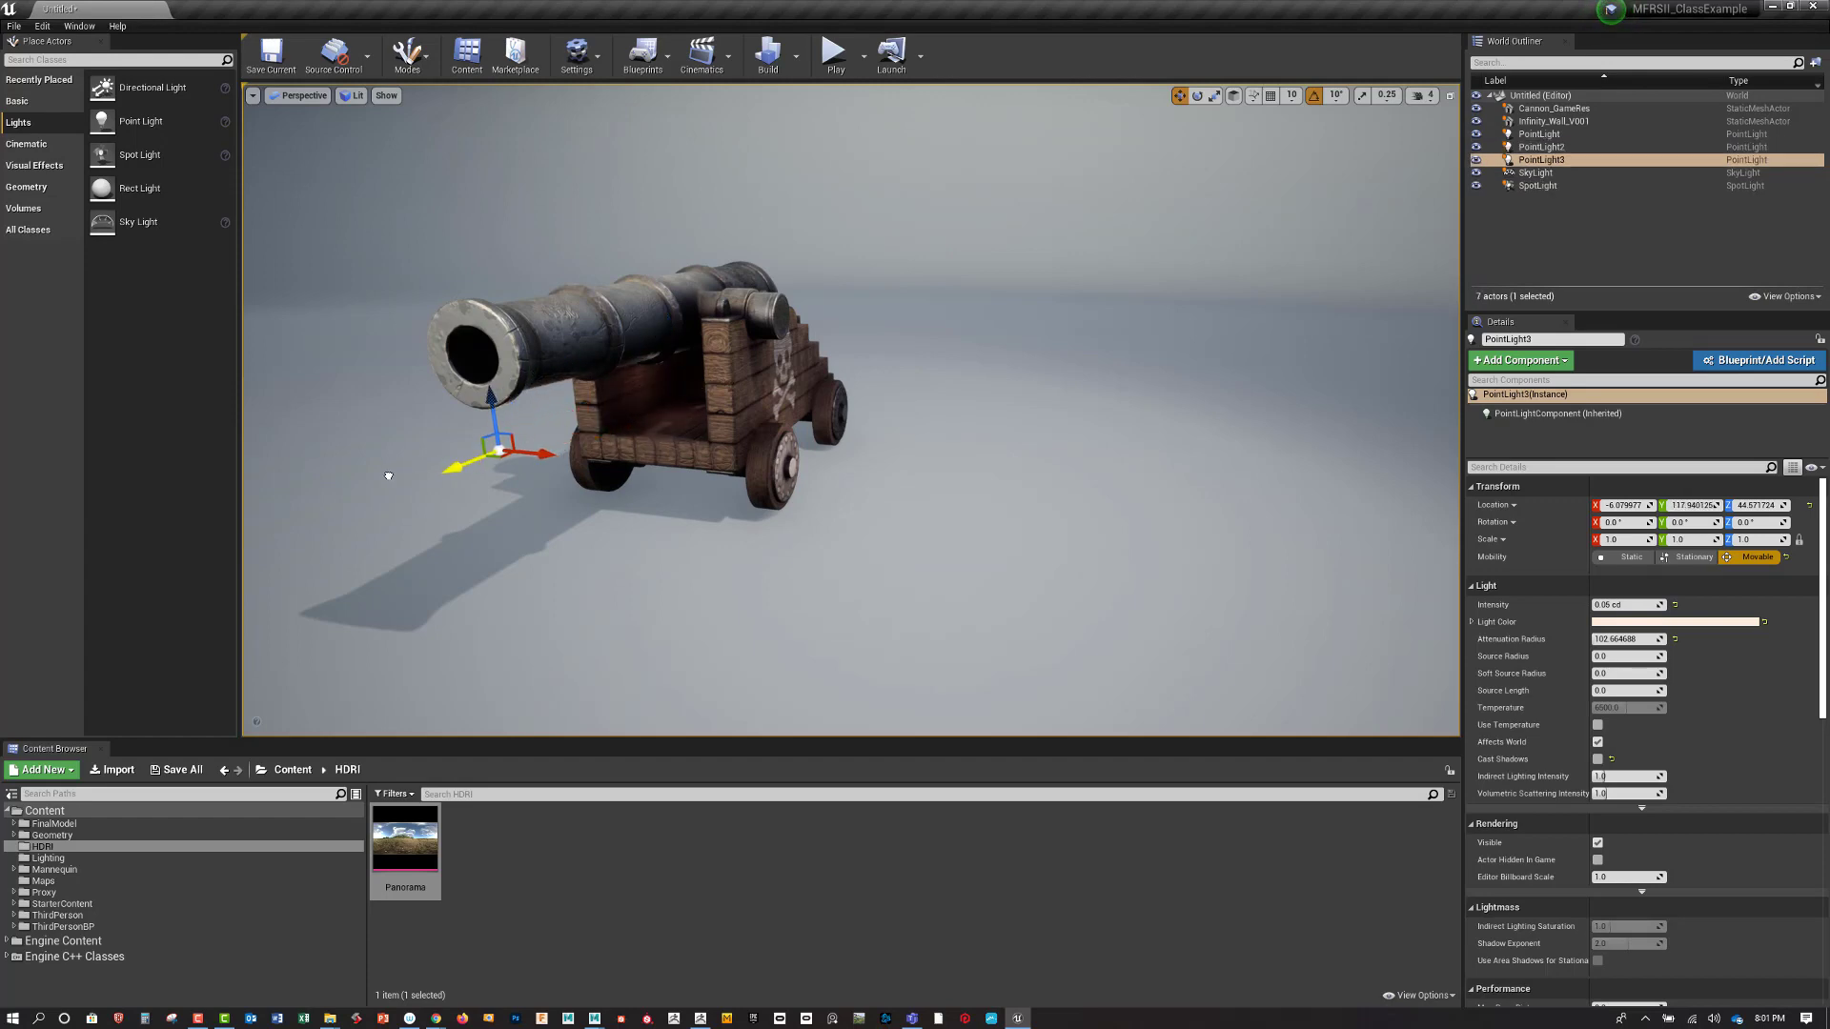
drag(489, 406, 493, 297)
key(a)
right_drag(494, 298, 658, 257)
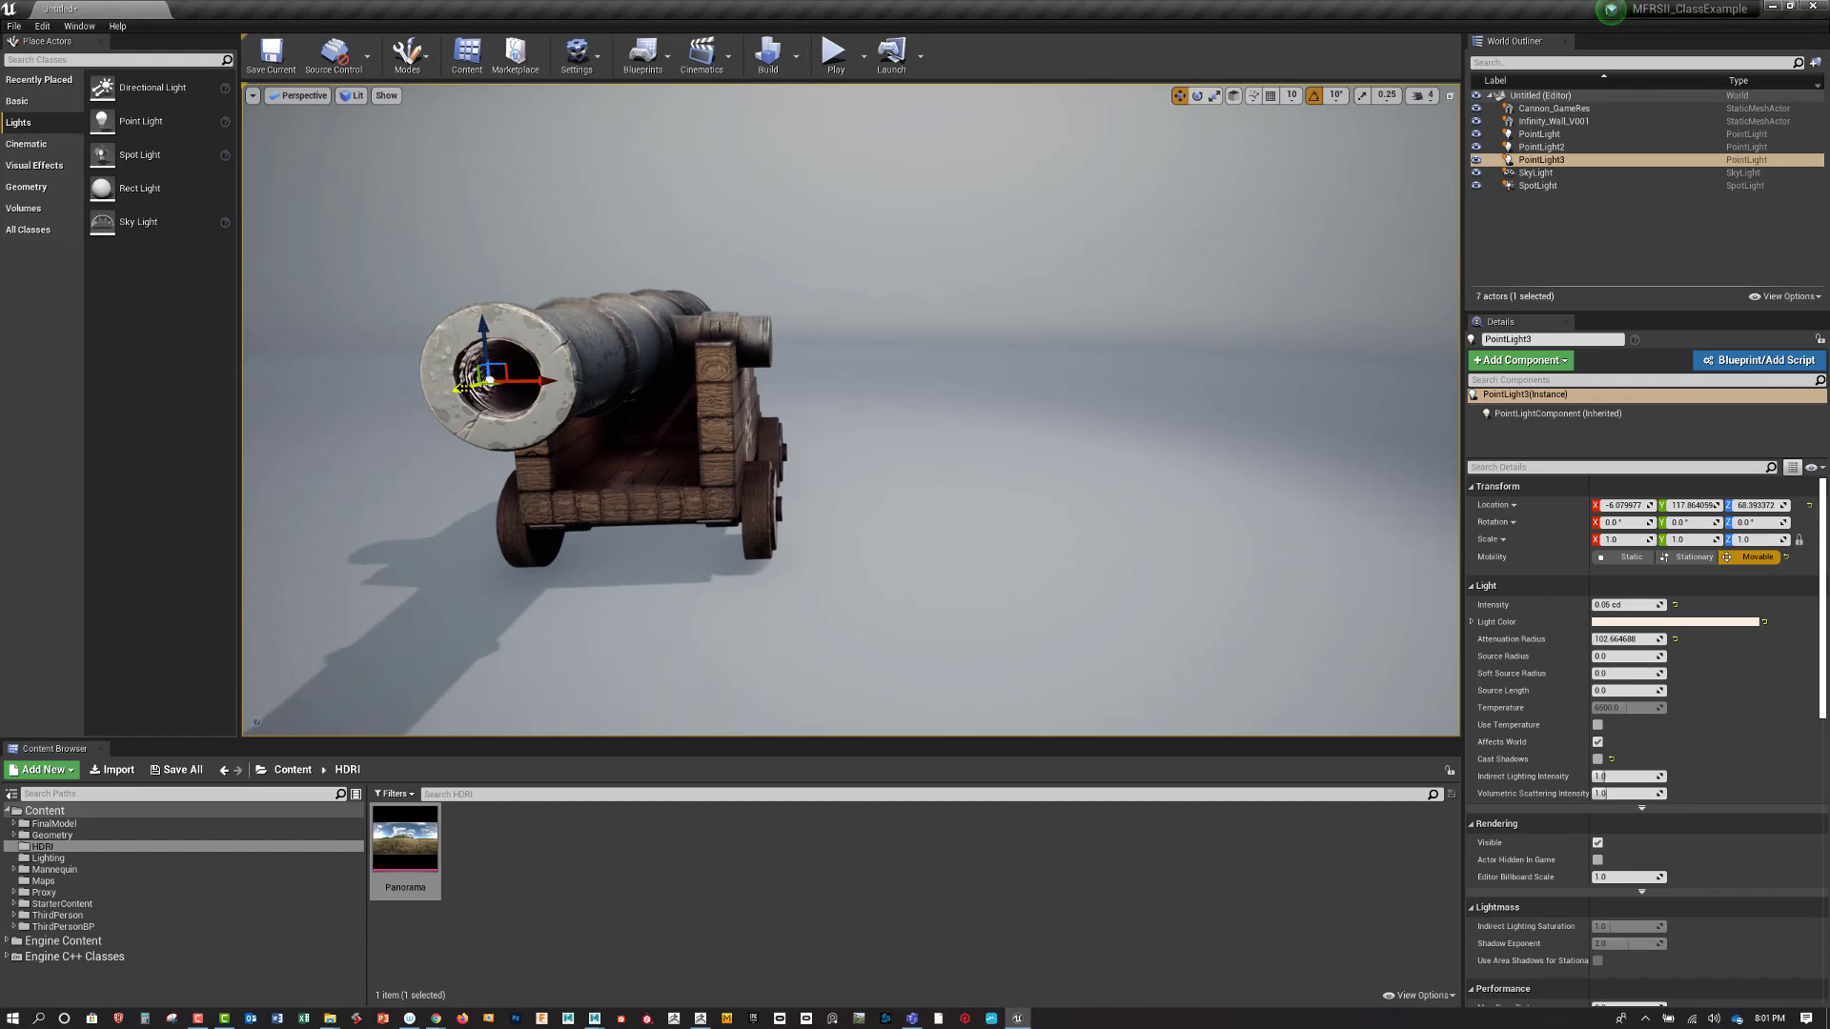
Center the new point light inside the muzzle opening at X about -2, Y about -110.2 and Z about 69.1
drag(458, 388, 449, 381)
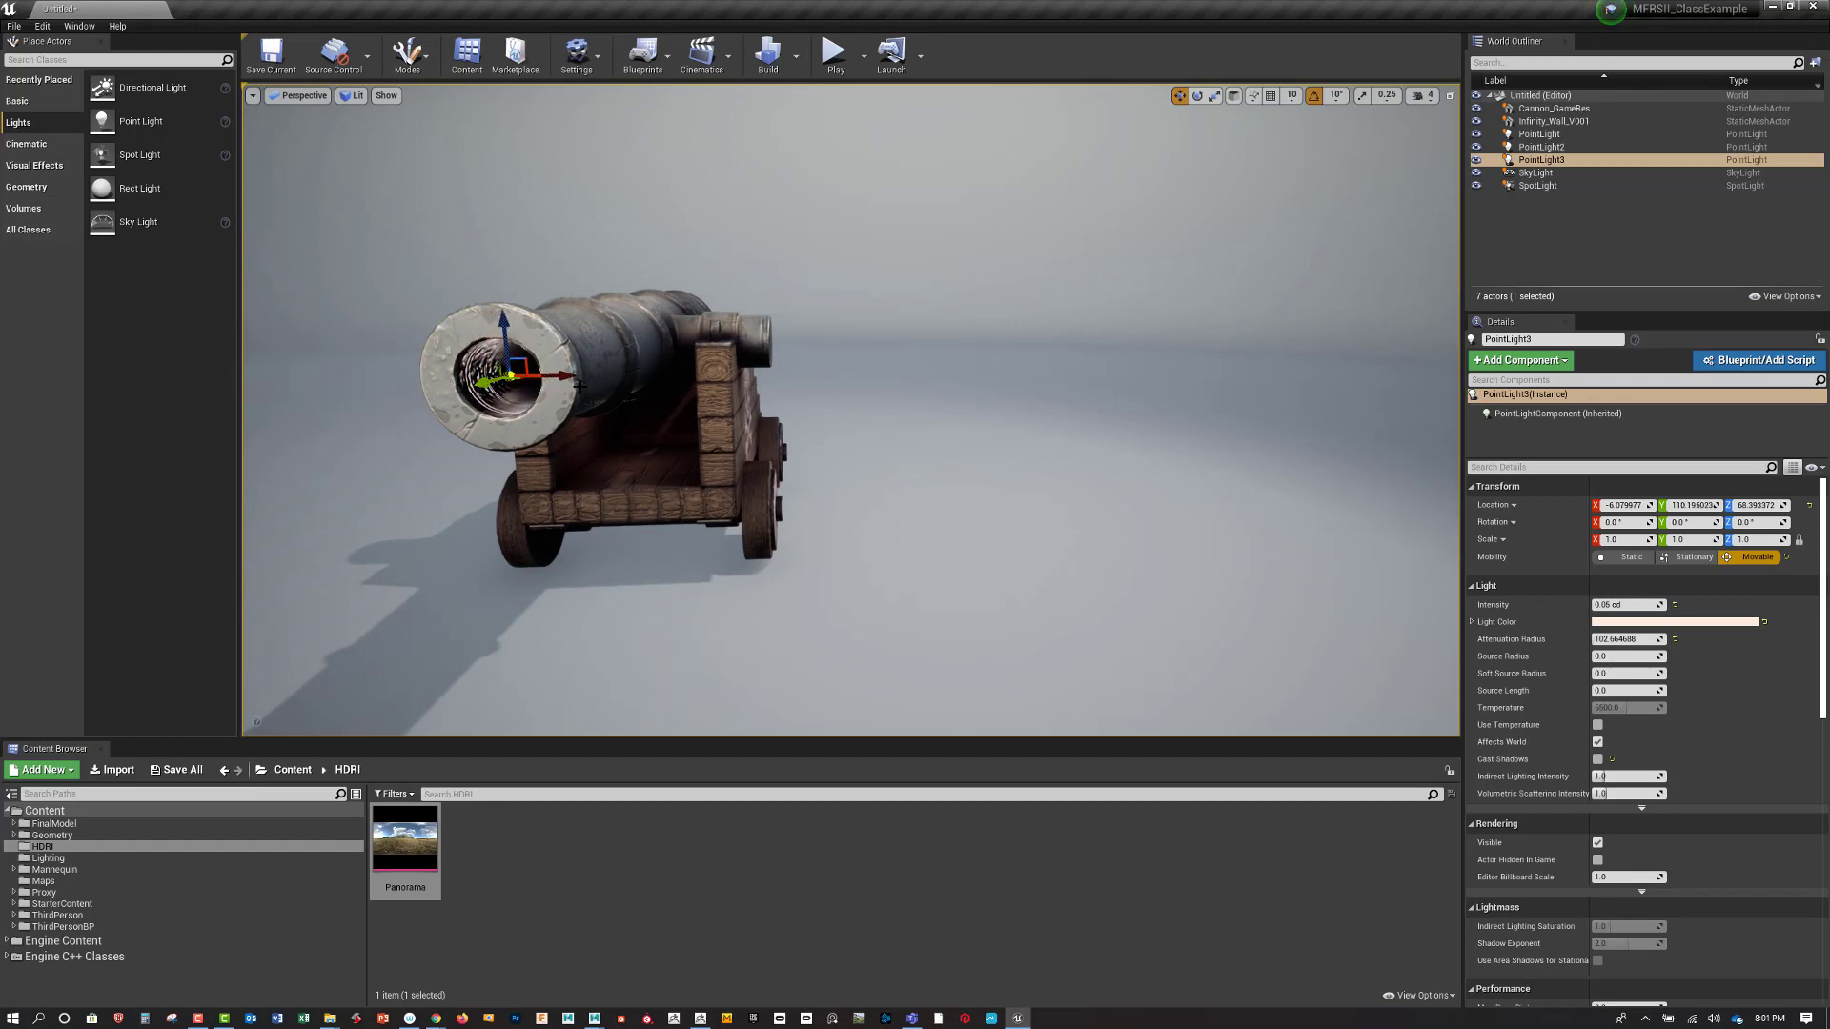
drag(565, 373, 587, 373)
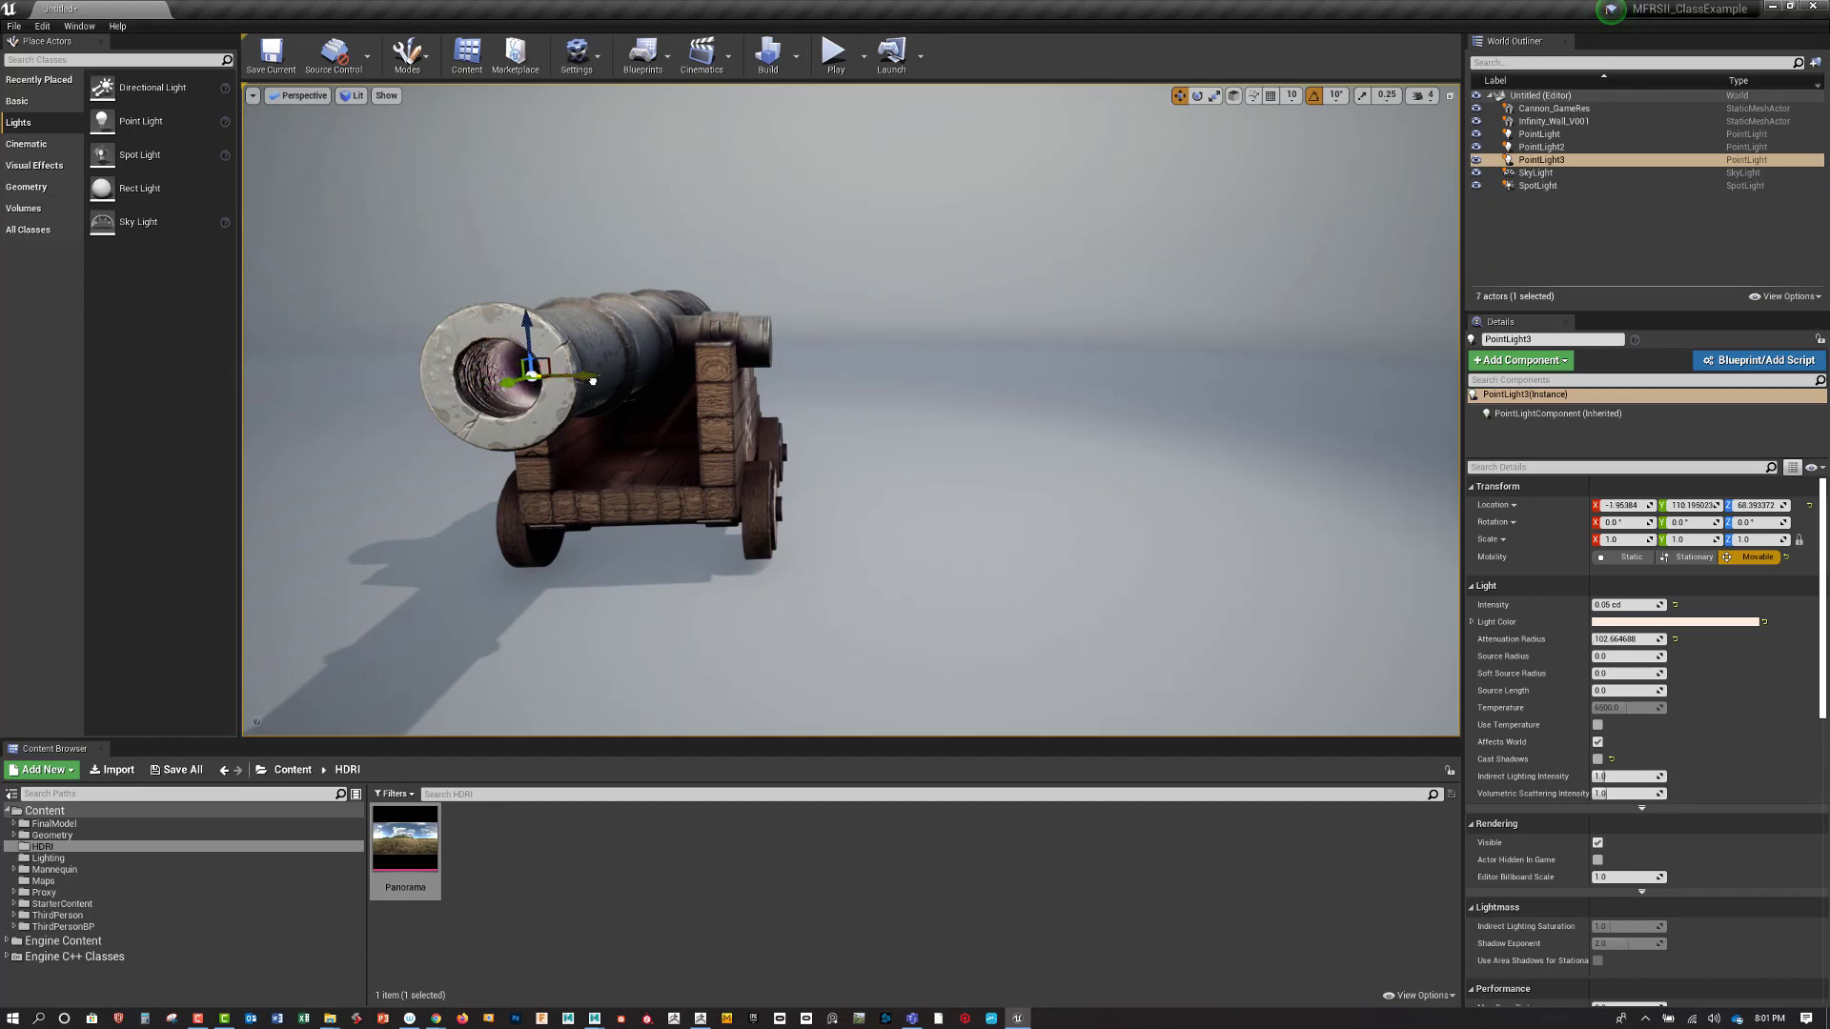
right_drag(587, 372, 640, 374)
middle_drag(640, 374, 643, 408)
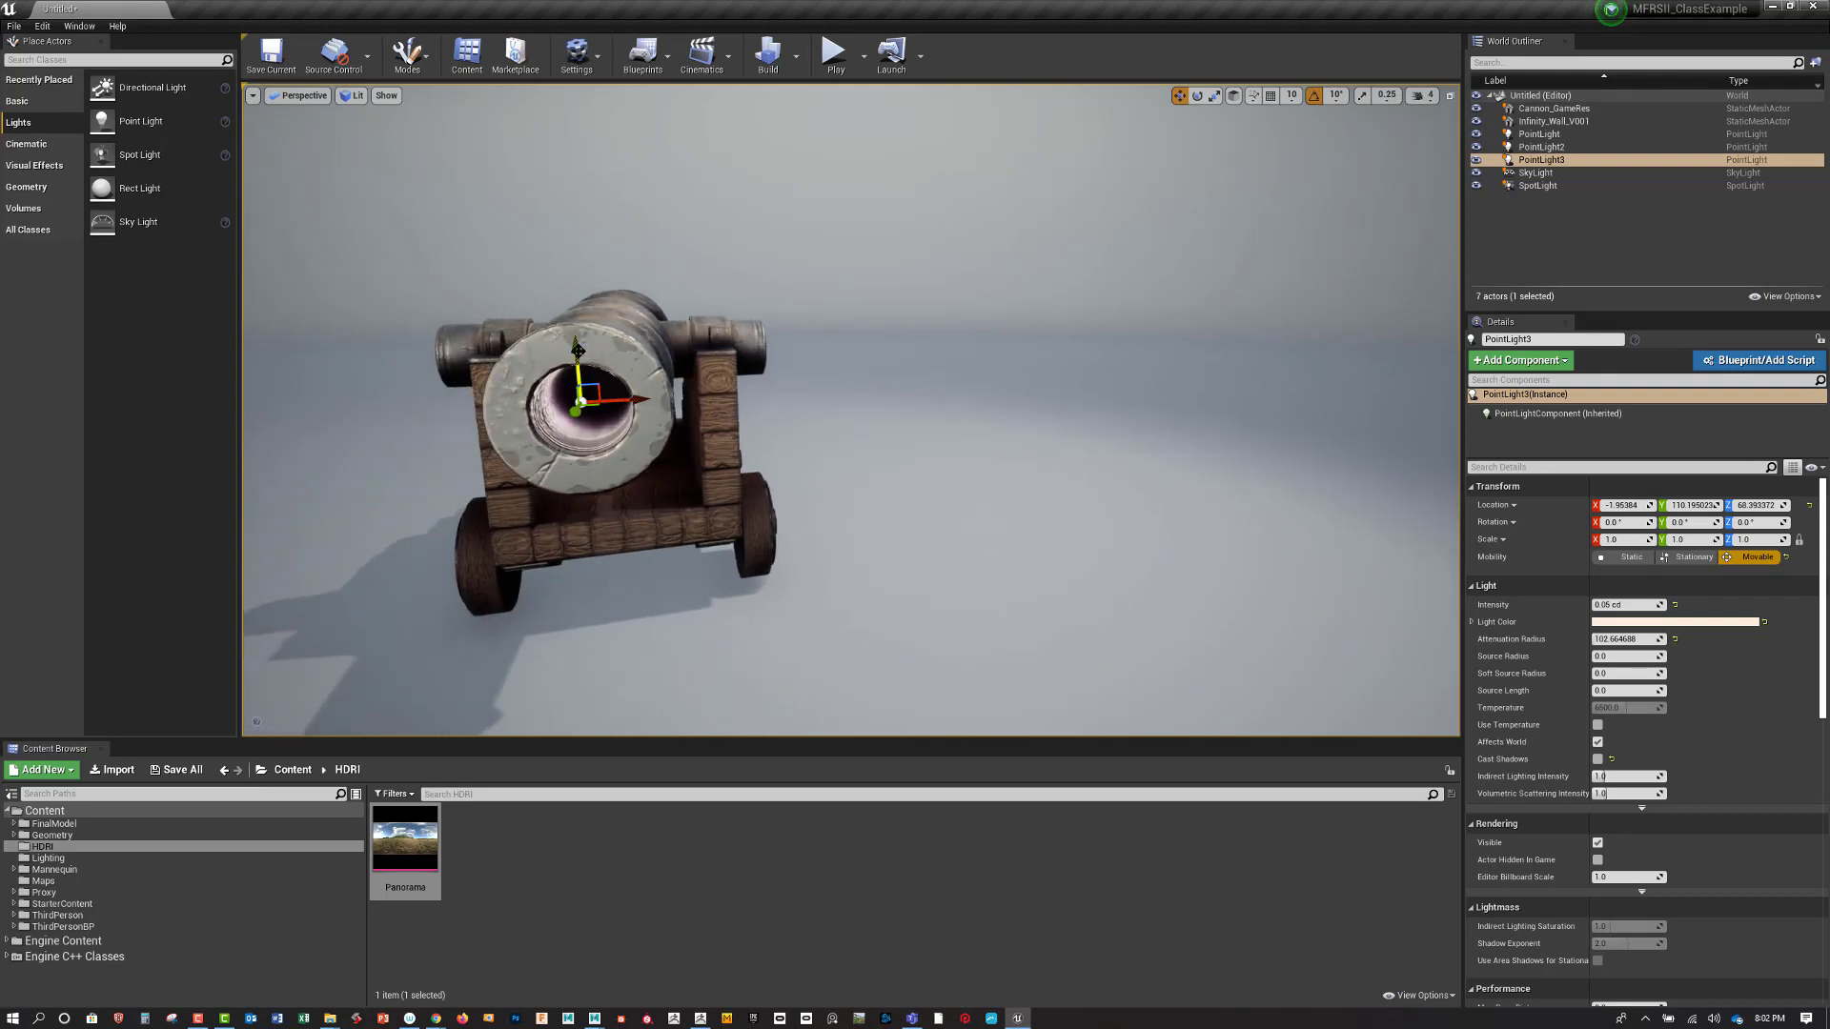
drag(578, 351, 577, 344)
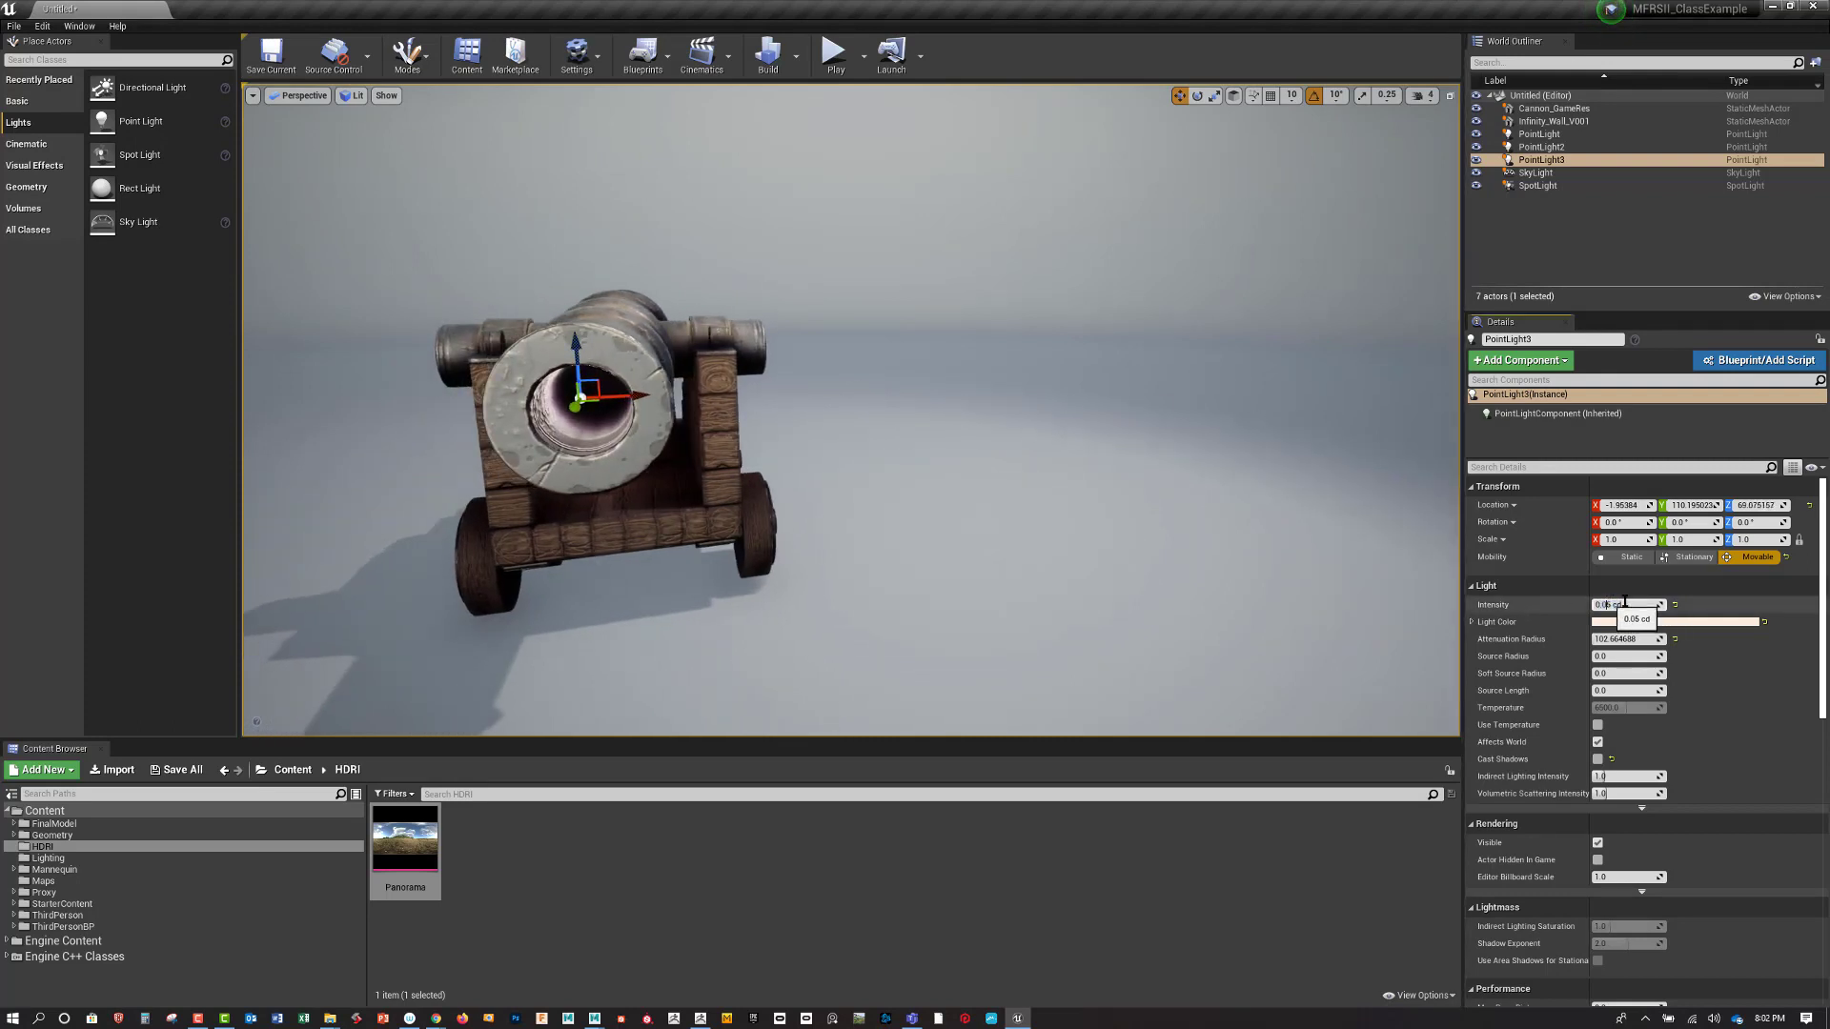
Reduce the muzzle light's intensity to 0.01 cd and further to 0.005 cd
key(Return)
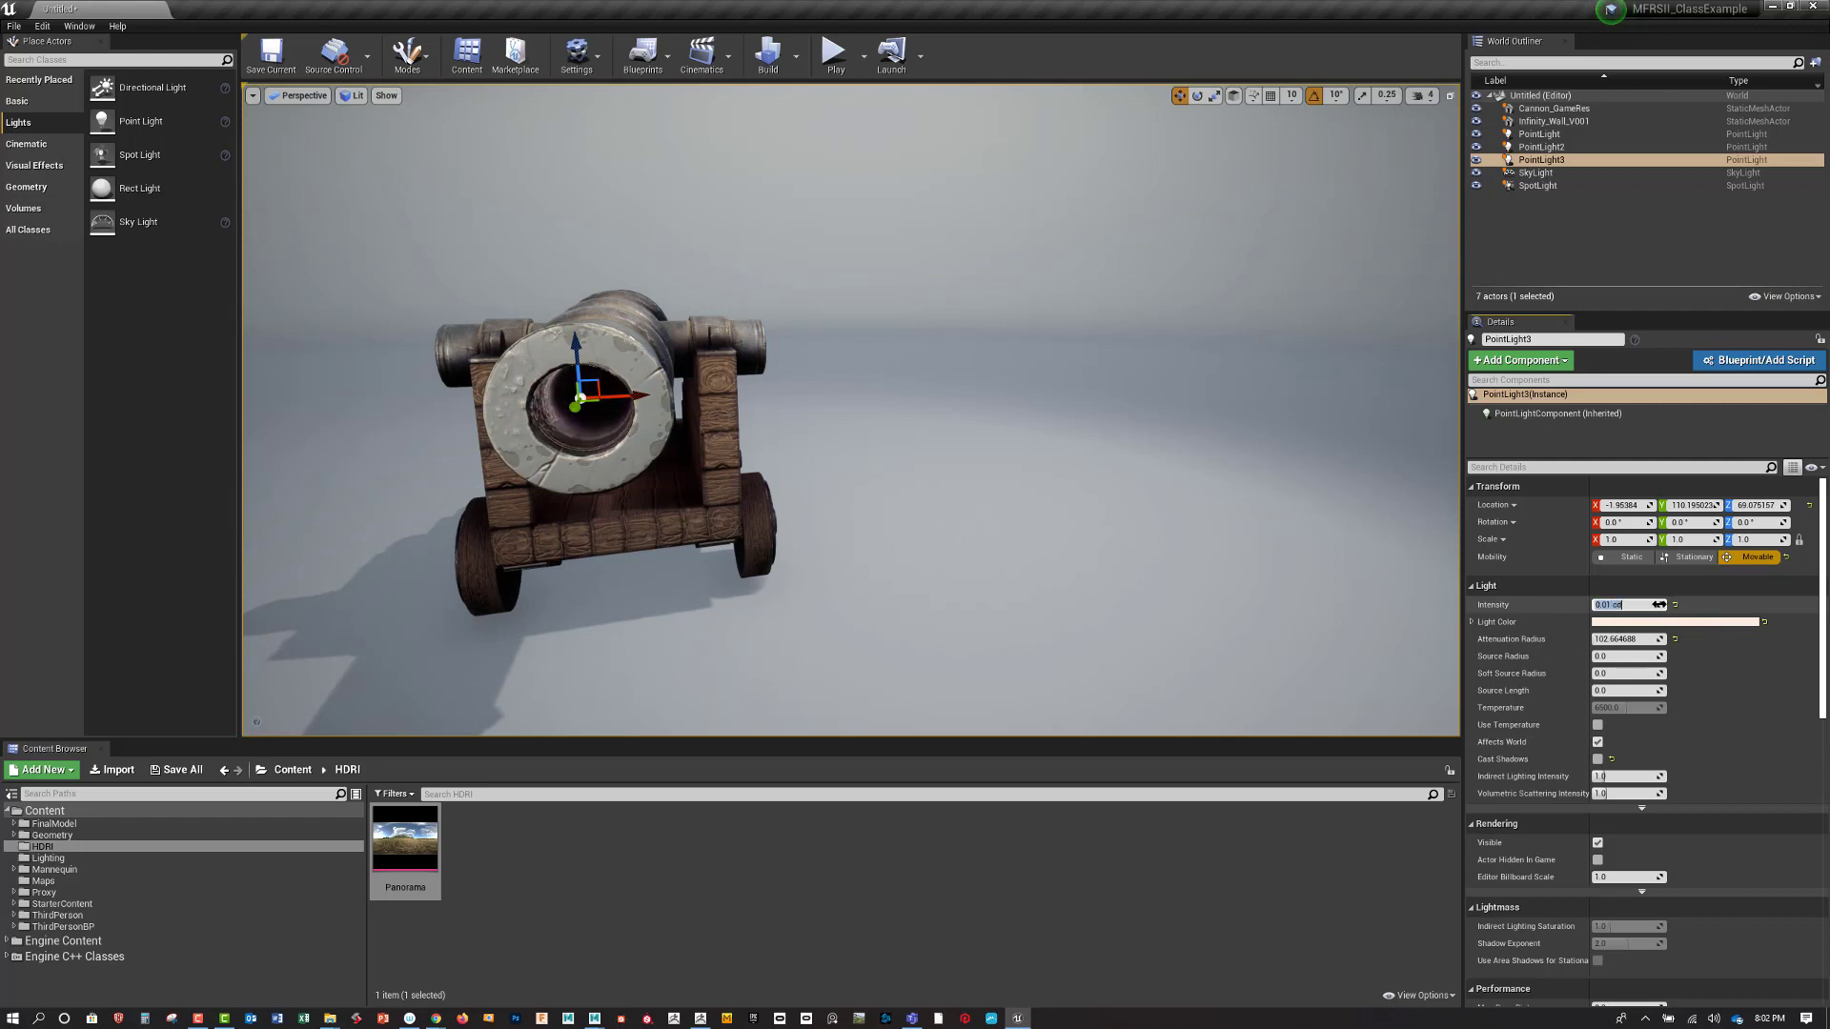
drag(1607, 604, 1638, 604)
text(05)
key(Return)
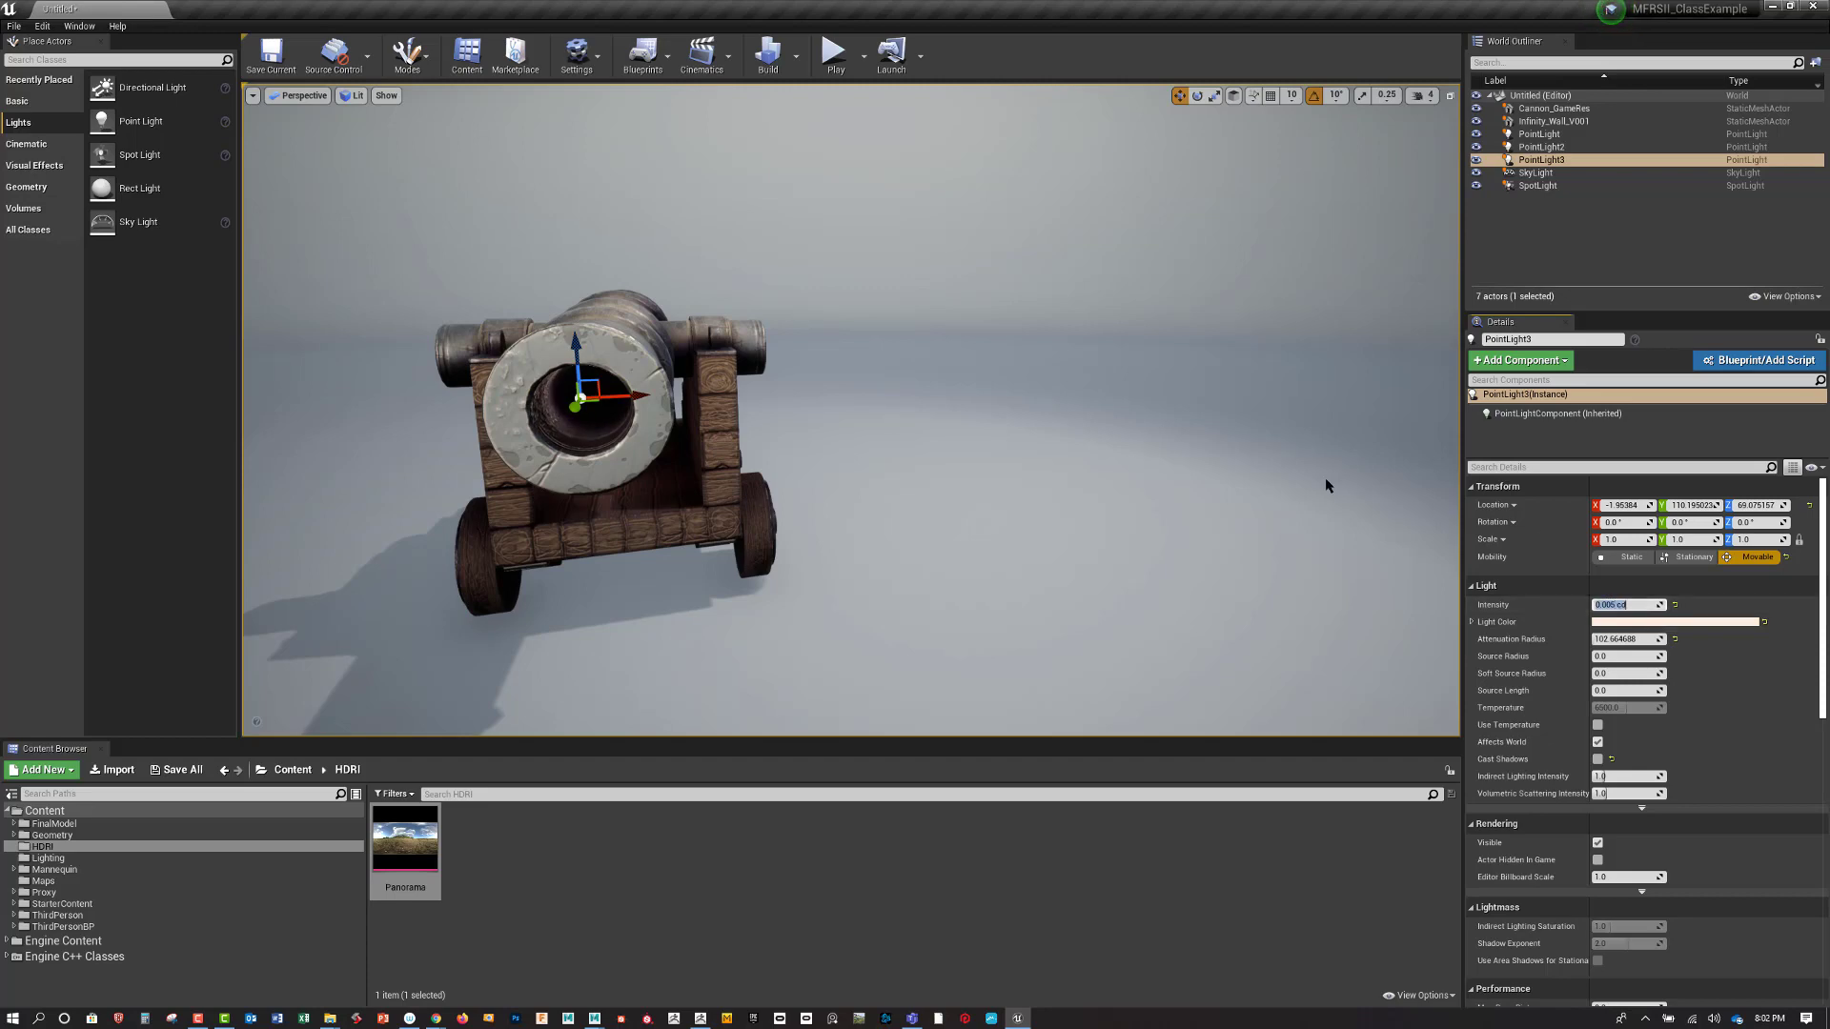
Duplicate the muzzle light sideways along X to the shadowed side of the cannon
alt+drag(1328, 486, 1219, 507)
drag(574, 382, 448, 387)
right_drag(790, 436, 1103, 411)
alt+drag(1102, 411, 545, 501)
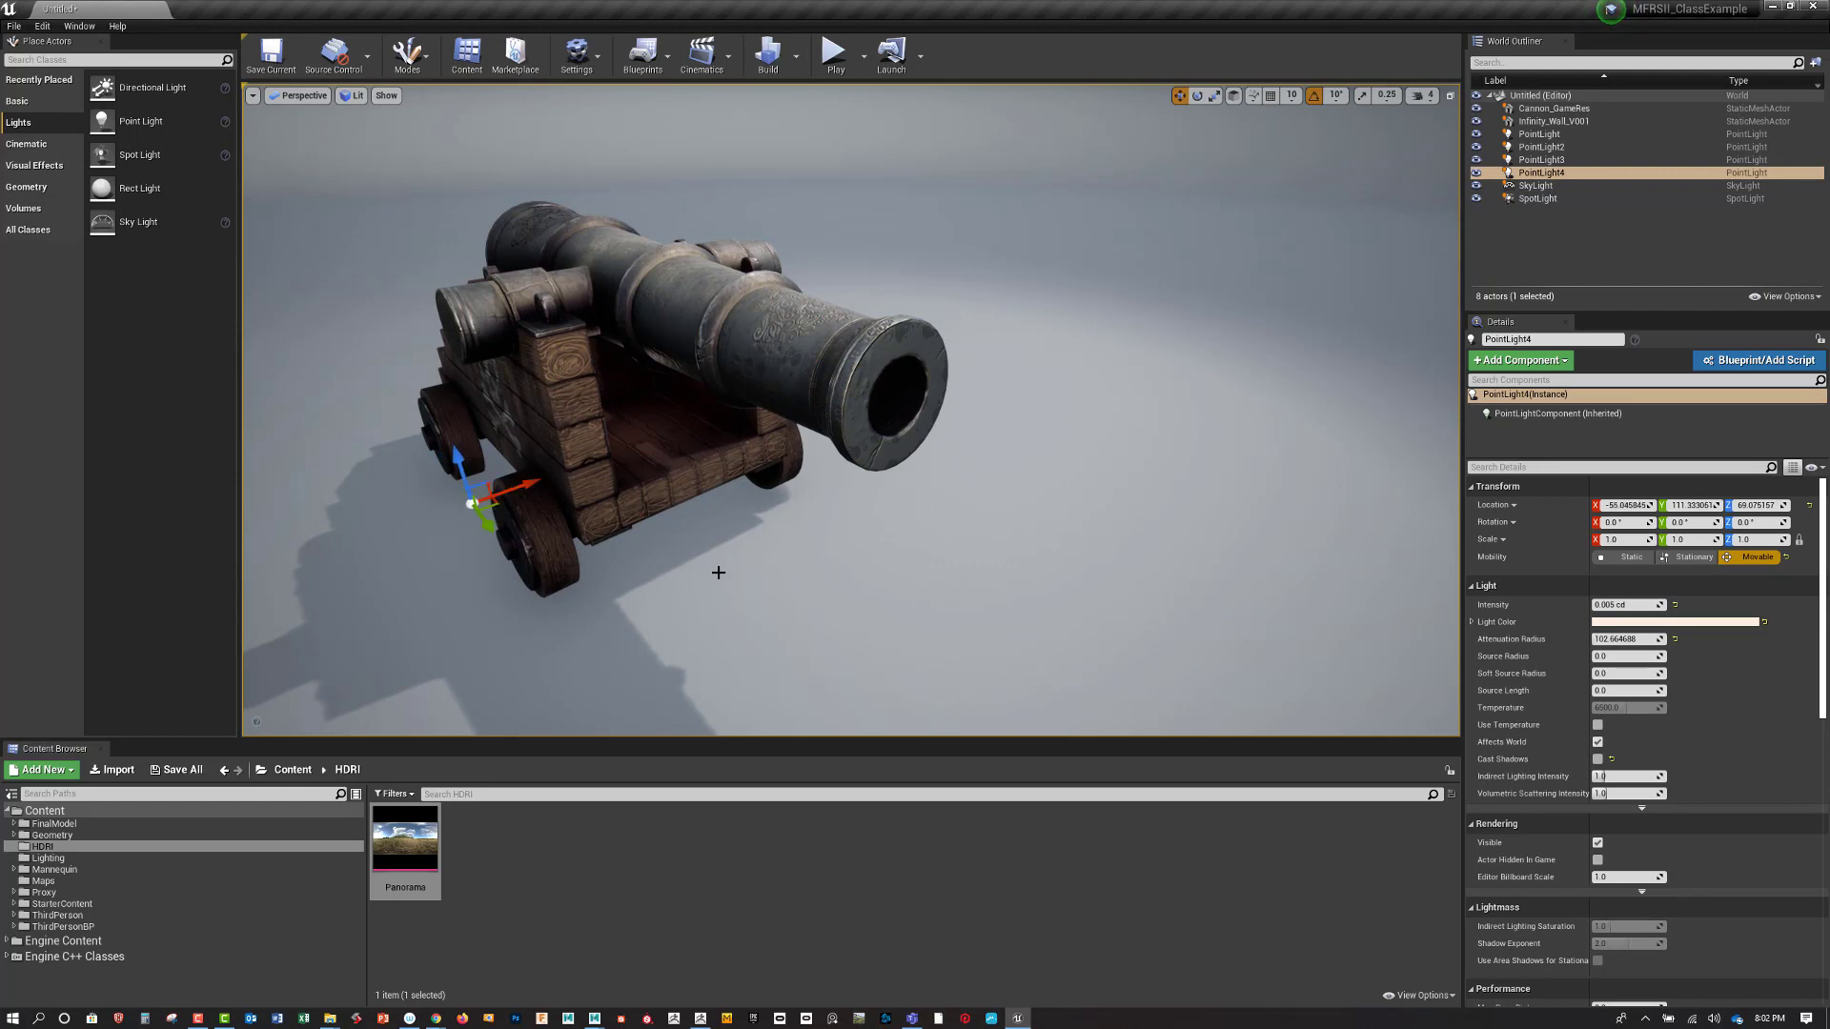
Set the intensity of the point light on the cannon's shadowed side to 2.0 cd
right_drag(719, 572, 985, 621)
click(1620, 604)
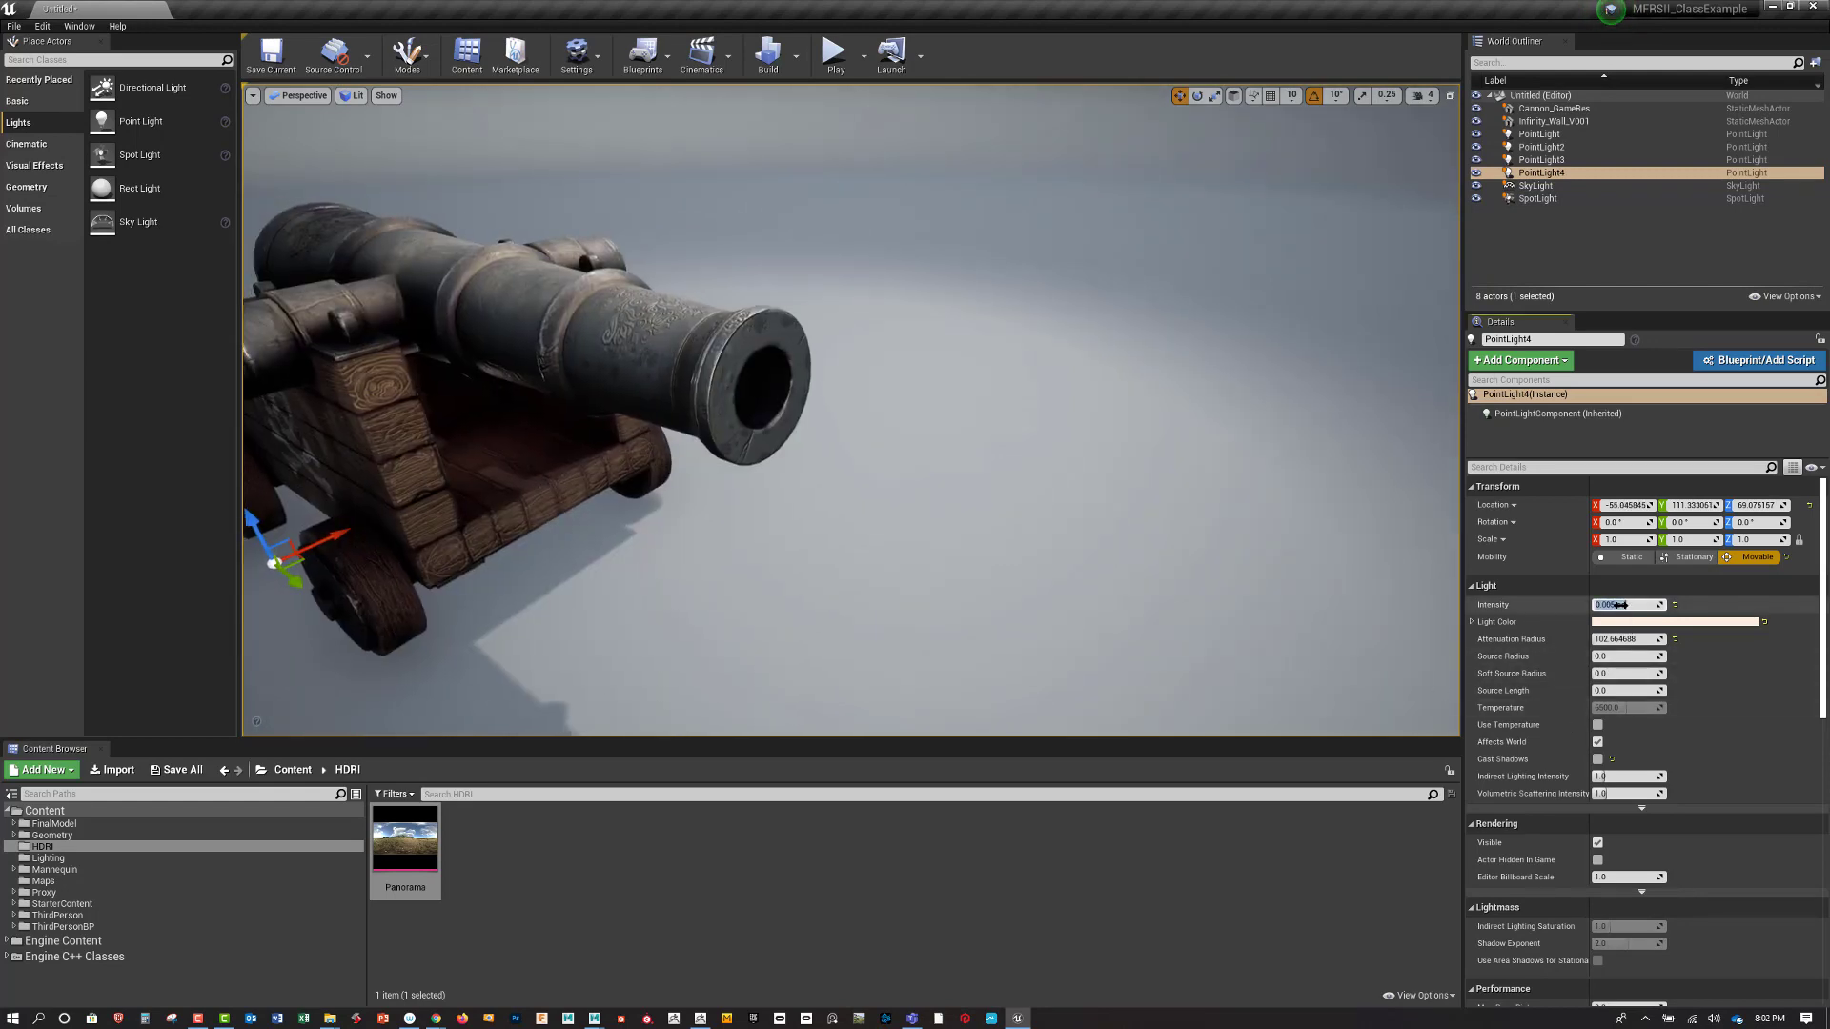
text(2)
key(Return)
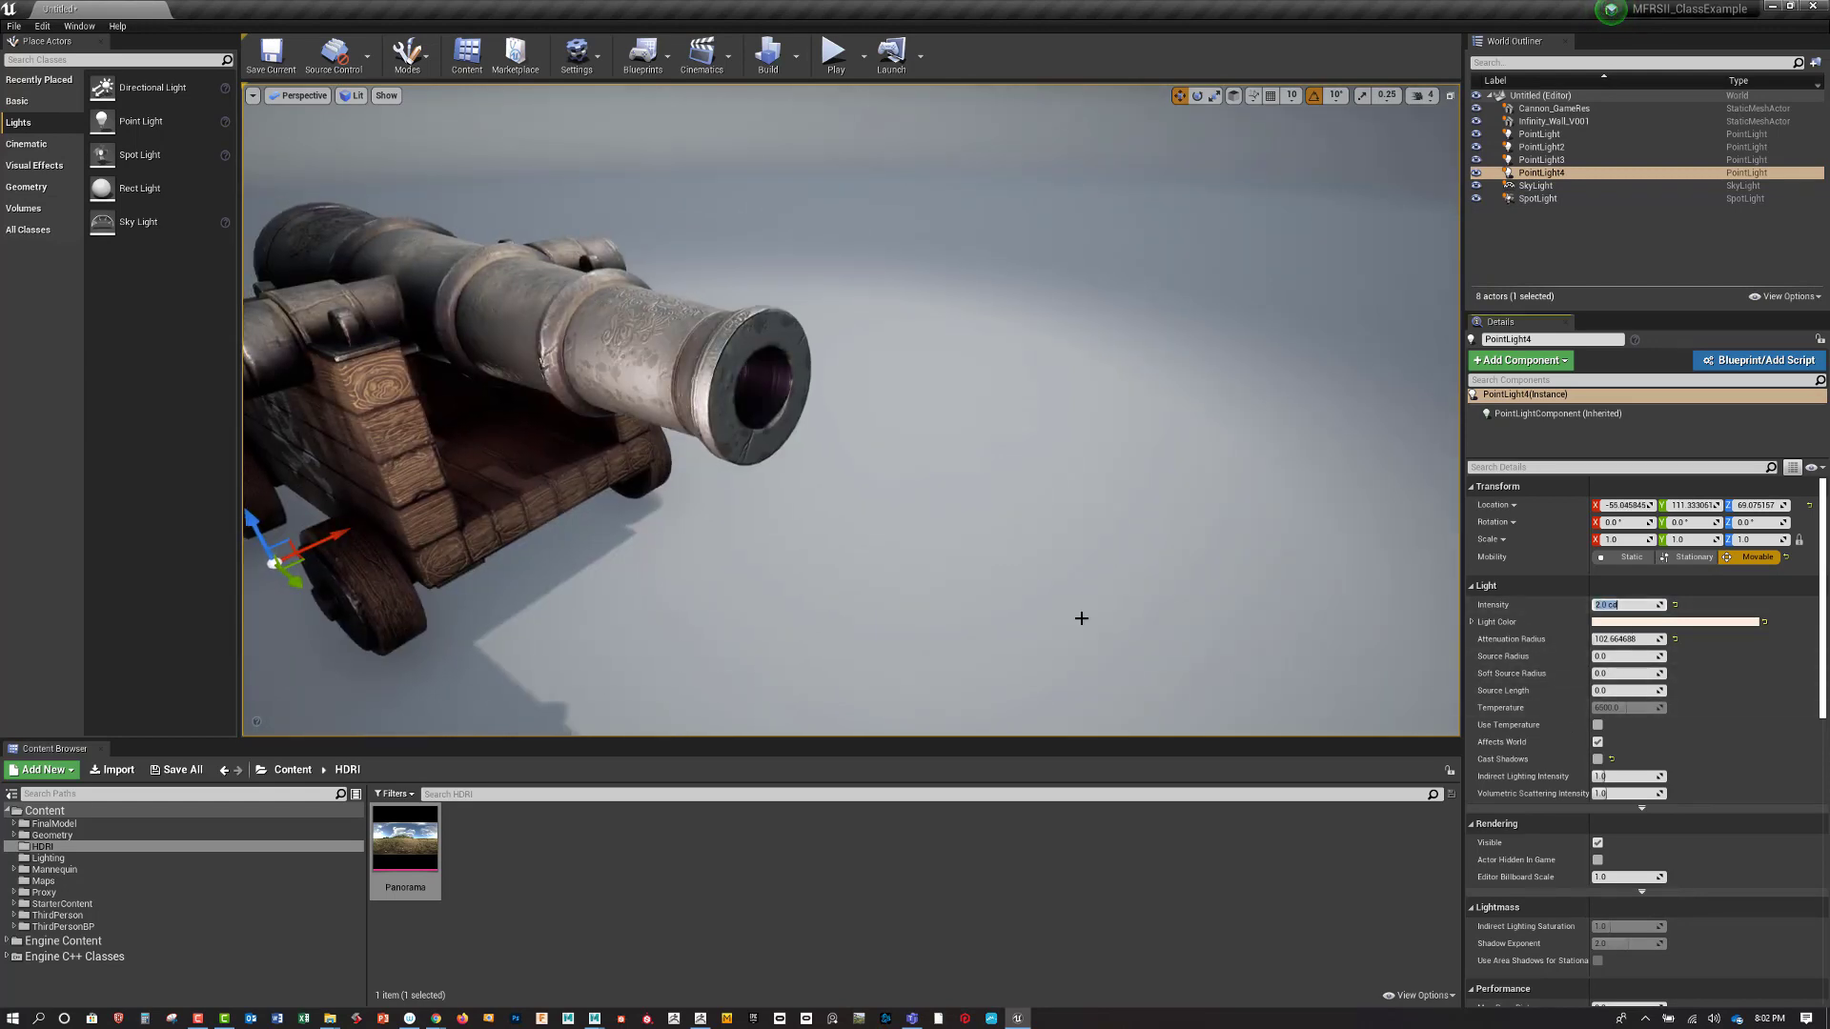
Set PointLight4's color to a pale violet-blue with hue about 238 and saturation about 0.36, and select the cannon
right_drag(981, 560, 1037, 584)
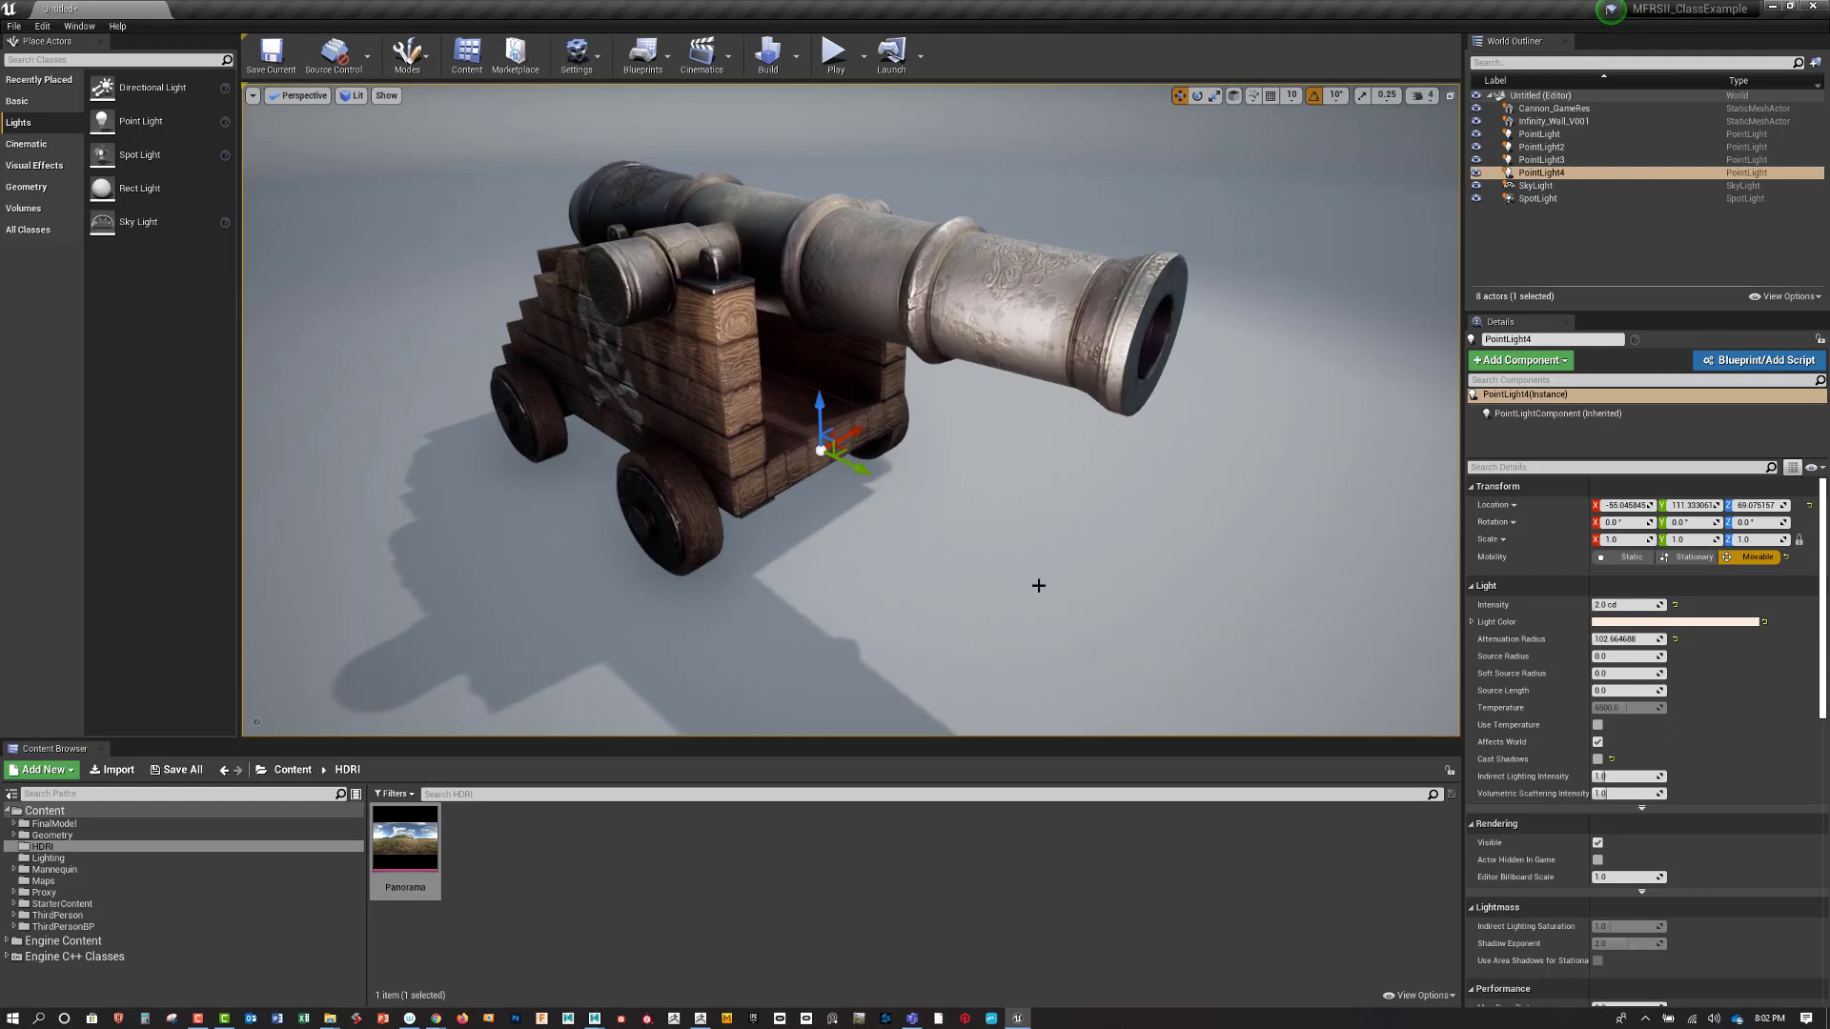
click(1634, 624)
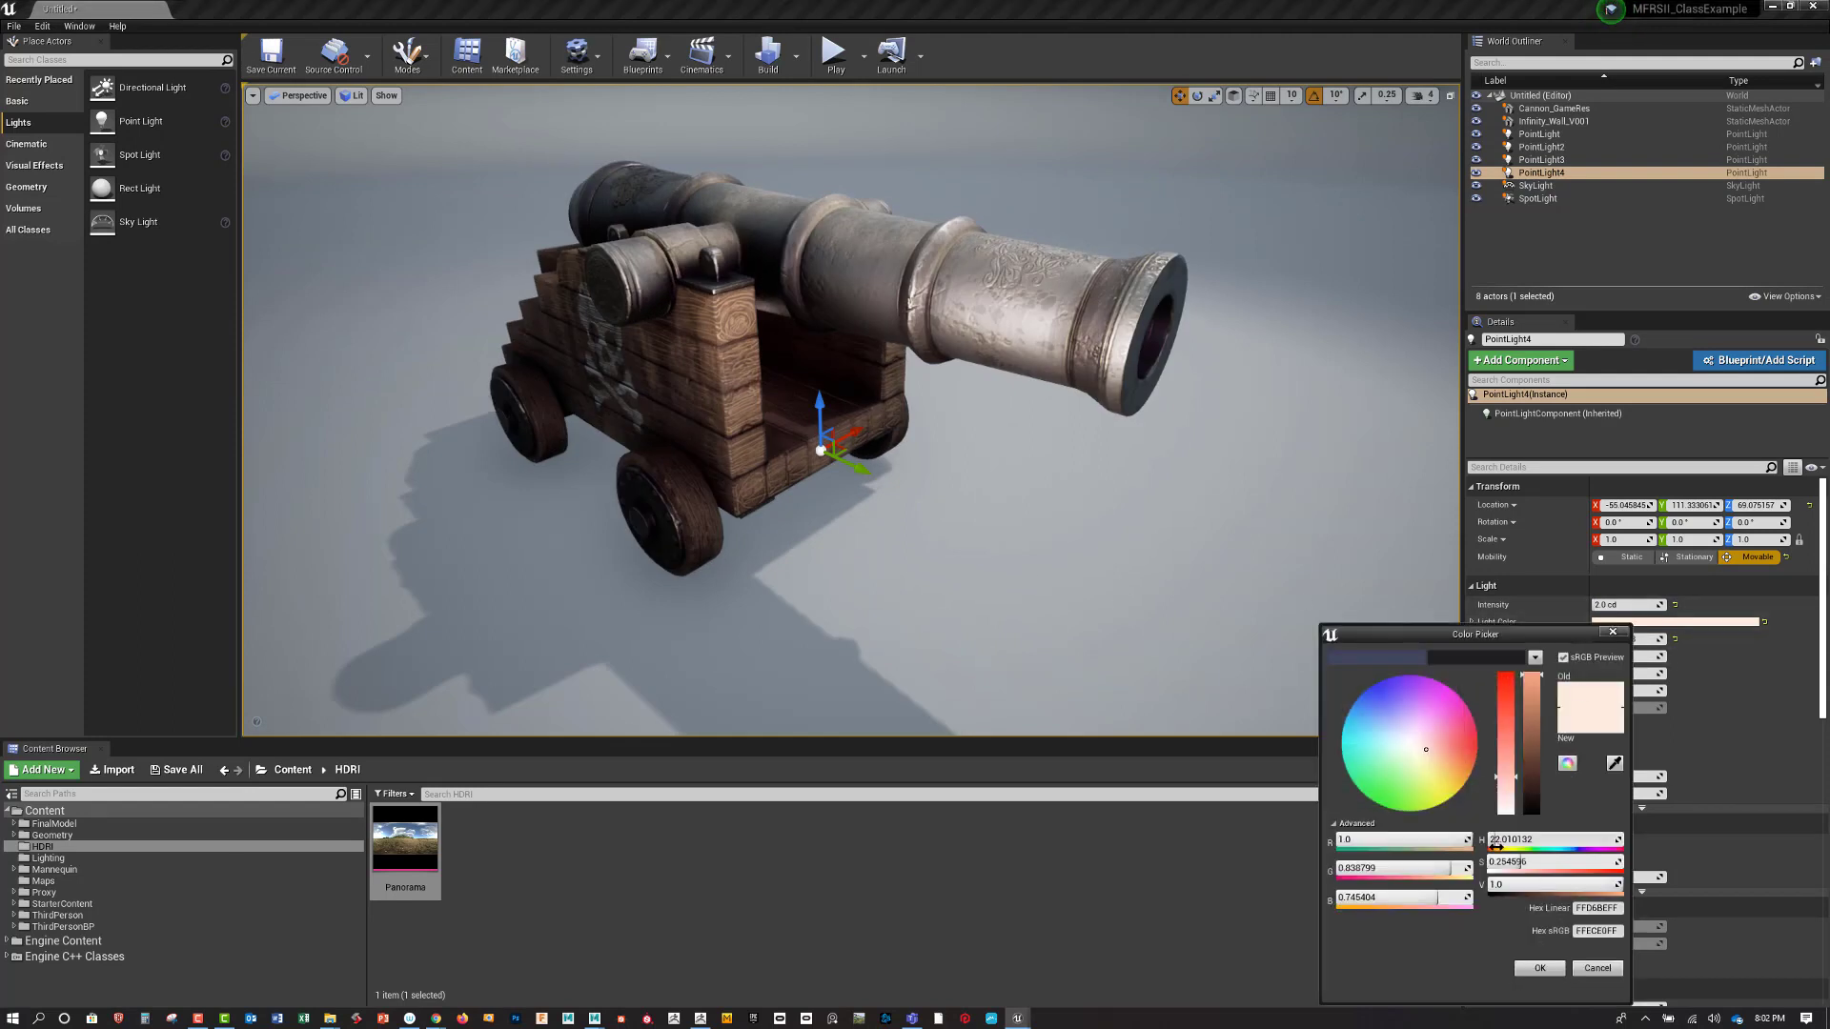
drag(1500, 841, 1568, 841)
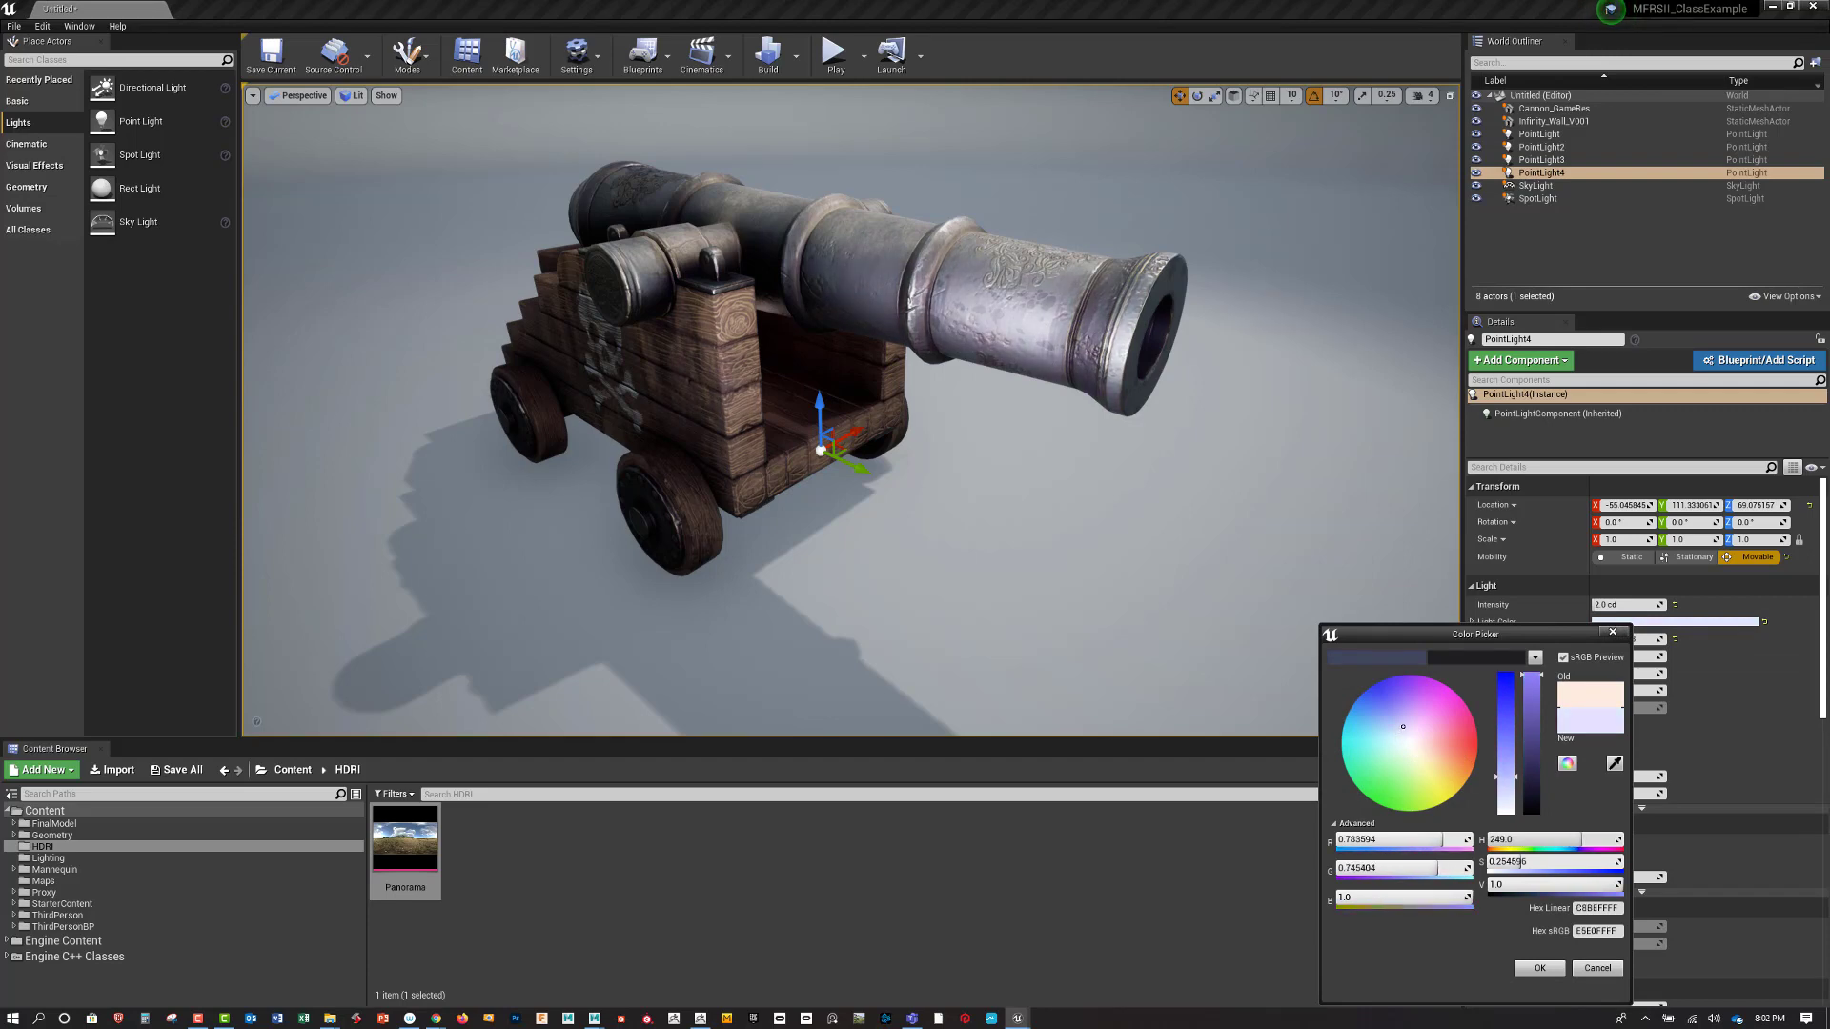
drag(1499, 840, 1499, 838)
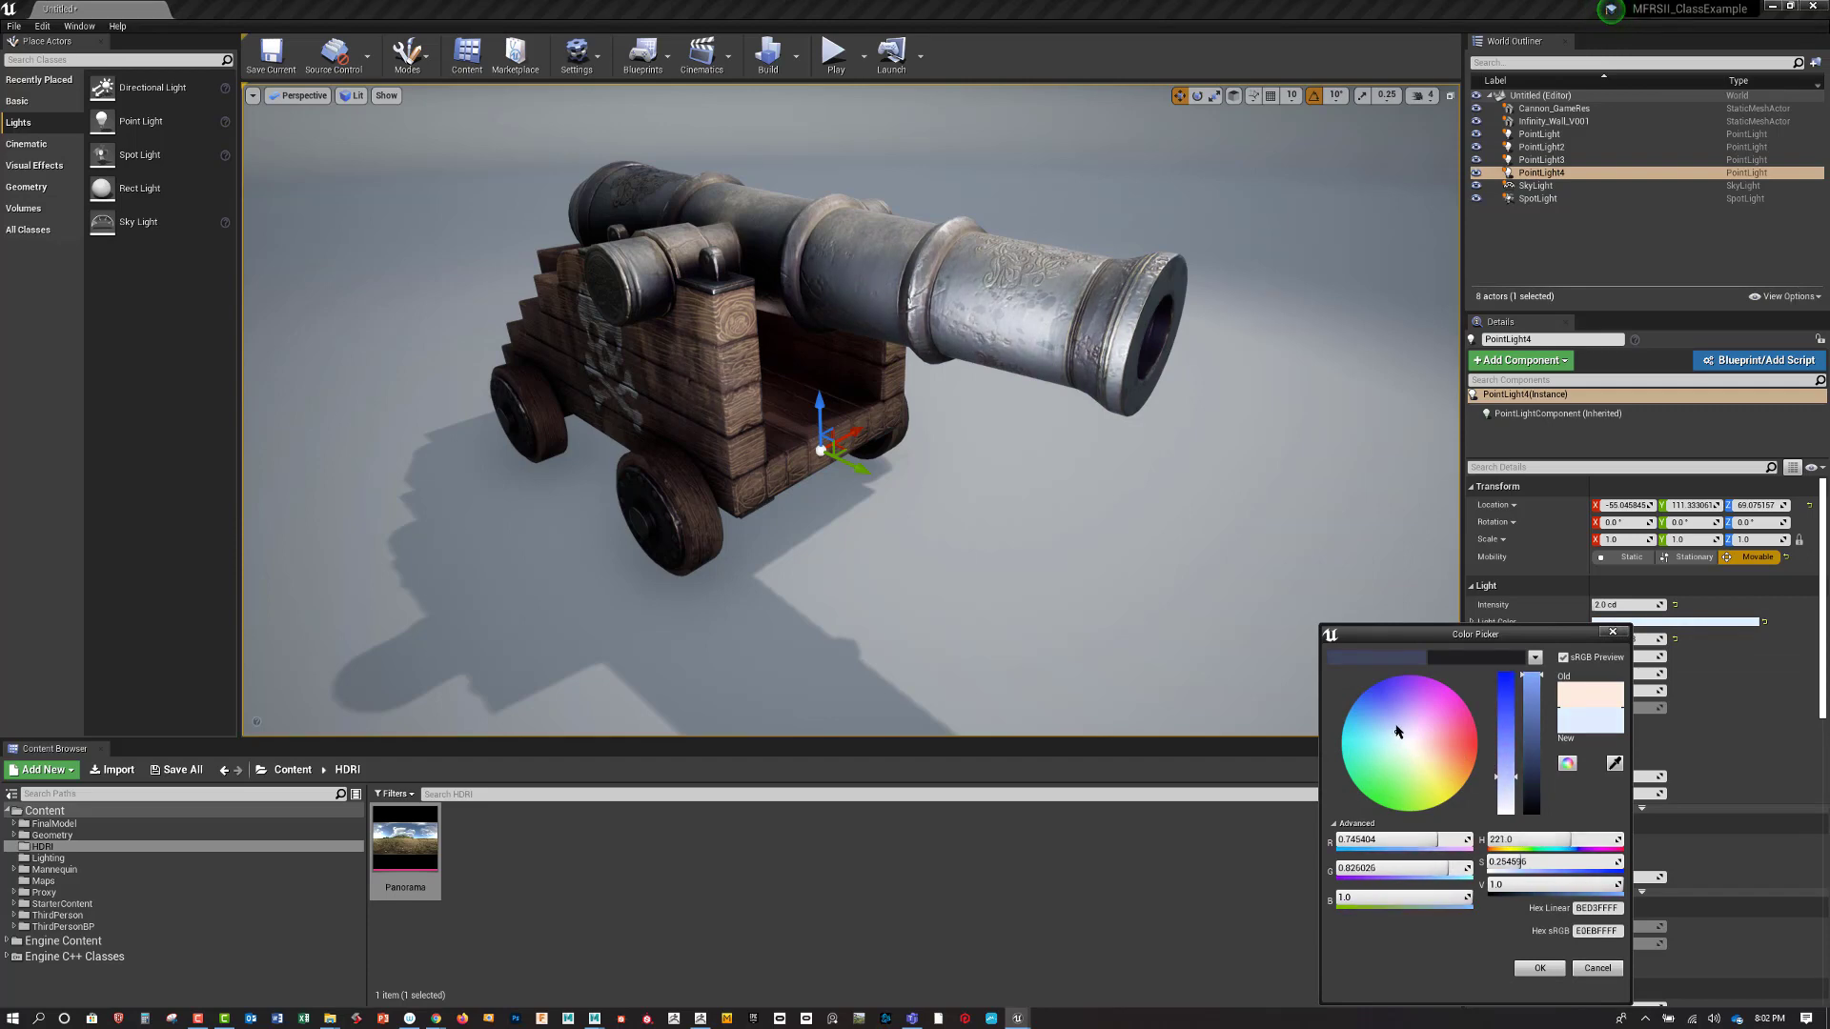
drag(1397, 731, 1392, 715)
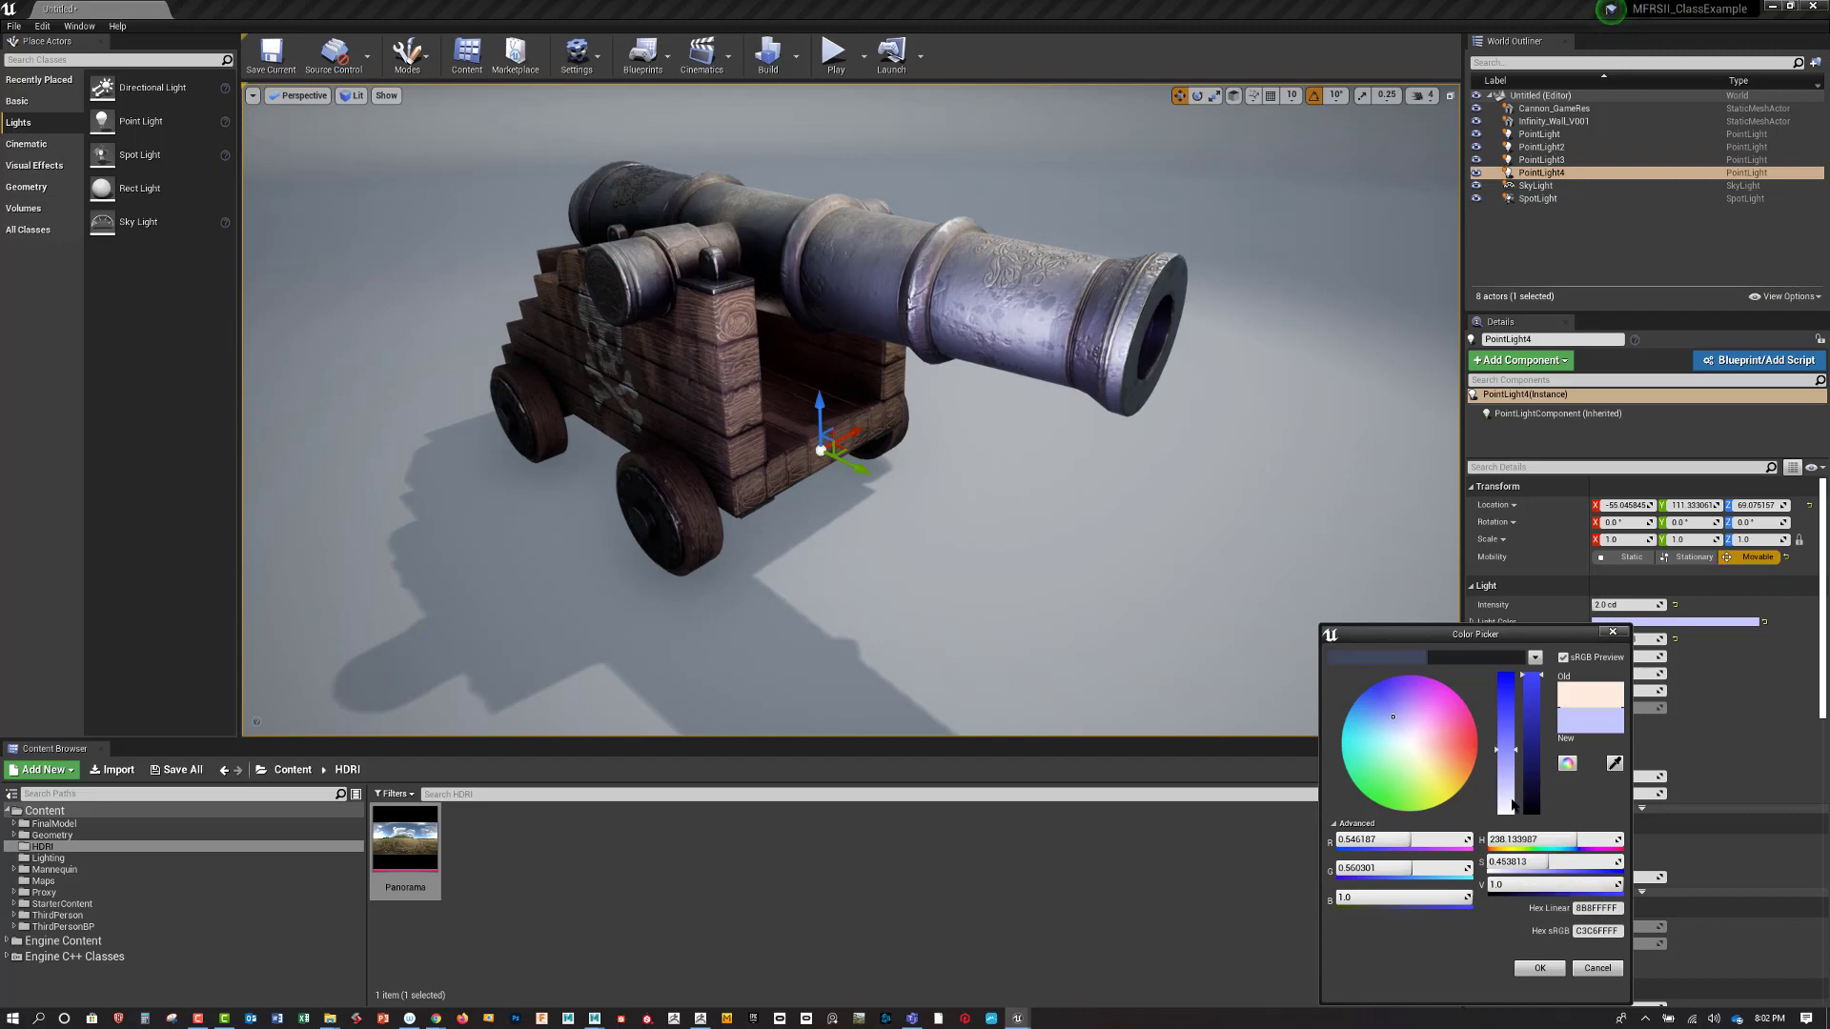
drag(1512, 751, 1514, 765)
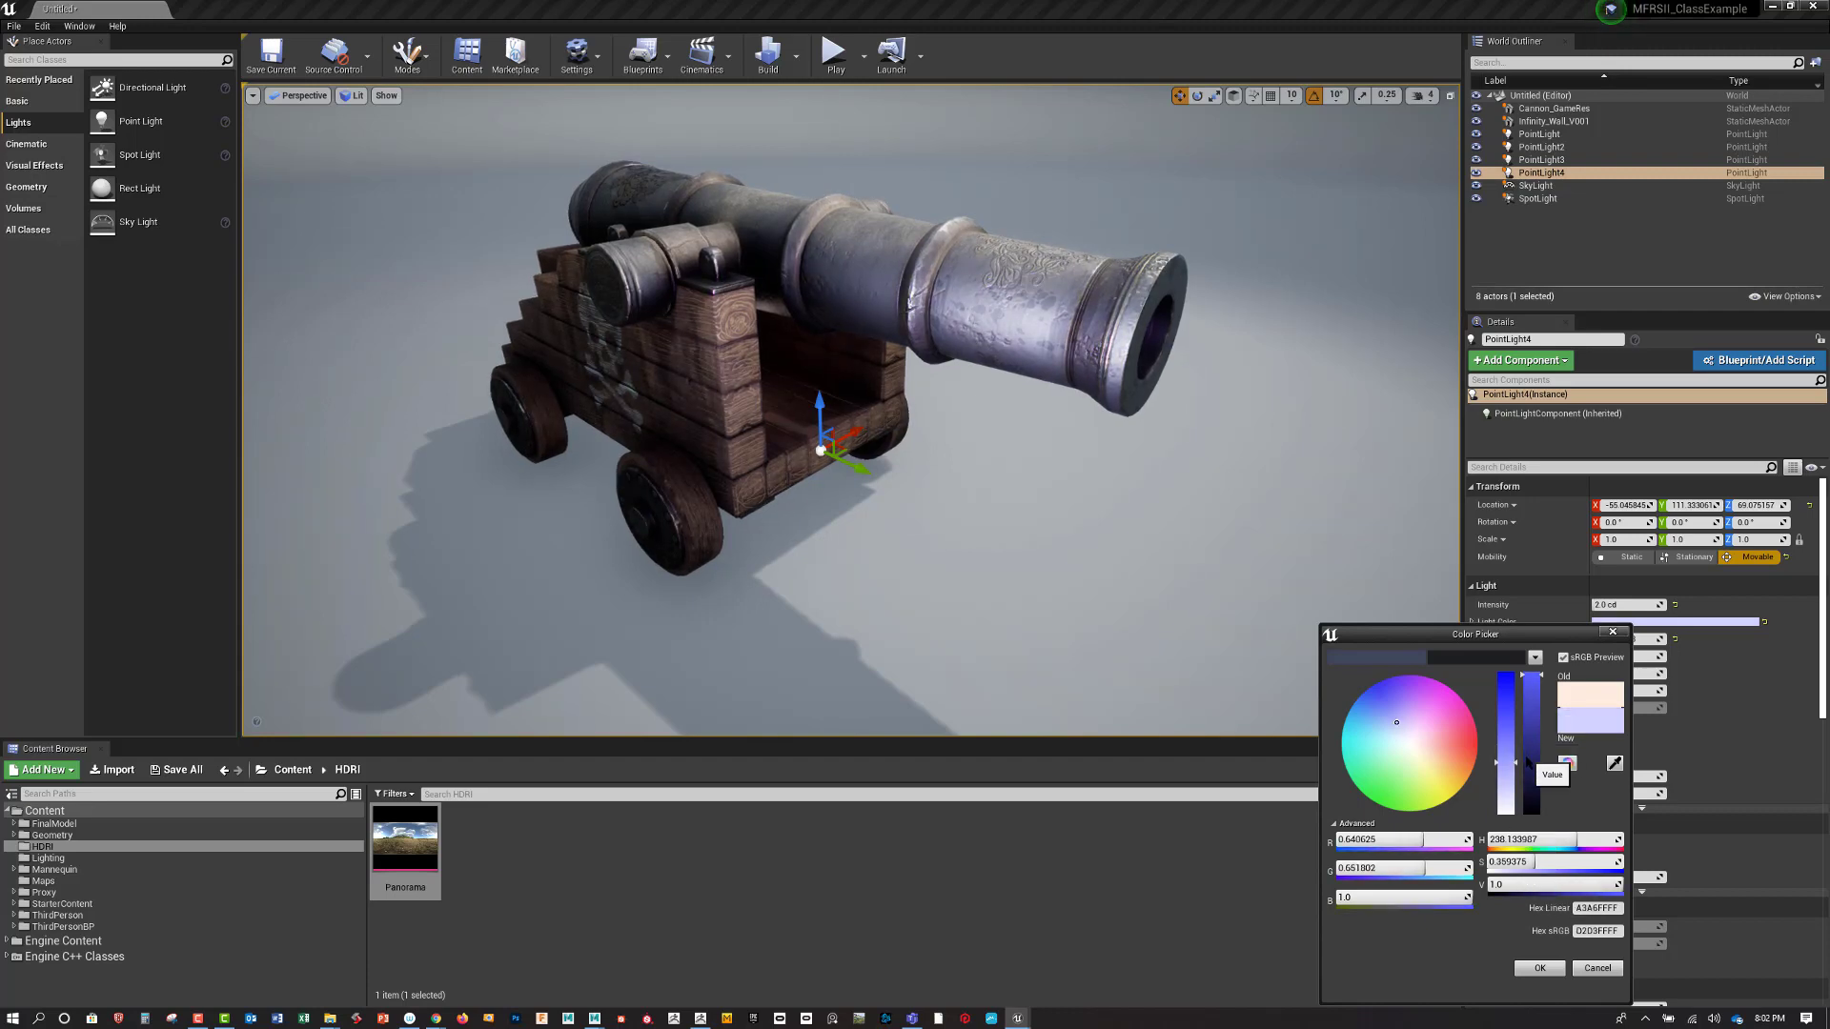
click(1538, 968)
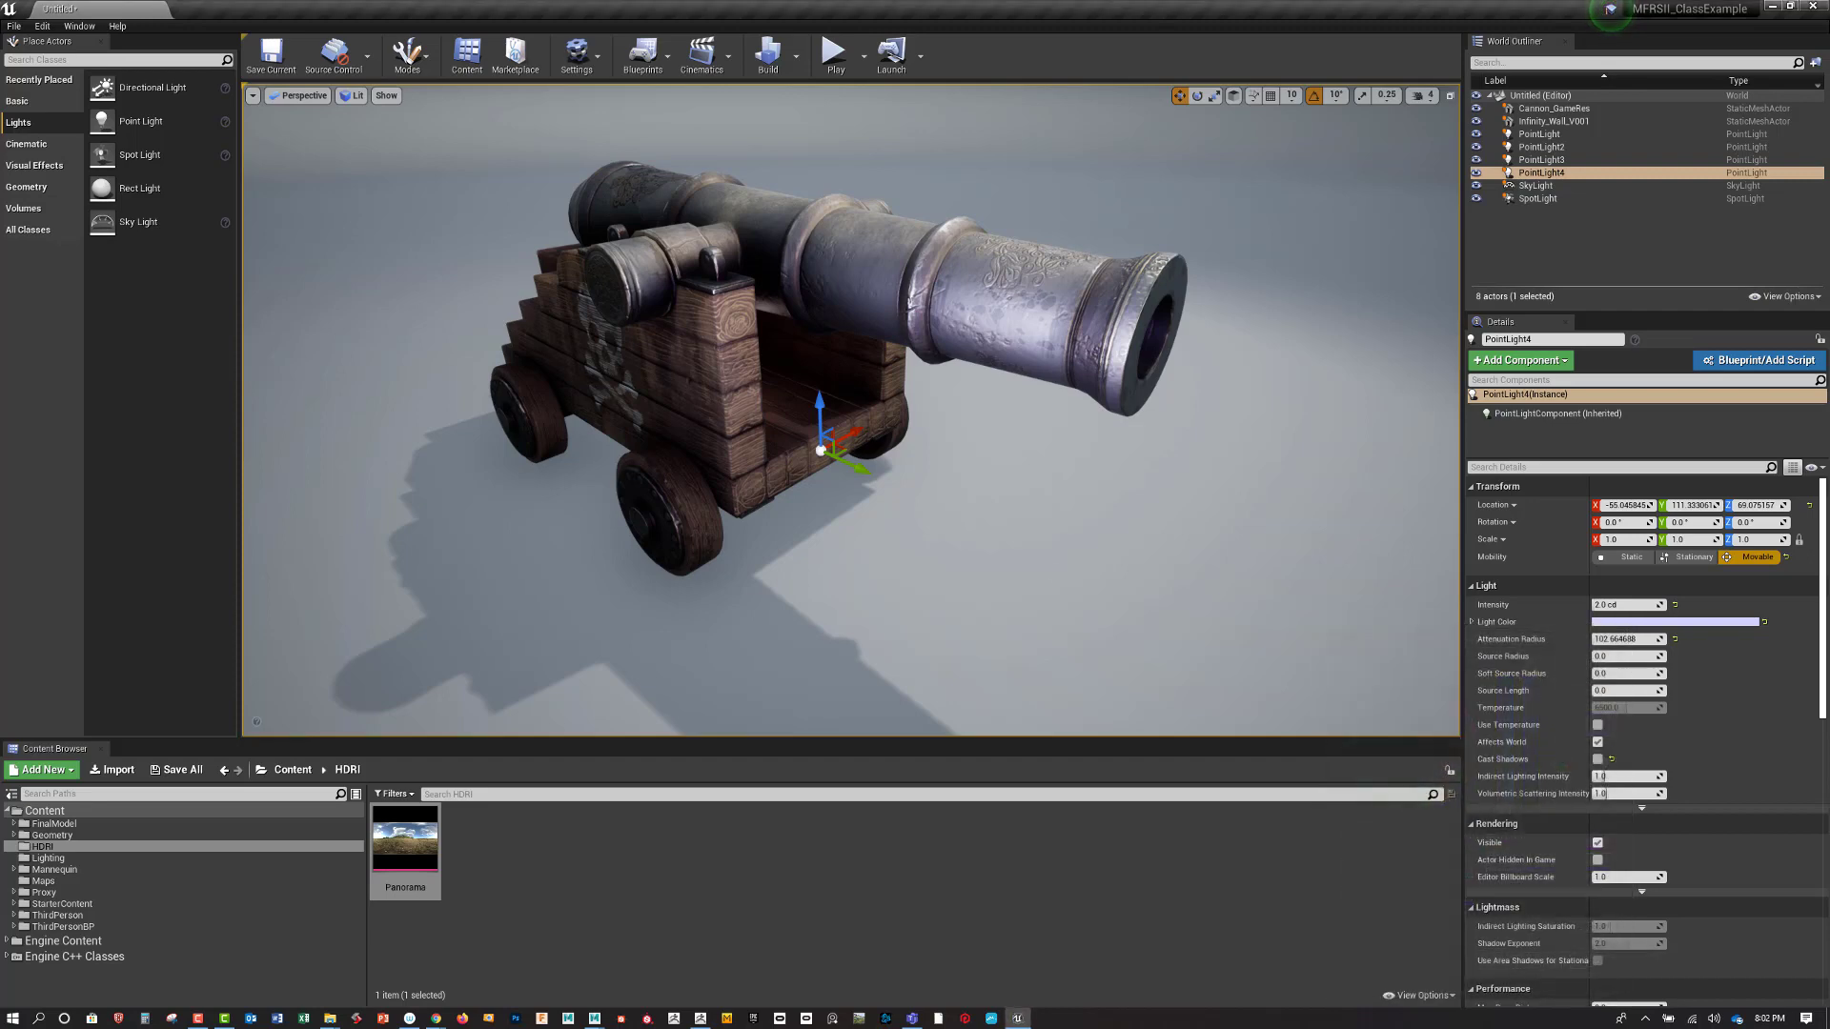
click(858, 422)
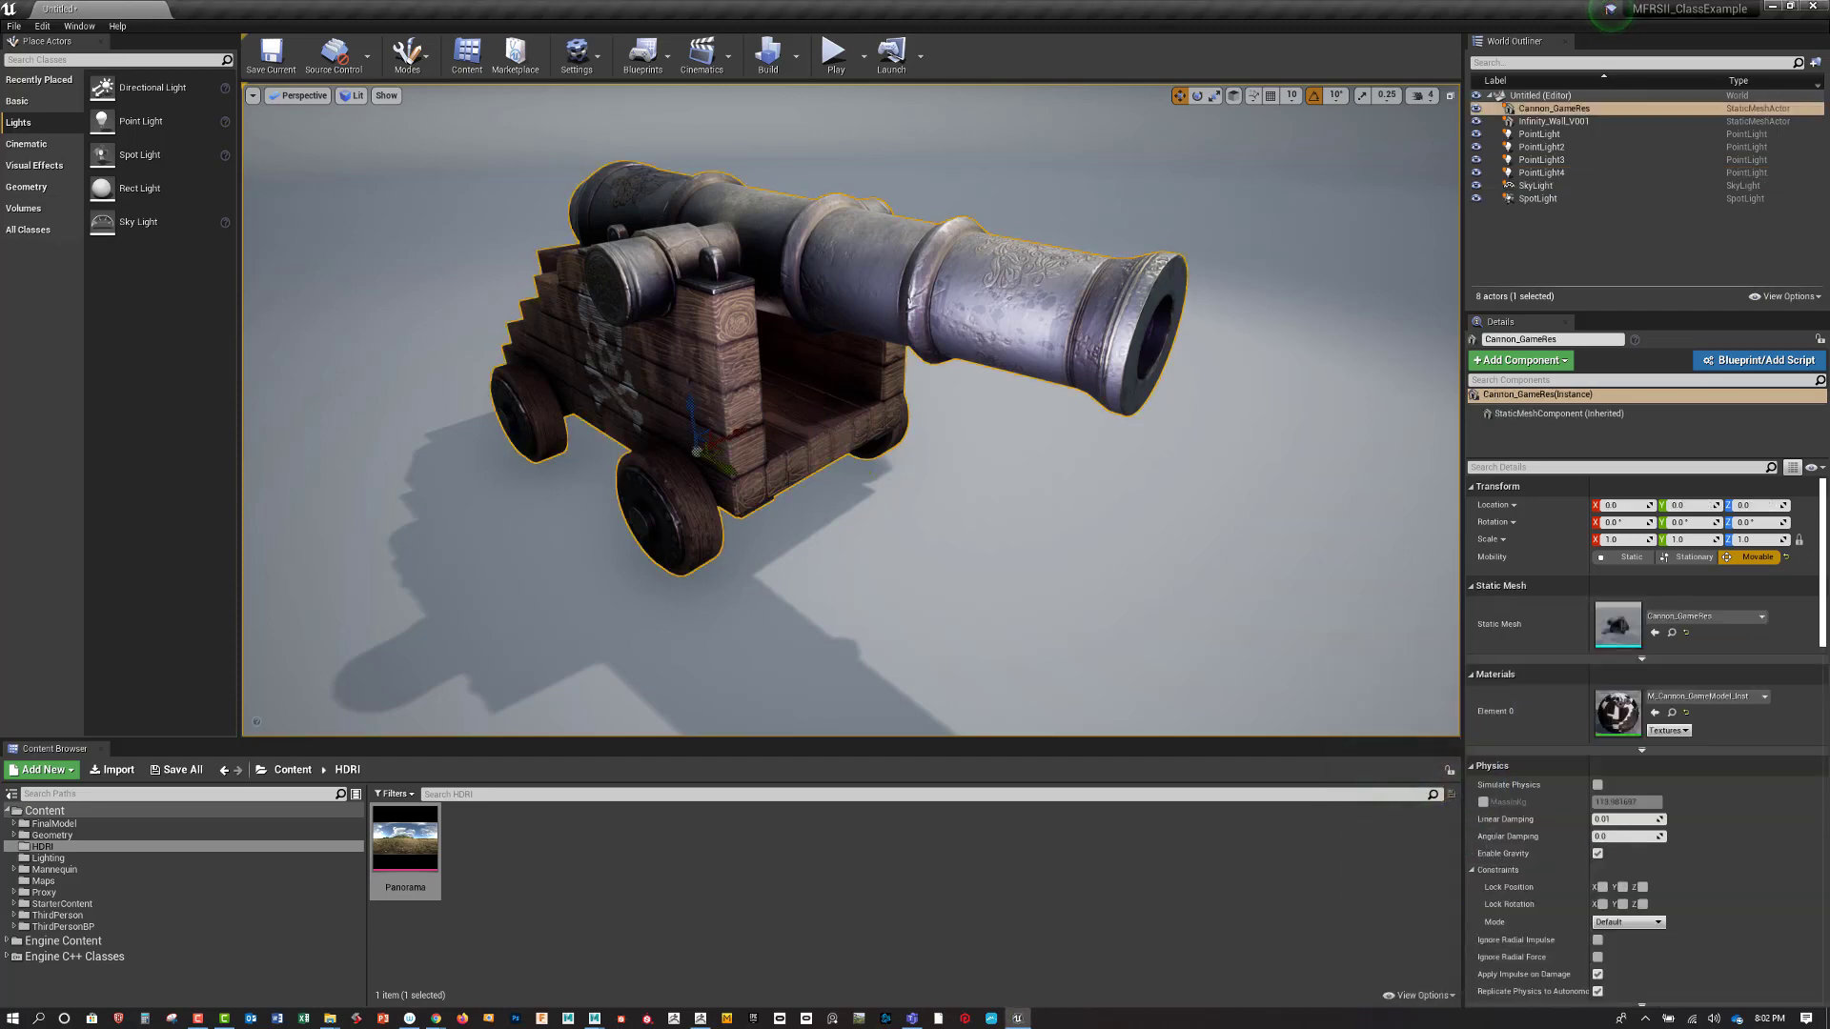
Lower PointLight4 to a Z height of about 21 and shift it along Y to about 109, near the cannon's muzzle end
click(1541, 172)
drag(856, 430, 657, 533)
right_drag(657, 532, 805, 519)
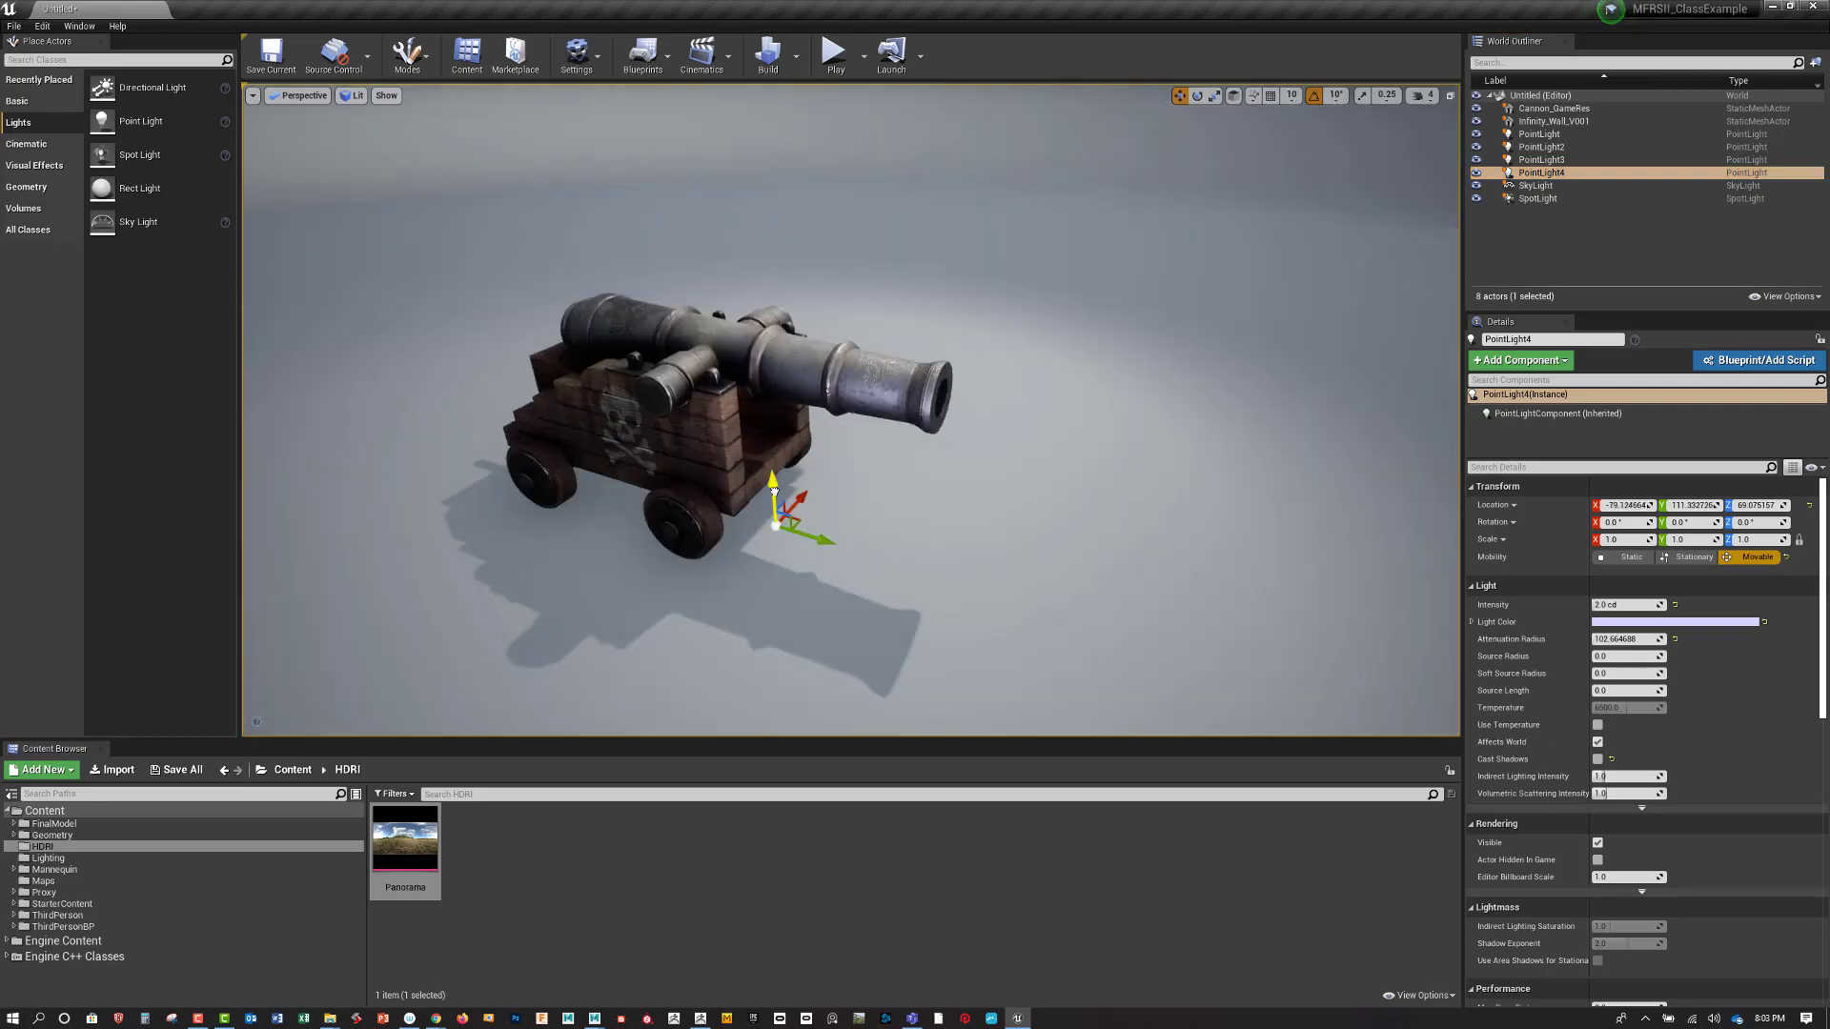
drag(774, 490, 775, 534)
right_drag(774, 533, 810, 534)
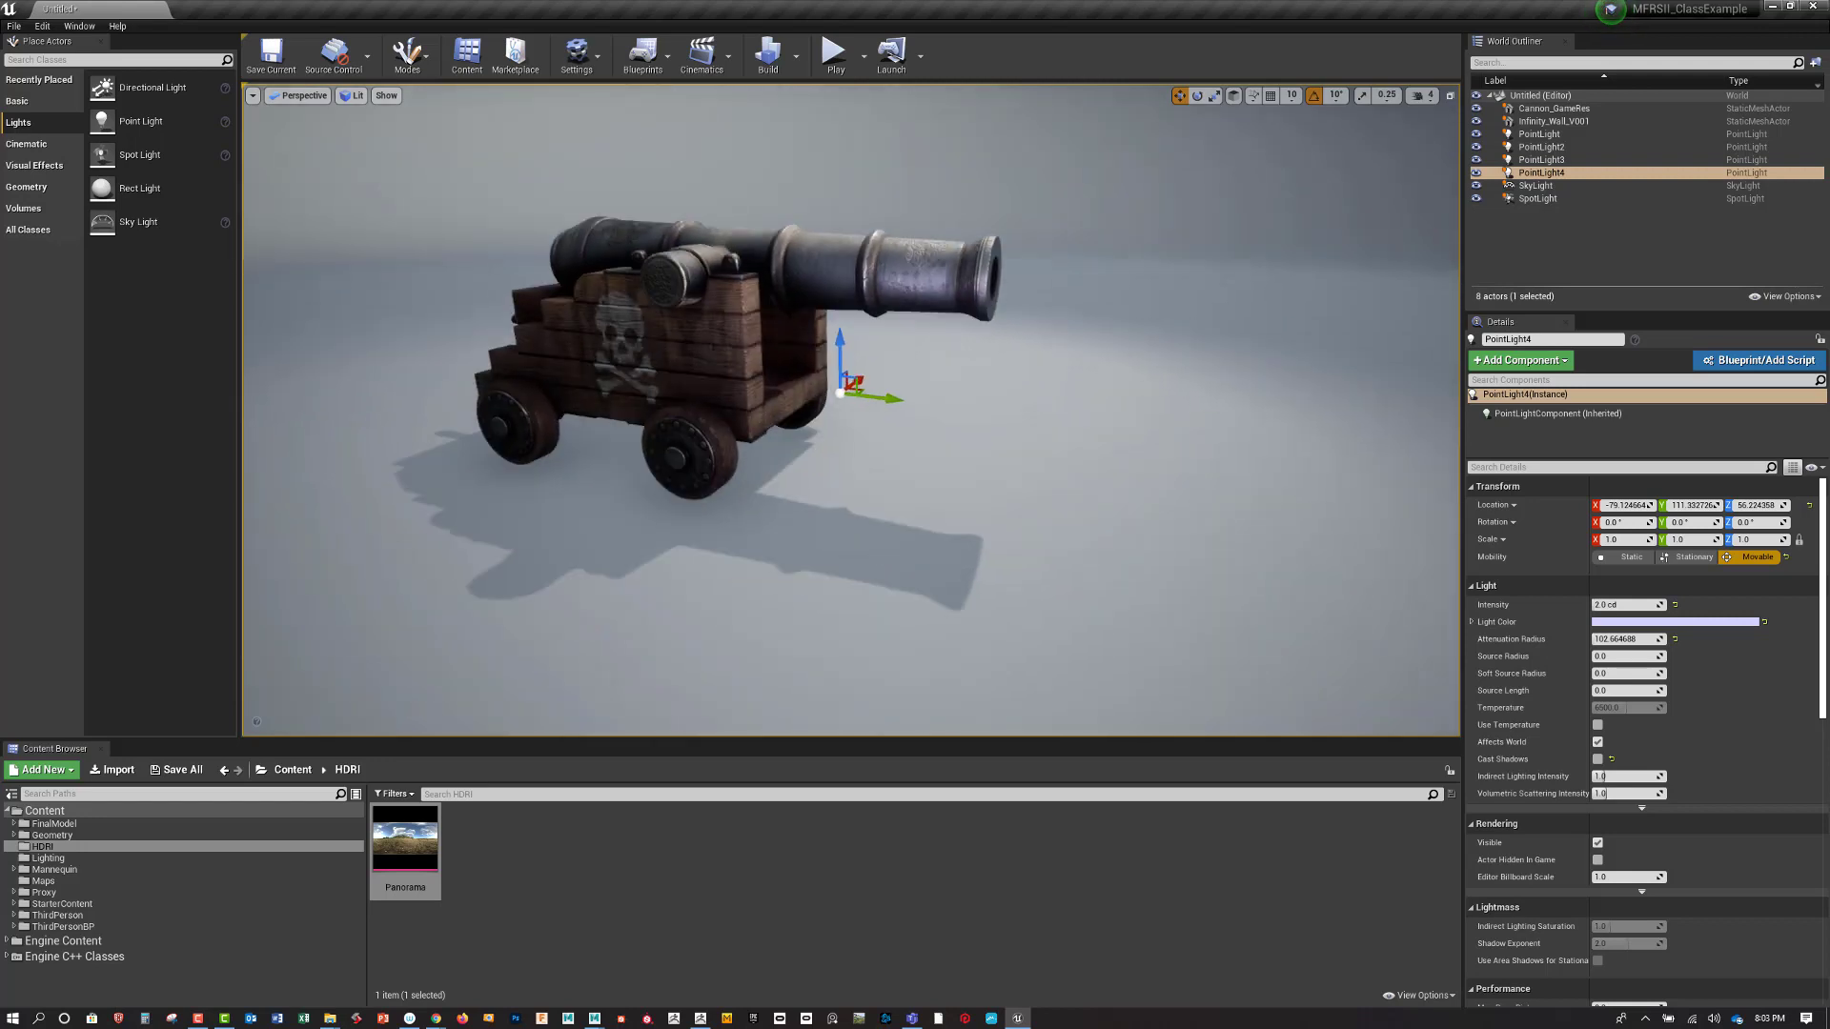
drag(848, 355, 842, 610)
scroll(828, 641, down, 4)
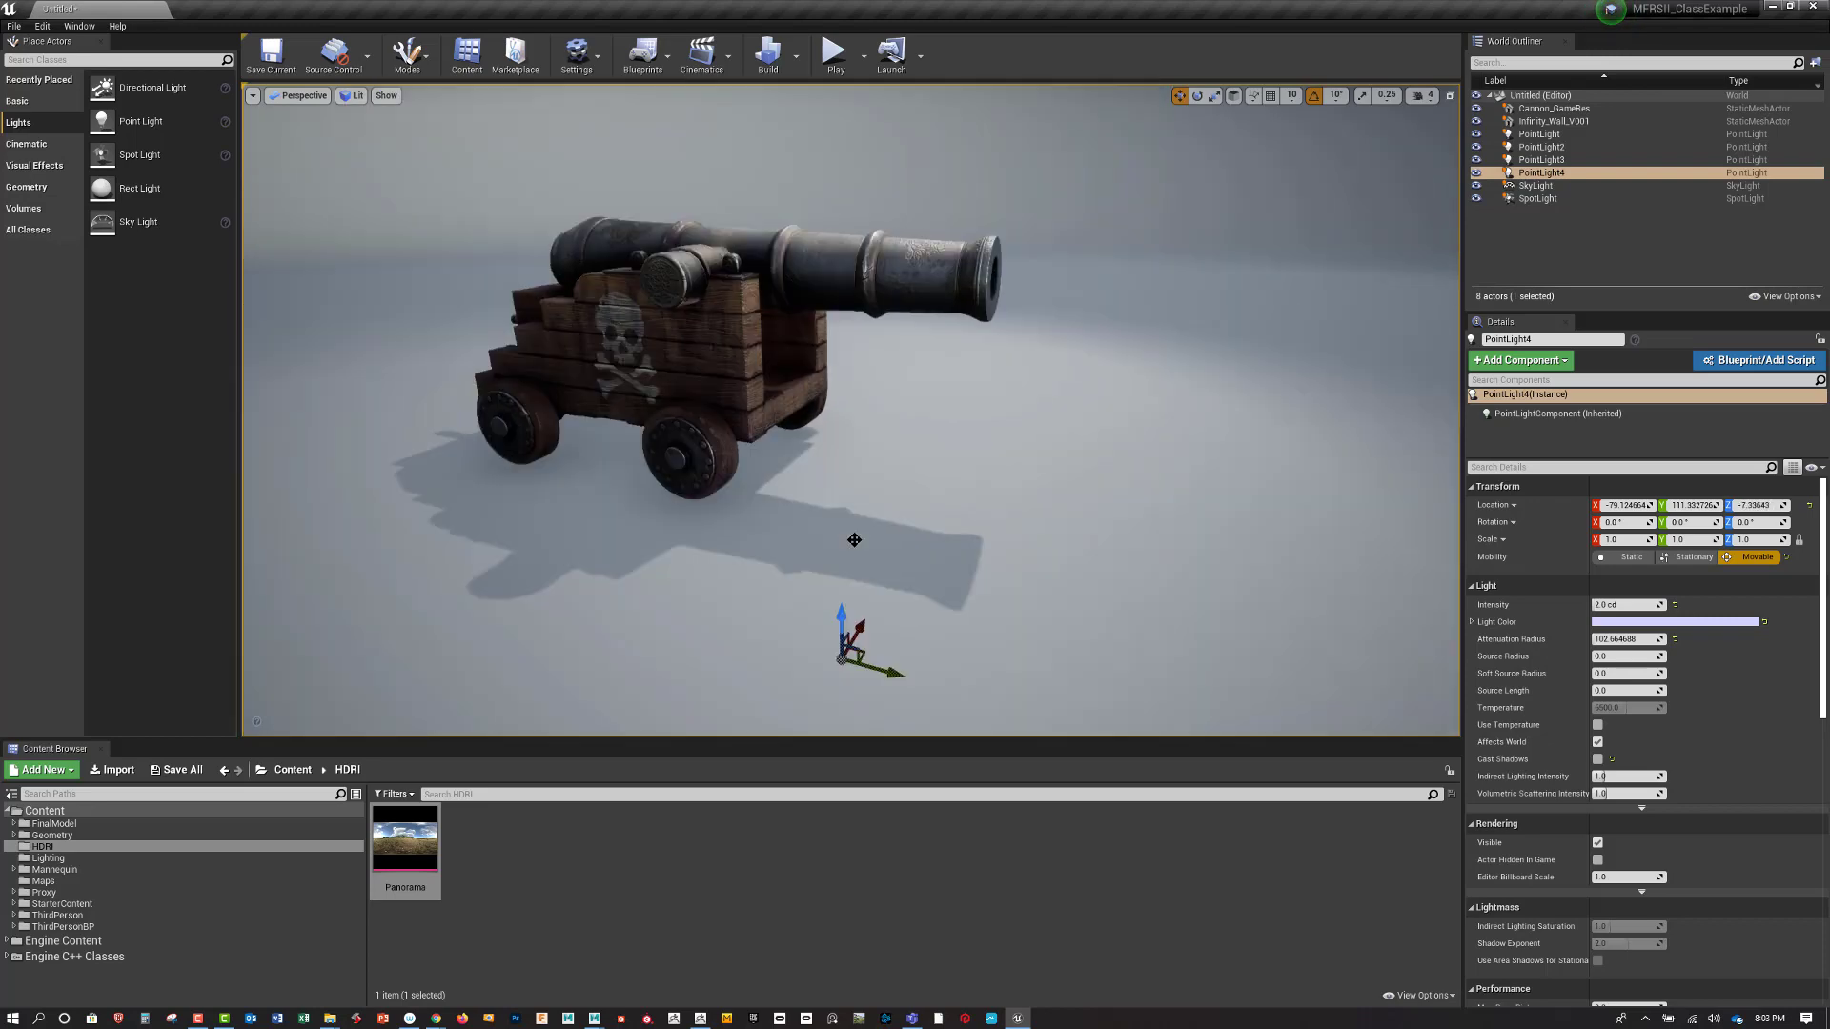
key(f)
middle_drag(828, 572, 883, 672)
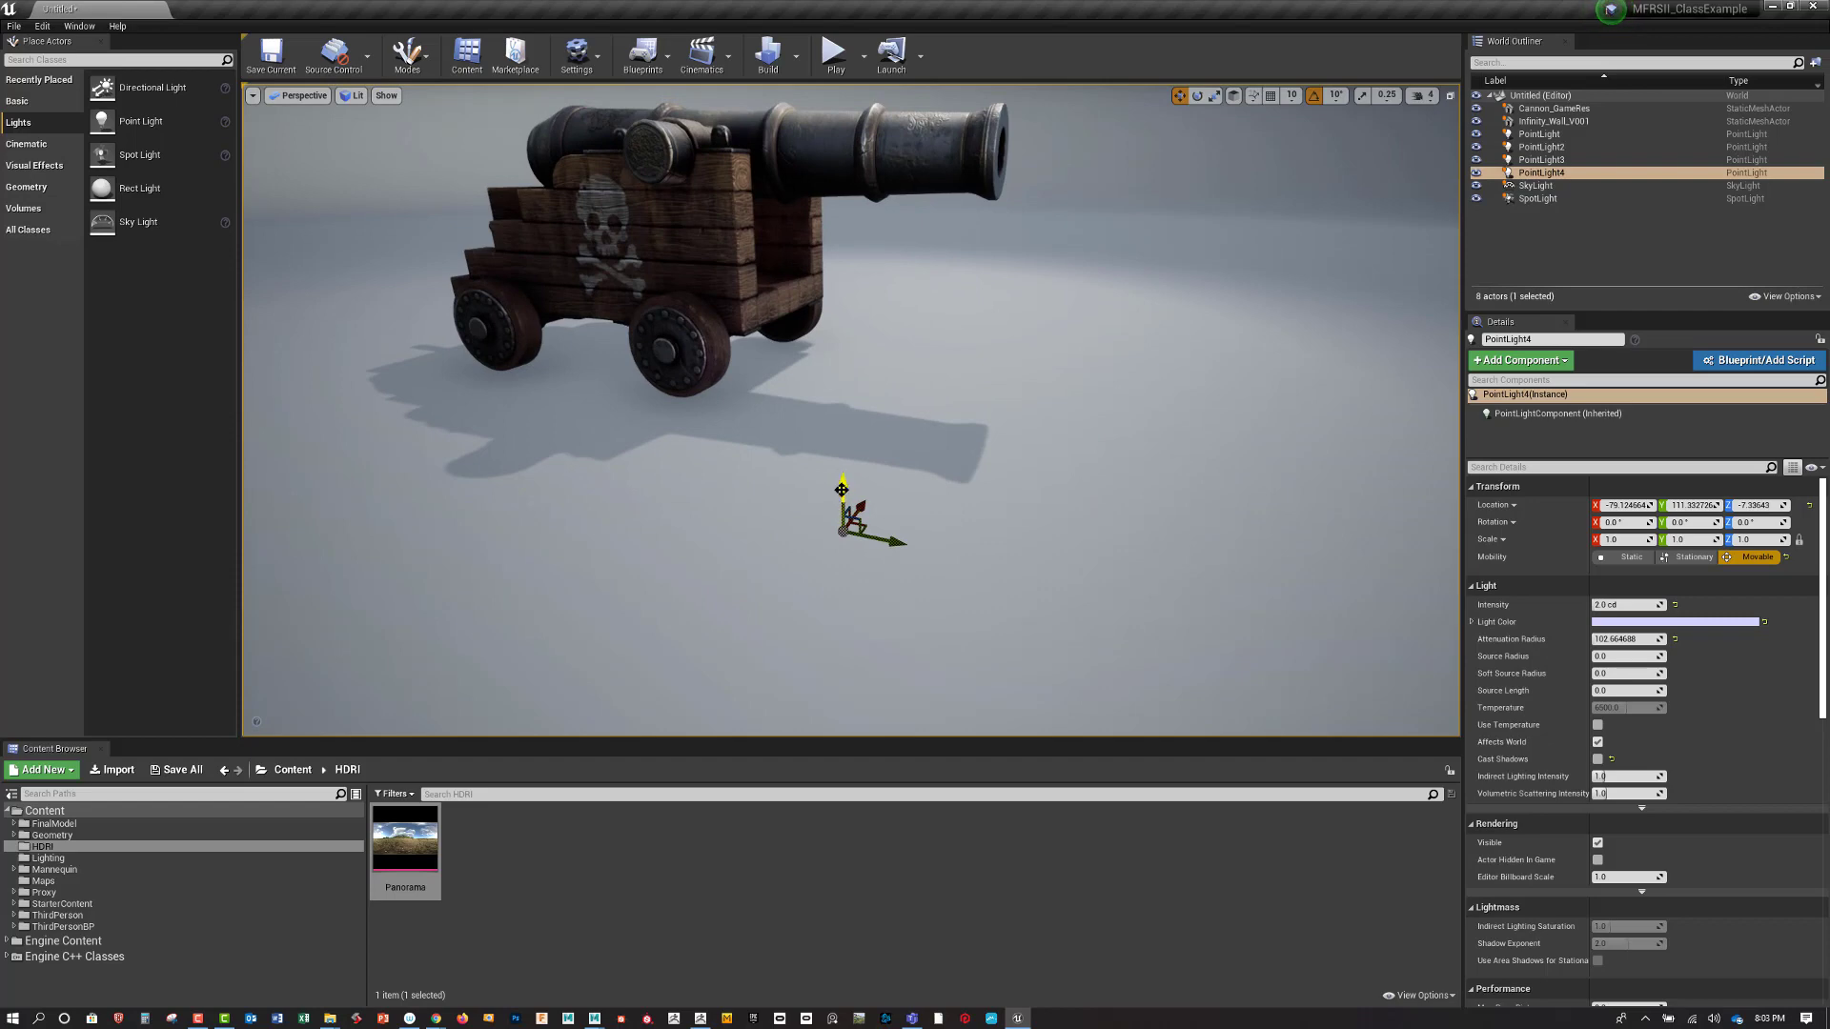
drag(841, 490, 827, 348)
drag(890, 417, 878, 416)
Duplicate PointLight4 twice along Y beside the carriage, placing the copies at Y about 41 and about -37
alt+drag(858, 476, 367, 437)
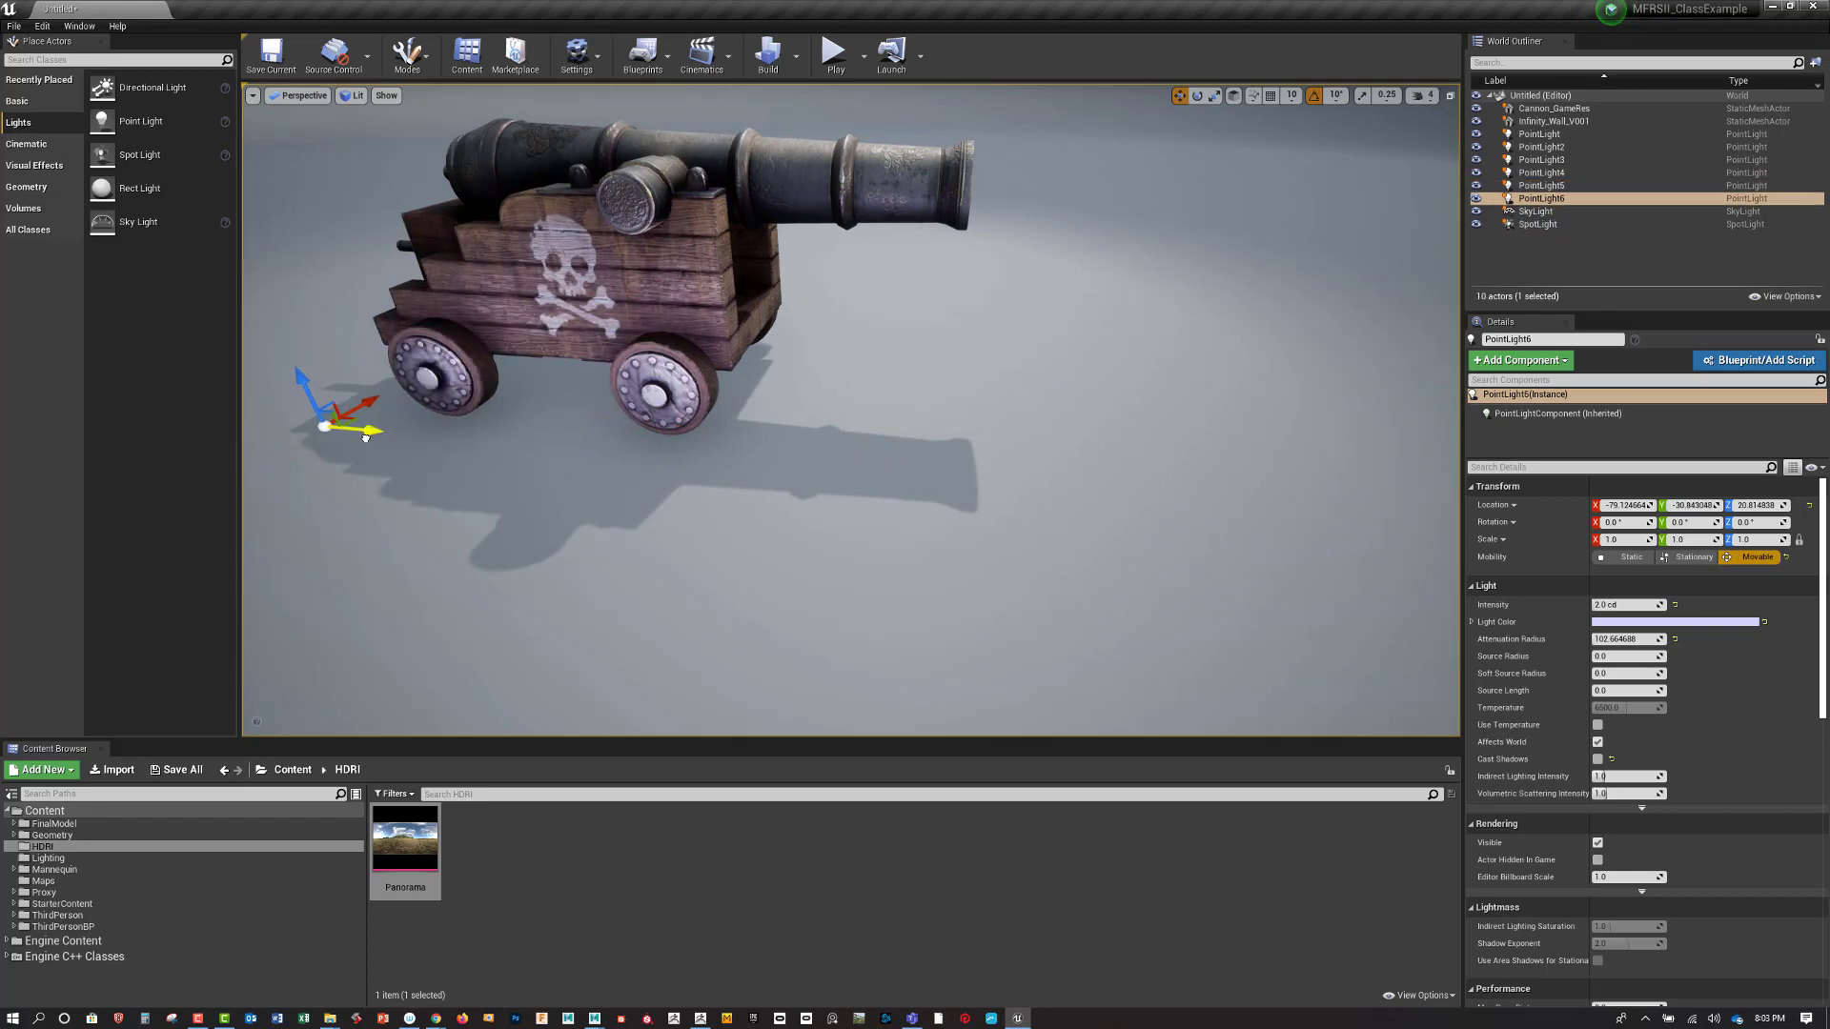
alt+drag(880, 413, 762, 444)
alt+middle_drag(879, 428, 1072, 436)
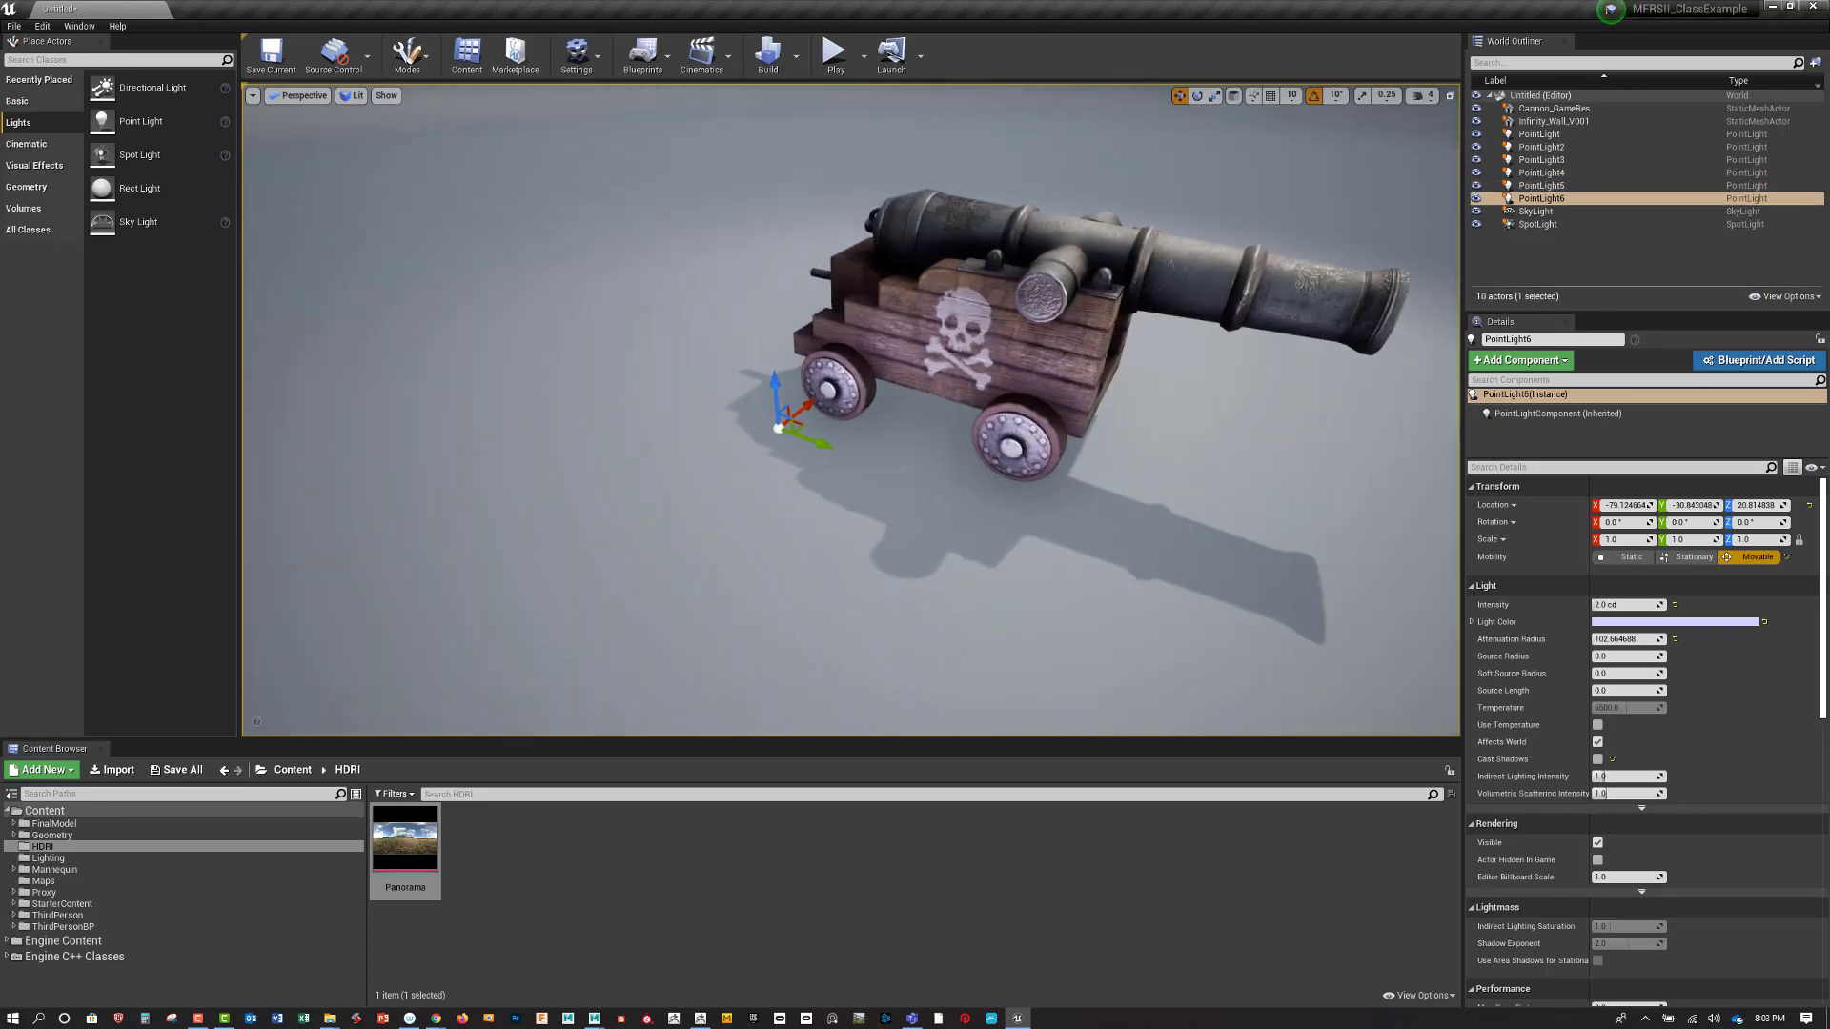
alt+drag(879, 429, 1006, 429)
alt+middle_drag(878, 429, 970, 431)
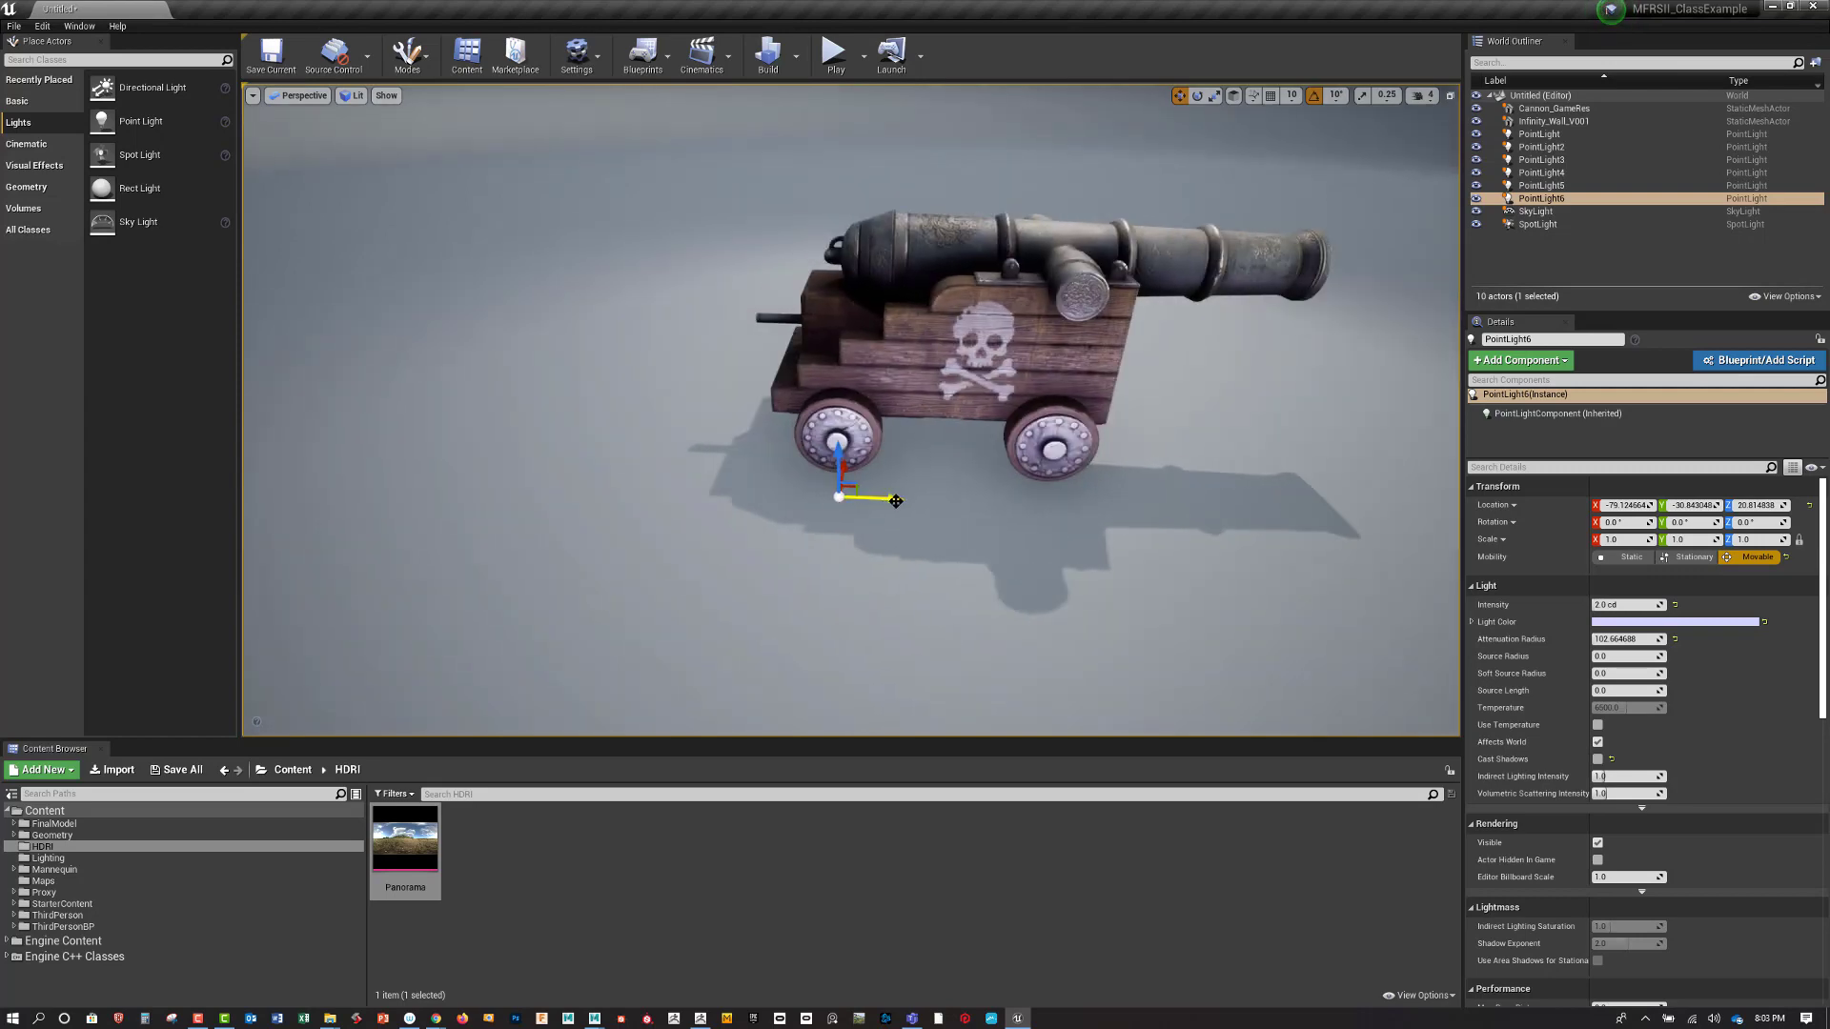
drag(895, 500, 869, 493)
Duplicate PointLight6 along Y behind the cannon and move the copy to about X -42, Y -88, Z 64
alt+drag(869, 493, 880, 551)
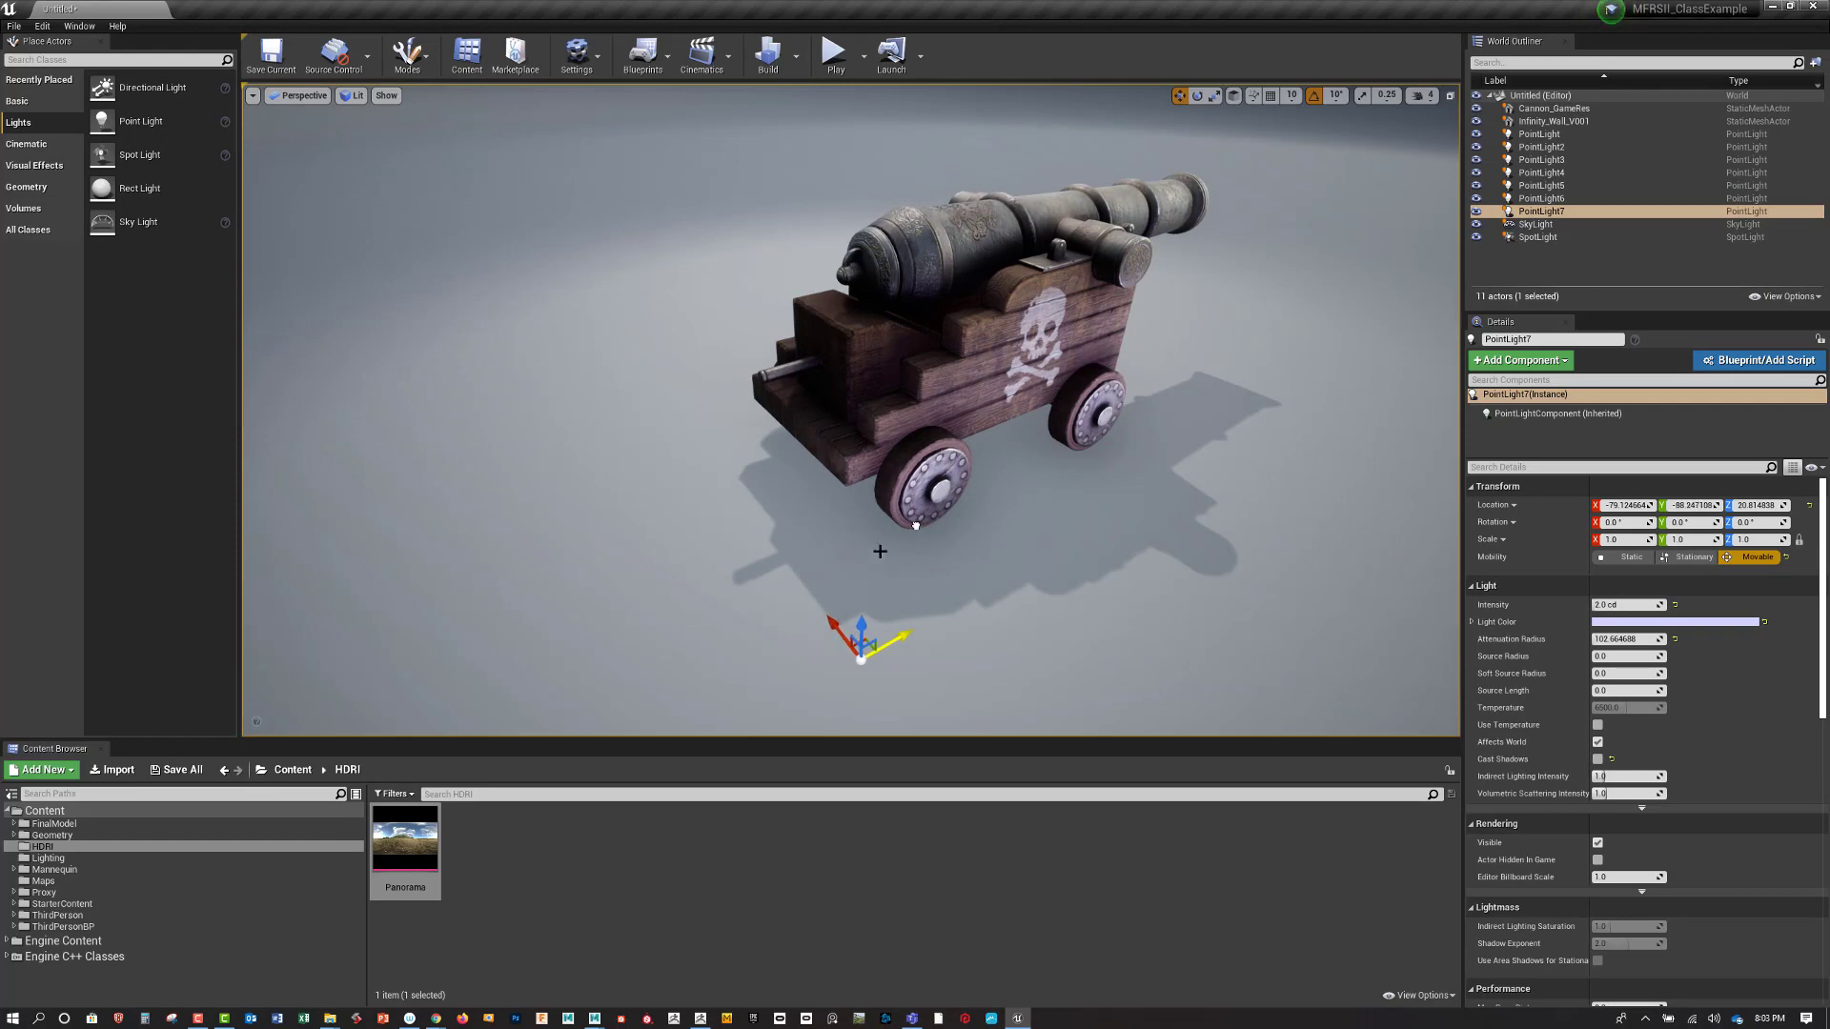
drag(837, 620, 761, 341)
mouse_move(1033, 390)
alt+mouse_down()
mouse_move(1077, 392)
mouse_move(1033, 391)
alt+mouse_up()
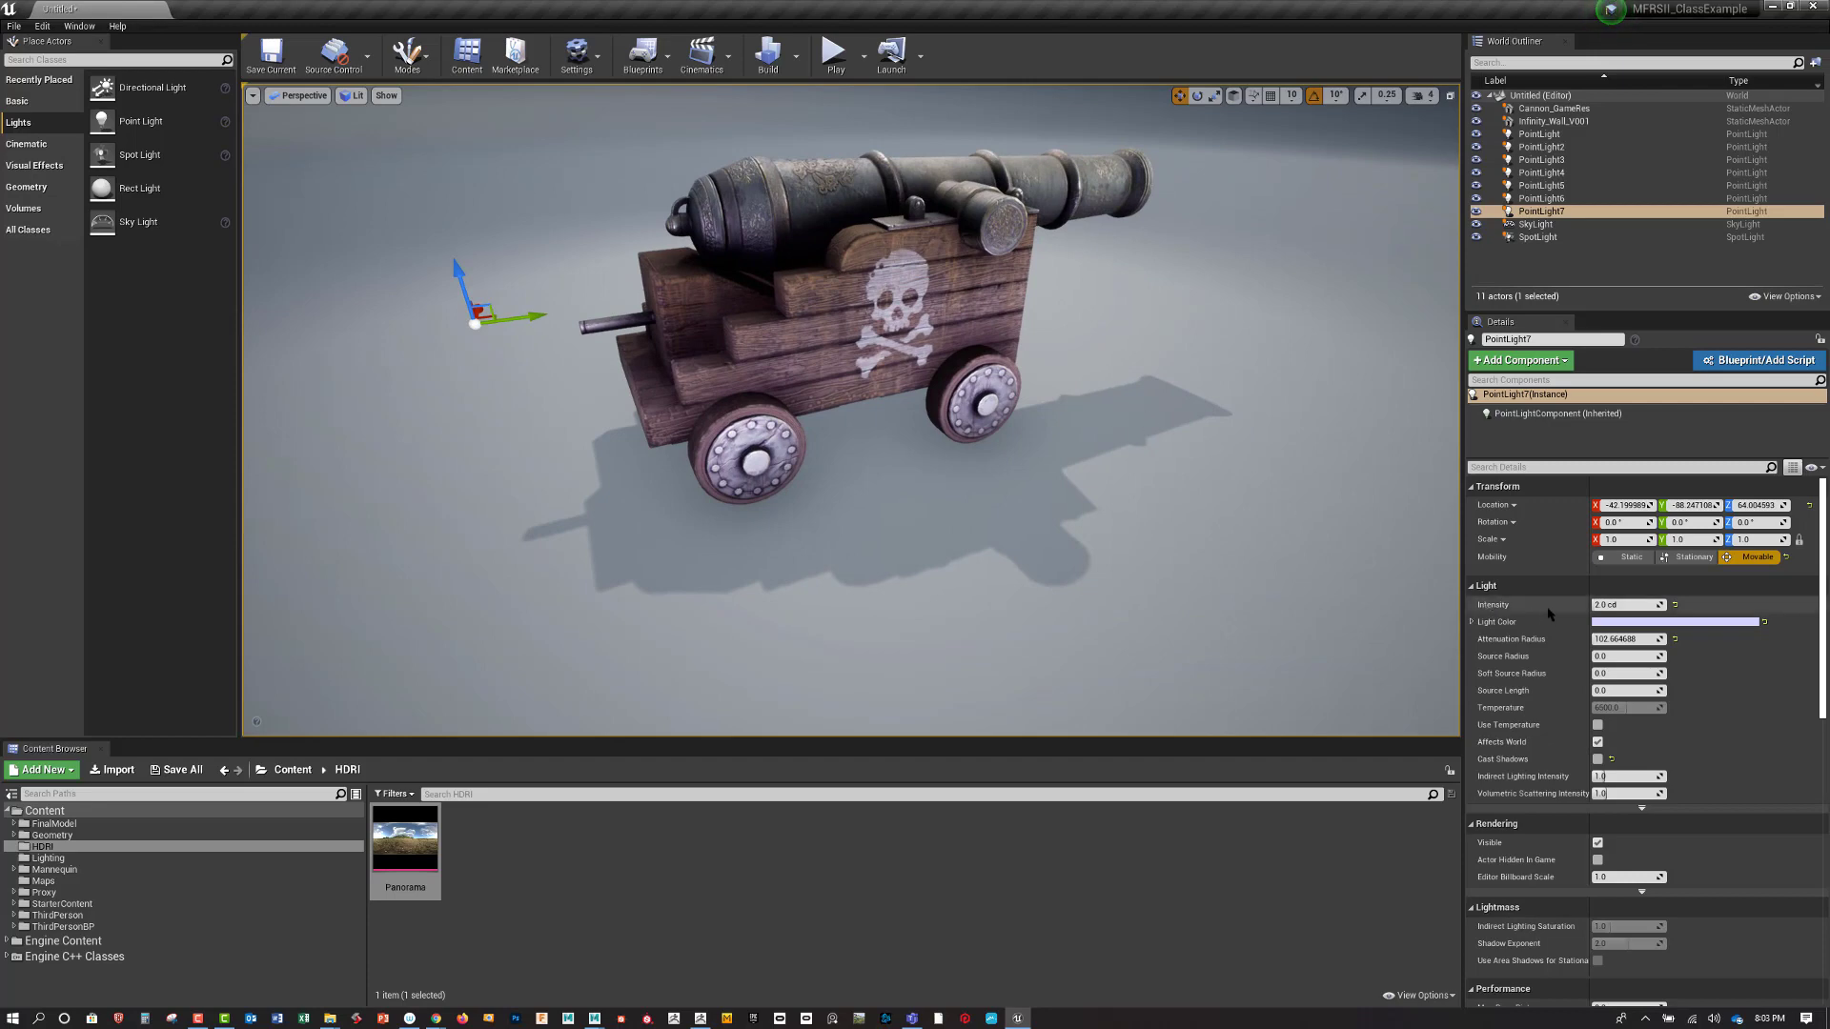
Set PointLight7's intensity to 1.0 cd, and reduce PointLight6's intensity to 1.0 cd and further to 0.5 cd
click(1621, 604)
text(1)
key(Return)
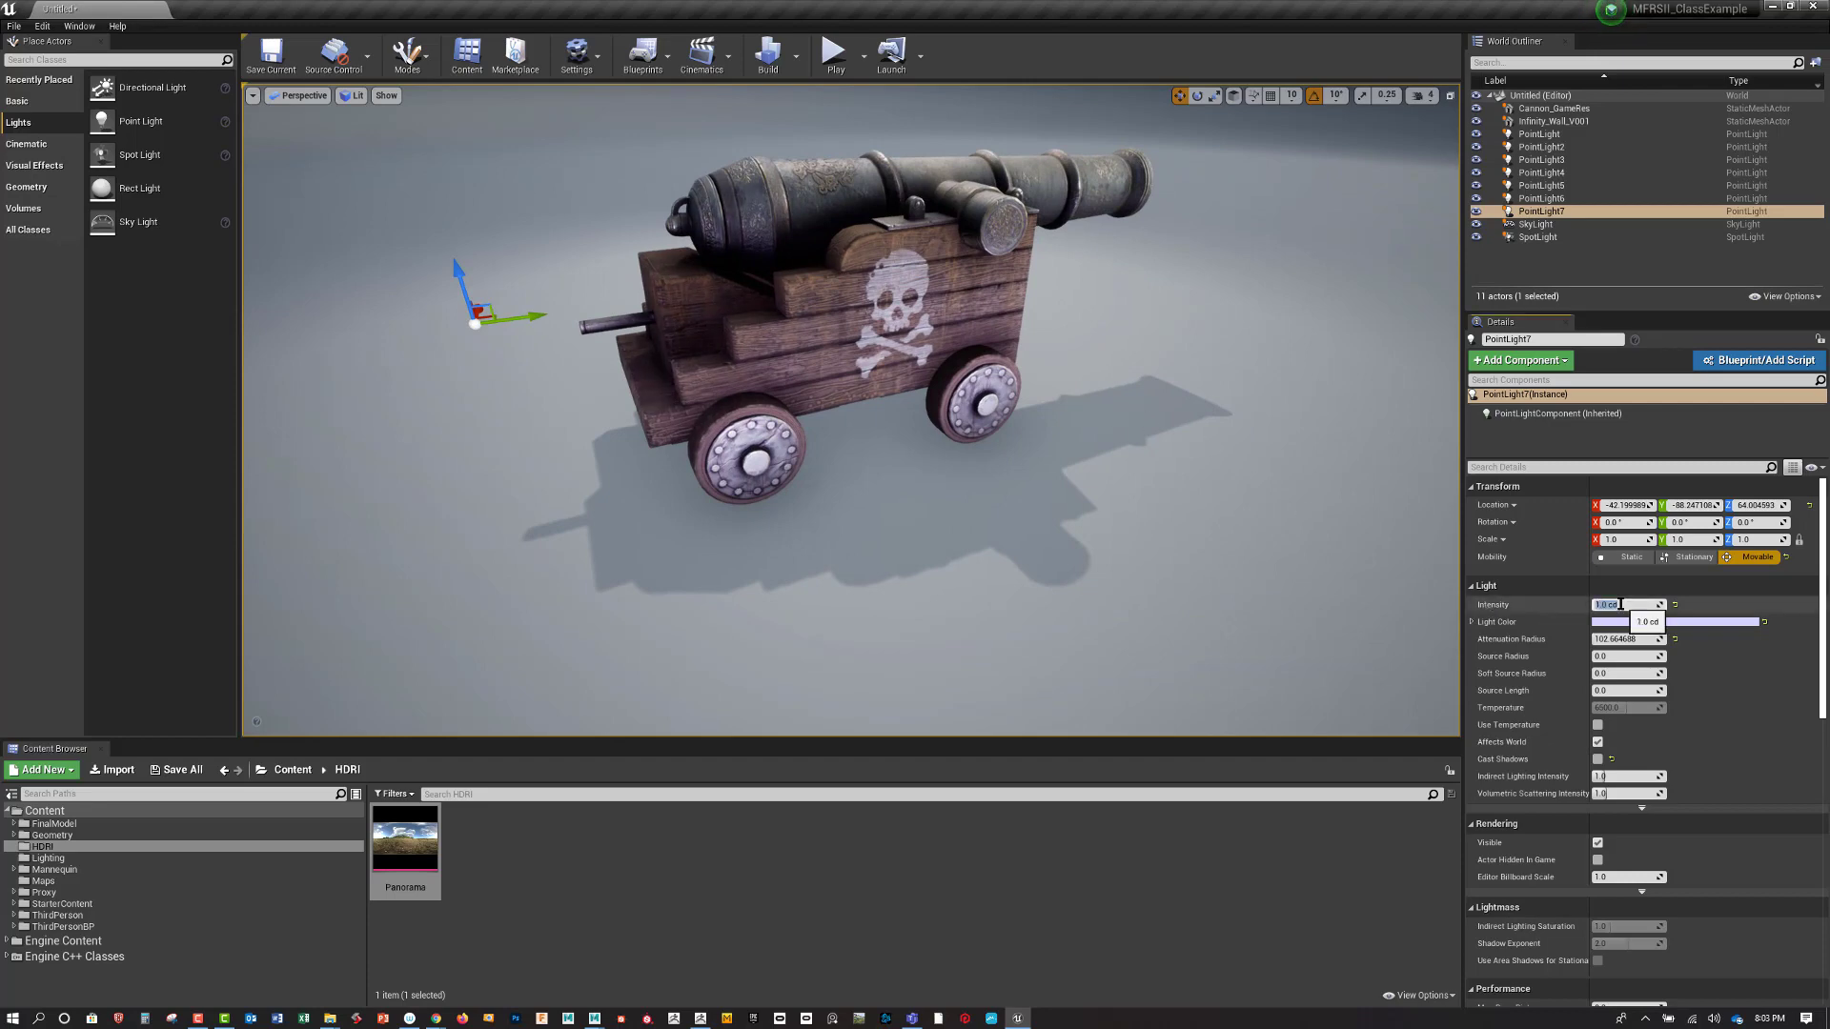
click(1541, 198)
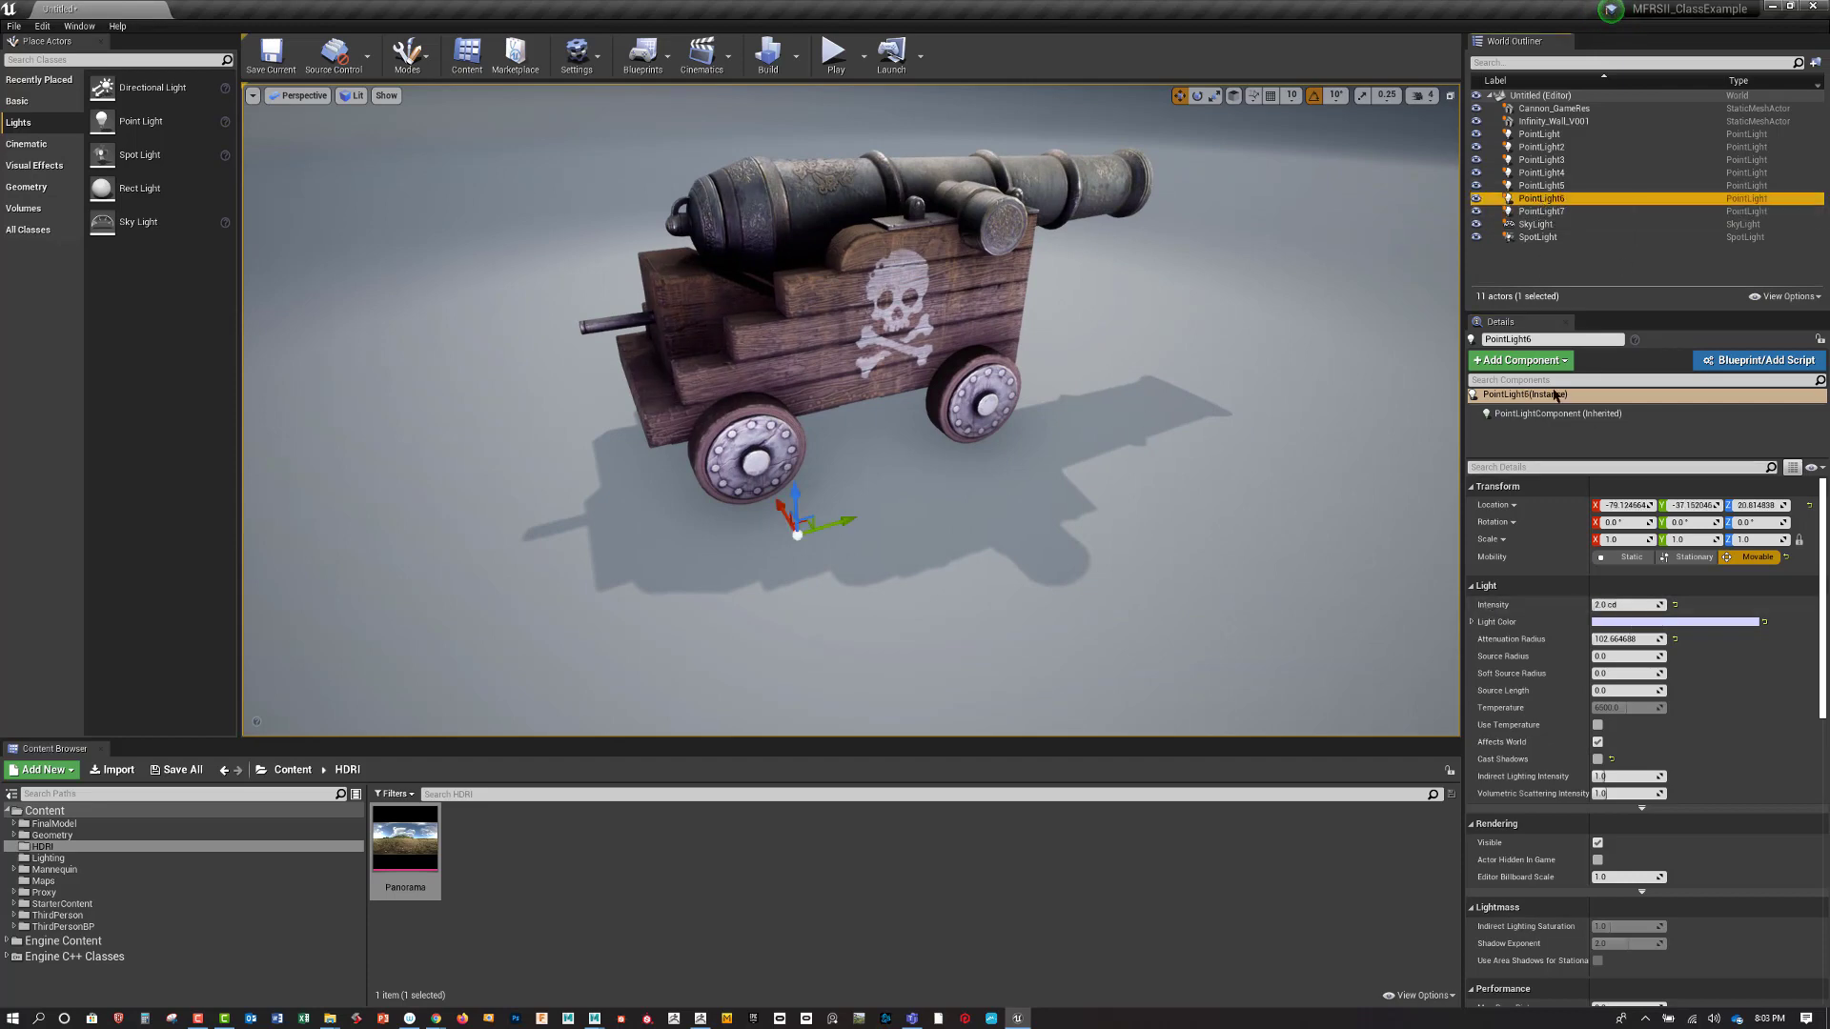
click(1625, 604)
text(1)
key(Return)
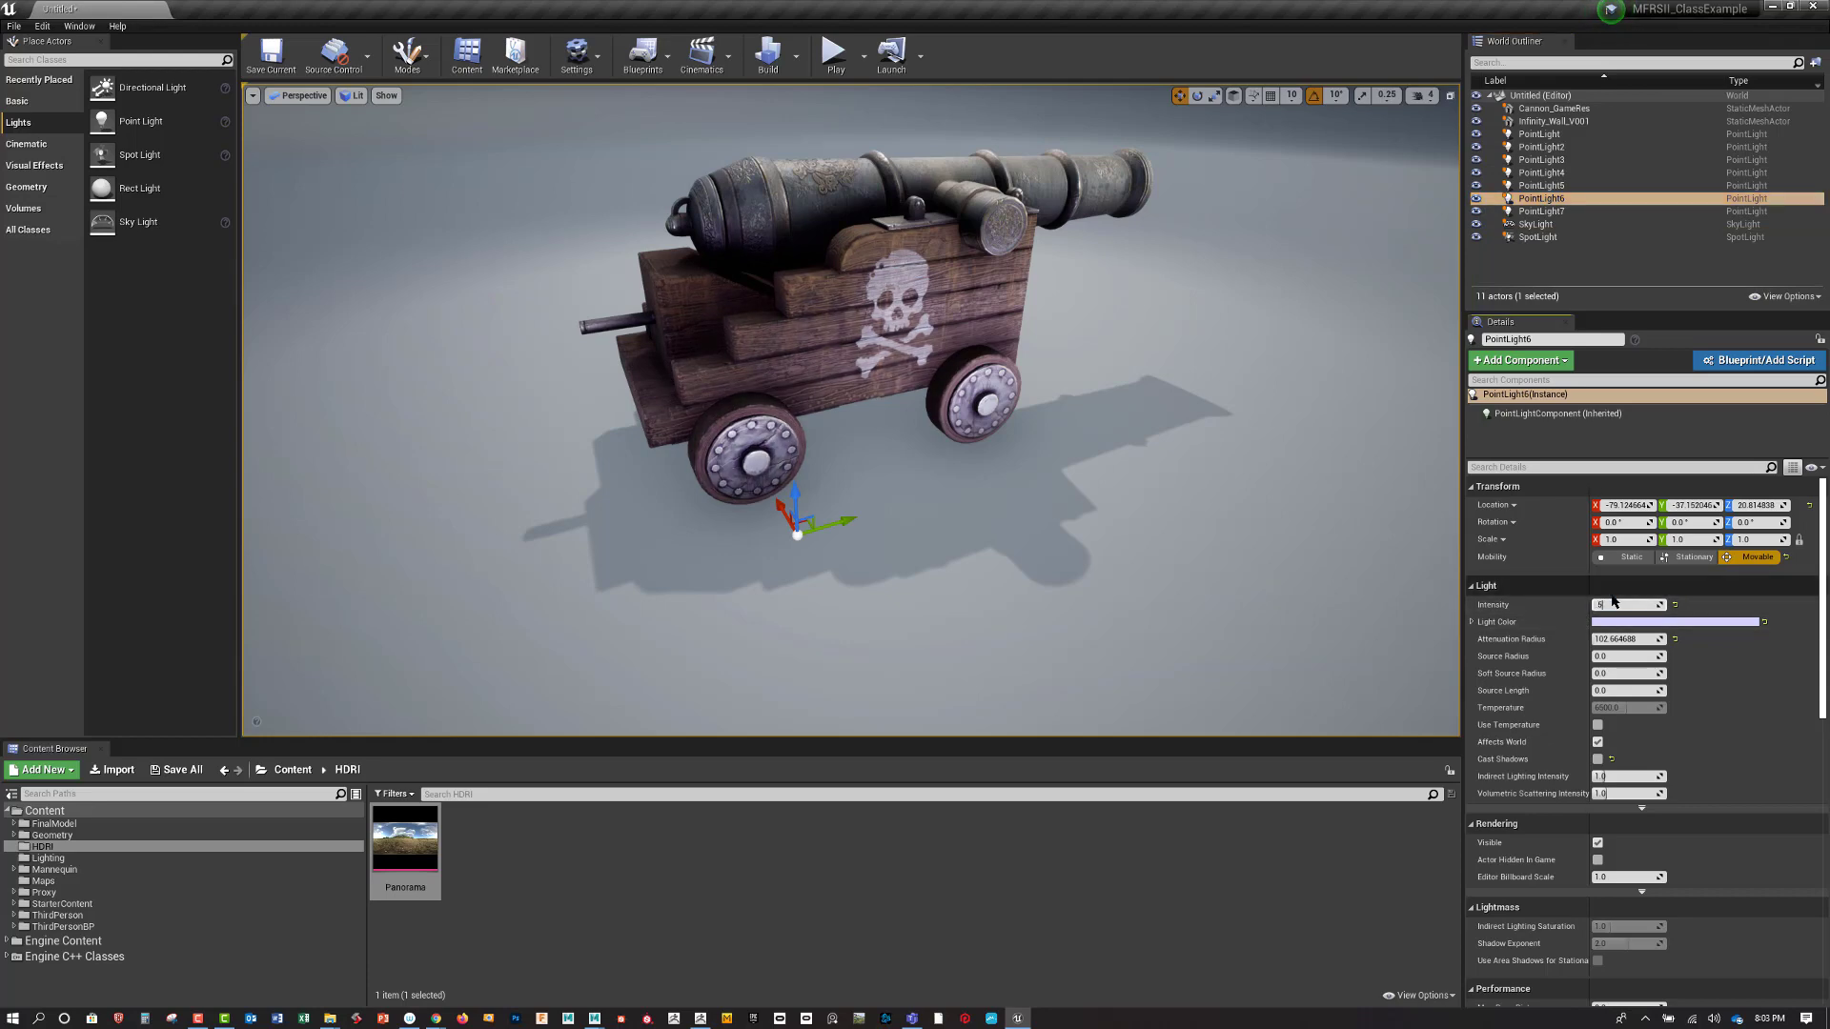
key(Return)
Set the intensity of PointLight5 and PointLight4 to 0.5 cd each and inspect the lighting around the cannon
click(1534, 186)
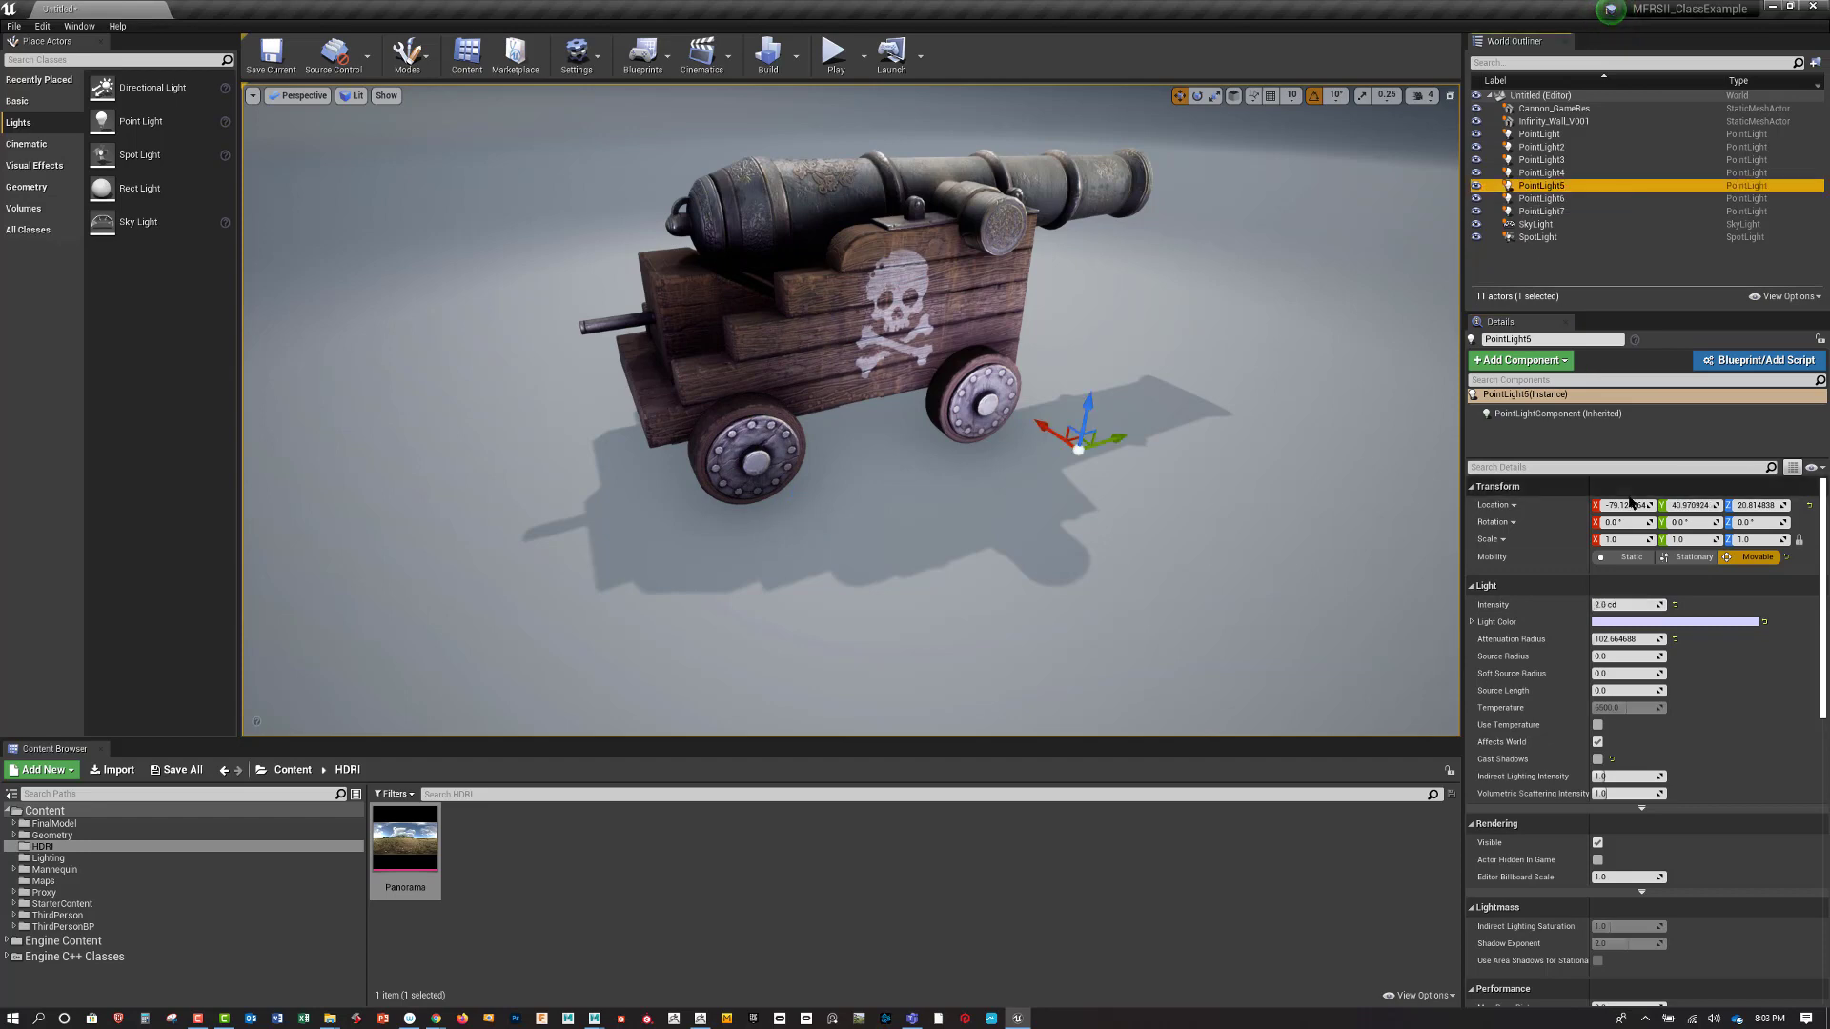
click(1618, 604)
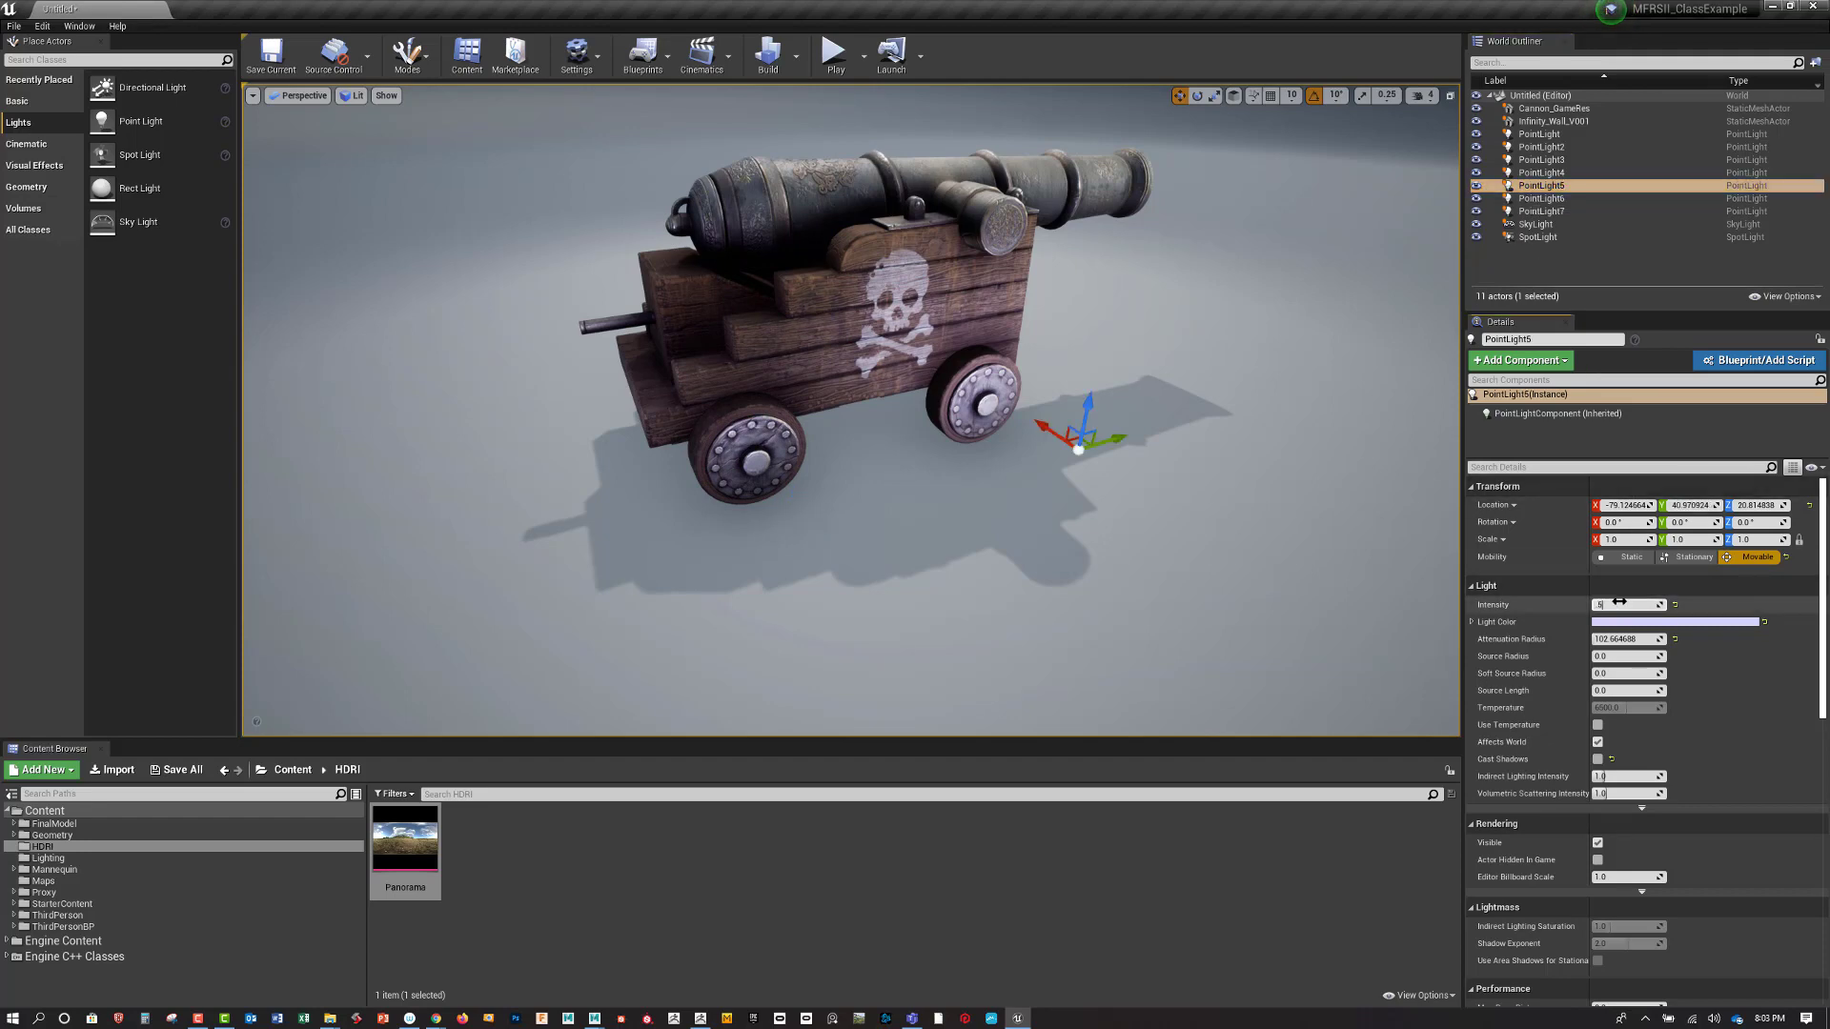
text(.5)
key(Return)
click(1527, 174)
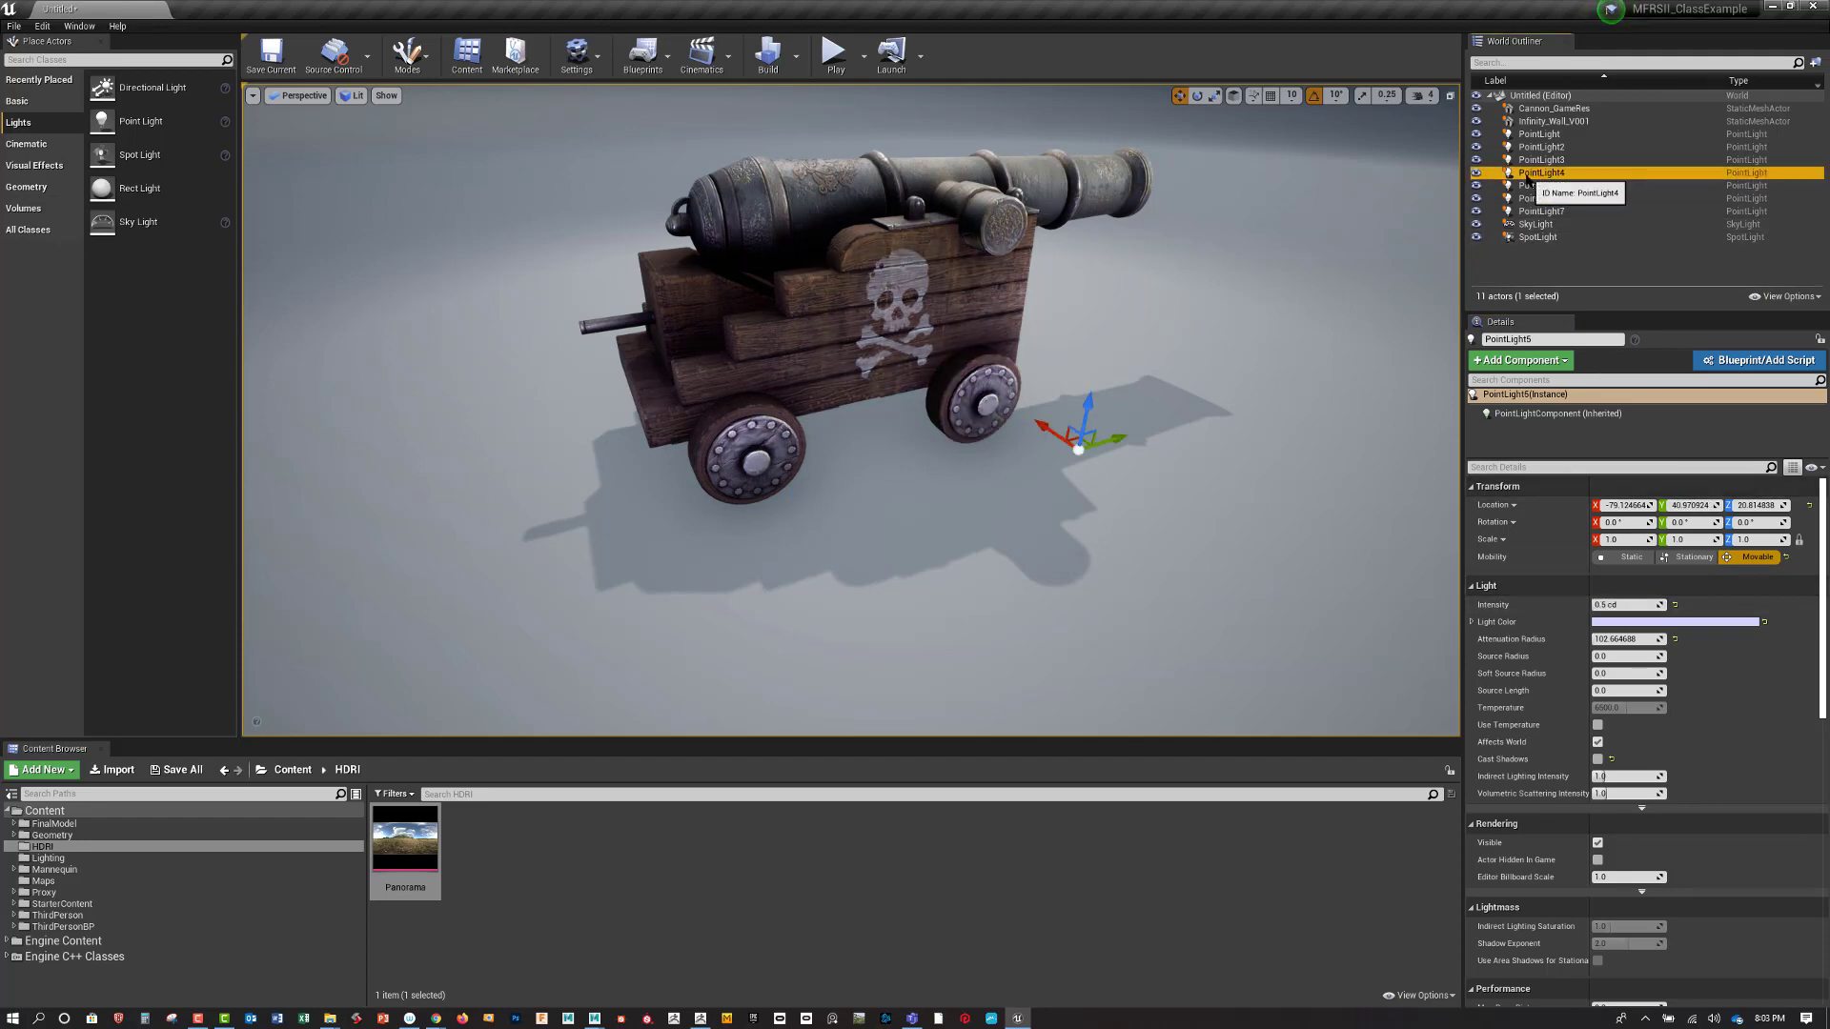
click(1607, 605)
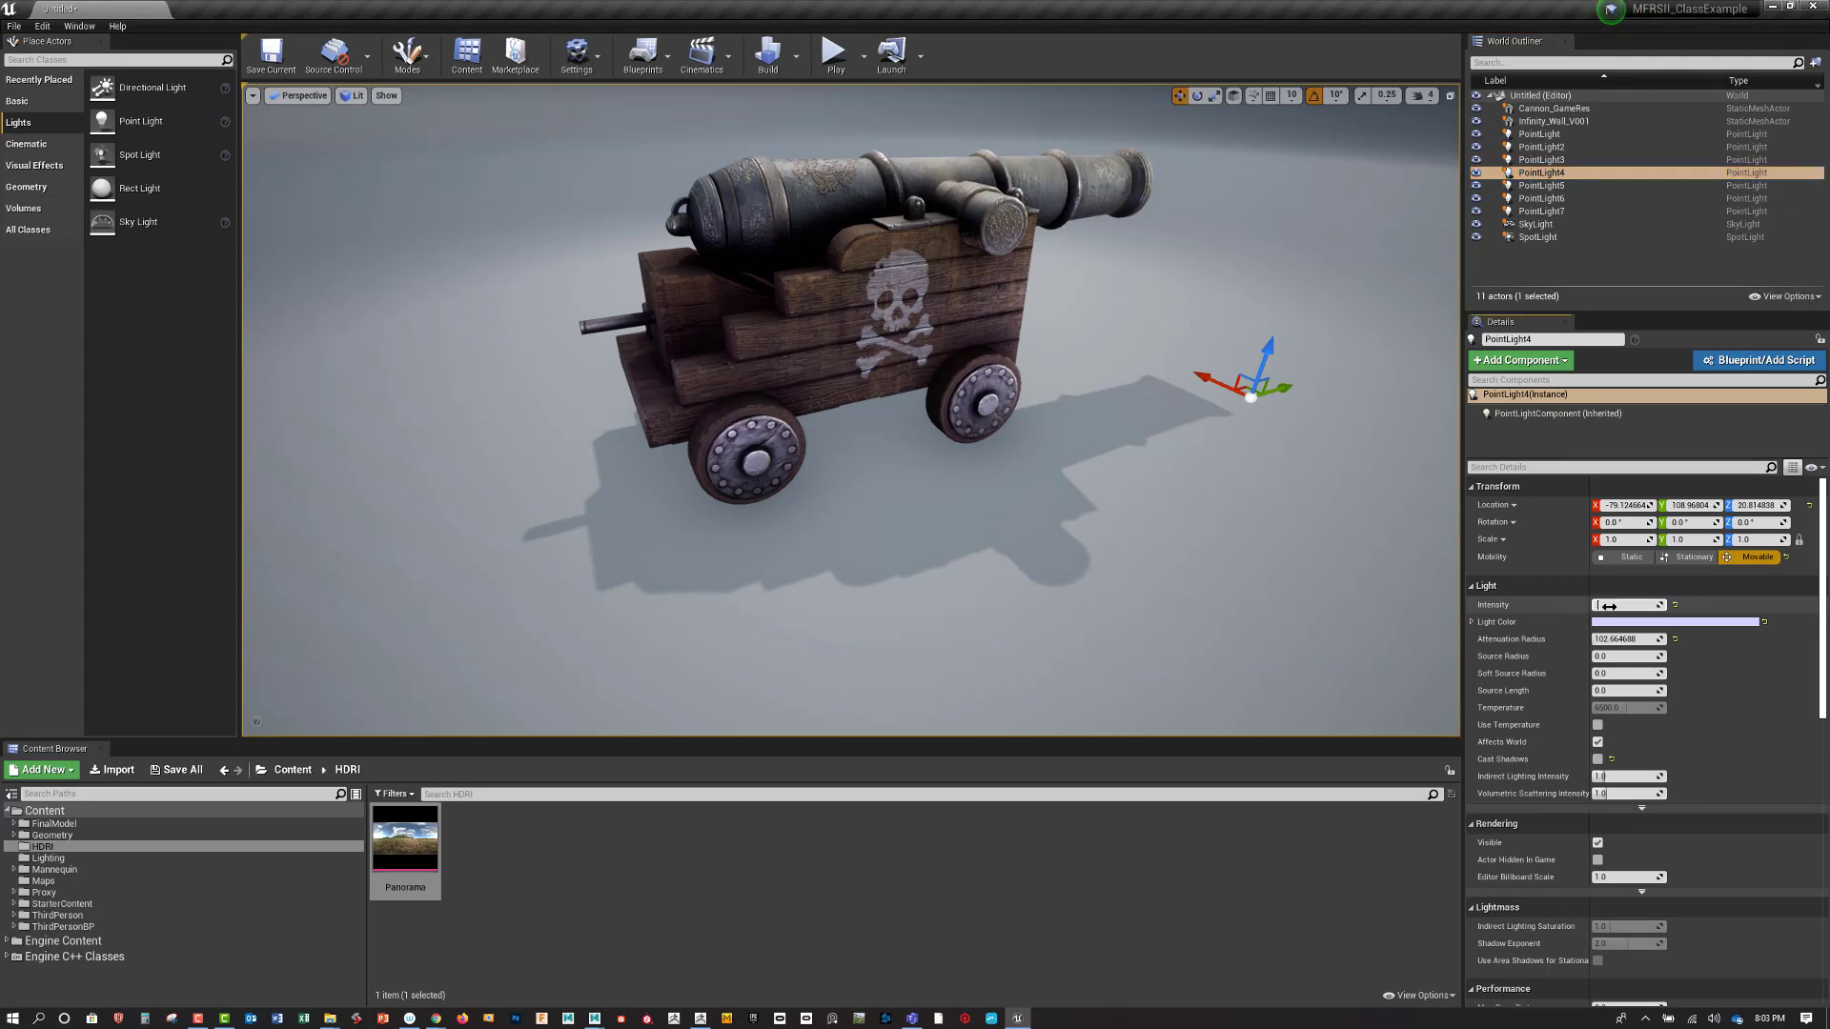
text(.5)
key(Return)
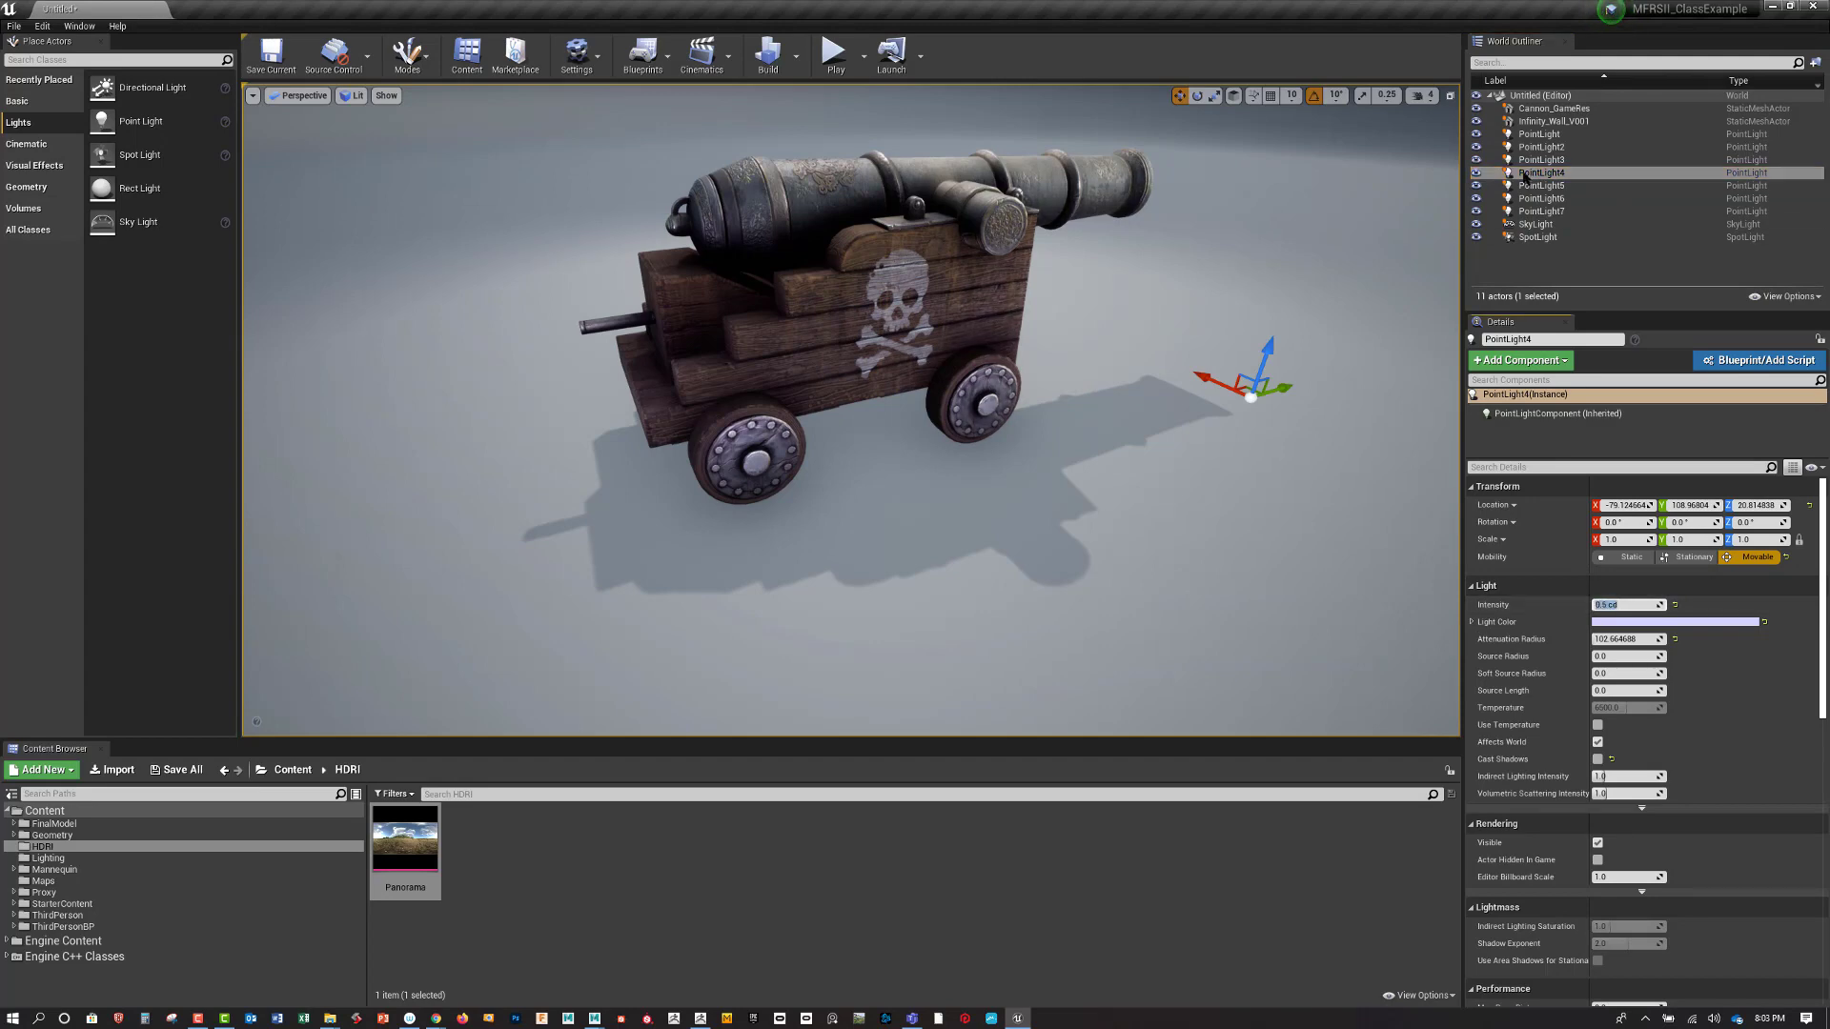
click(1544, 160)
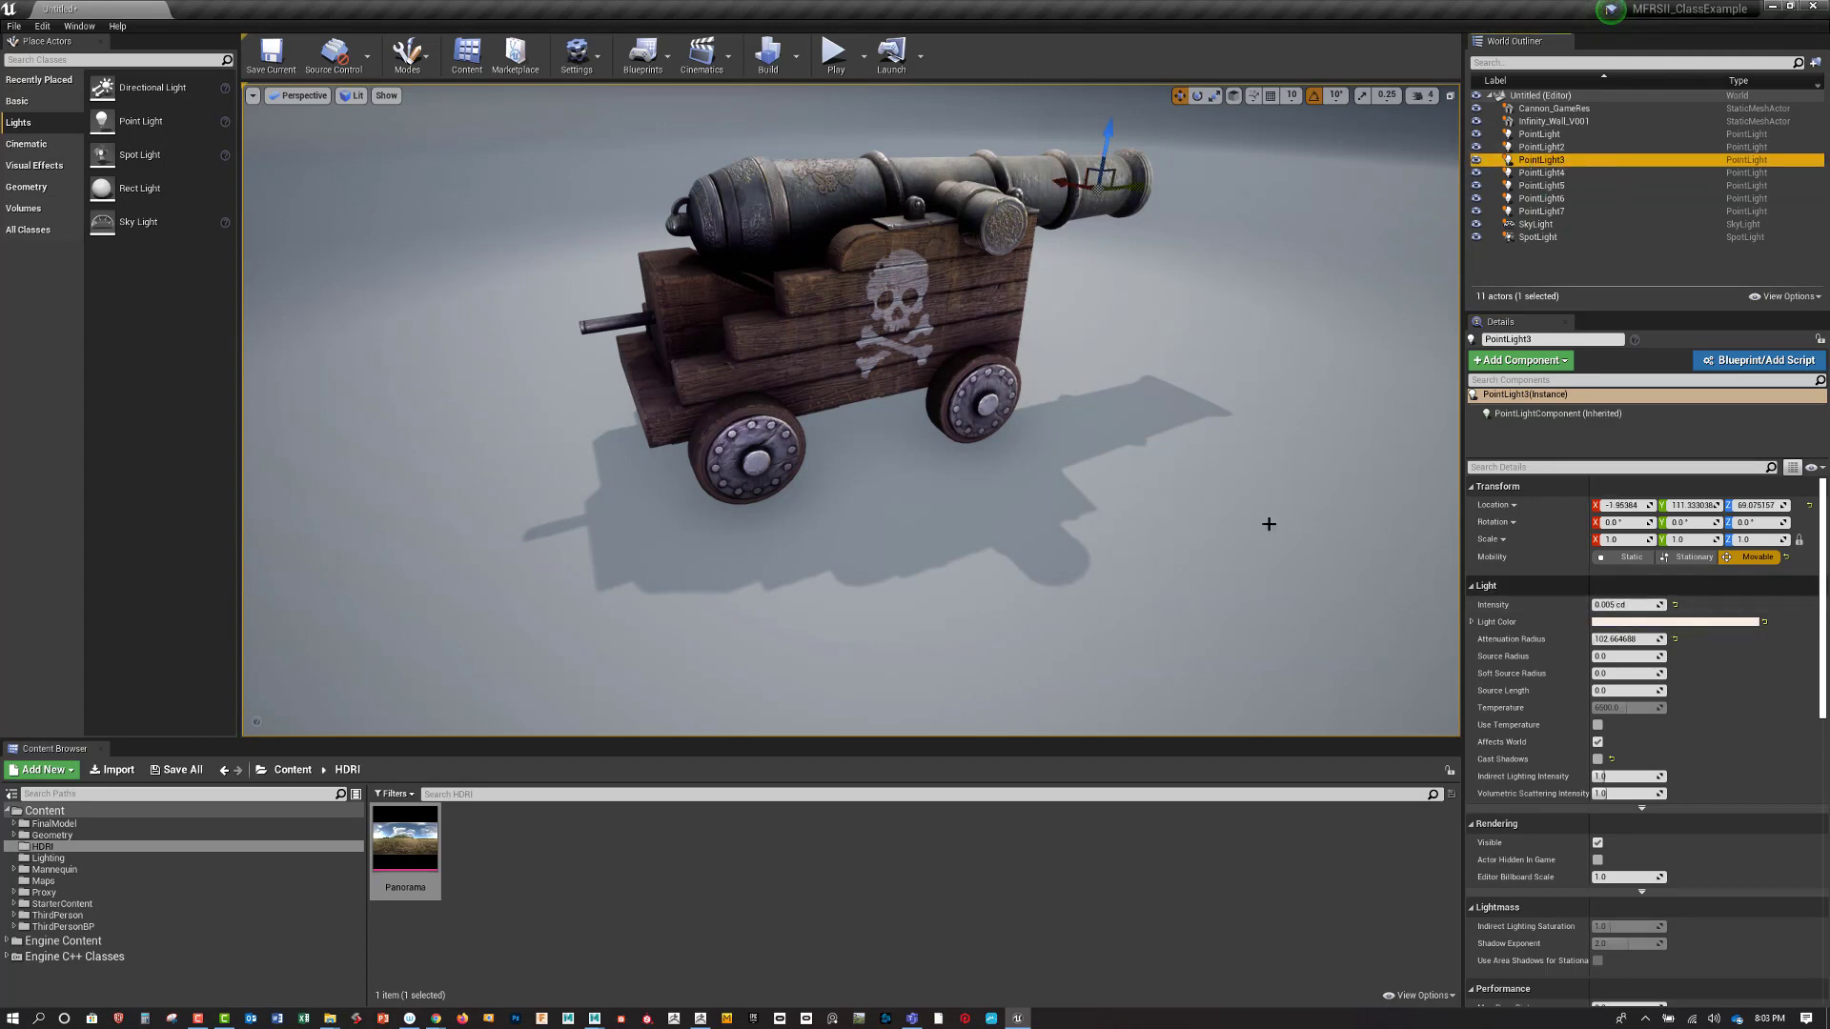
right_drag(1266, 523, 1102, 490)
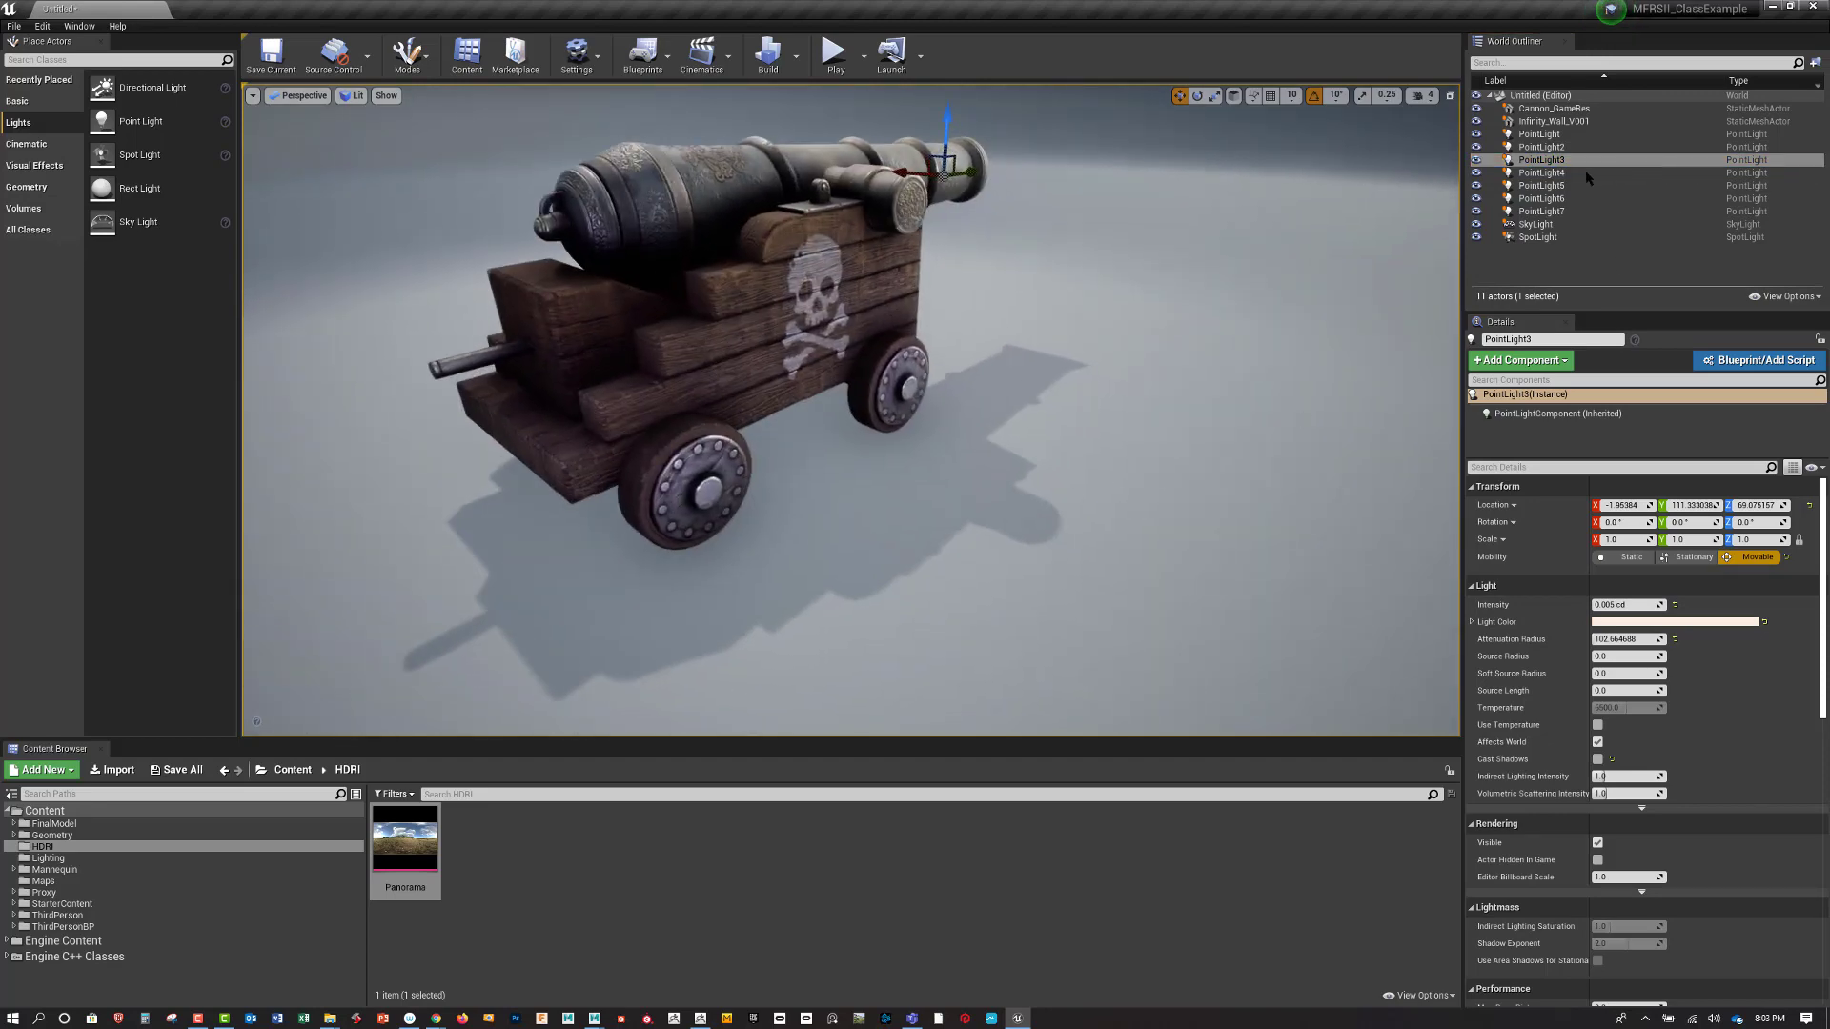
Set the intensity of PointLight4 and PointLight5 together to 0.25 cd
click(1549, 172)
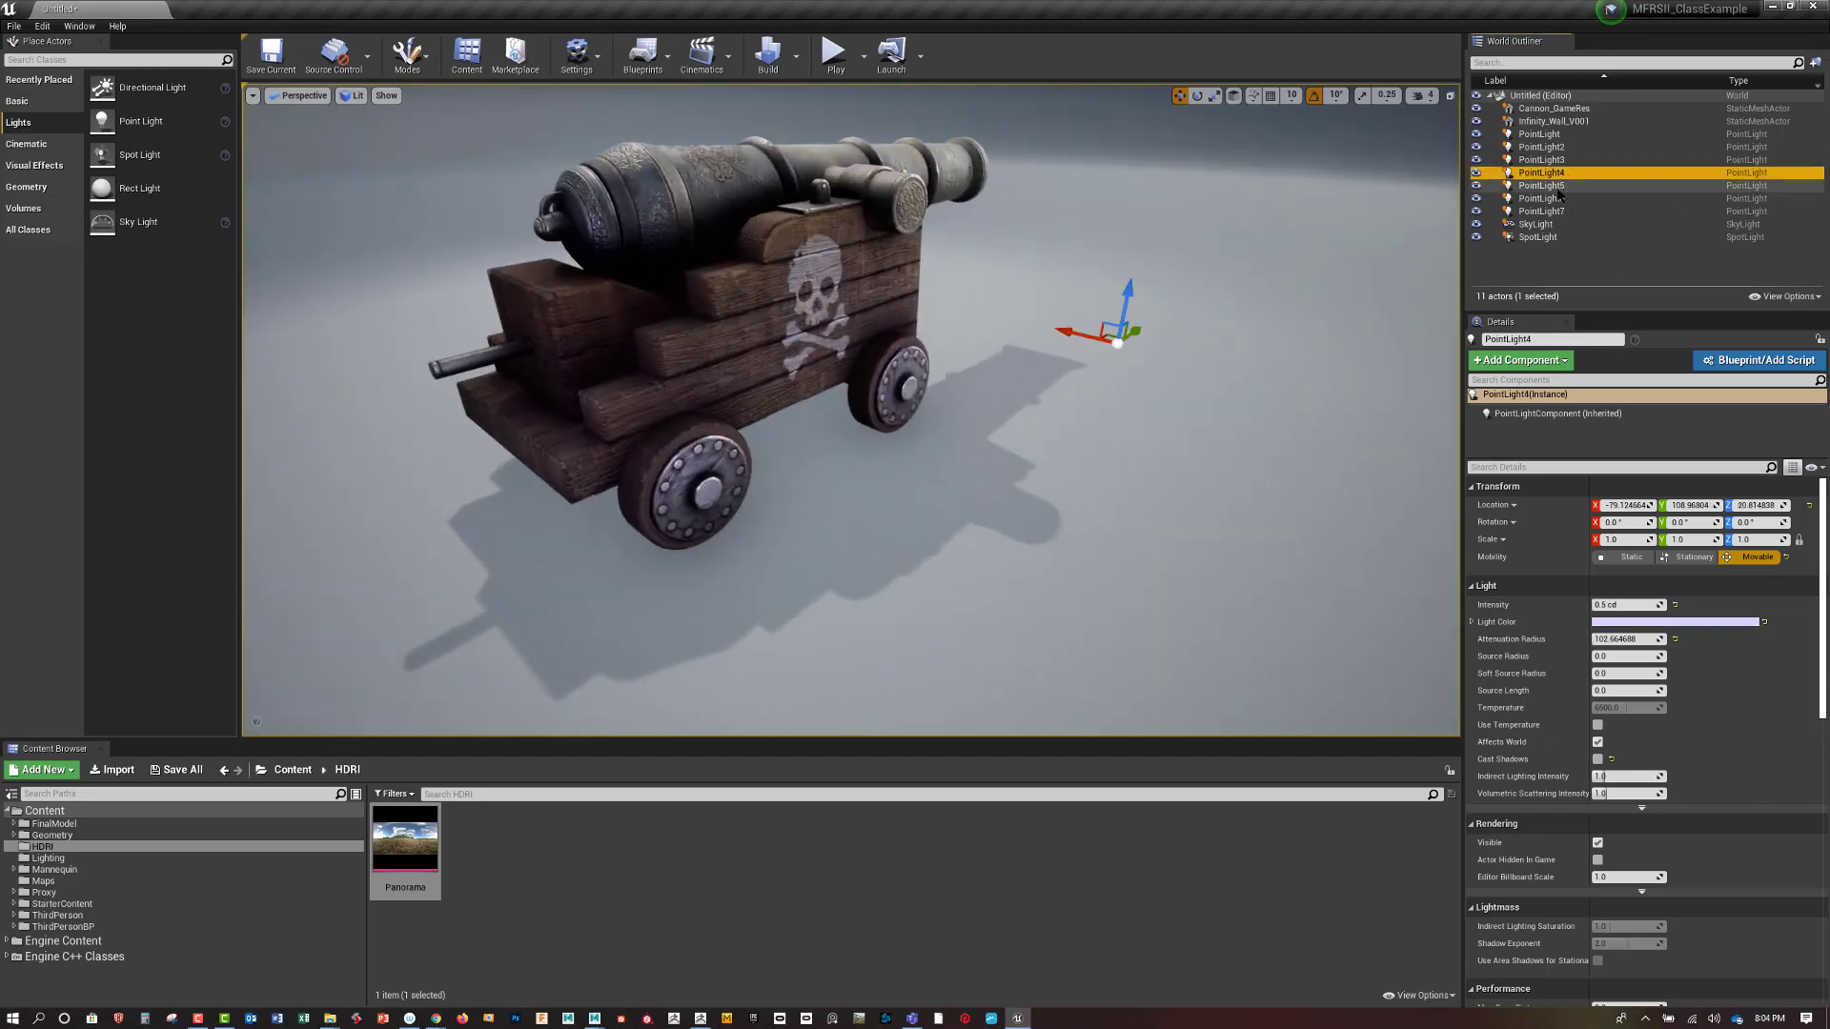
click(1558, 186)
ctrl+click(1552, 173)
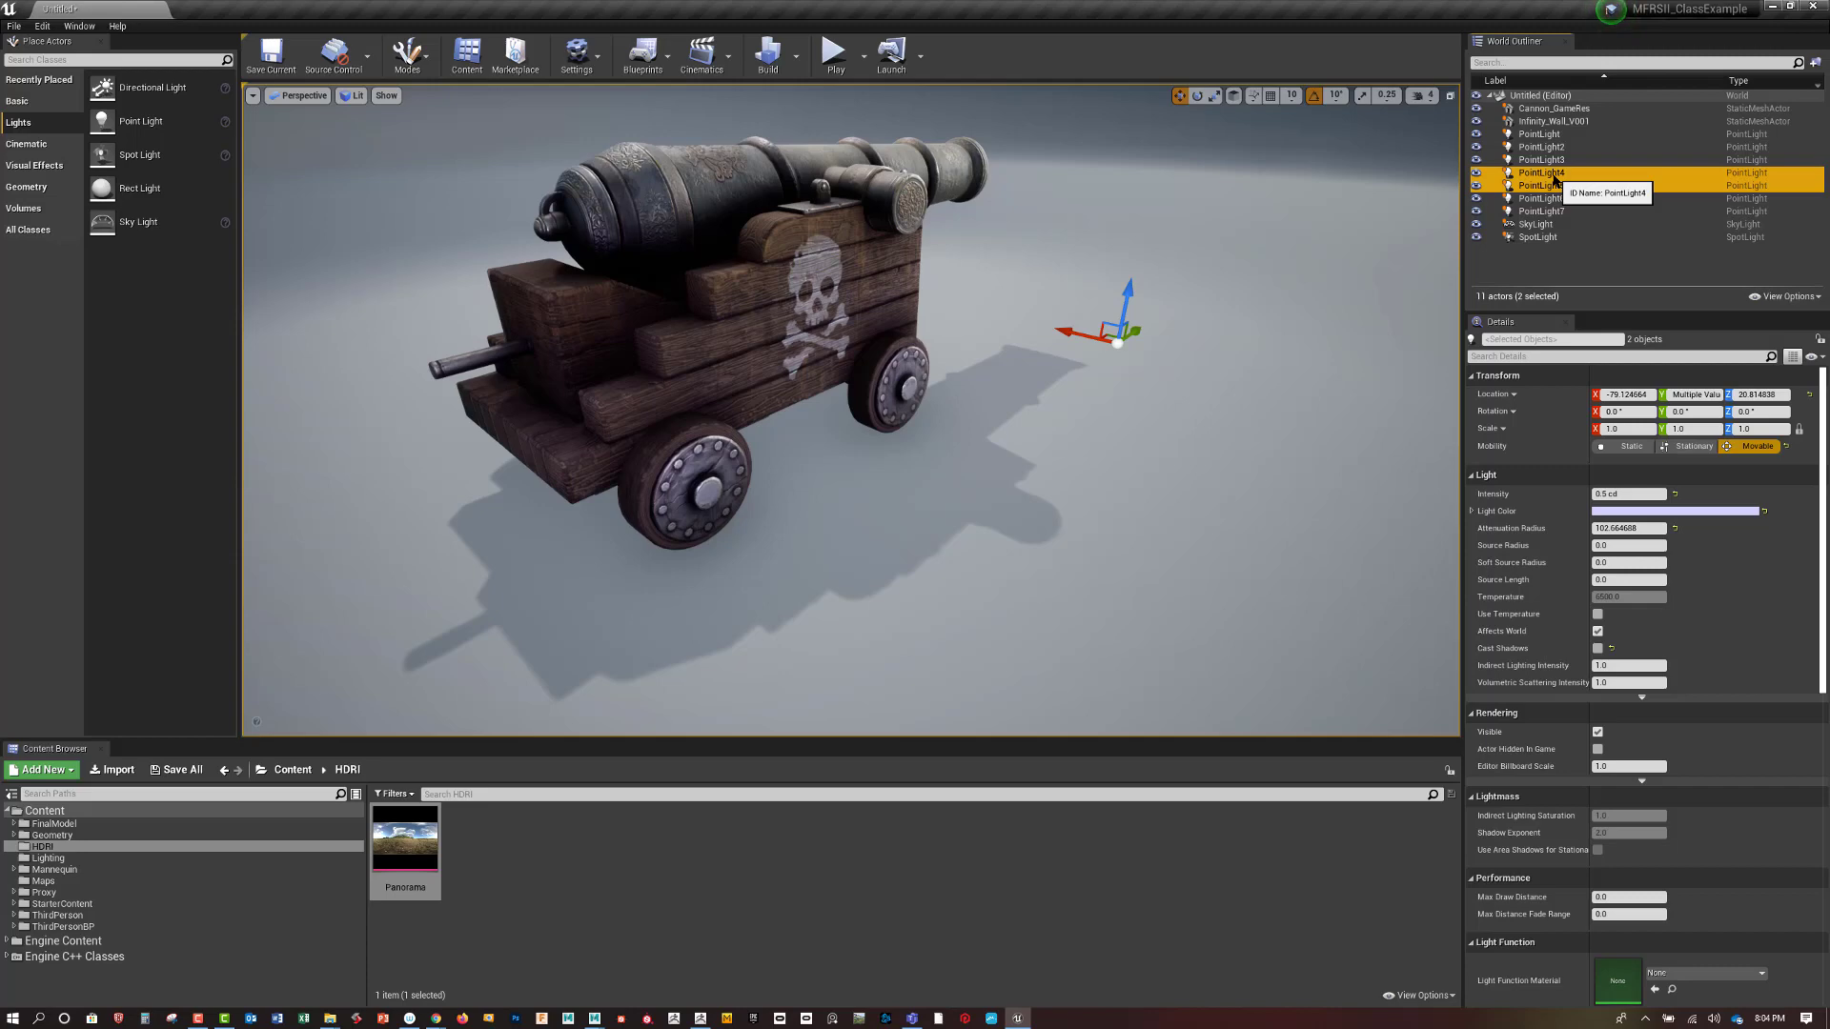
click(1626, 494)
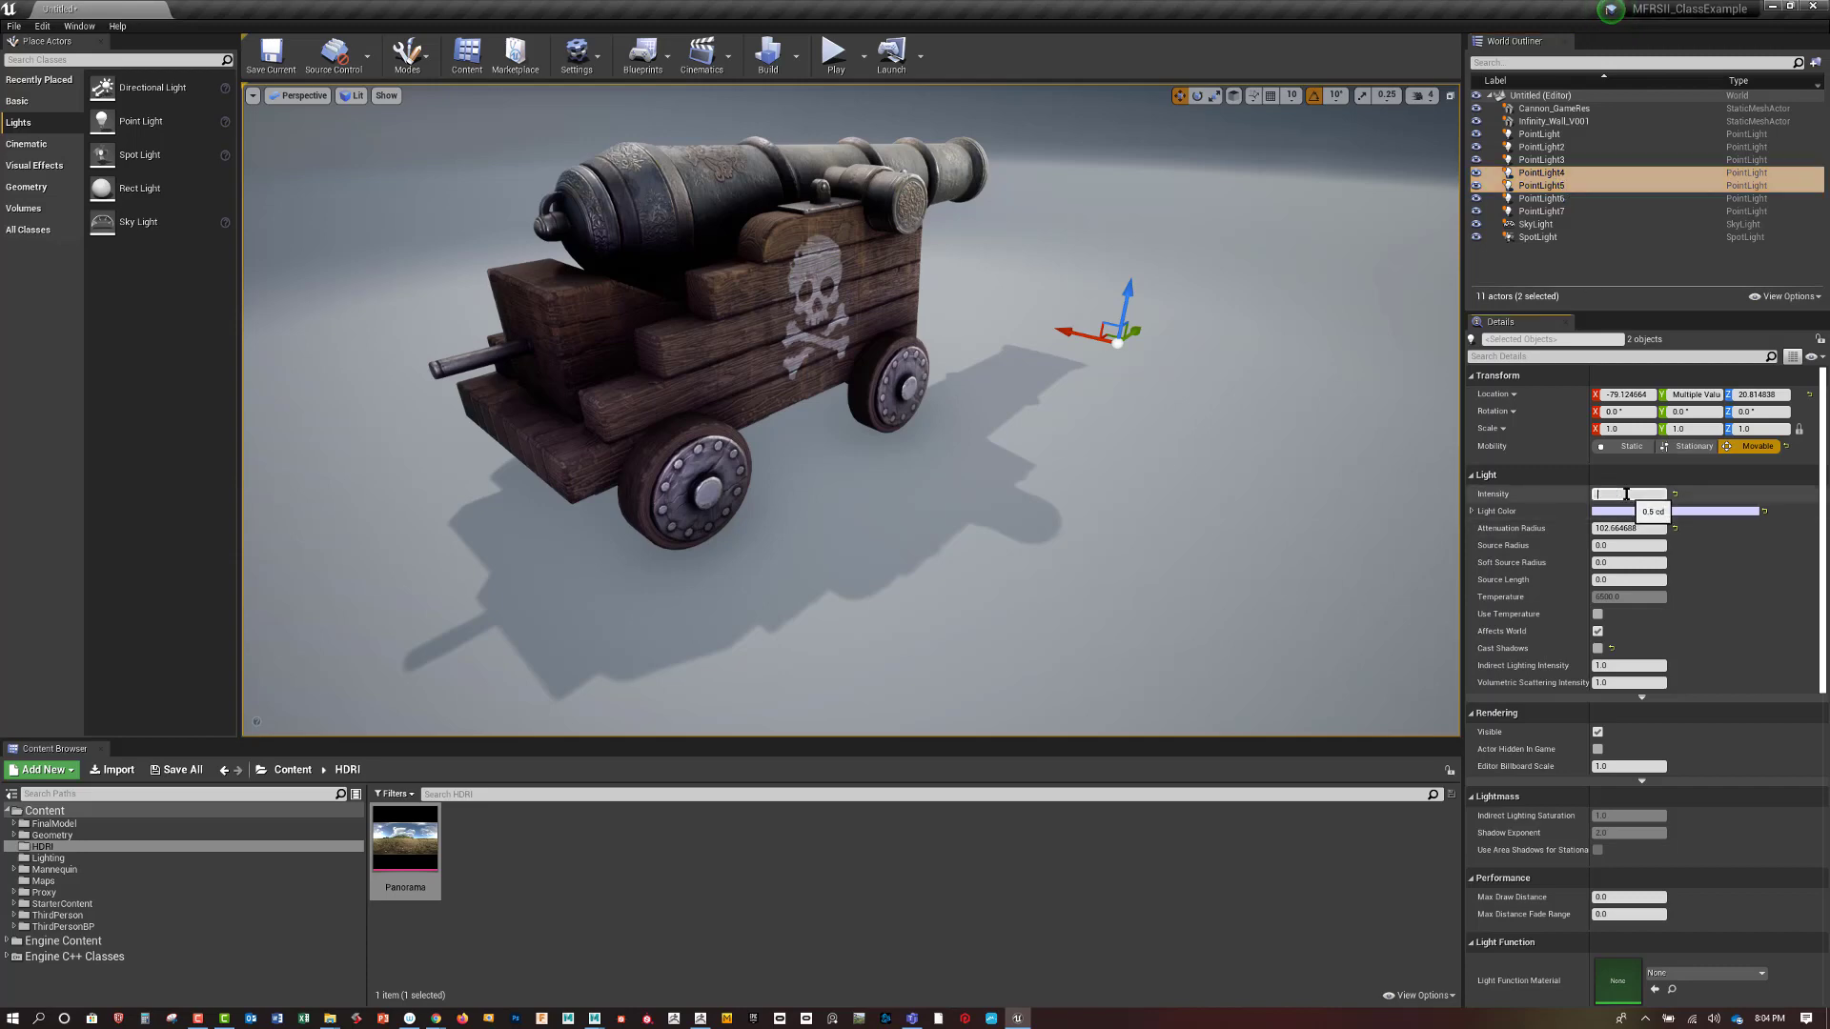
text(0.25)
key(Return)
alt+drag(1030, 349, 1105, 354)
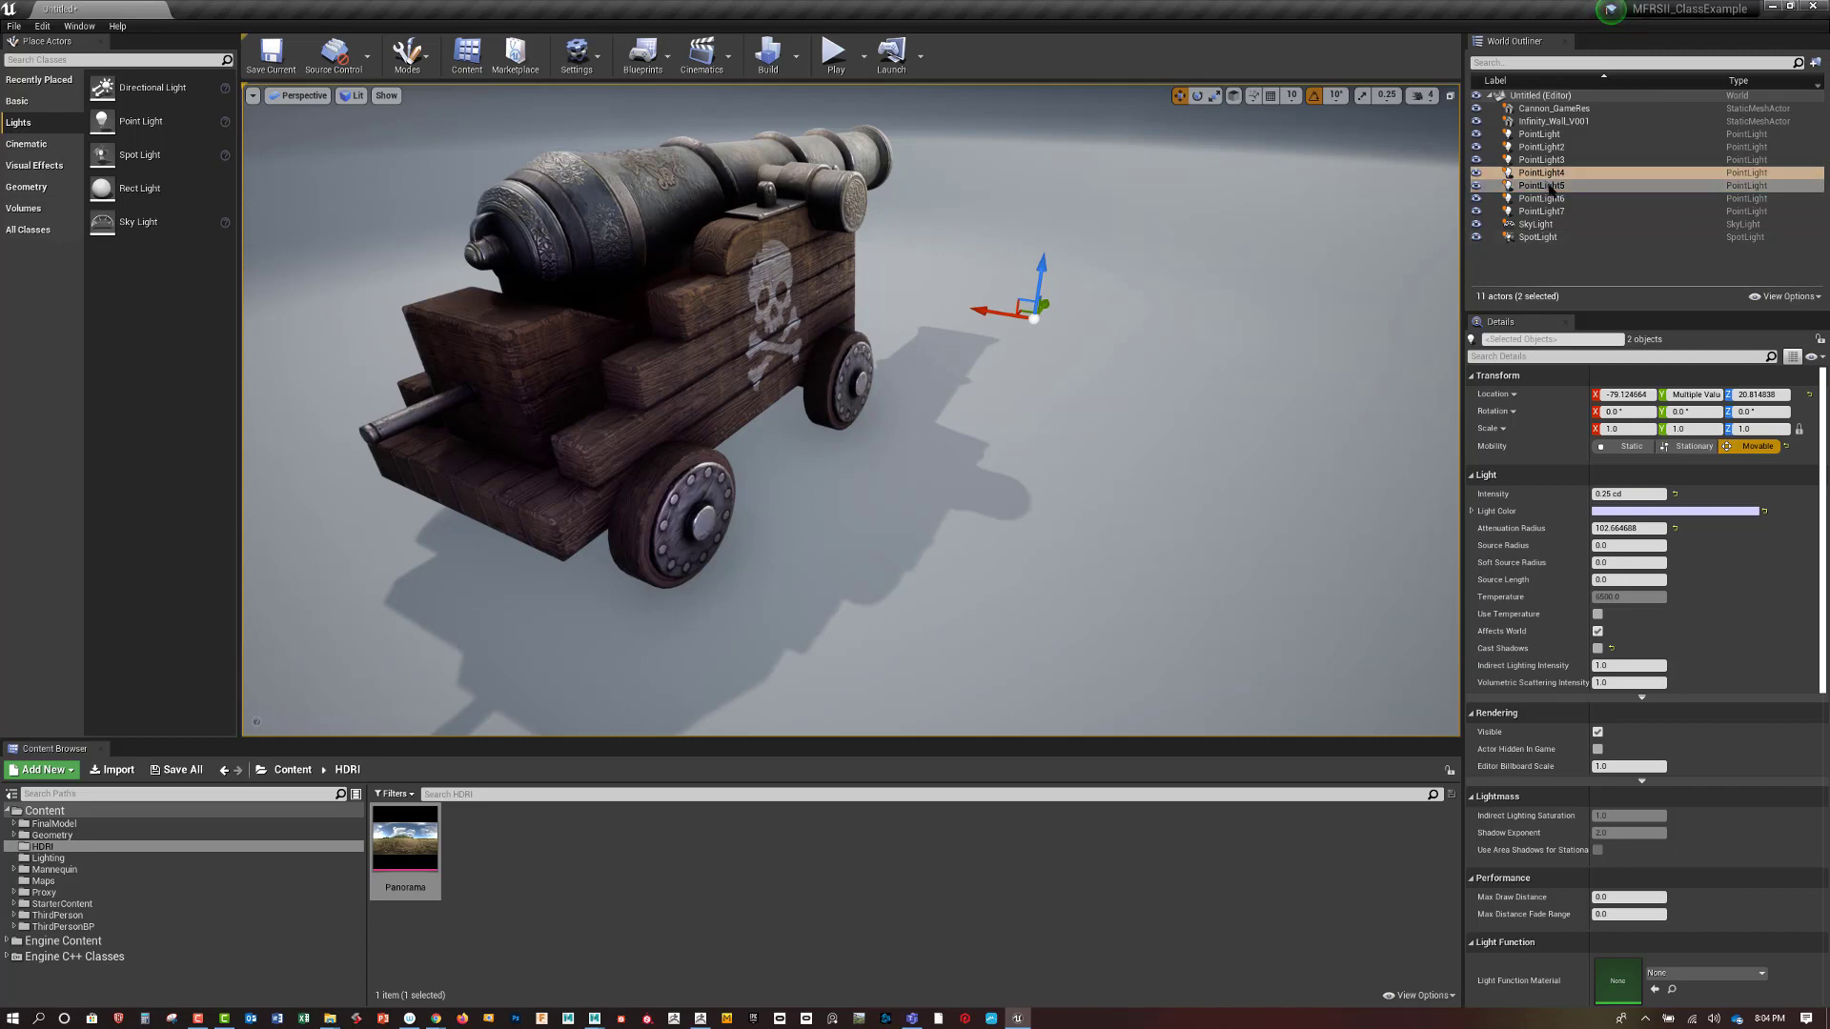
Duplicate PointLight7 along Y toward the carriage, placing the copy at Y about -38
click(1582, 186)
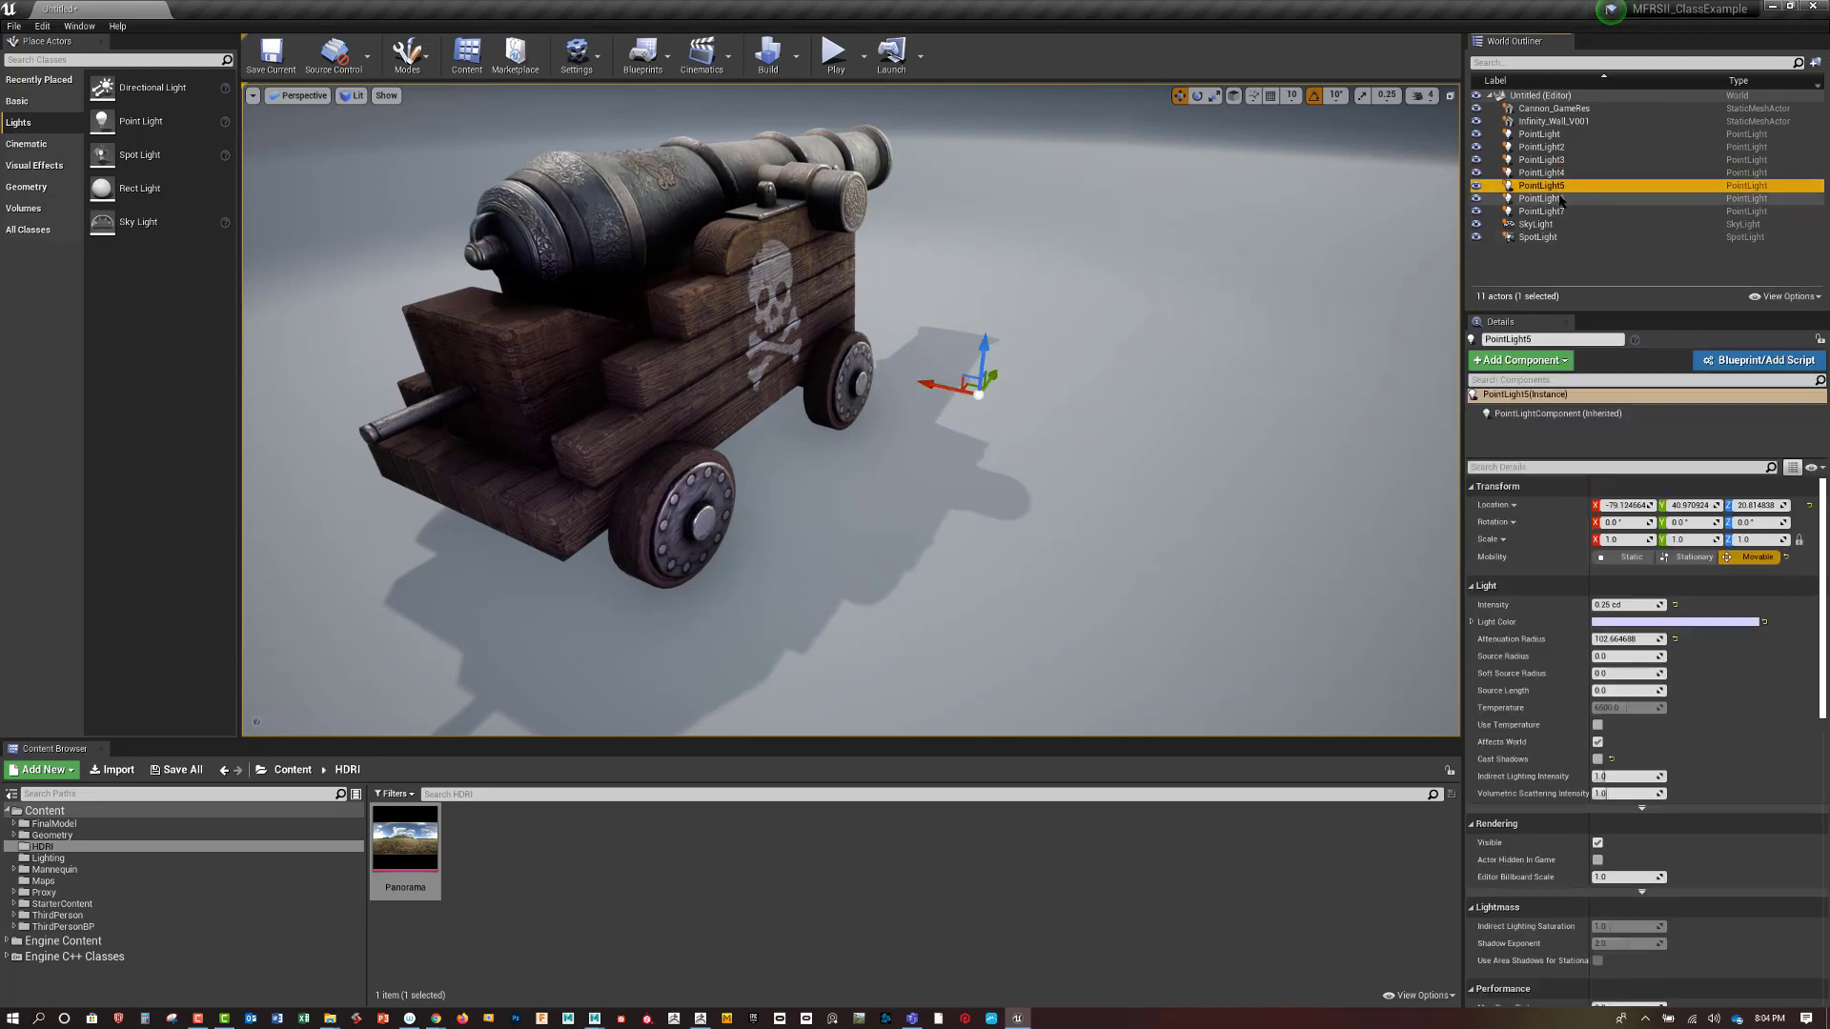
click(1541, 199)
click(1541, 212)
double_click(1541, 212)
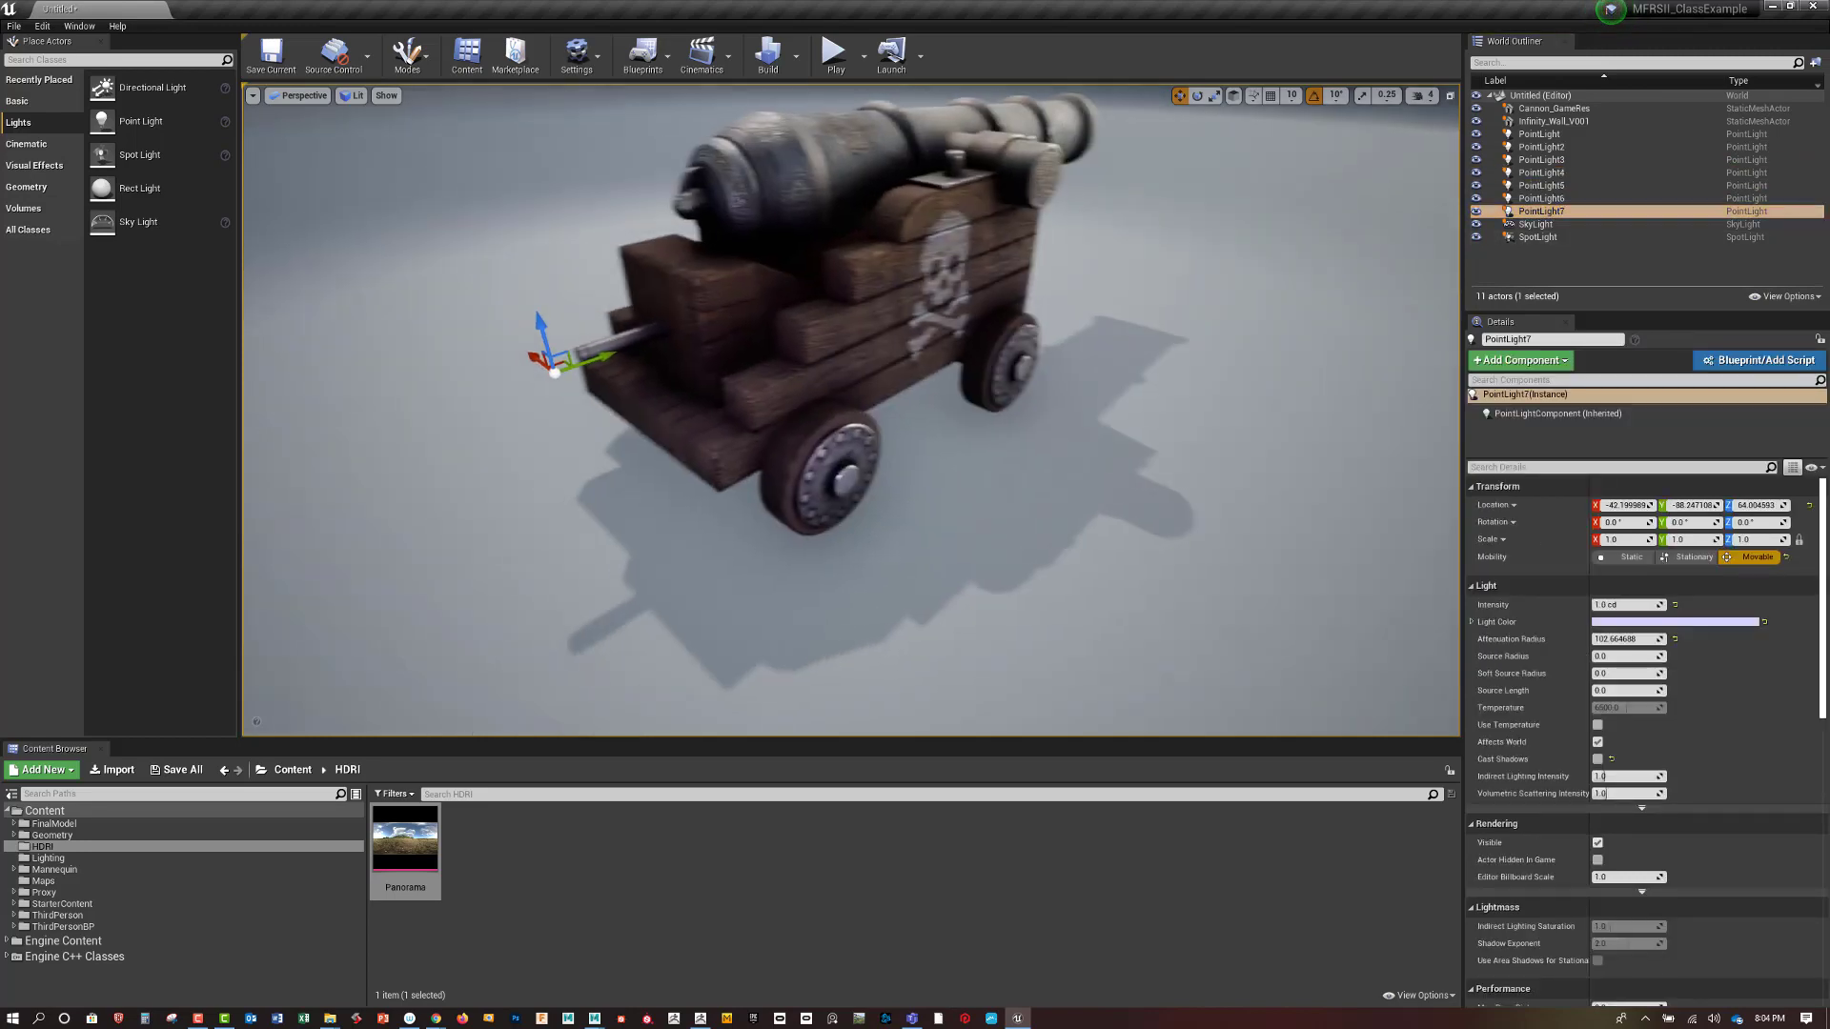
alt+drag(633, 351, 893, 311)
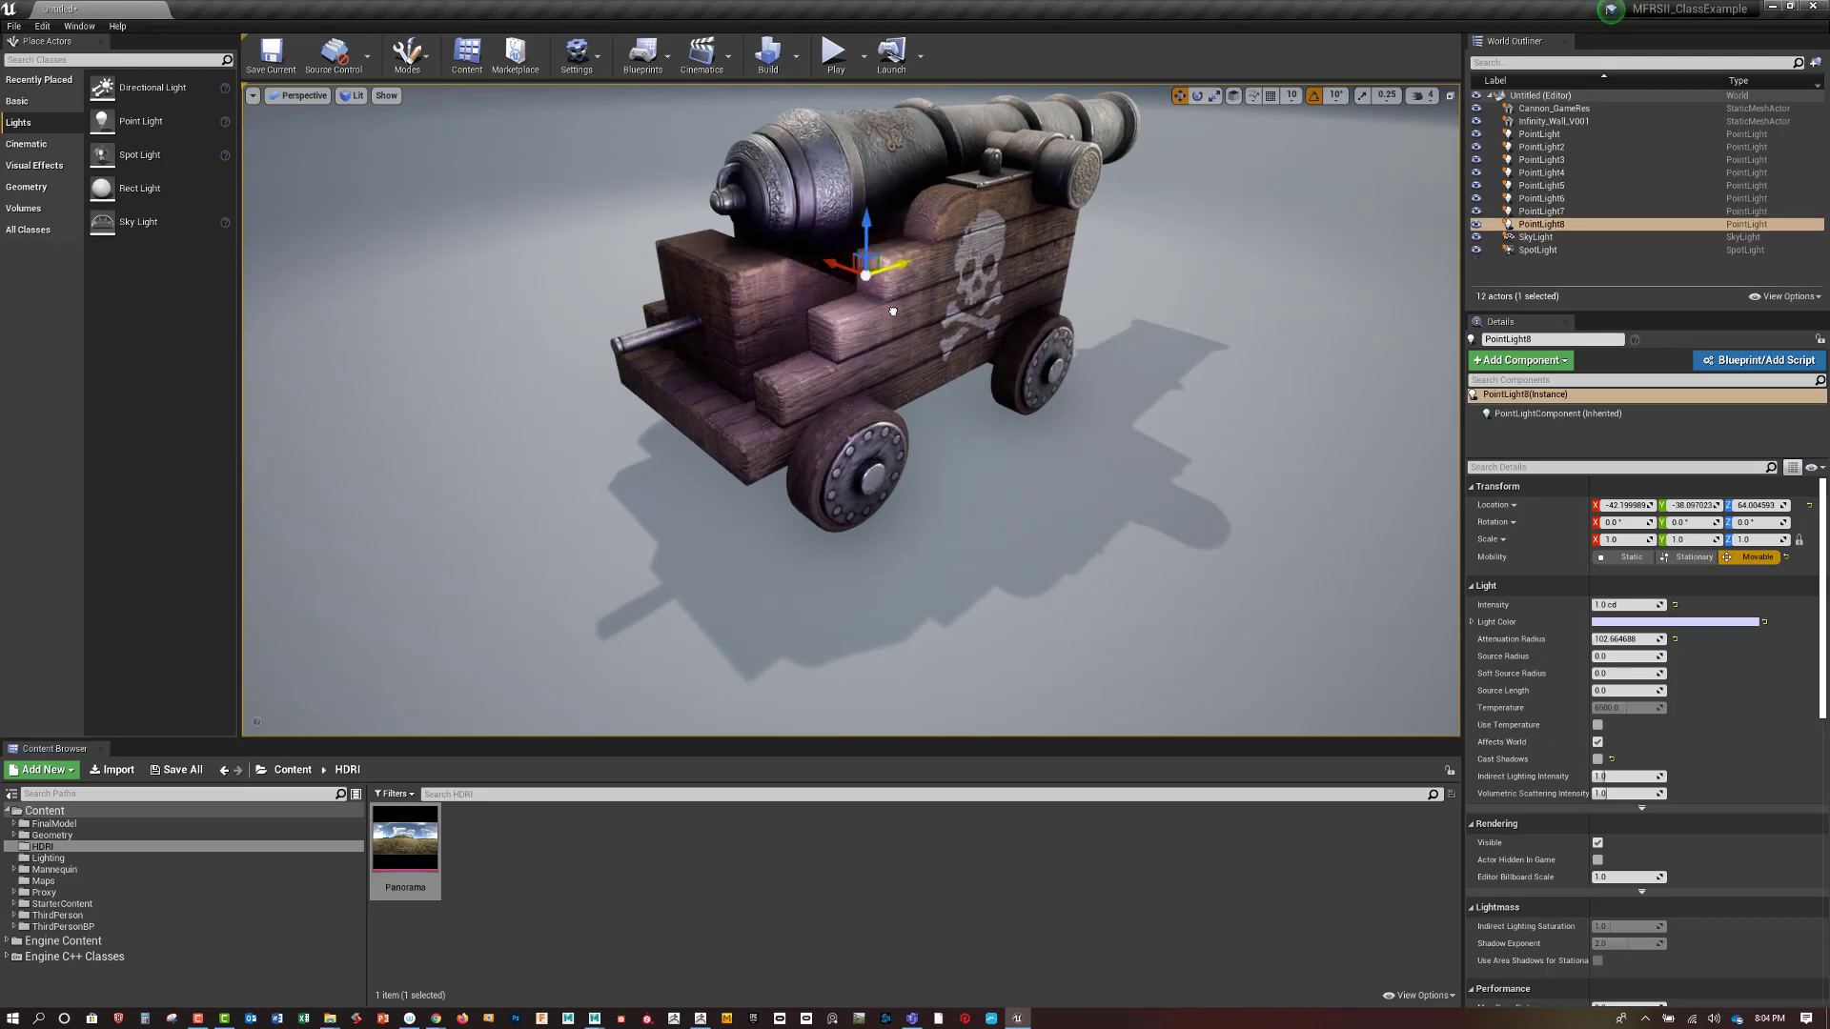
Move PointLight8 beneath the cannon's breech, to about X -17, Y -14, Z 52
key(a)
mouse_move(904, 335)
right_down()
mouse_move(991, 335)
mouse_move(904, 335)
right_up()
drag(817, 322, 713, 305)
key(f)
key(d)
mouse_move(767, 275)
right_down()
mouse_move(729, 275)
mouse_move(768, 276)
right_up()
drag(772, 301, 845, 333)
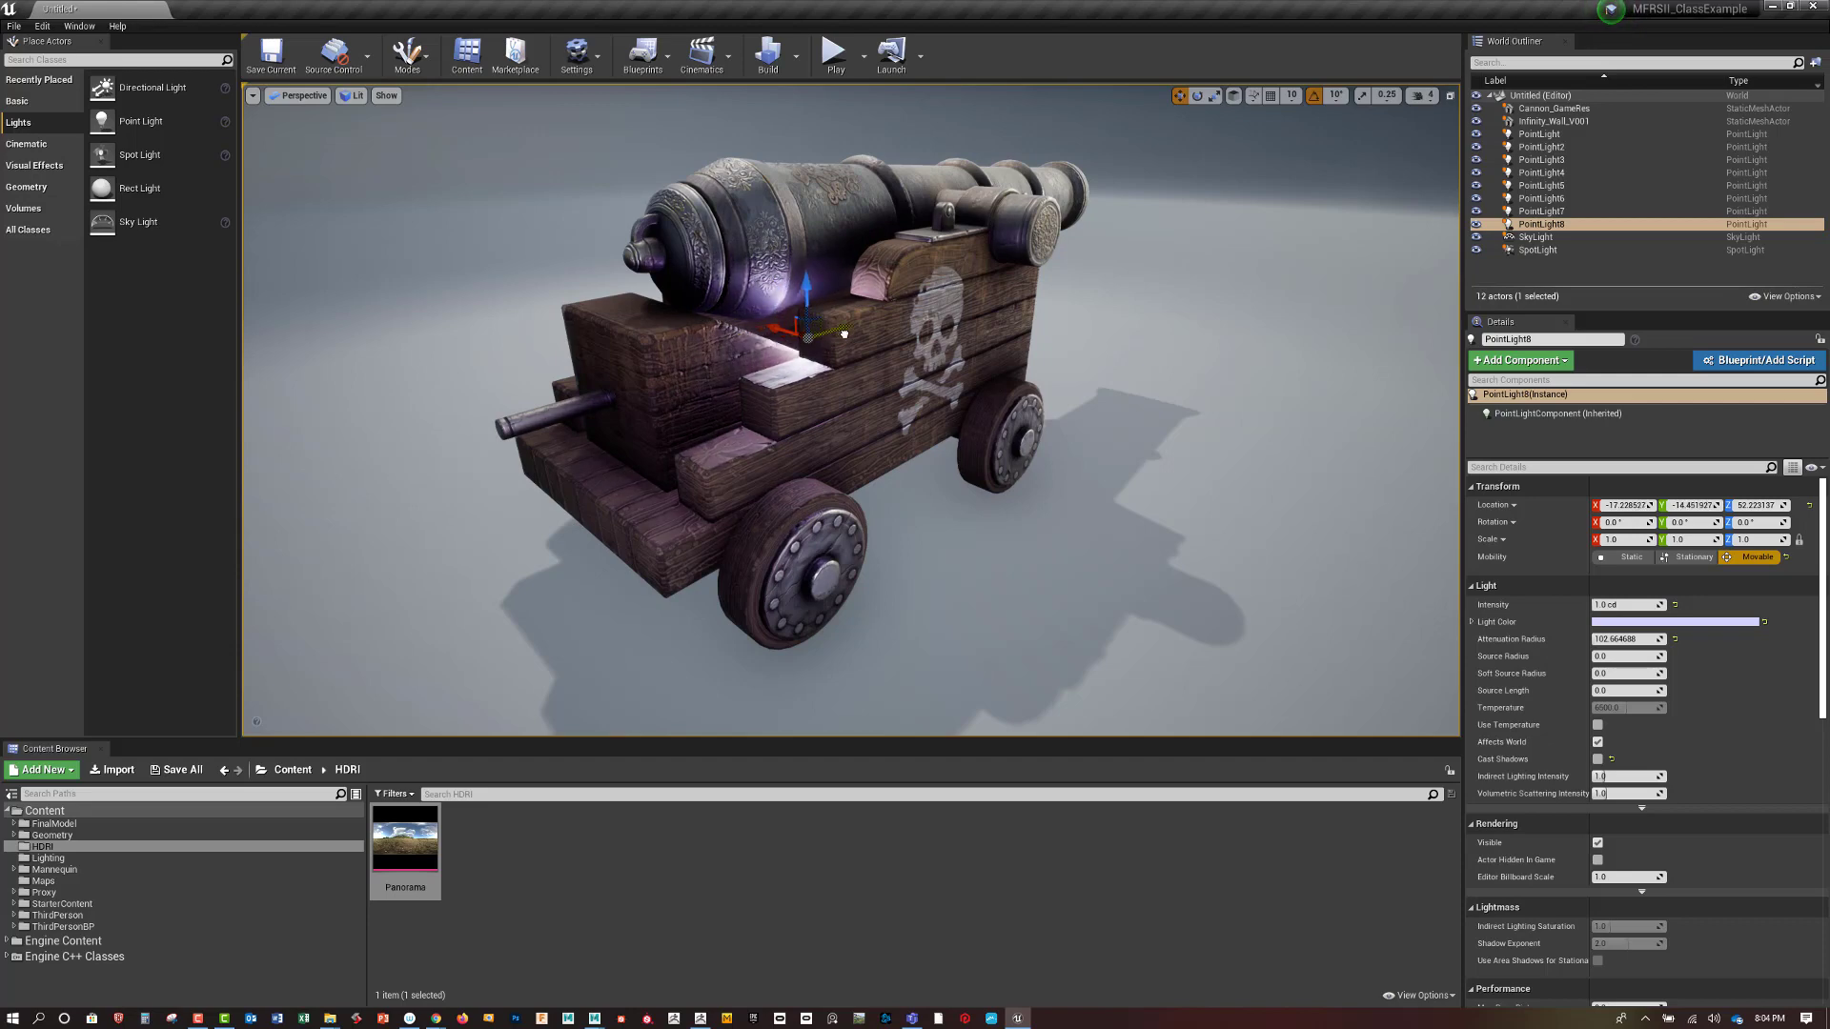
right_drag(844, 333, 971, 334)
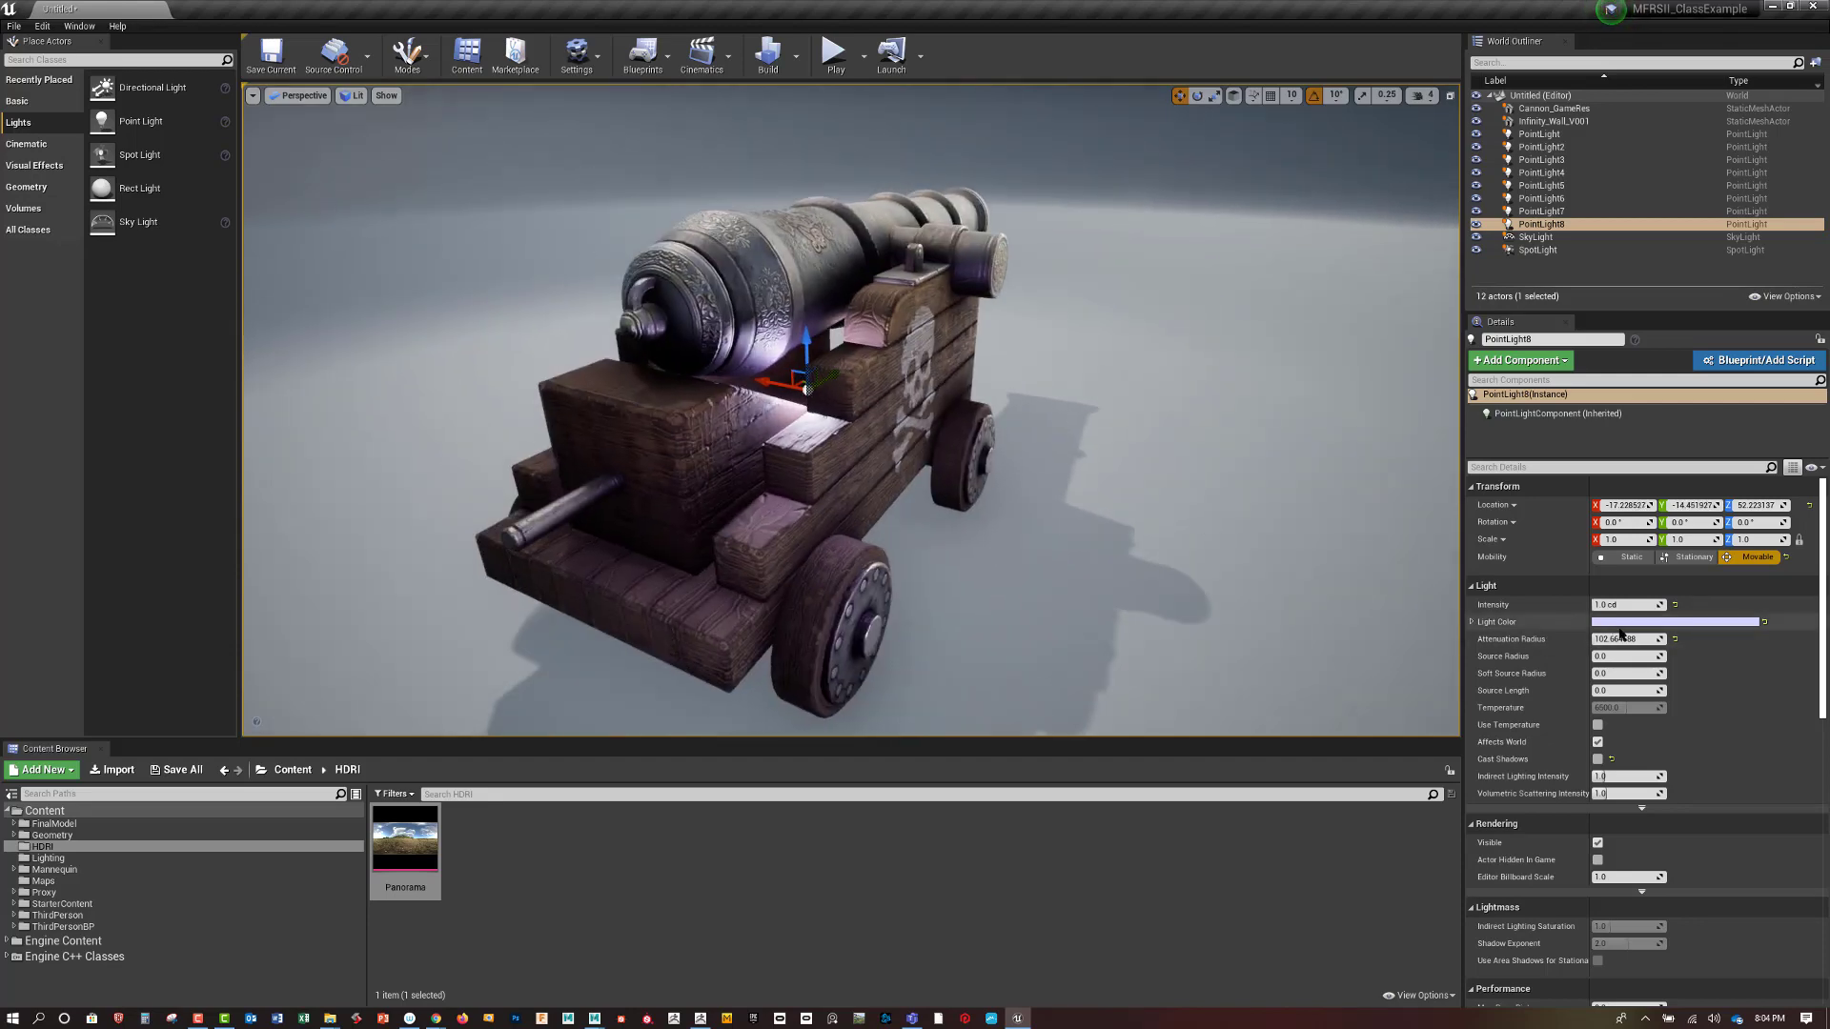
Tone down PointLight8's color to a saturation of about 0.21 and a value of about 0.57
click(1658, 622)
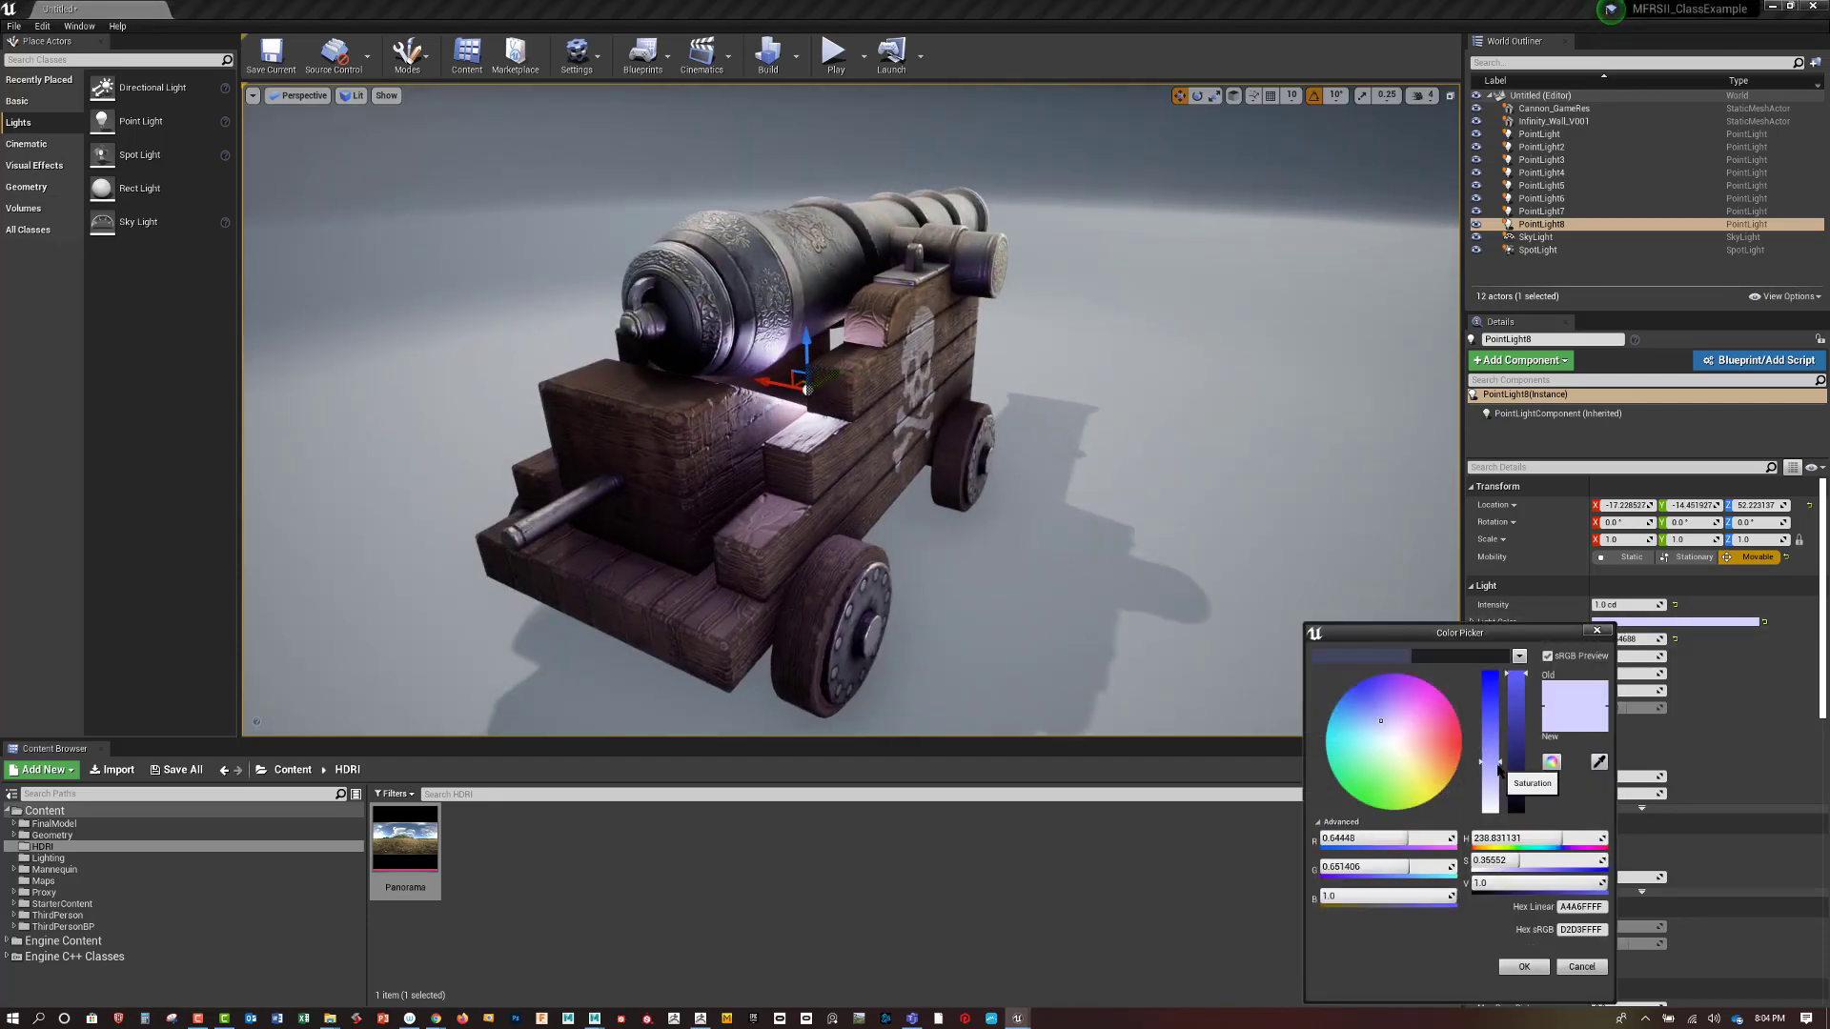
drag(1500, 763, 1499, 781)
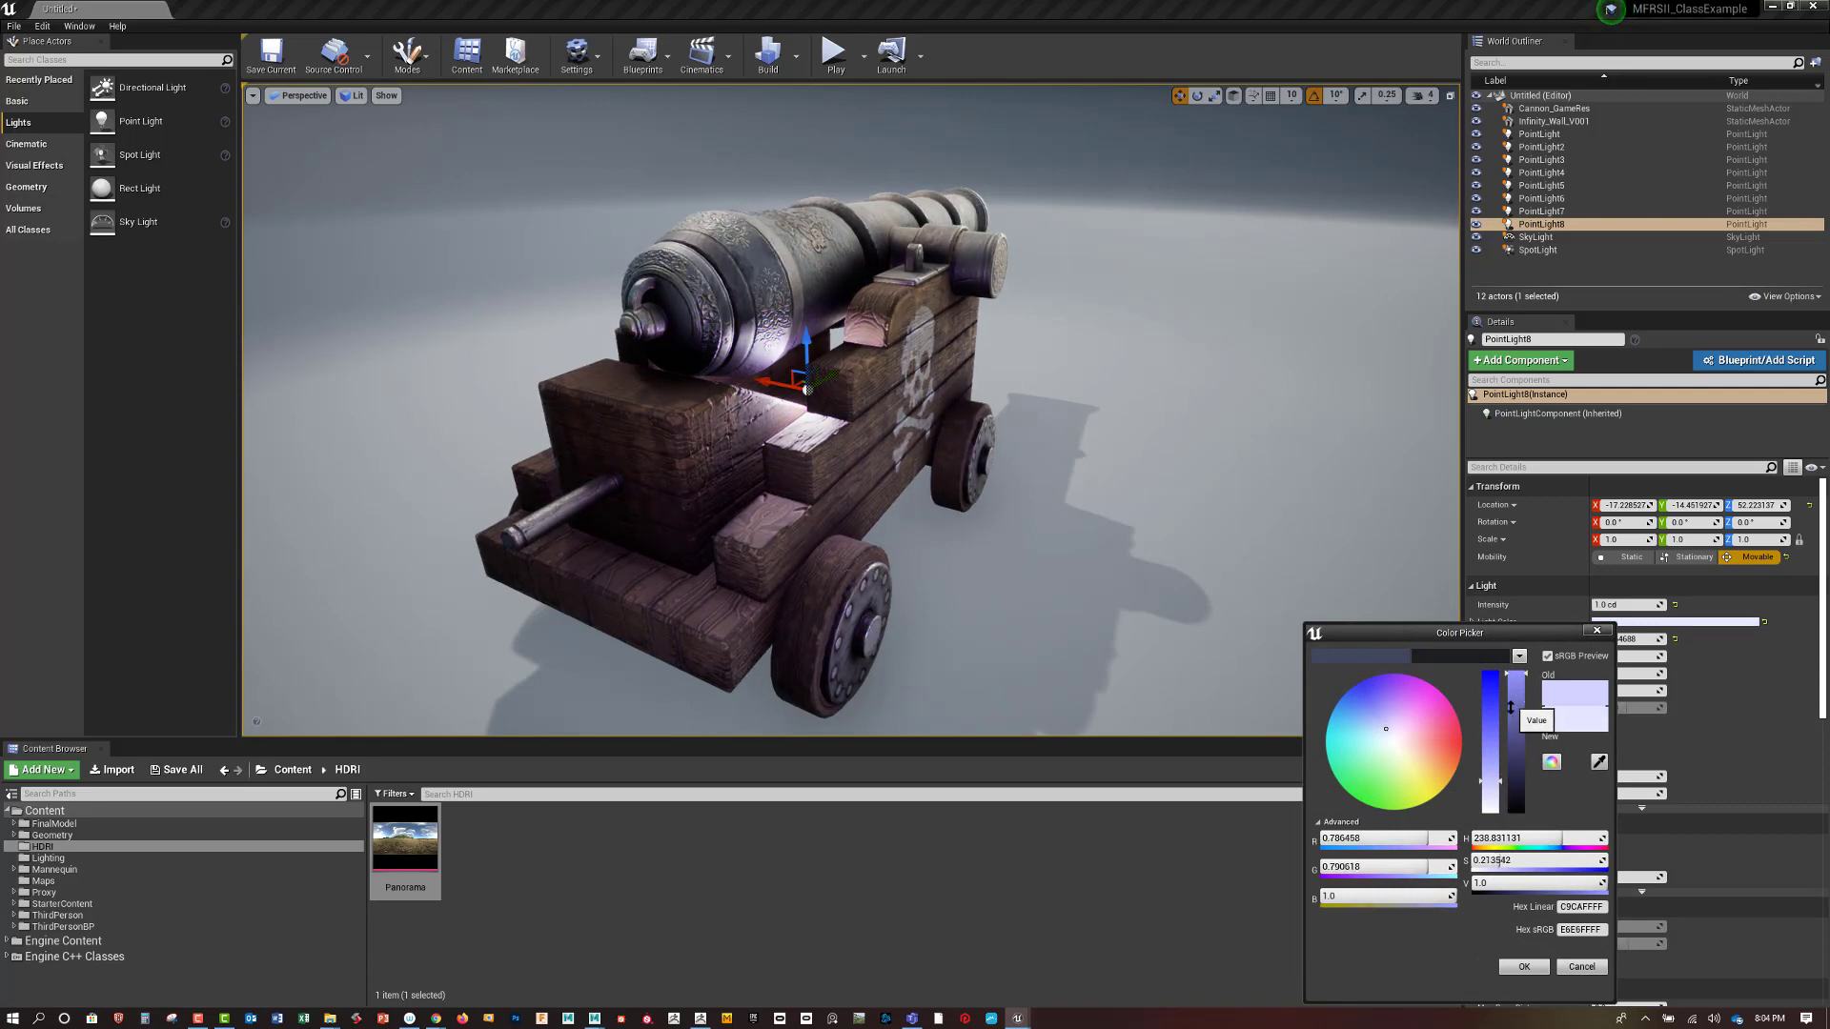
drag(1515, 710, 1513, 734)
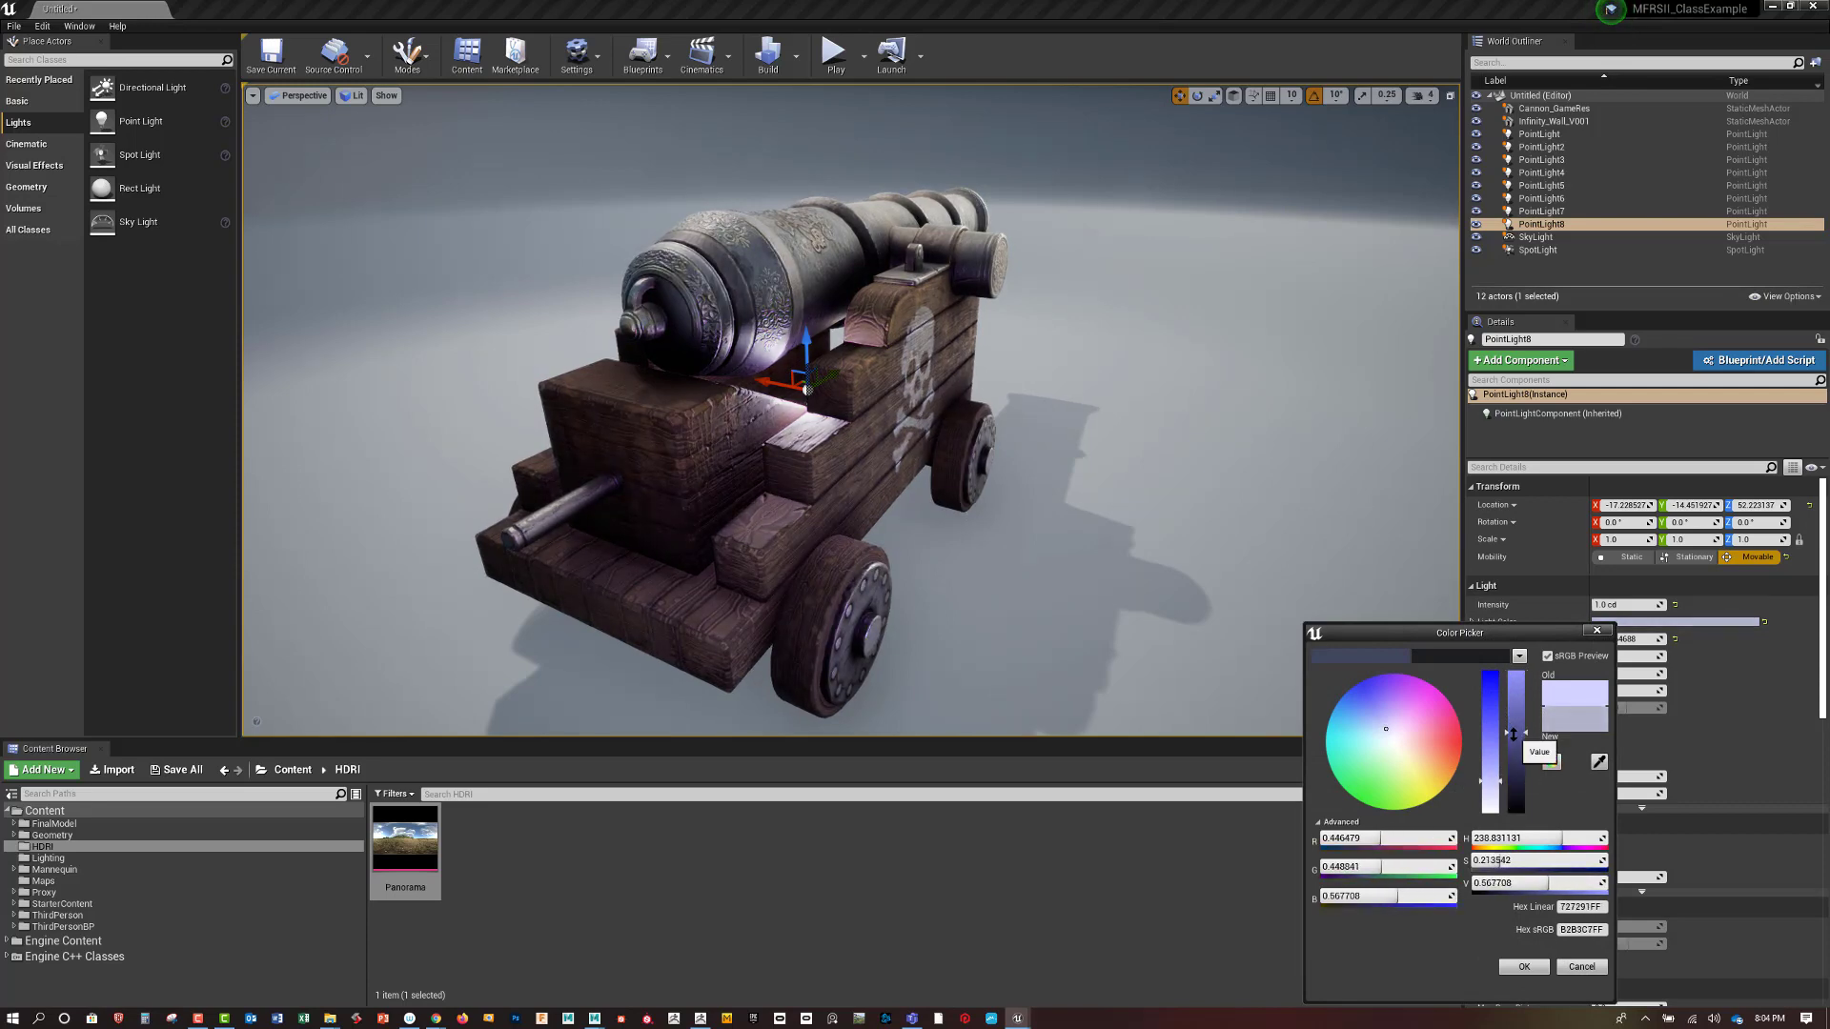
click(1524, 966)
Reposition PointLight8 under the breech at about X -19, Y -24, Z 56 and set its intensity to 0.05 cd
drag(807, 344, 754, 391)
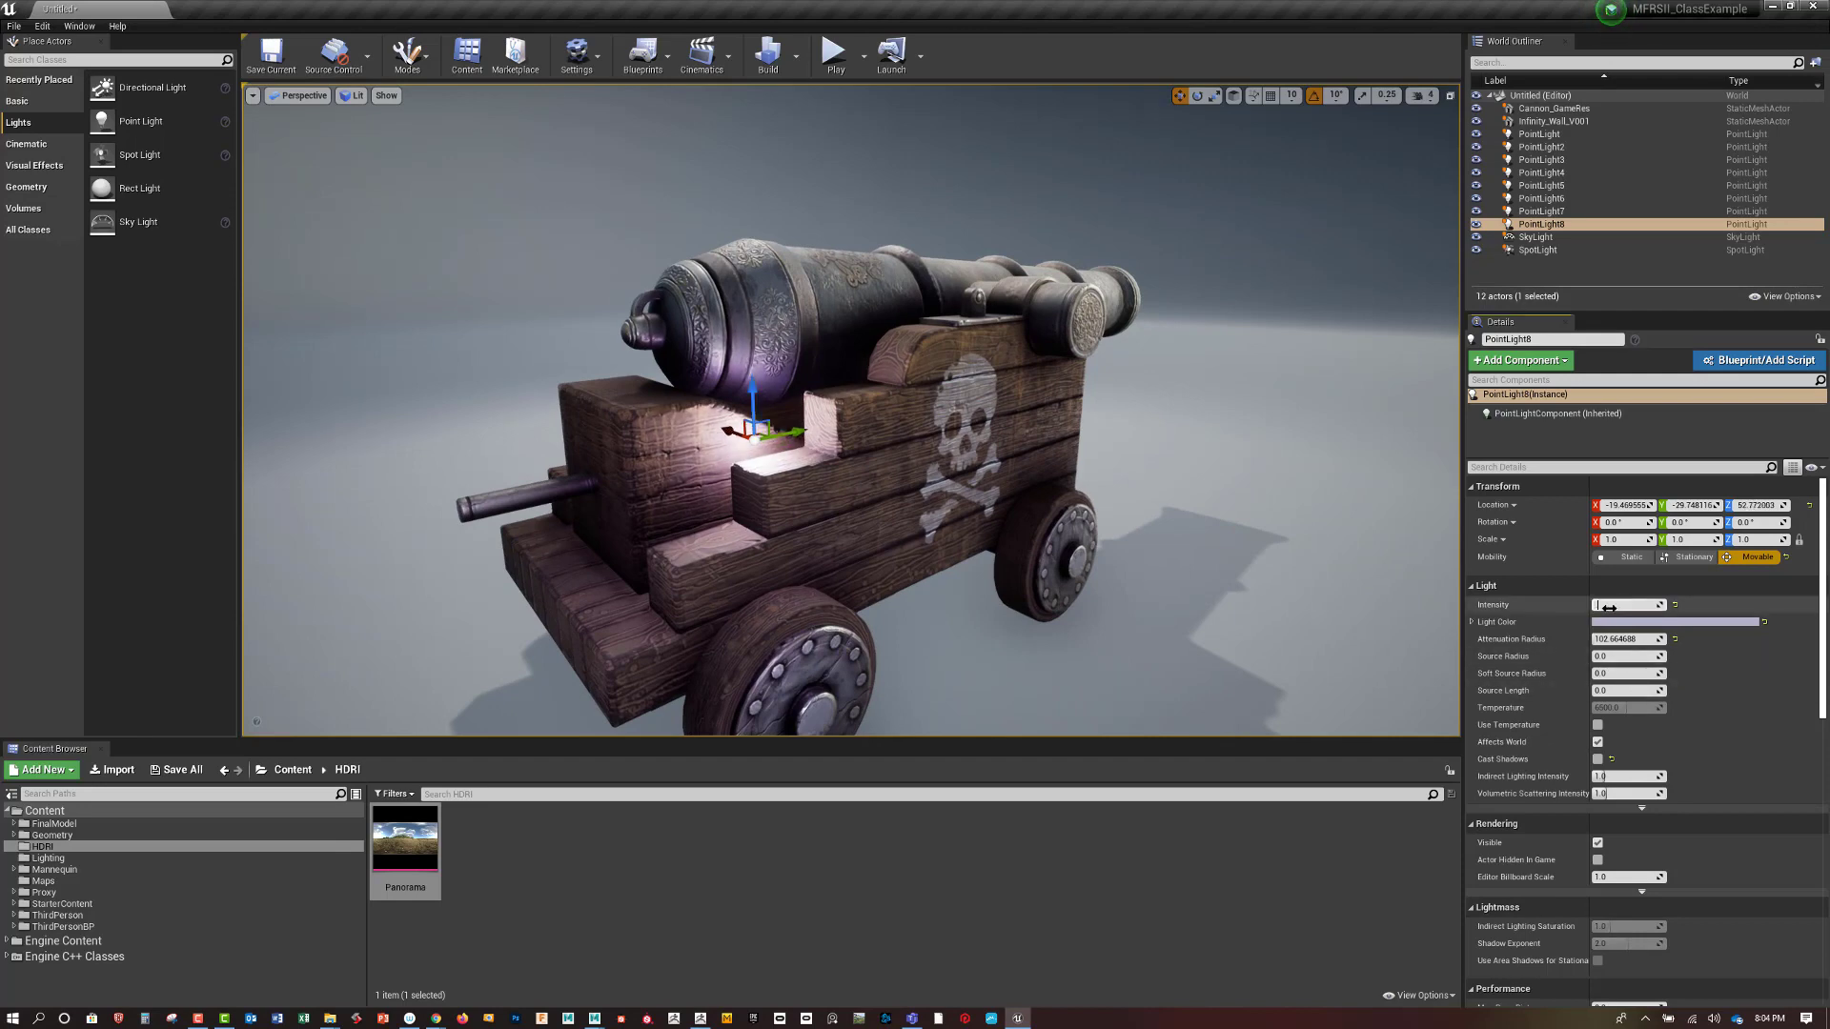
key(Return)
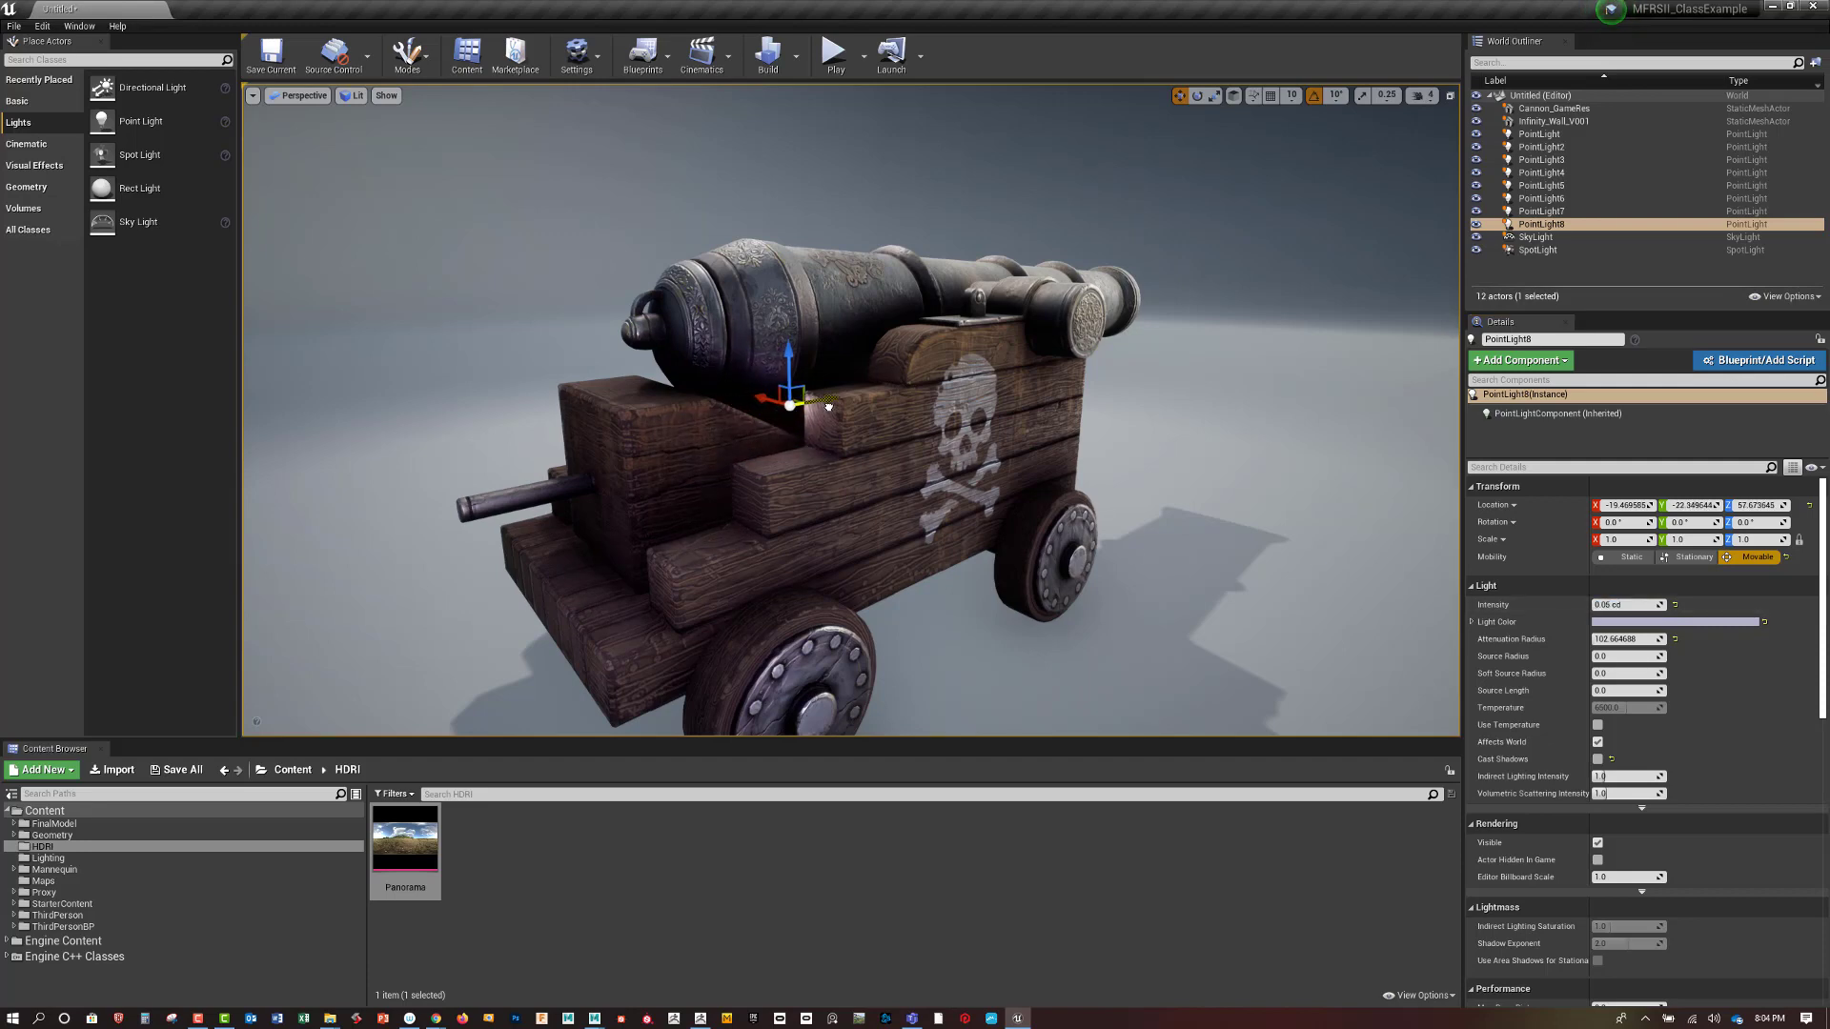
alt+drag(861, 360, 955, 360)
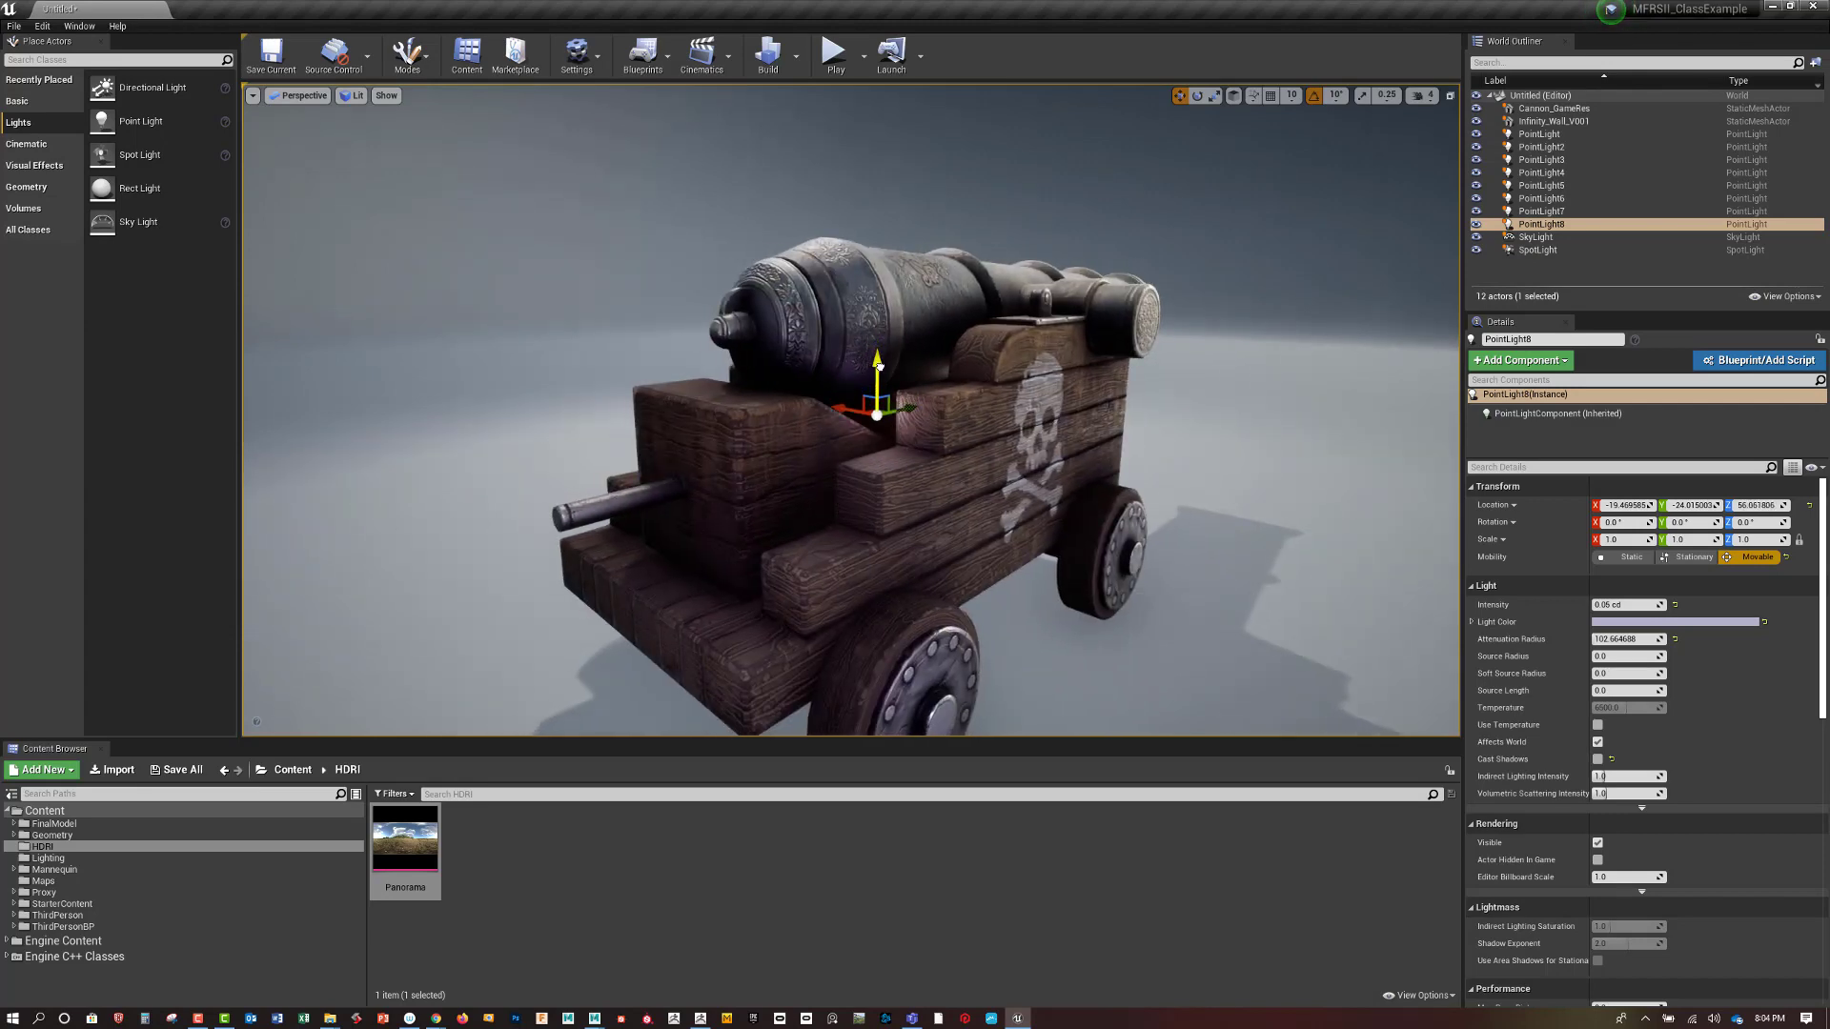
key(s)
right_drag(878, 367, 1029, 392)
key(a)
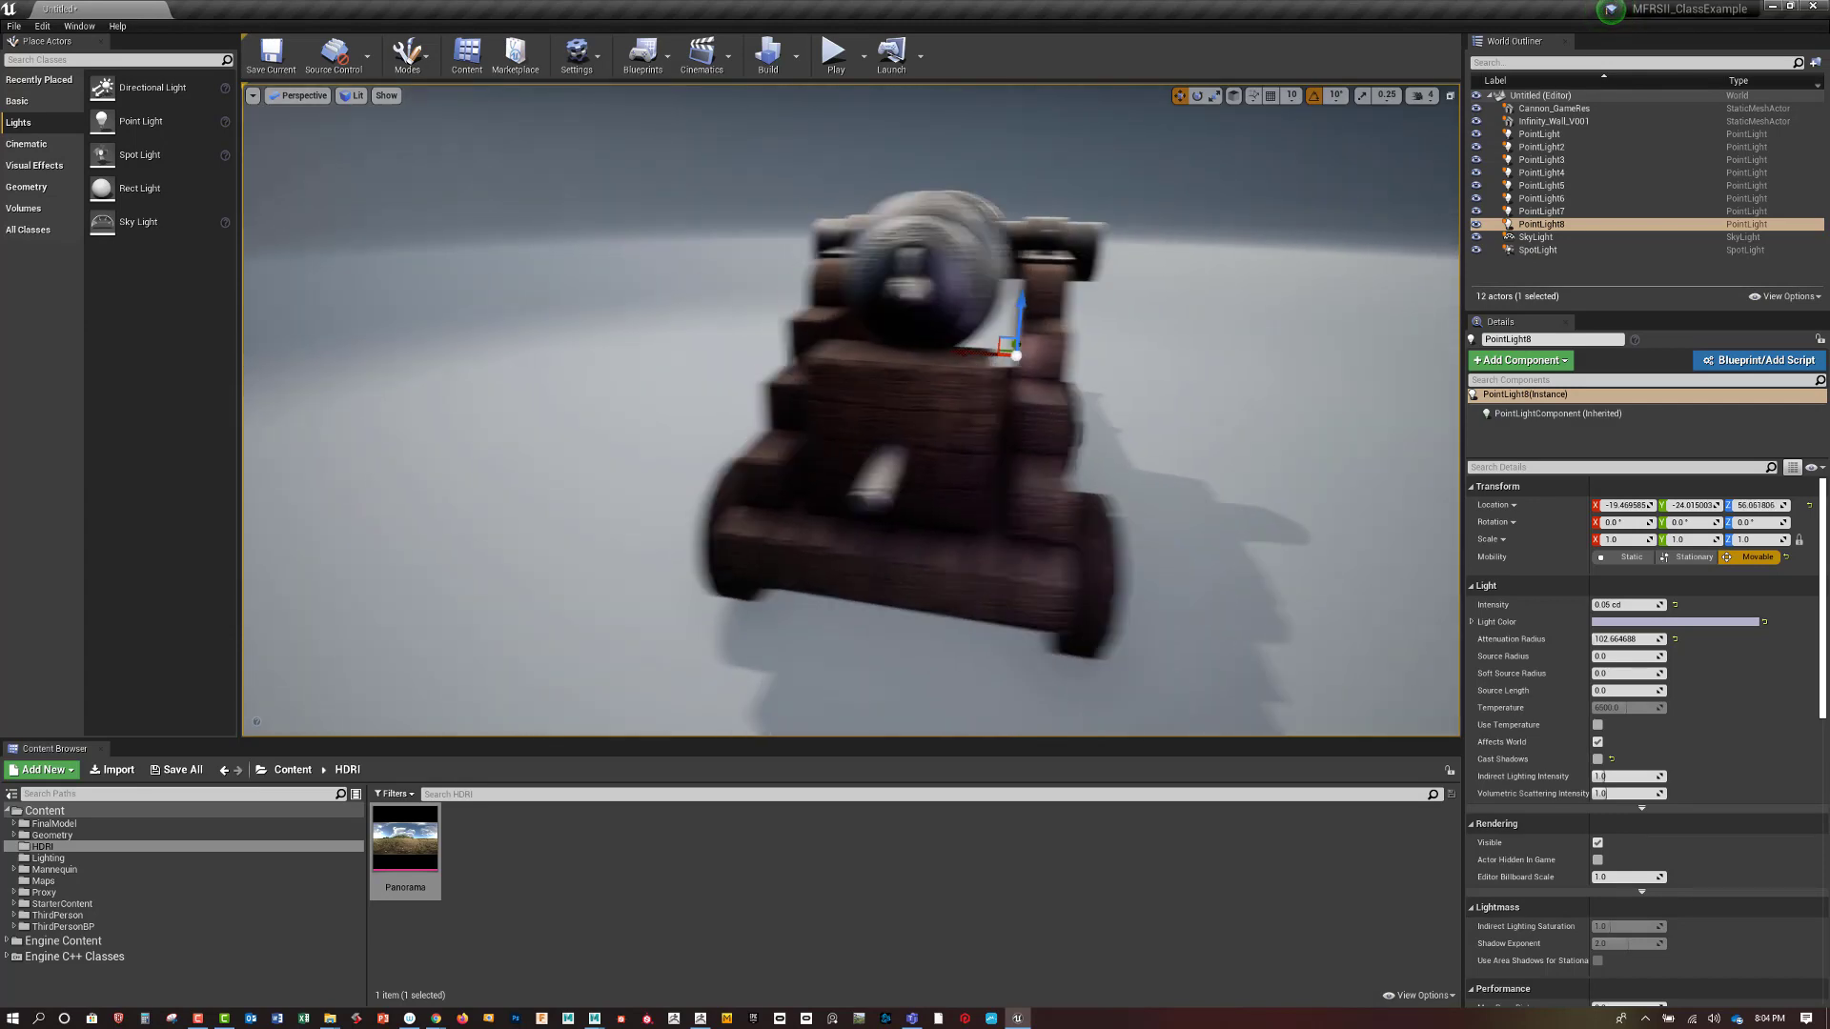
Inspect the lit cannon and its shadows from the rear and the skull side
right_drag(1292, 326, 1393, 265)
click(1327, 270)
key(a)
key(d)
key(a)
key(d)
key(a)
key(s)
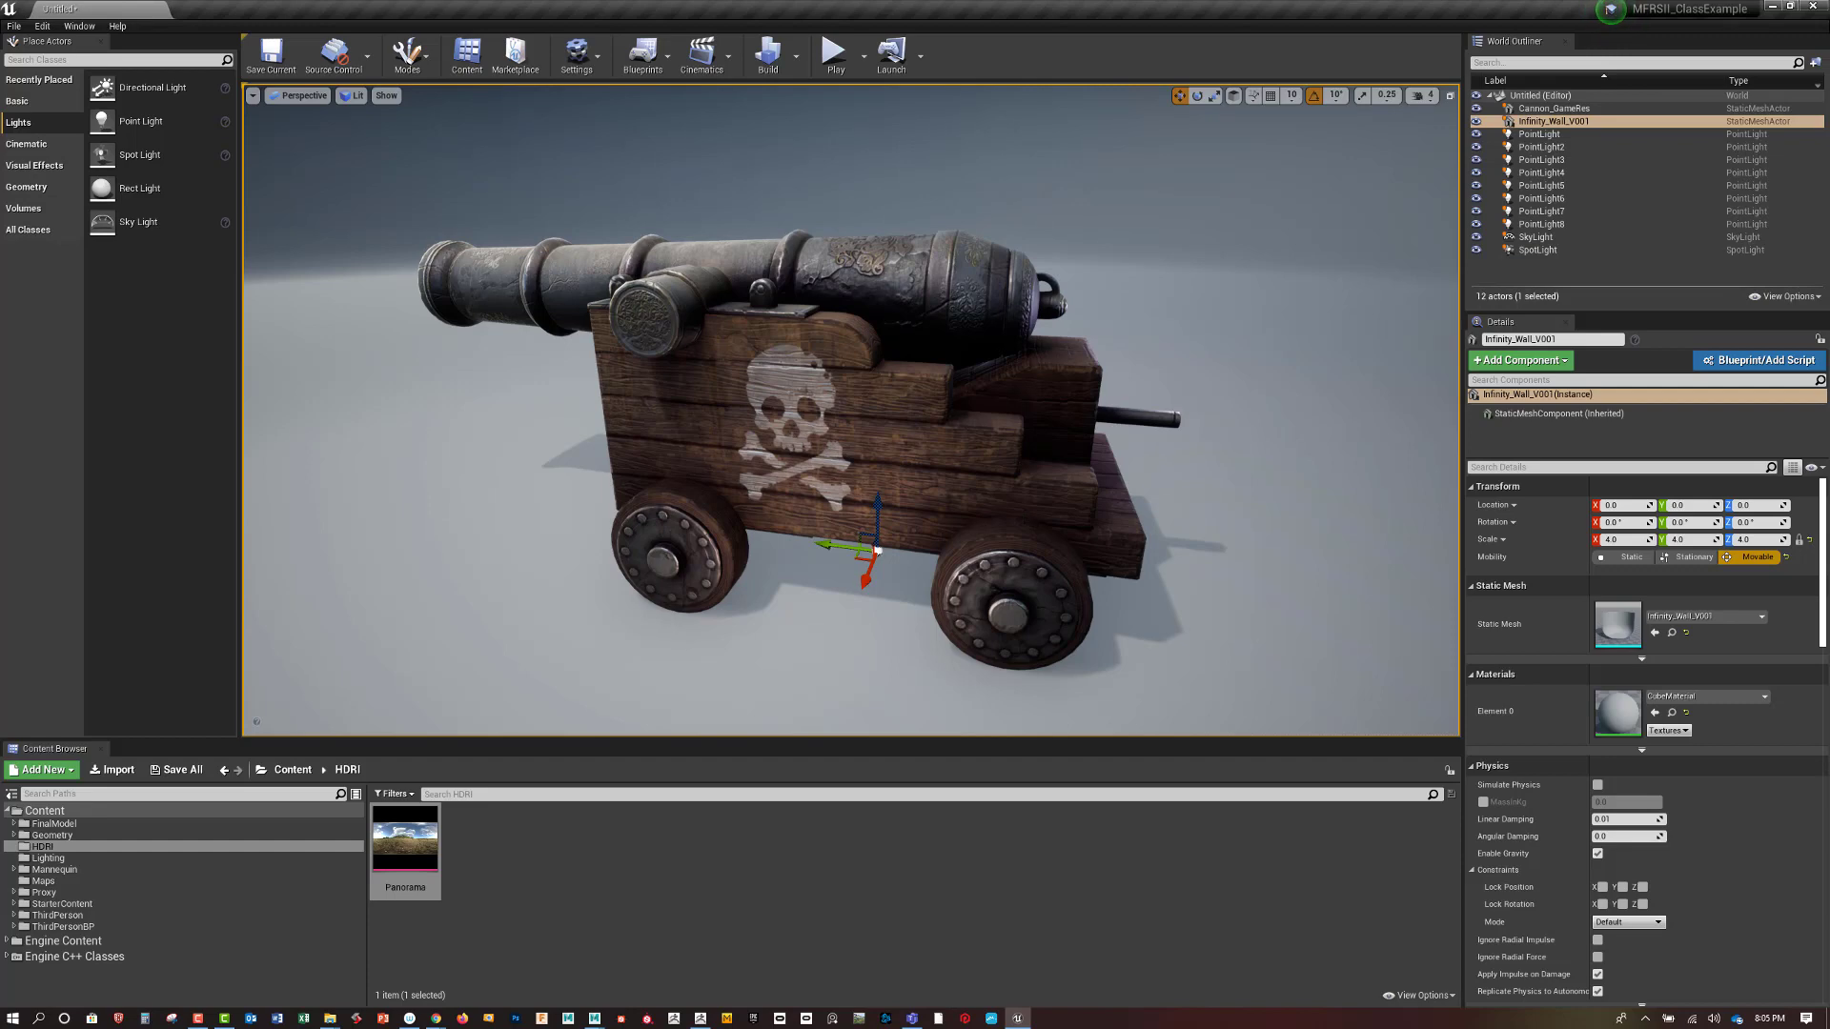
mouse_move(851, 409)
right_down()
mouse_move(900, 398)
mouse_move(843, 410)
mouse_move(865, 431)
mouse_move(846, 403)
right_up()
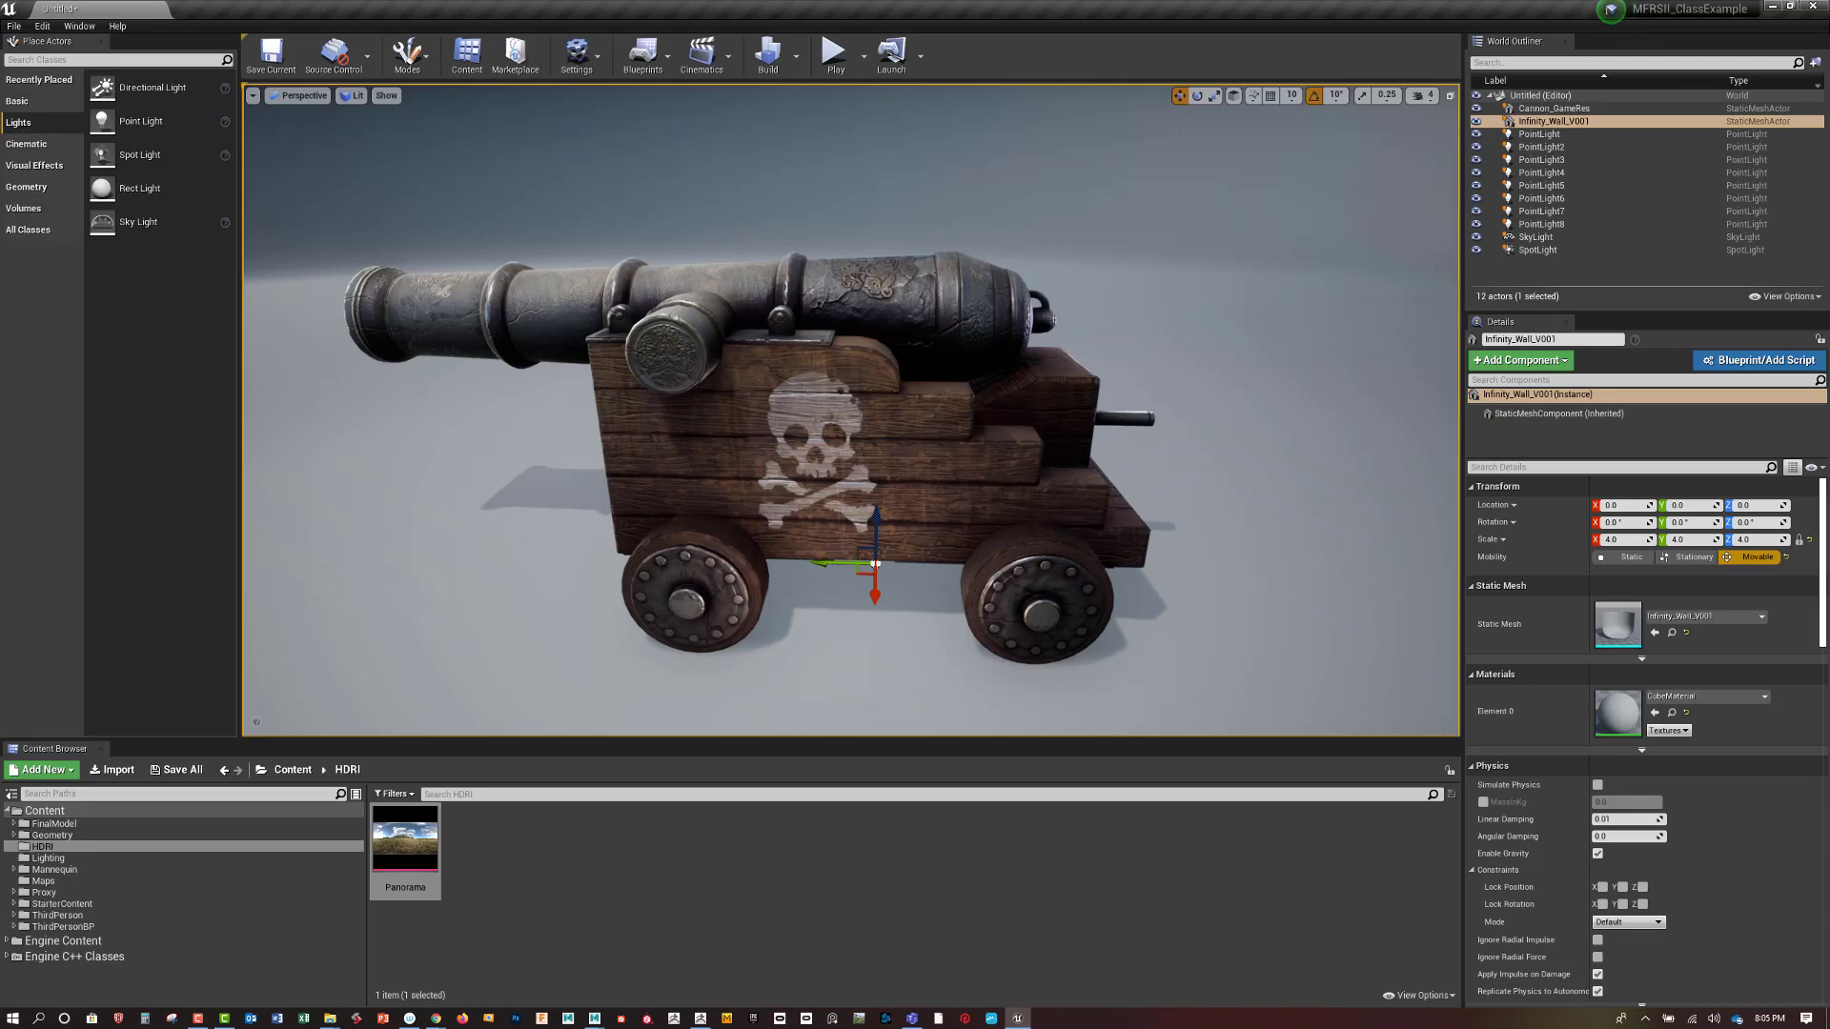
mouse_move(846, 402)
right_down()
mouse_move(797, 413)
mouse_move(859, 412)
mouse_move(837, 408)
right_up()
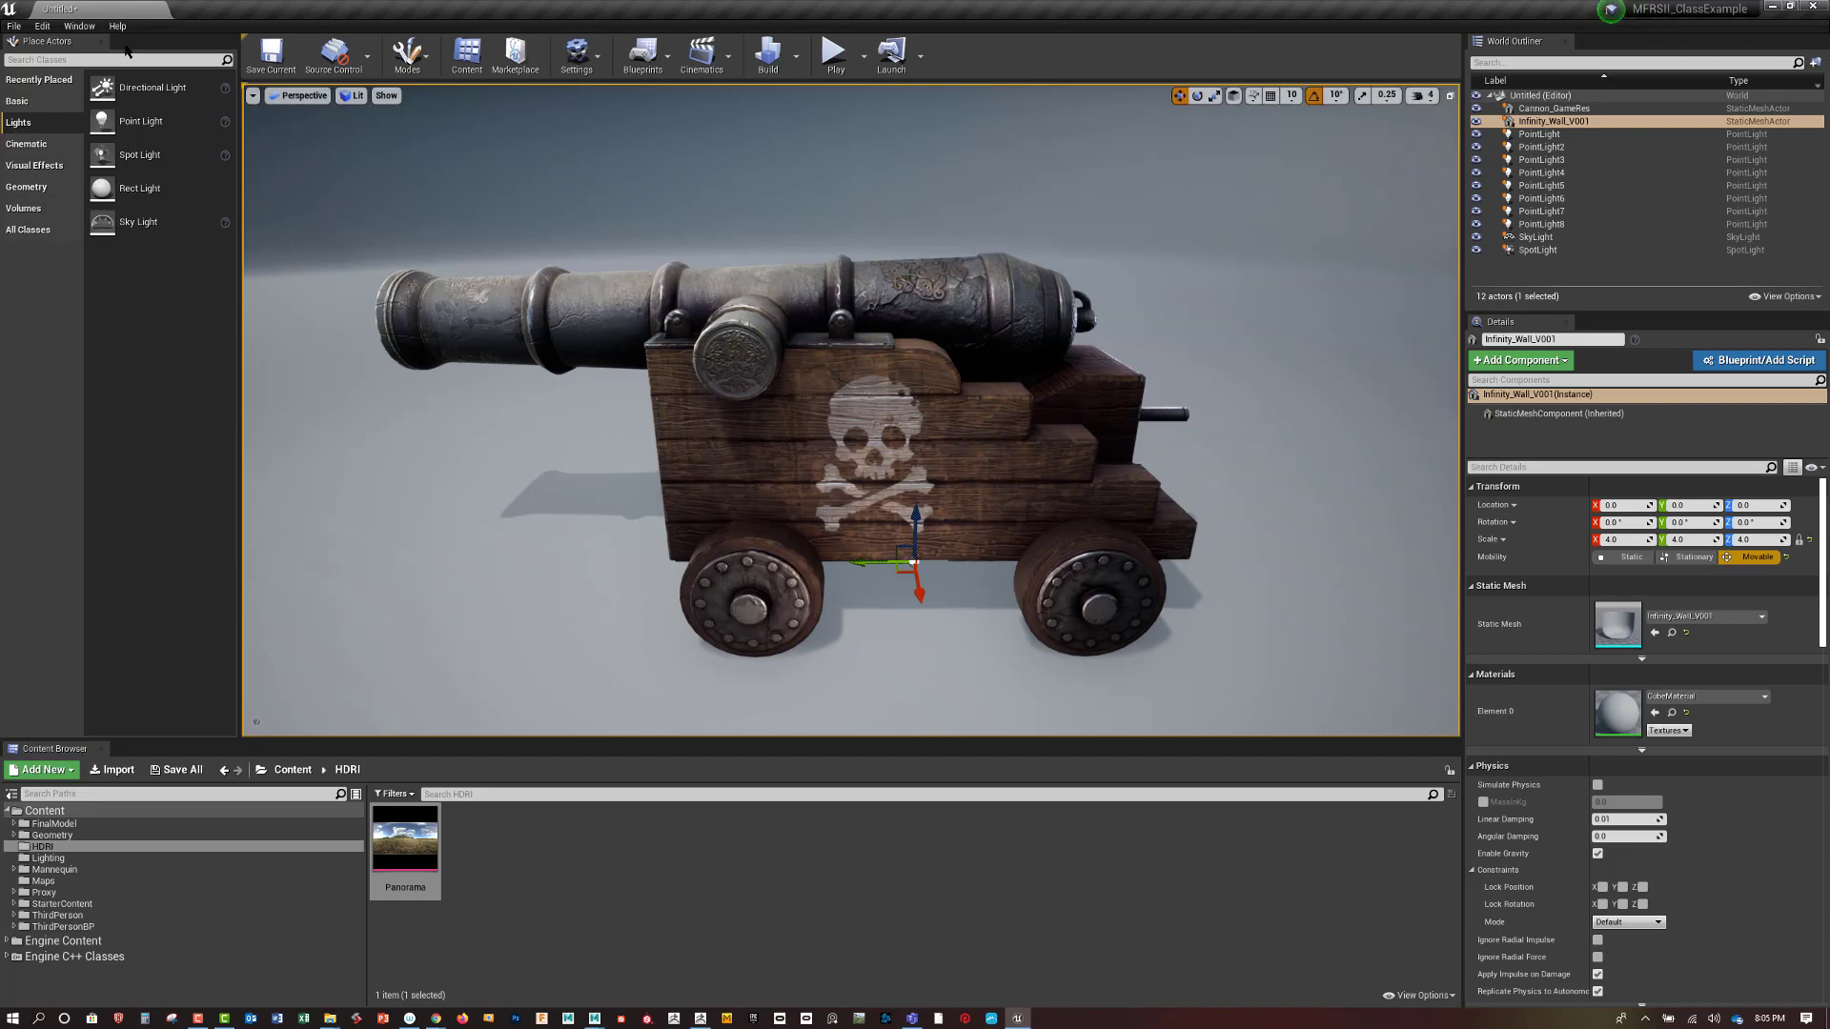
Review the Lighting options in the project's Engine Rendering settings and close the settings window
click(42, 25)
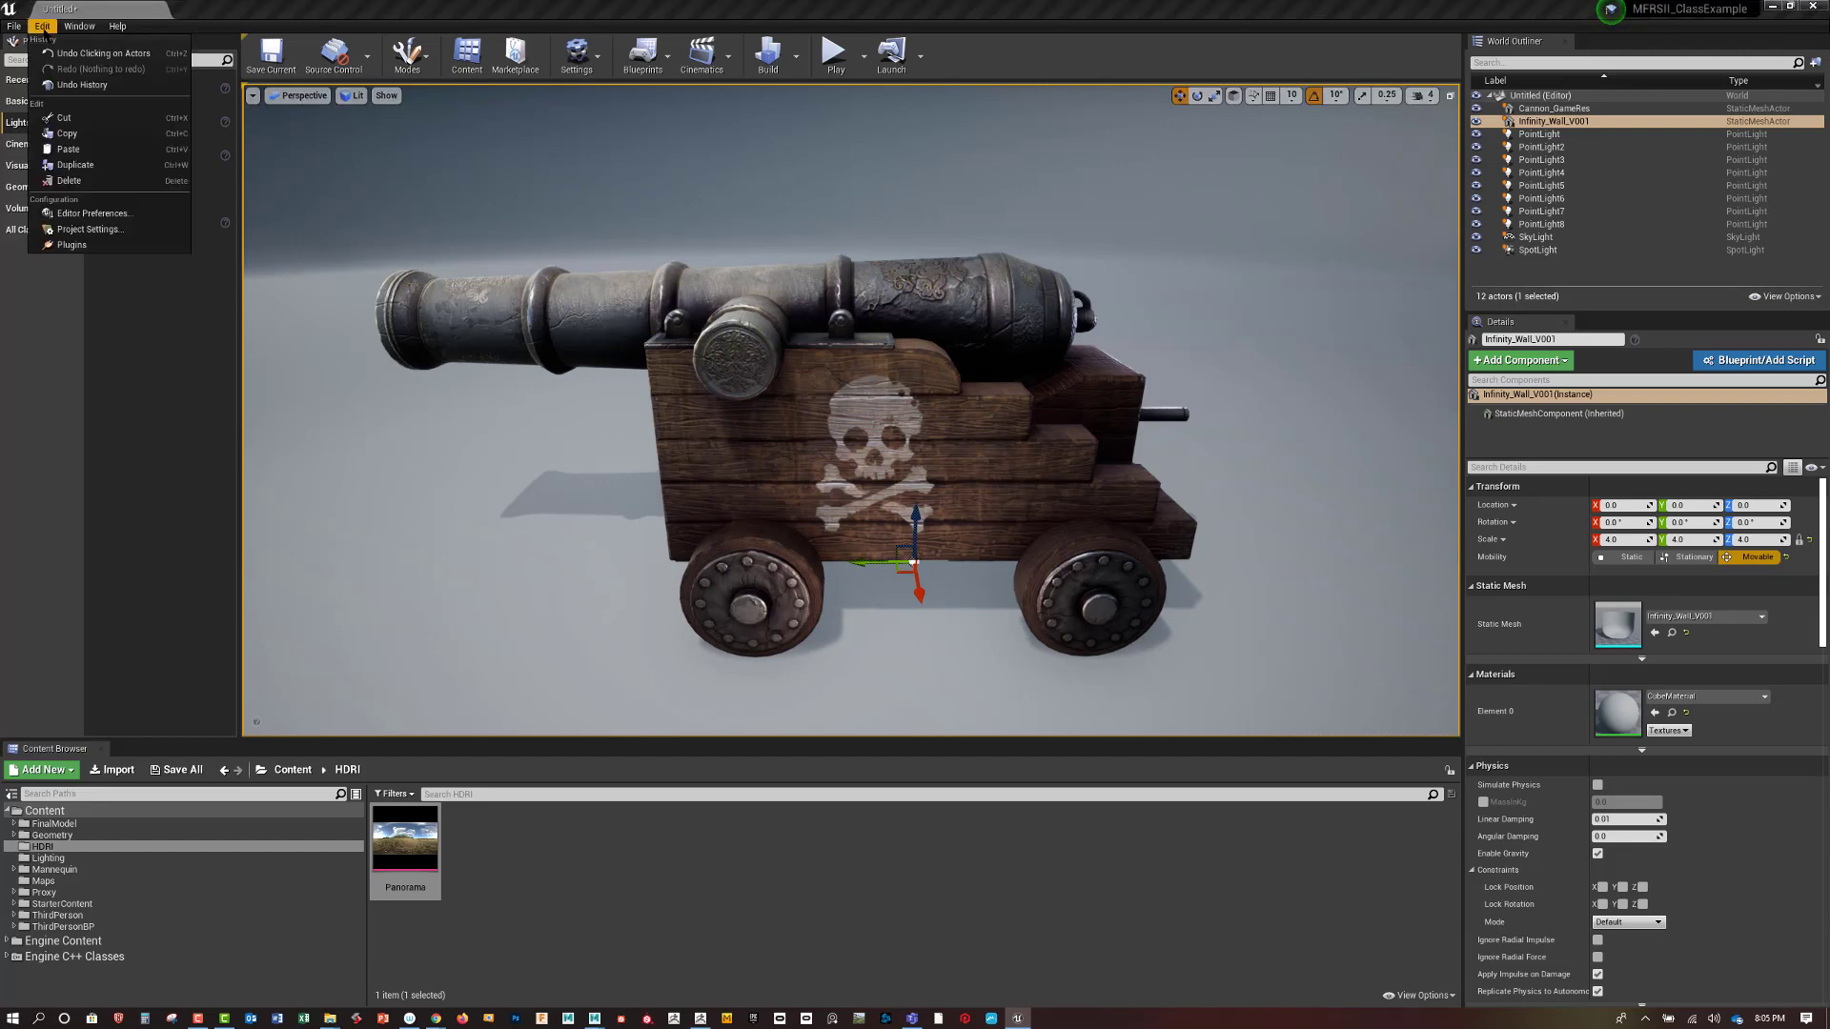
click(105, 233)
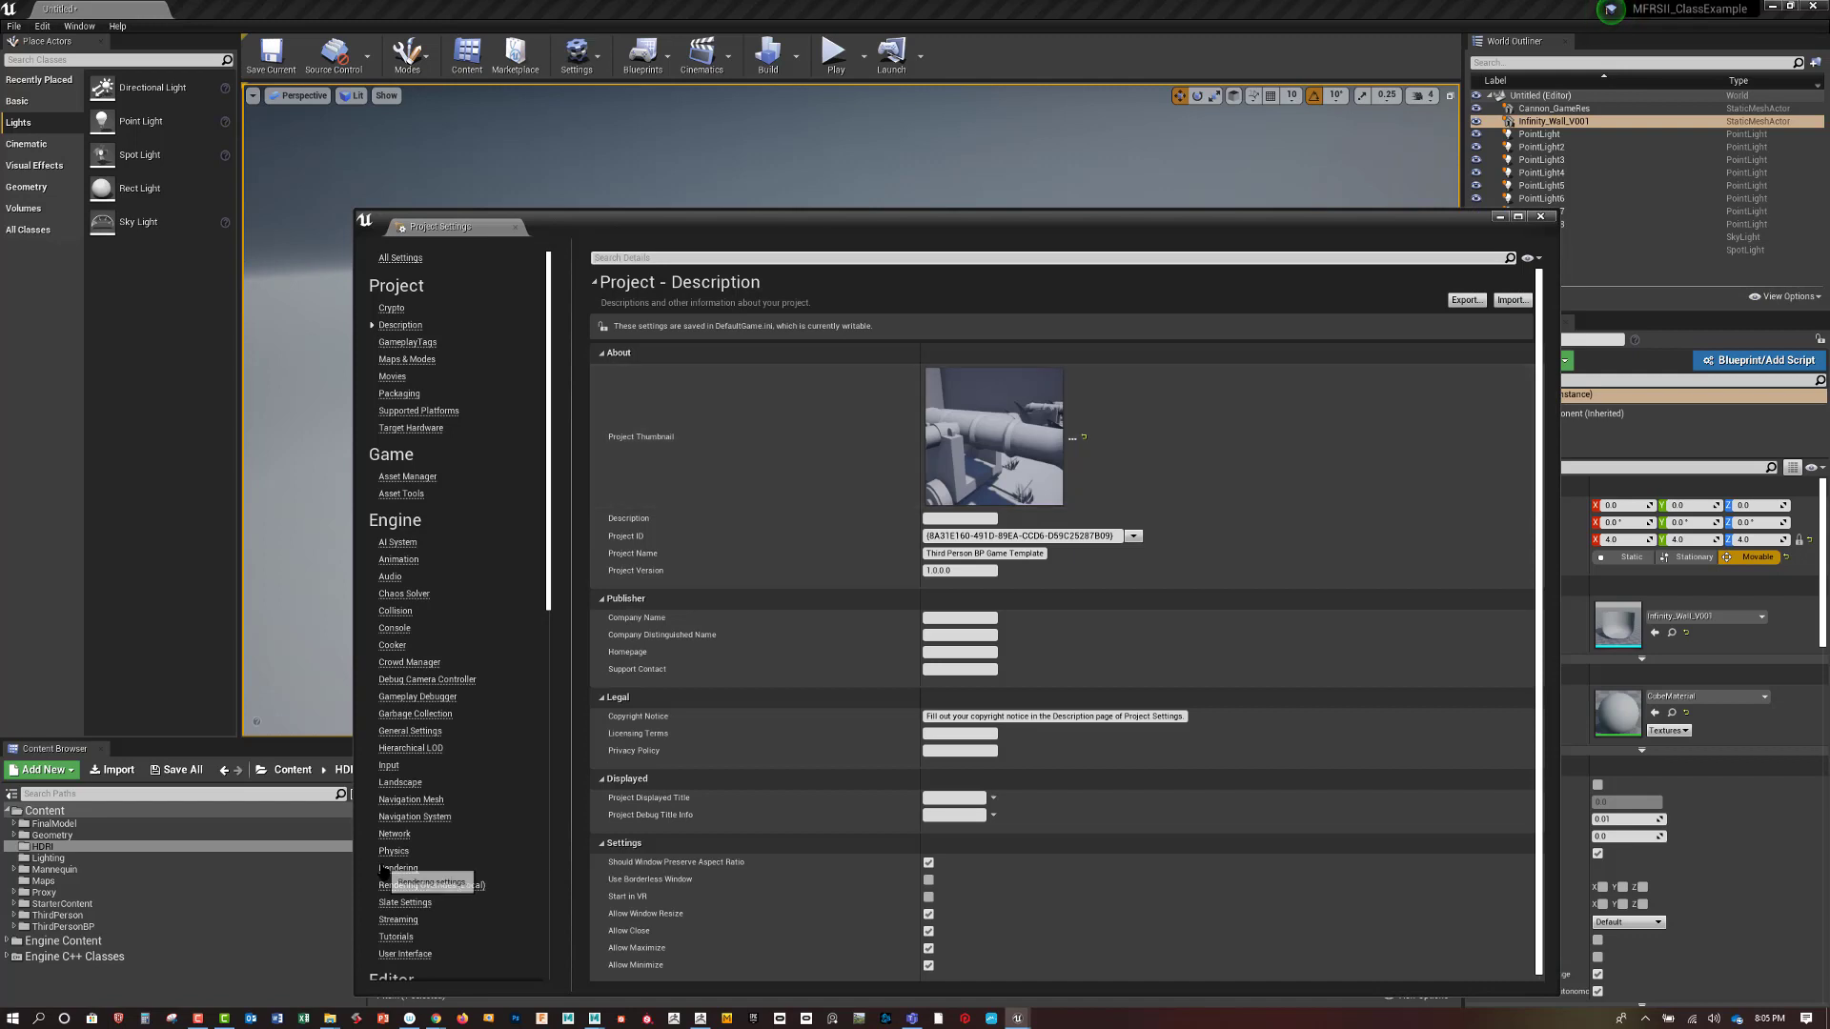
click(398, 868)
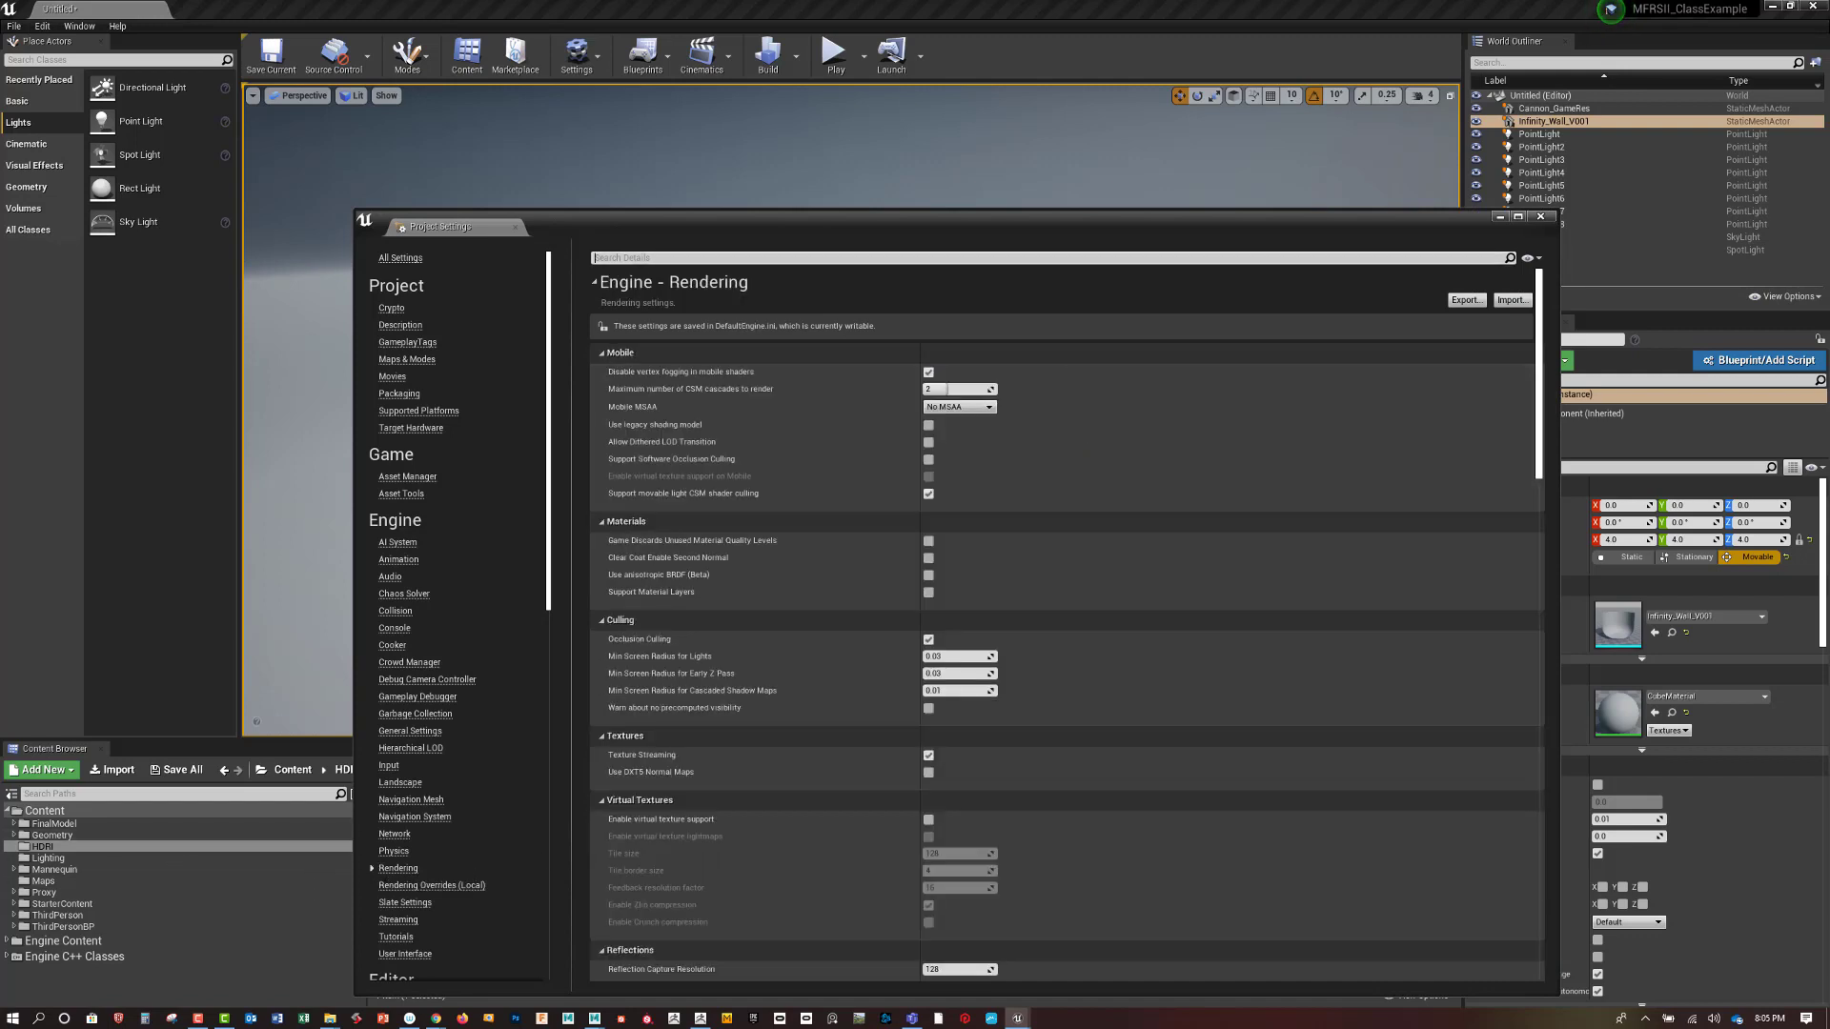
scroll(1065, 619, down, 10)
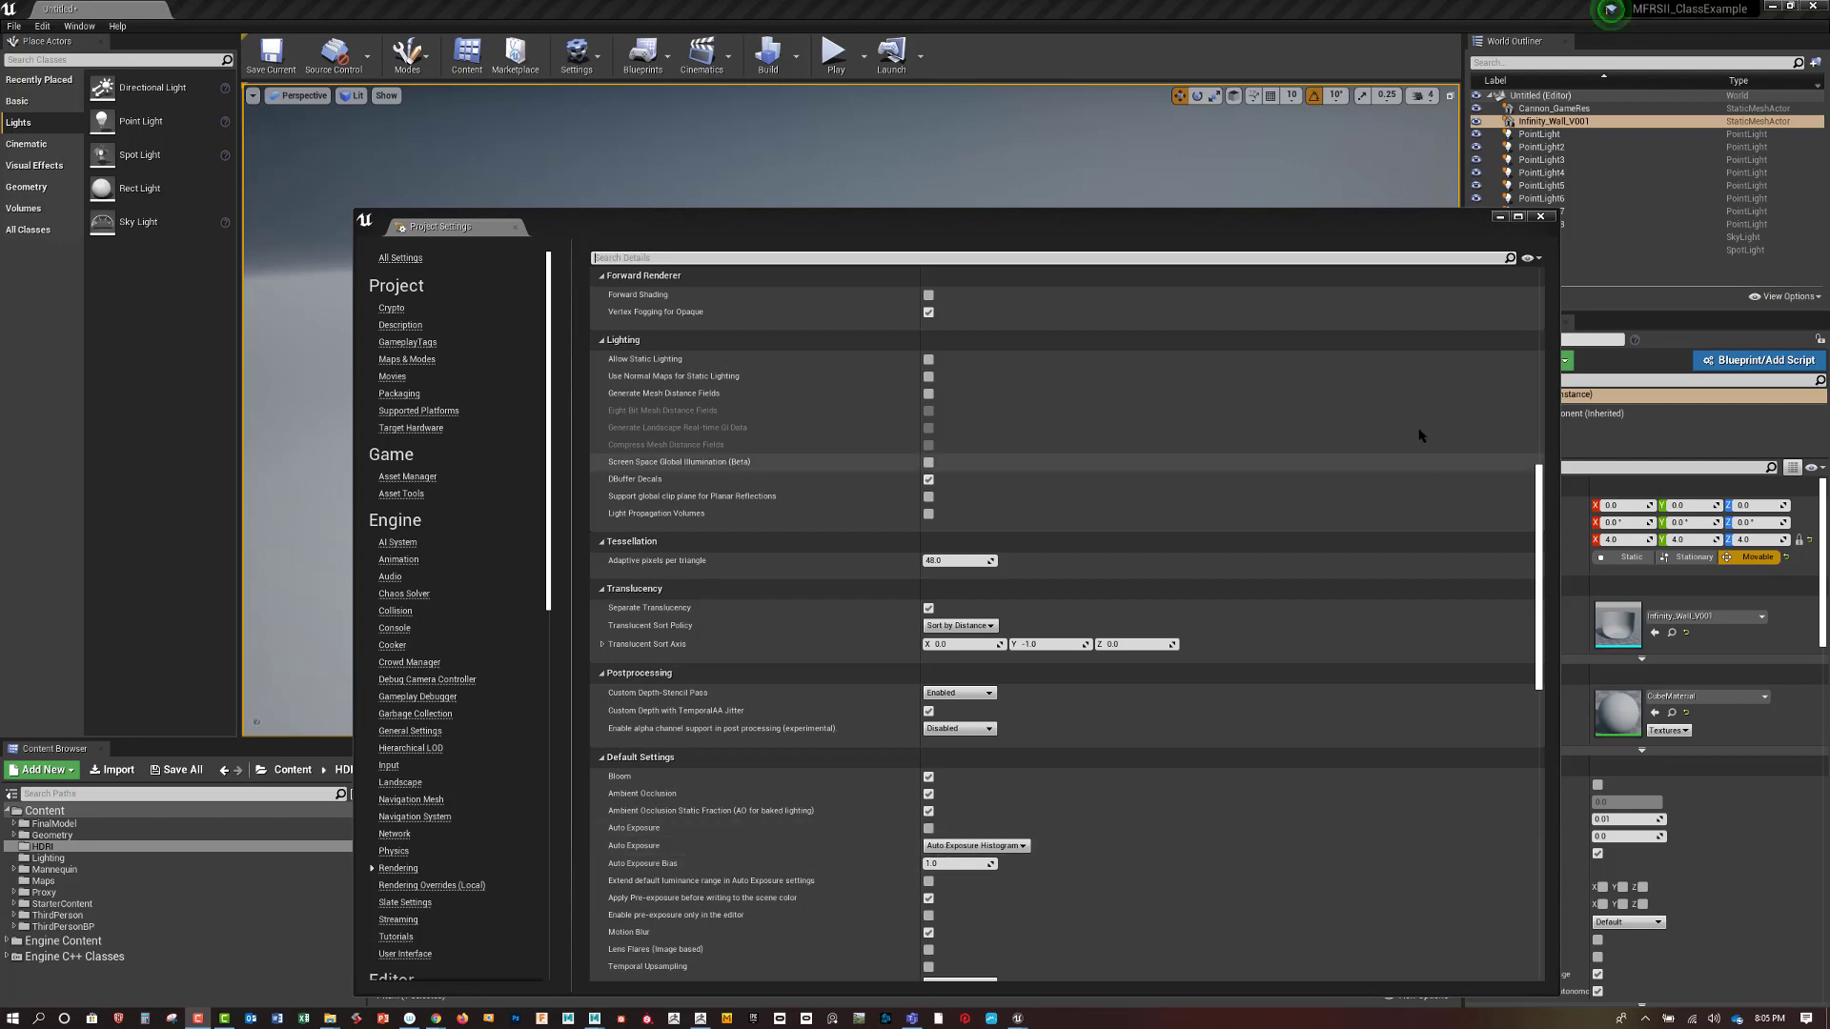
click(1541, 216)
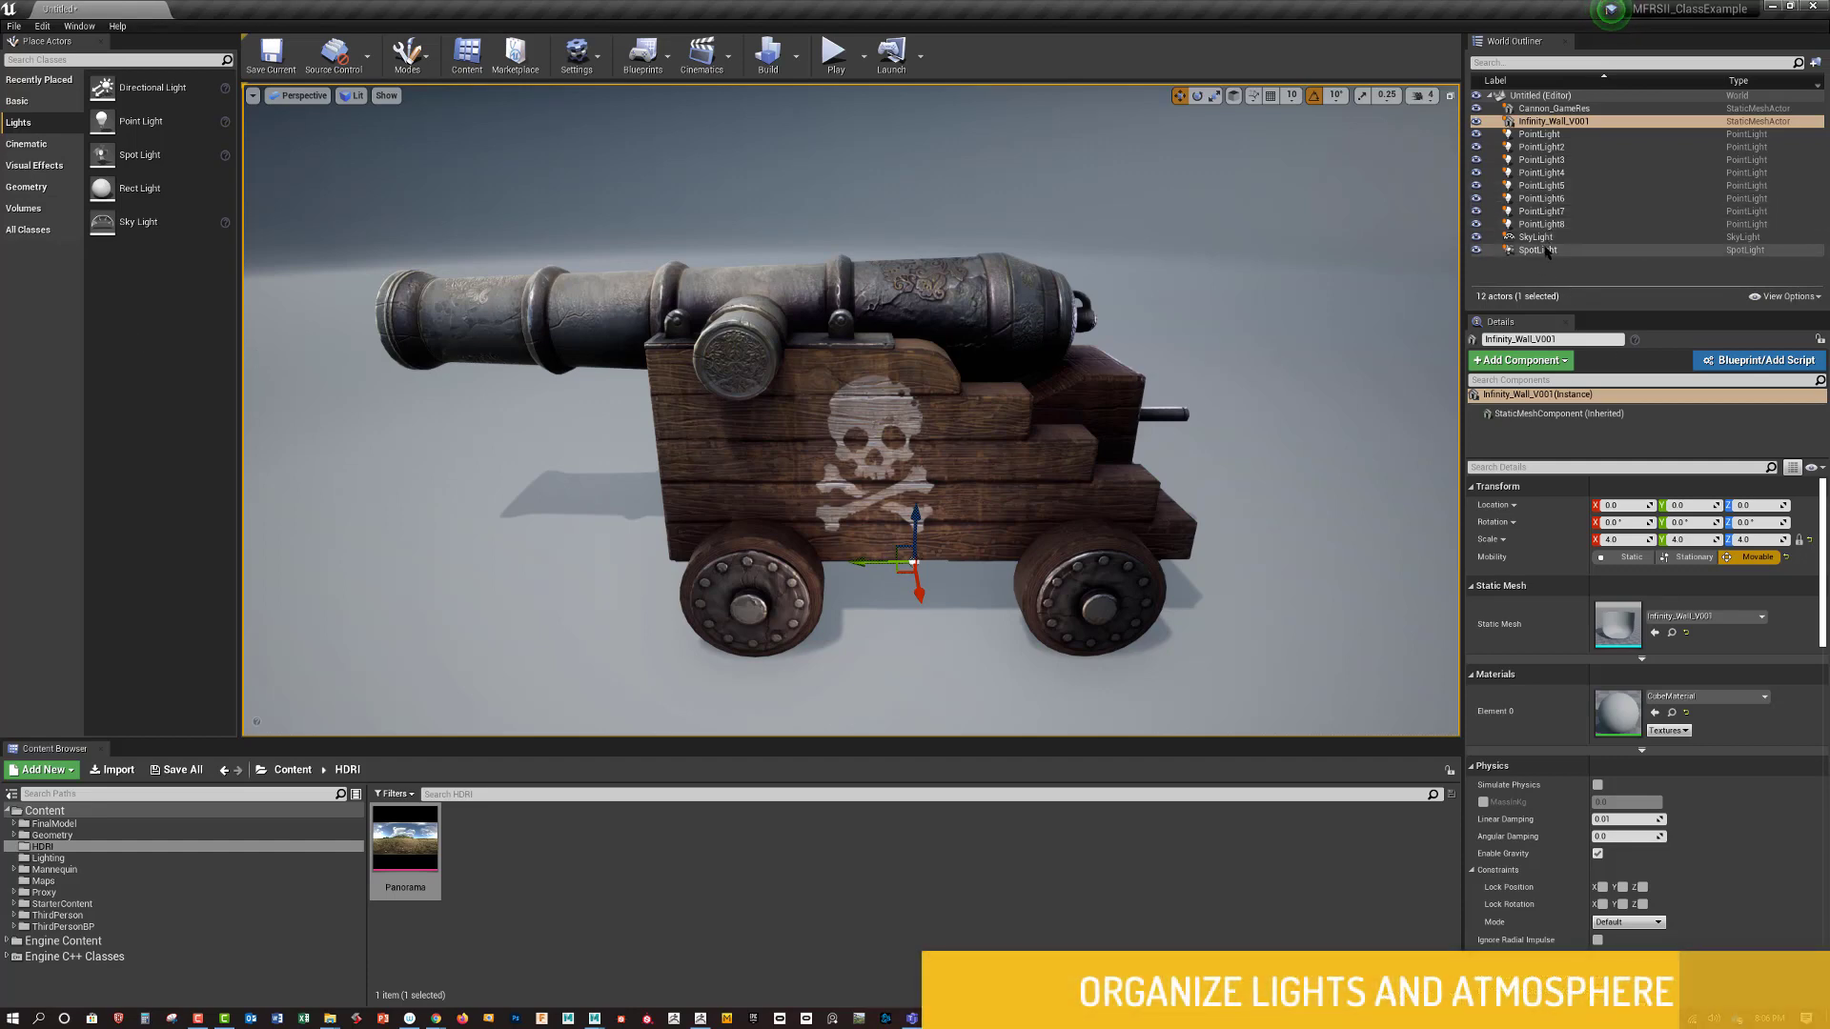
Group all point lights, the SkyLight and the SpotLight into a new outliner folder named LightingAtmosphere
click(1549, 135)
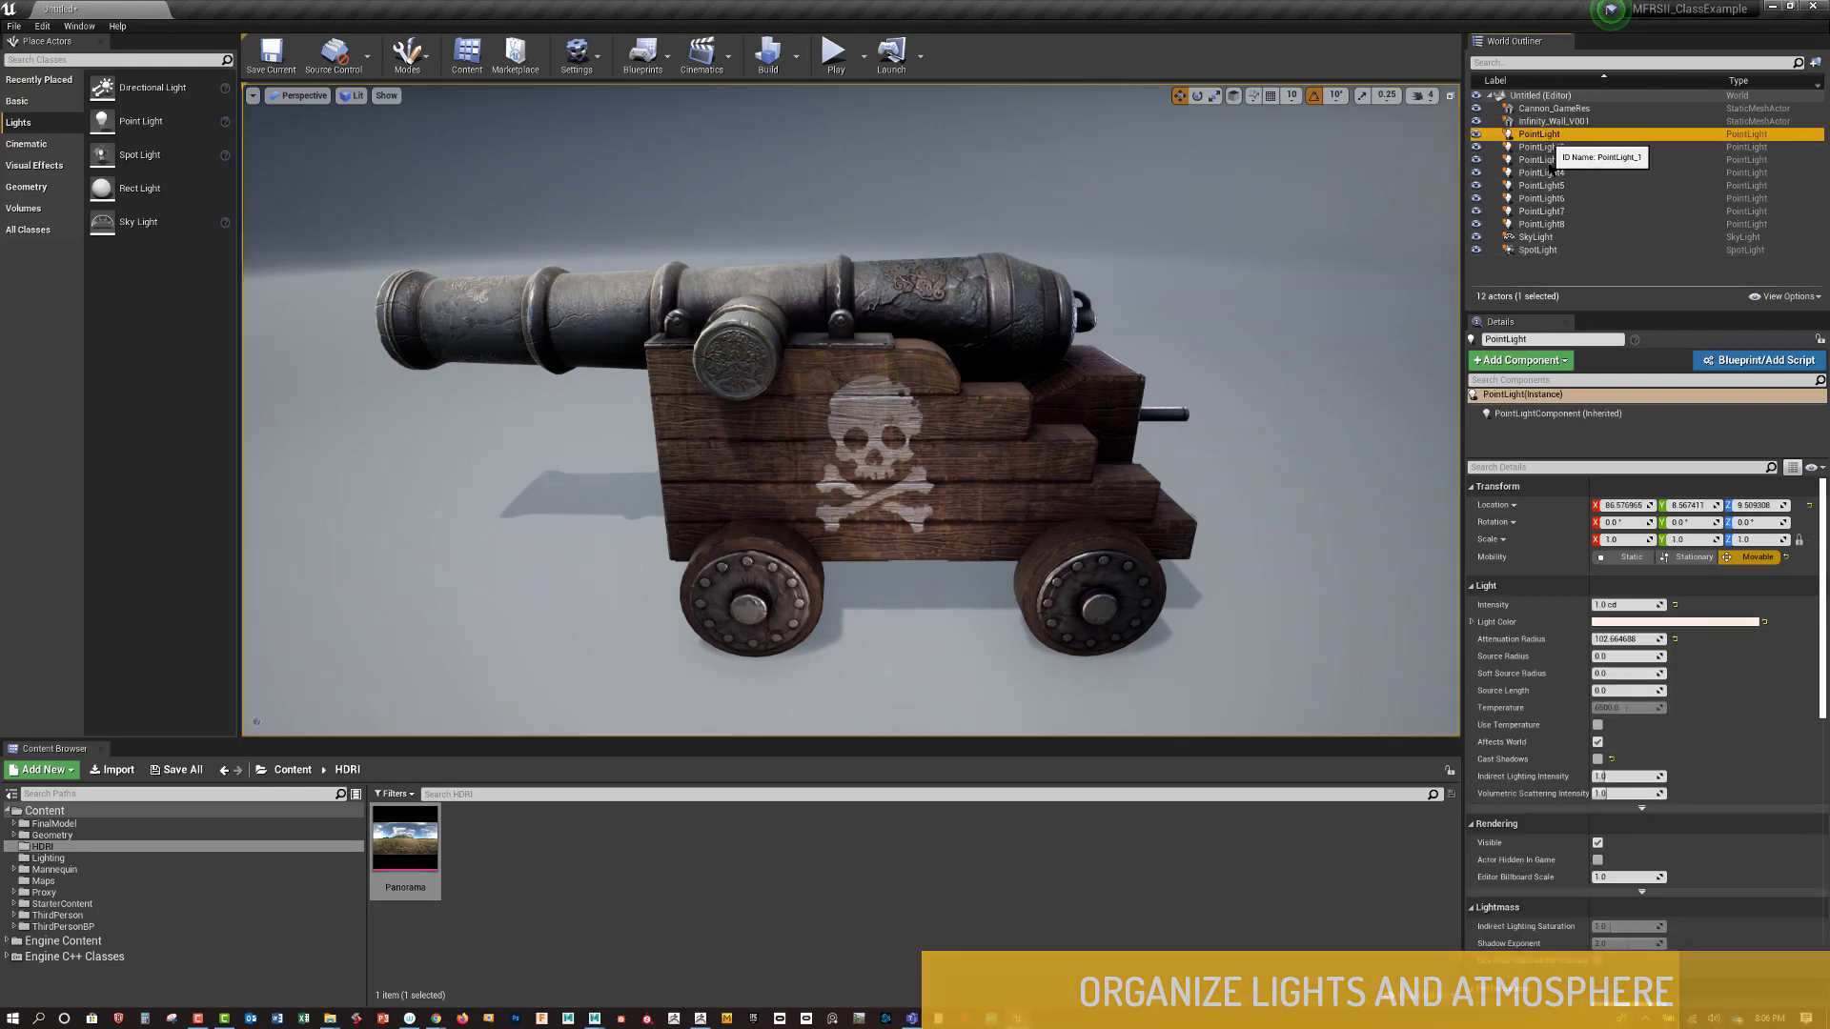
shift+click(1537, 249)
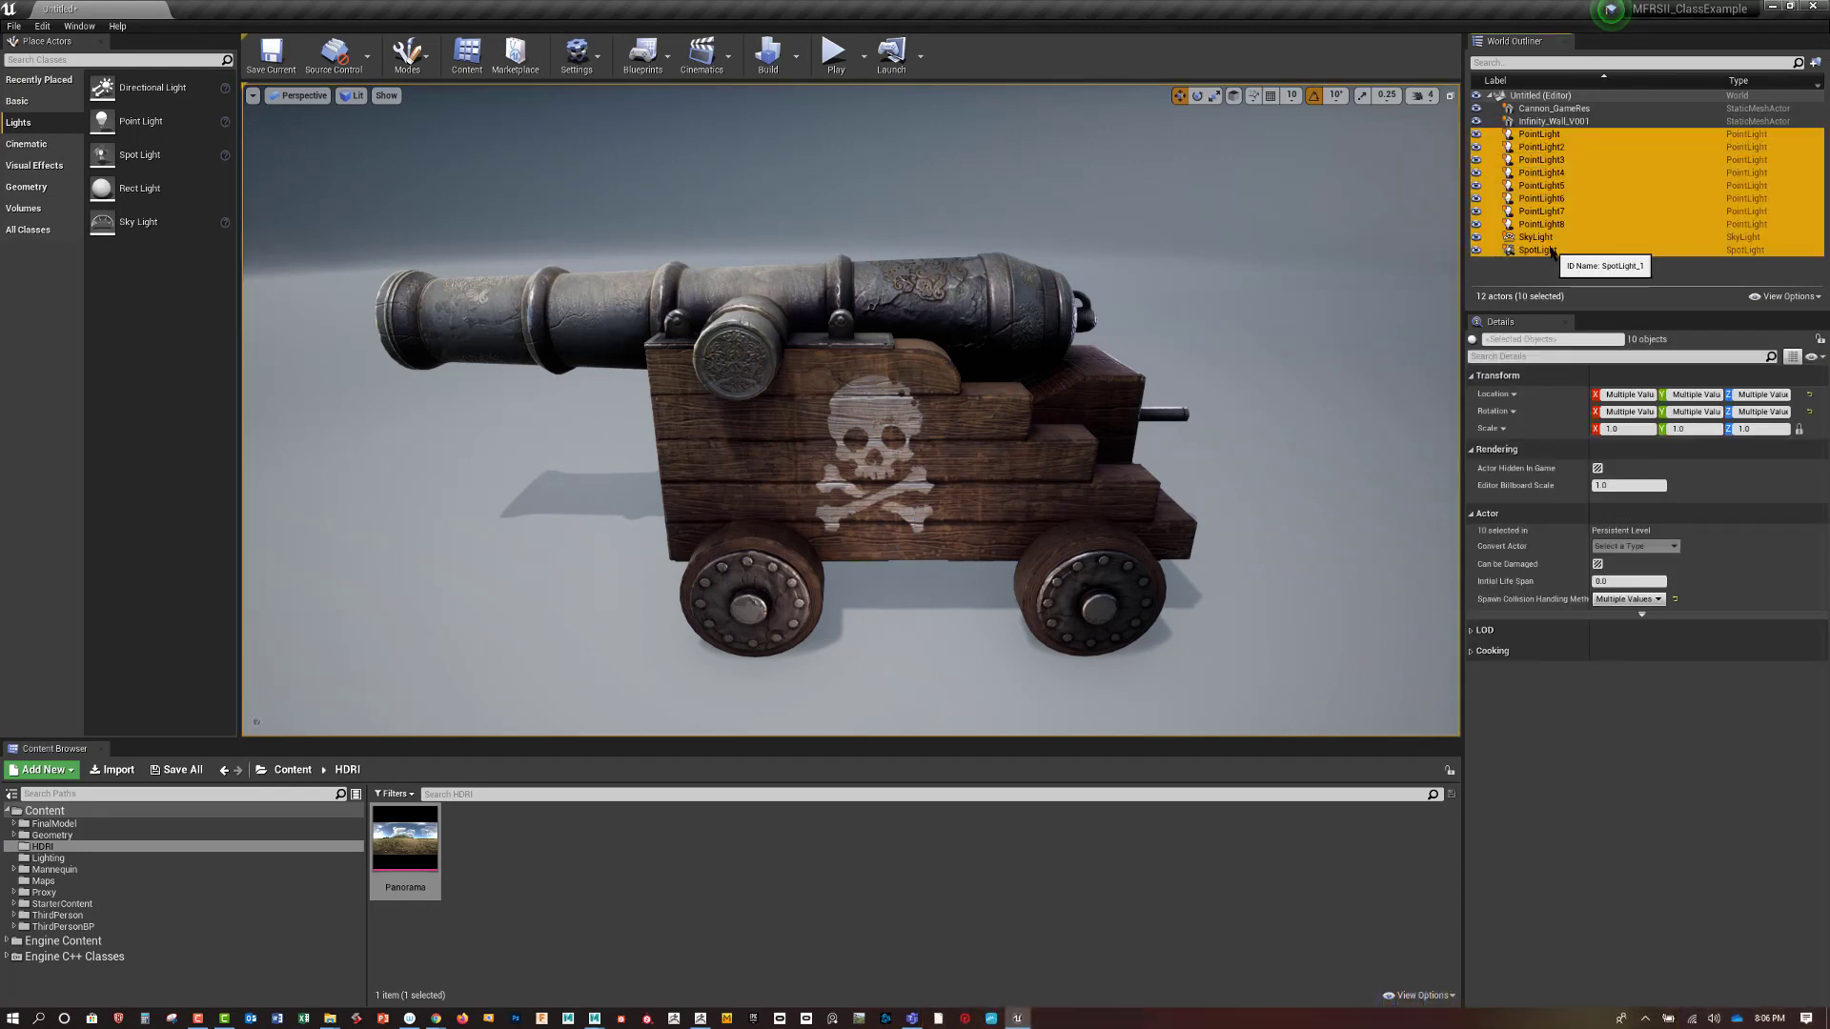
click(1815, 62)
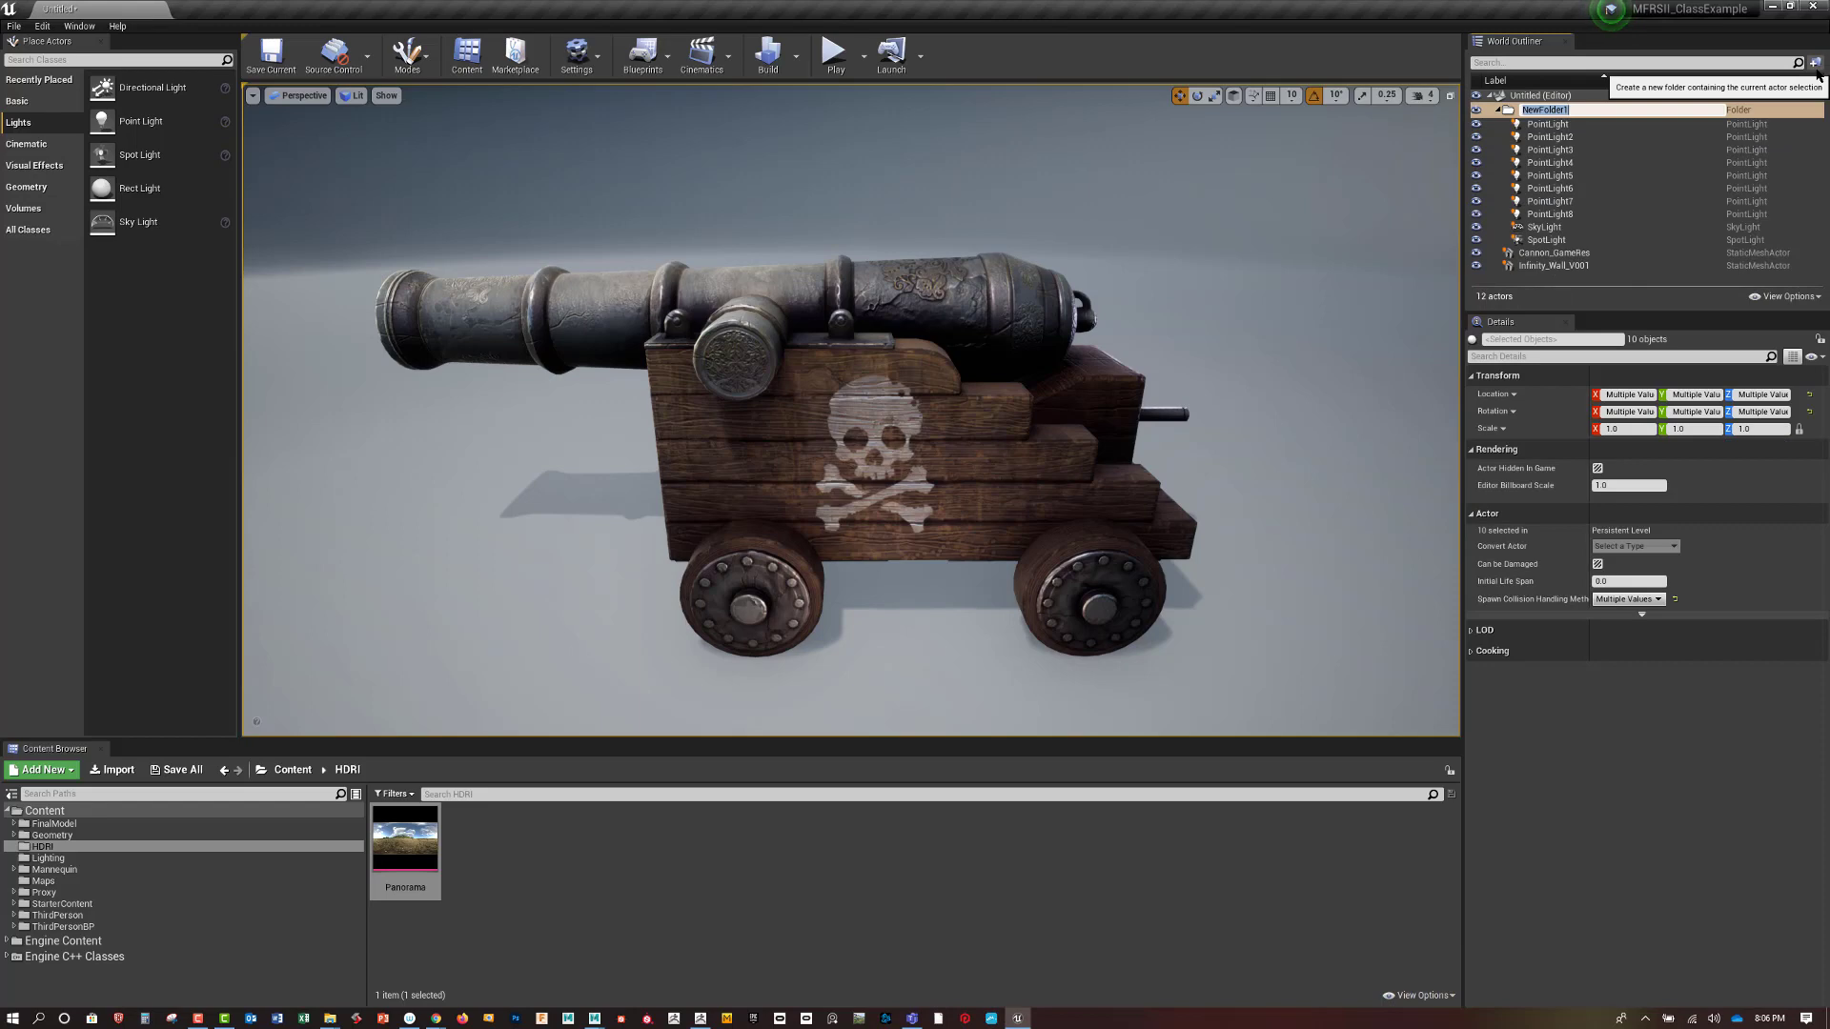
text(LightingAtmosphere)
key(Return)
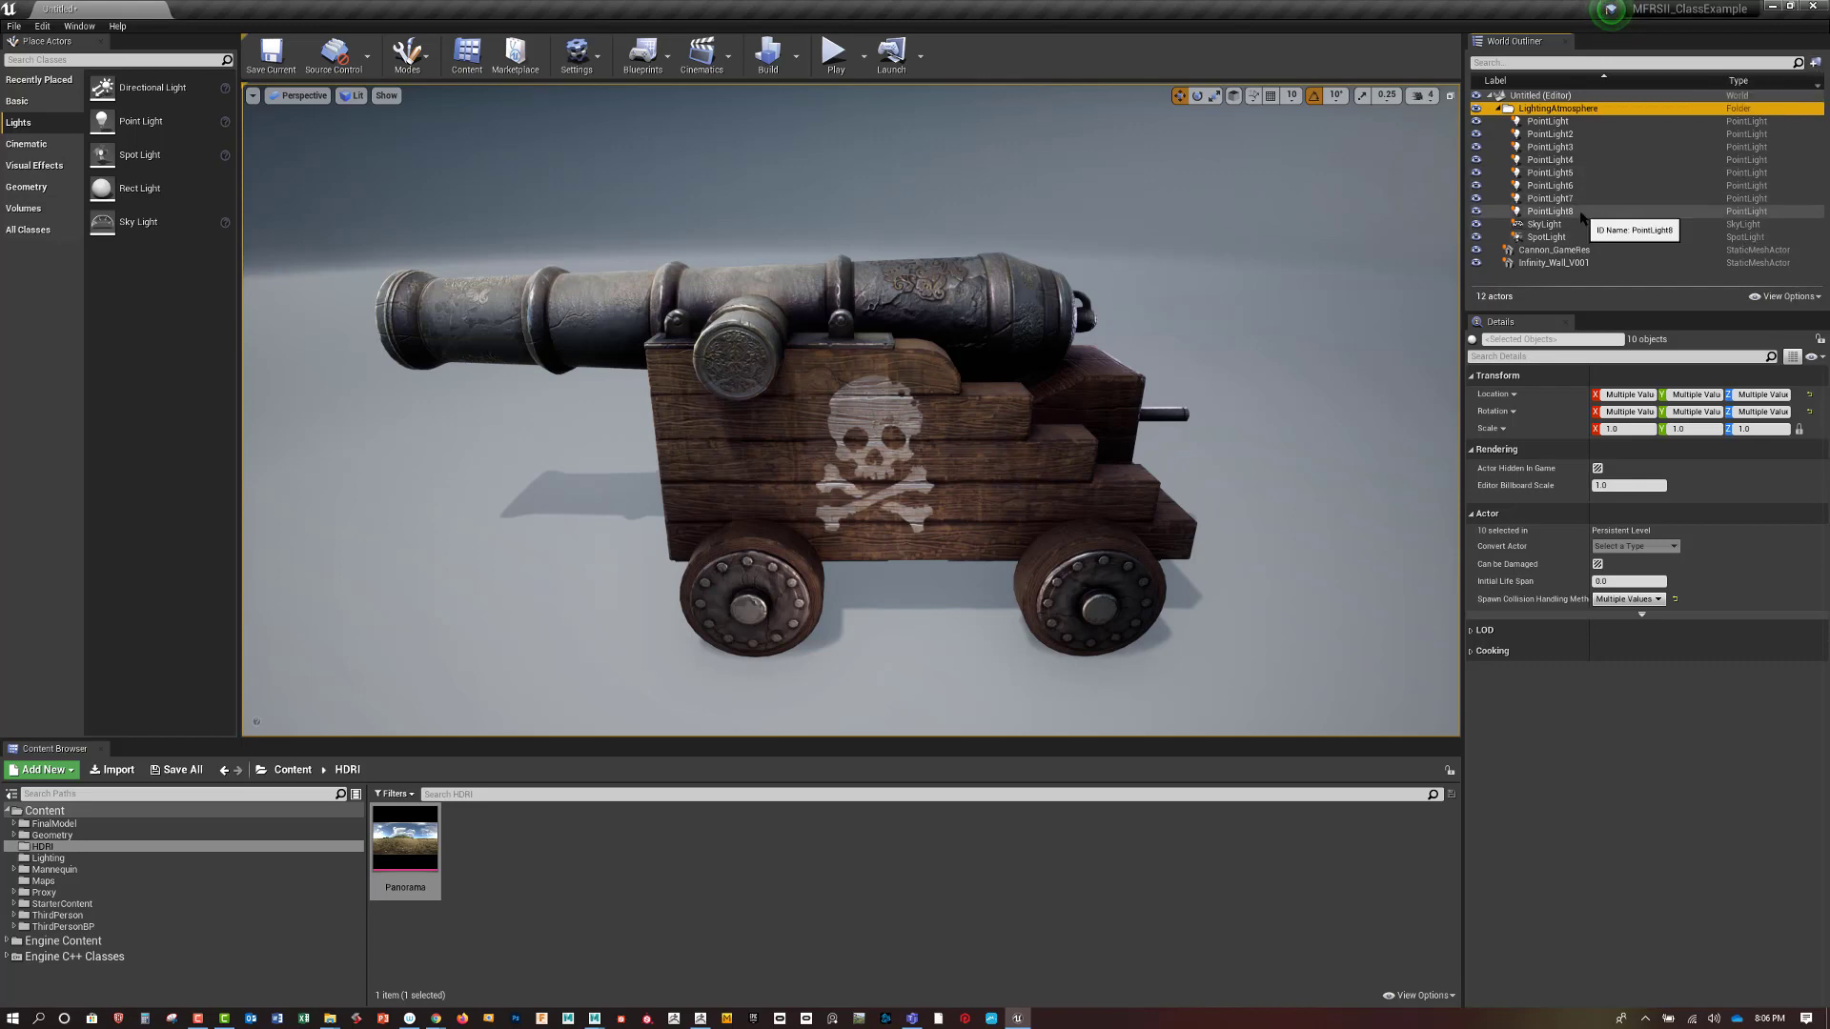
Group PointLight through PointLight8 into a new subfolder named PointLights inside LightingAtmosphere
click(1580, 214)
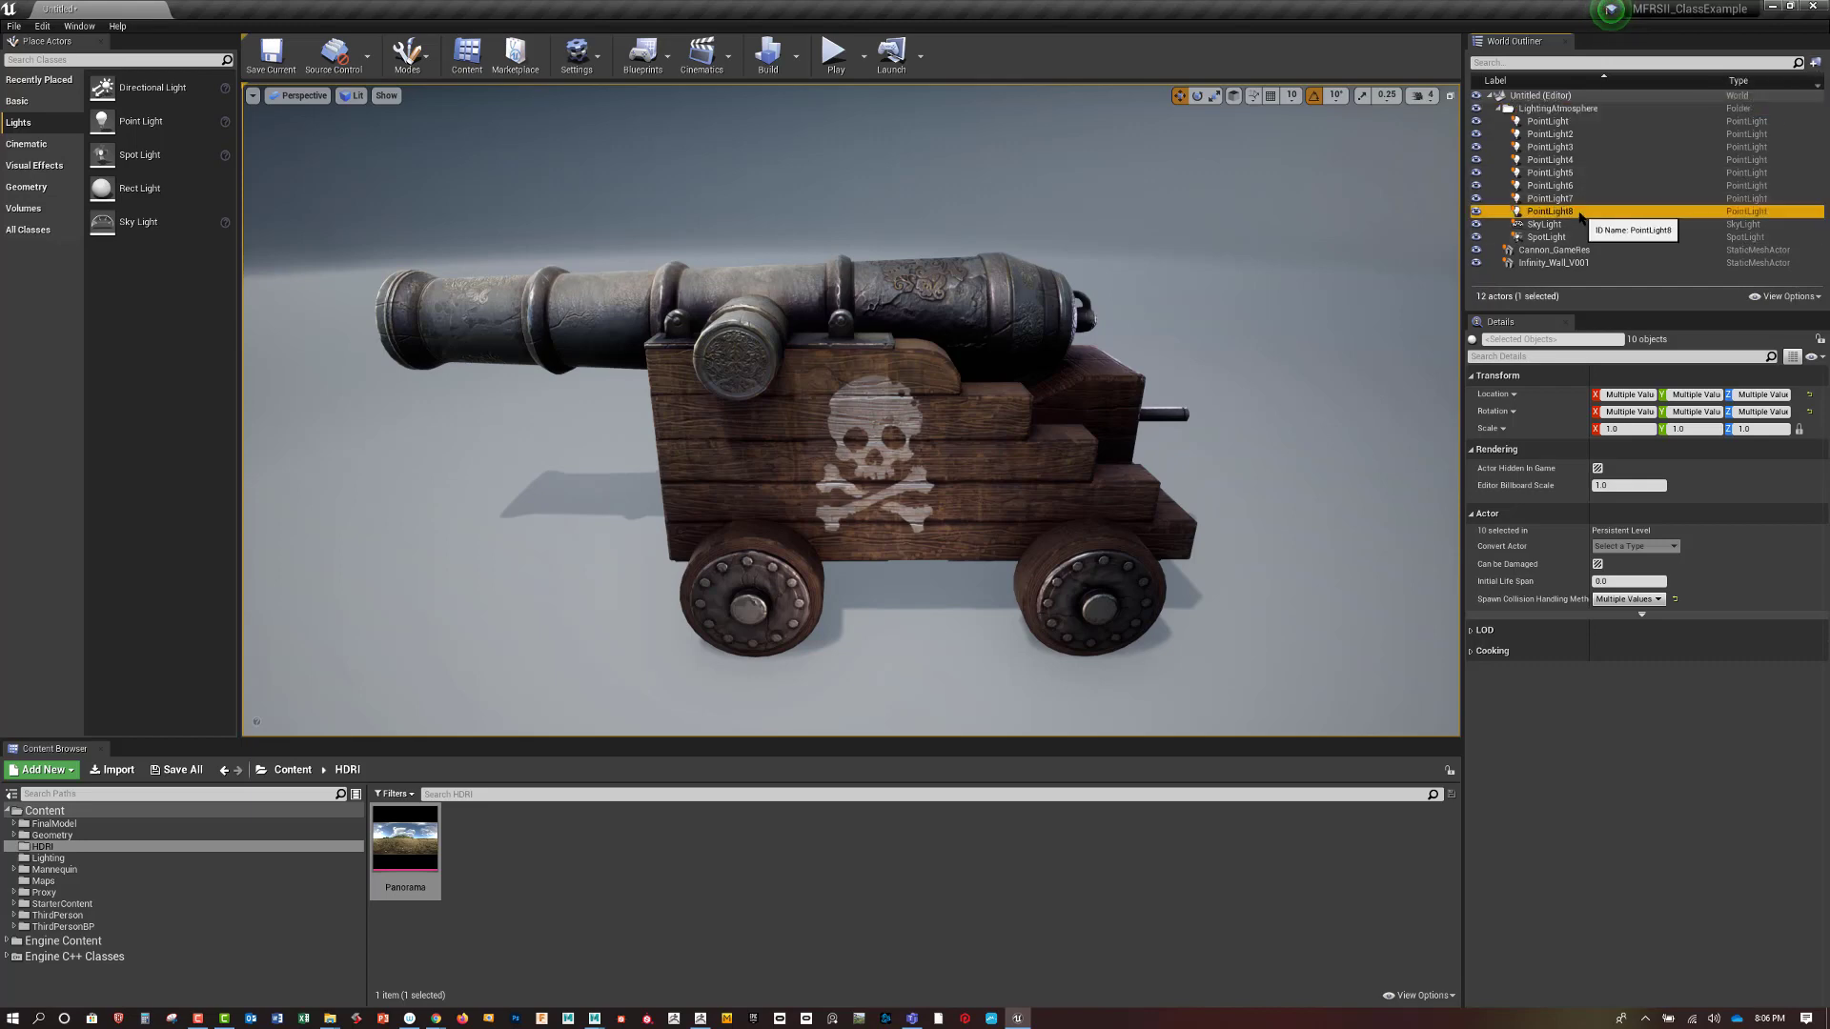
shift+click(1559, 124)
click(1815, 63)
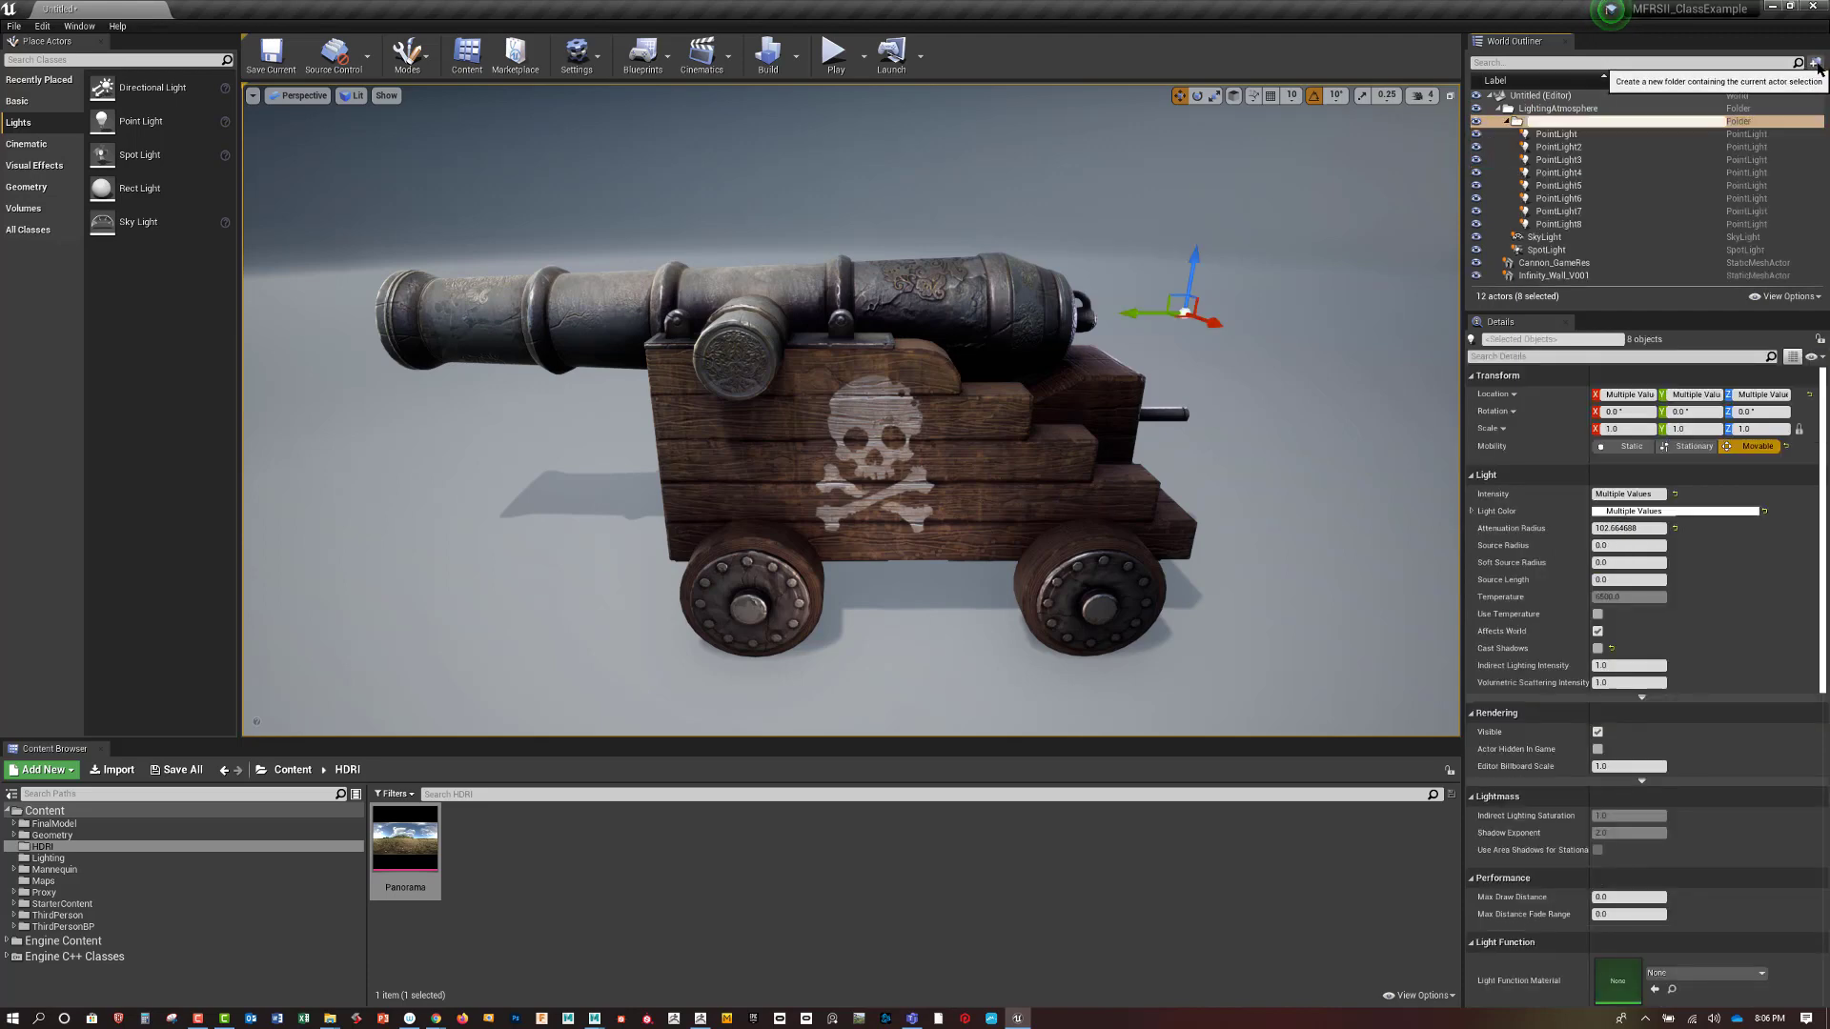
text(PointL)
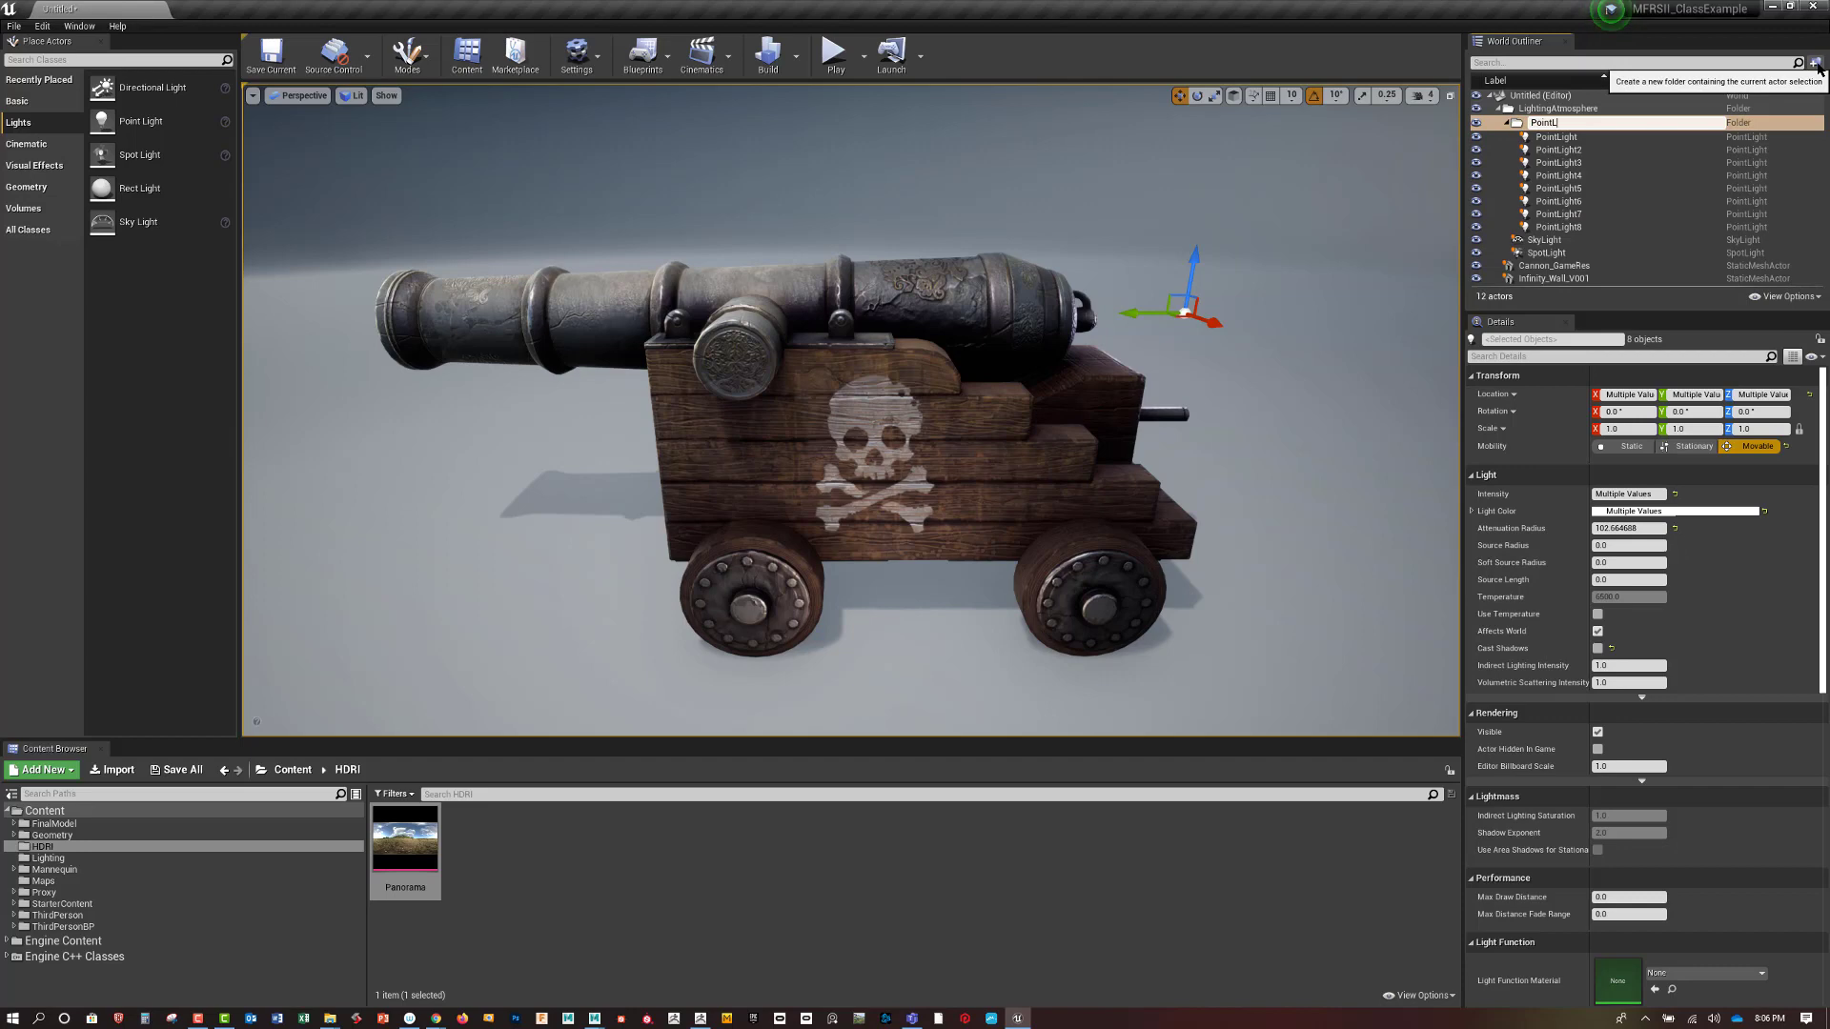
text(iih)
key(BackSpace)
text(ghts)
key(Return)
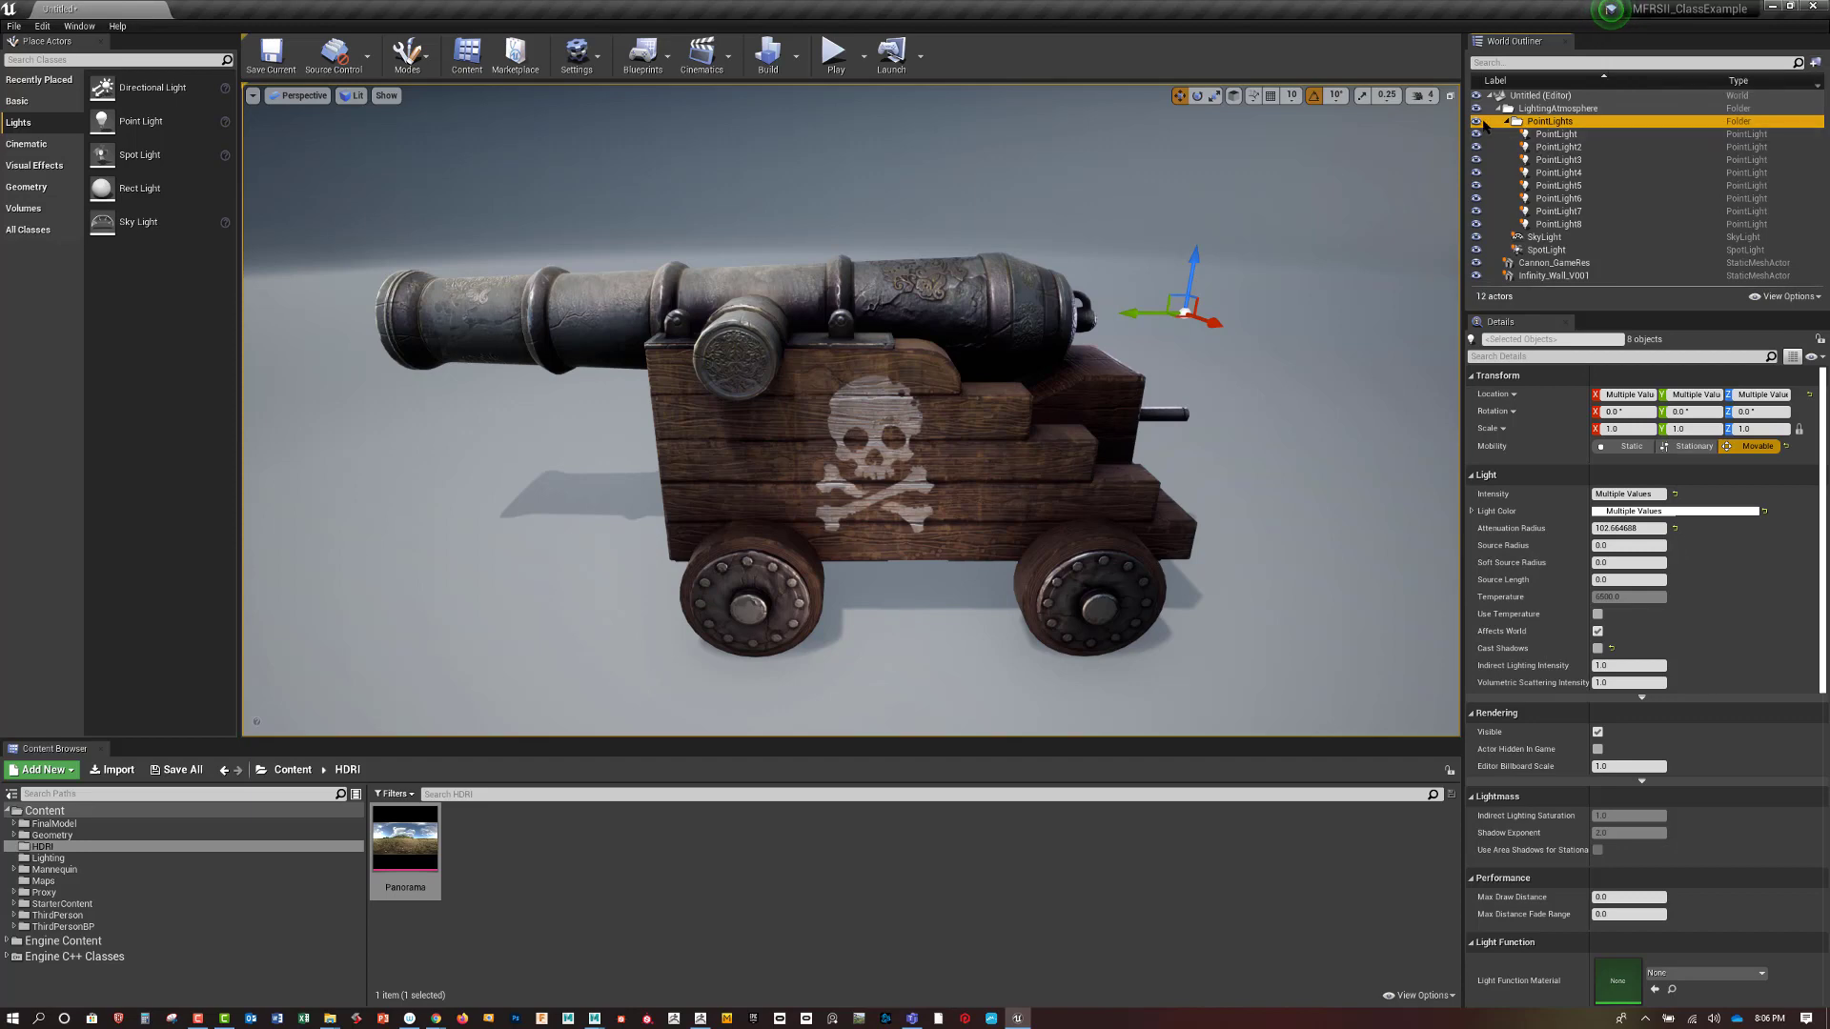
Toggle the PointLights folder's visibility off and on to compare the cannon's lighting, and collapse the folder
click(1477, 121)
click(1476, 121)
click(1476, 121)
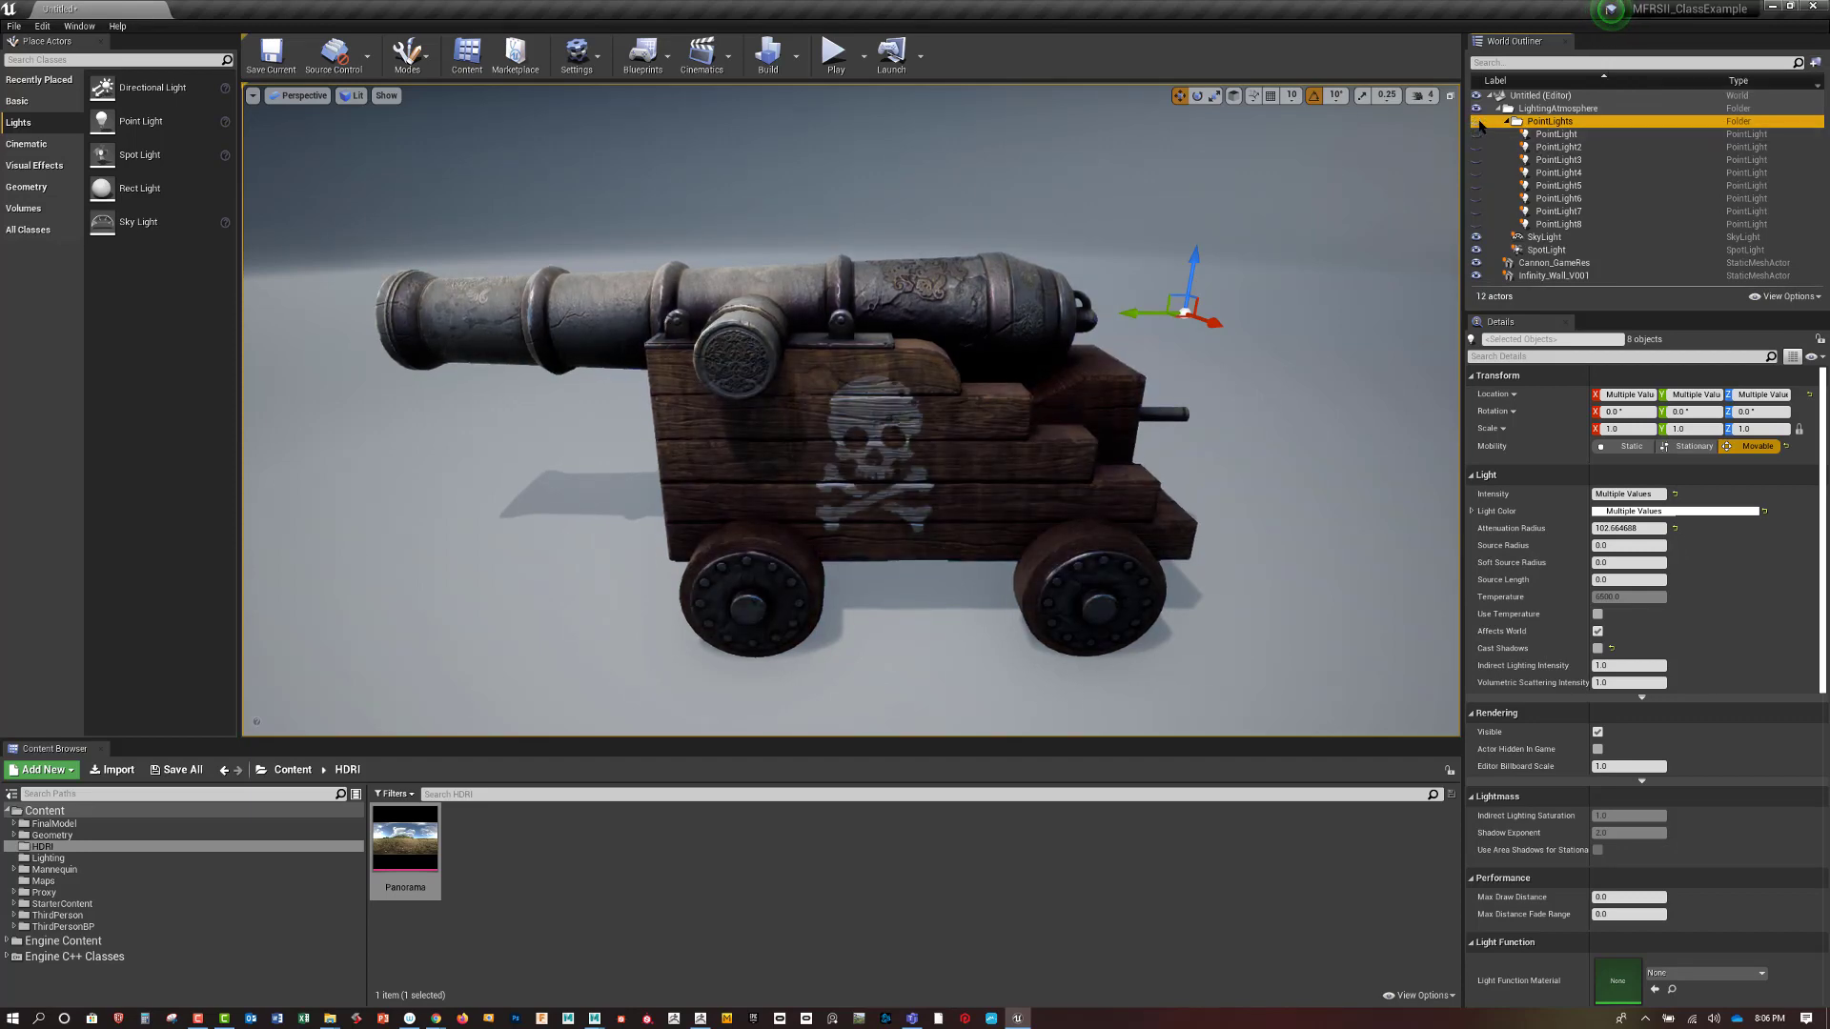
click(1476, 121)
click(1477, 121)
click(1477, 121)
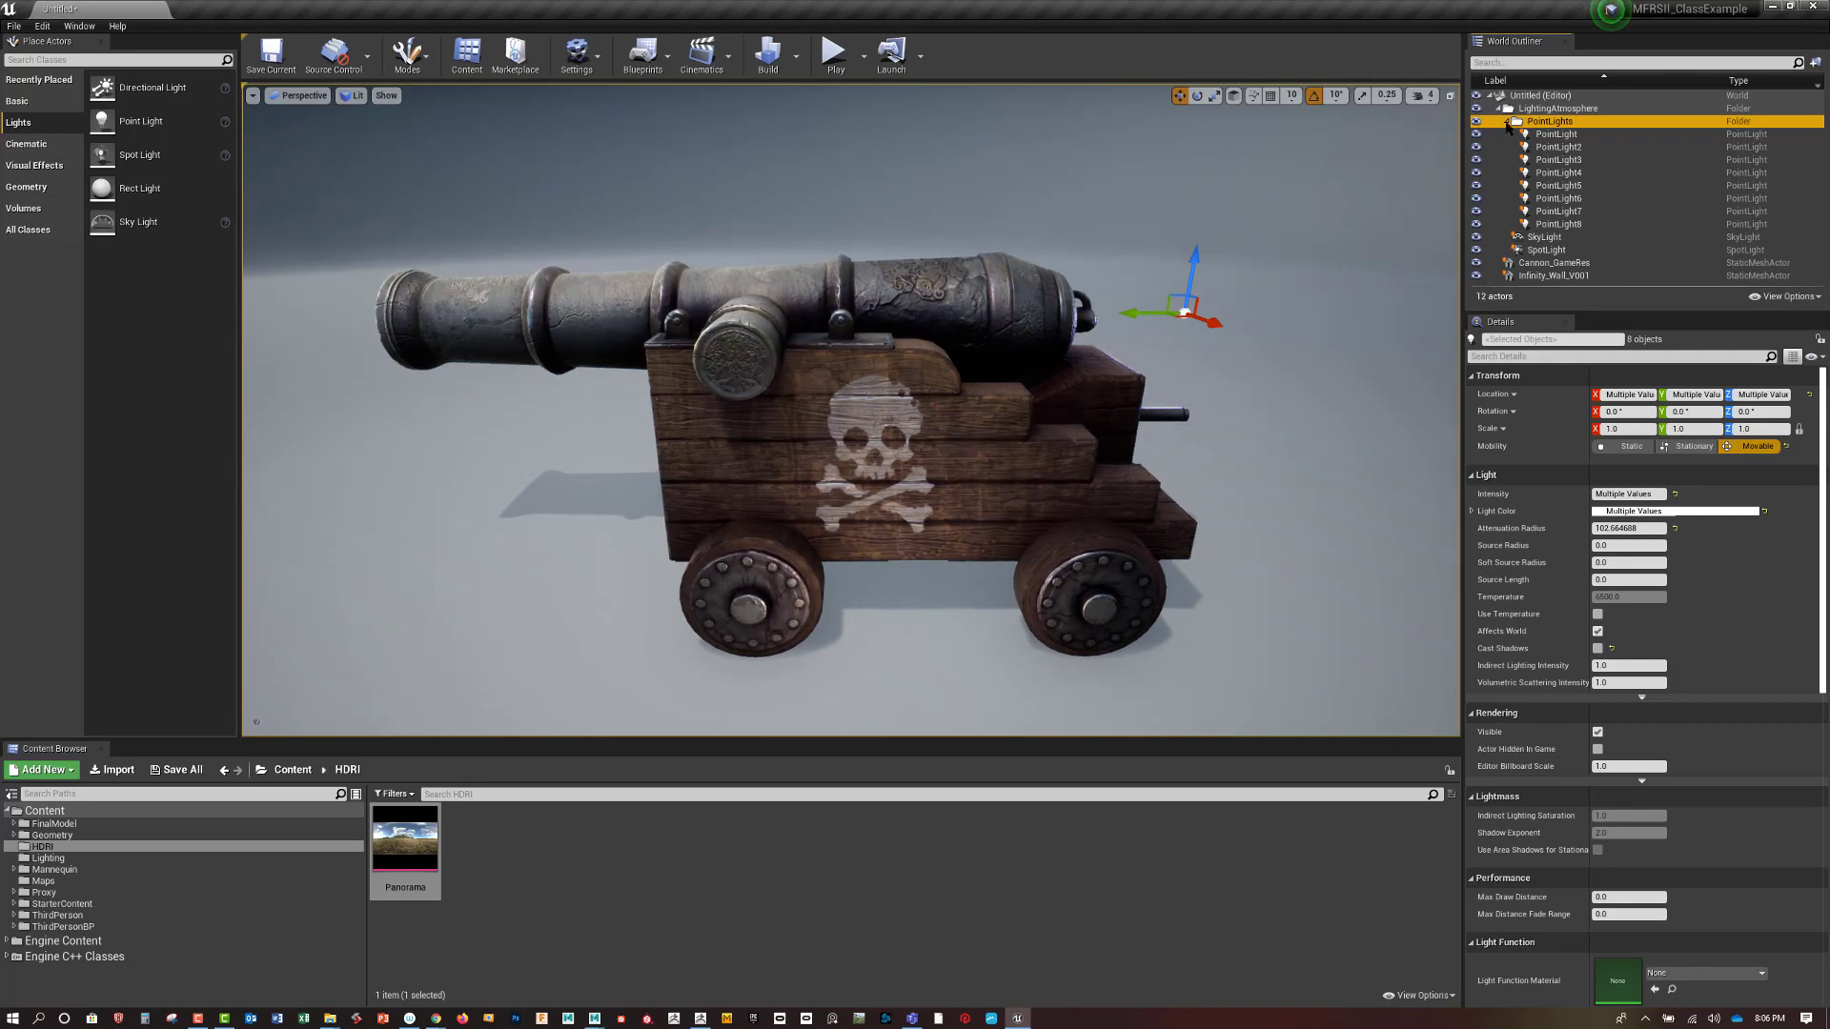
click(1507, 122)
Hide the SpotLight, the PointLights folder and the SkyLight one by one, and view the cannon from the muzzle side
click(1476, 147)
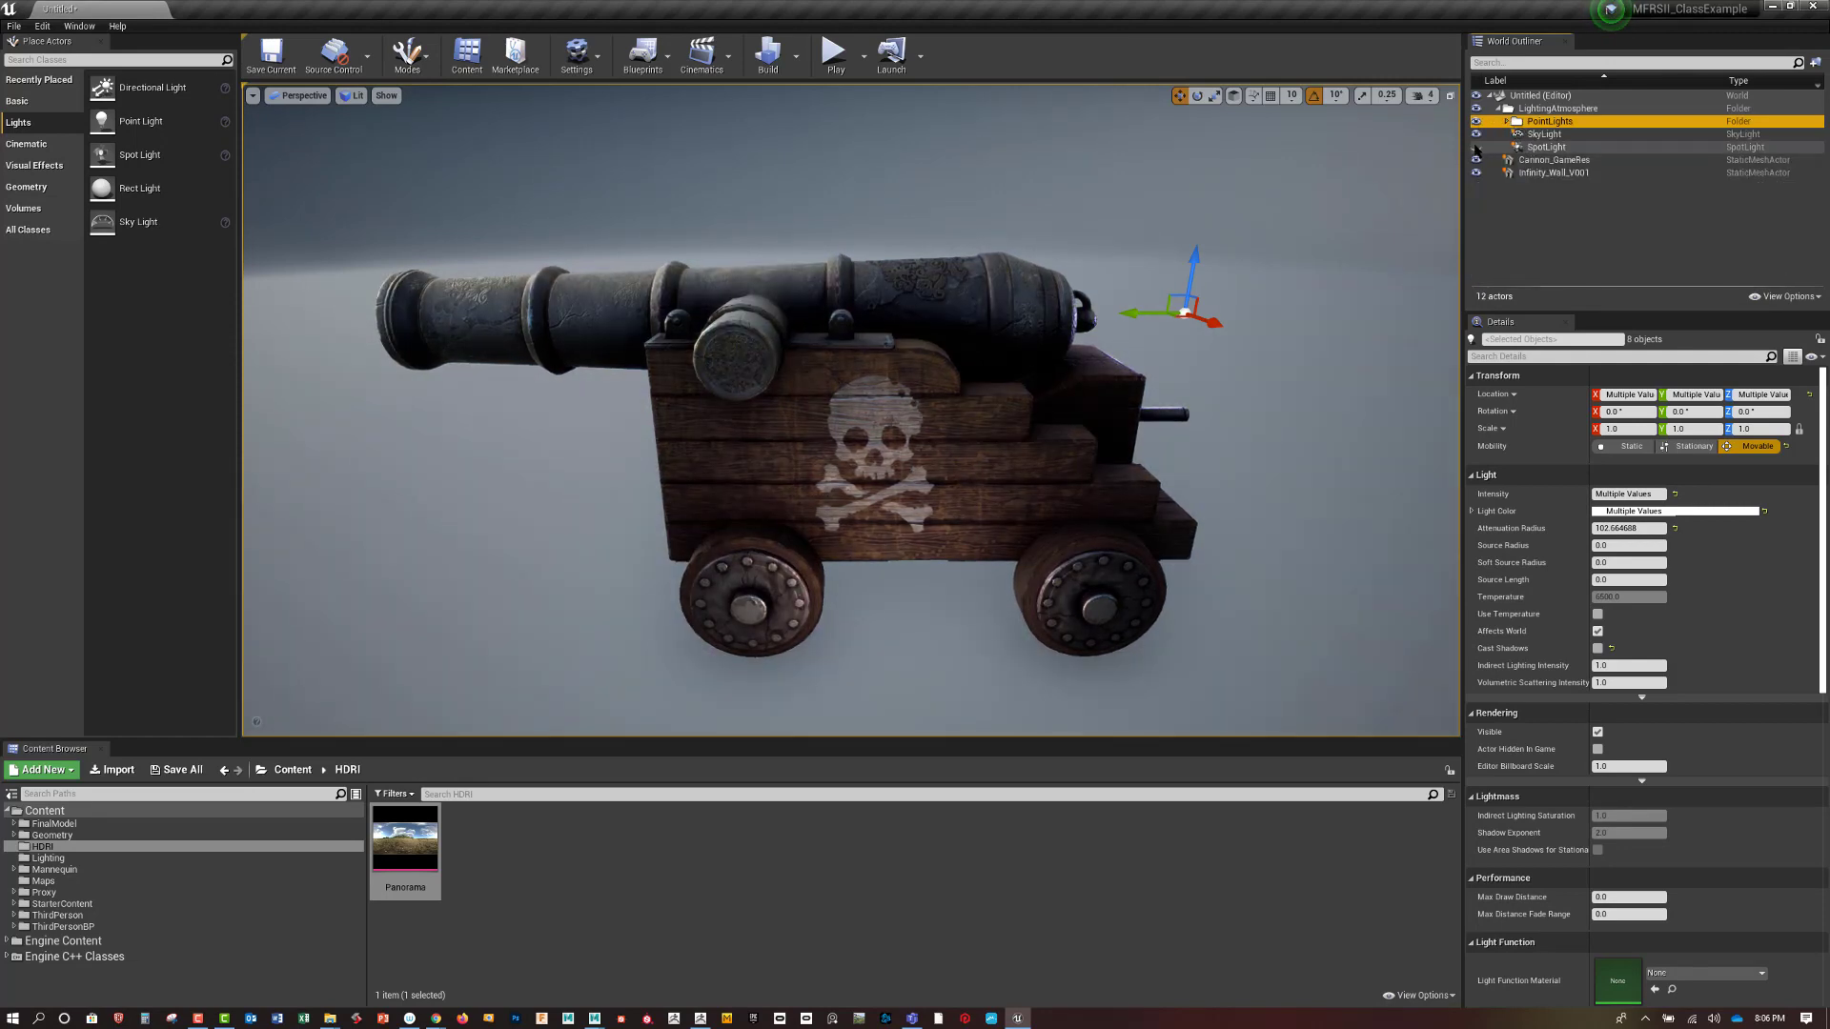
click(1477, 122)
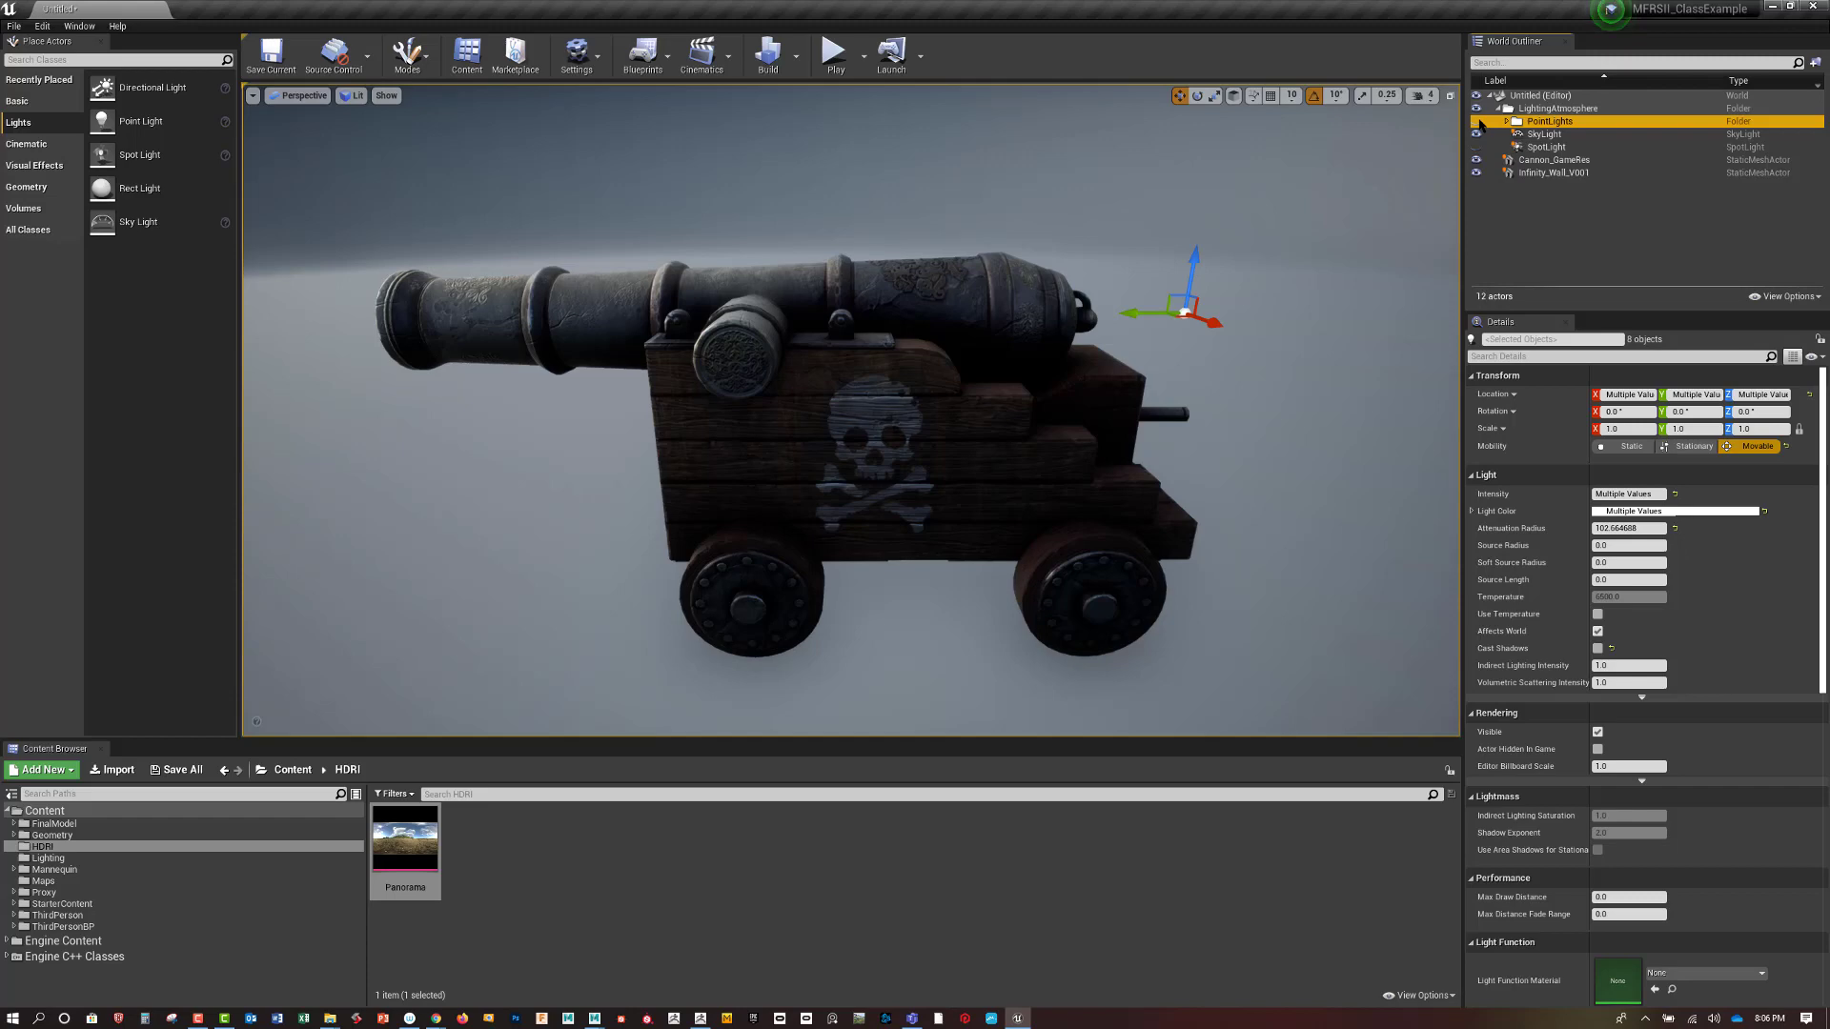
click(1476, 134)
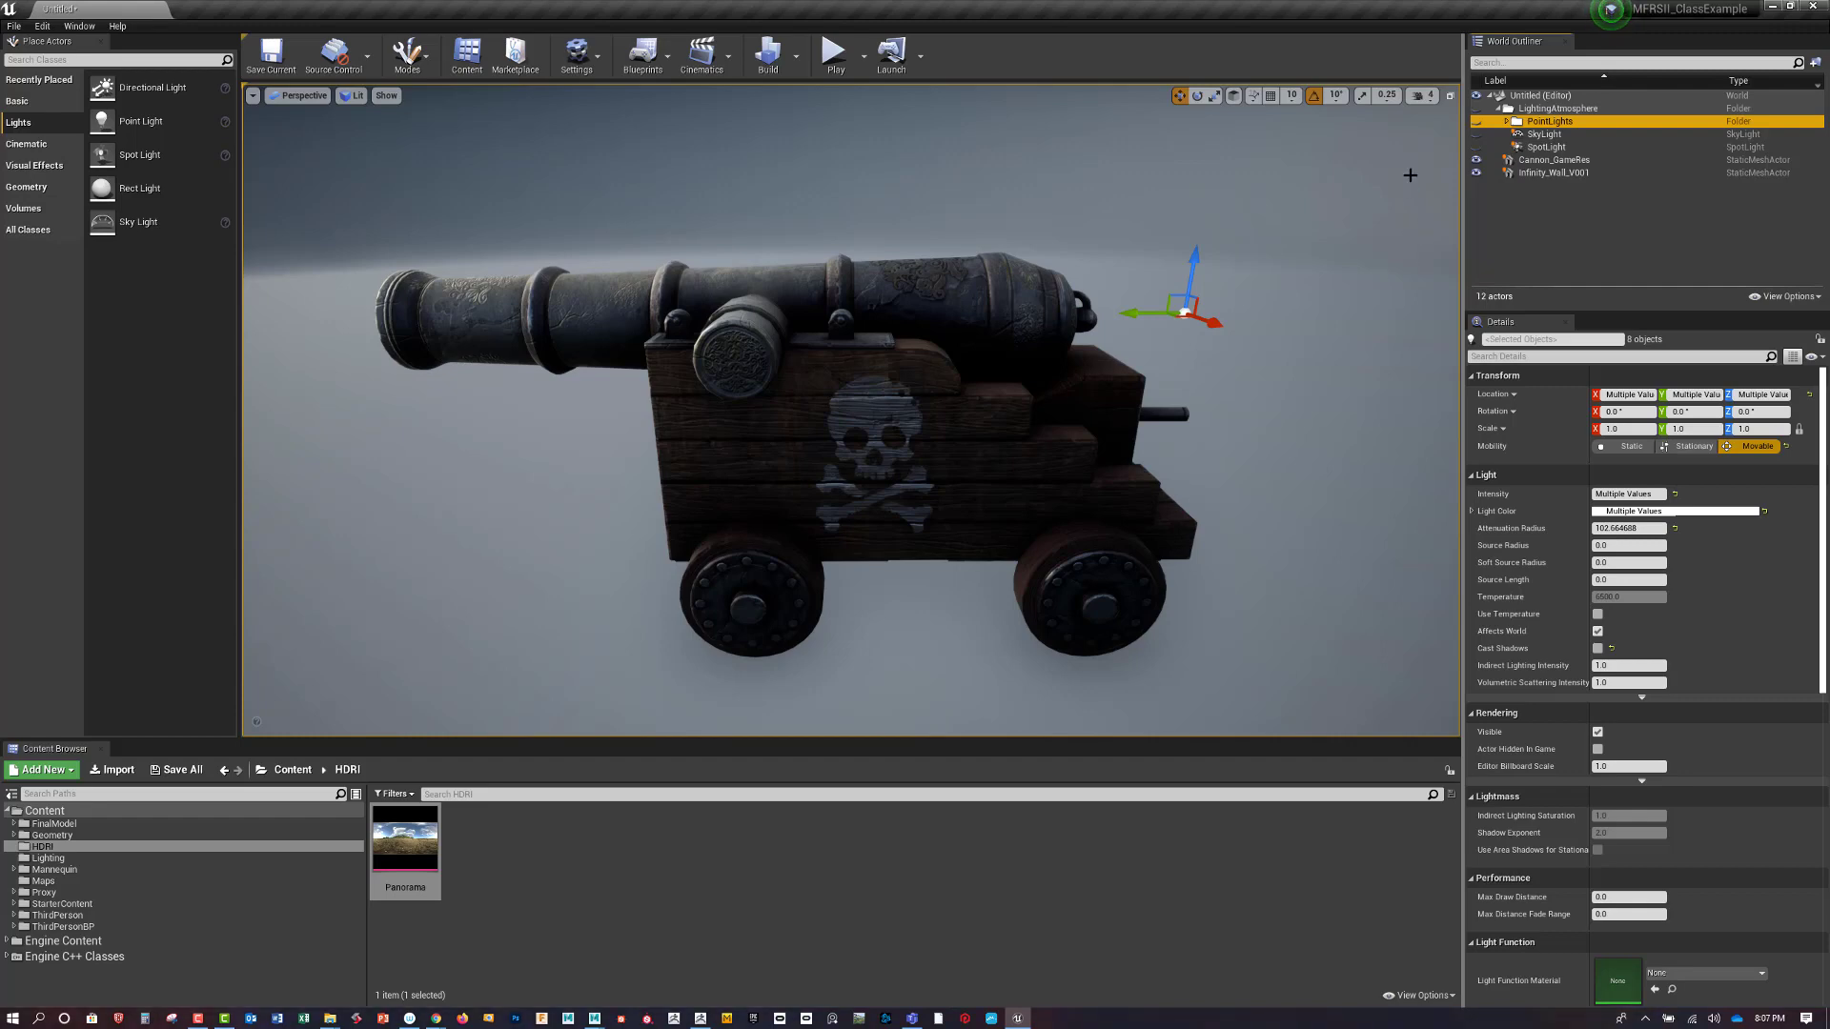
right_drag(1300, 385, 1245, 318)
key(a)
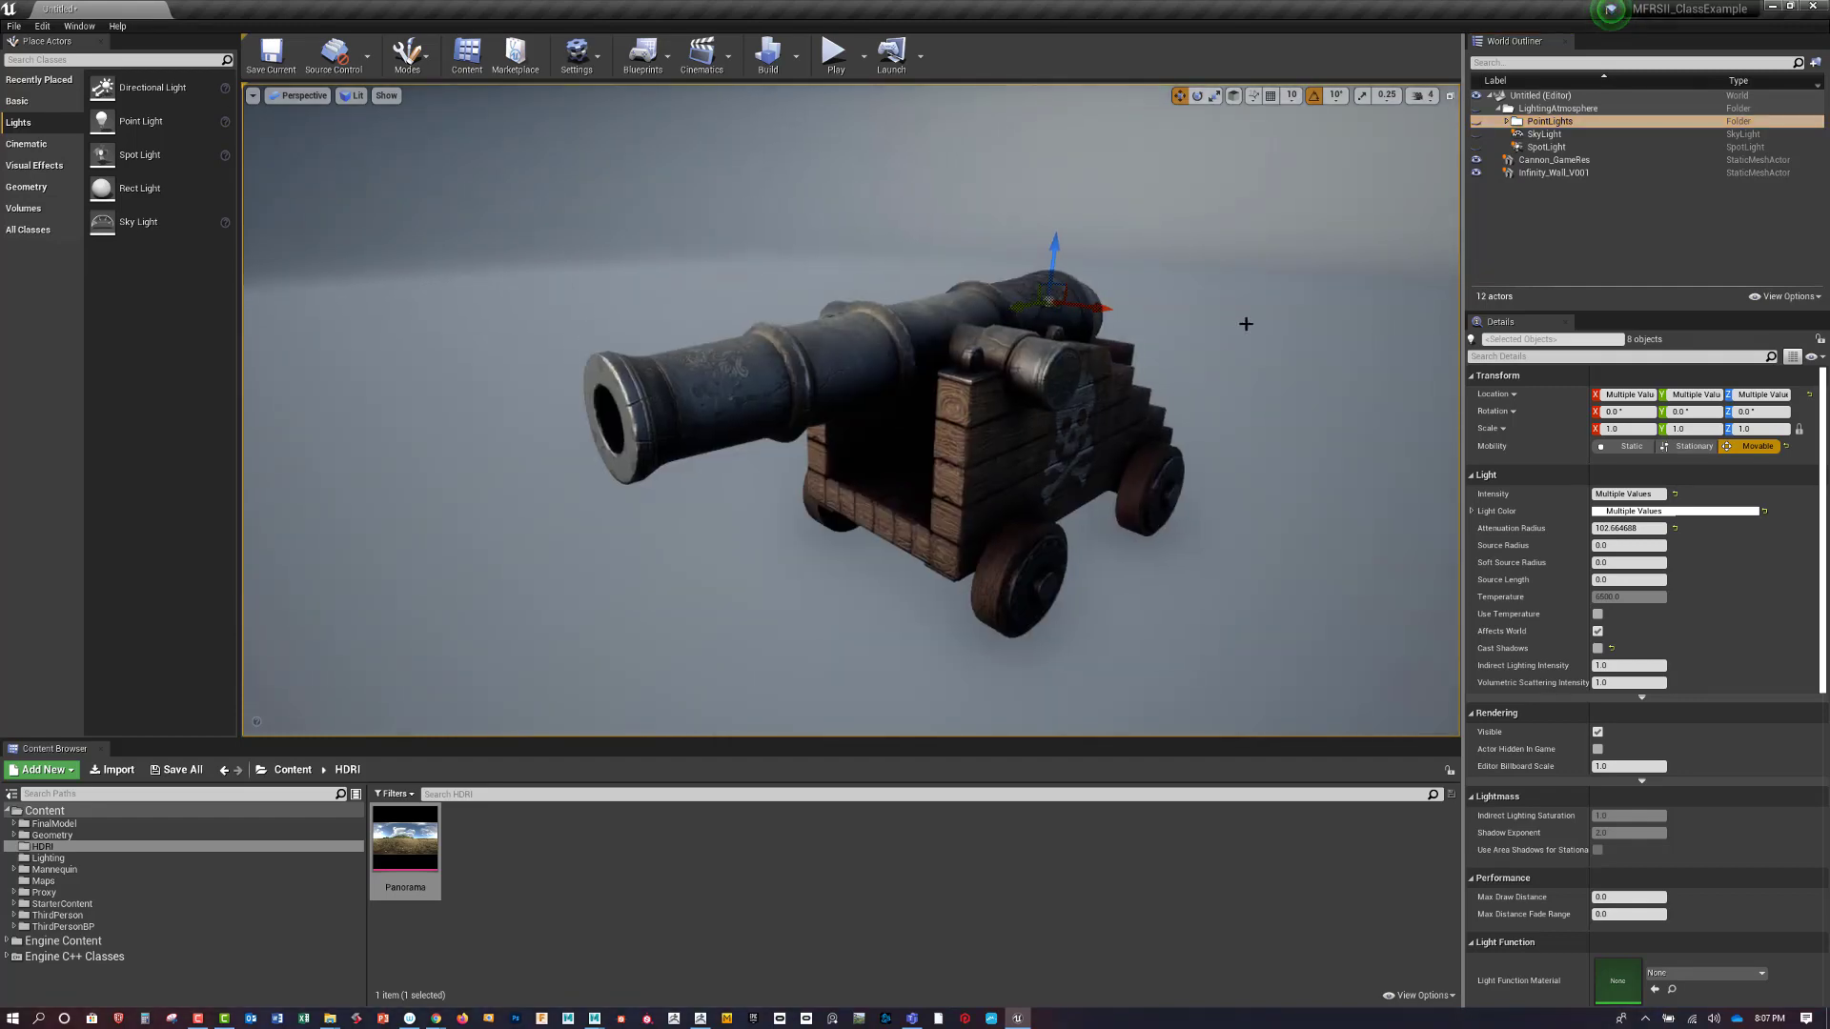
Show the SkyLight, SpotLight and PointLights folder in turn to compare their contributions, and hide them again
click(1475, 147)
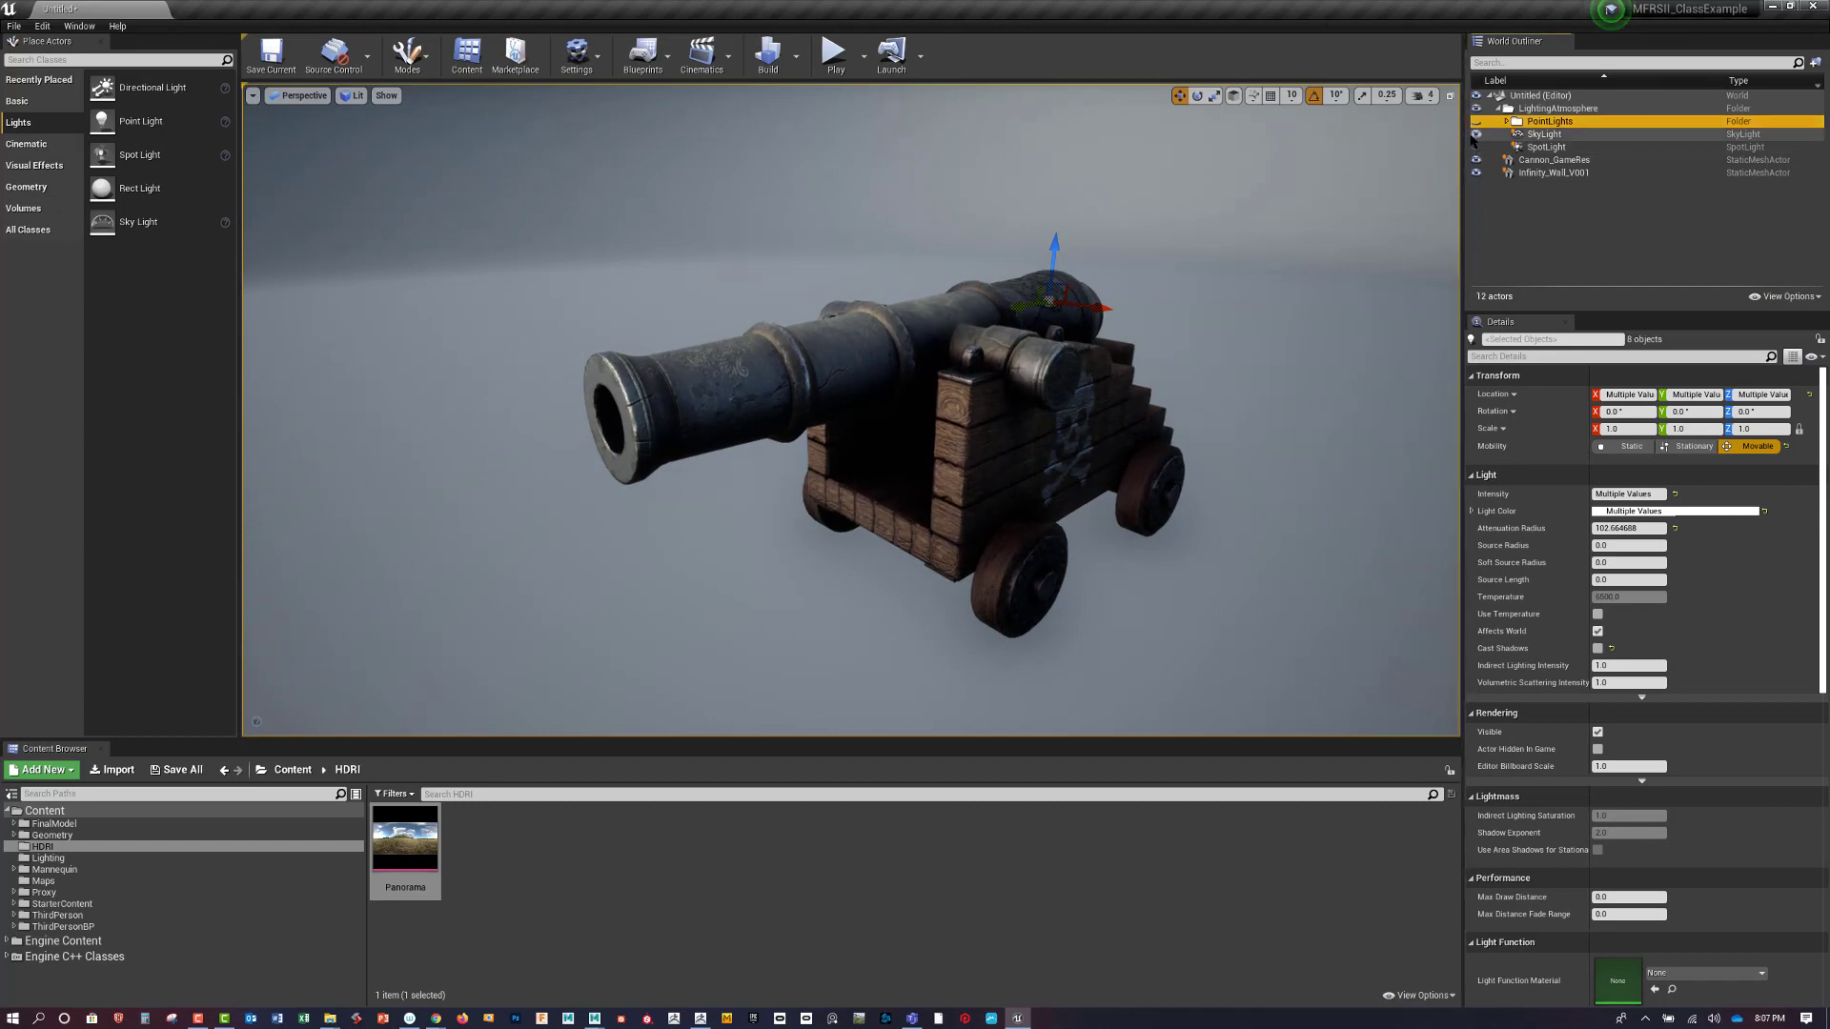
click(1475, 148)
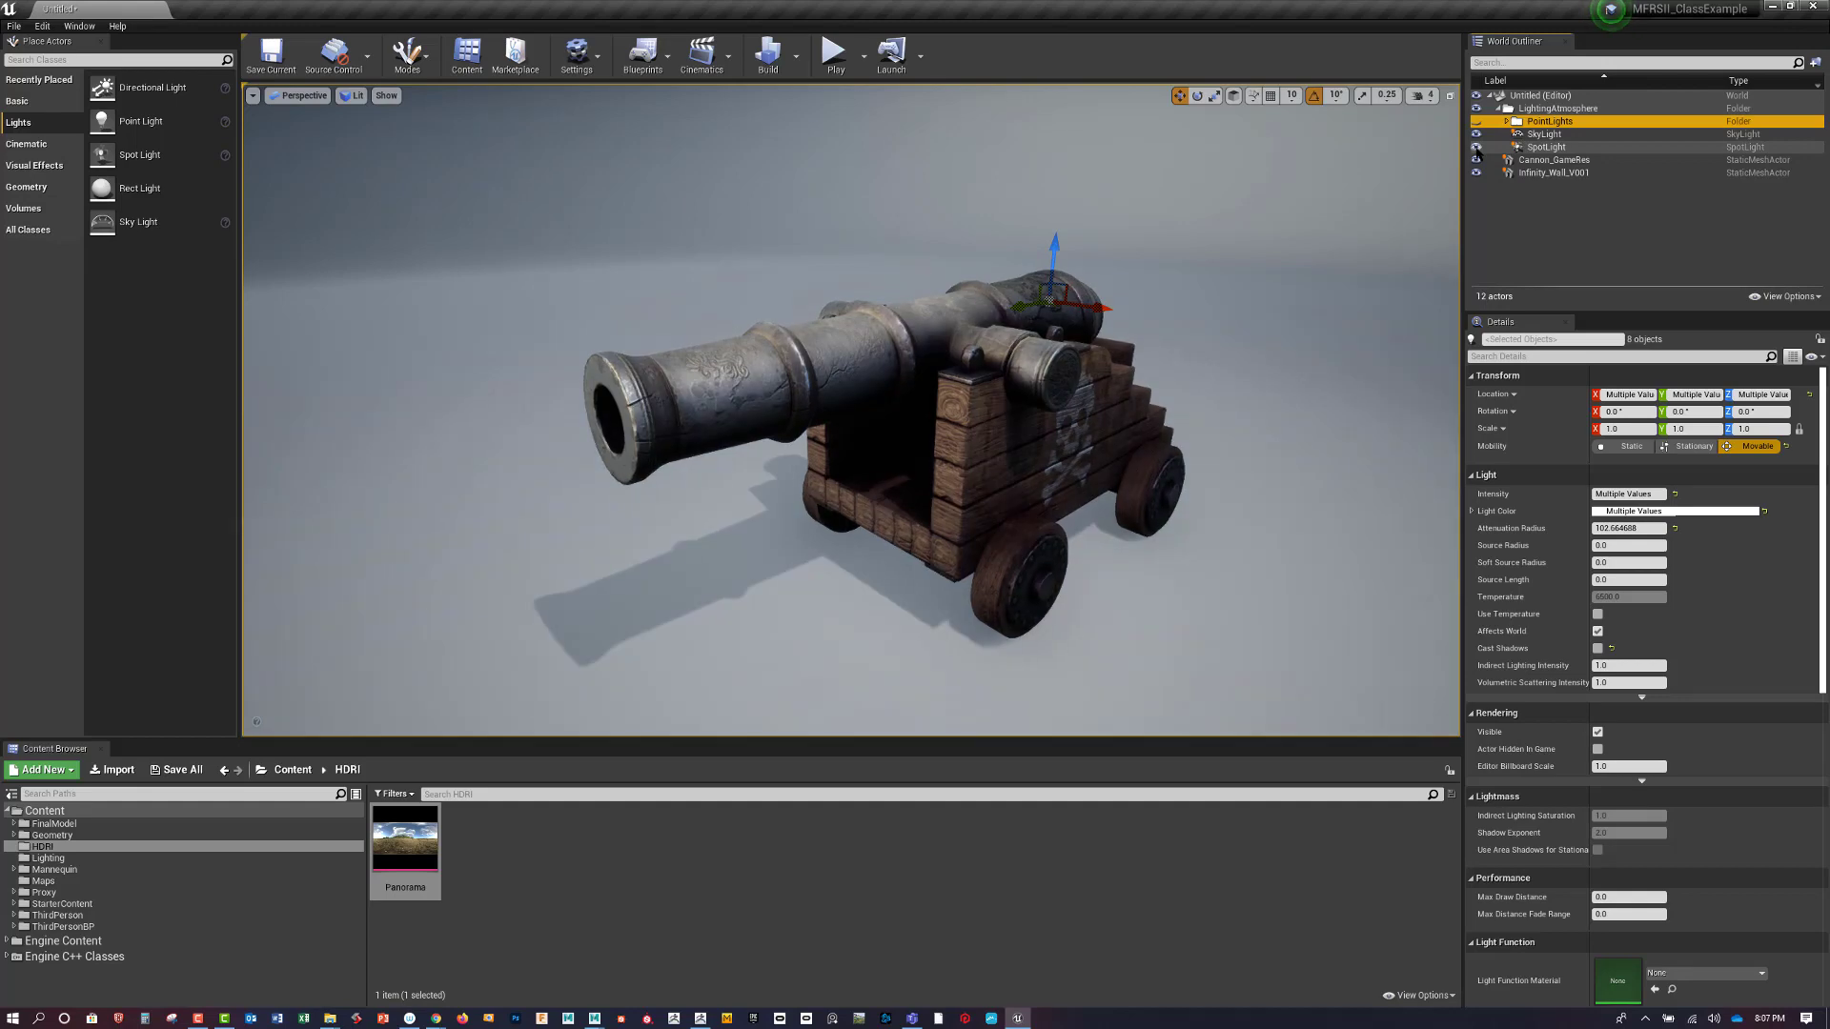
click(1475, 148)
click(1475, 148)
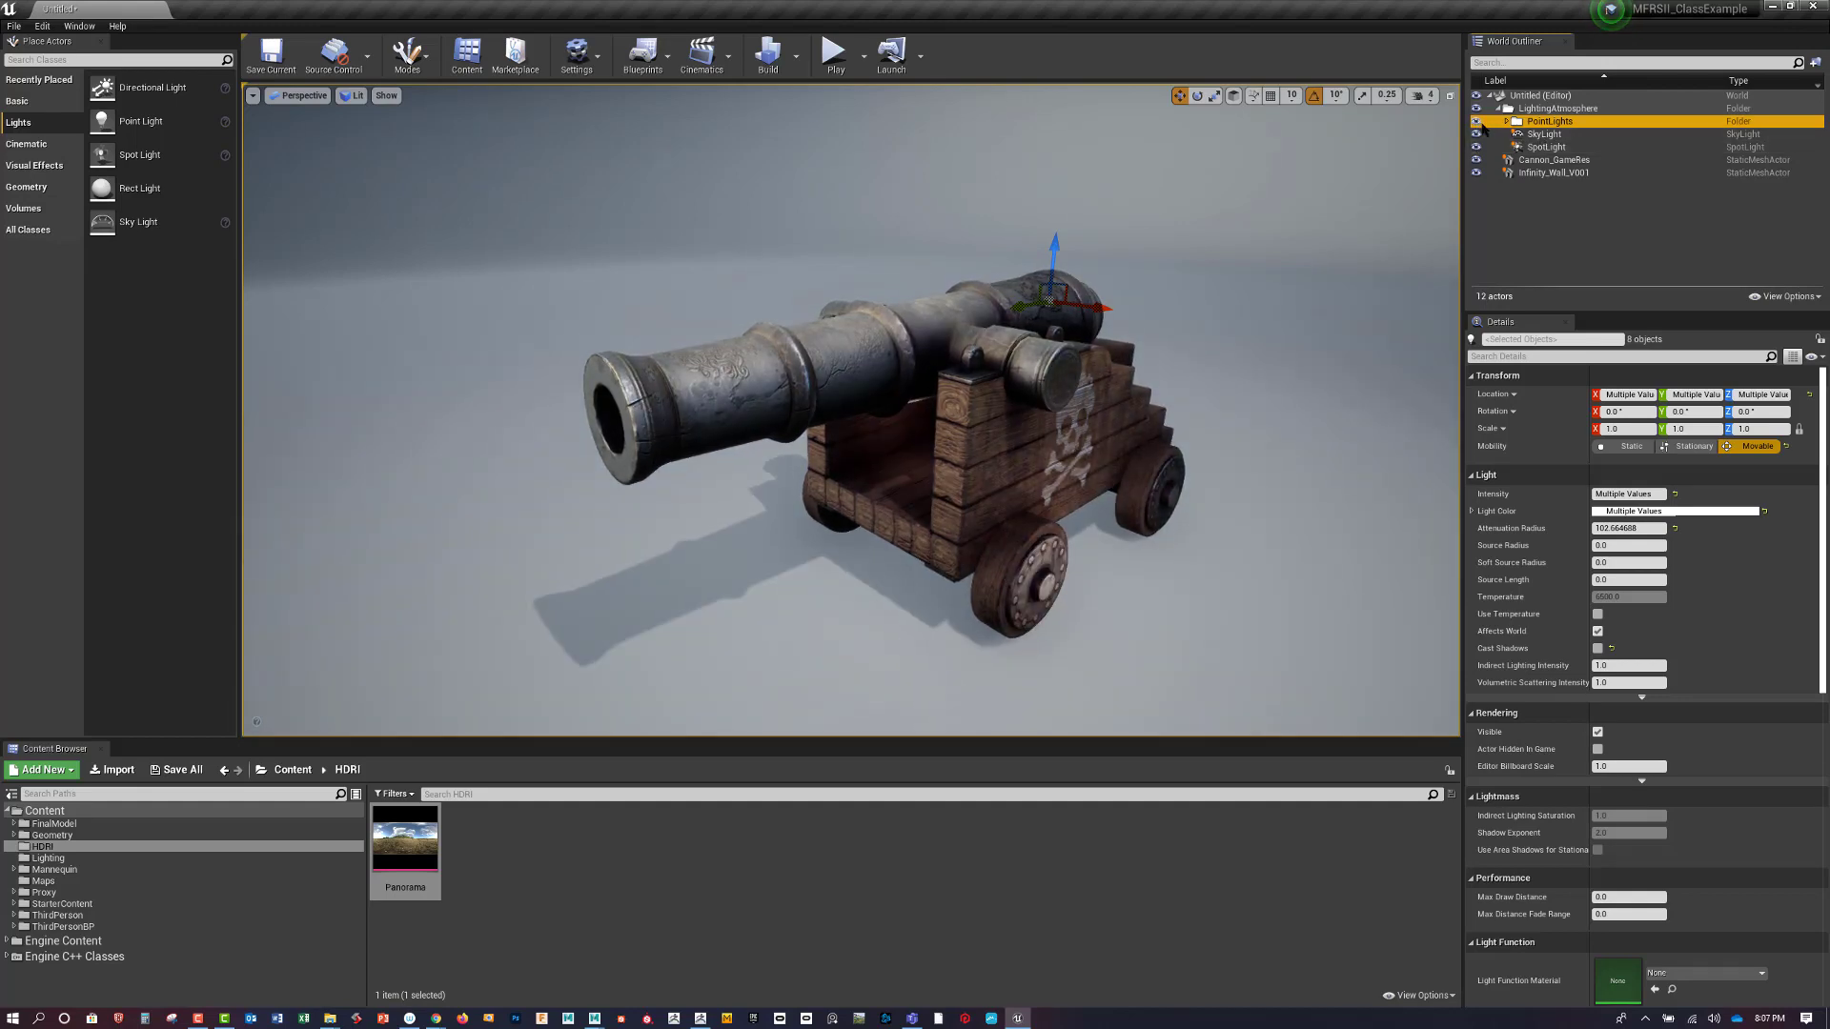
click(1476, 148)
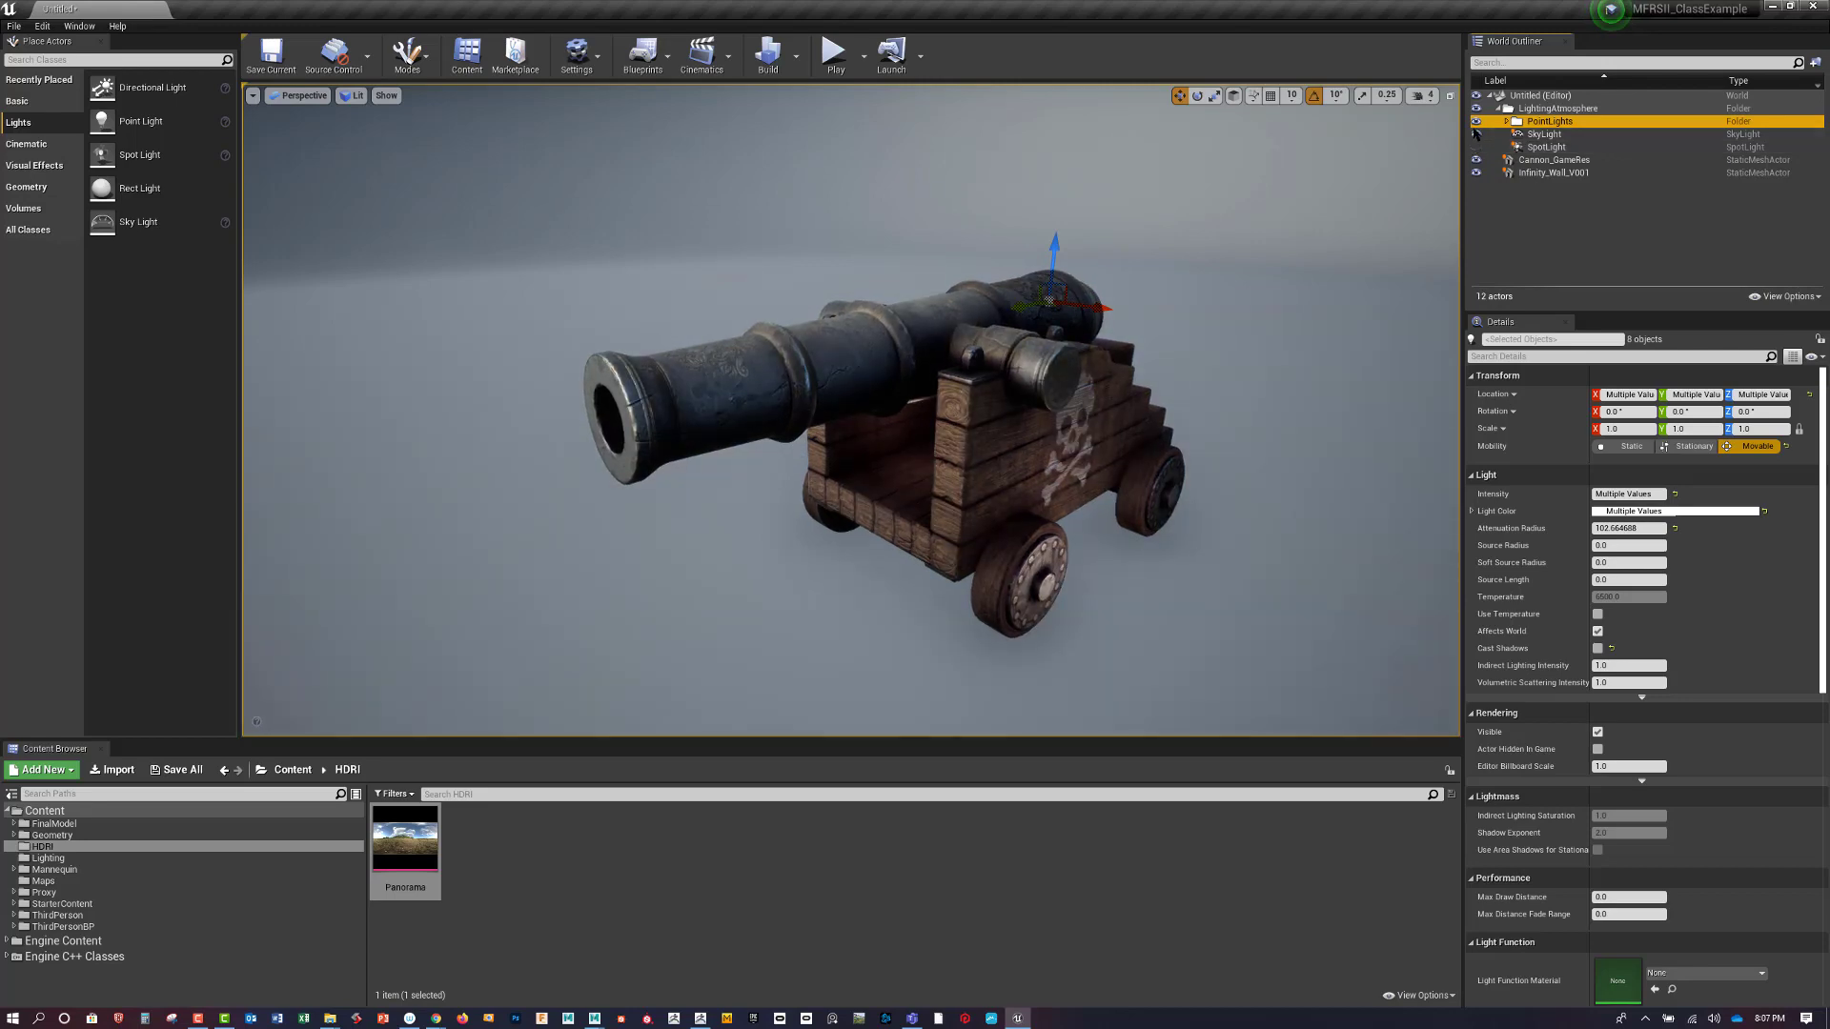
click(1475, 134)
Filter the SkyLight's properties by "vis" and switch its Visible option off and back on
click(1541, 135)
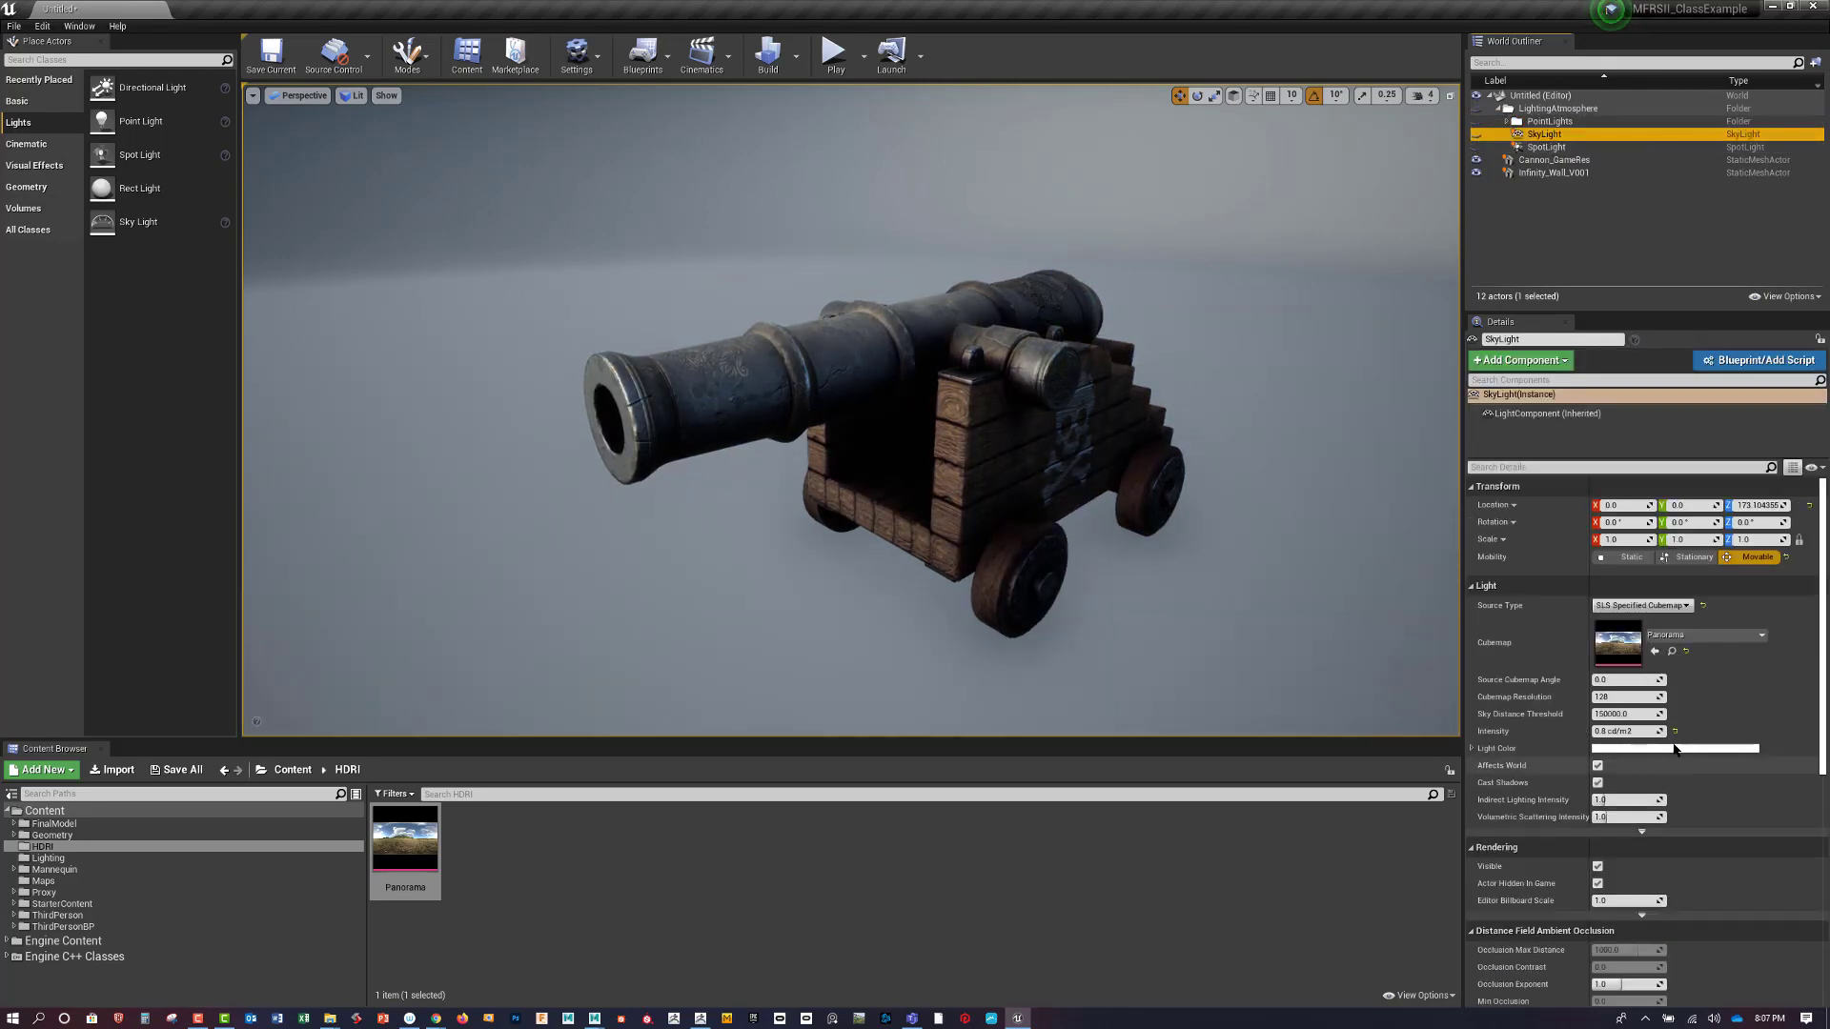
click(1547, 467)
text(vis)
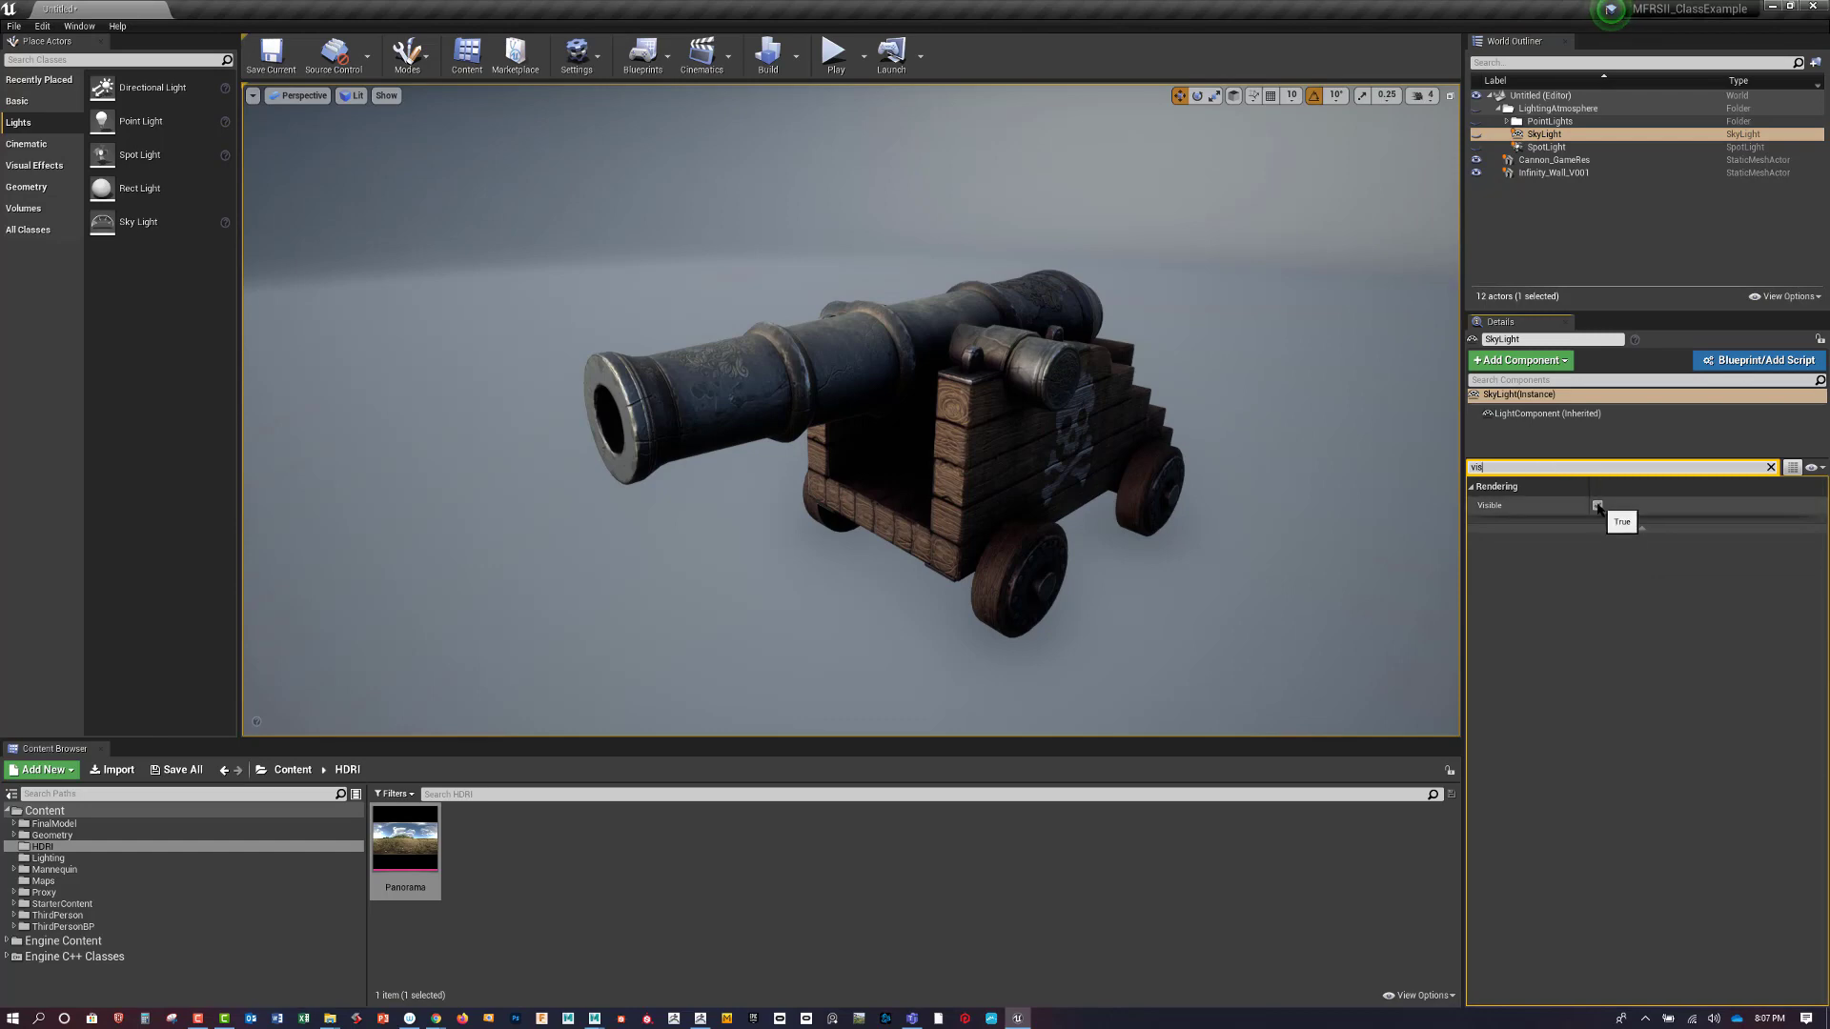
click(1597, 506)
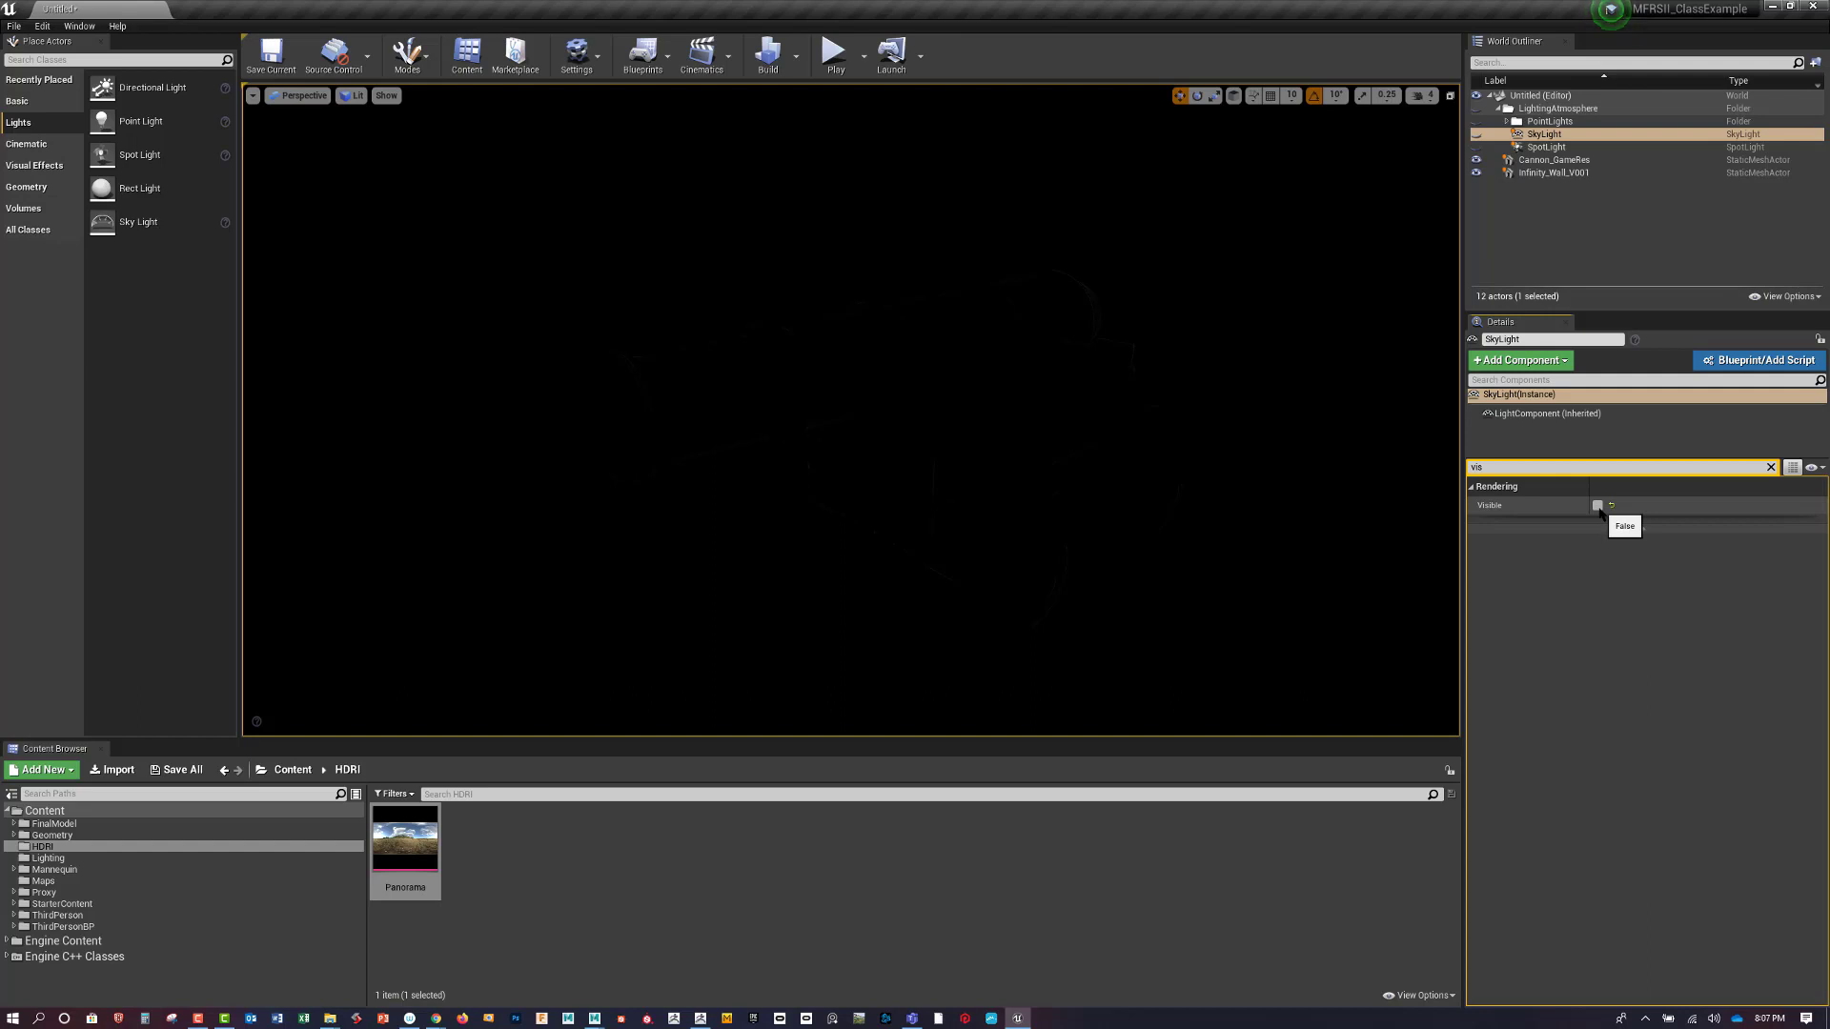
click(1598, 506)
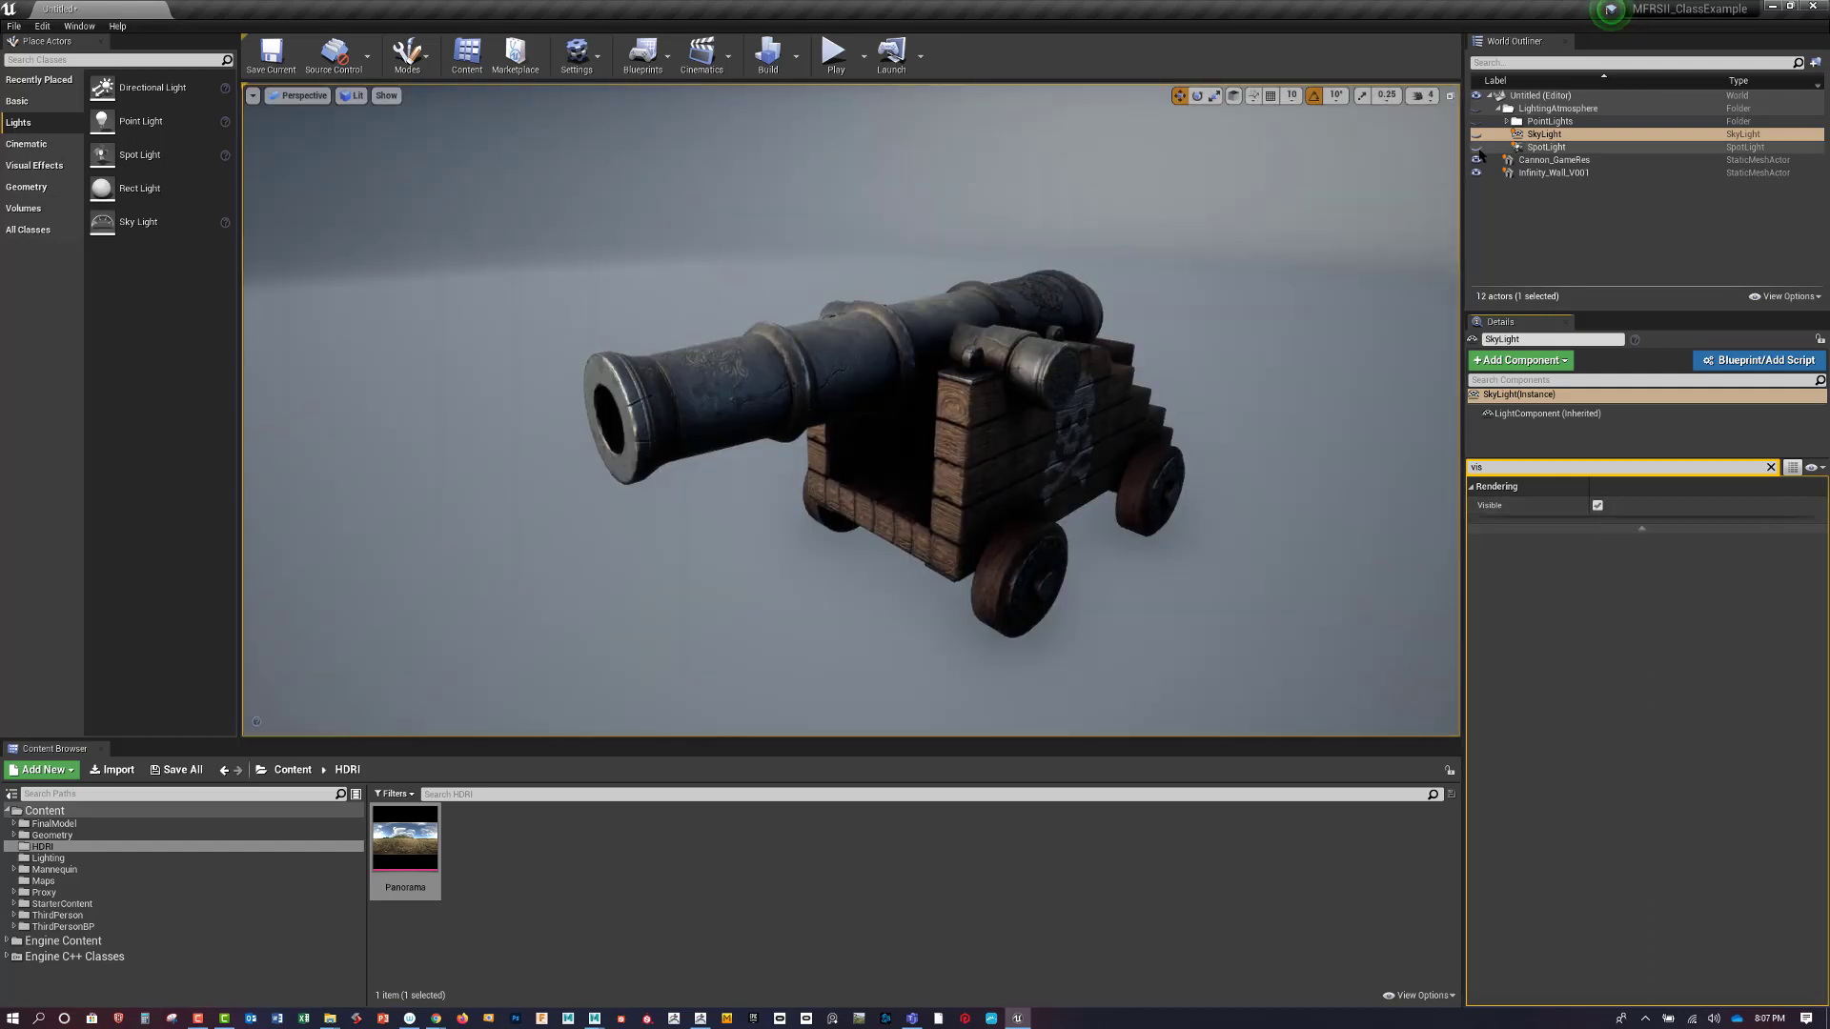
Unhide the SpotLight, the SkyLight and the PointLights folder, and view the fully lit cannon
click(1477, 148)
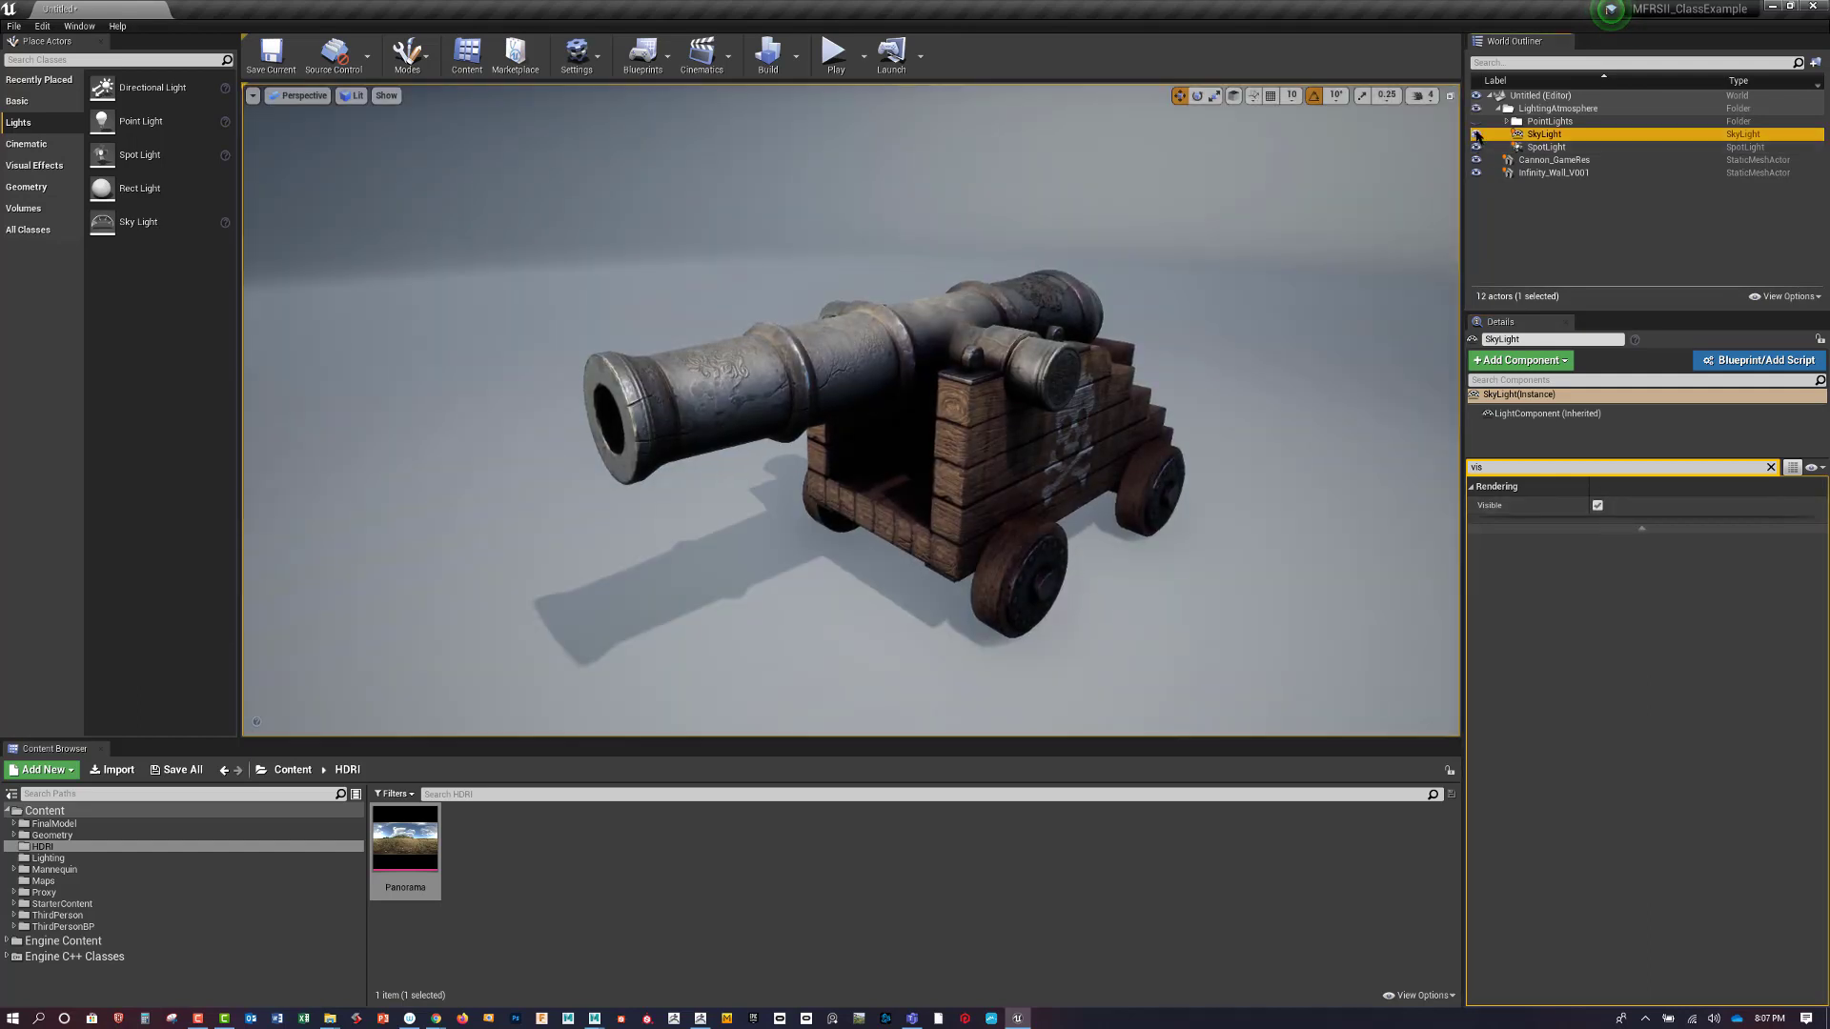
click(1476, 121)
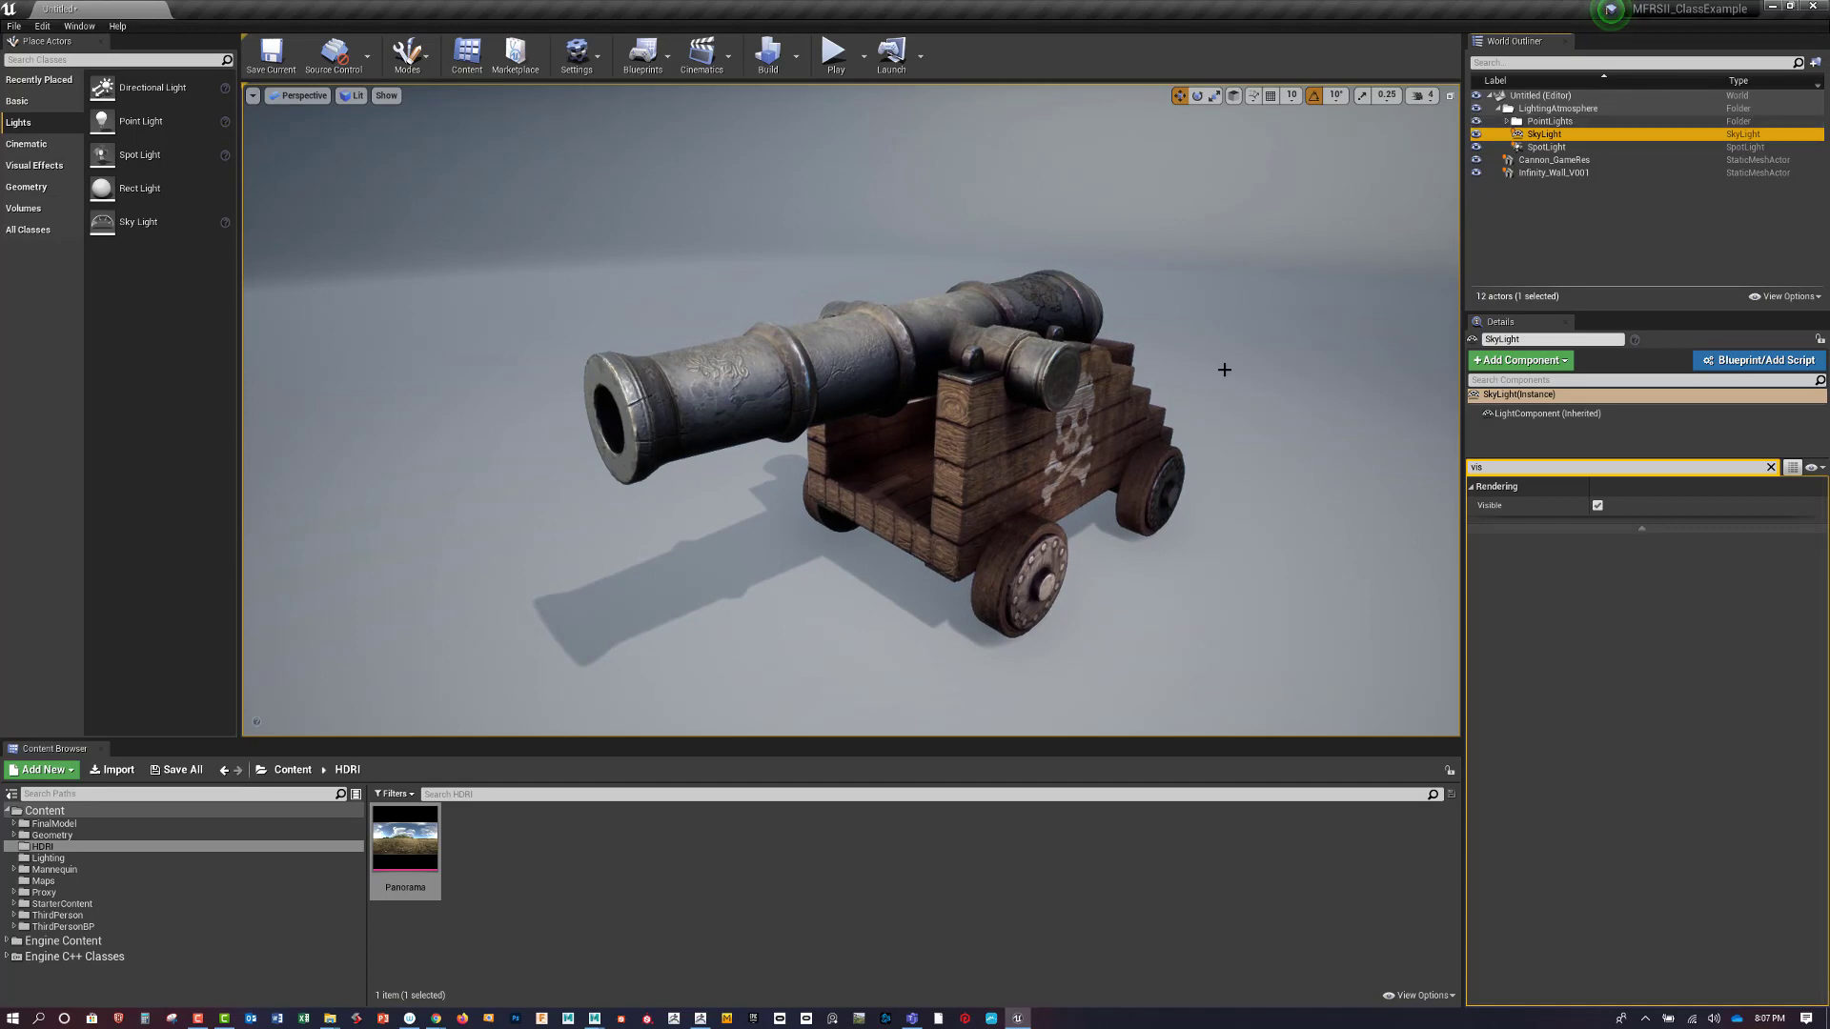
right_drag(1229, 412, 1072, 358)
key(d)
mouse_move(1293, 470)
right_down()
mouse_move(1307, 533)
mouse_move(1277, 514)
mouse_move(1293, 469)
right_up()
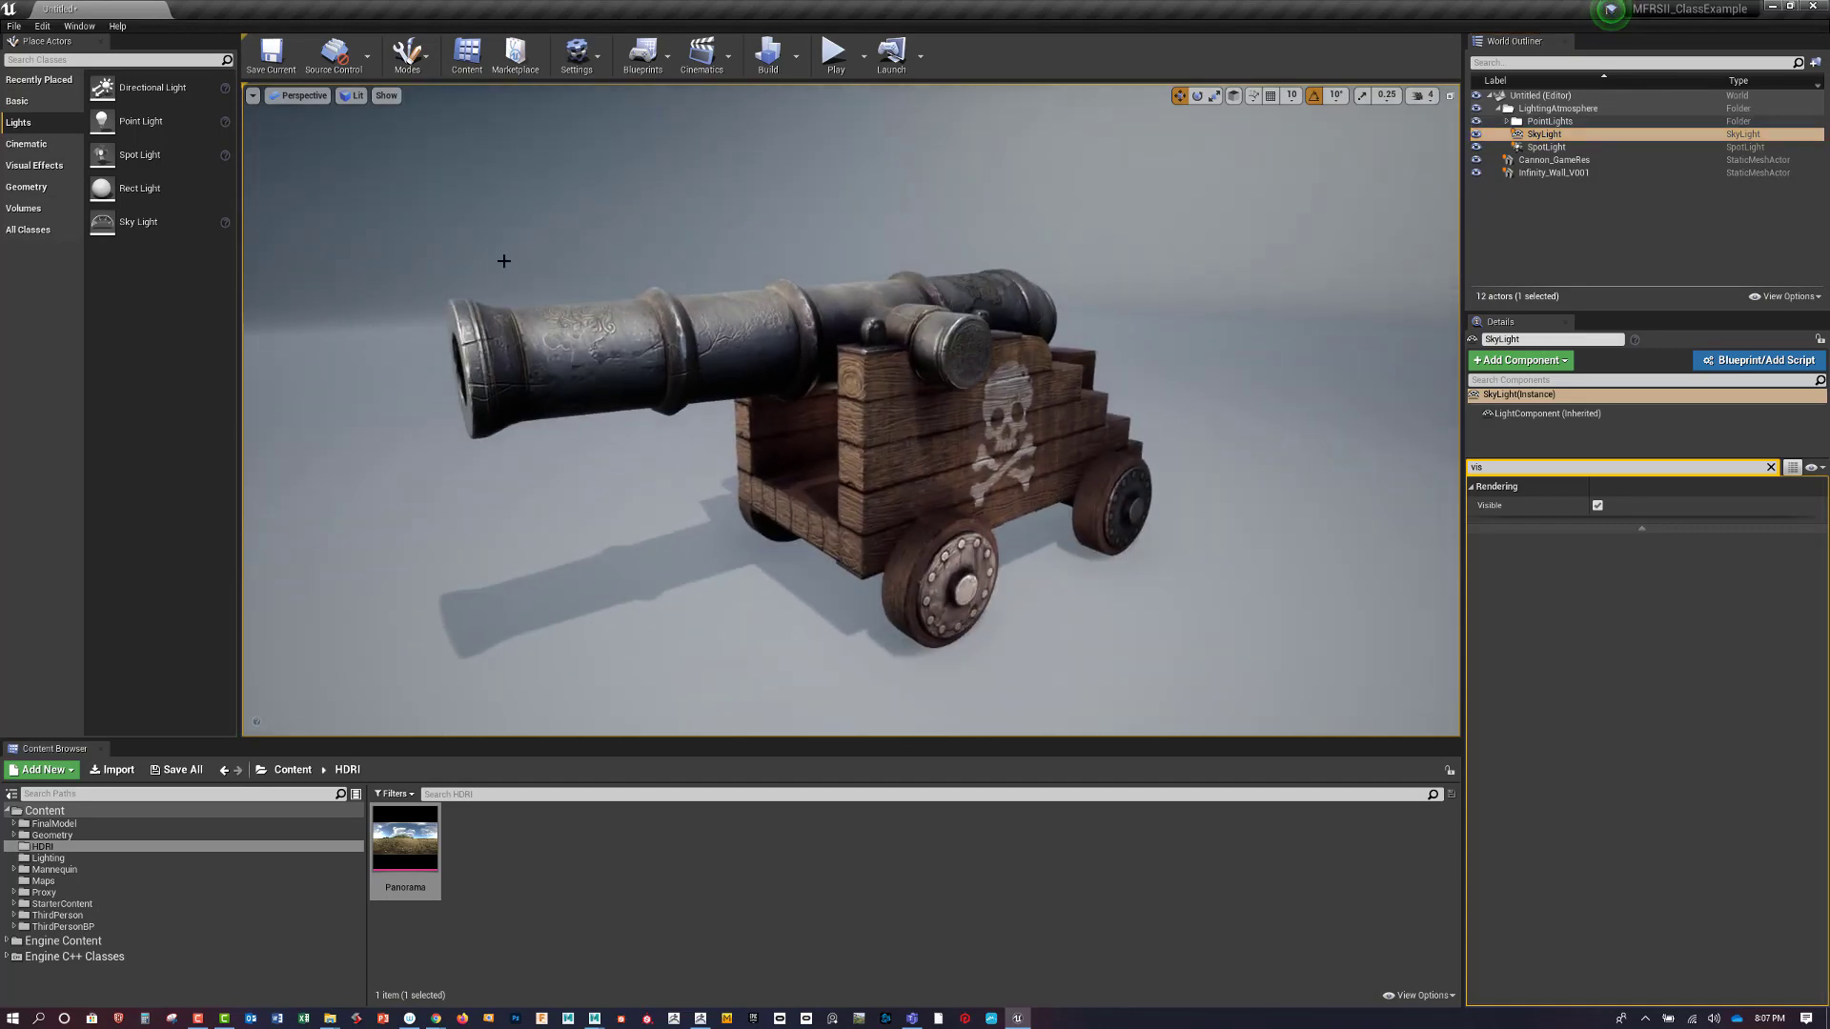
Place a Post Process Volume in the level at the cannon and turn off game view
click(36, 165)
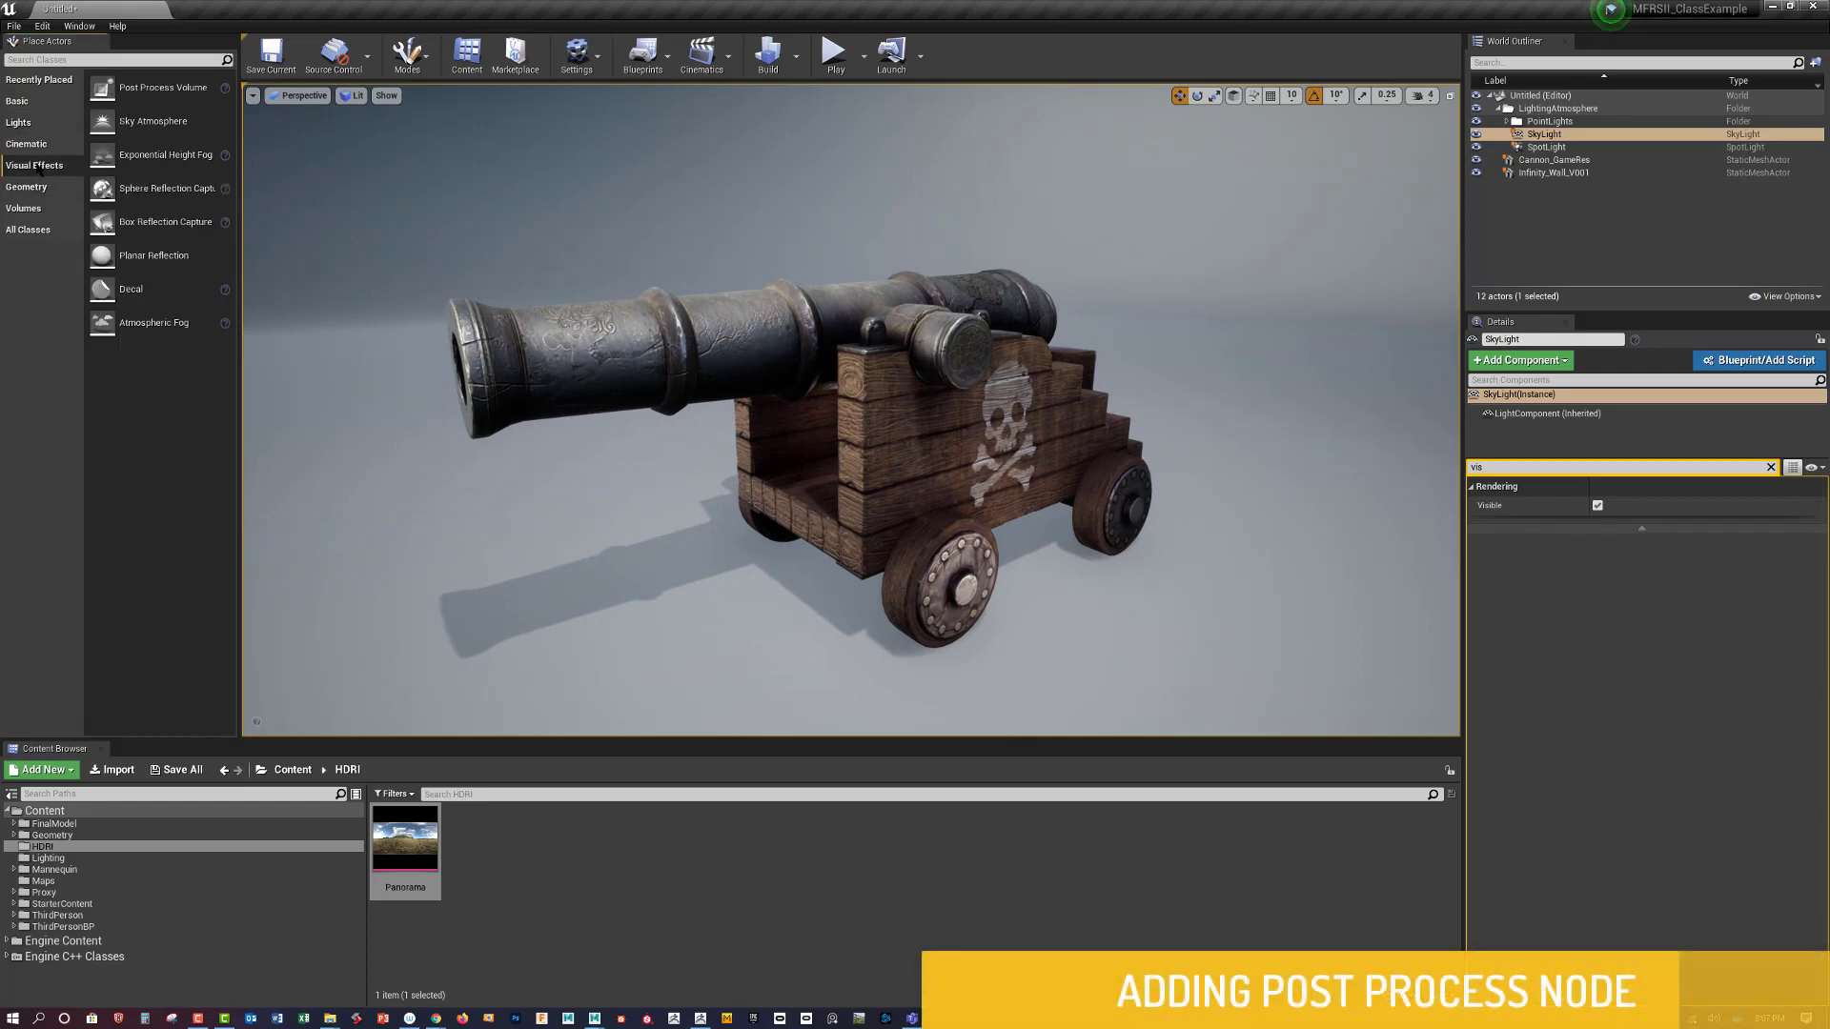
drag(152, 87, 846, 386)
key(g)
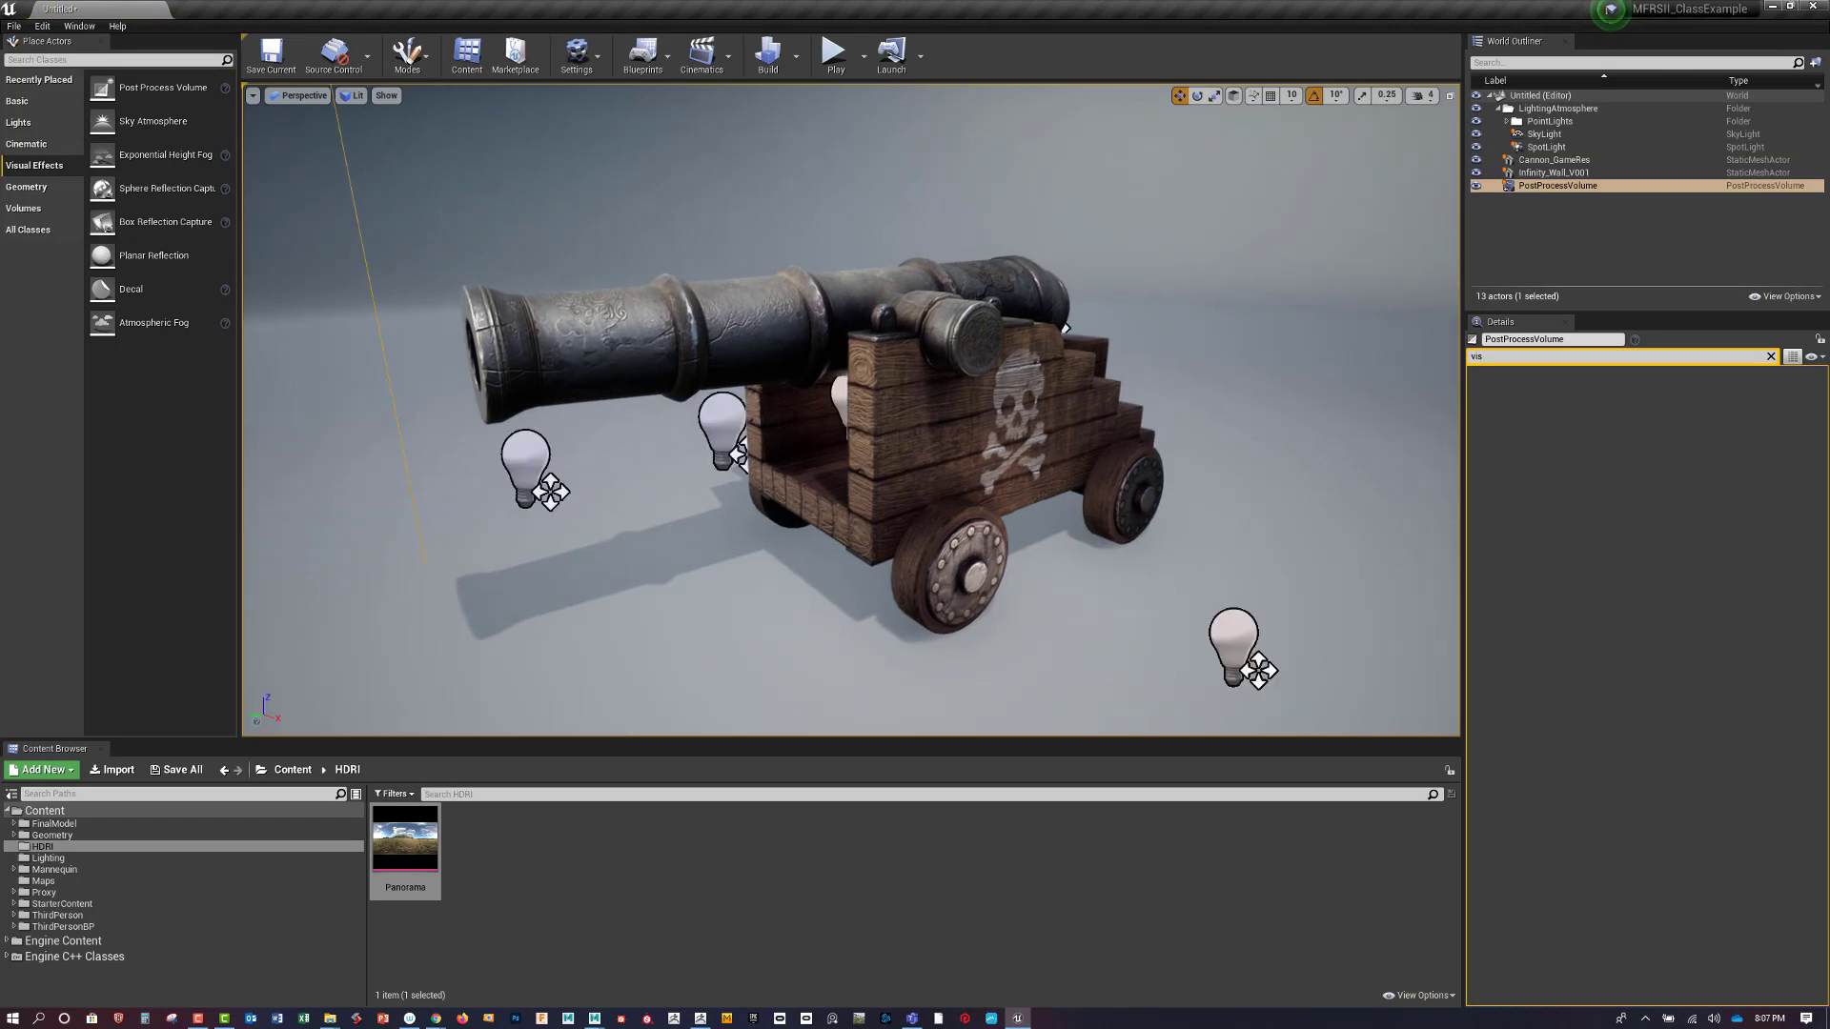
Move the post process volume into the LightingAtmosphere folder
click(1522, 187)
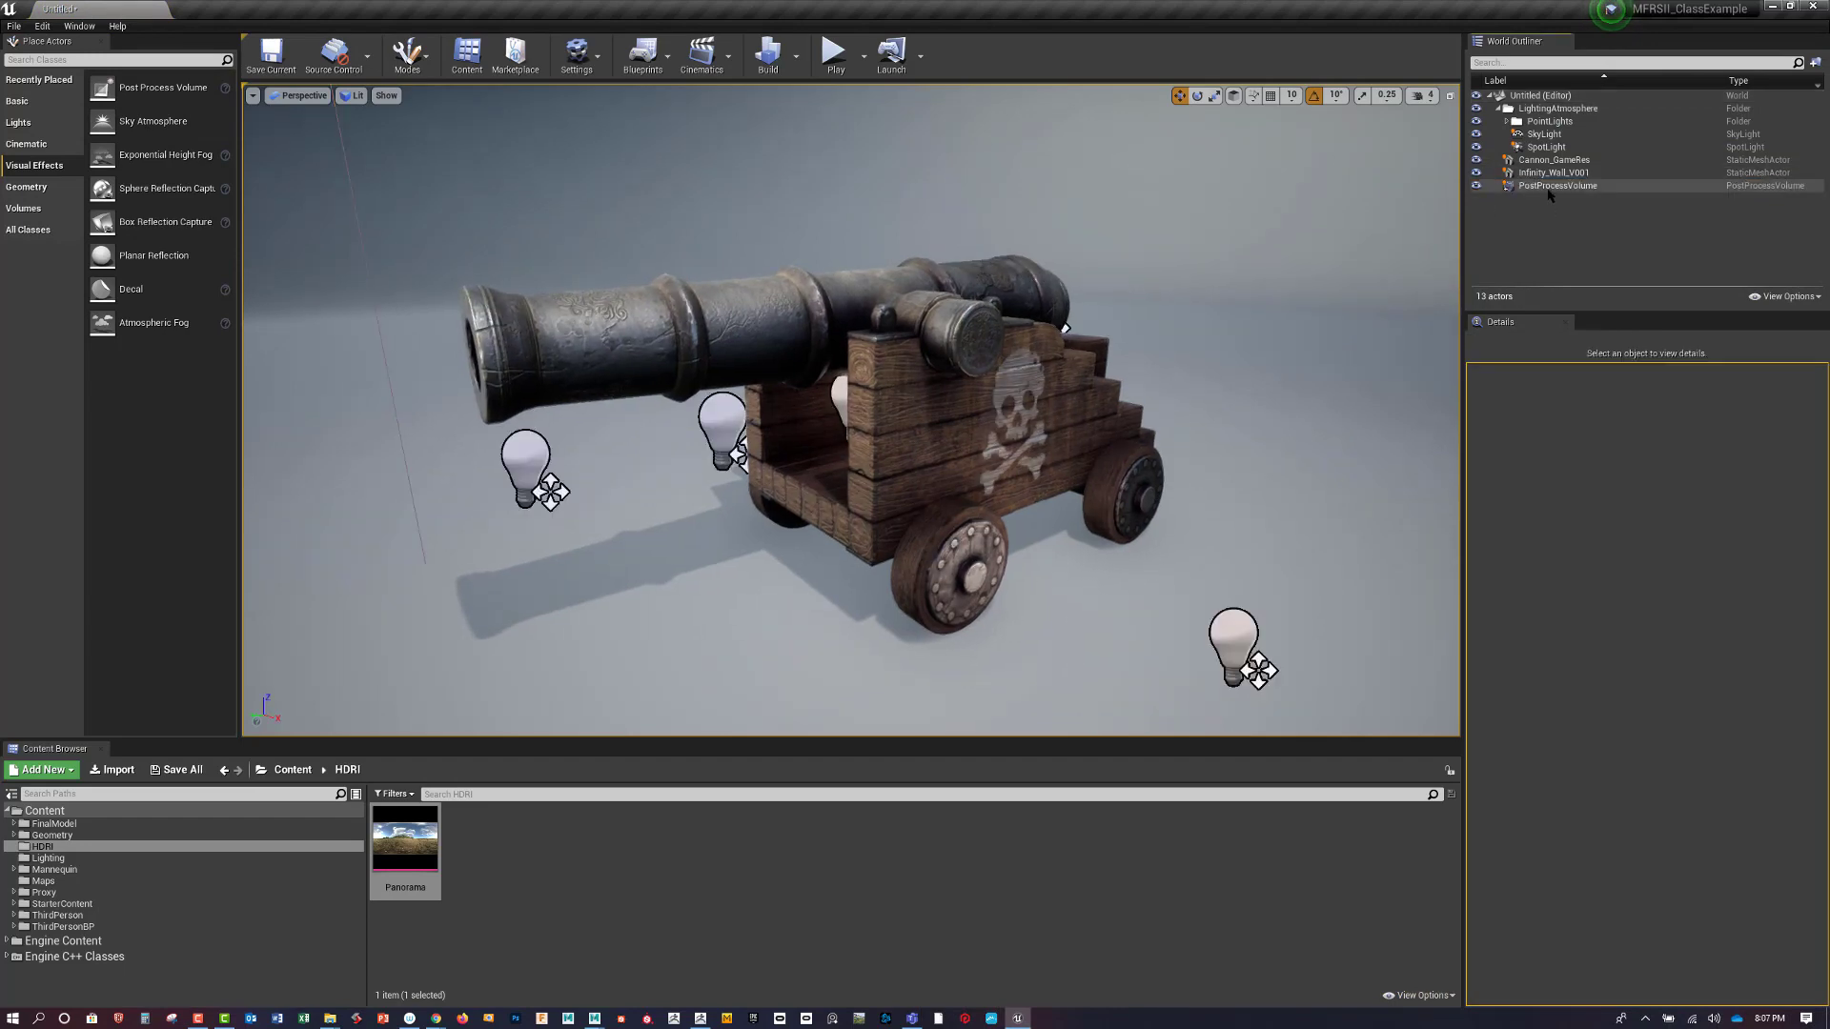
drag(1523, 190, 1579, 113)
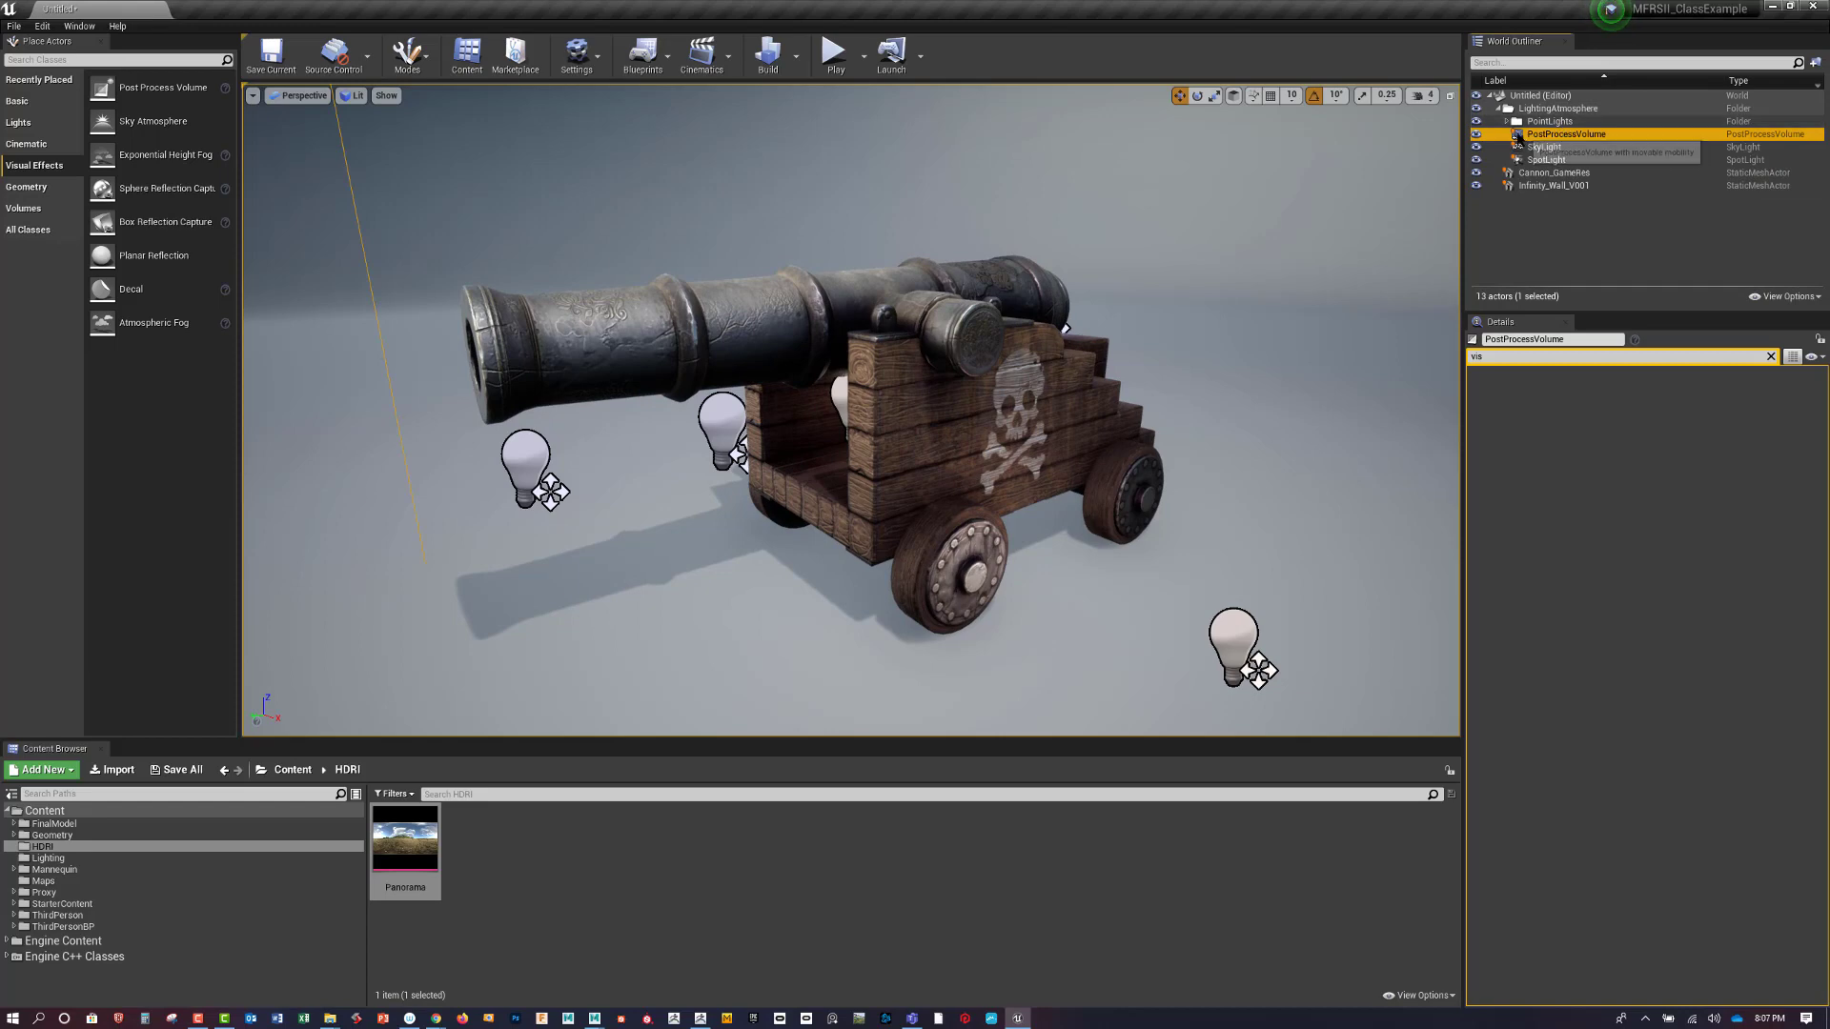
Clear the property filter and enable Infinite Extent (Unbound) for the post process volume
click(1771, 357)
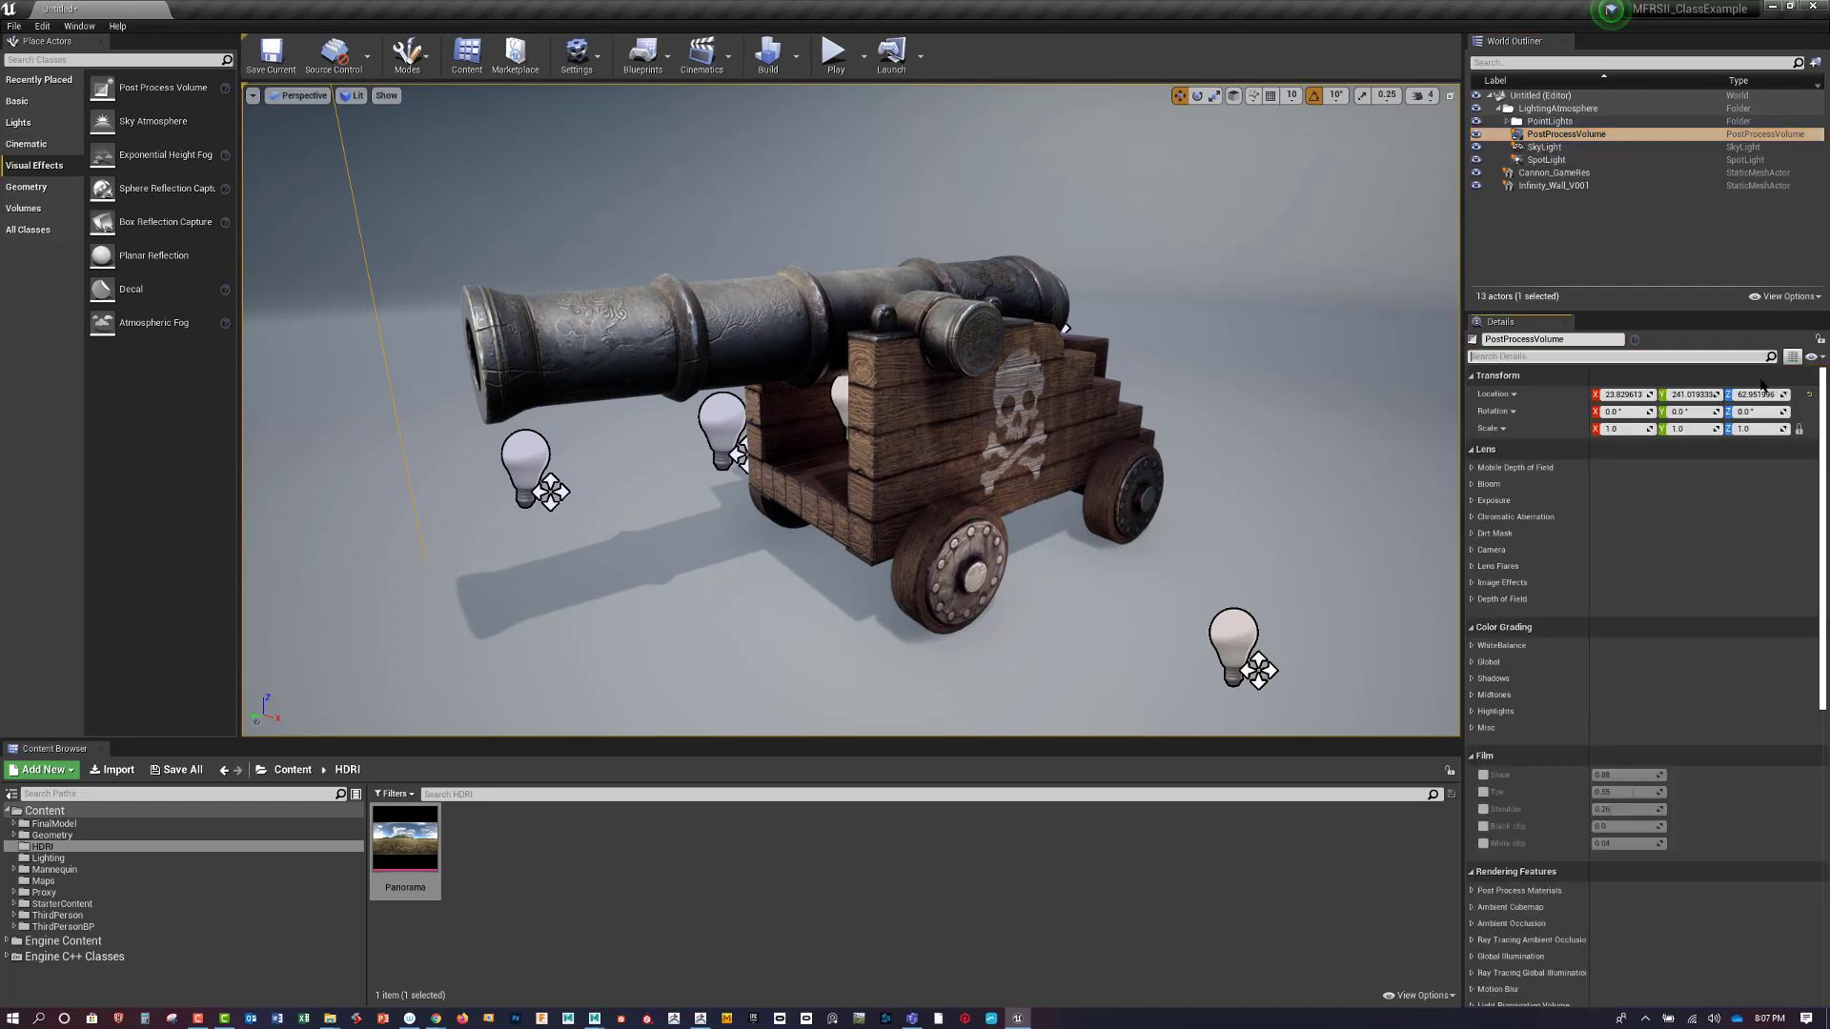
scroll(1629, 889, down, 10)
scroll(1630, 889, down, 5)
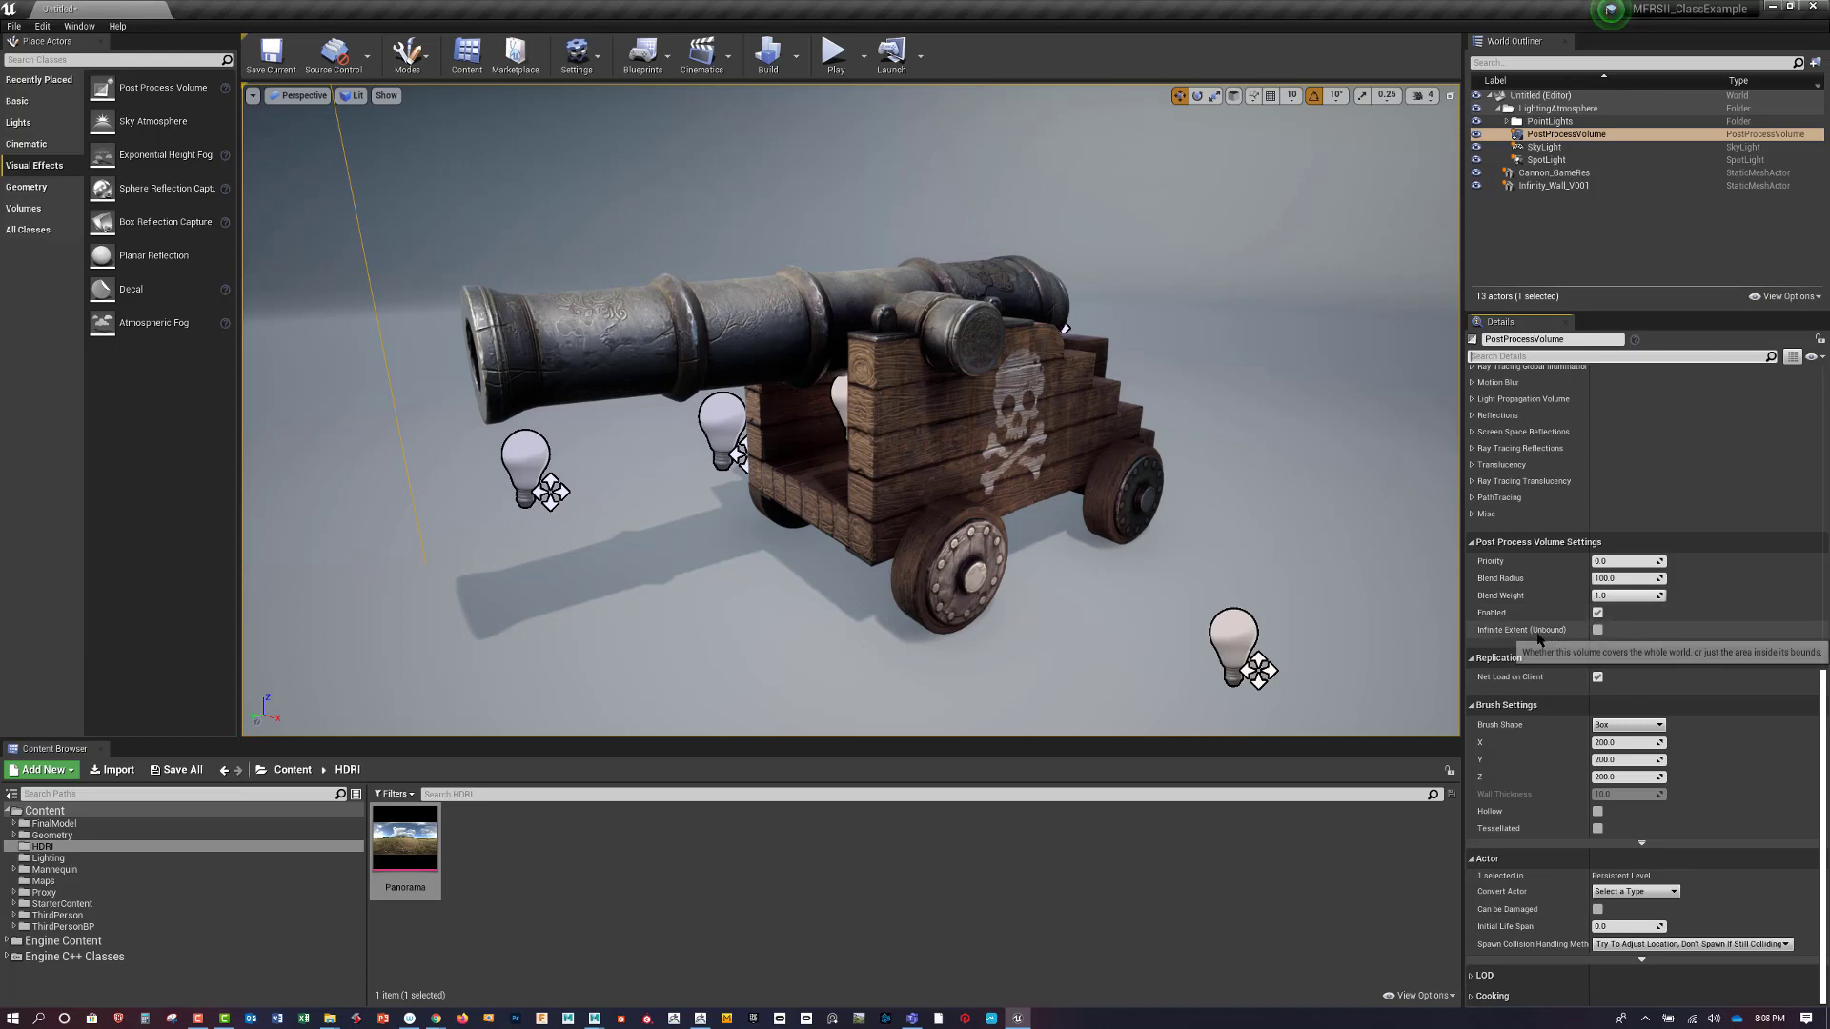
click(1598, 630)
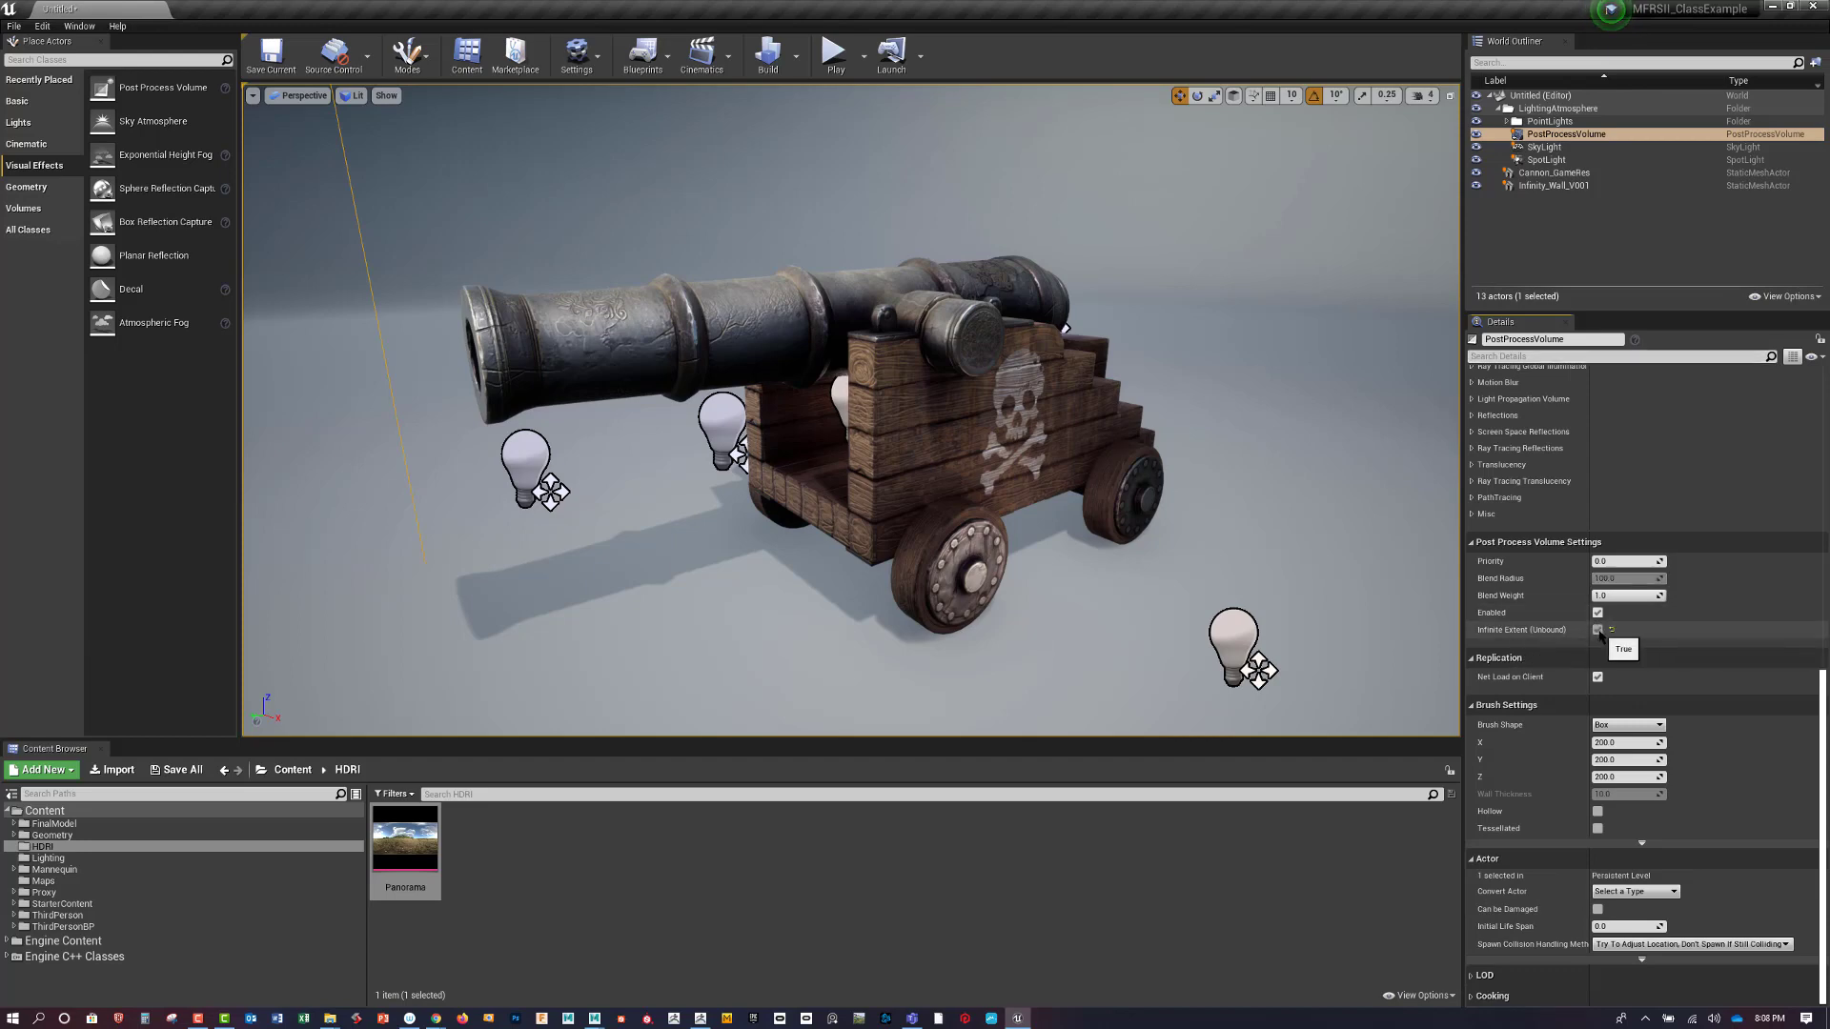
scroll(1251, 548, down, 5)
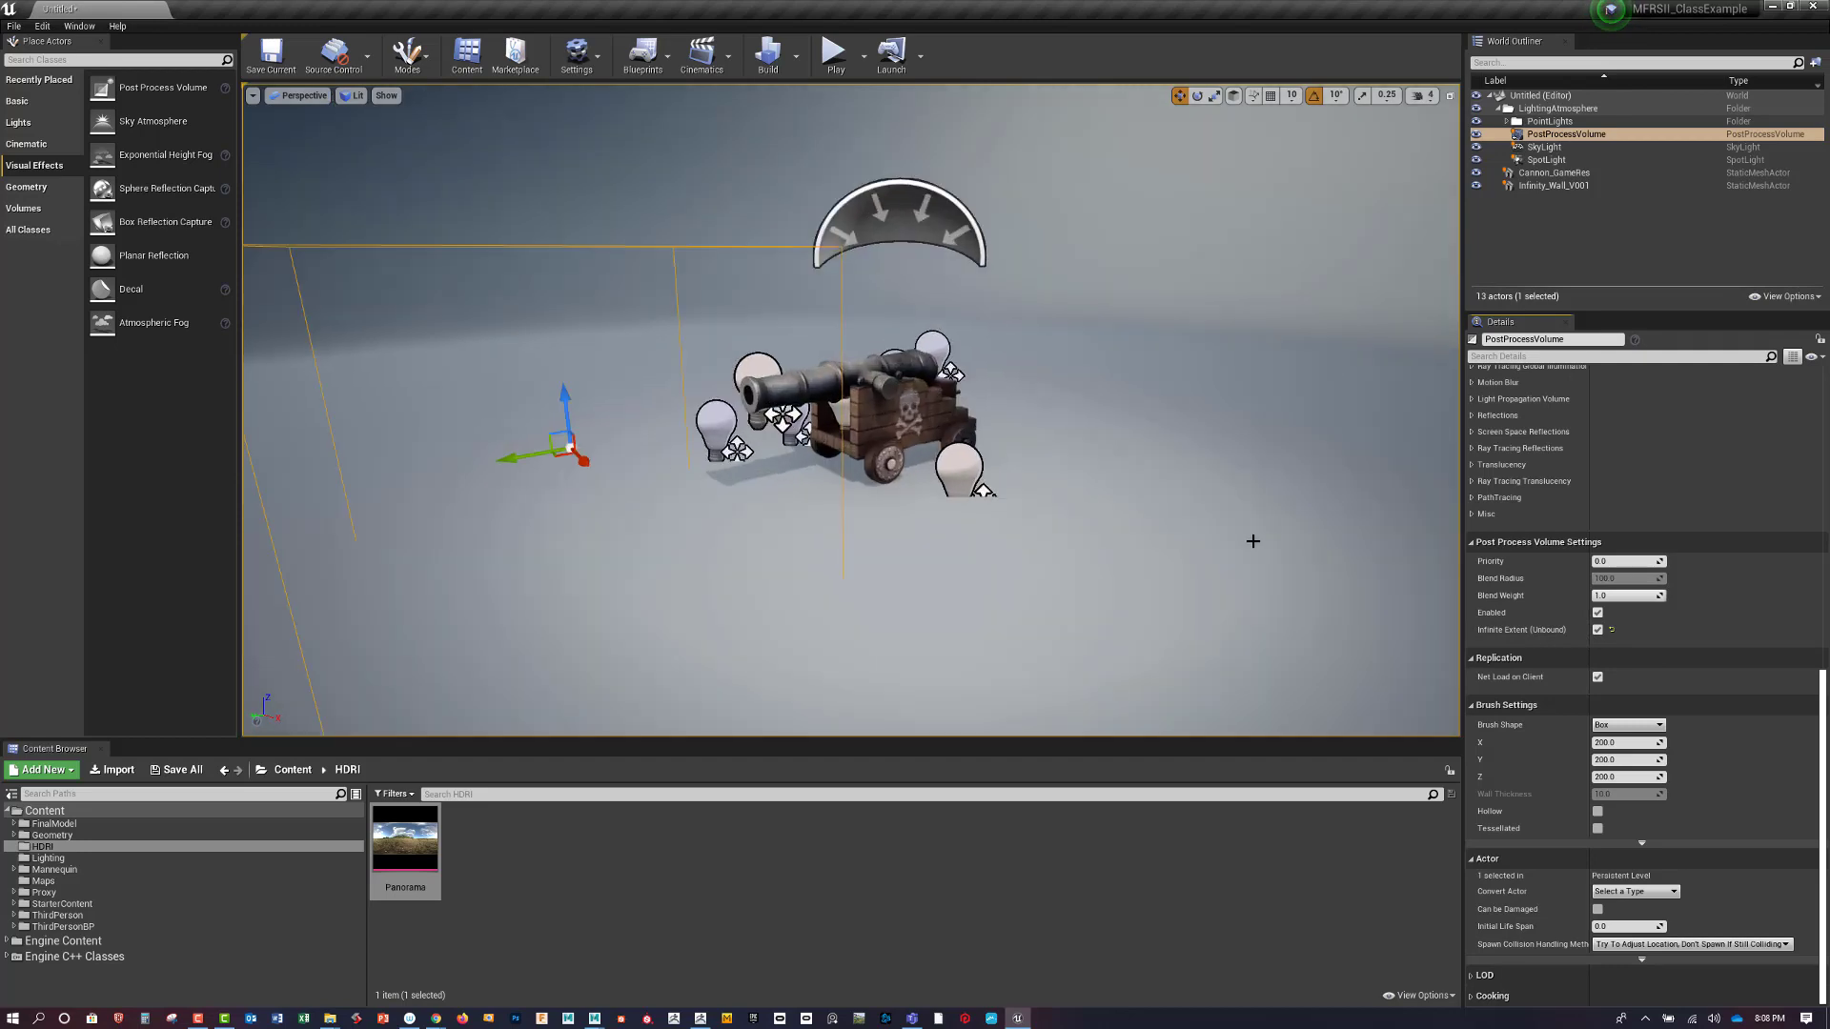
scroll(852, 466, down, 3)
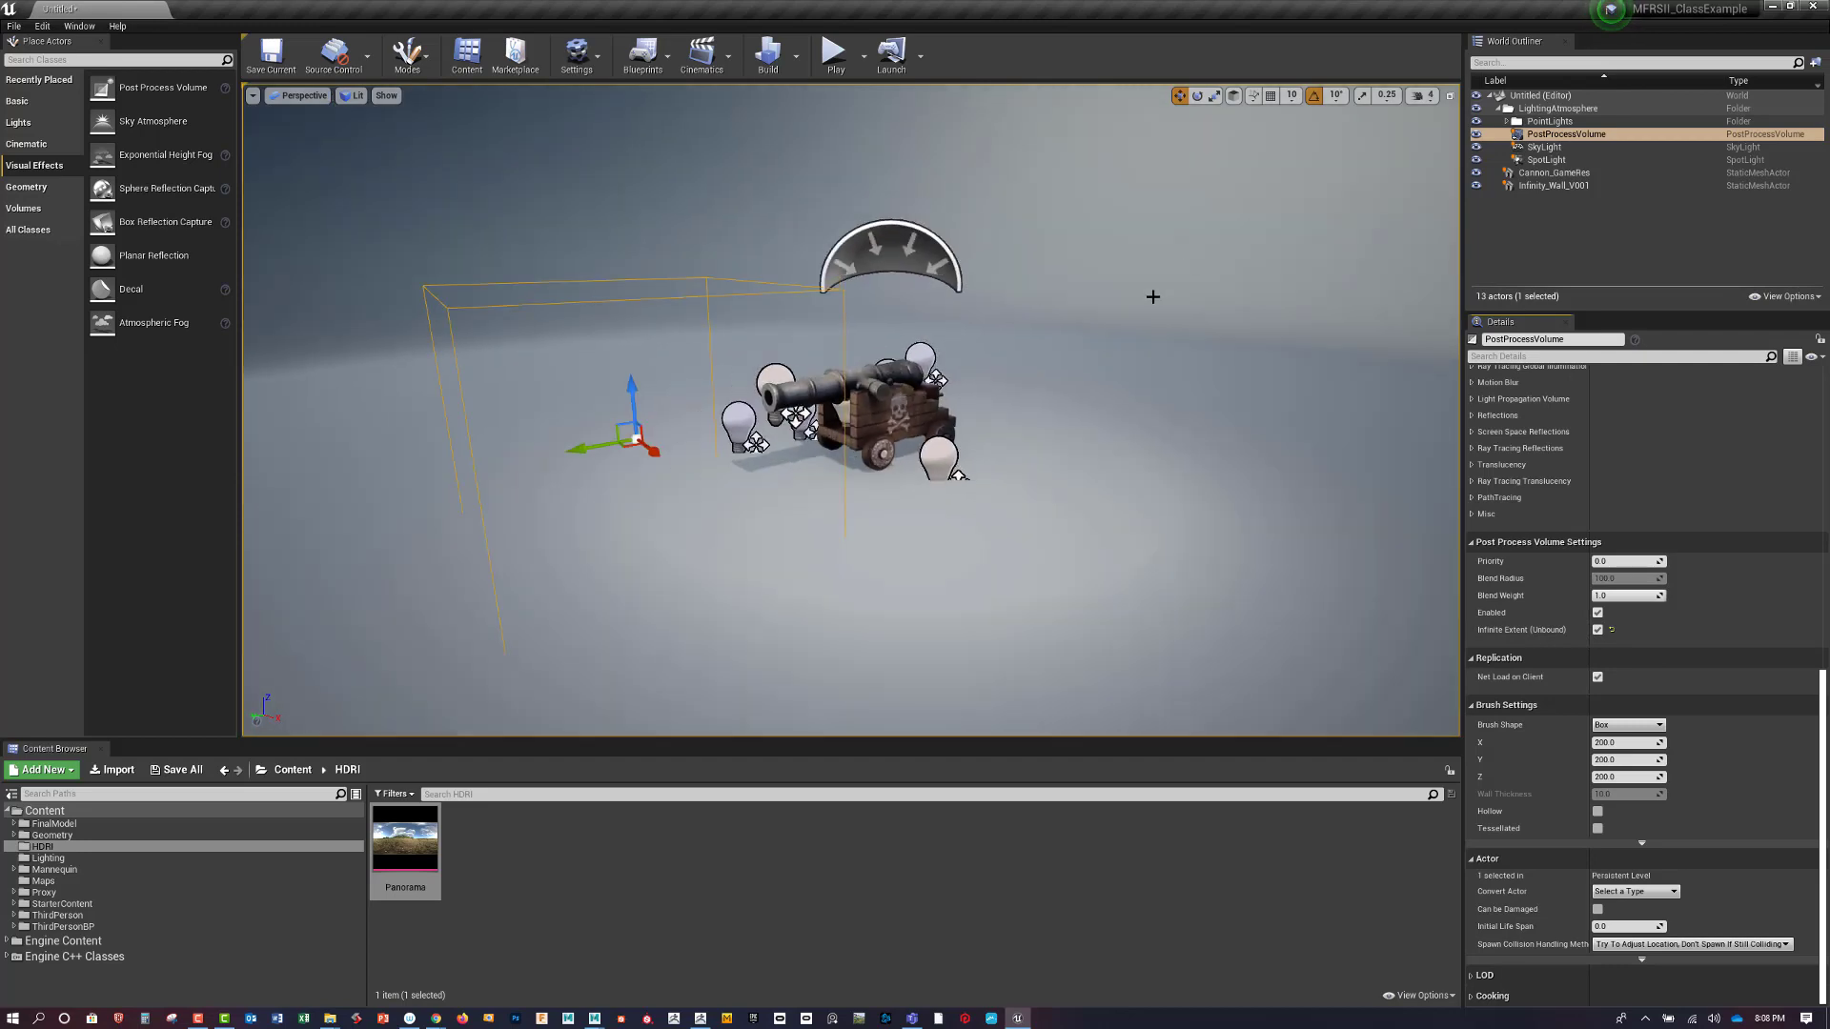
alt+drag(713, 340, 724, 382)
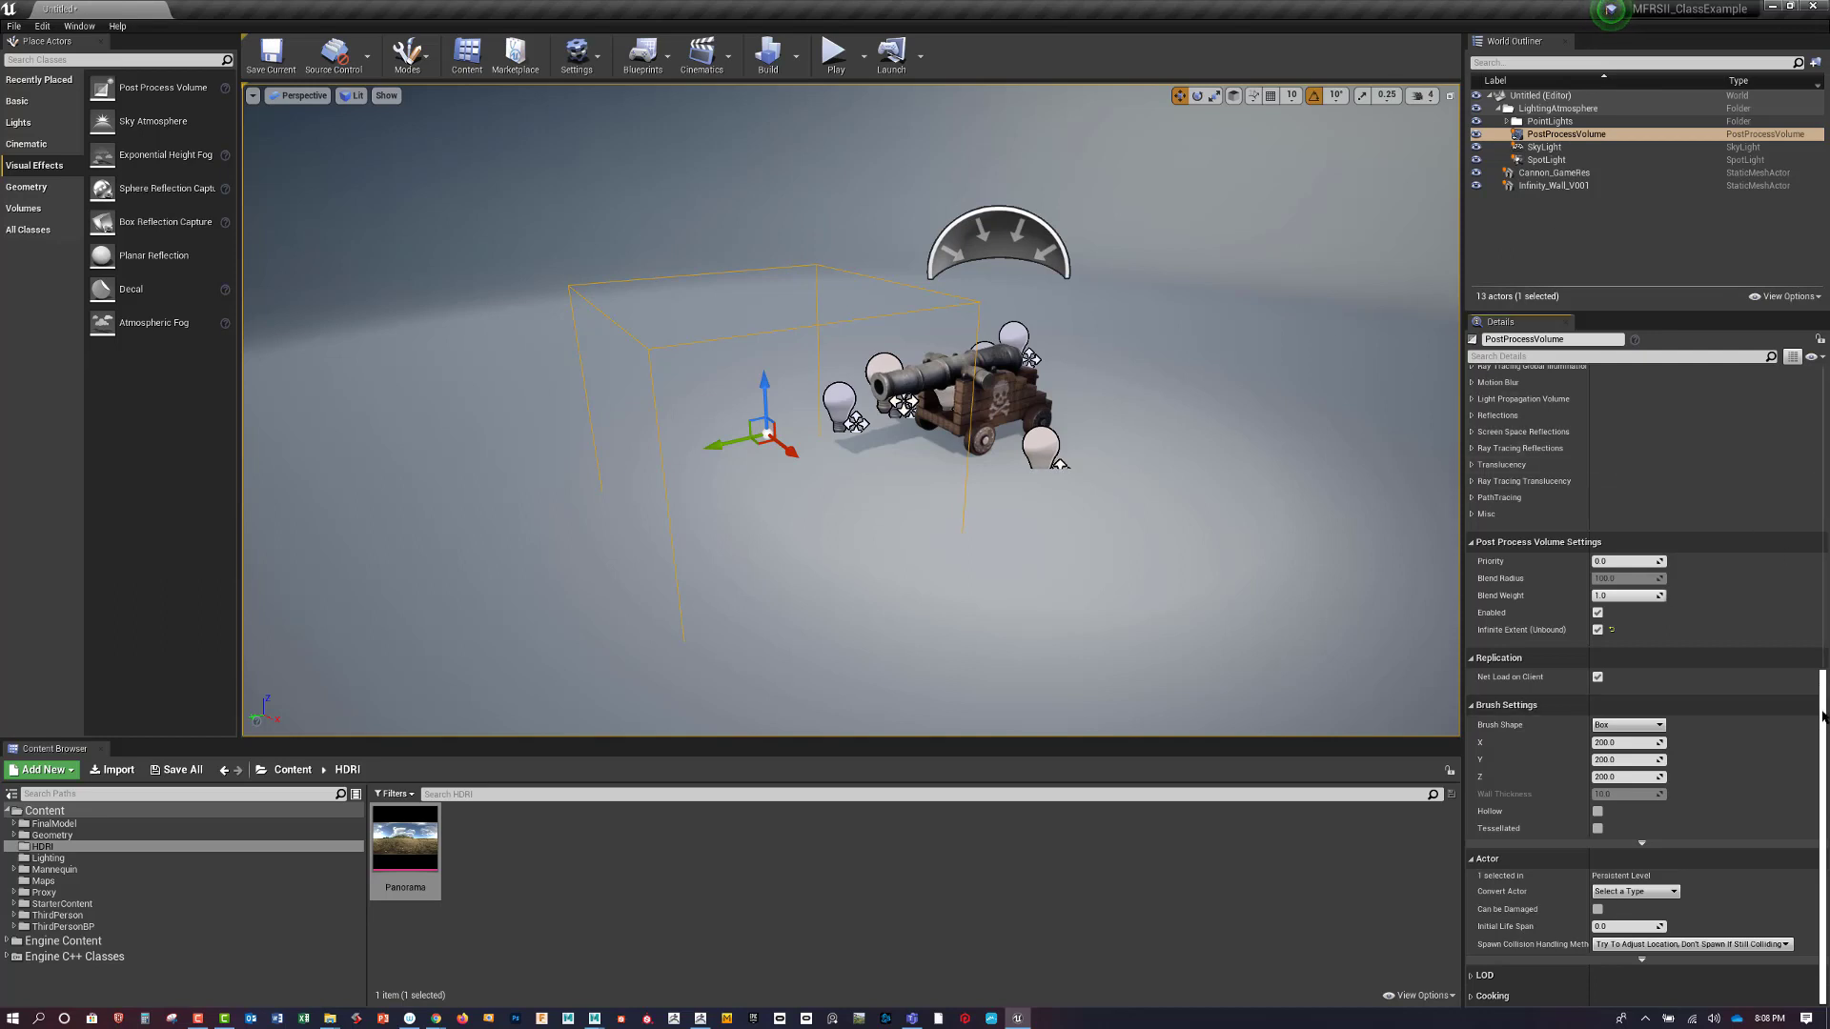
Set the post process volume's location to 0, 0, 0
scroll(1822, 728, up, 1)
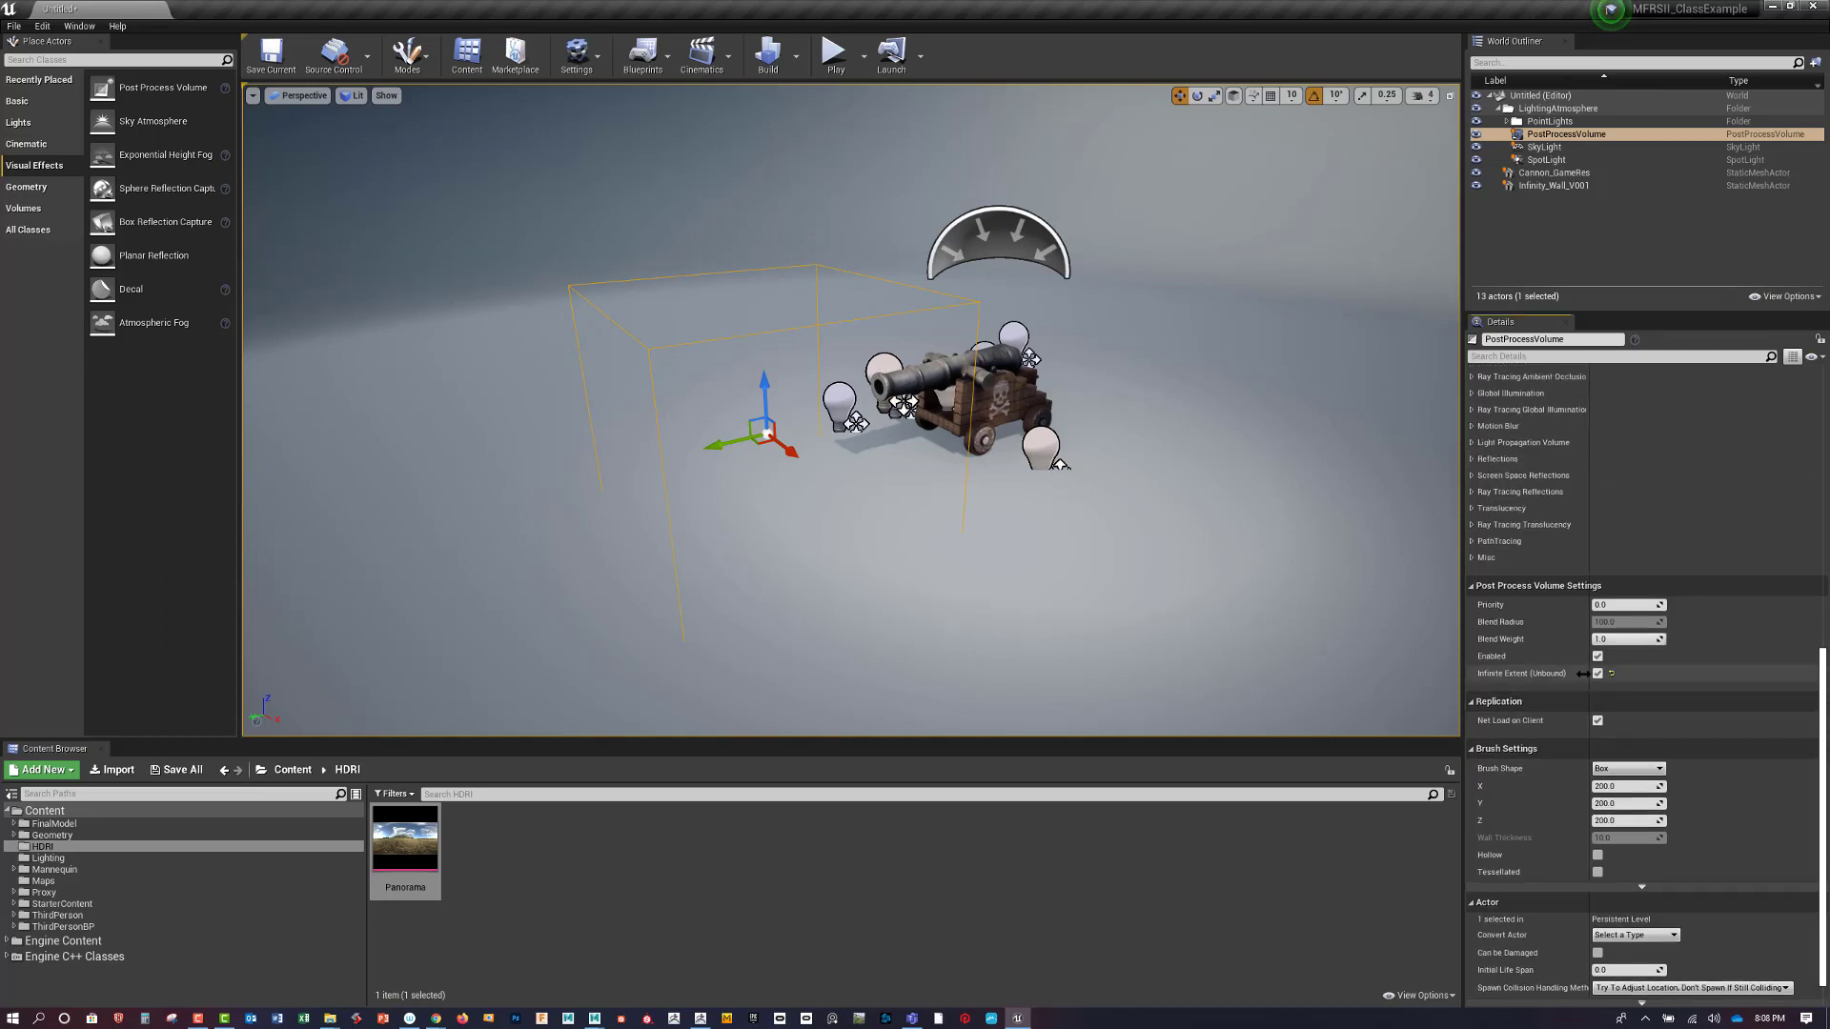
scroll(1822, 721, up, 10)
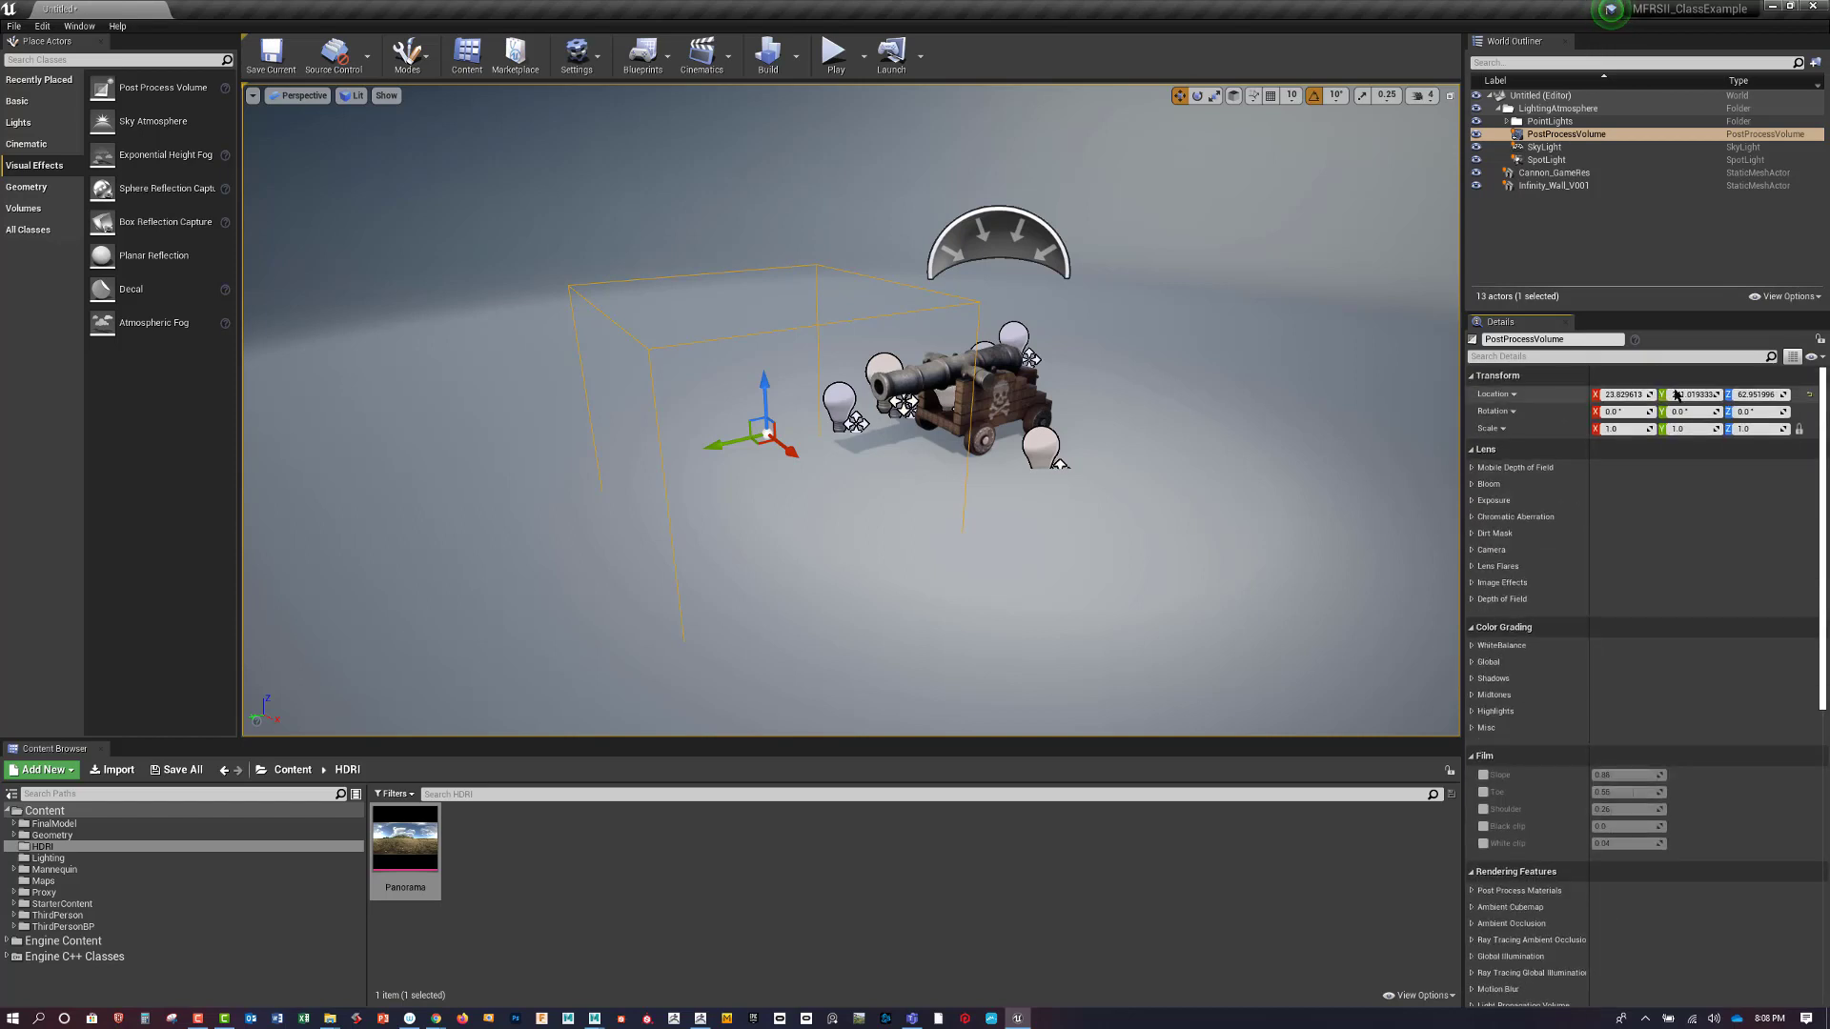
click(1634, 396)
text(0)
key(Tab)
text(0)
key(Tab)
text(0)
key(Return)
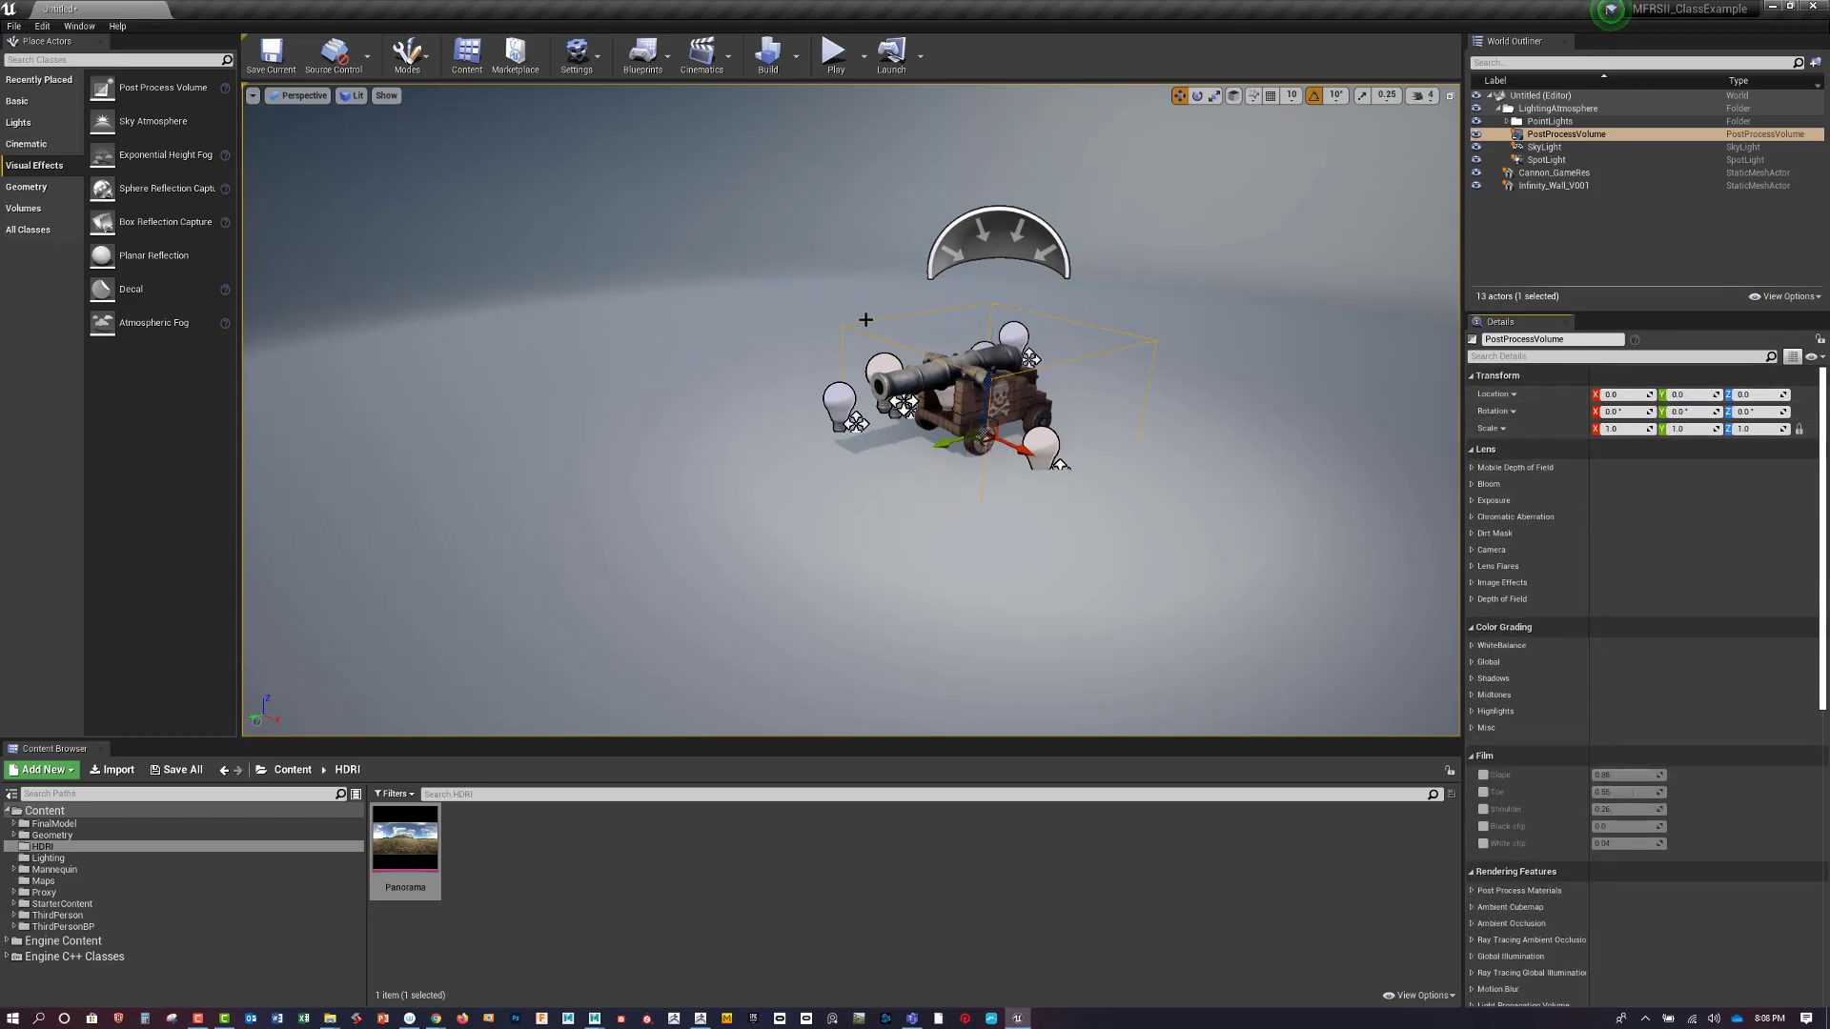
alt+drag(866, 320, 839, 322)
alt+middle_drag(865, 320, 840, 280)
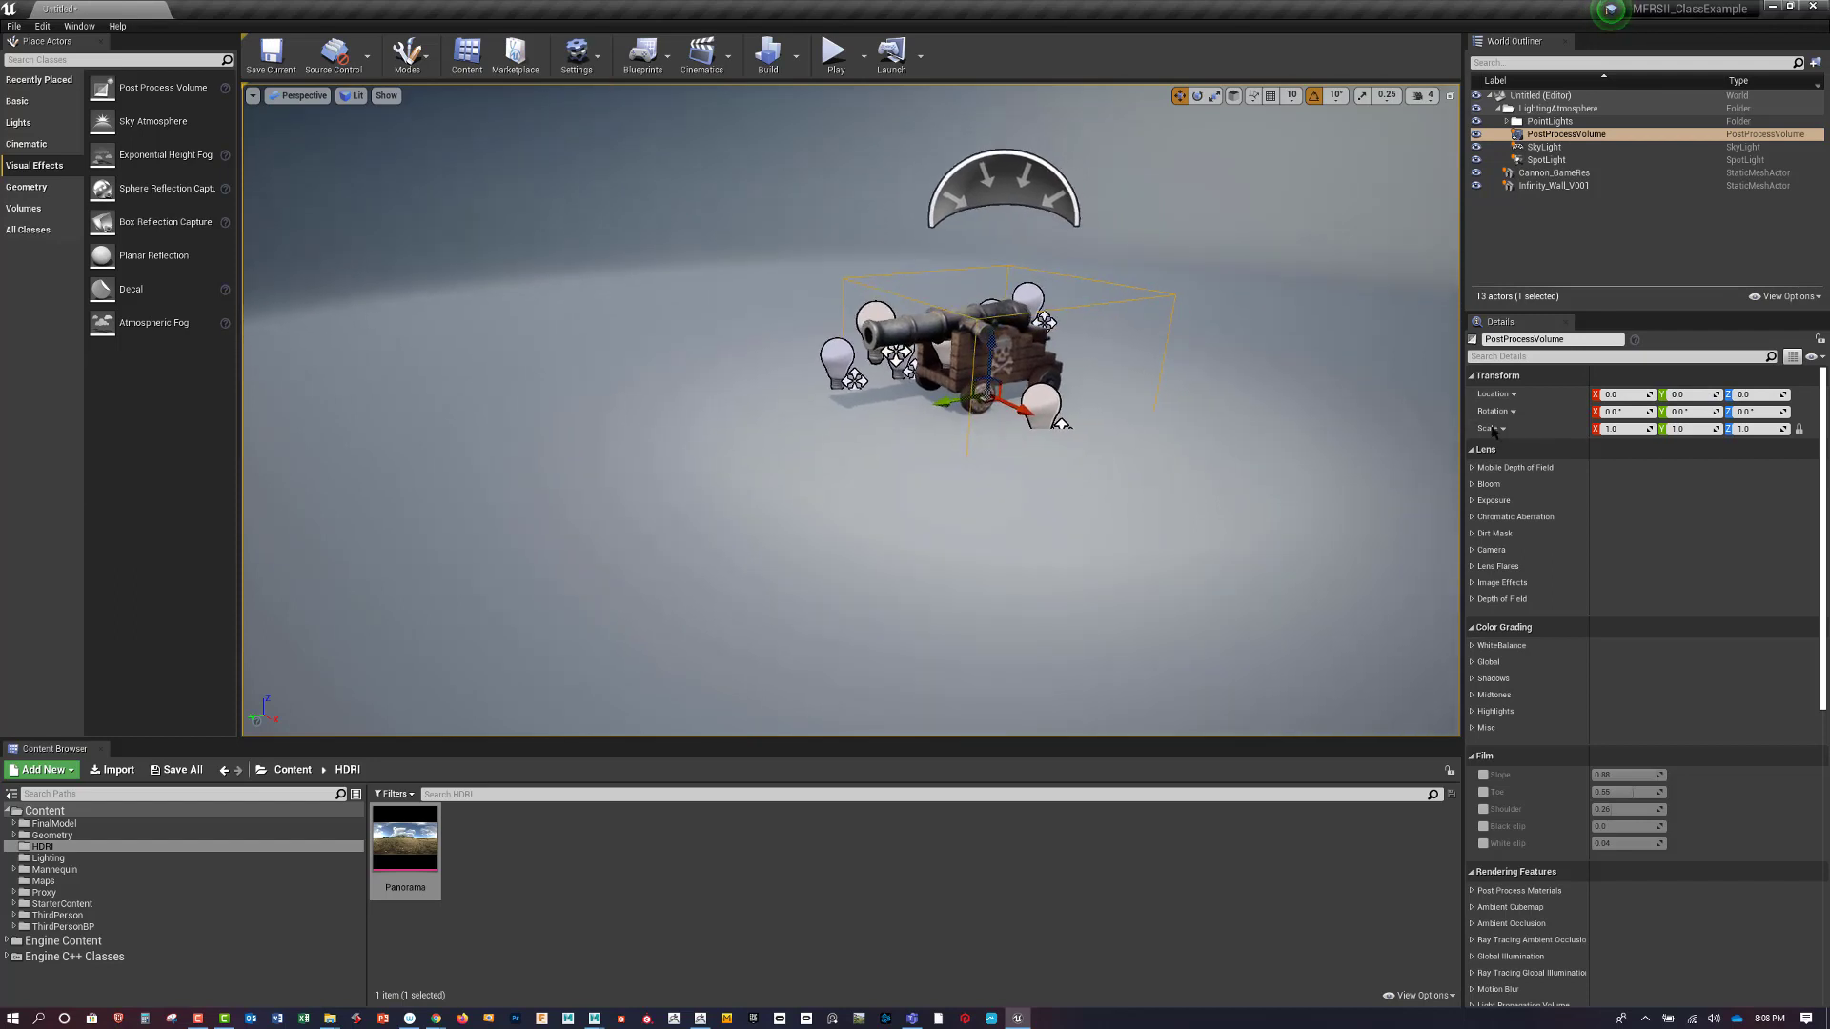
Try a uniform scale of 4 on the post process volume
click(1624, 428)
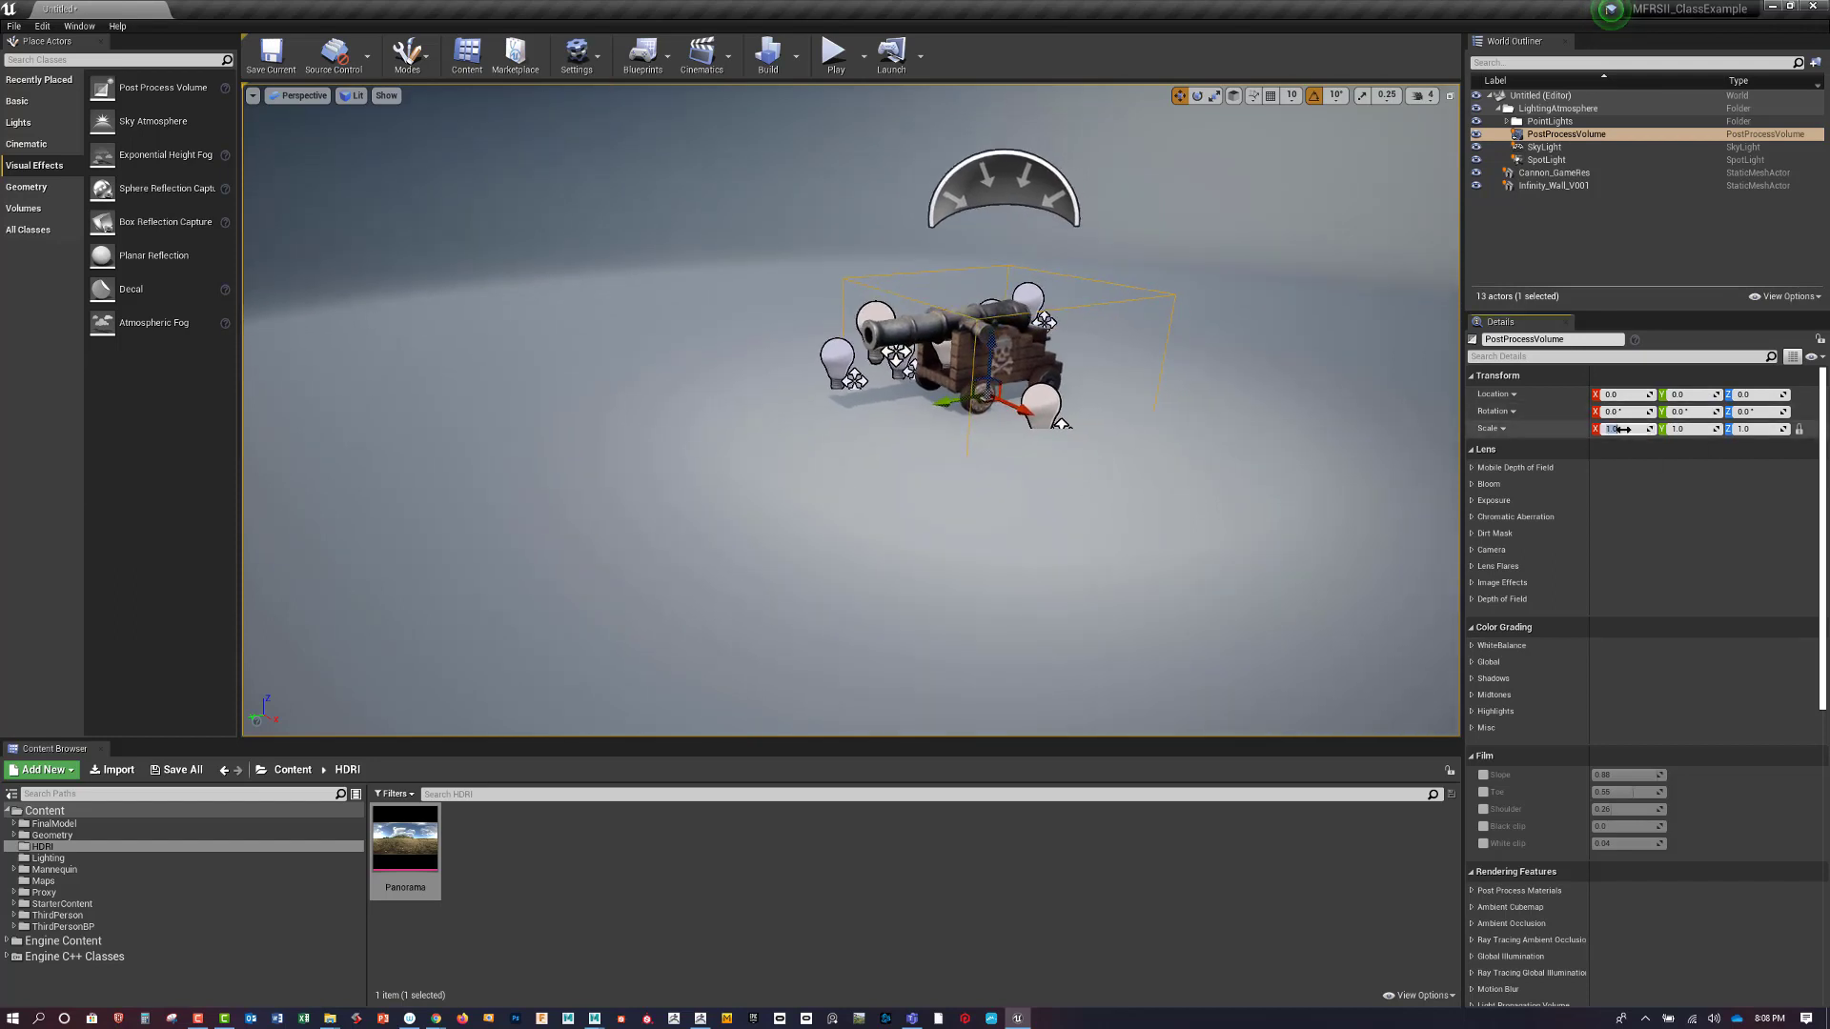
text(4)
key(Return)
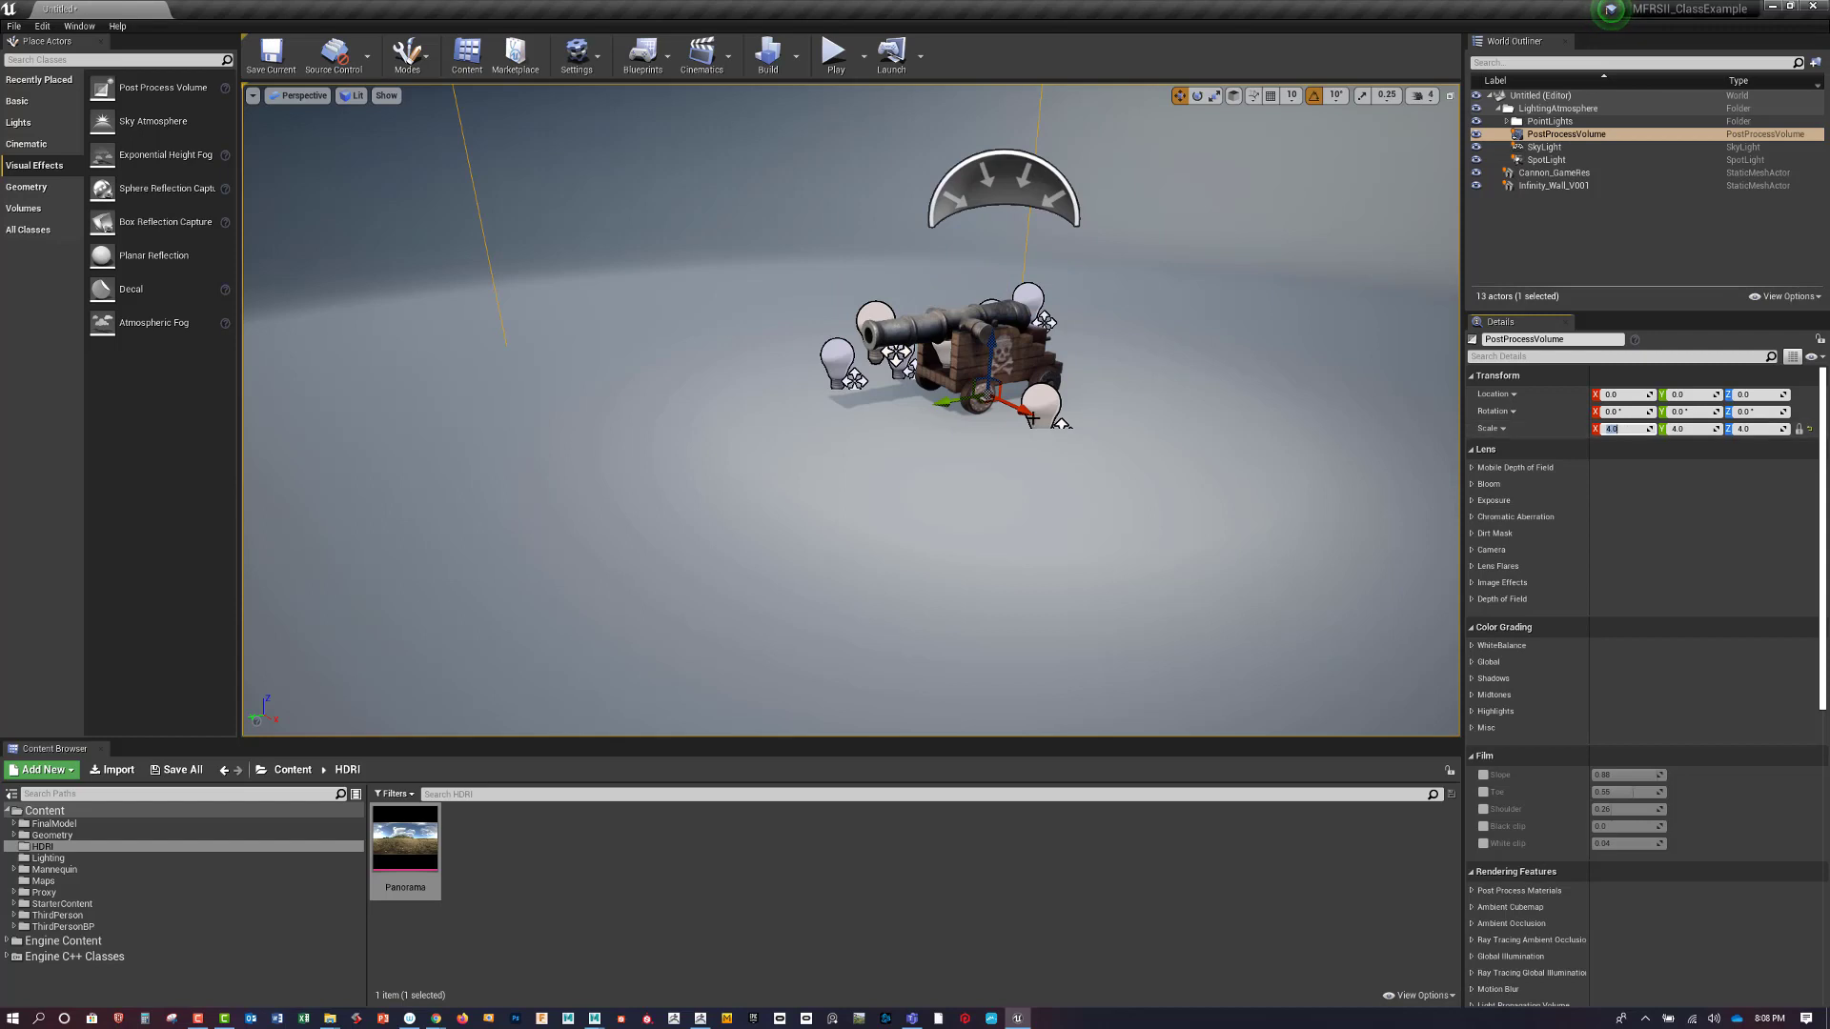
drag(1070, 502, 1134, 419)
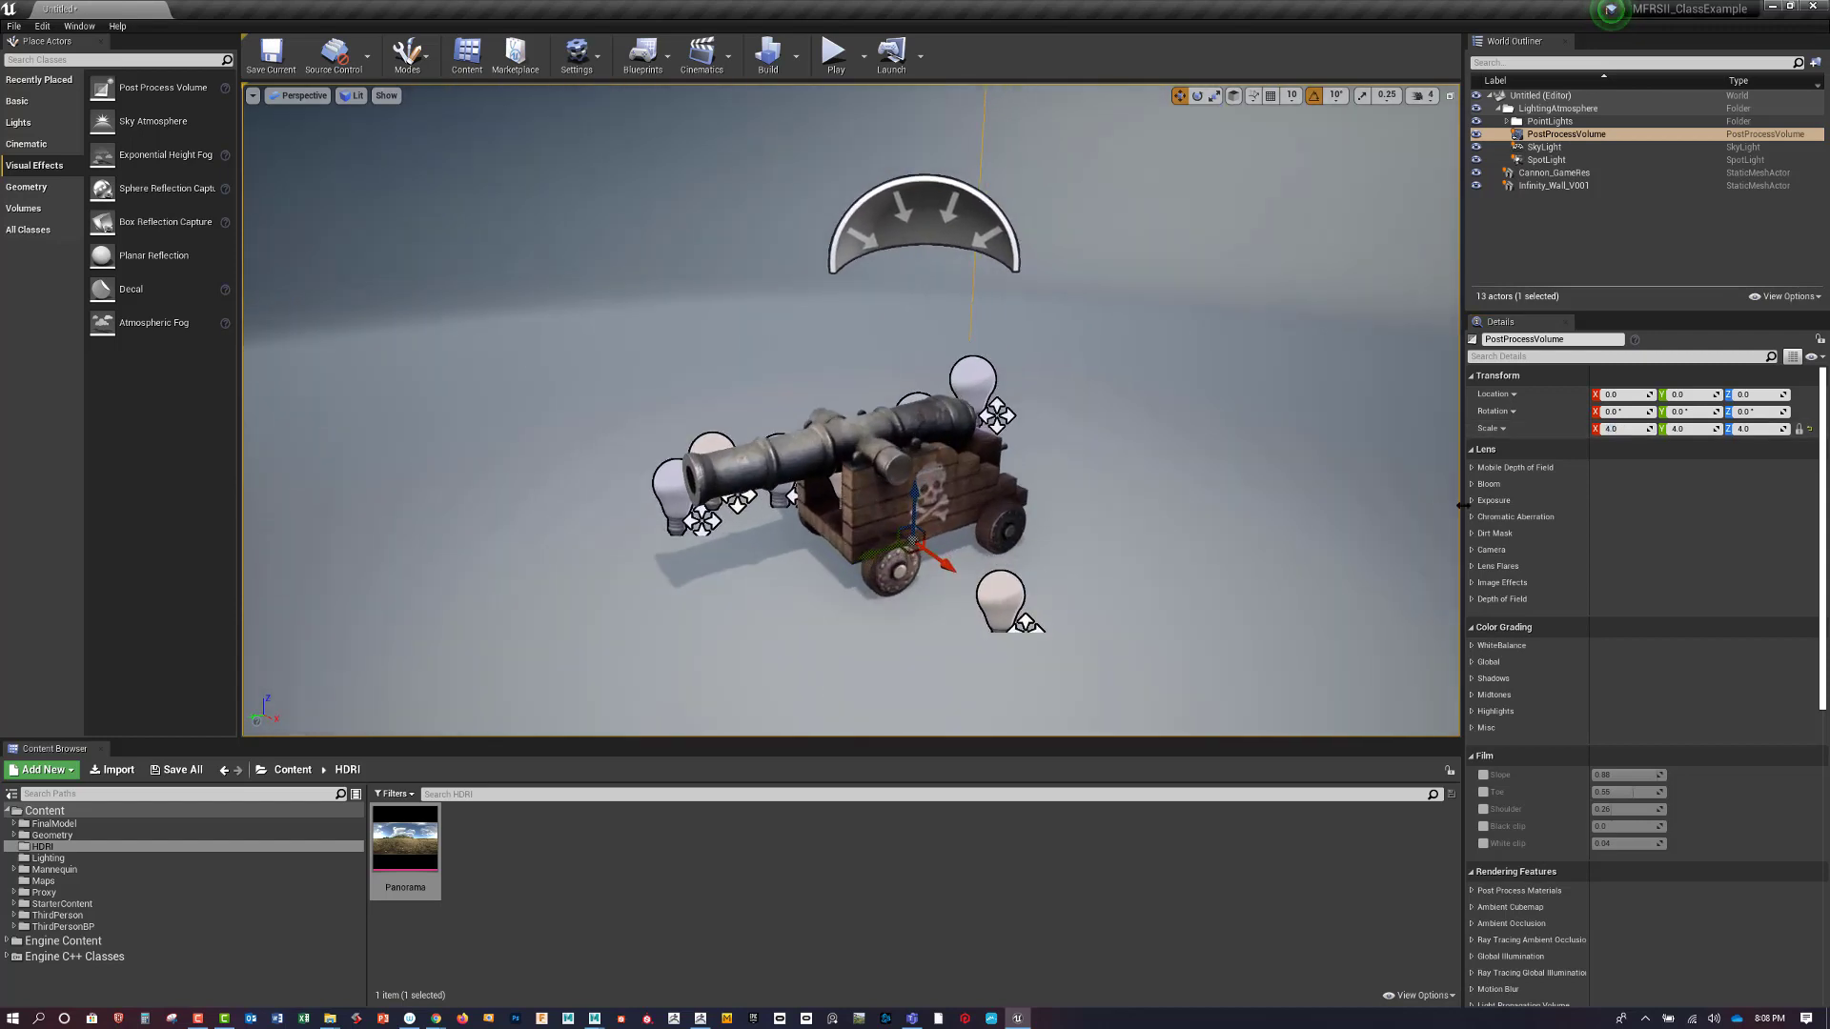
Set the post process volume's uniform scale to 2
click(1613, 431)
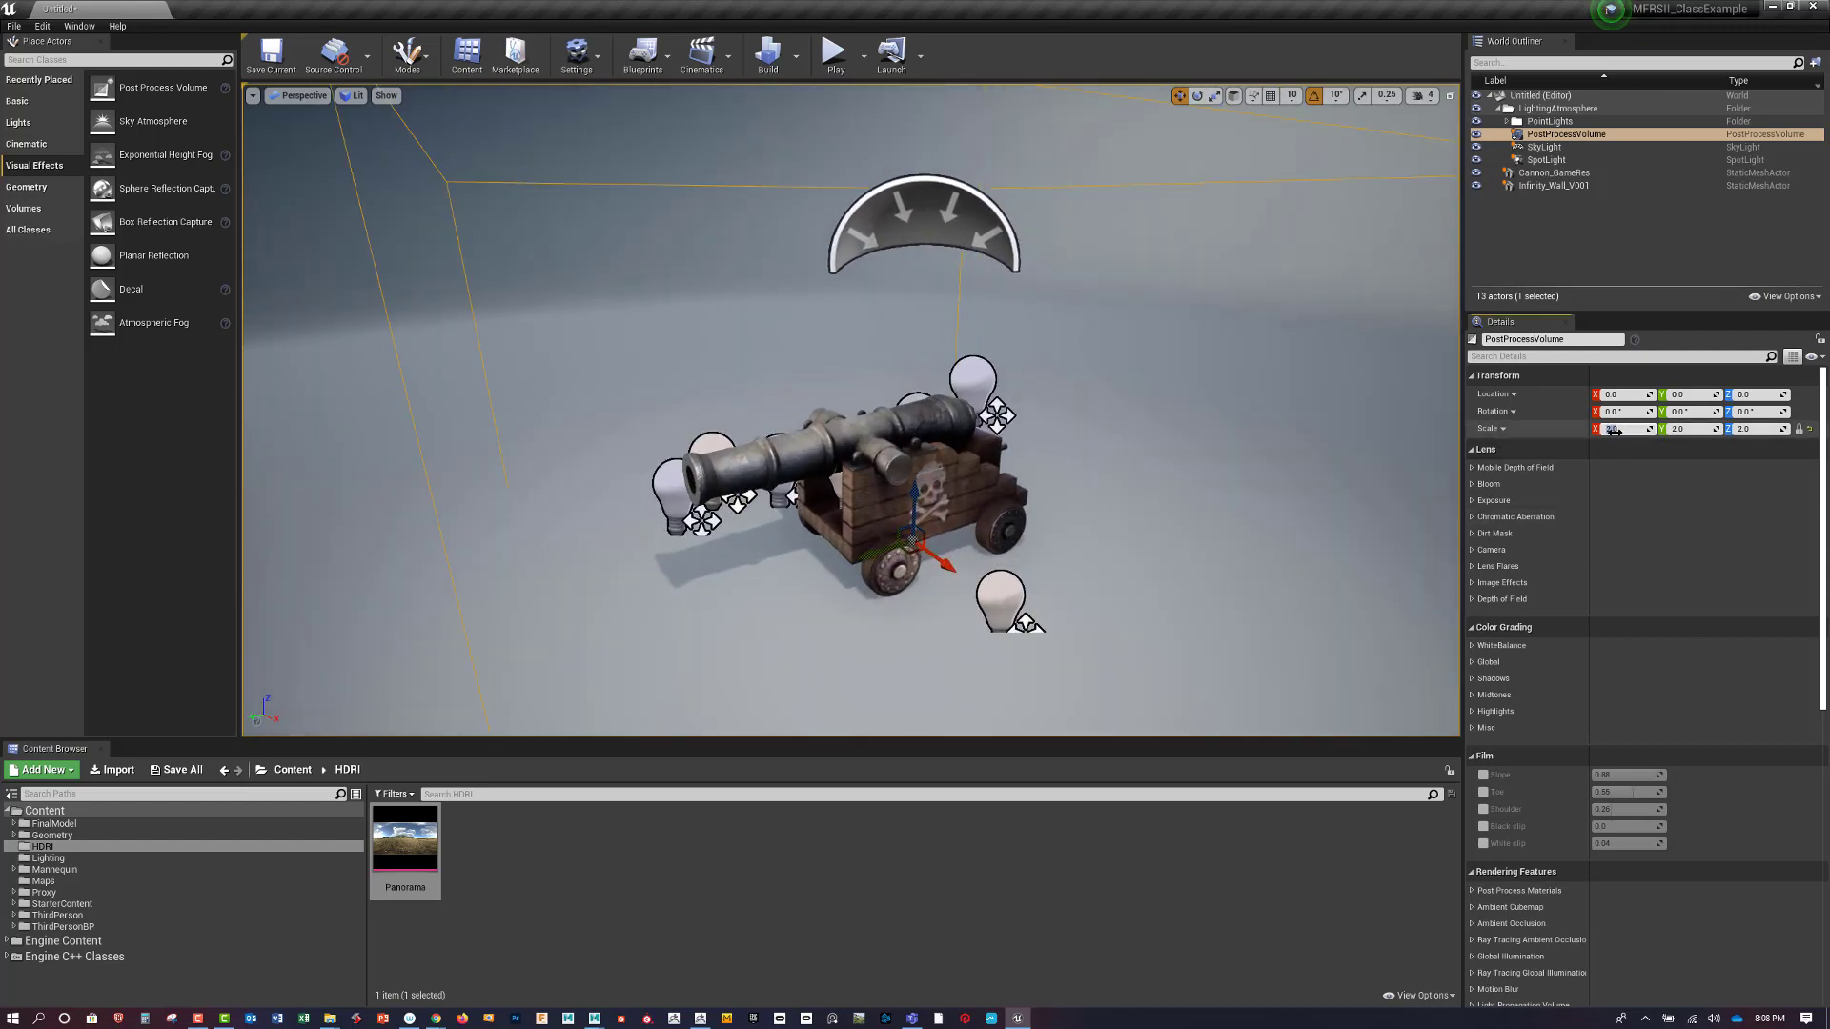
text(2)
key(Return)
drag(1087, 477, 1005, 307)
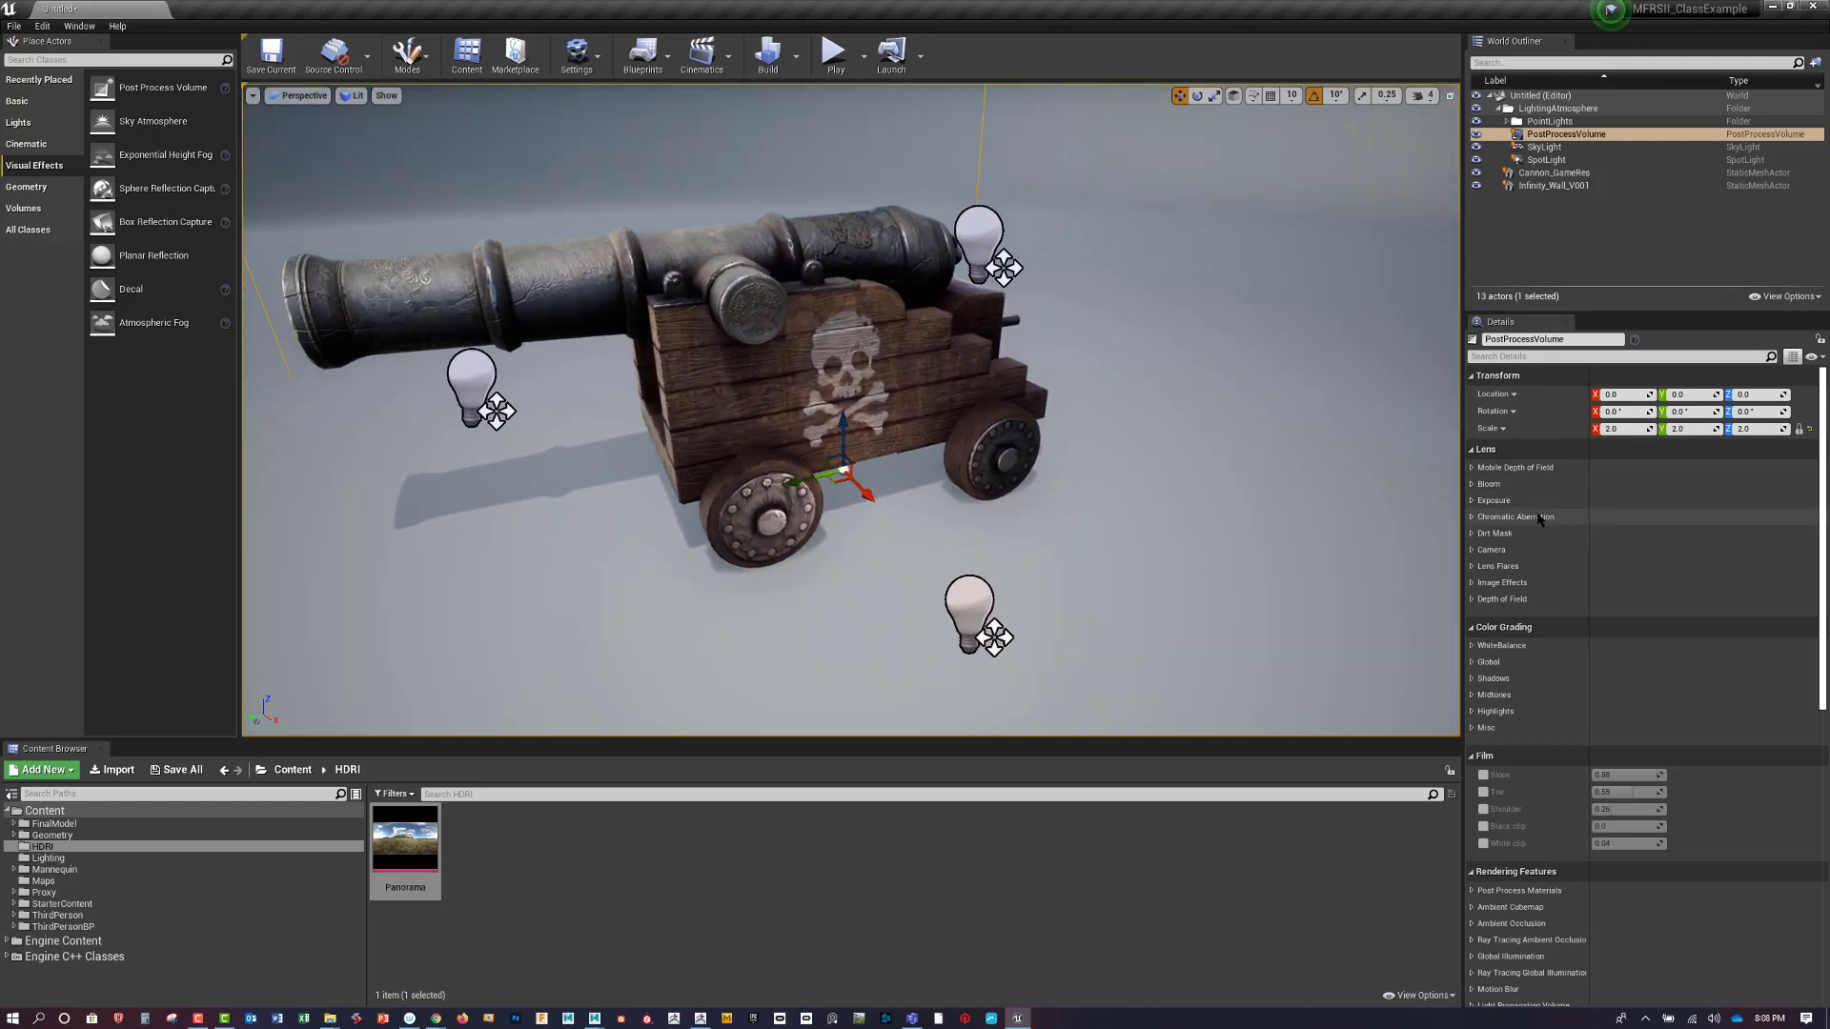
Override the volume's exposure Min Brightness and Max Brightness and set both to 1
click(1472, 501)
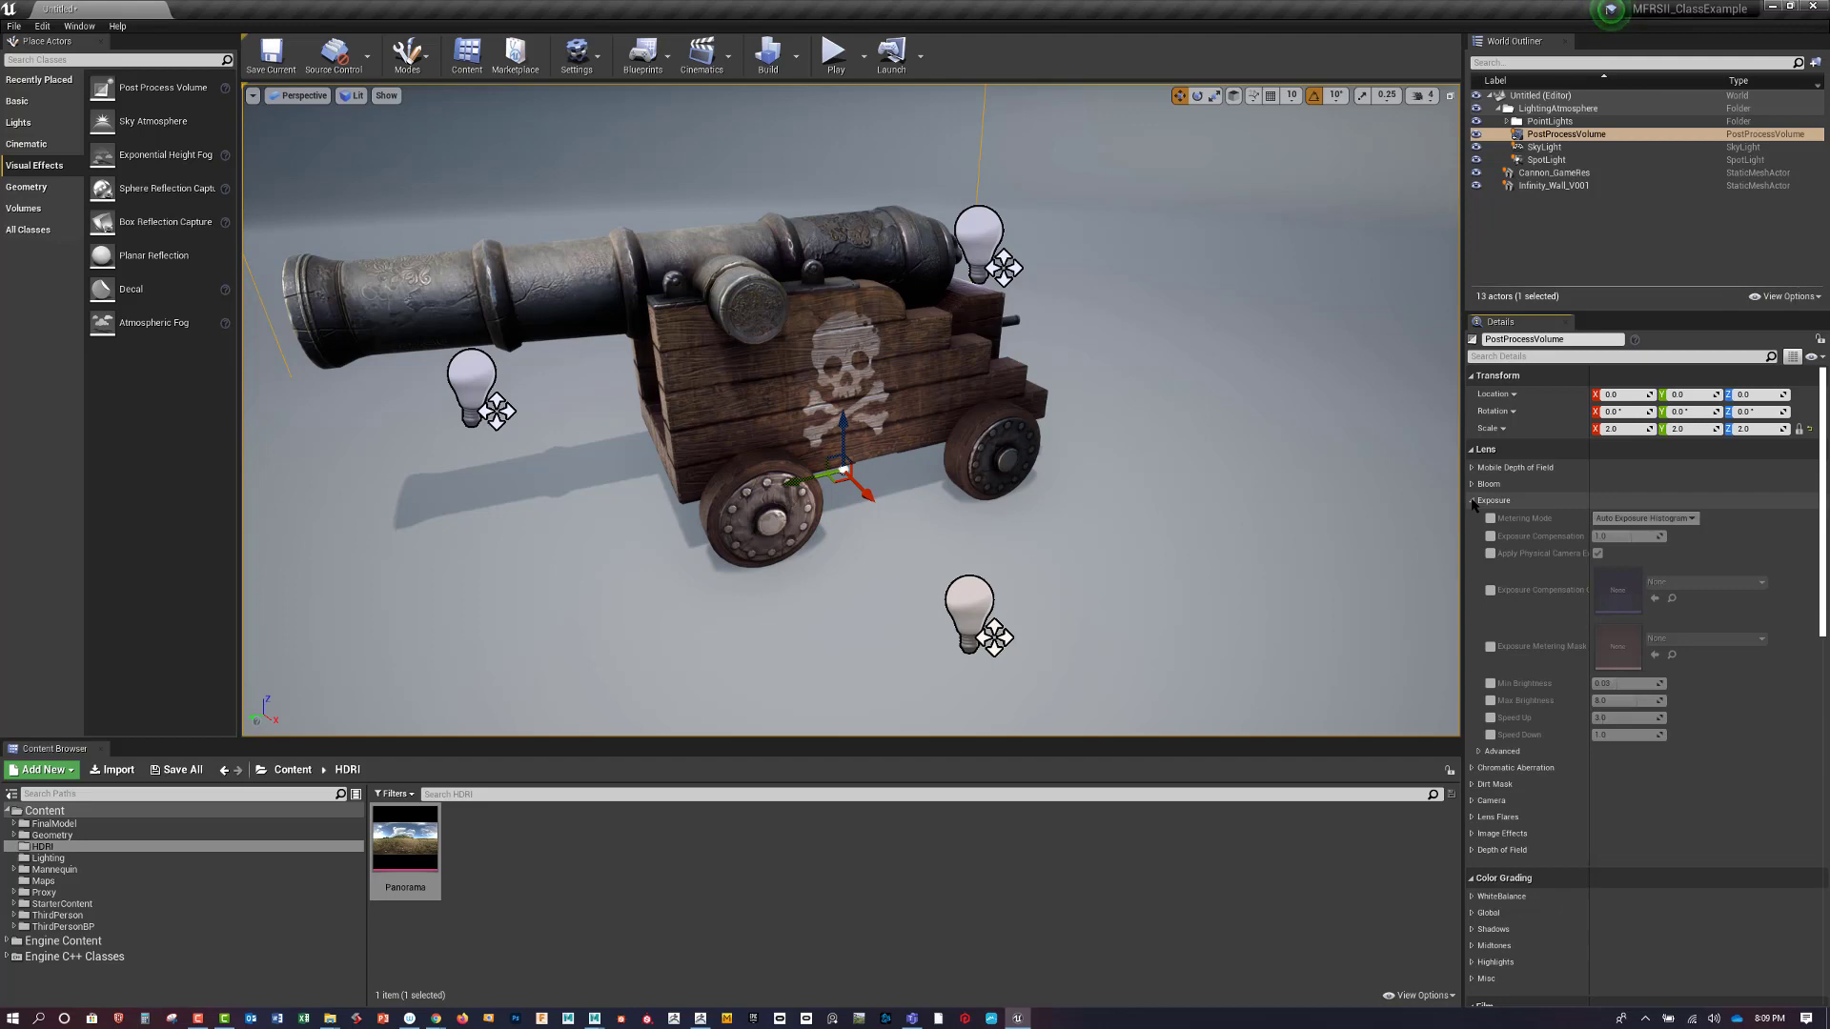
click(1490, 683)
click(1490, 701)
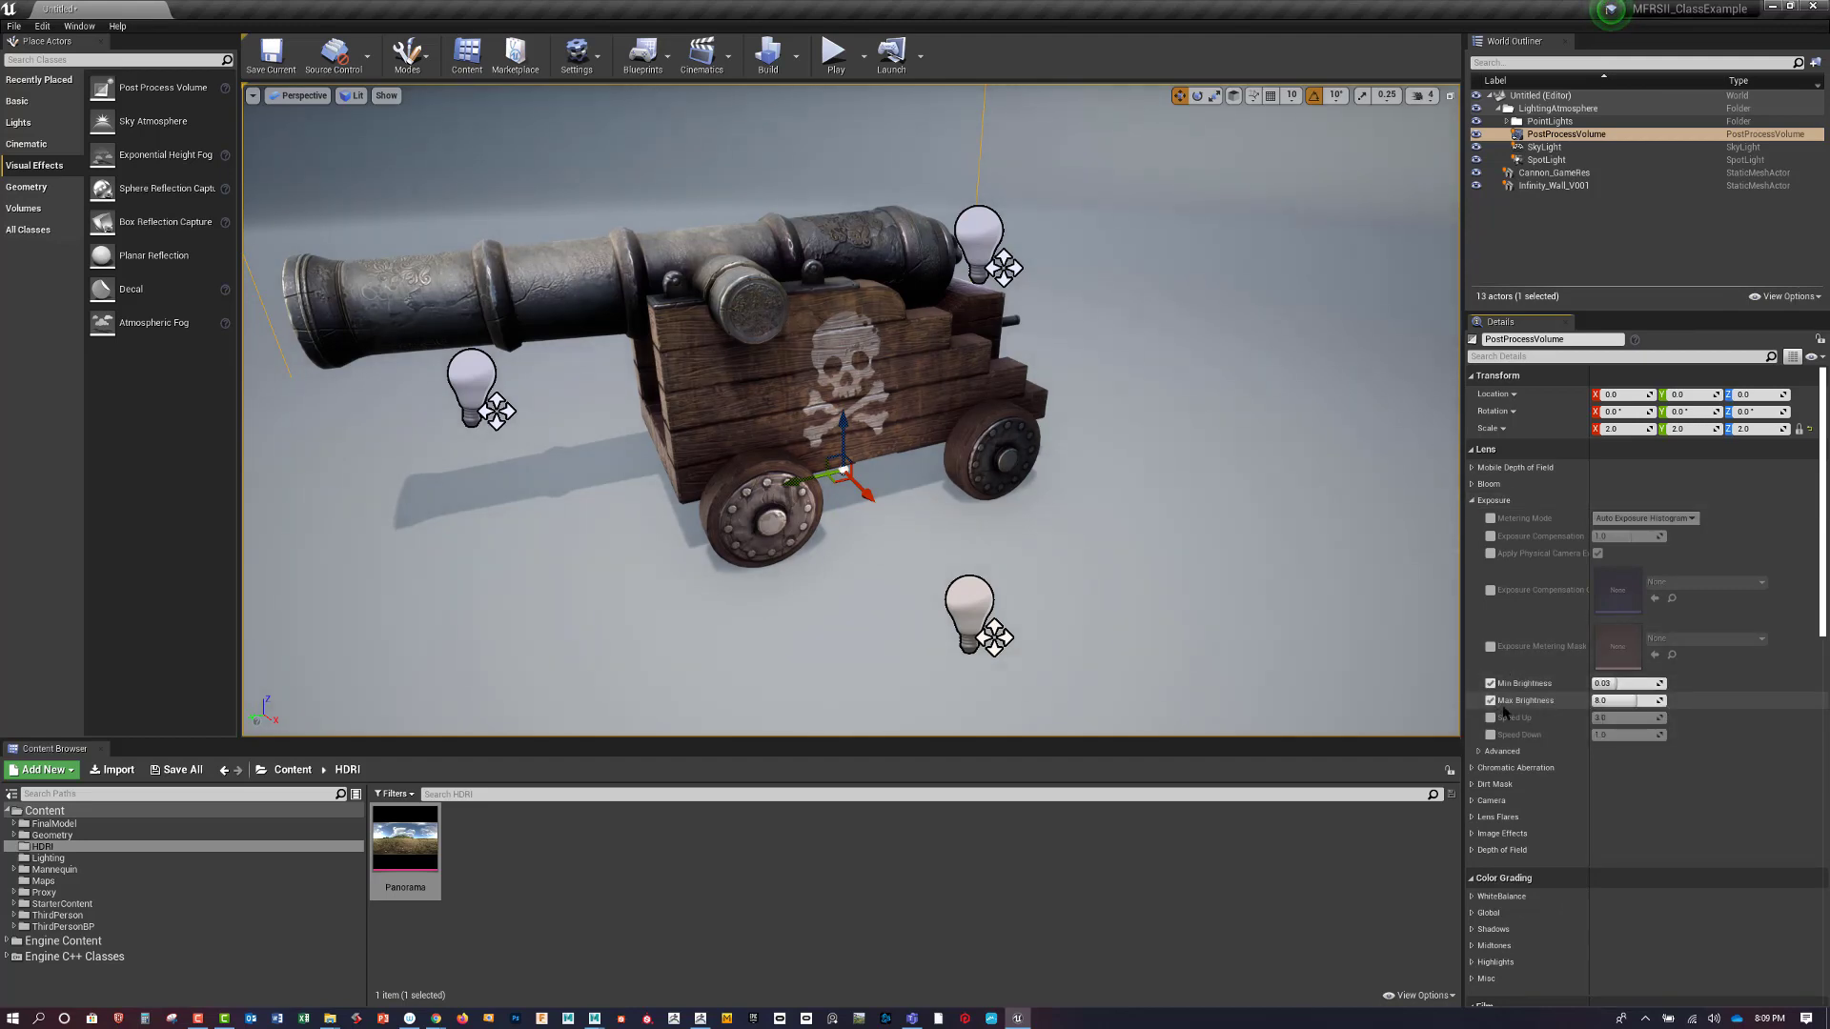
click(1609, 683)
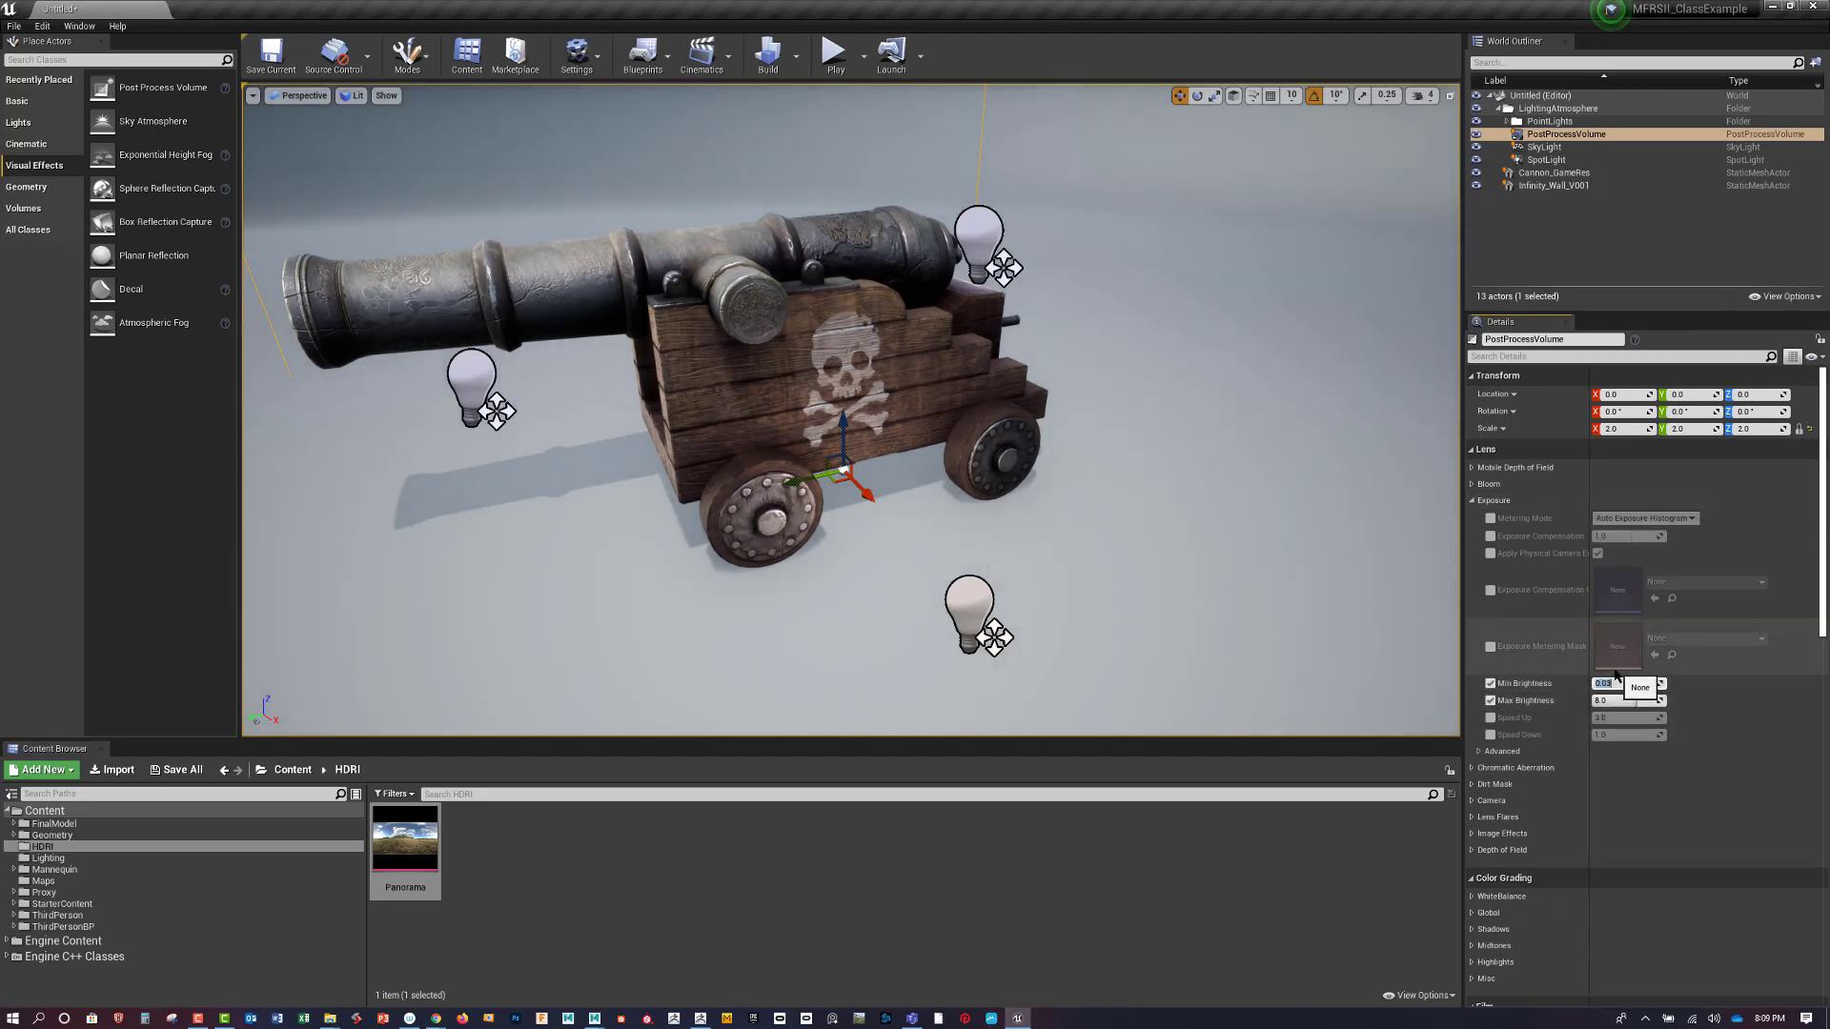
text(1)
key(Return)
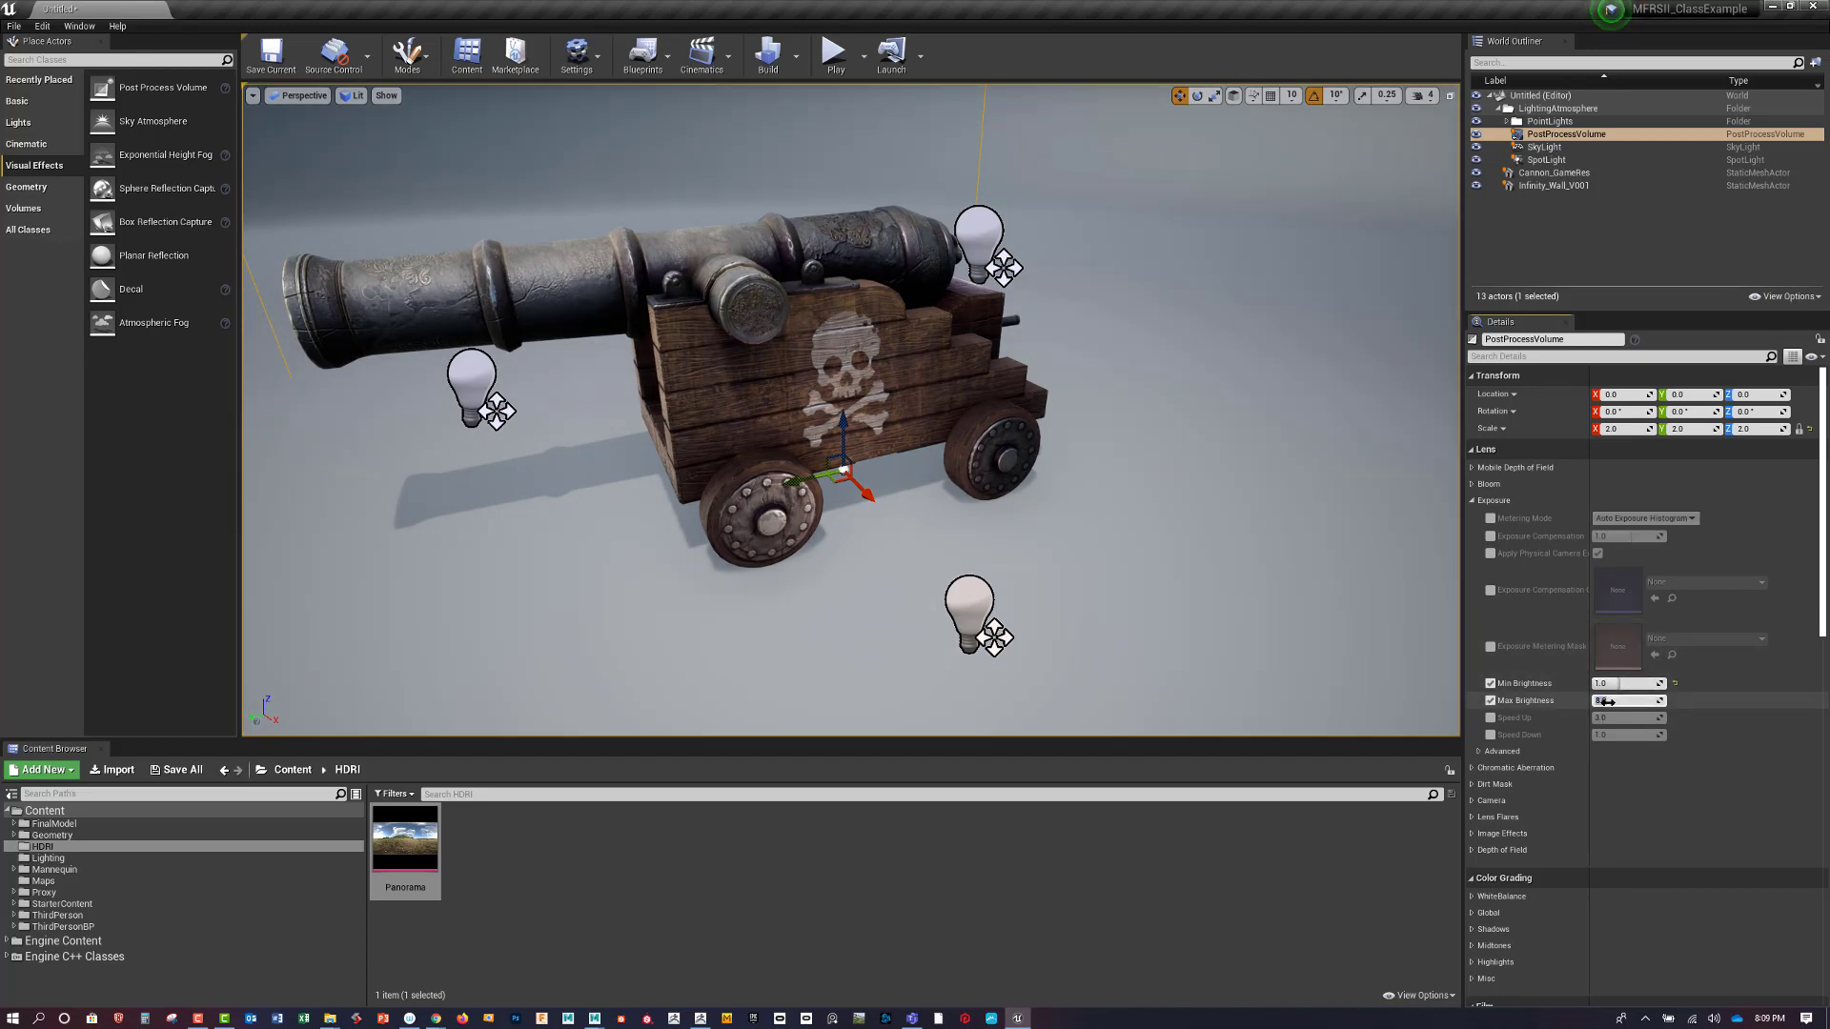
click(1608, 700)
text(1)
key(Return)
click(1476, 501)
Override the bloom Method, keeping Standard, and set the bloom Intensity to 20
click(1477, 485)
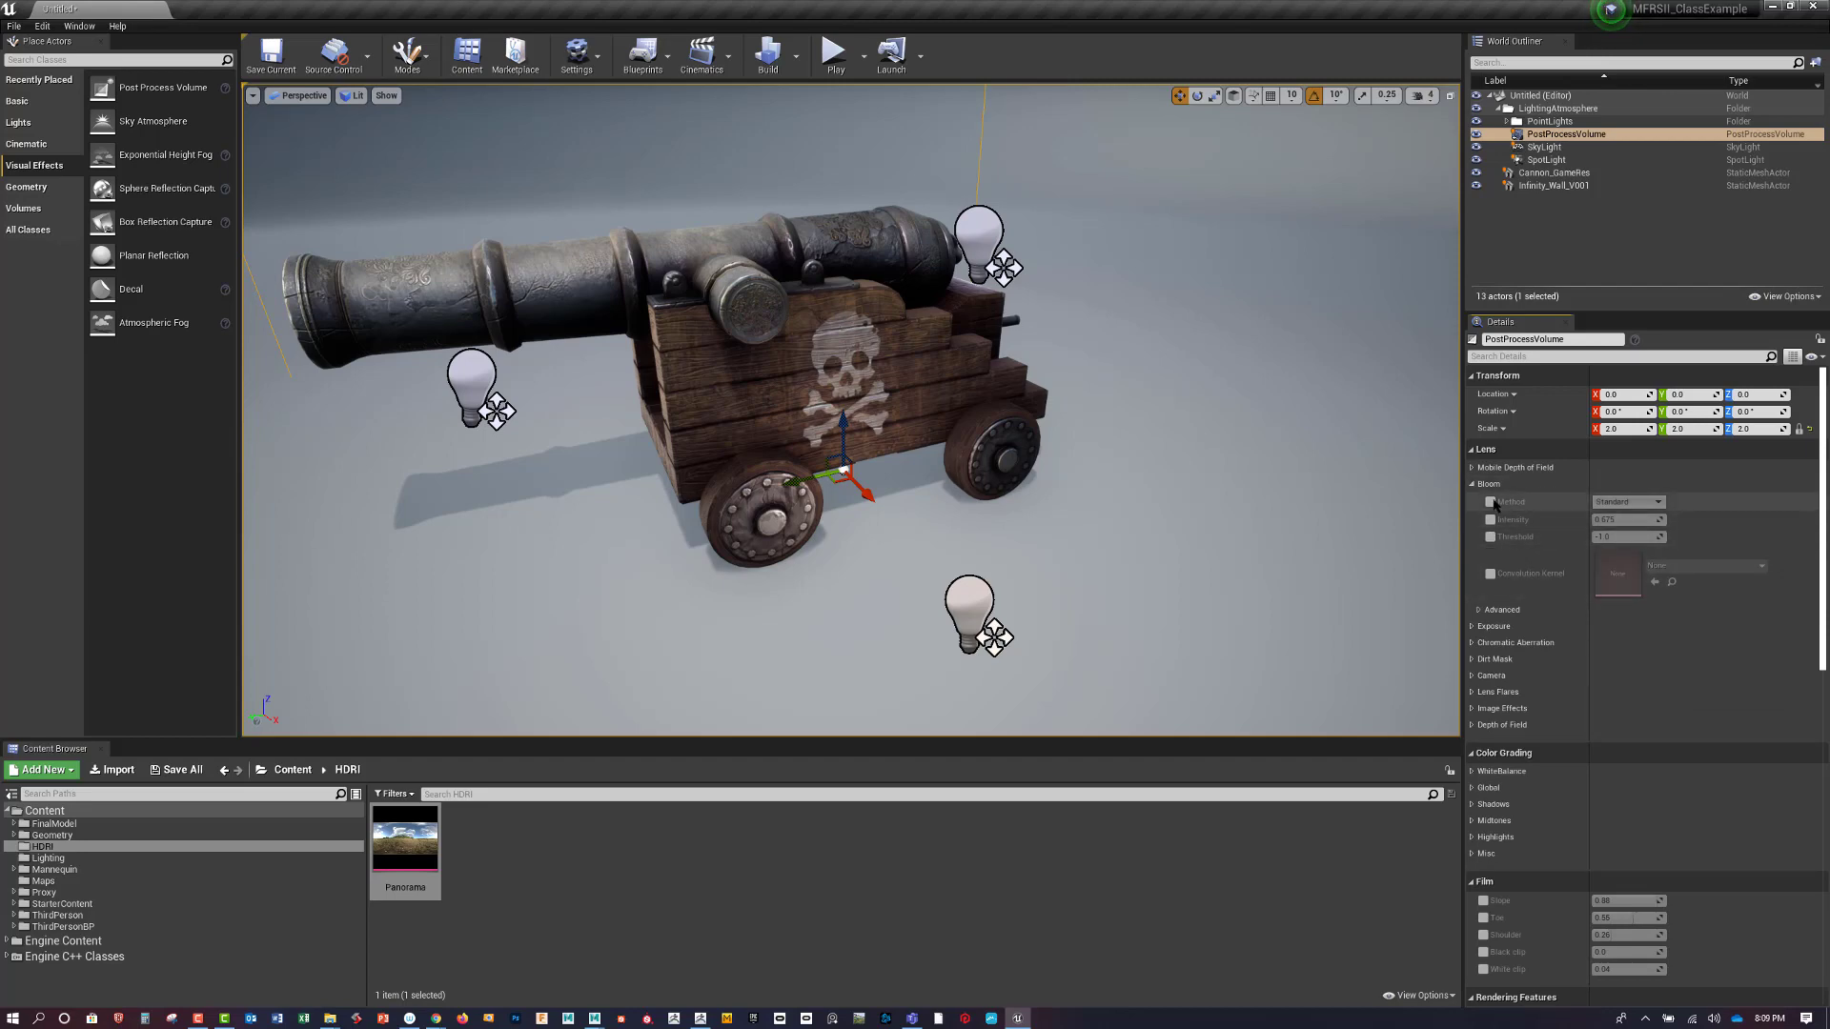
click(1490, 502)
click(1627, 502)
click(1491, 520)
click(1490, 520)
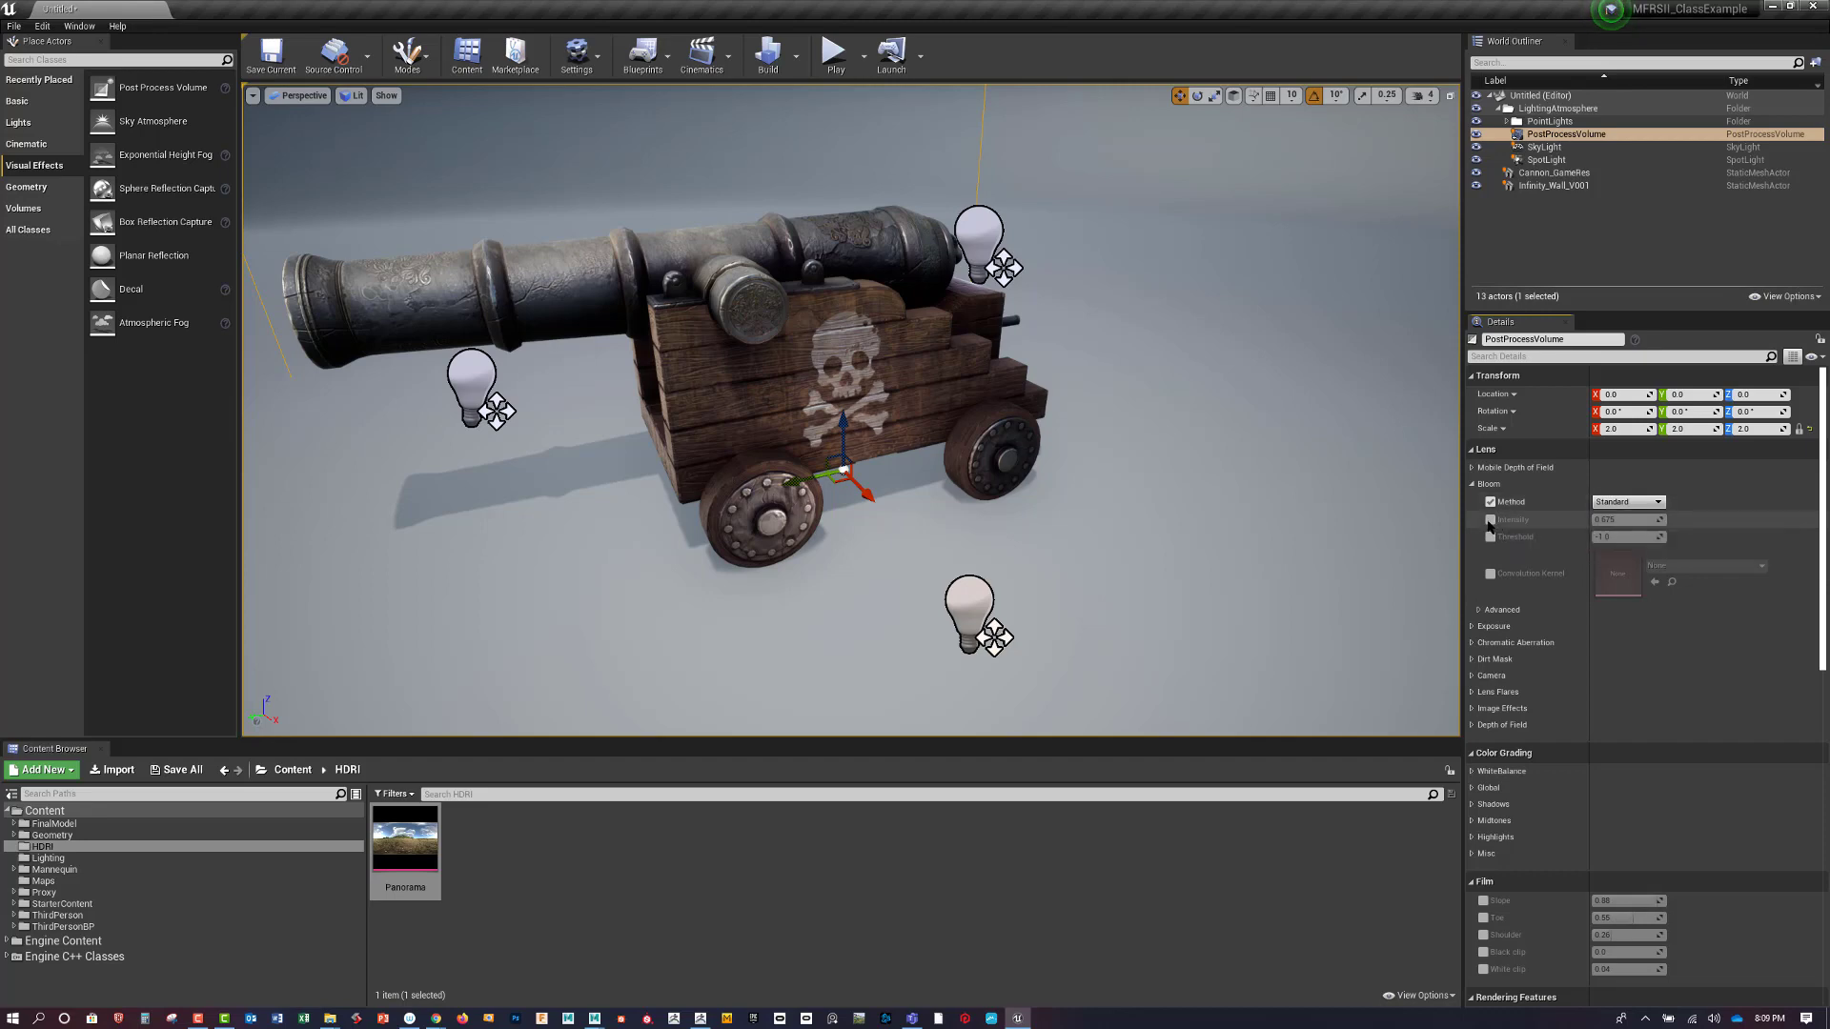
click(1623, 518)
key(Return)
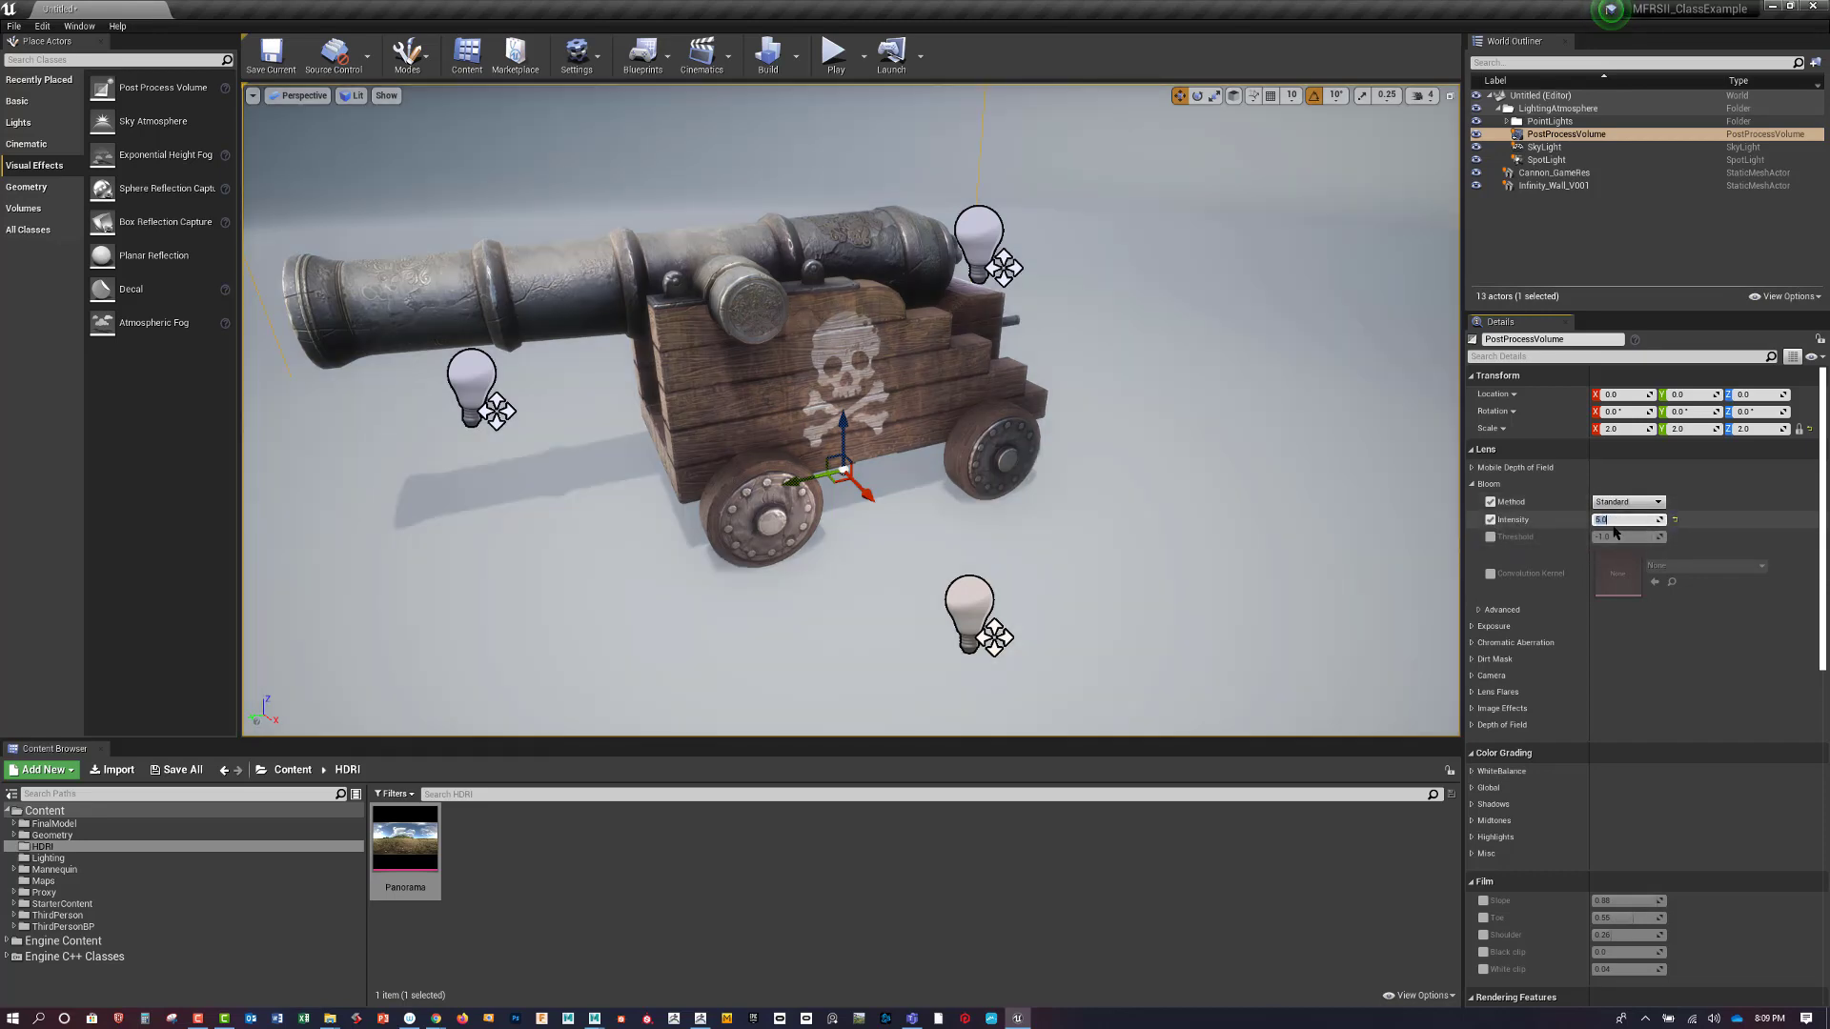
text(20)
key(Return)
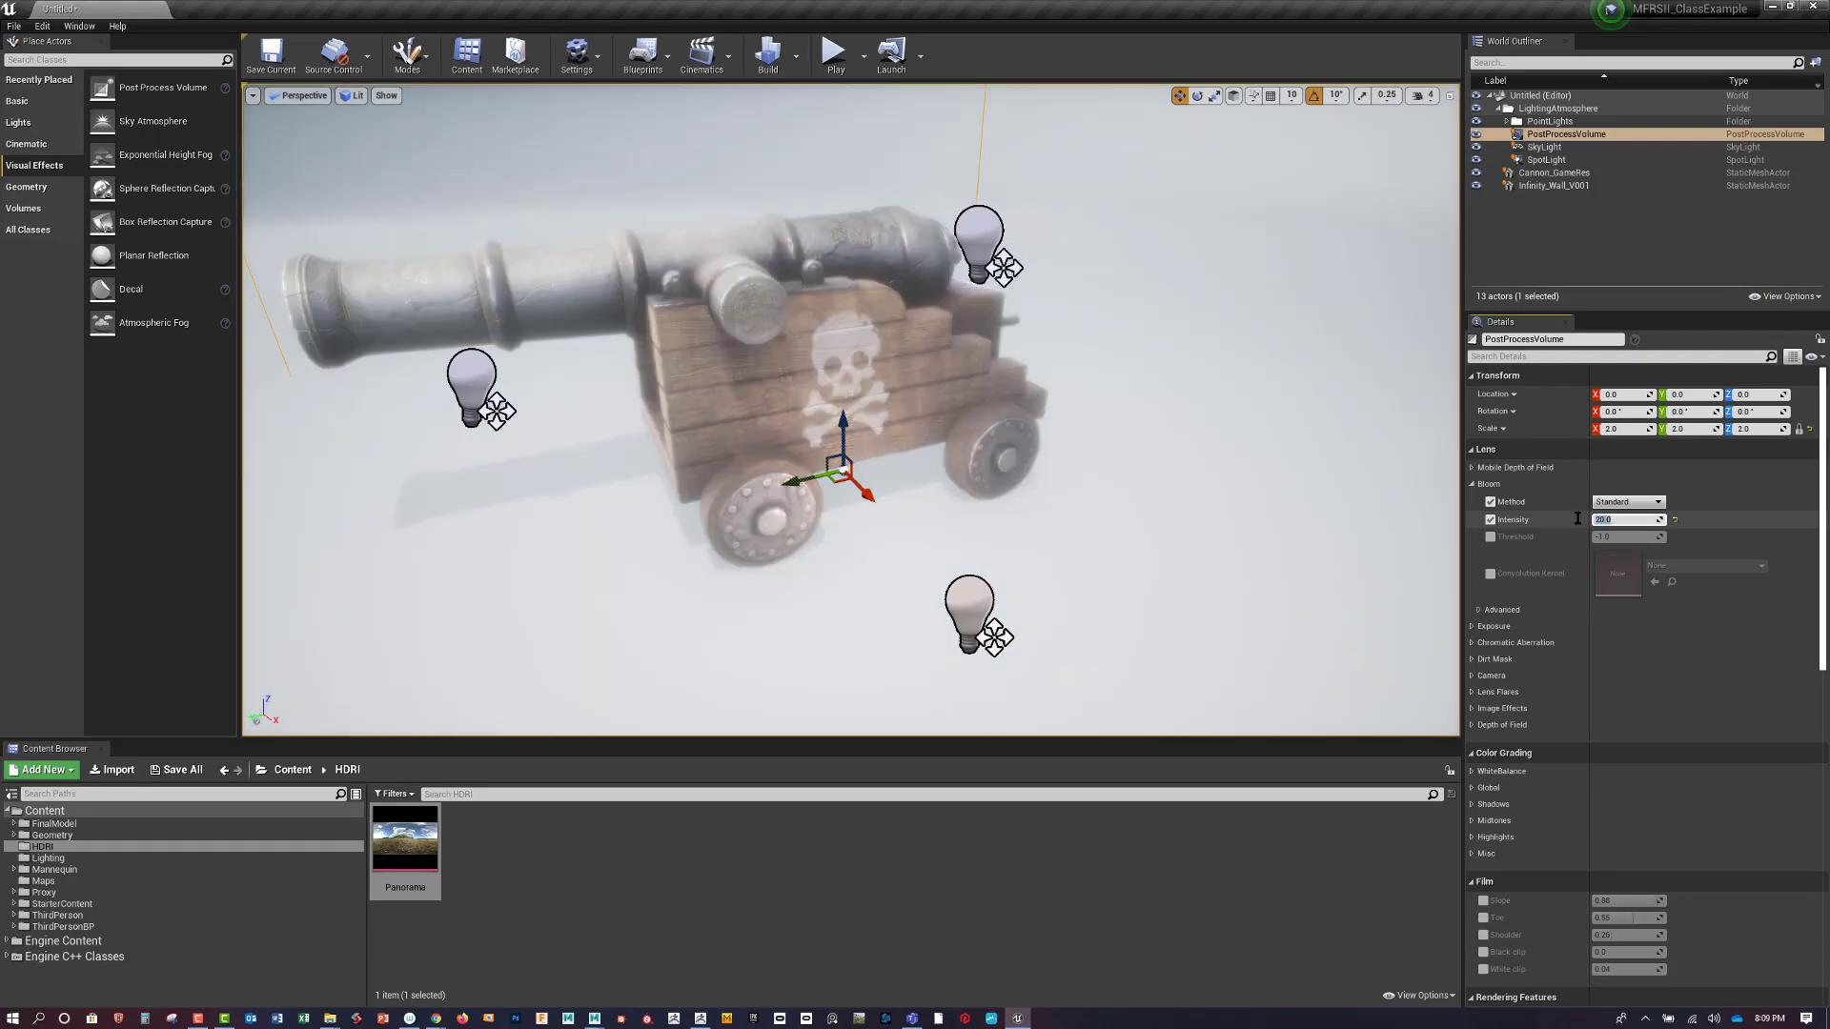
Override the bloom Threshold and raise it to about -0.14
click(1491, 536)
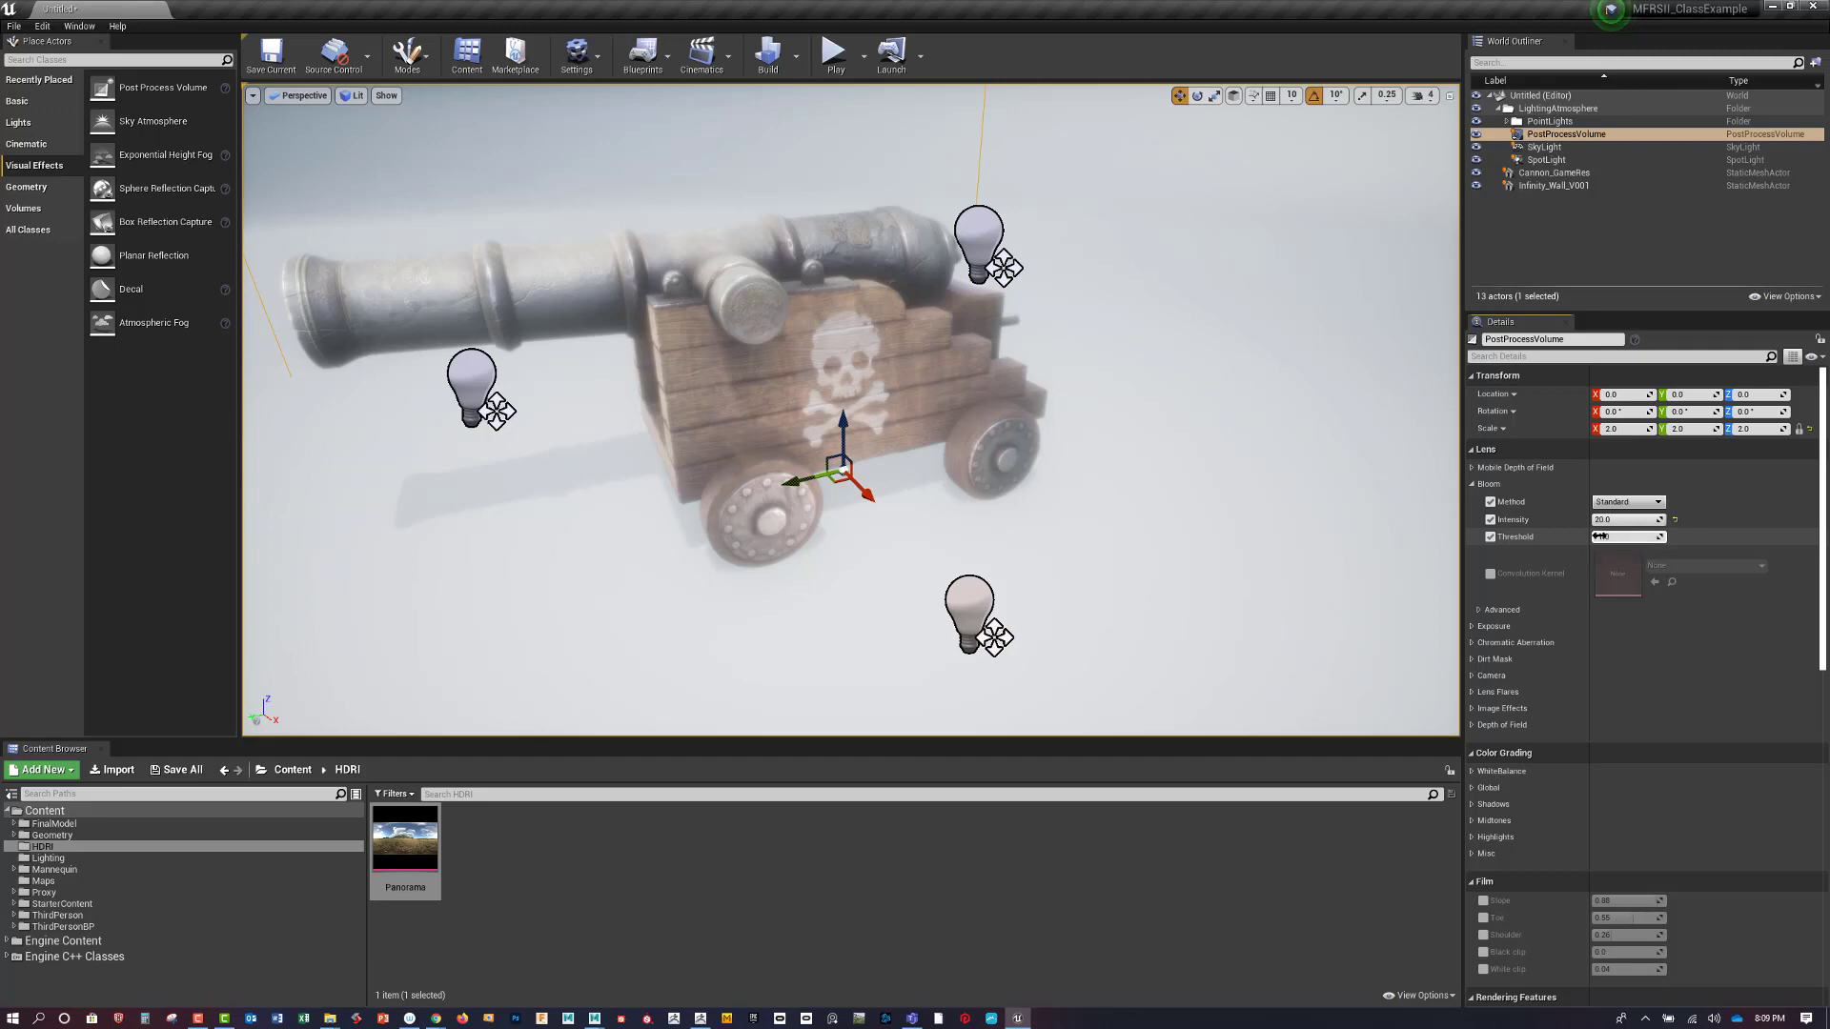
mouse_move(1625, 537)
mouse_down()
mouse_move(1663, 536)
mouse_move(1594, 536)
mouse_up()
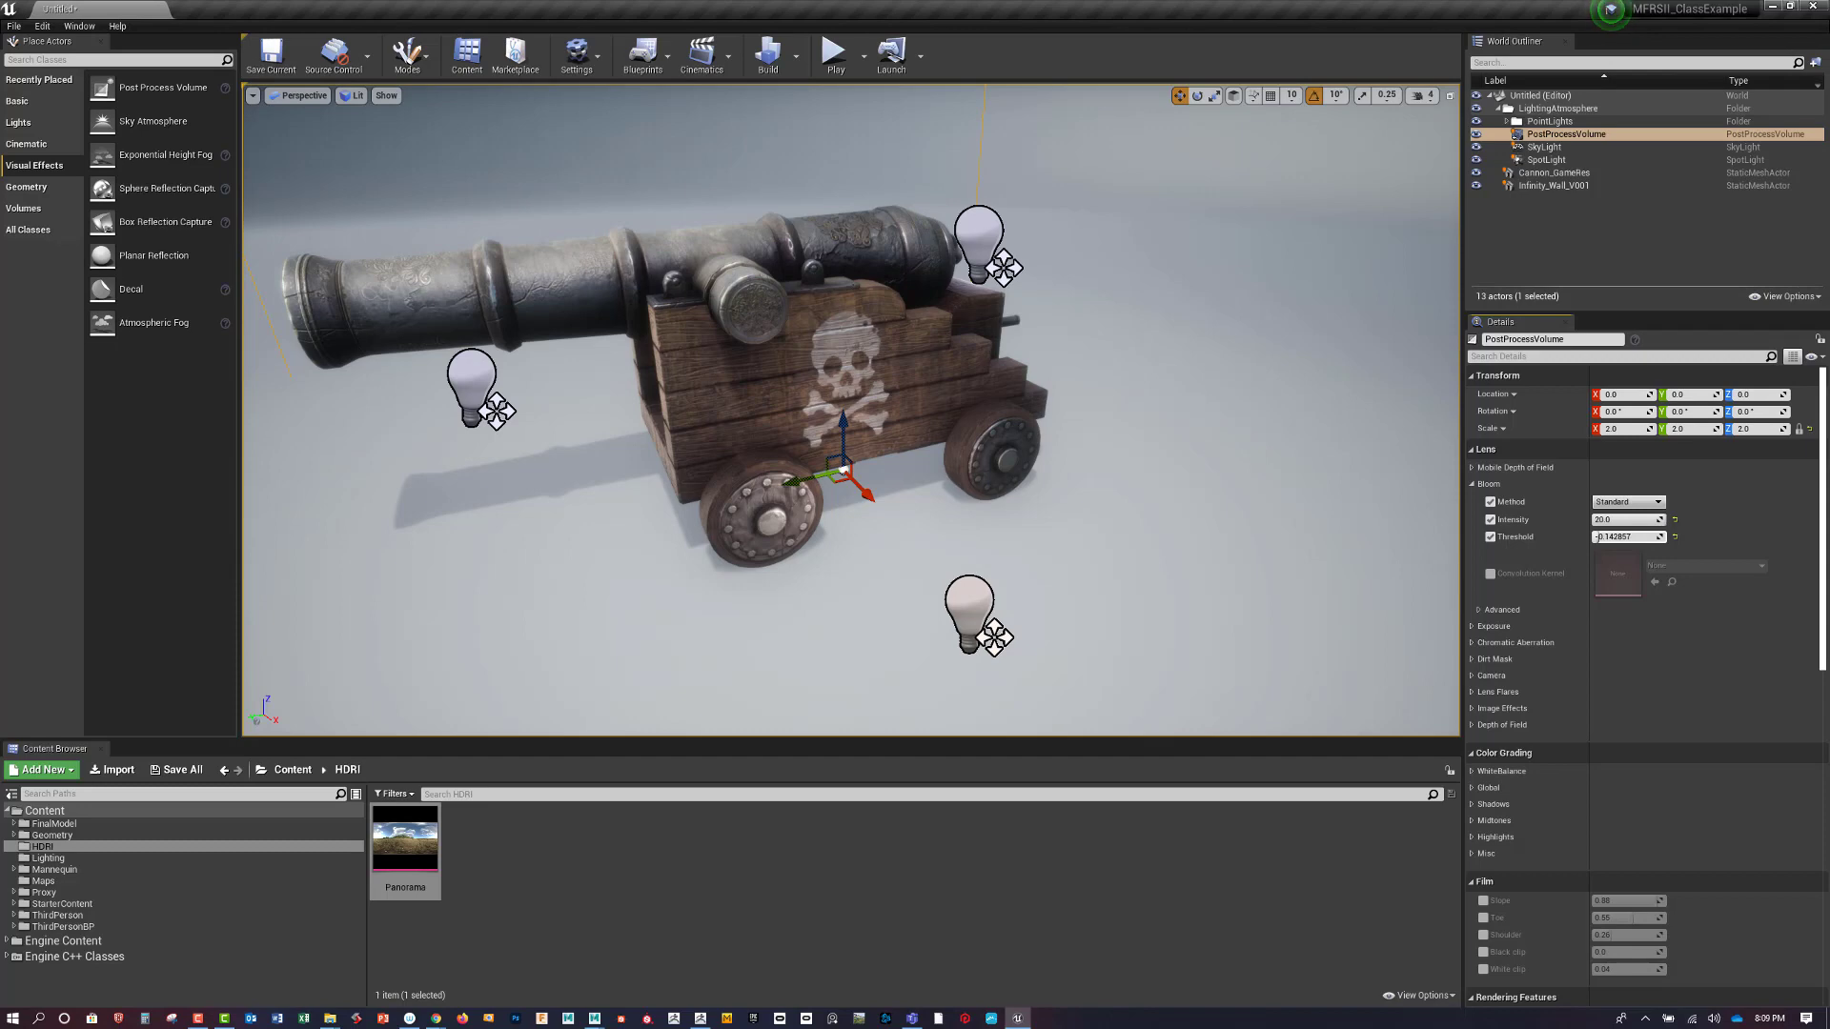
drag(1595, 536, 1594, 536)
Set the bloom Intensity to 10
click(1609, 520)
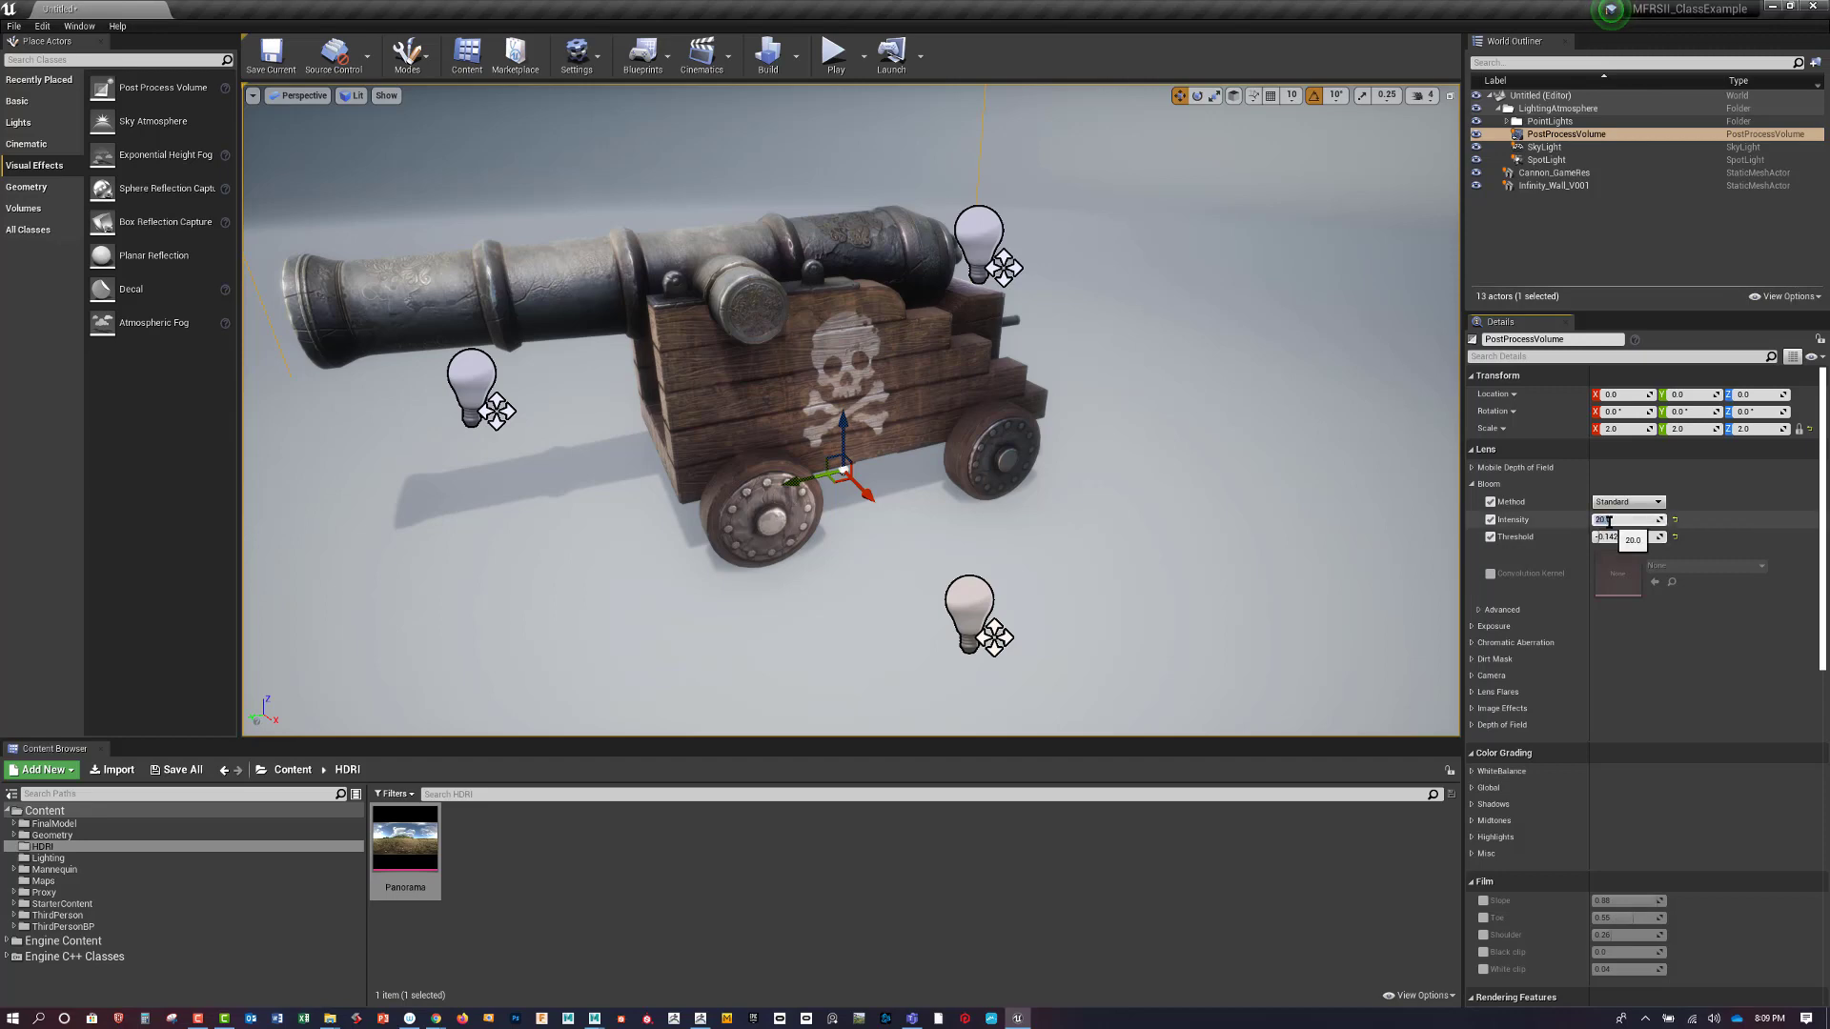
text(10)
key(Return)
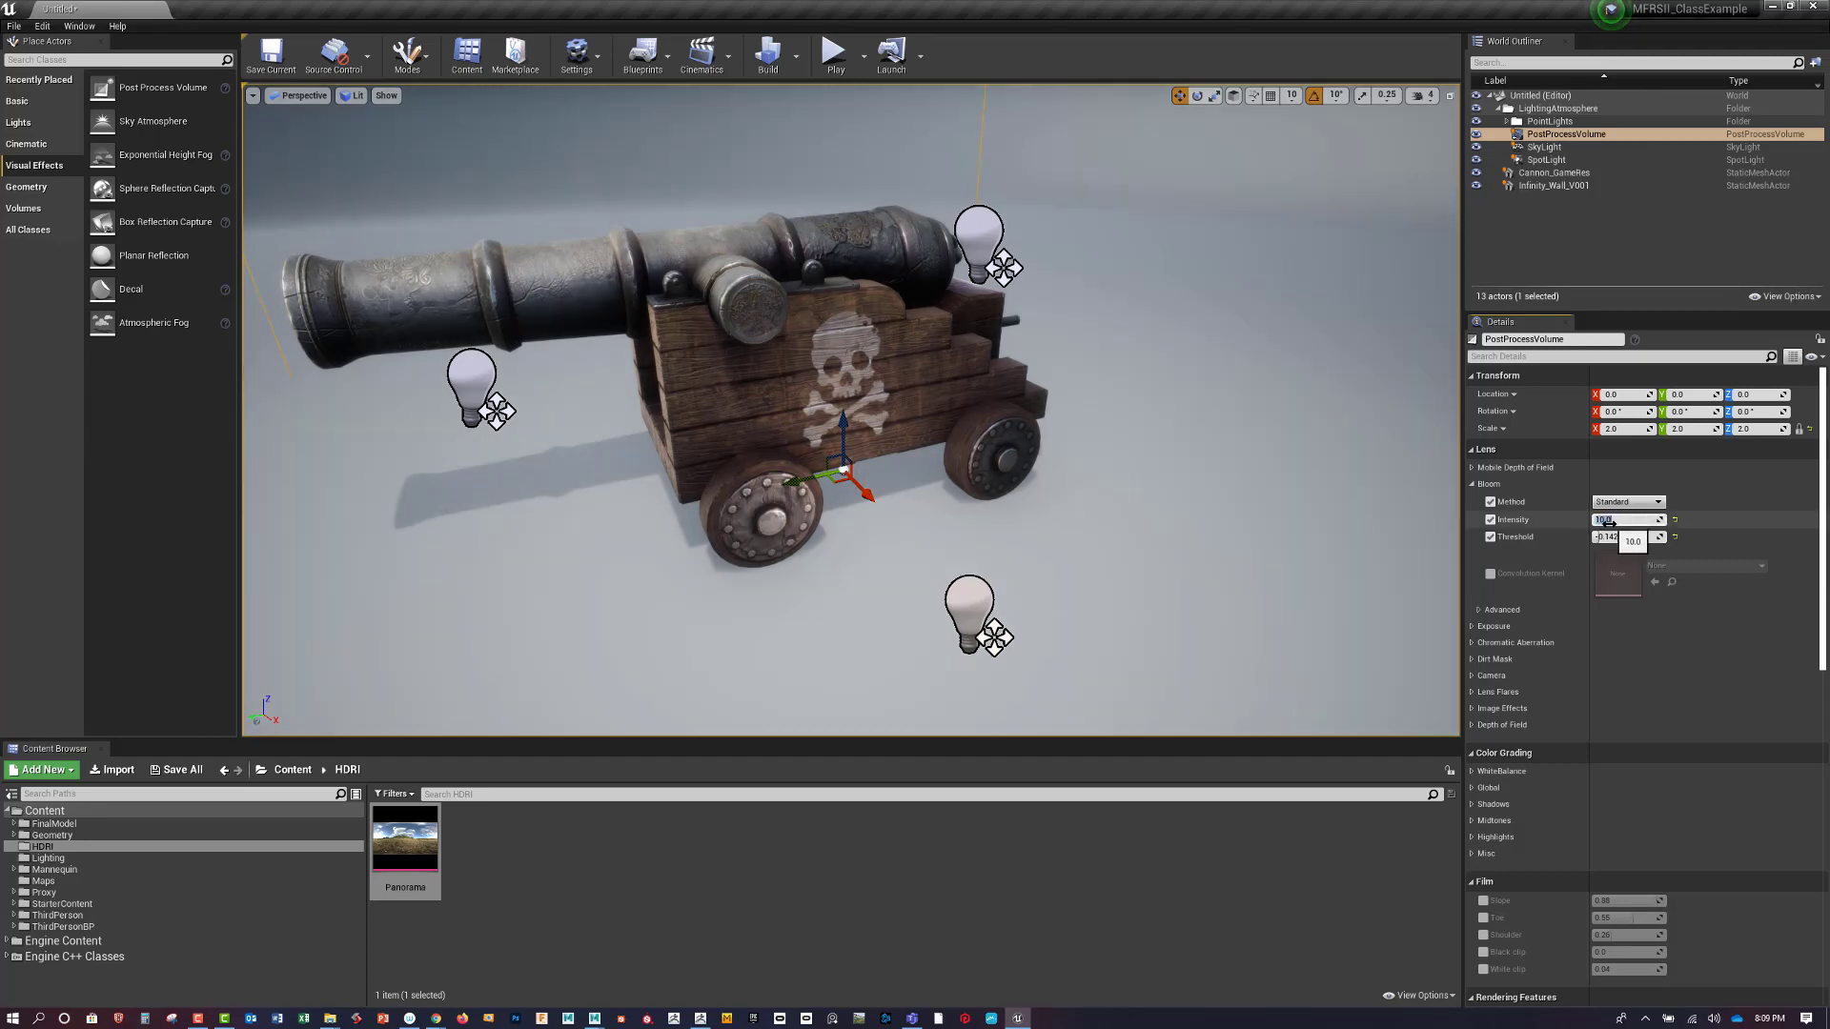
Toggle the bloom Intensity override off and on repeatedly to compare the effect, leaving it on, and collapse the bloom settings
click(1490, 520)
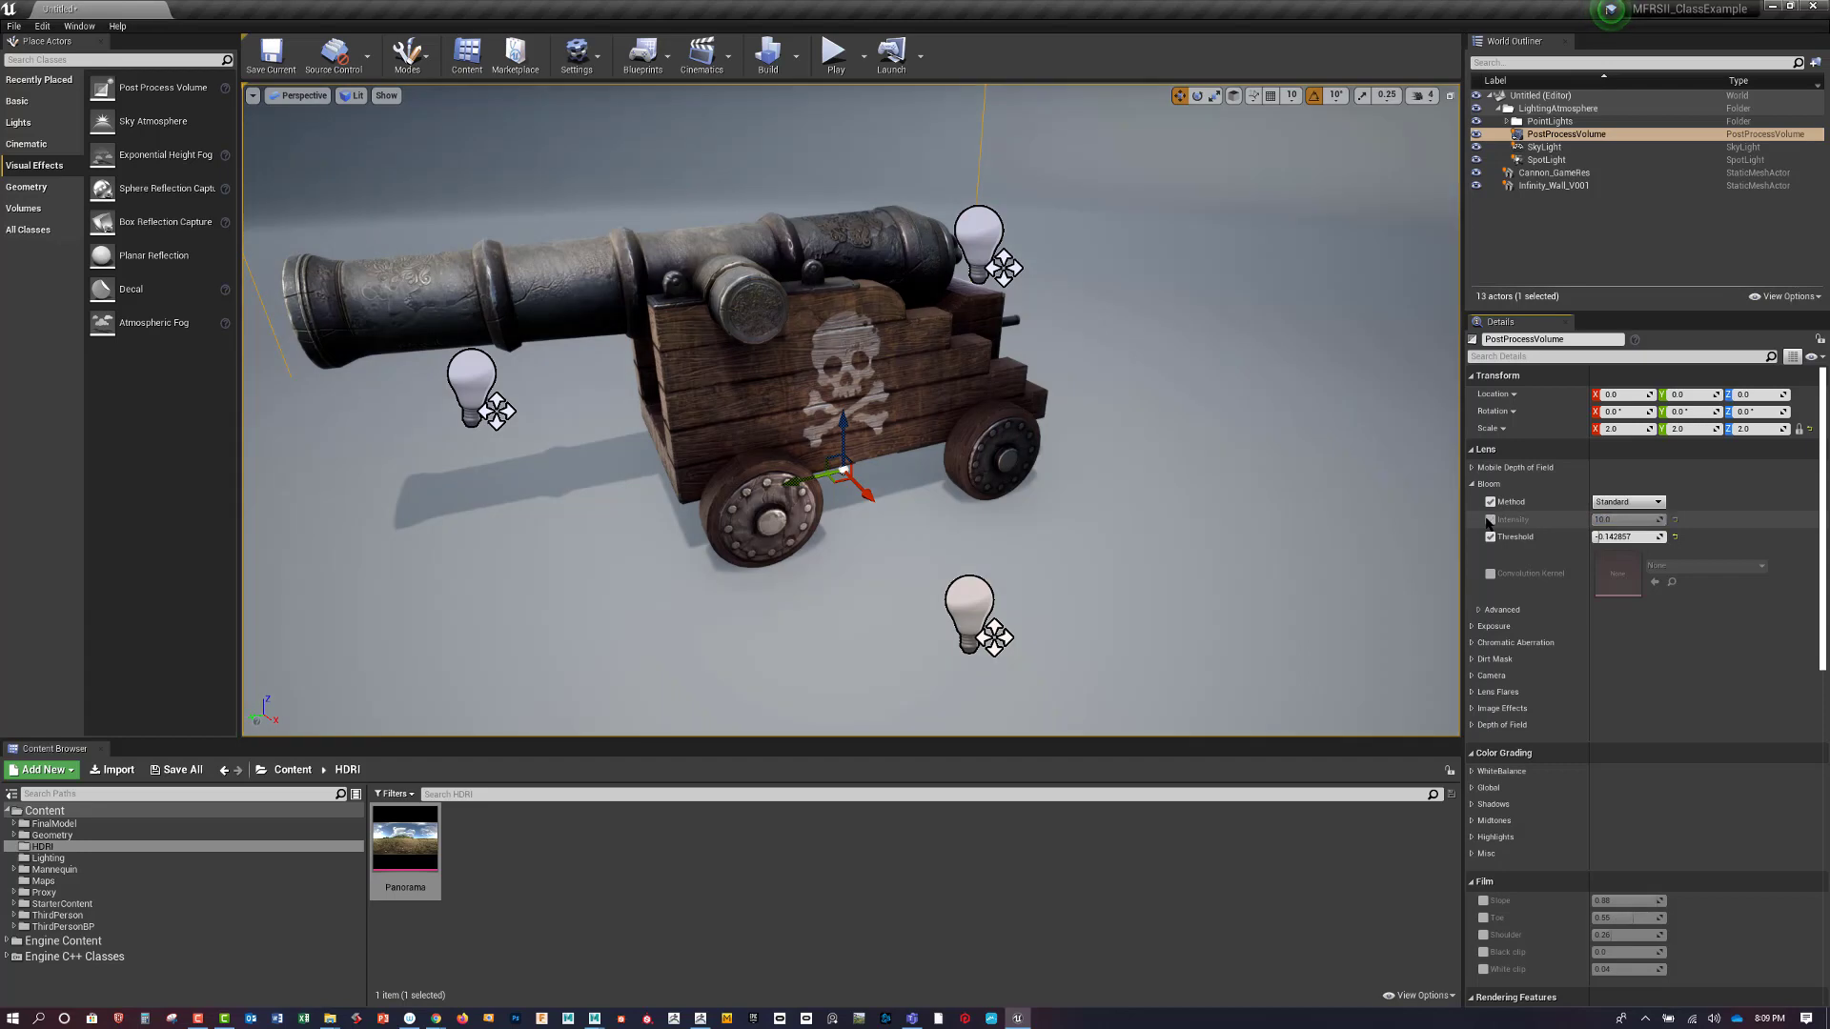
click(1489, 521)
click(1490, 520)
click(1489, 520)
click(1489, 521)
click(1489, 520)
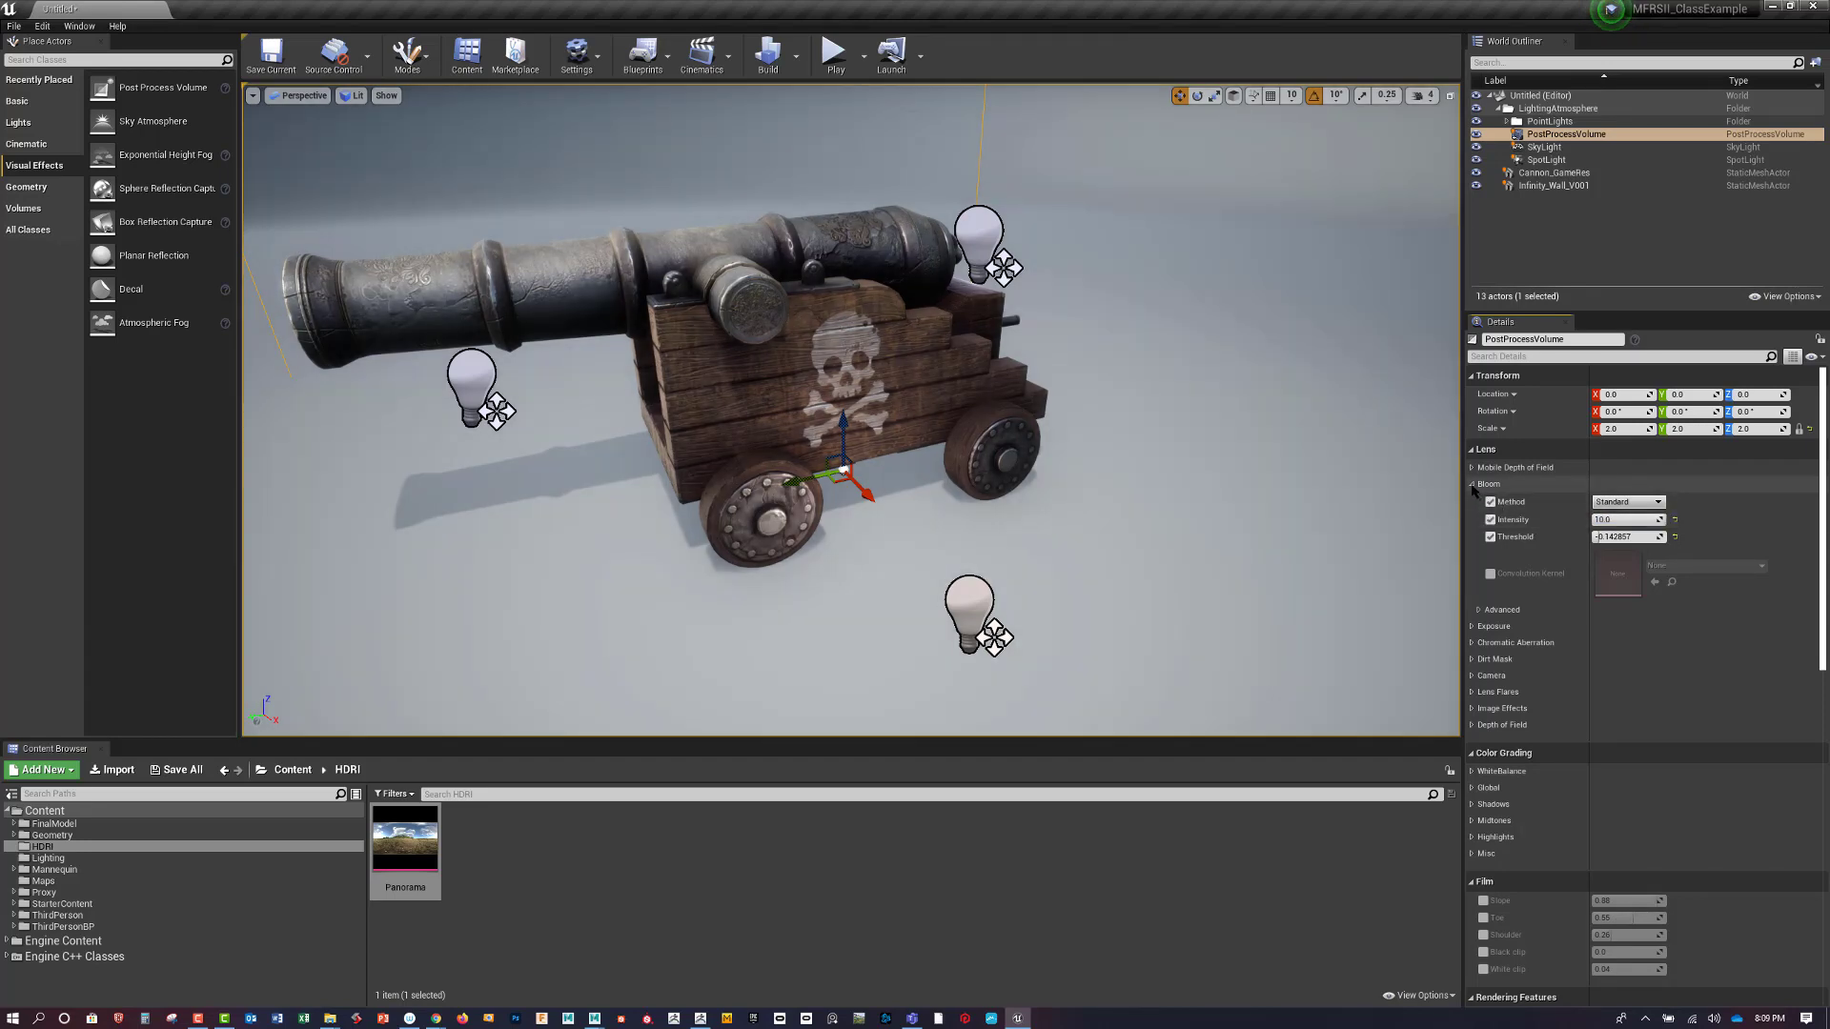
click(1475, 484)
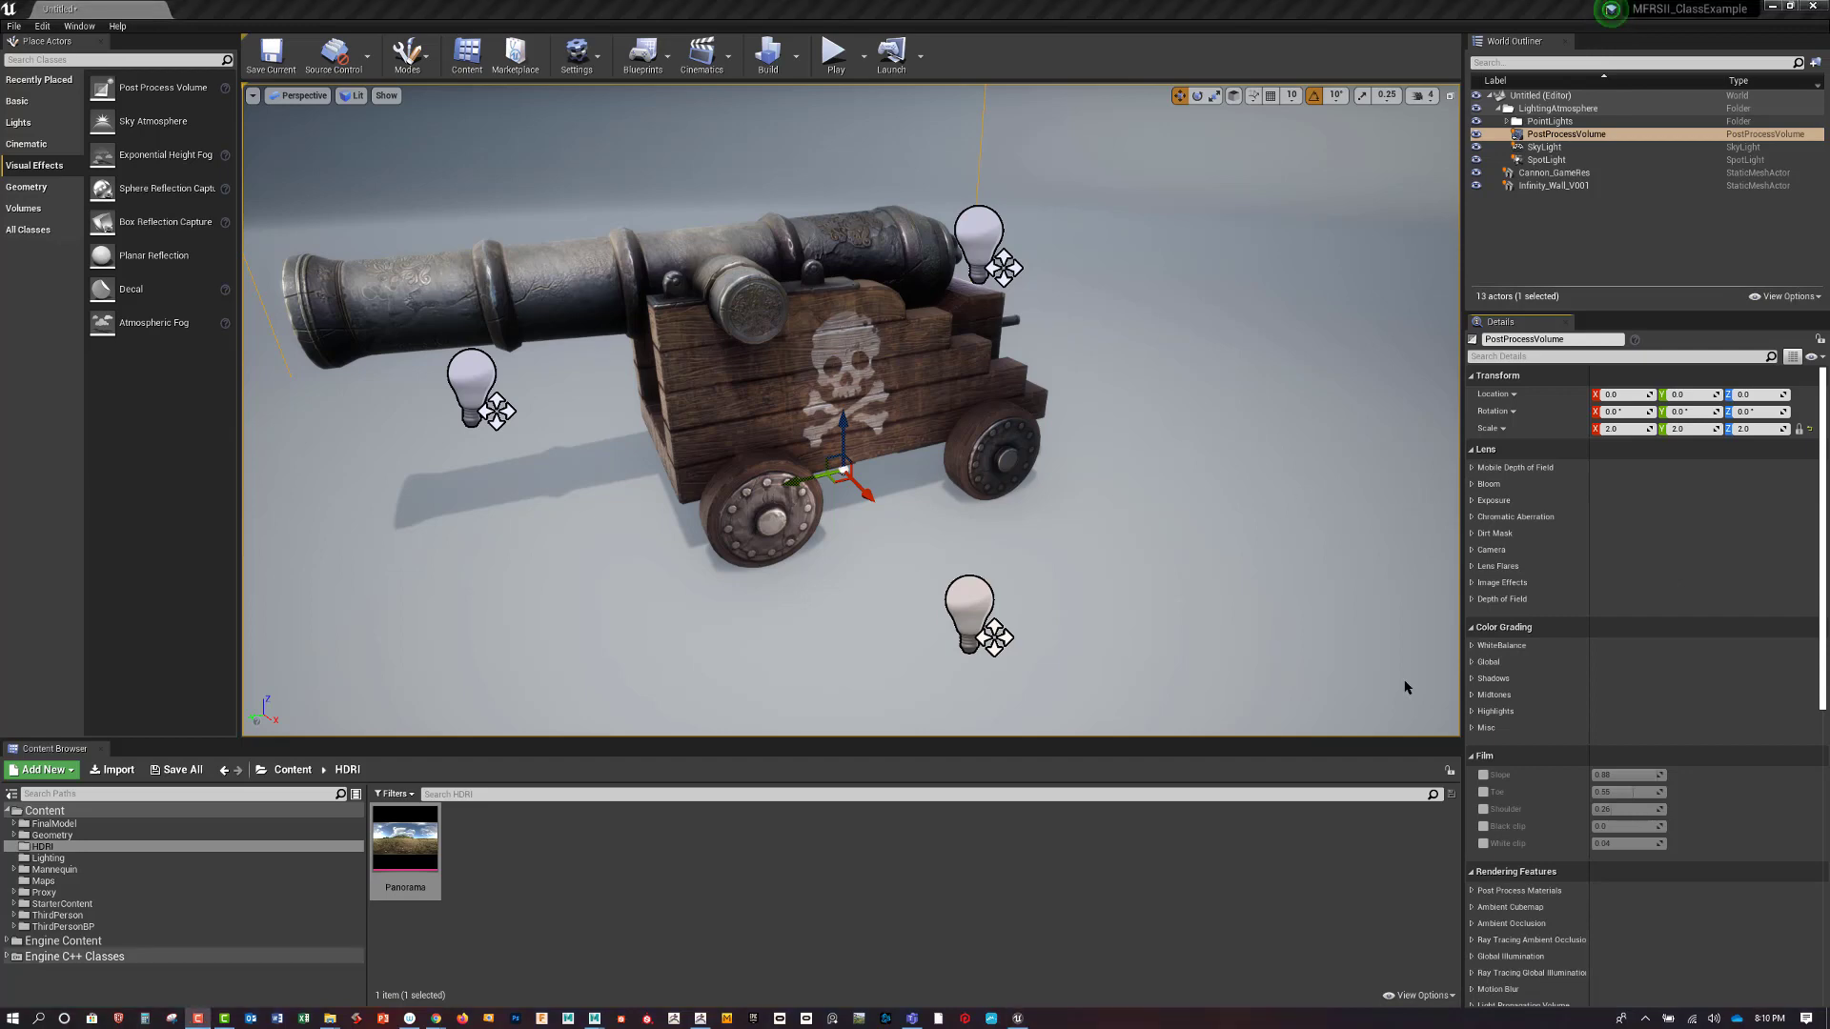
Override the Chromatic Aberration Intensity and adjust its amount on the cannon view
click(1471, 517)
click(1490, 535)
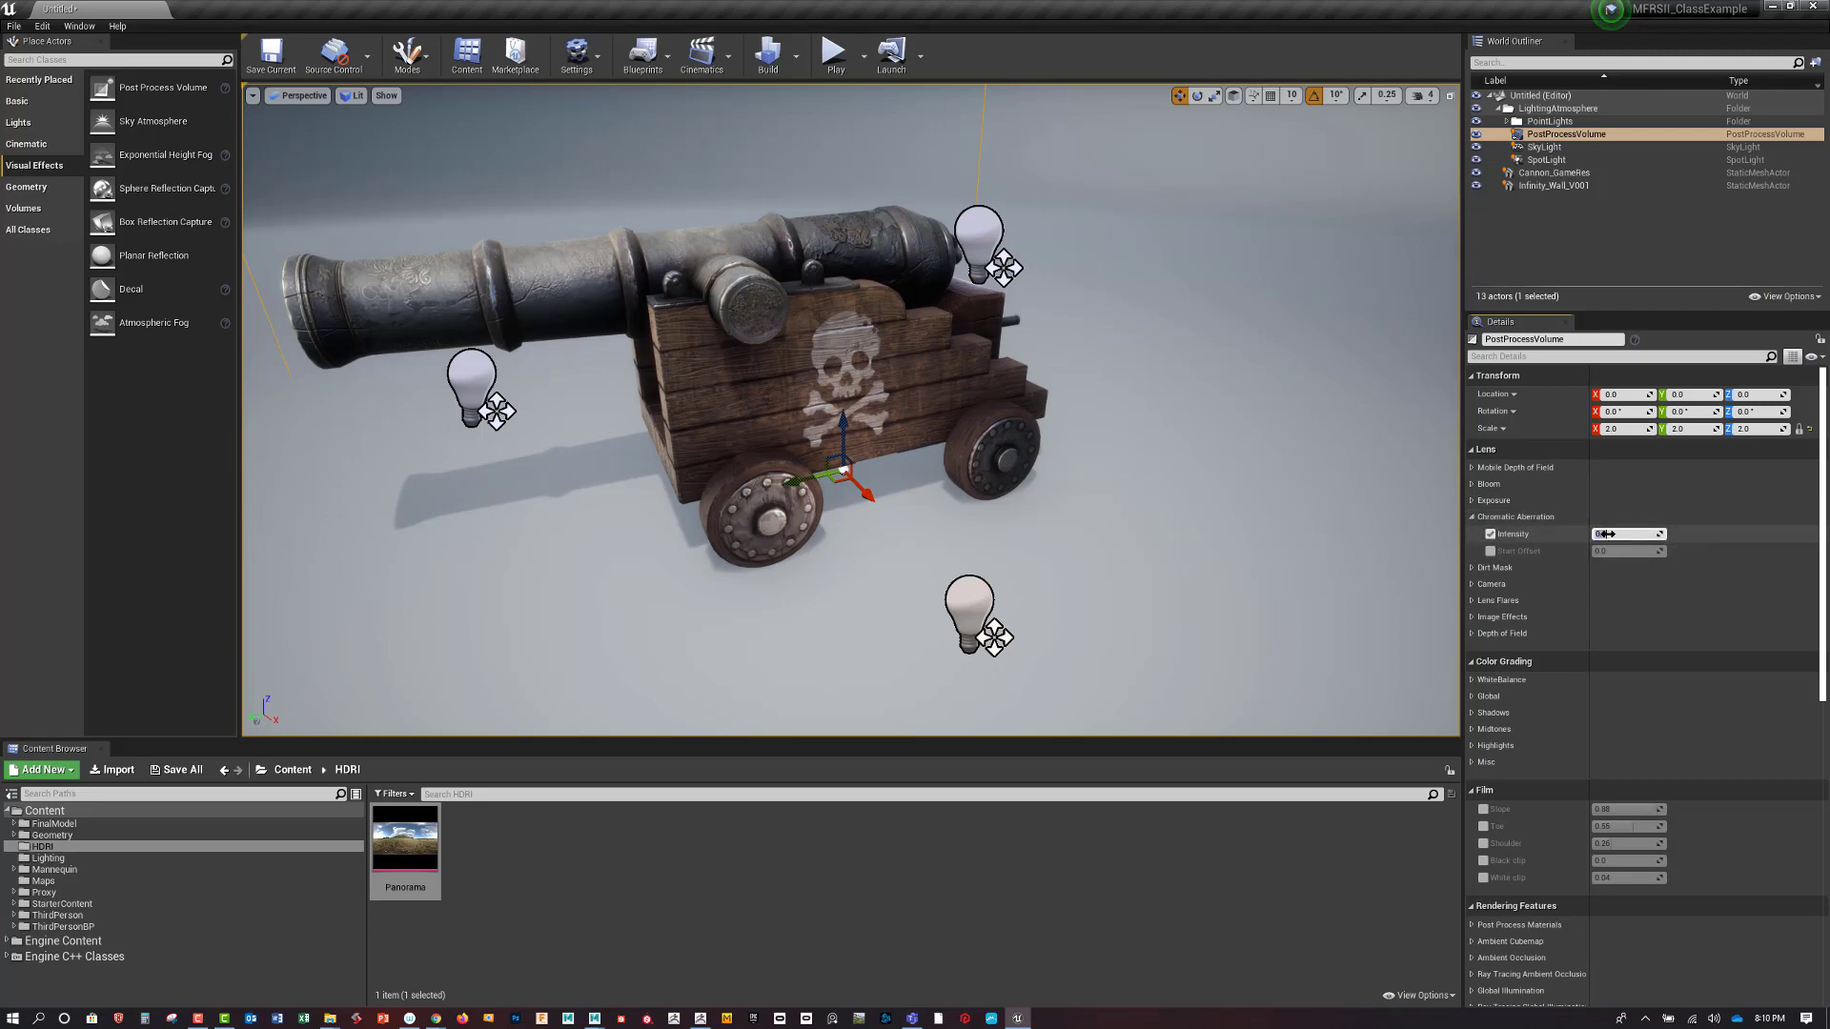
mouse_move(1607, 535)
mouse_down()
mouse_move(1648, 535)
mouse_move(1607, 534)
mouse_up()
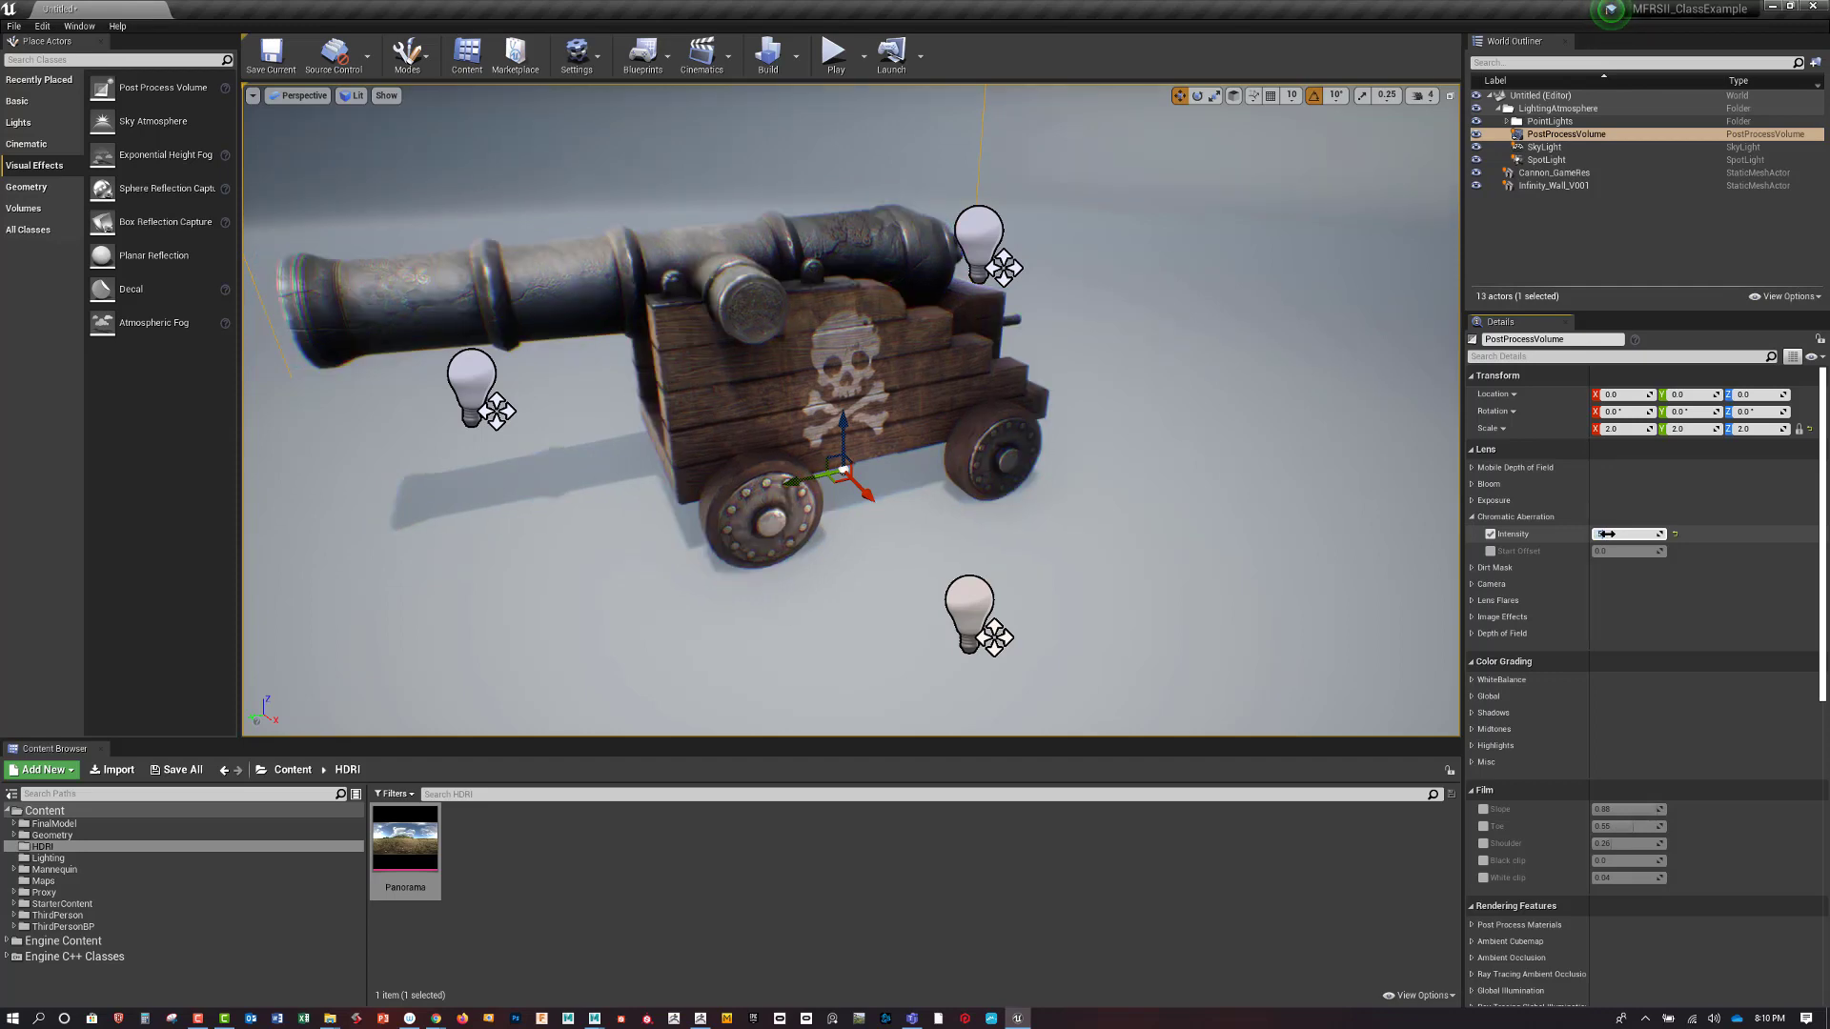
drag(1607, 535, 1607, 534)
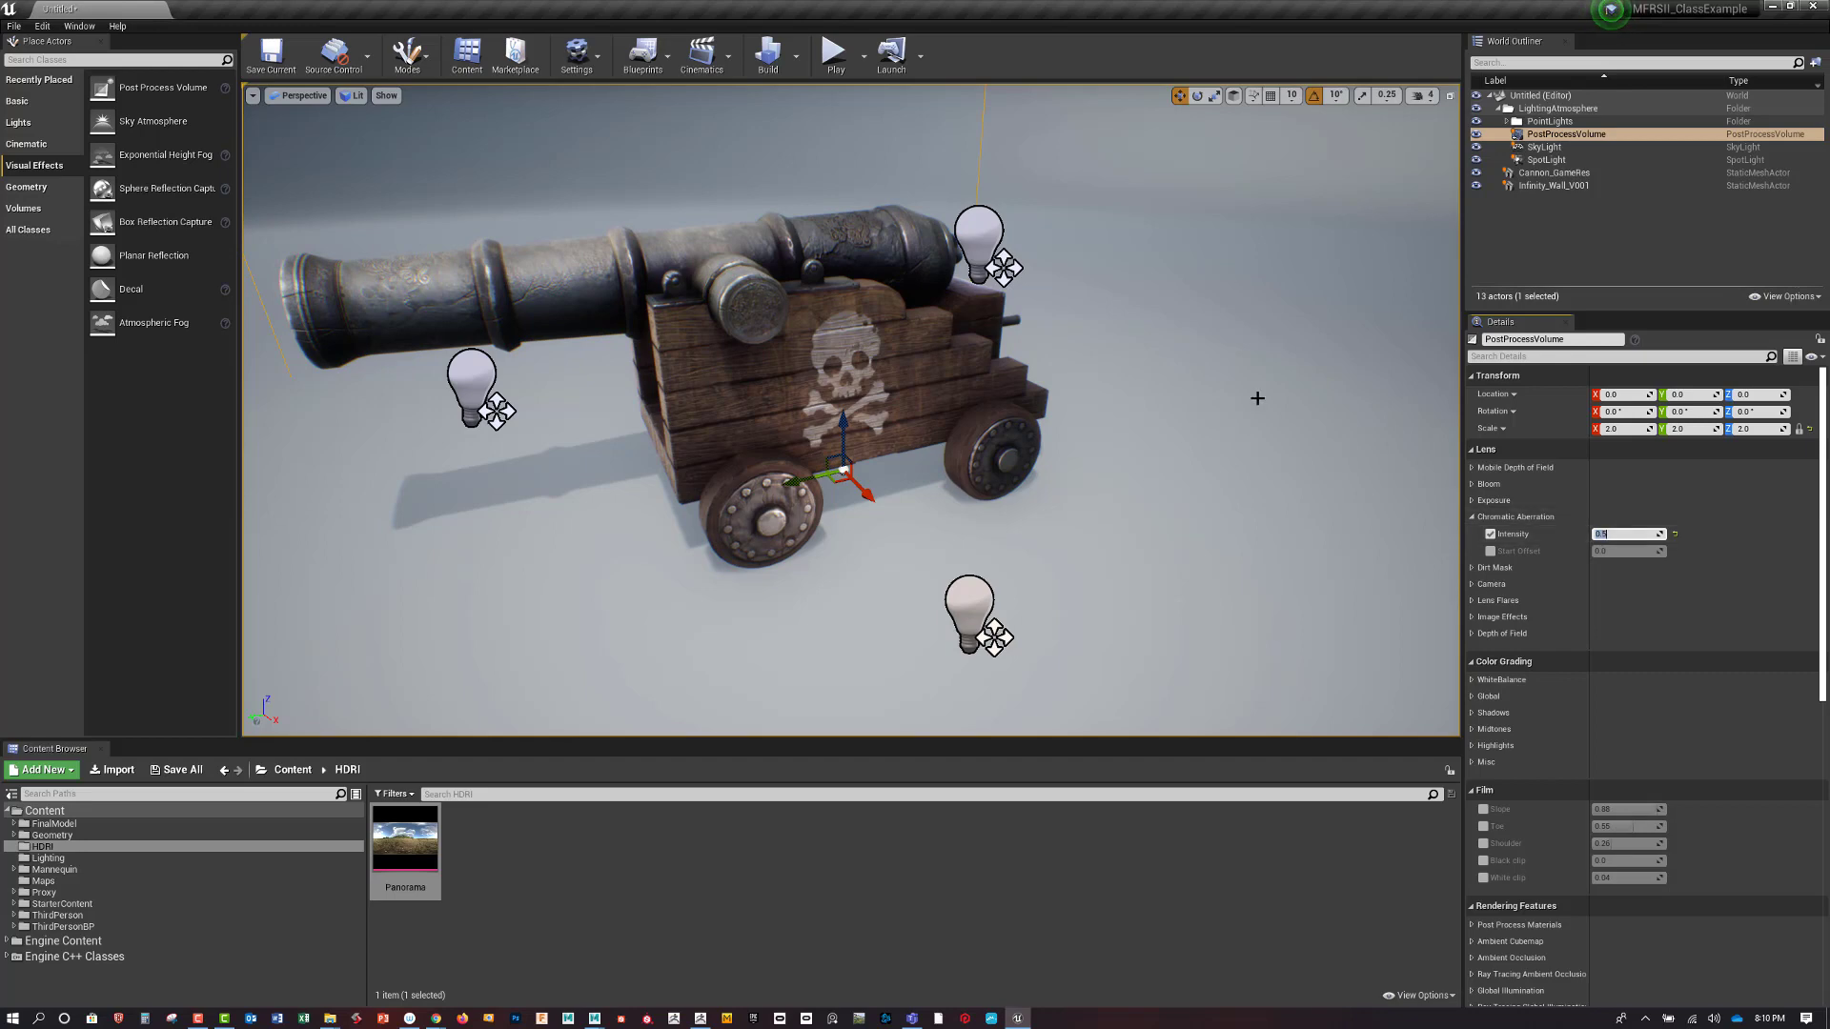
Turn on game view to hide the light icons and frame the cannon more closely
right_drag(1078, 426, 1056, 413)
key(g)
alt+drag(1227, 540, 1208, 575)
click(1263, 561)
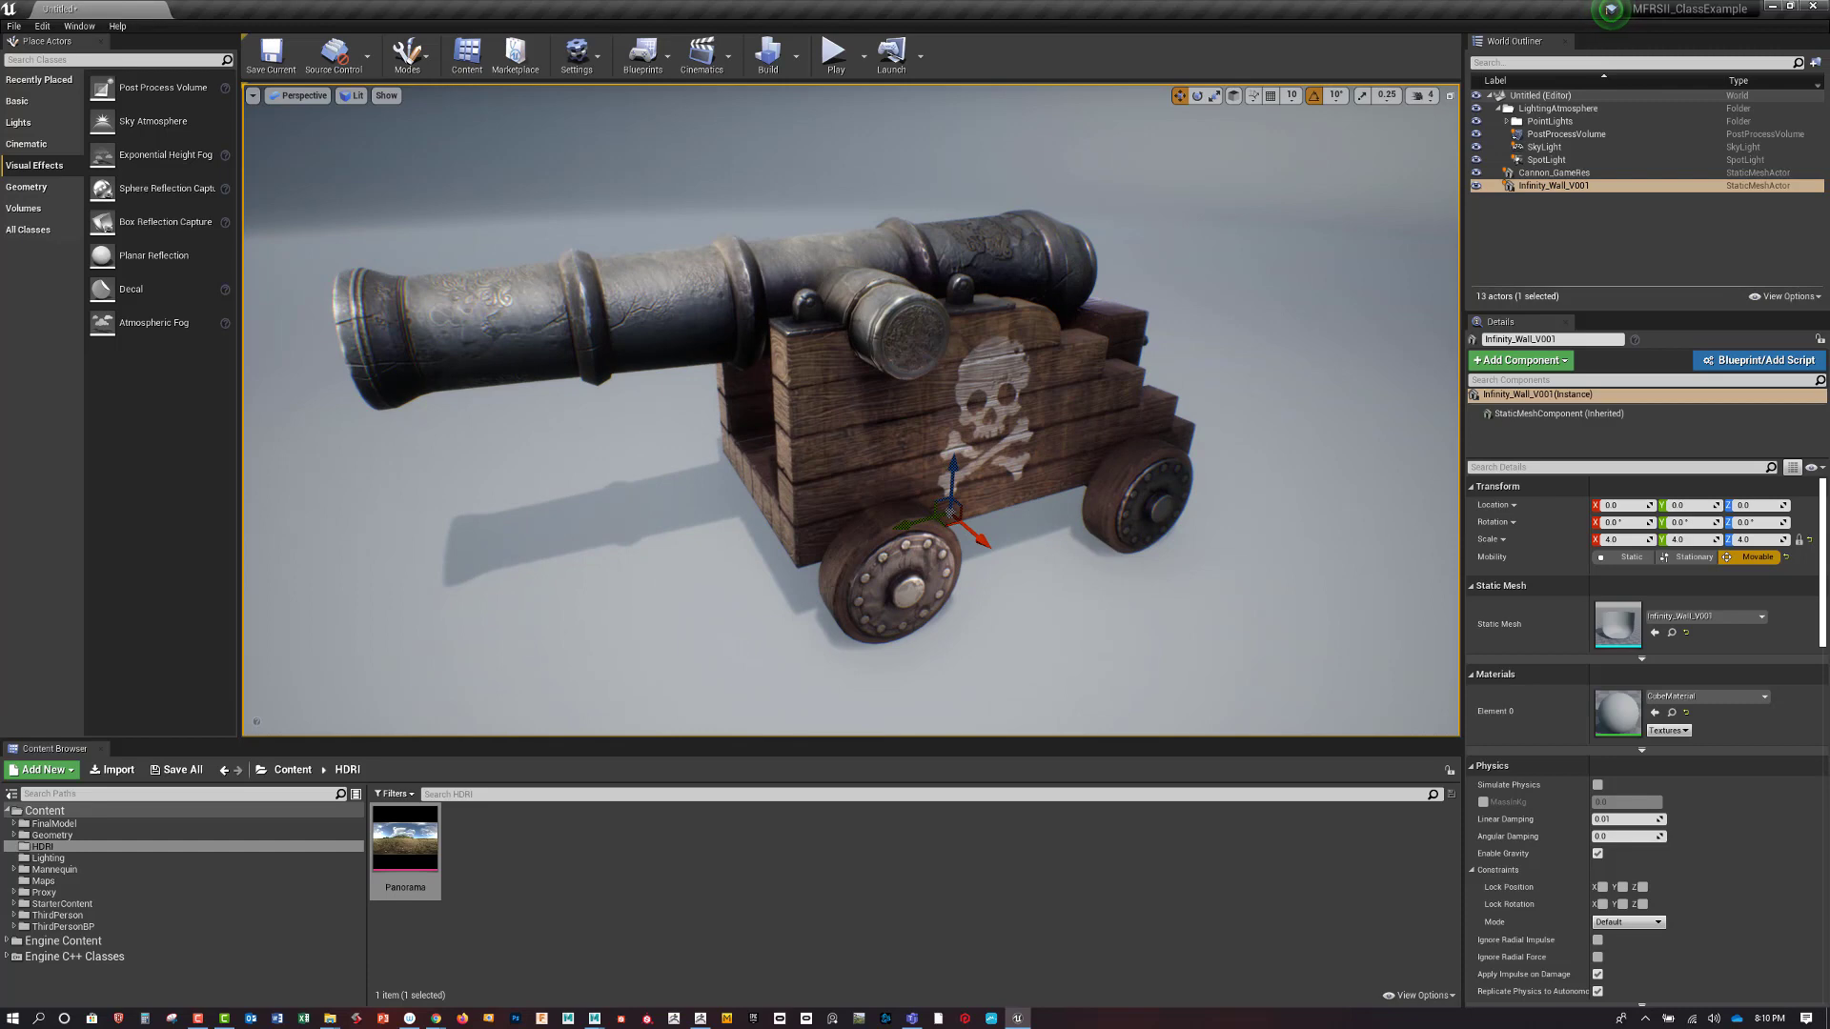
Override the post process volume's Vignette Intensity in Image Effects and raise it to about 0.62
click(1566, 133)
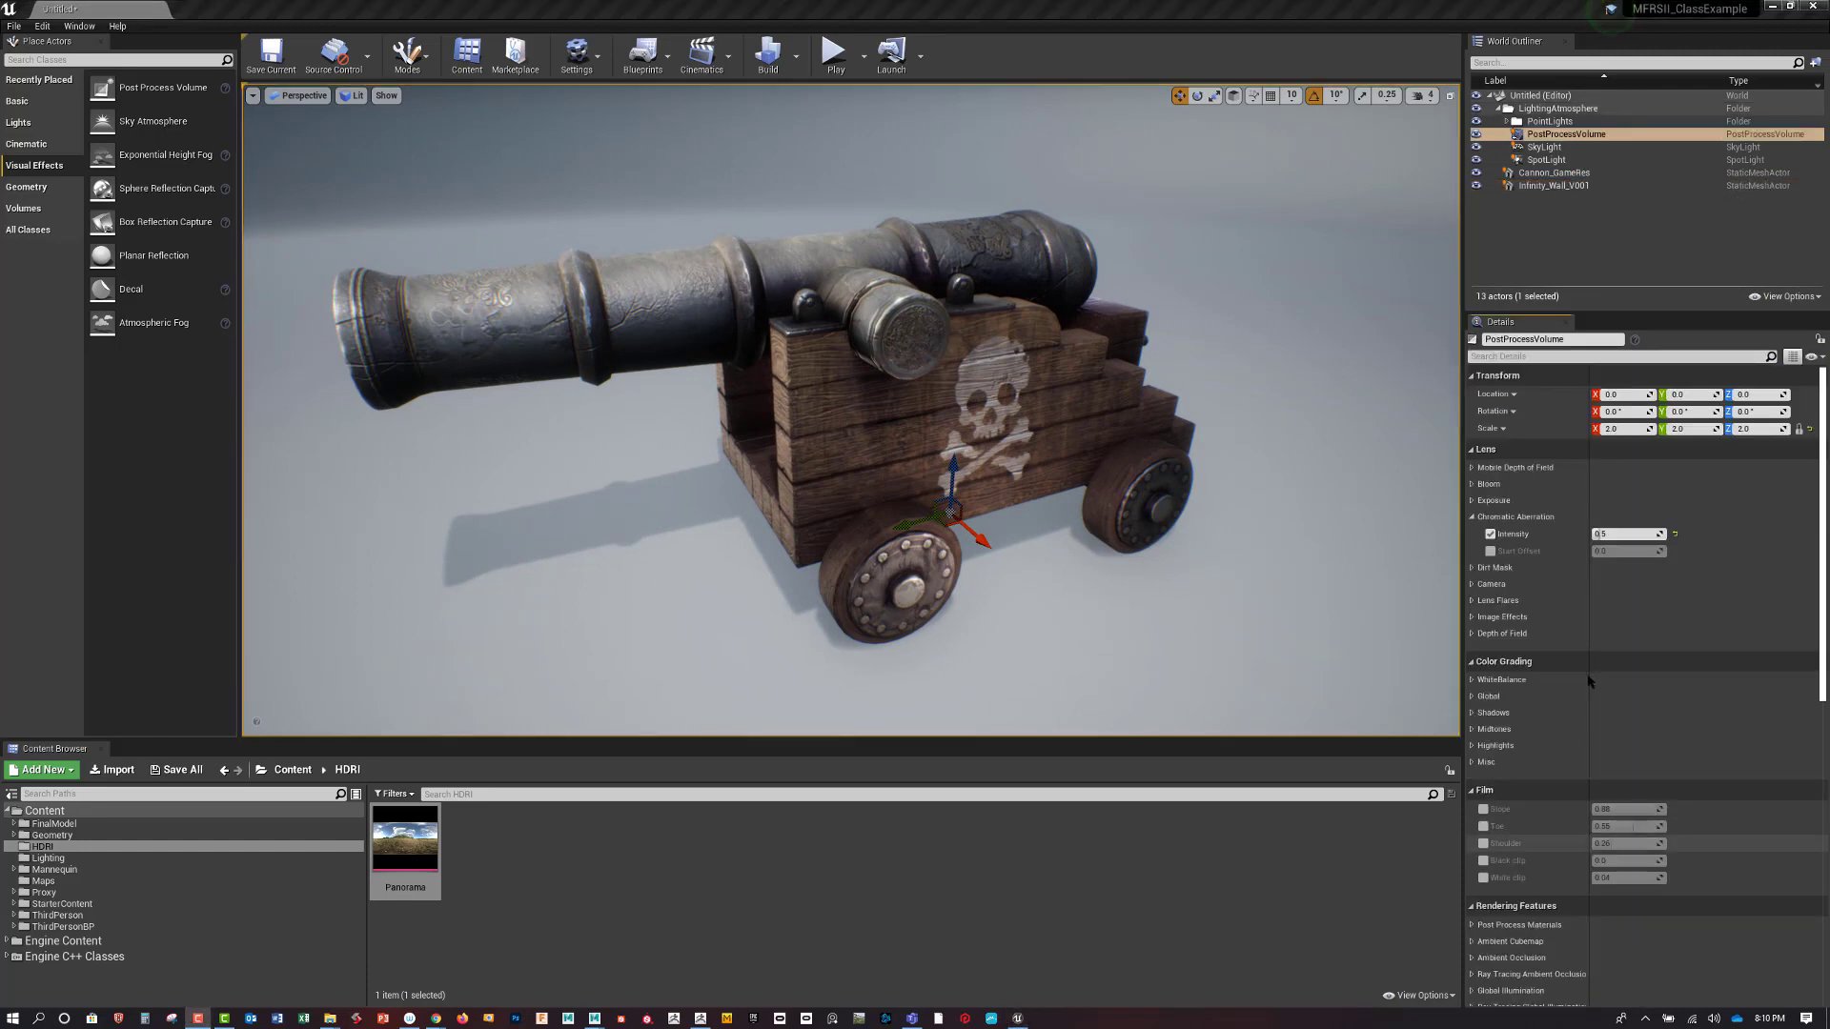
click(1472, 617)
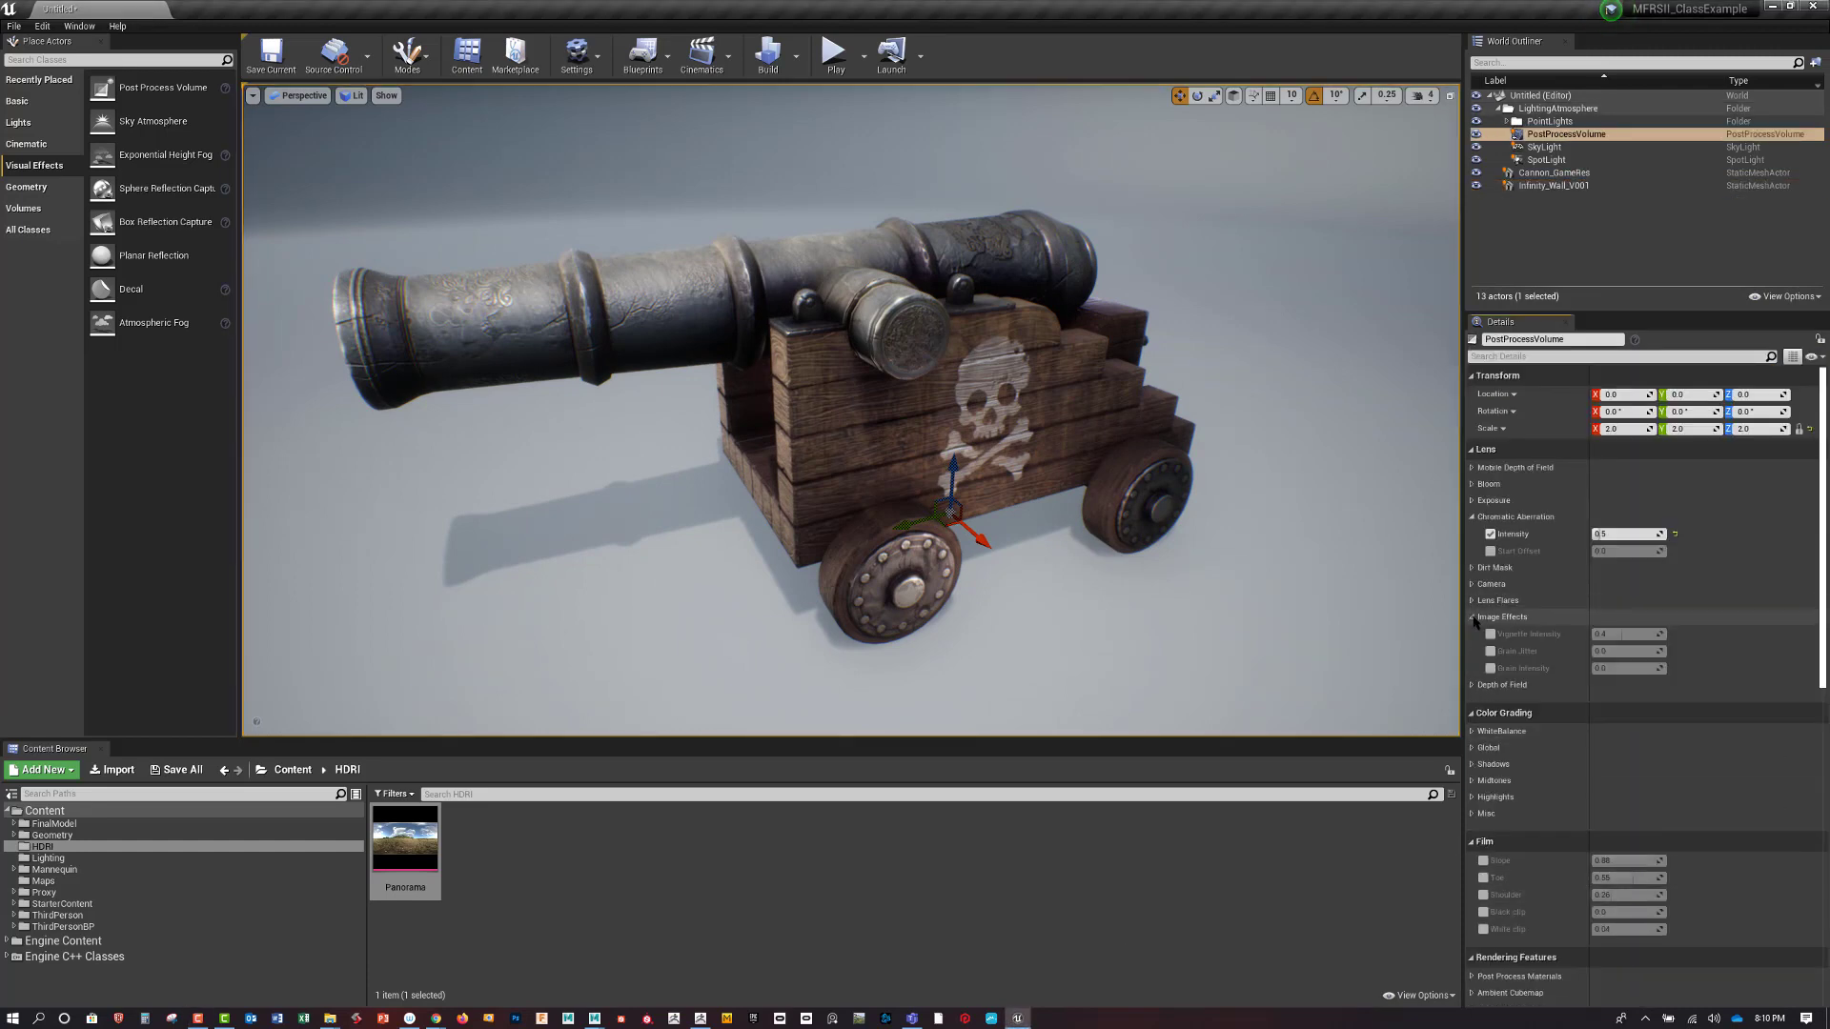
click(1490, 635)
drag(1589, 642, 1637, 634)
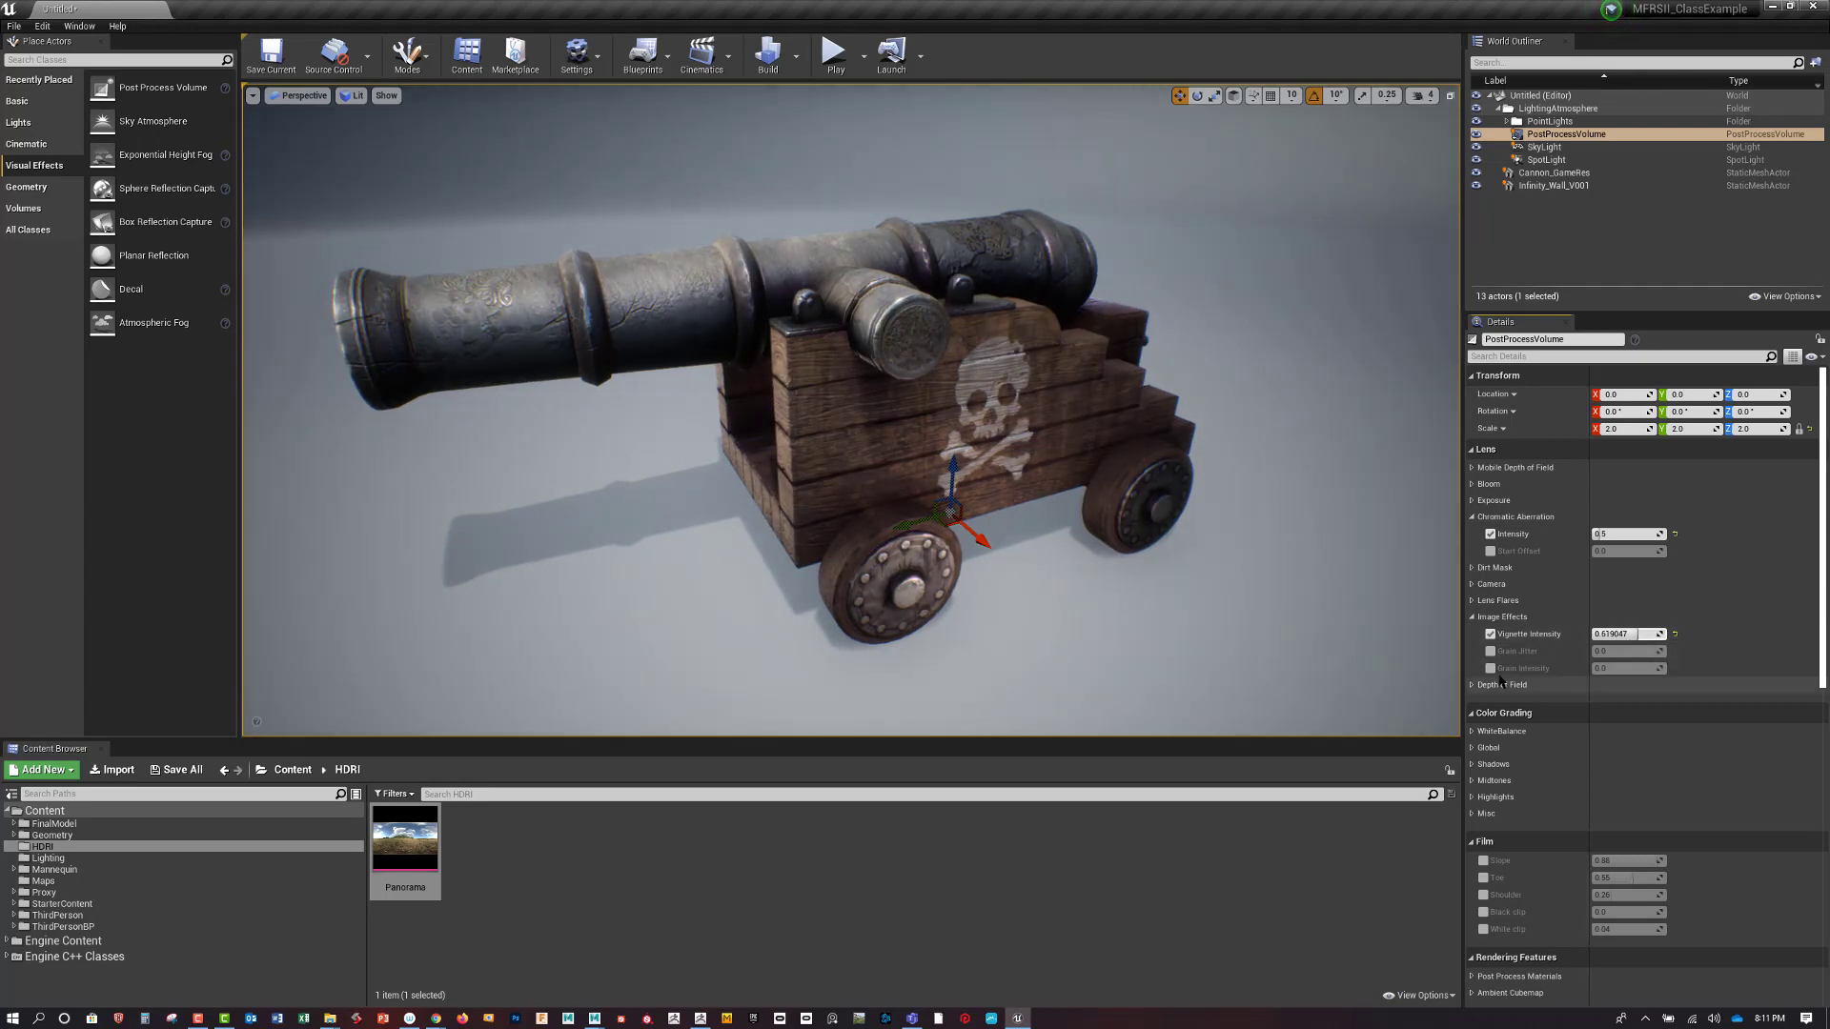
Override Grain Jitter, raise it to 1.0 and reset it to its default
click(1491, 652)
mouse_move(1599, 652)
mouse_down()
mouse_move(1650, 652)
mouse_move(1582, 650)
mouse_up()
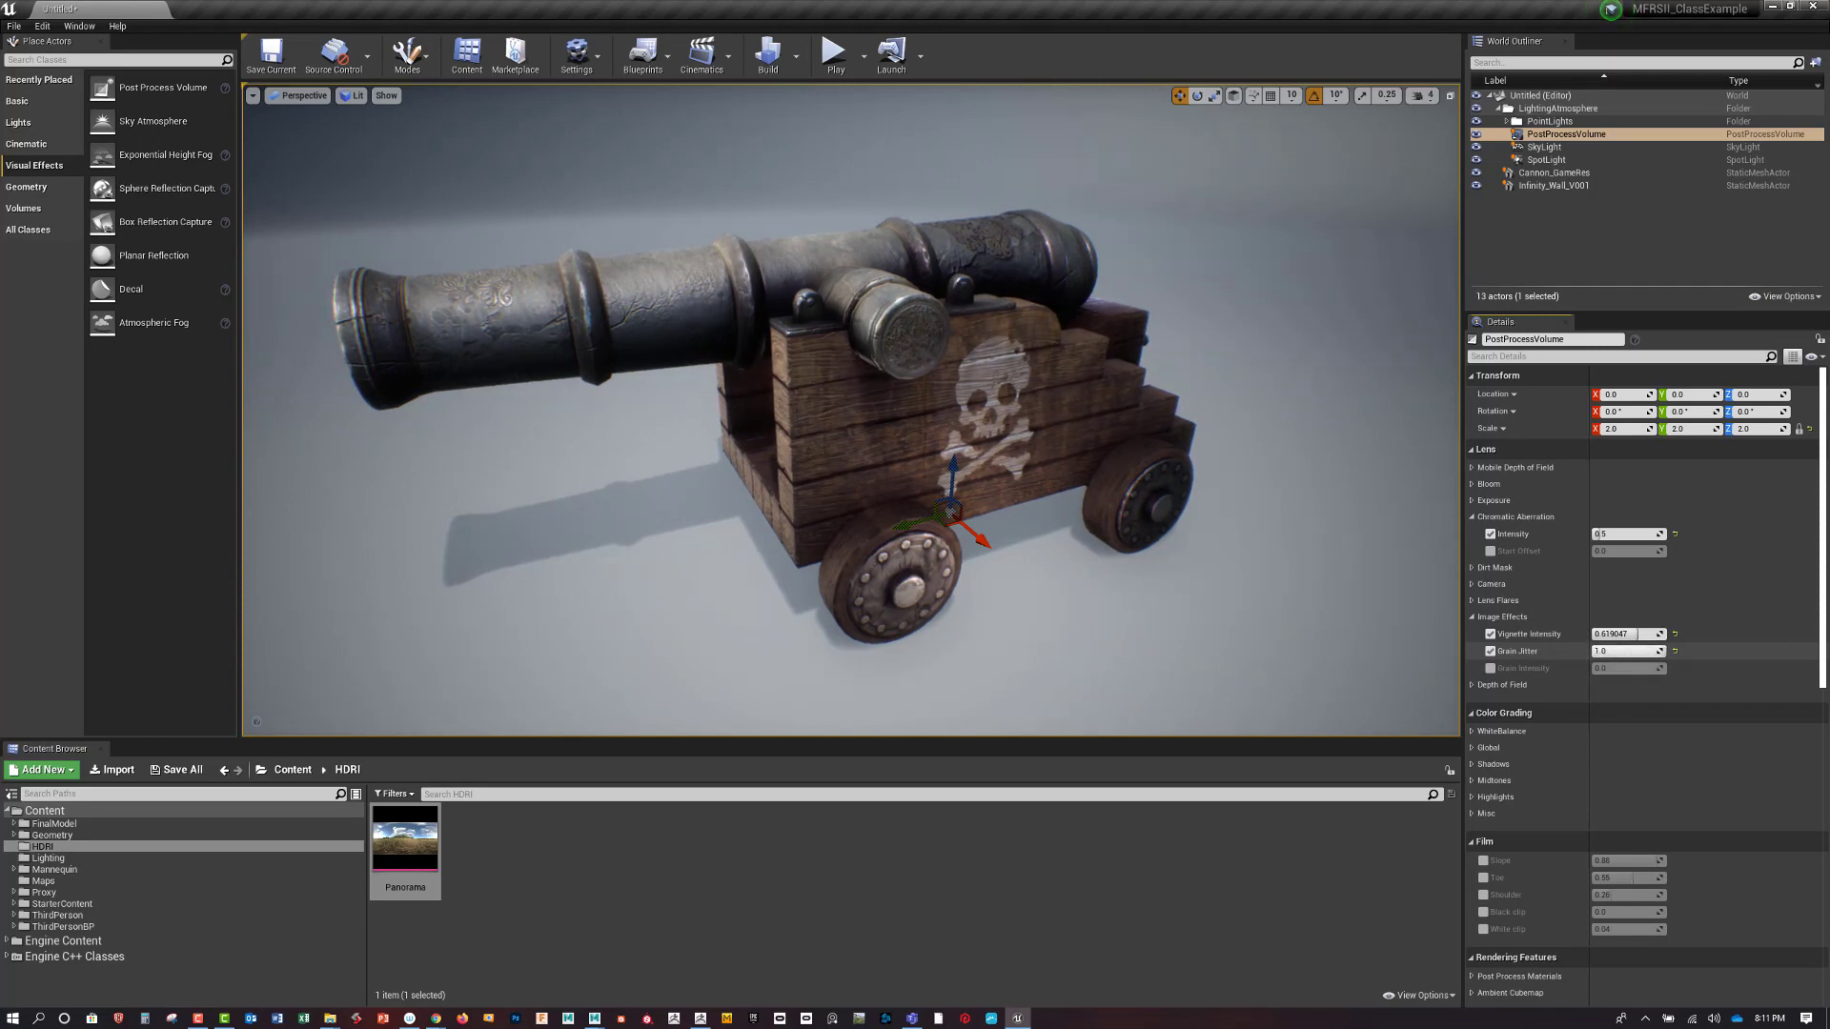
click(1674, 651)
Override Grain Intensity at 0.2 and raise Grain Jitter to about 0.095
click(1489, 668)
drag(1610, 668, 1615, 668)
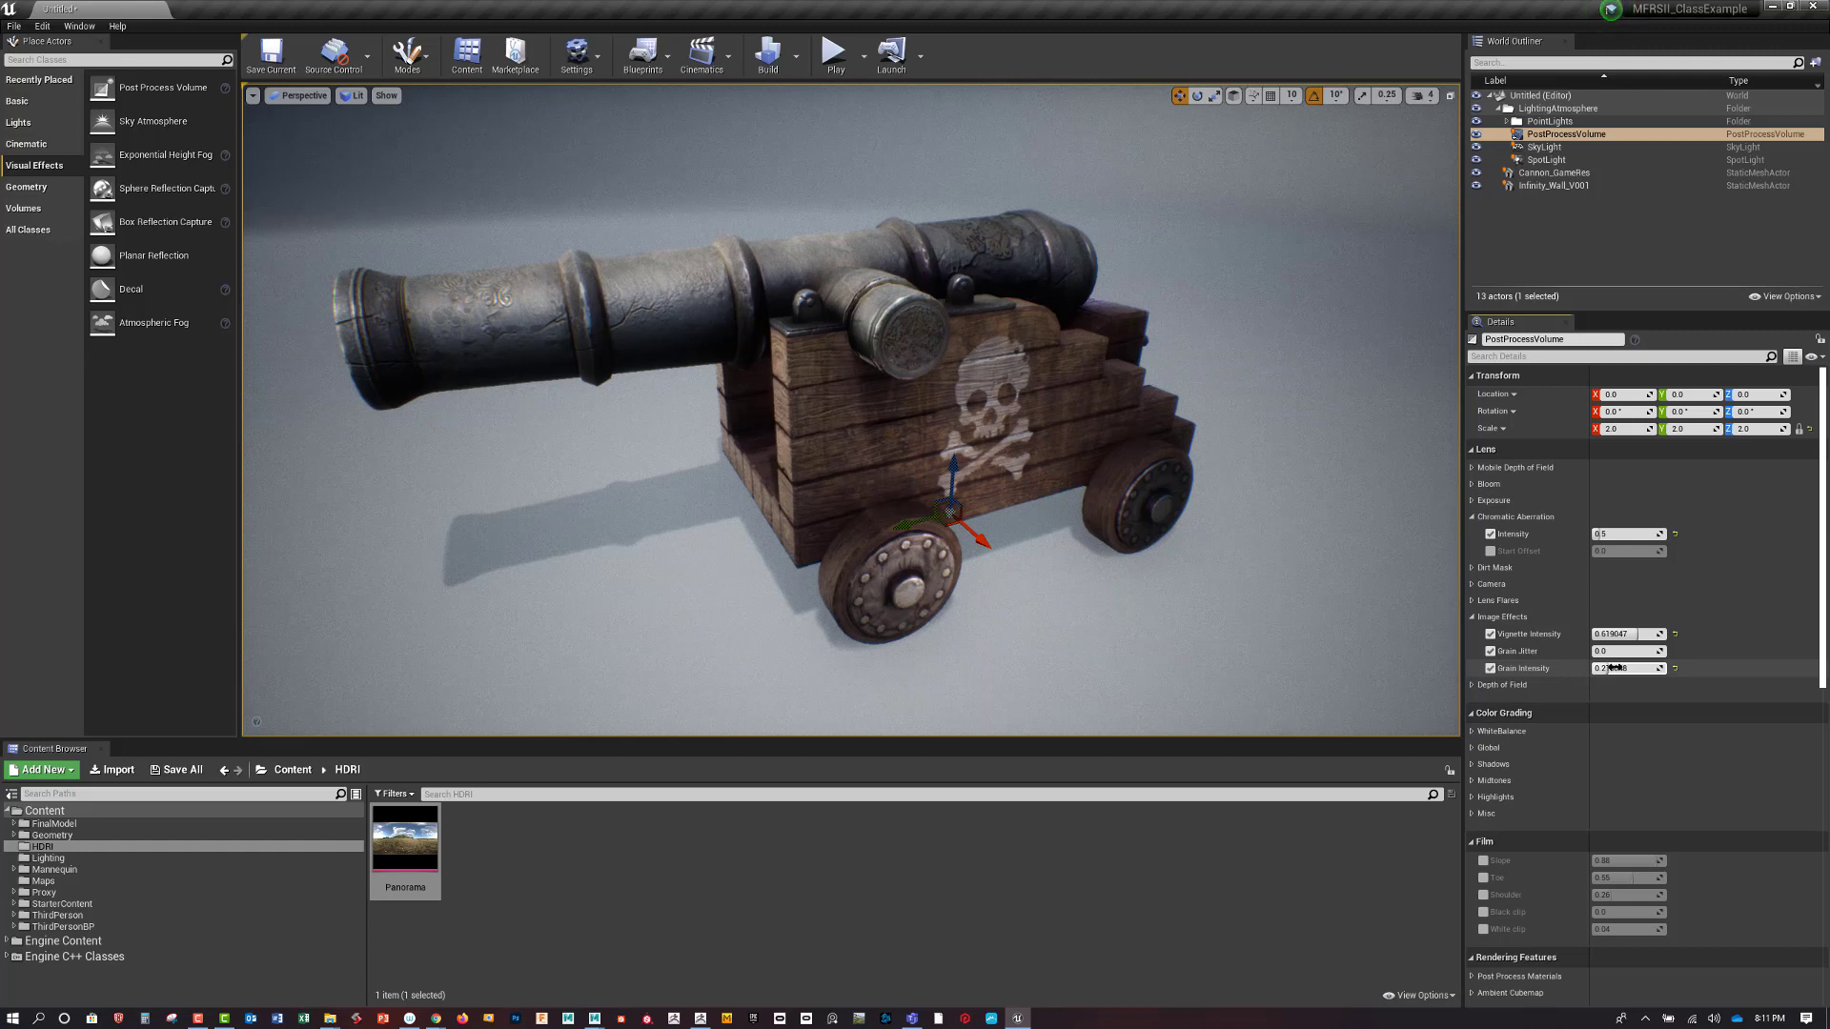
click(1612, 668)
key(Return)
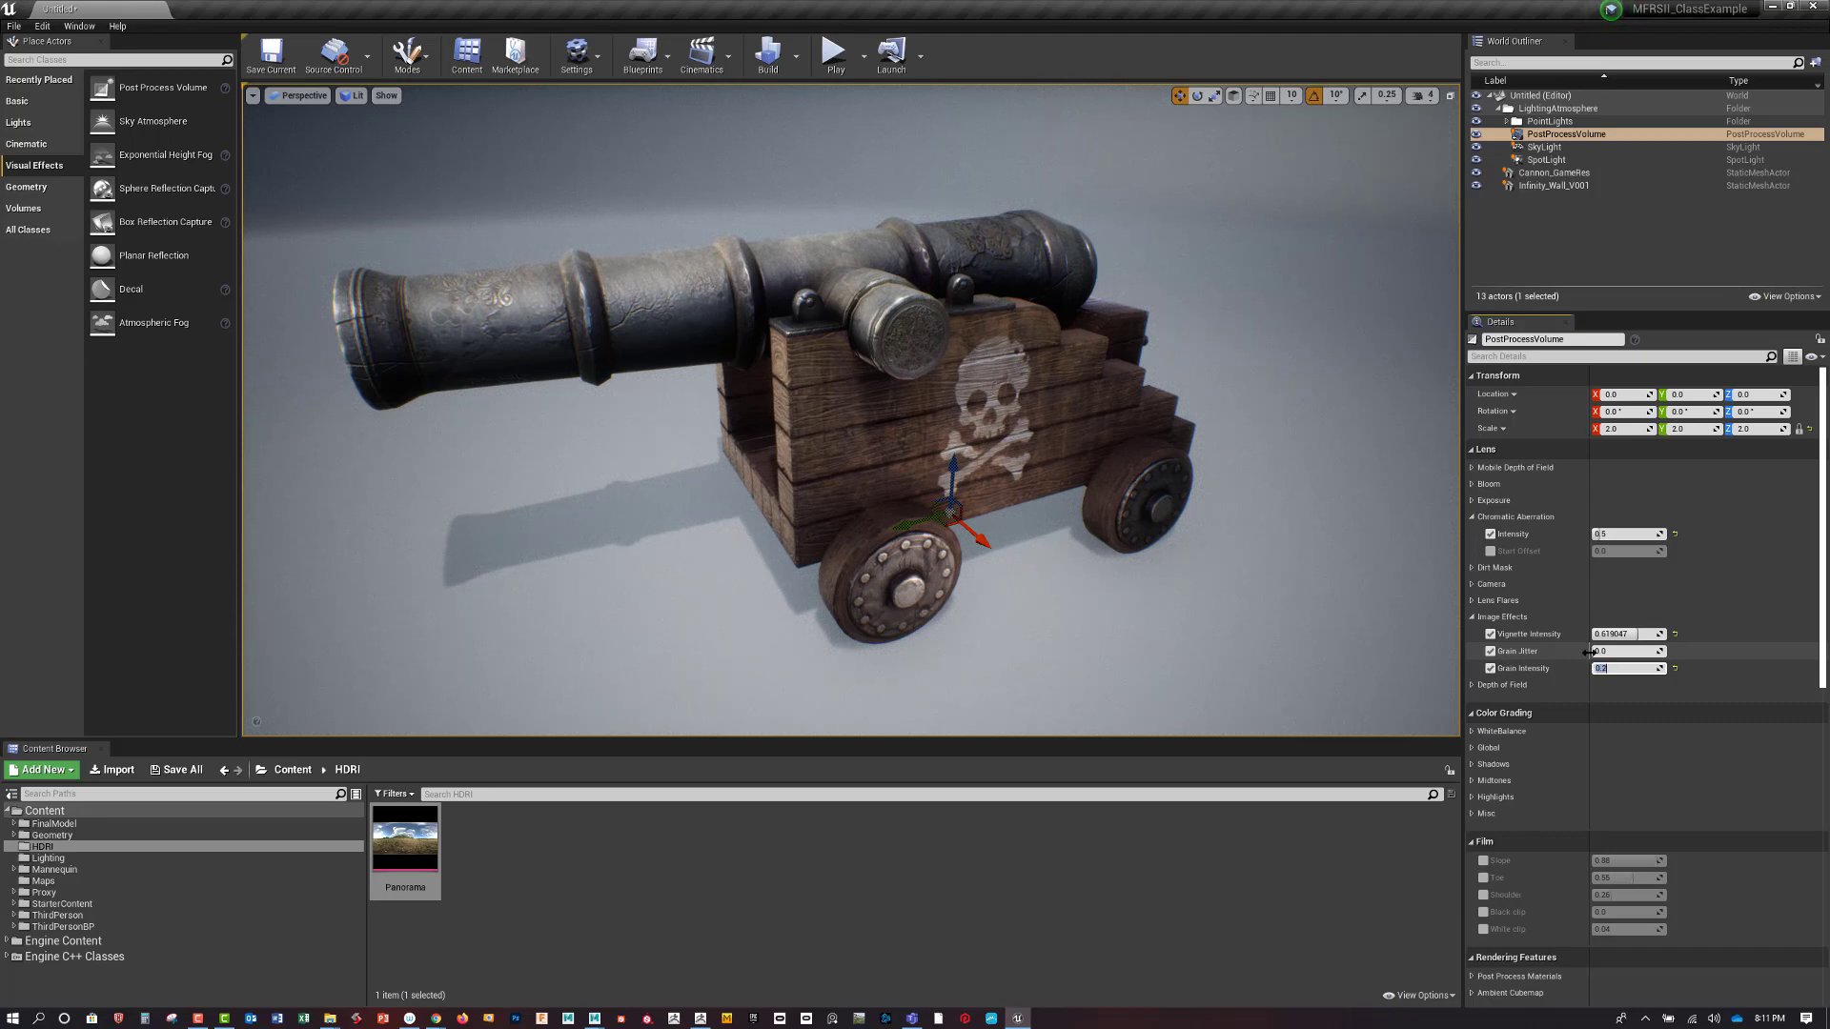
drag(1585, 652, 1605, 652)
drag(1610, 651, 1626, 652)
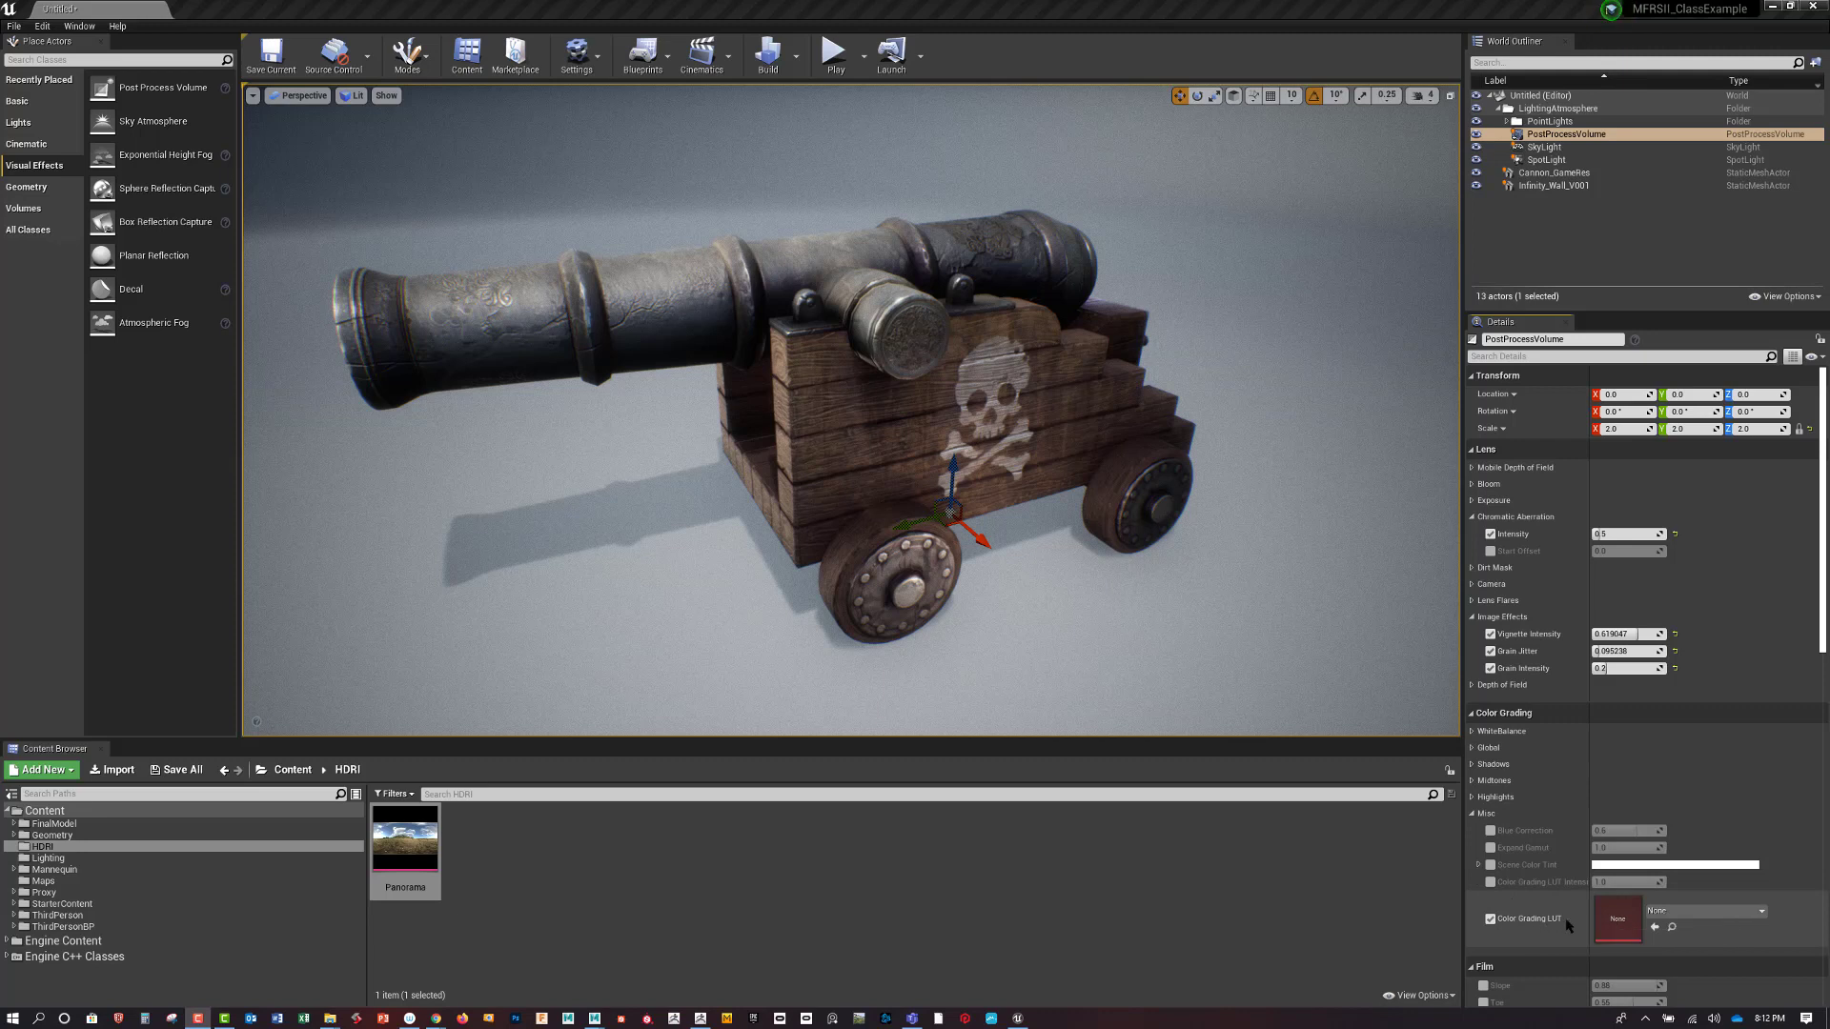
Assign the LUT_Afternoon texture as the post process volume's Color Grading LUT
click(1317, 658)
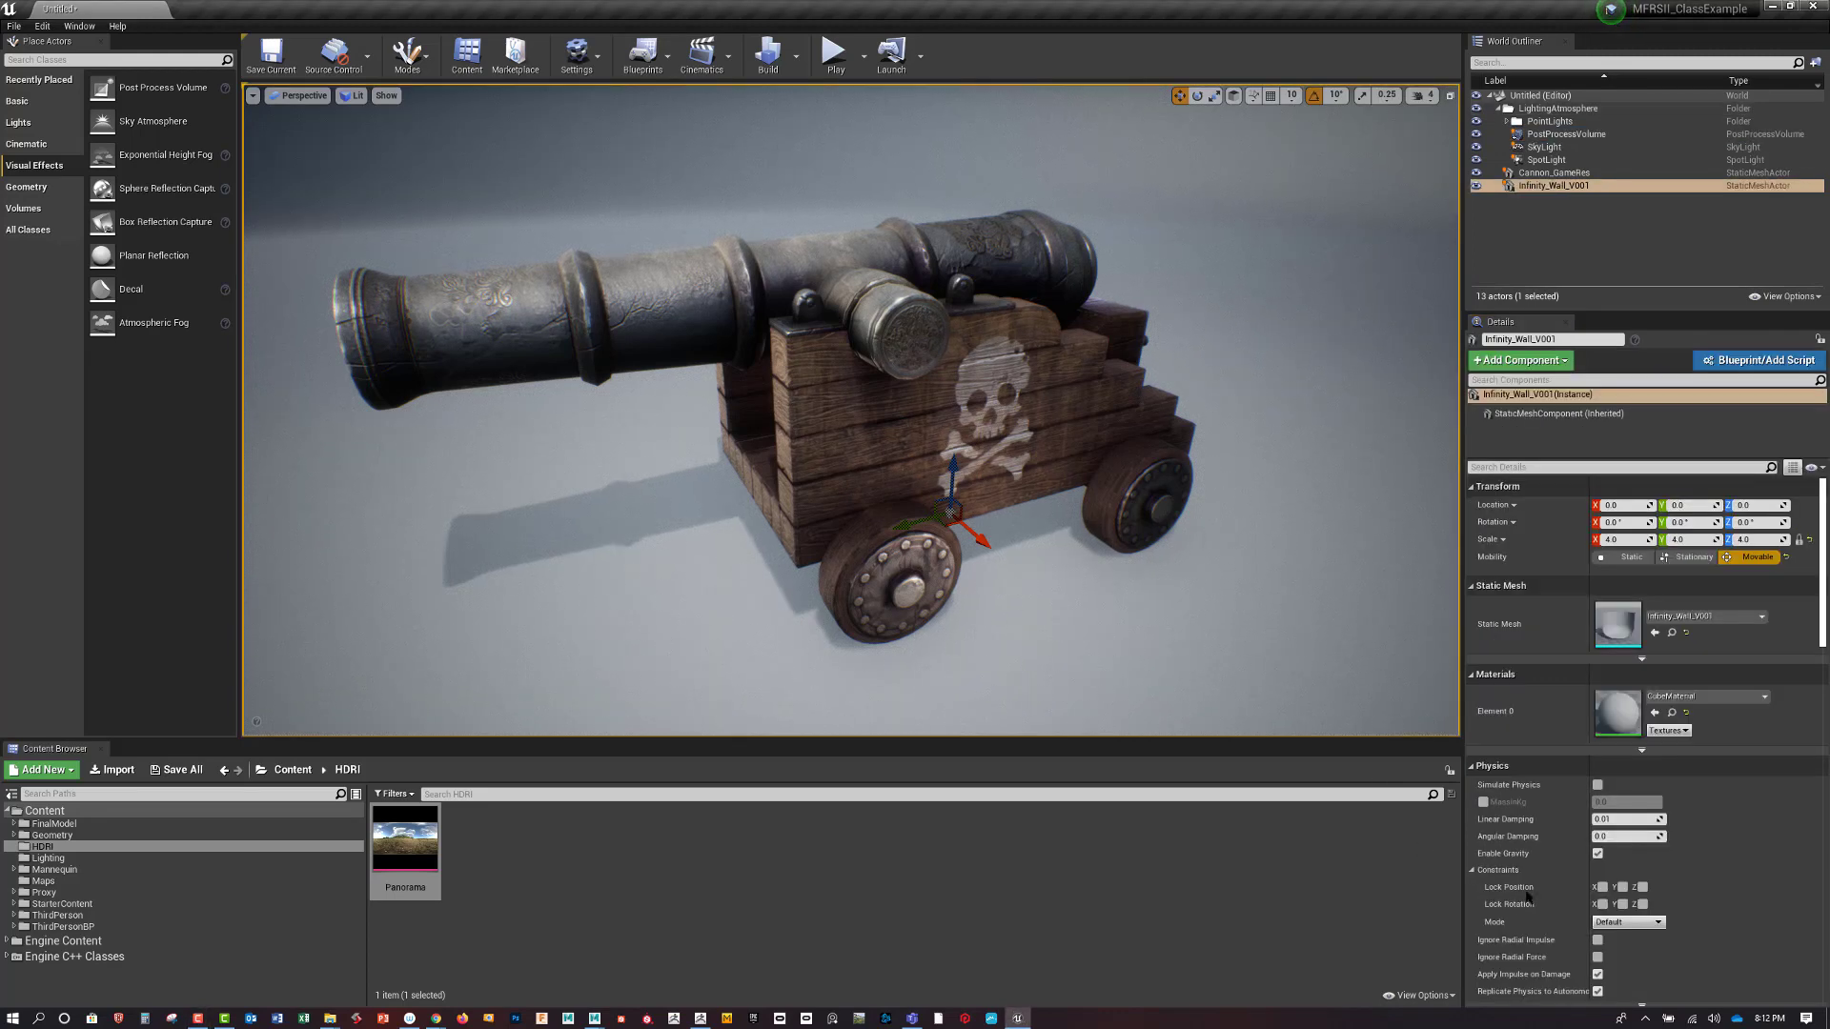
click(1566, 134)
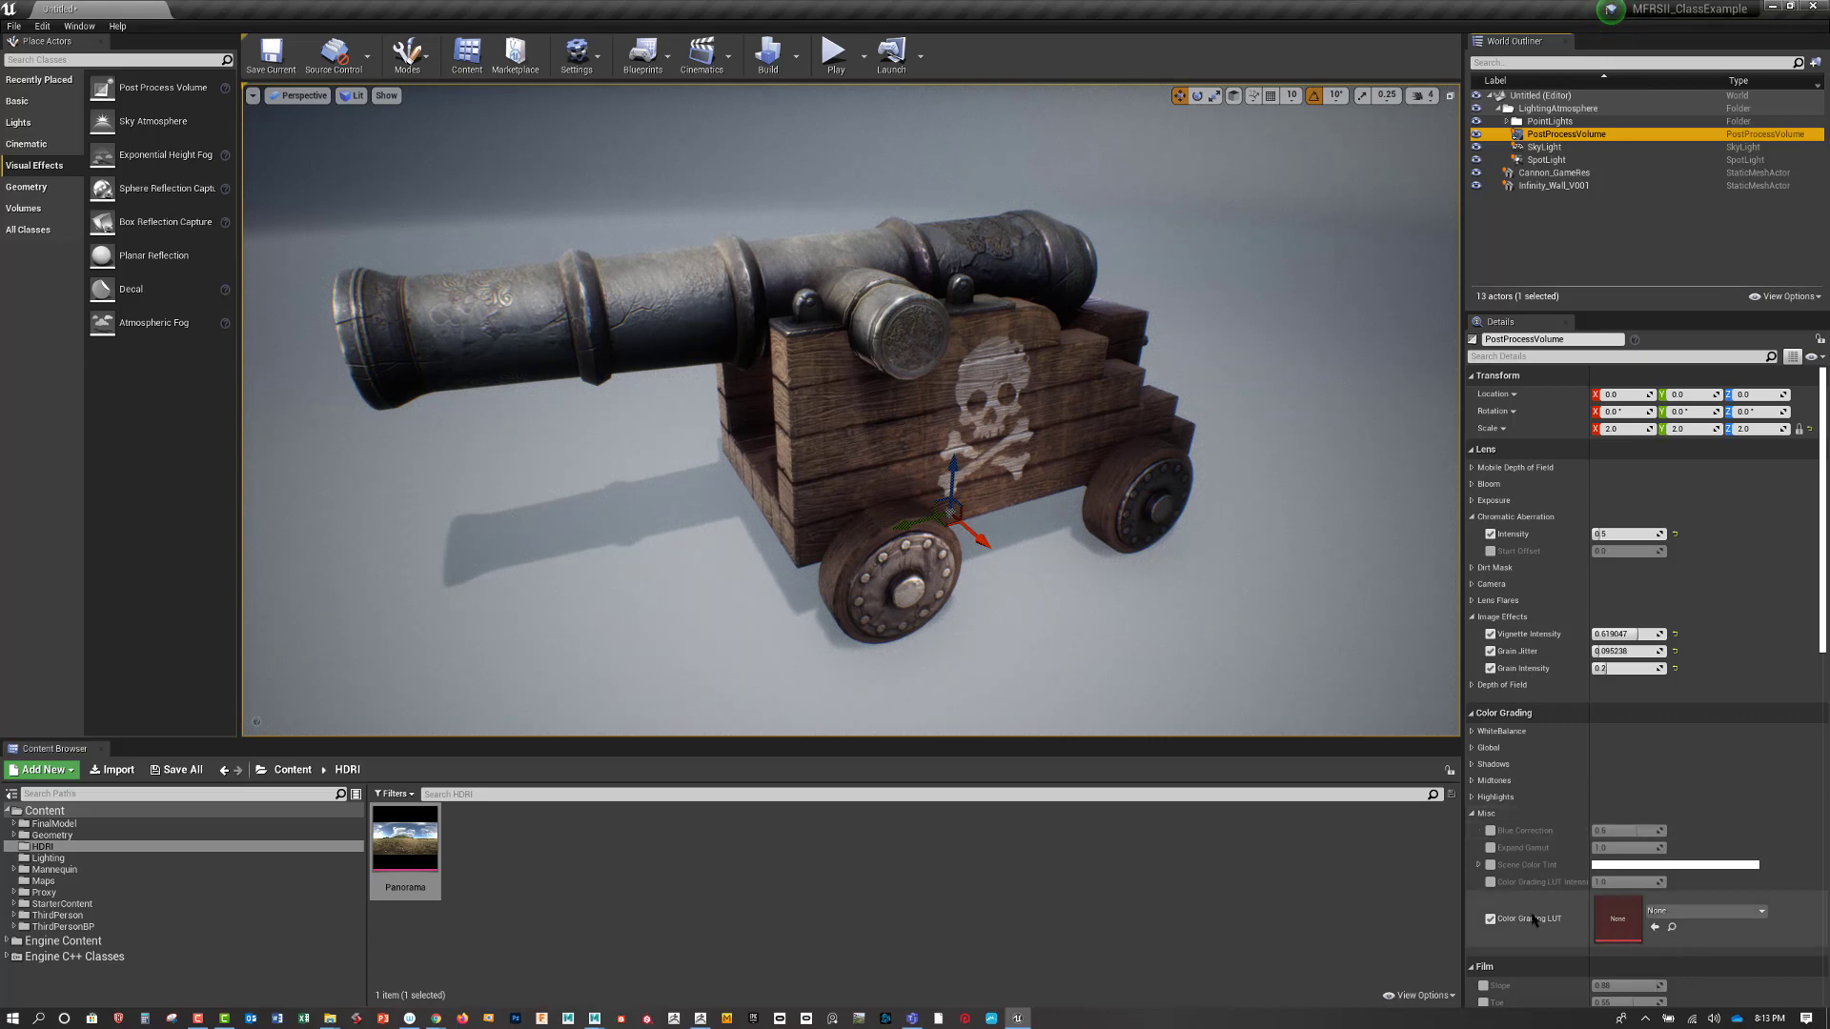
click(1761, 913)
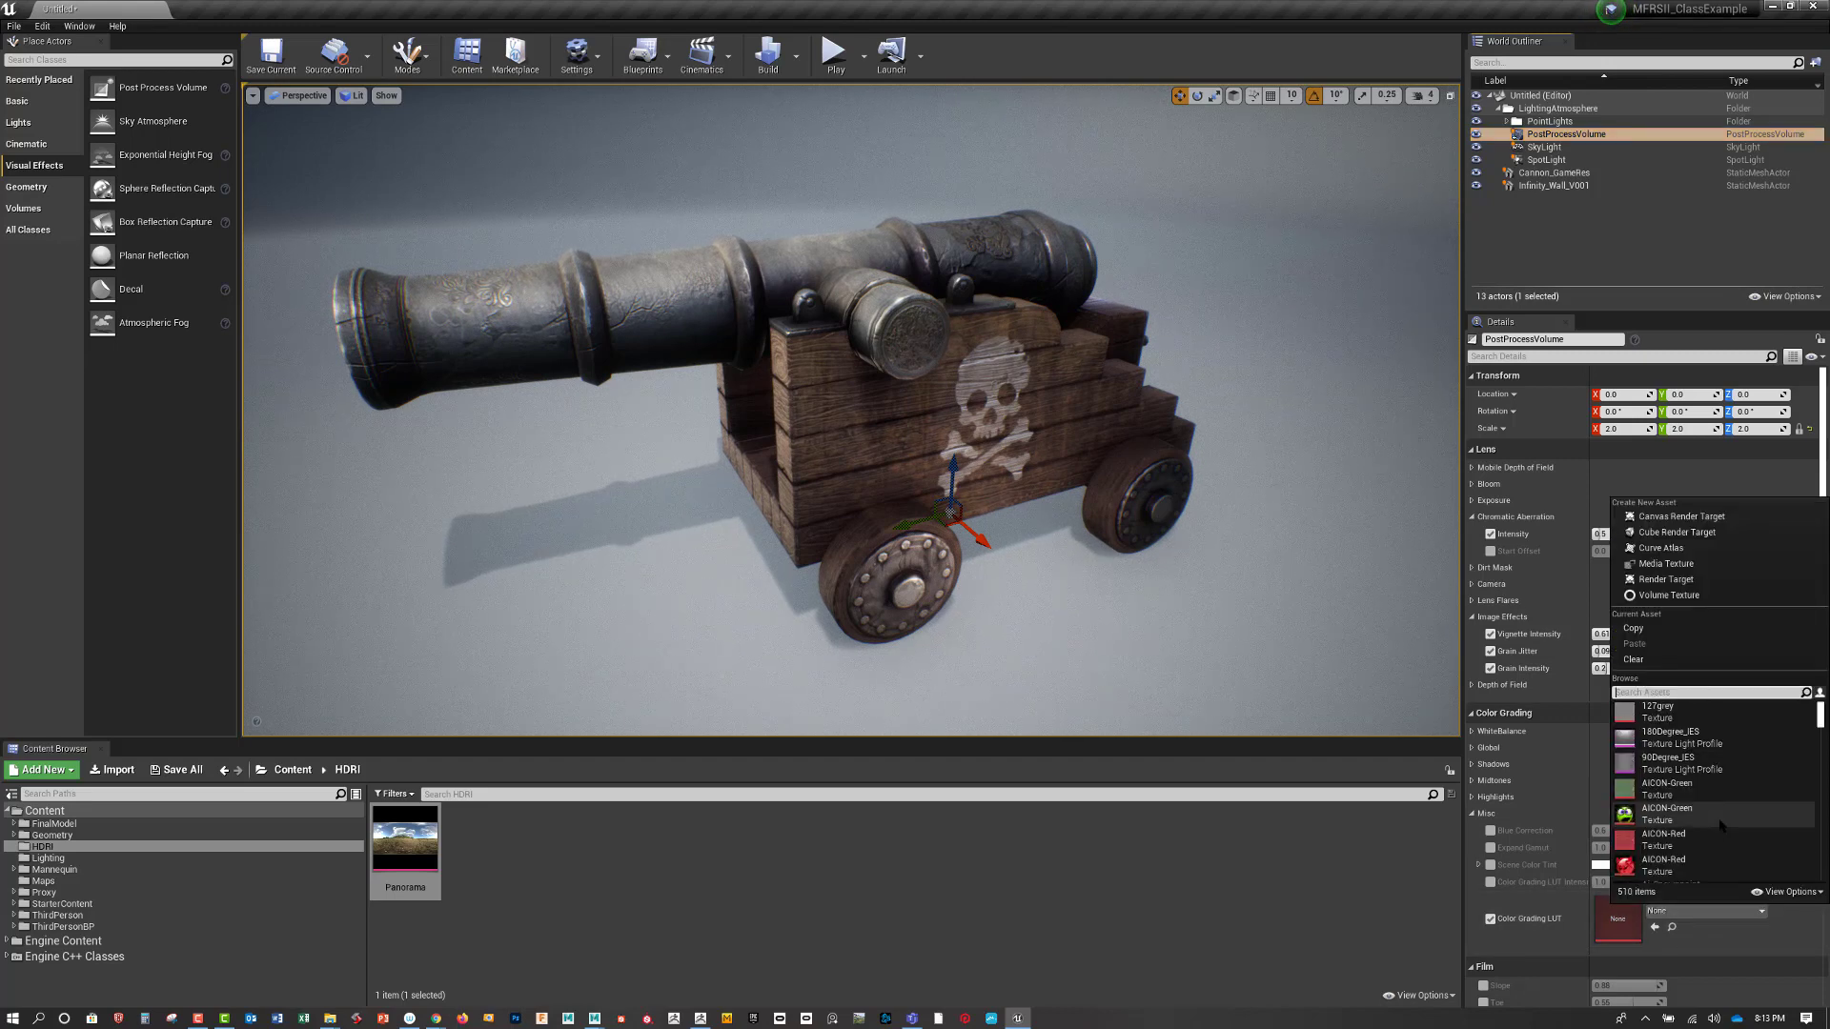
text(LUT)
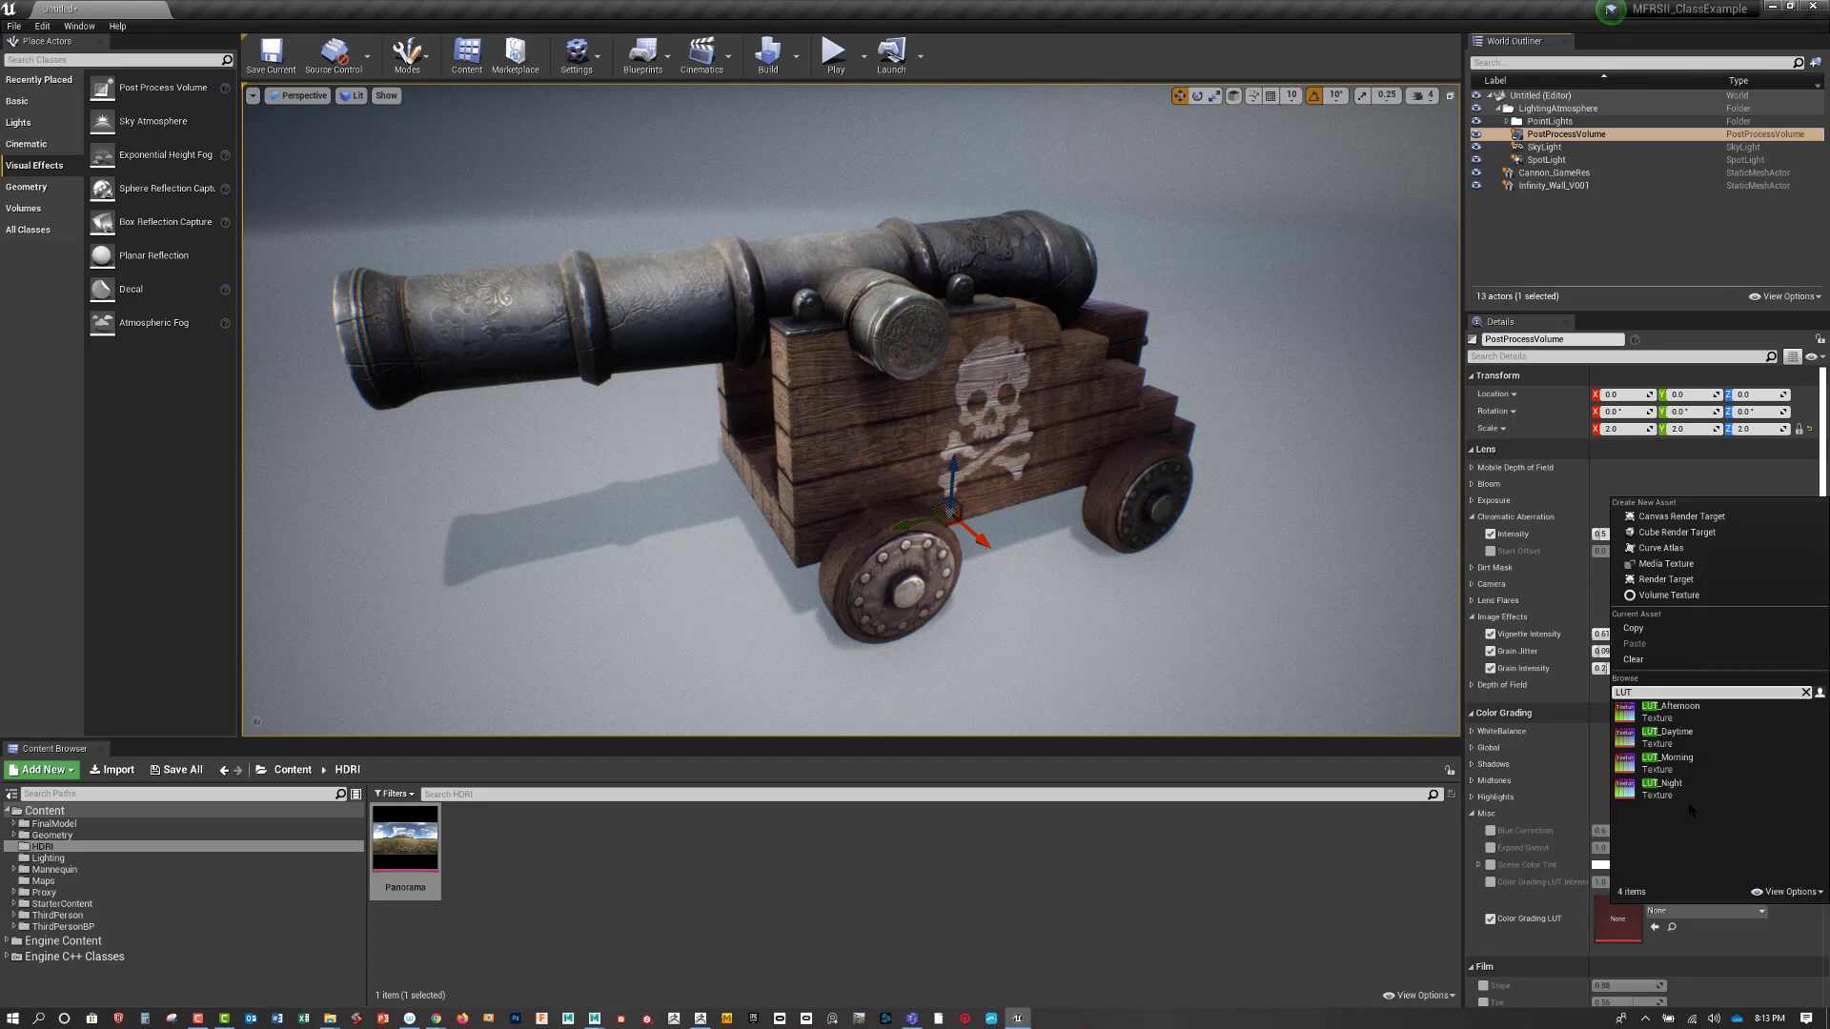
click(1670, 710)
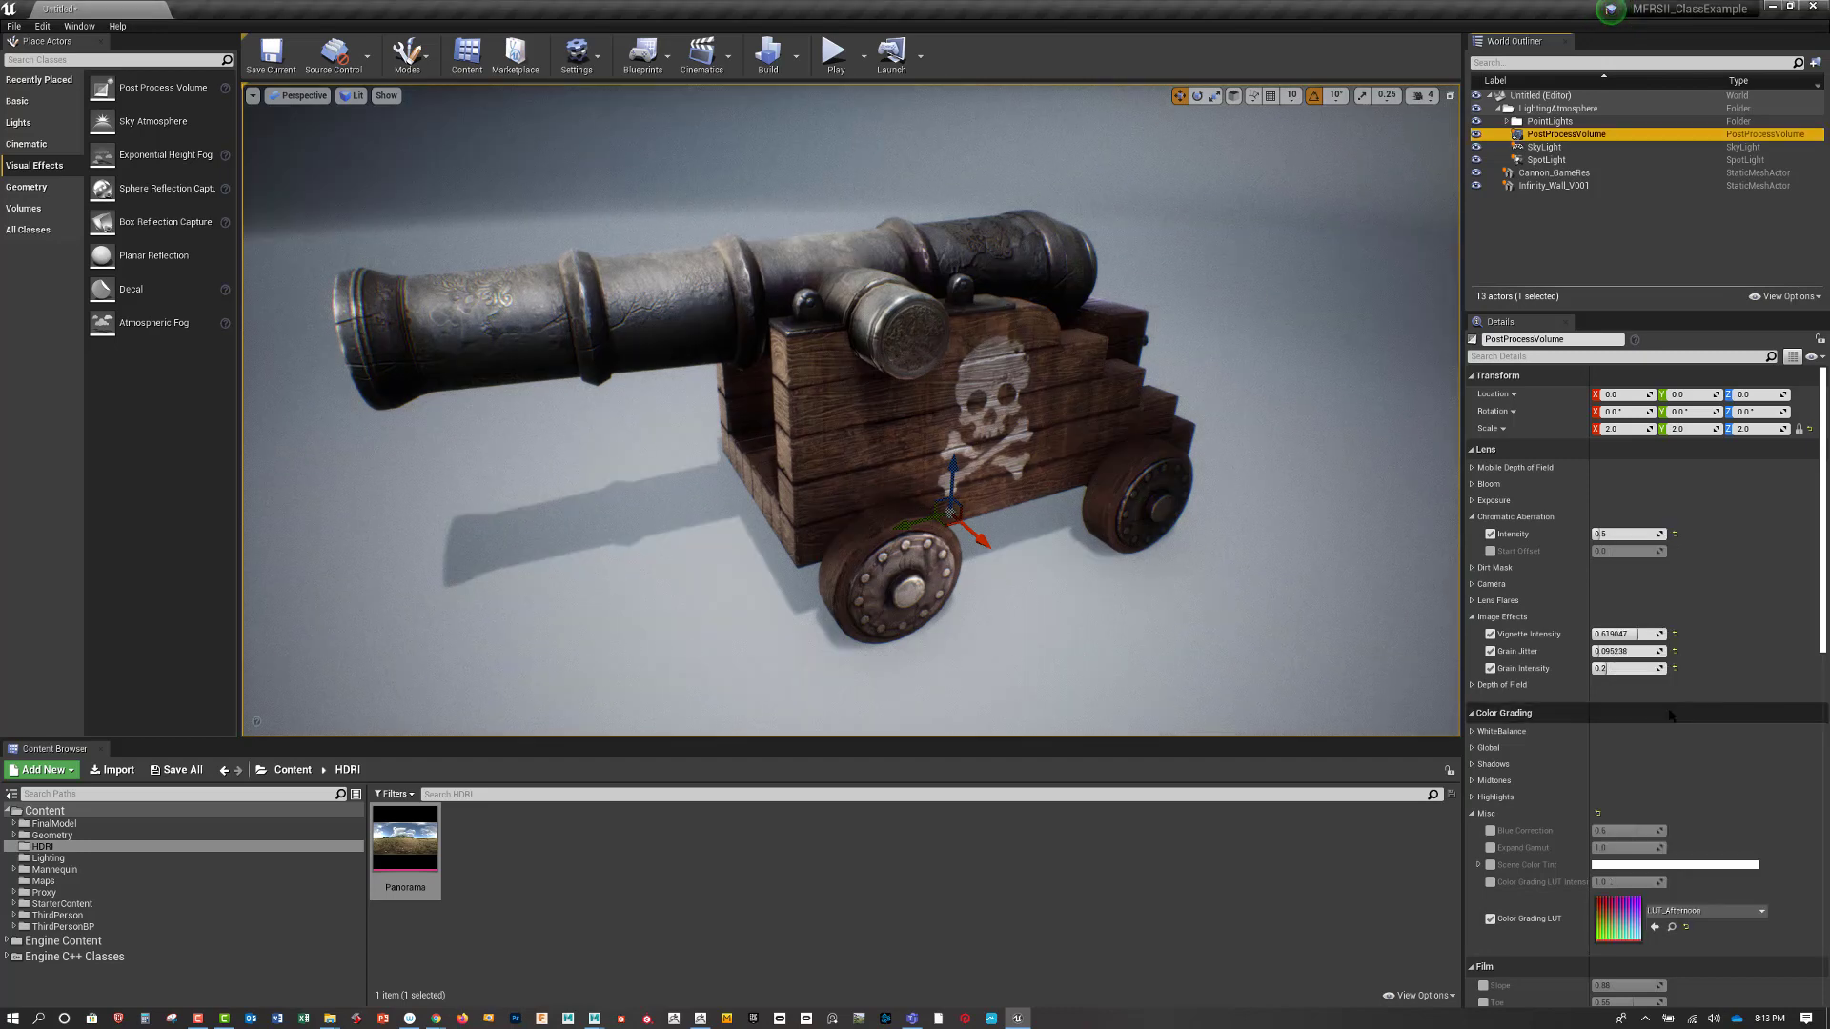
Switch the Color Grading LUT through LUT_Daytime, LUT_Morning and LUT_Night to compare the looks
click(1763, 912)
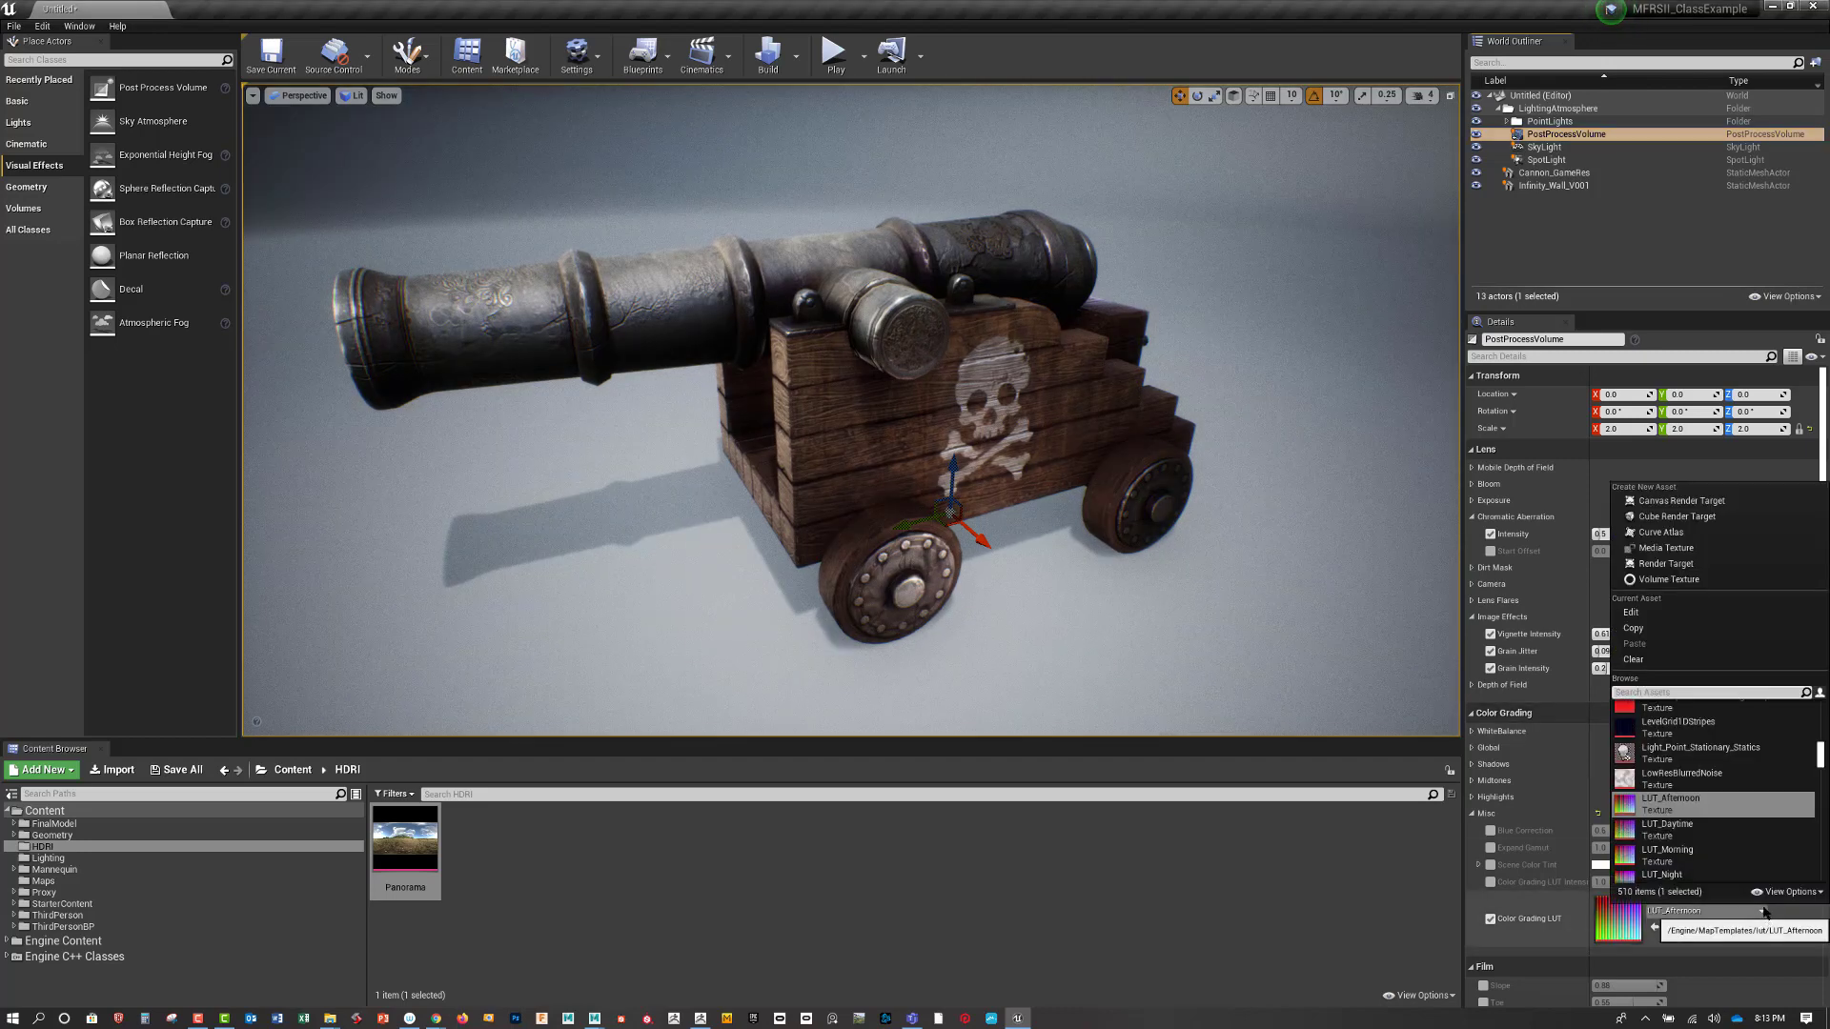
click(1686, 827)
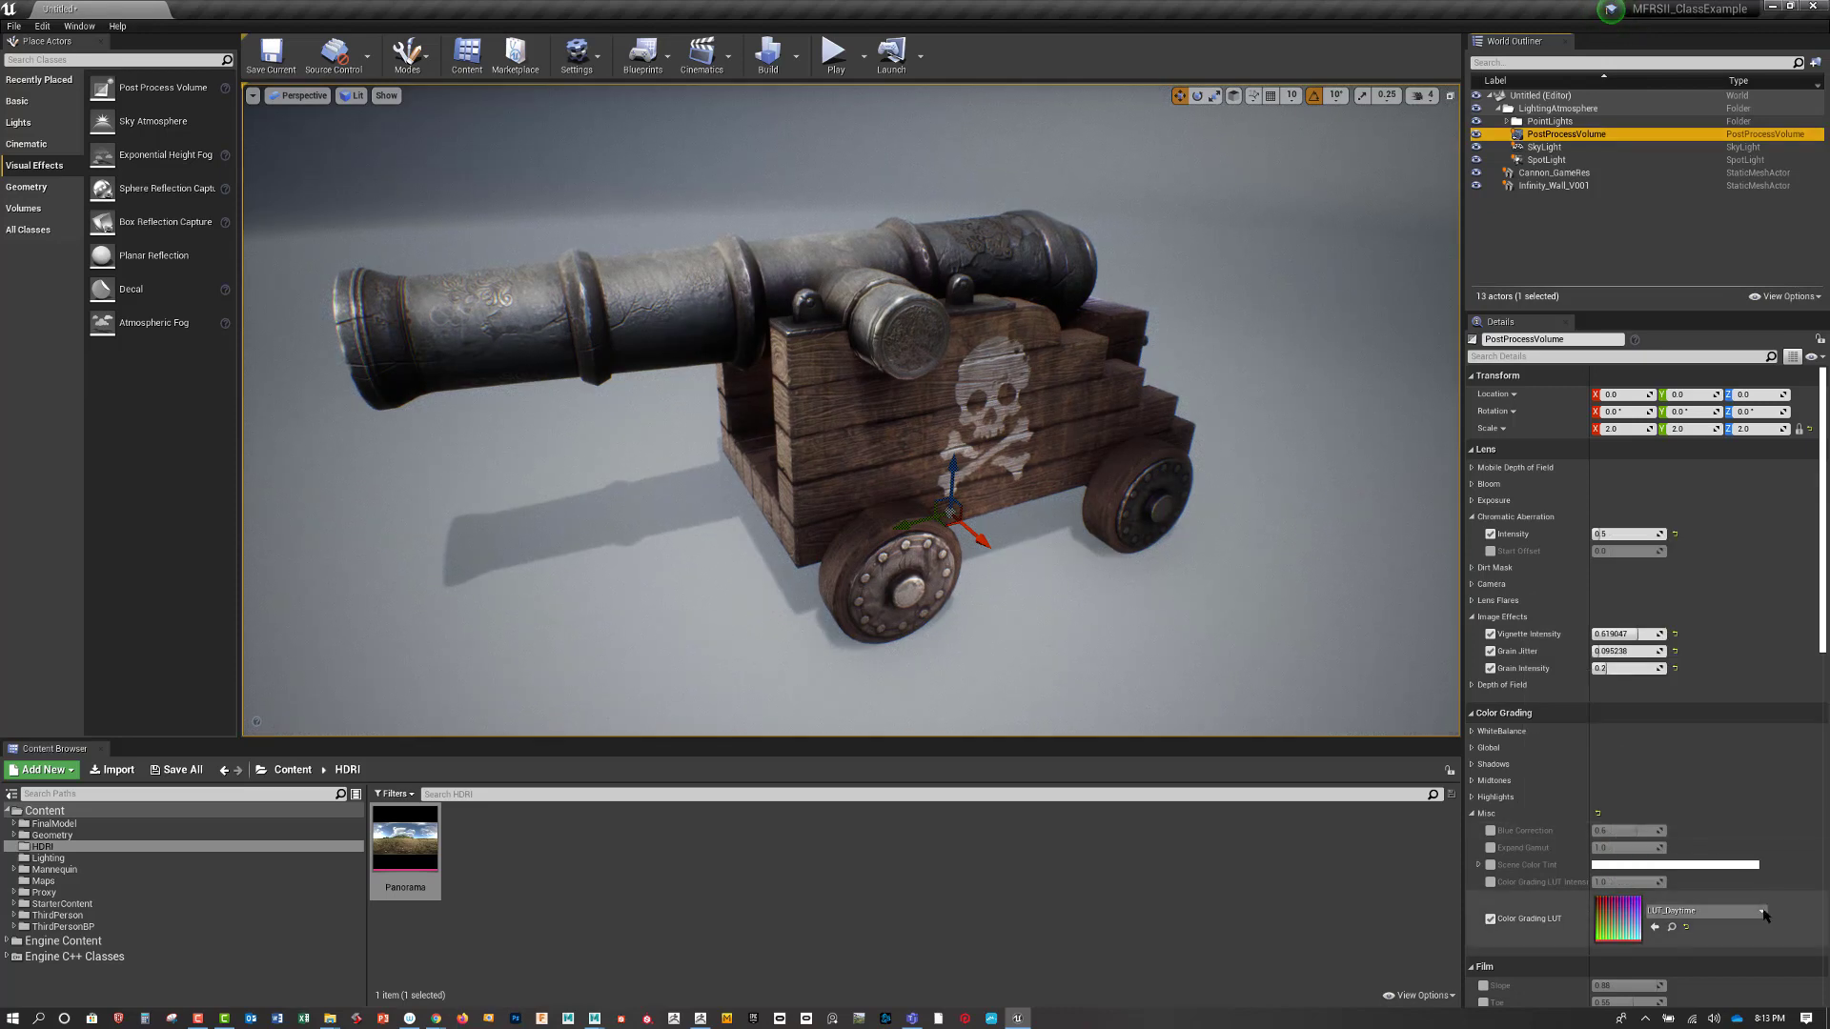
click(1762, 912)
click(1696, 836)
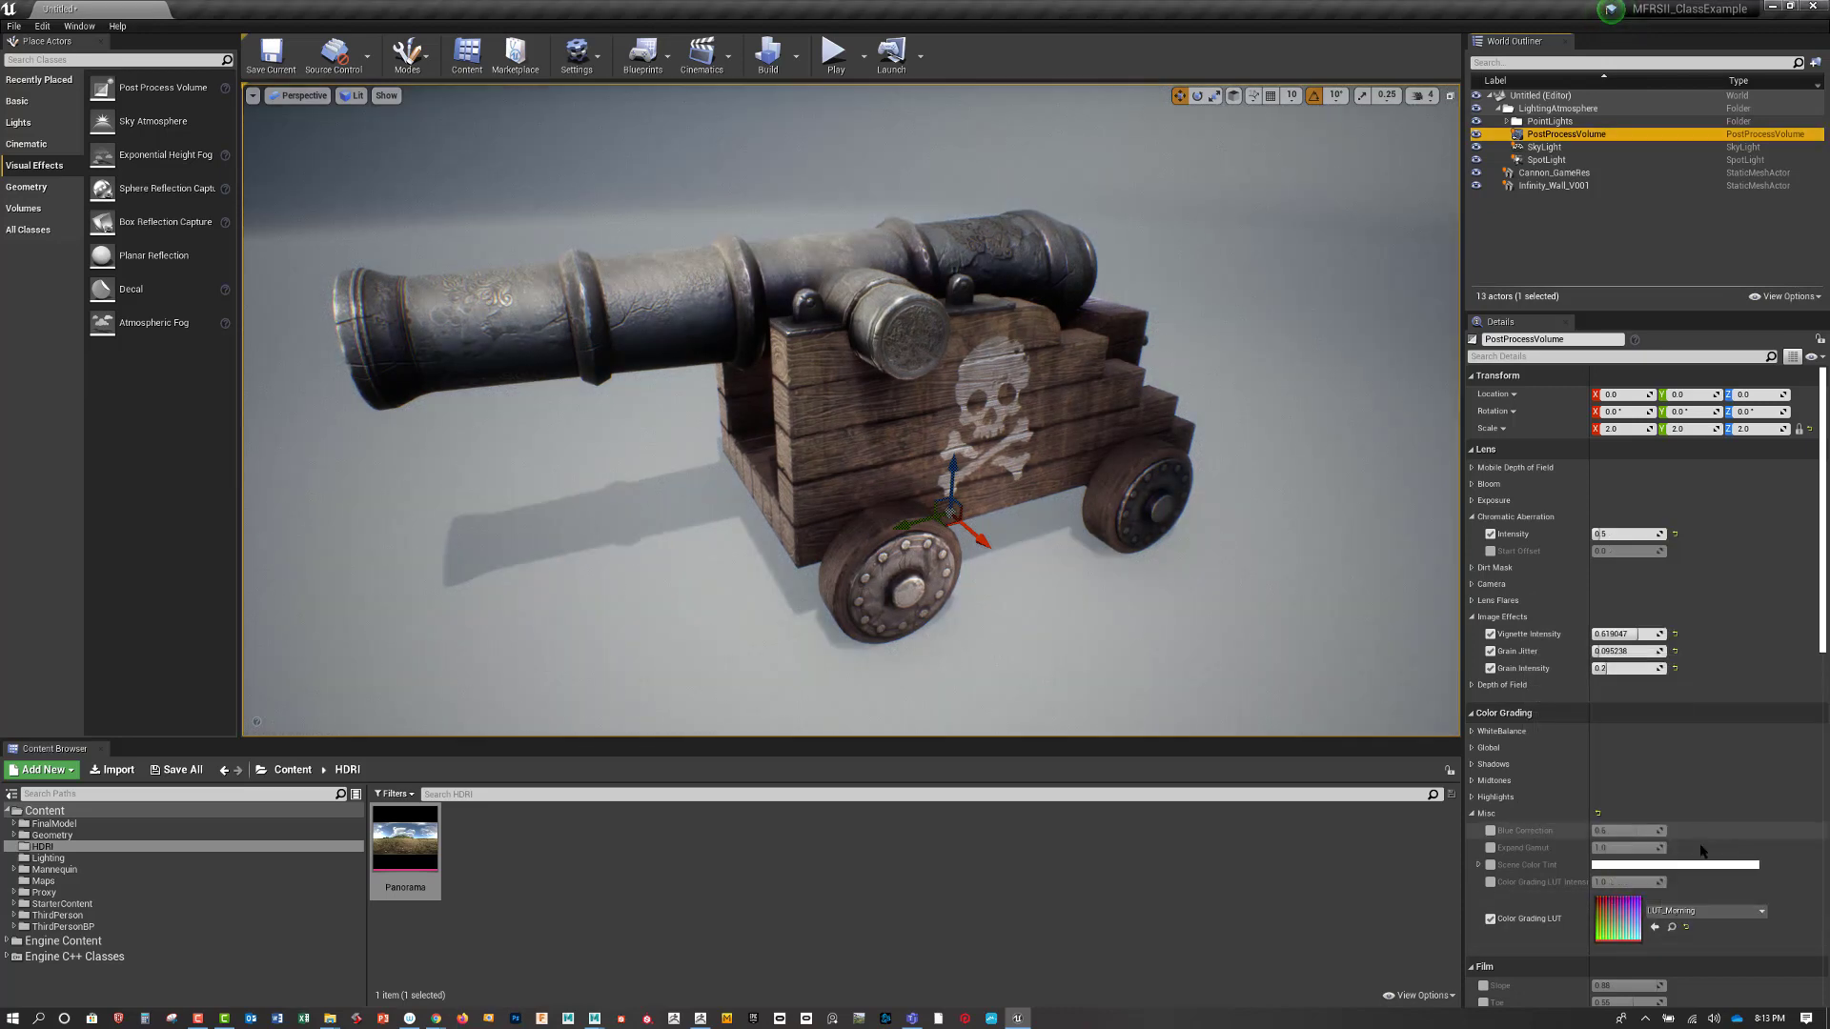
click(1706, 911)
click(1677, 828)
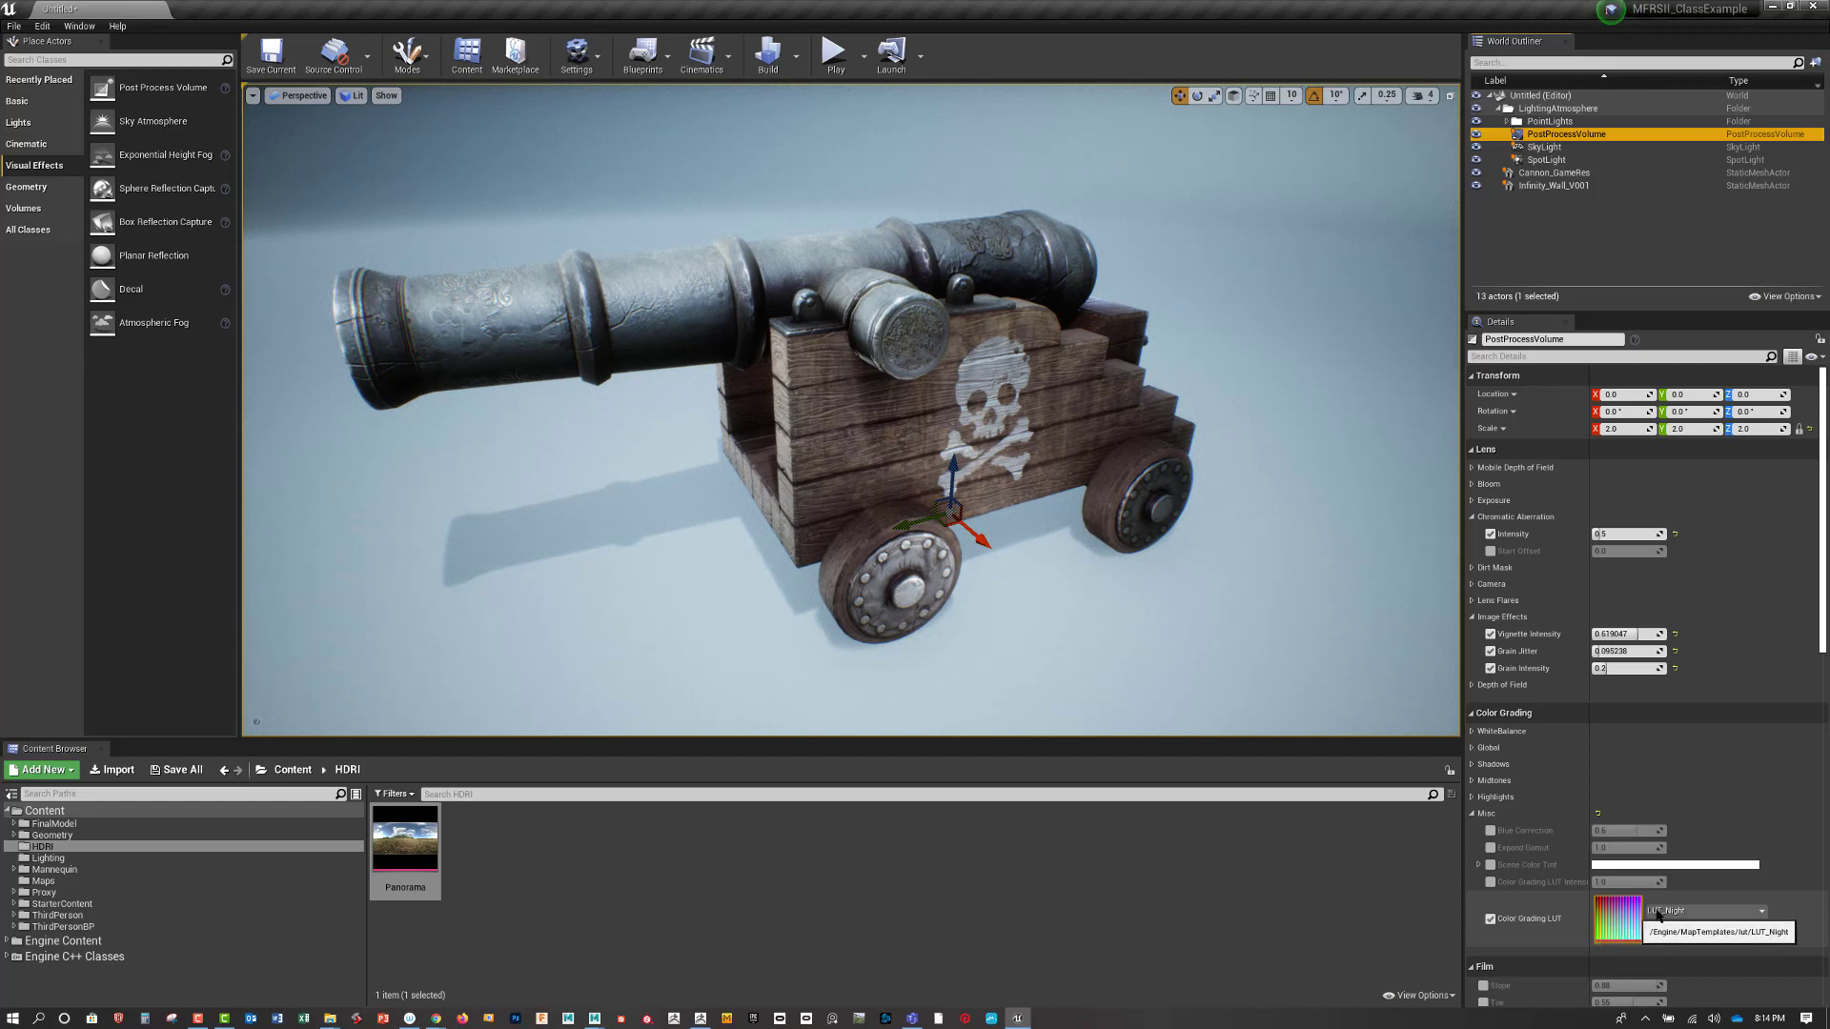
Clear the Color Grading LUT texture and collapse the Misc color grading settings
click(1760, 913)
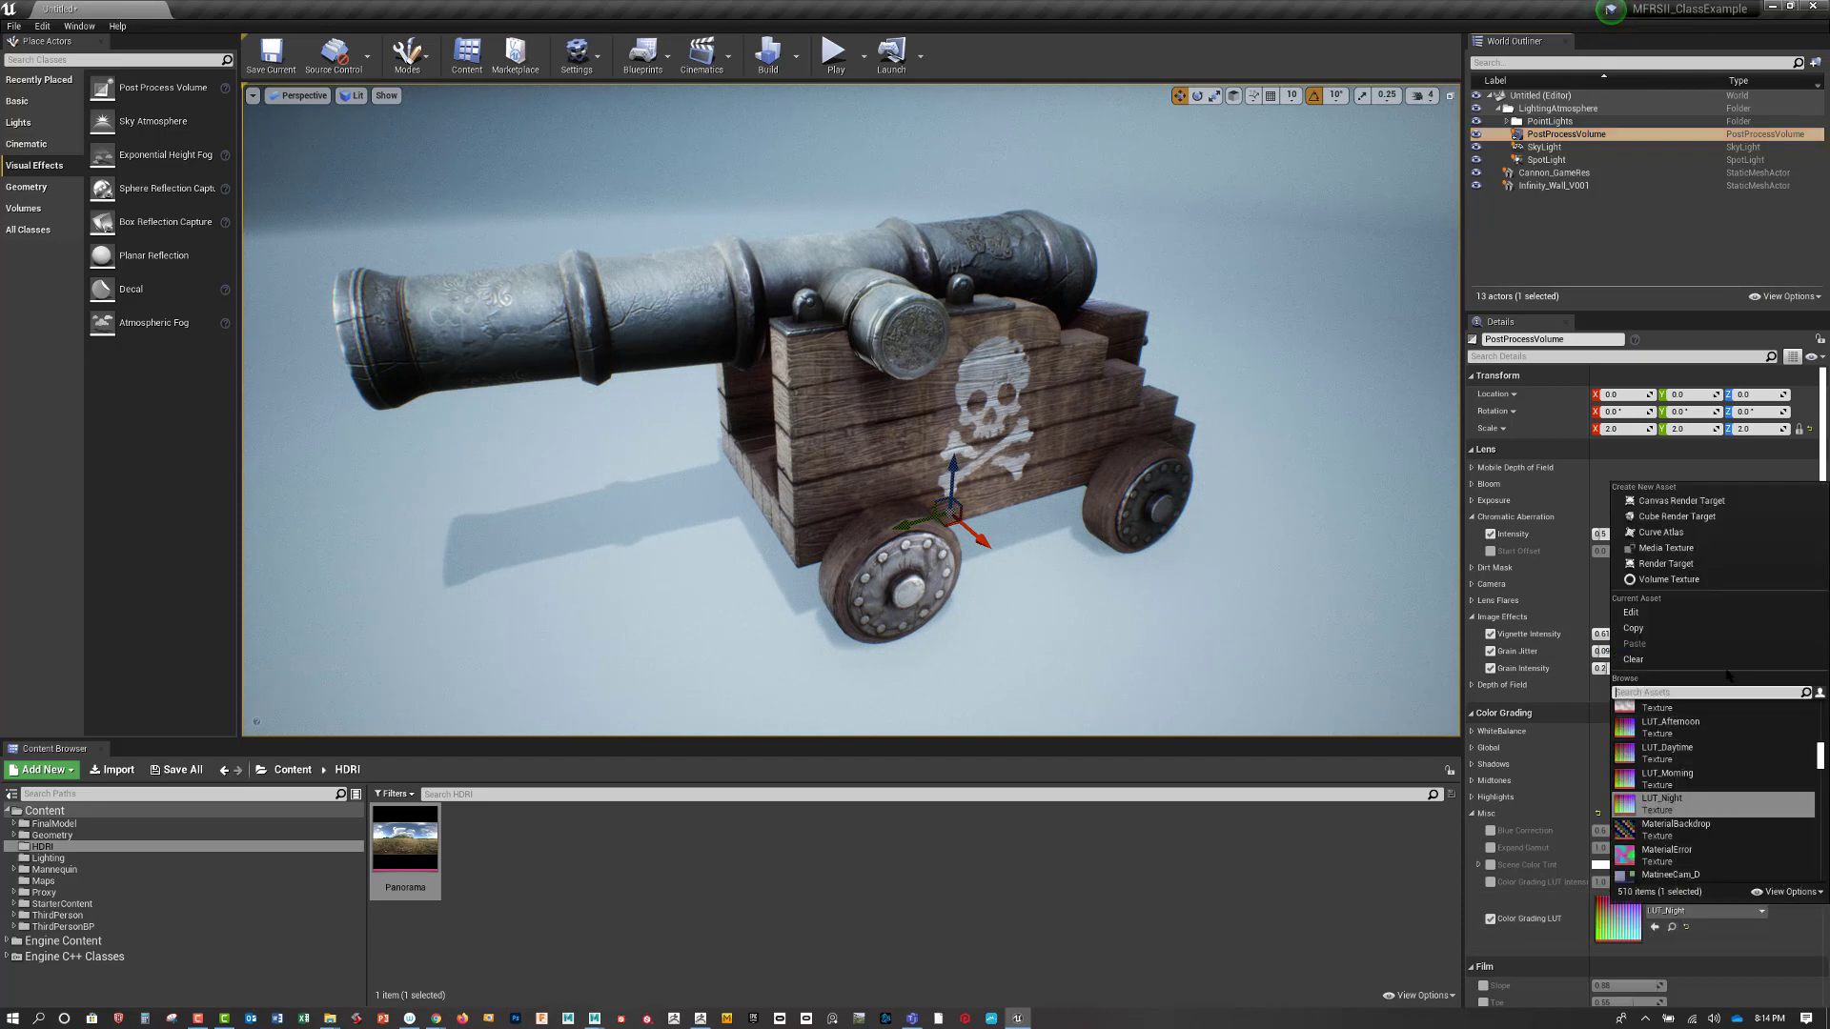
click(1711, 660)
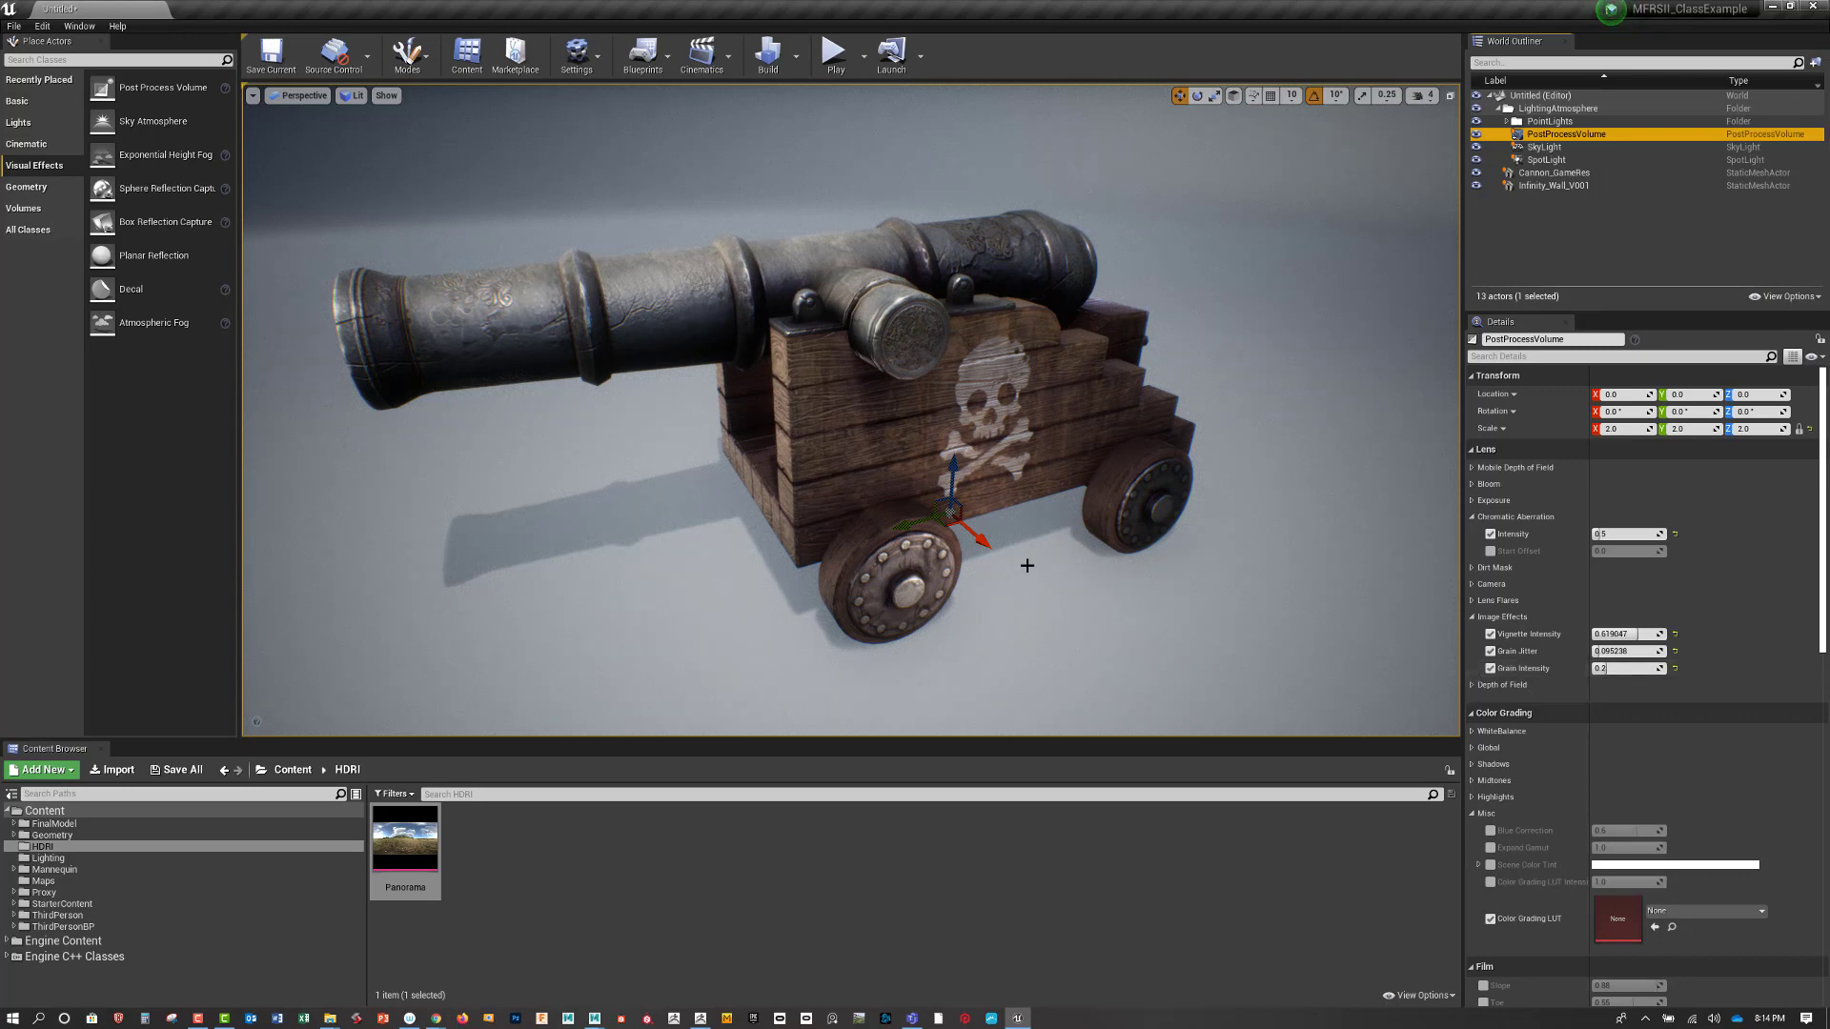
click(1483, 814)
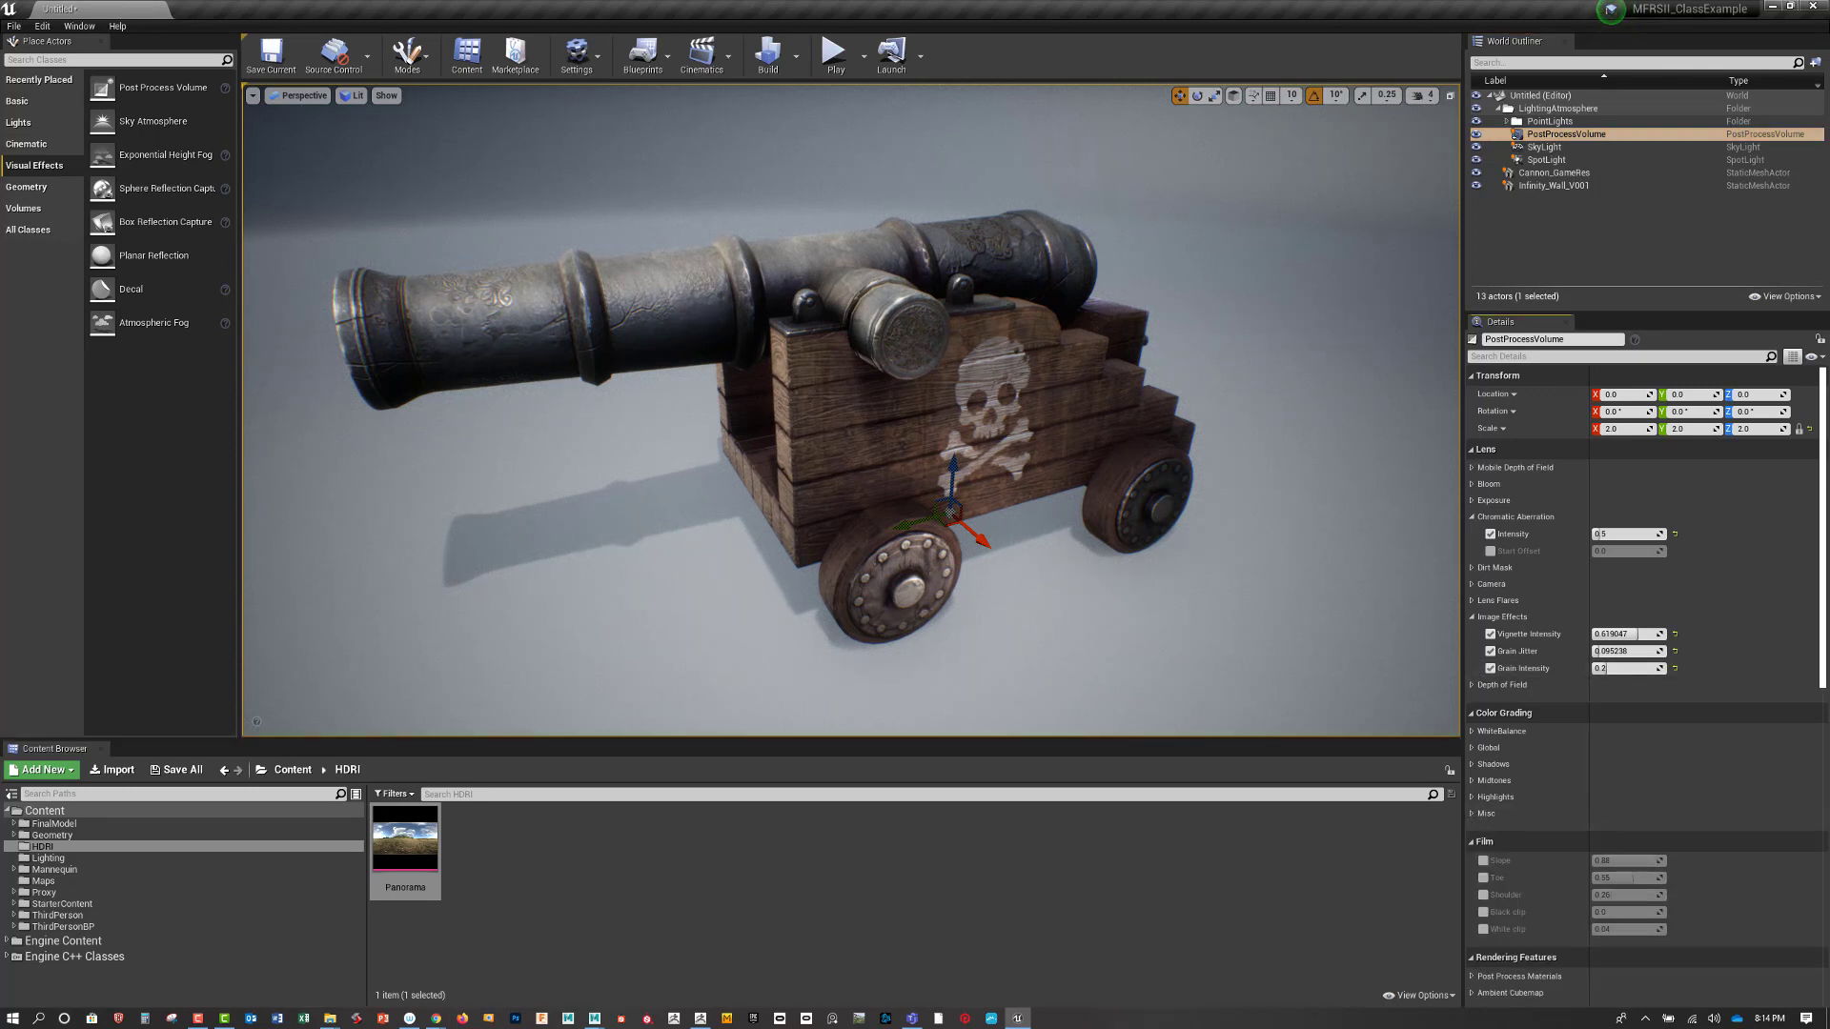
Duplicate the cannon twice and place the copies staggered behind the original
key(F10)
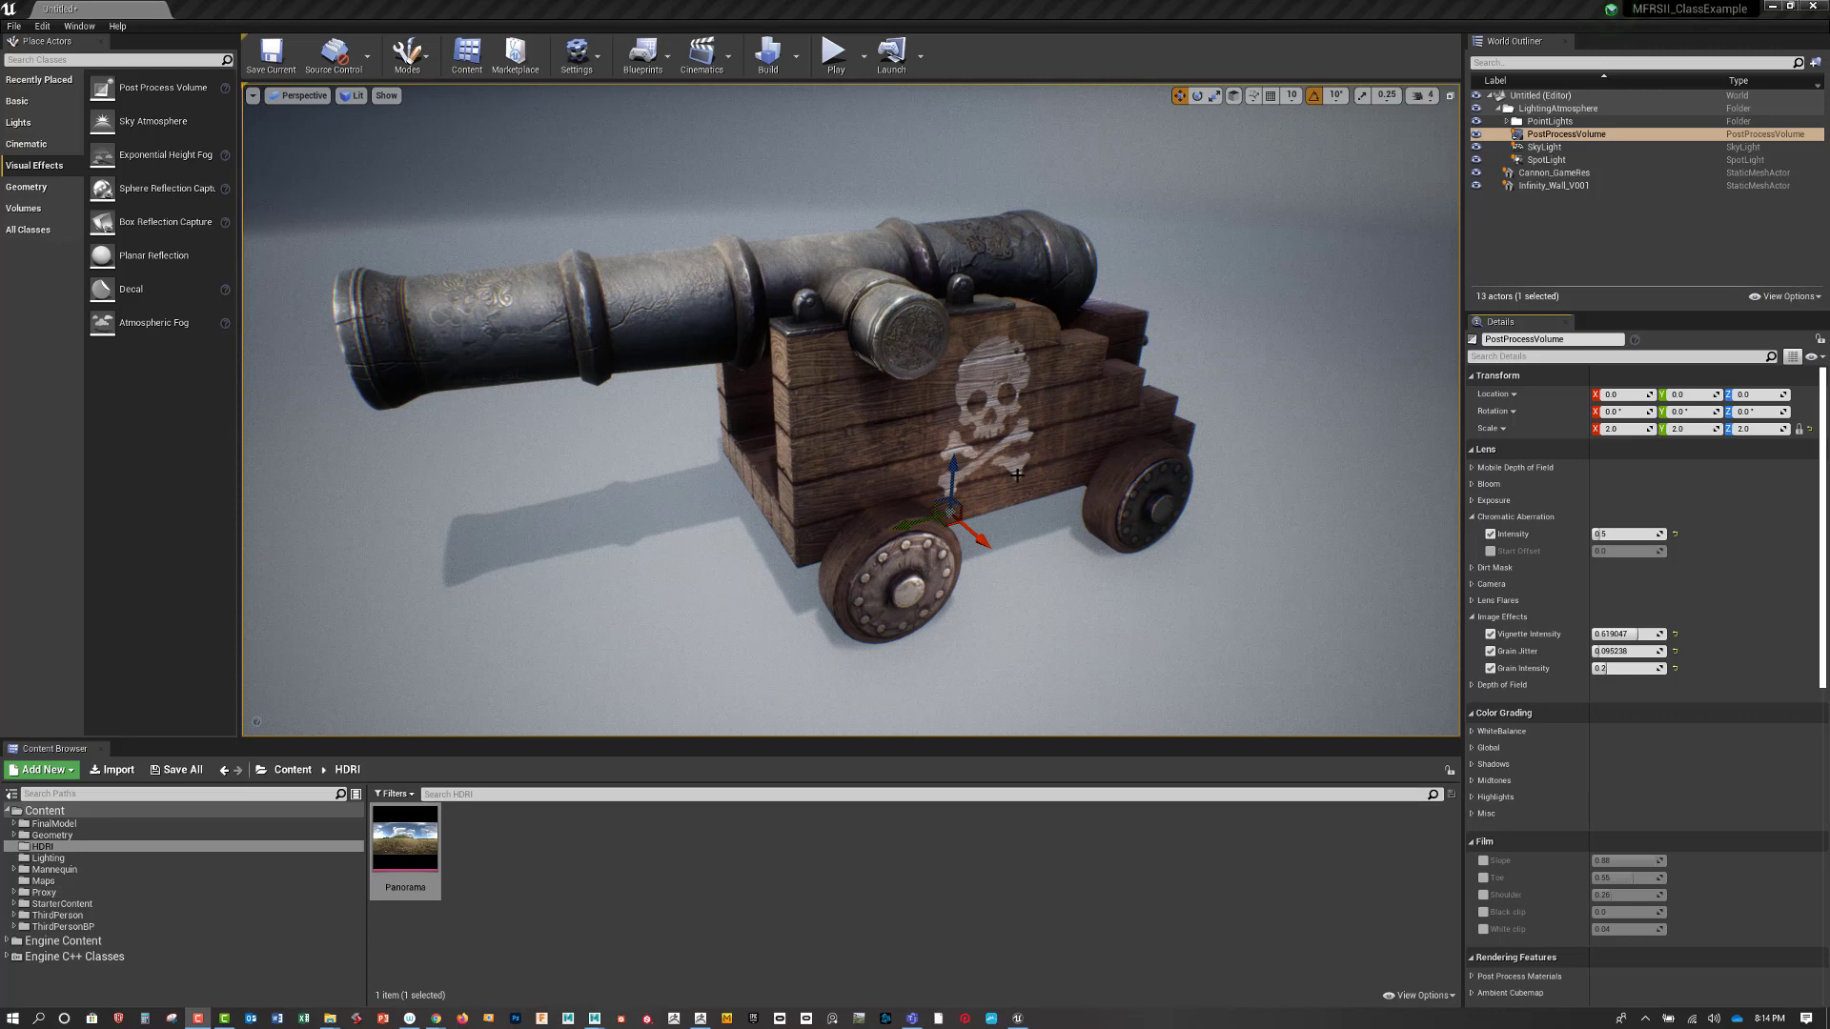
click(988, 455)
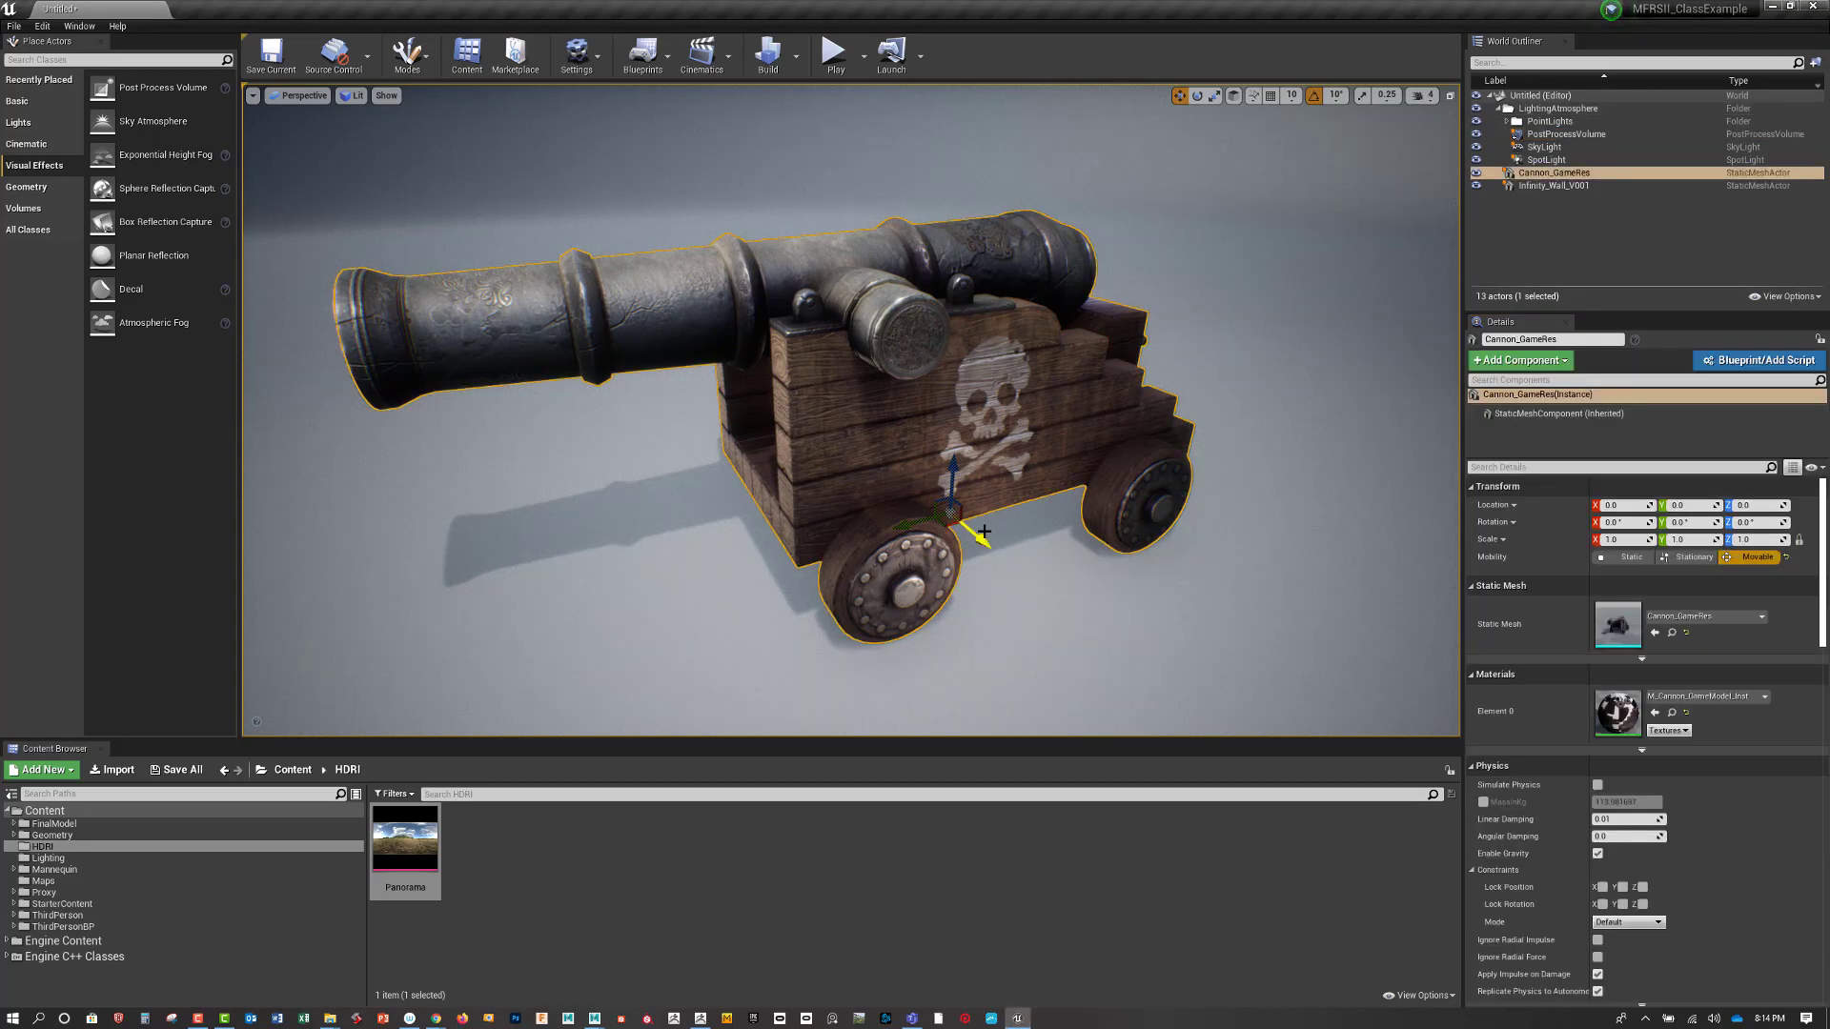
alt+drag(983, 543, 679, 373)
key(e)
key(w)
right_drag(680, 373, 821, 488)
alt+drag(759, 446, 733, 362)
key(e)
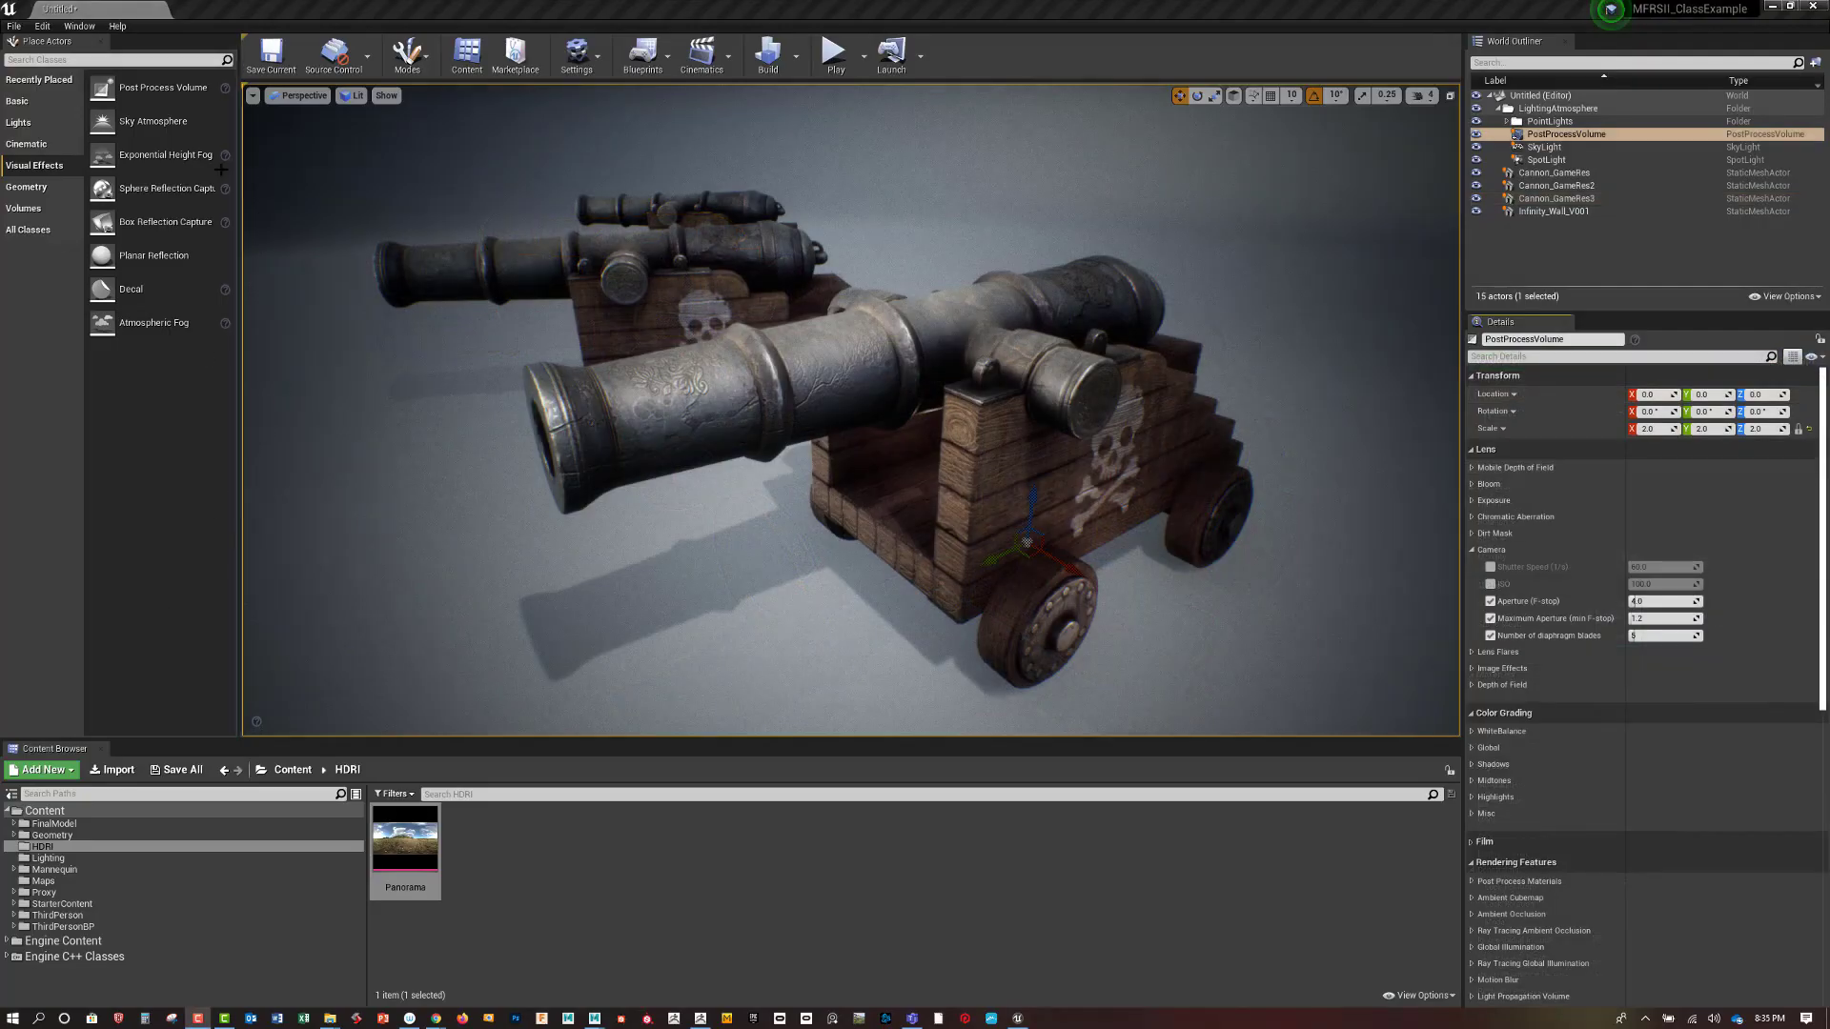
Add an Exponential Height Fog actor to the level and set its X and Y location to 0
drag(157, 155, 695, 472)
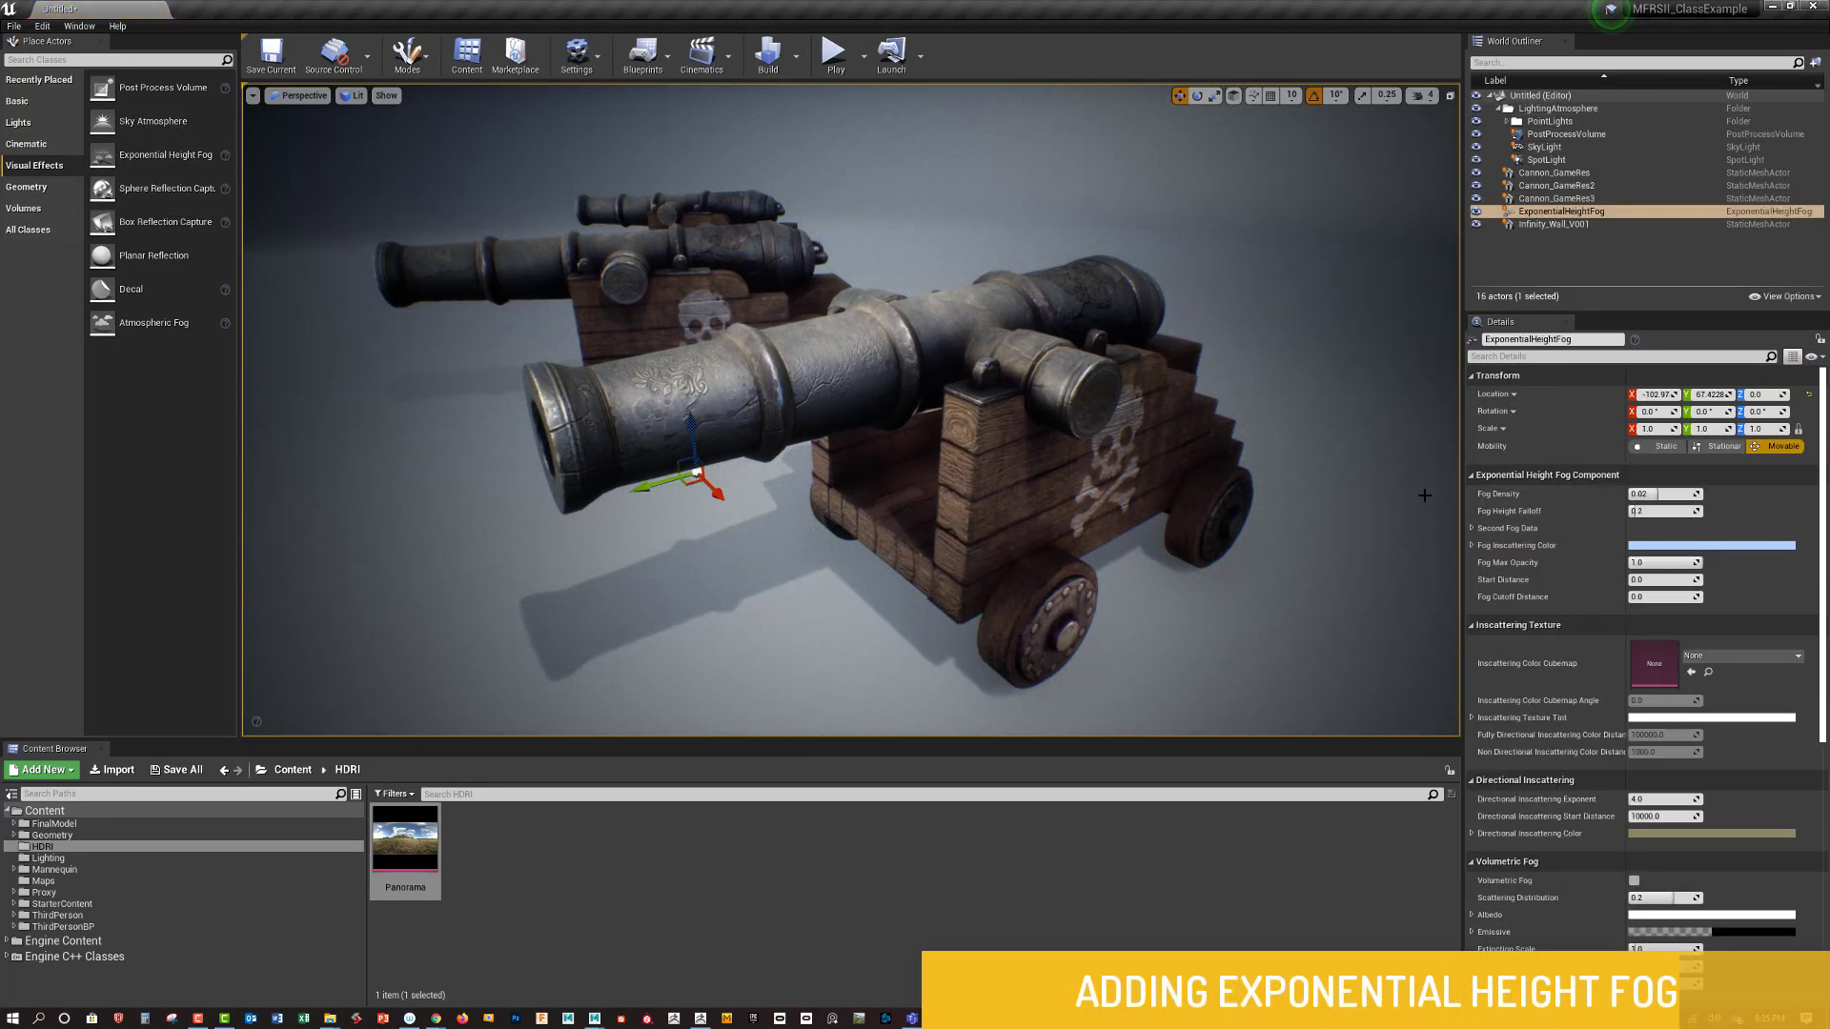
click(1653, 394)
text(0)
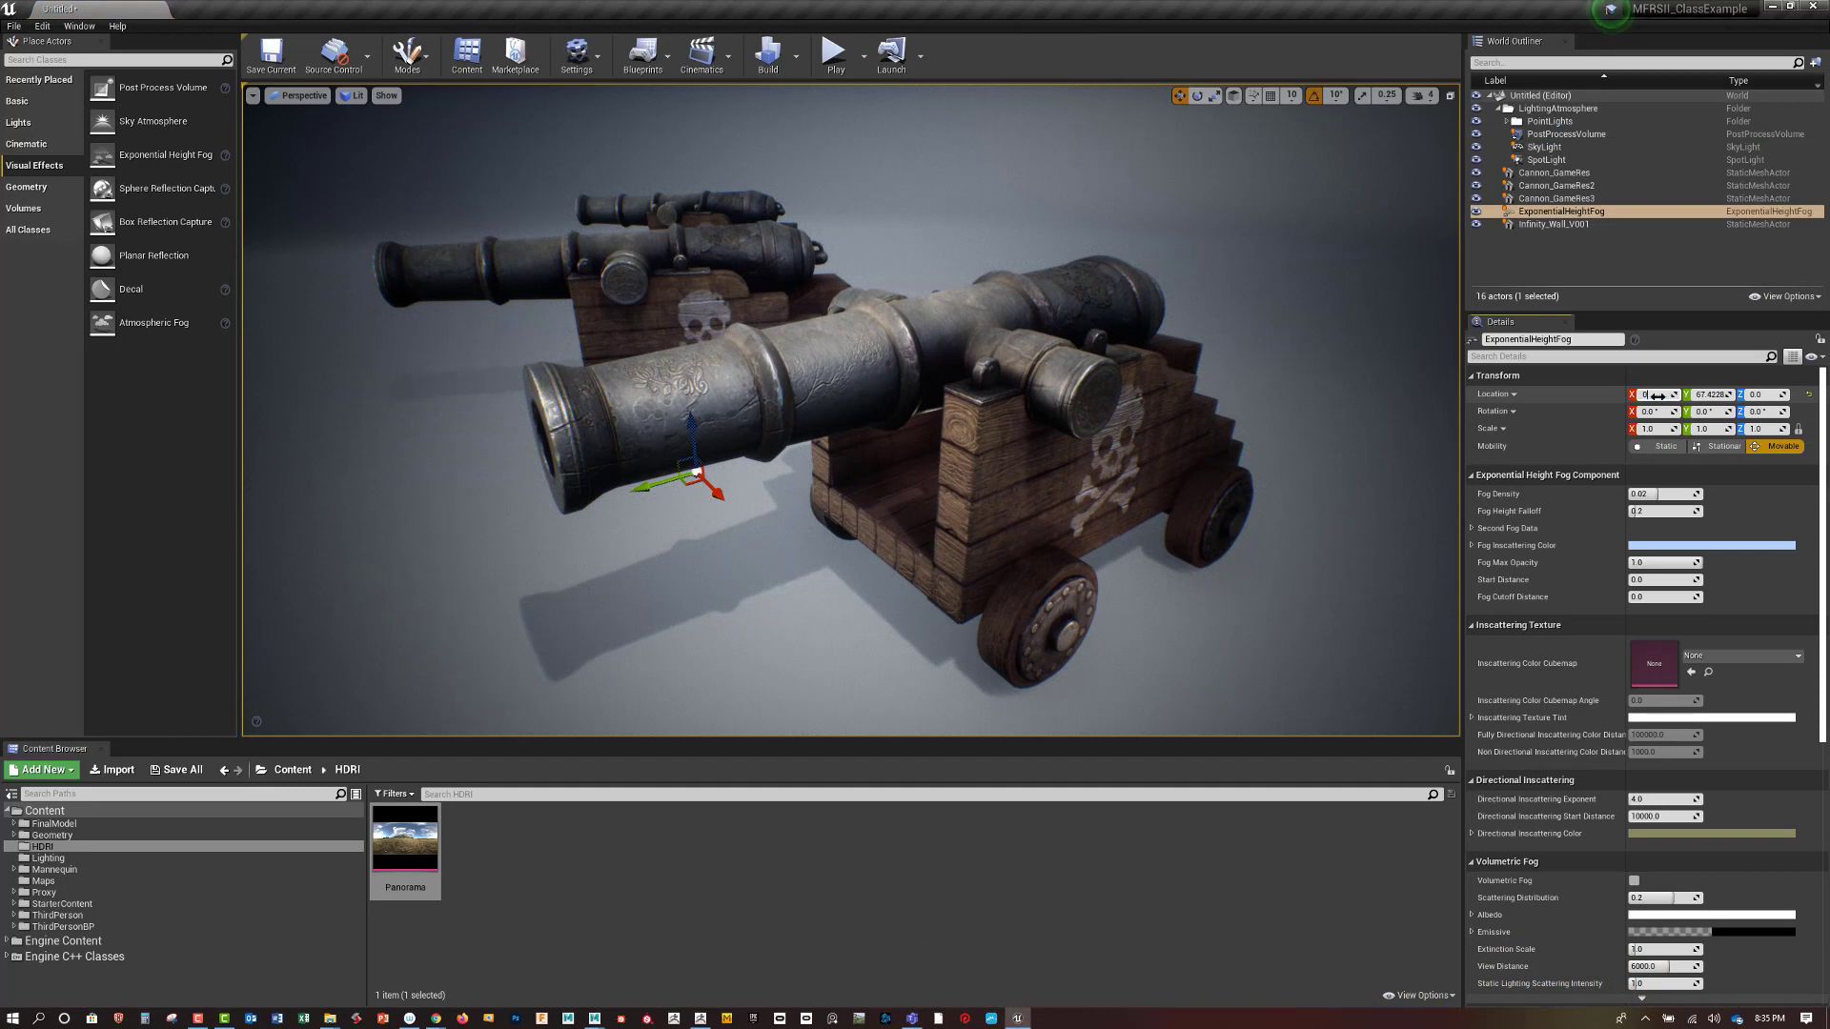
key(Tab)
text(0)
key(Return)
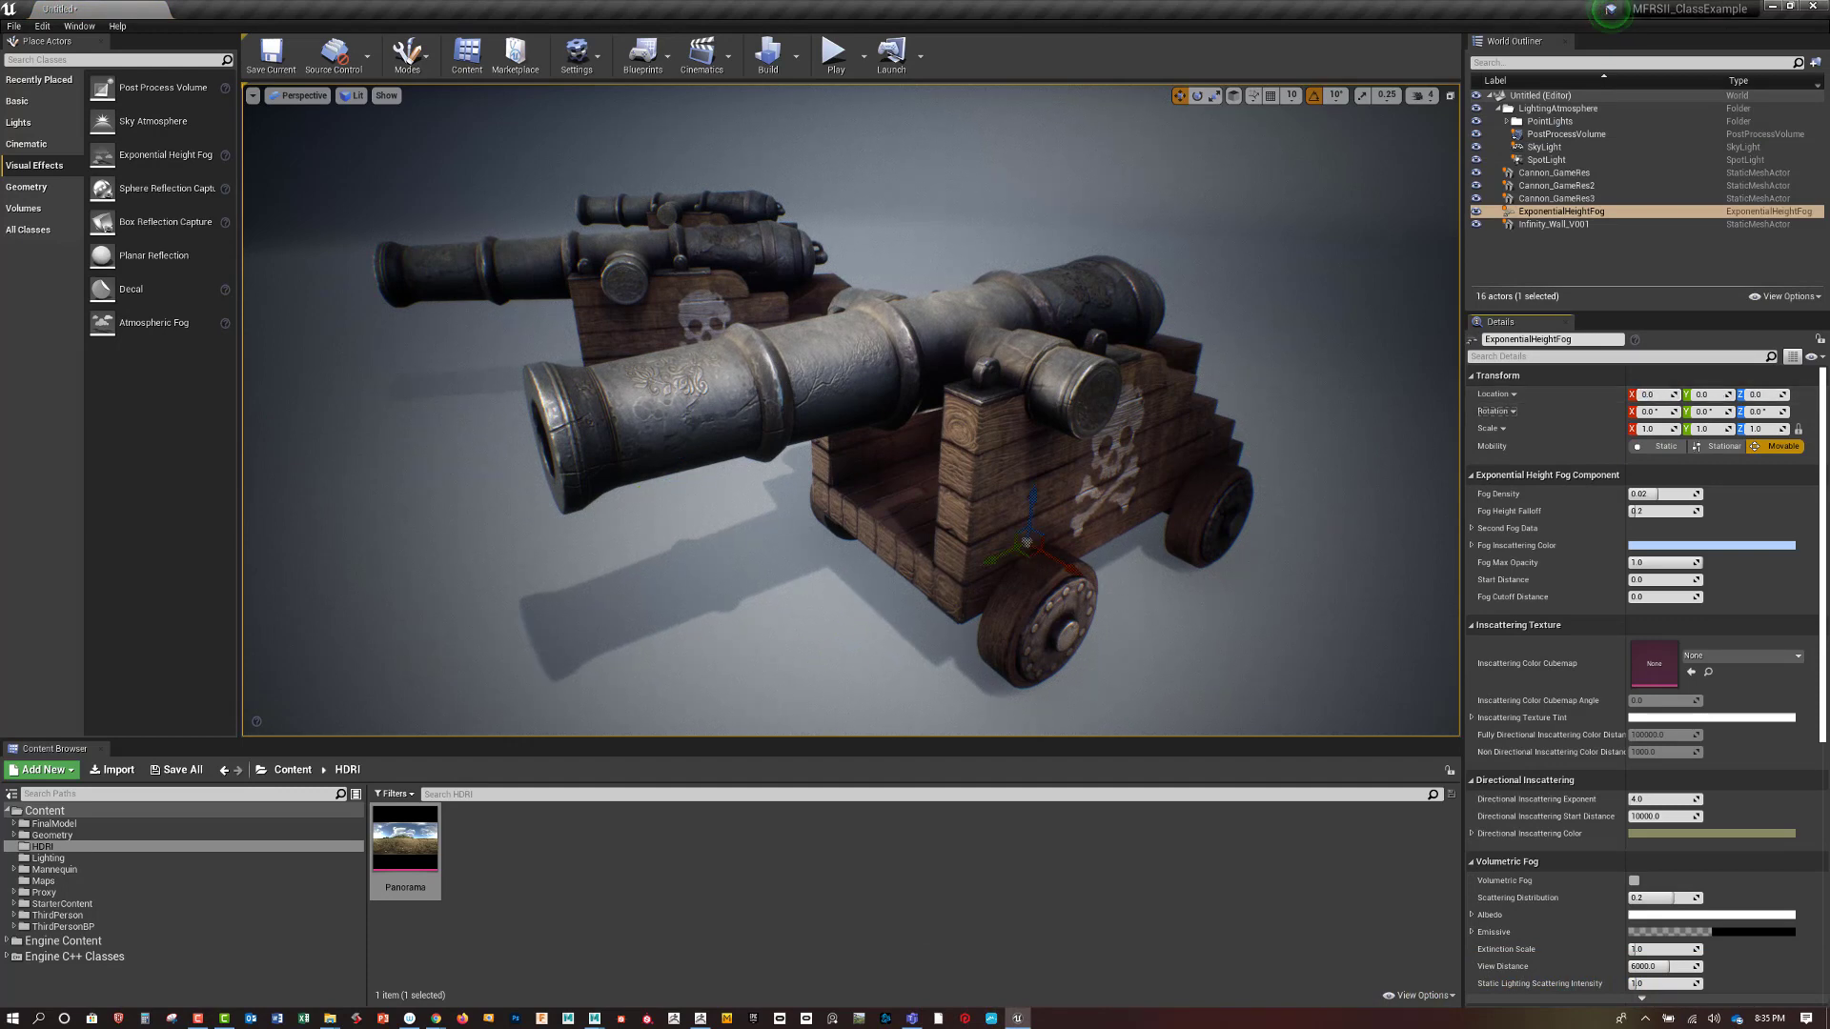
Turn off game view and raise the height fog actor to about 103.8 in Z
right_drag(1236, 544, 1198, 490)
key(g)
drag(1057, 511, 1091, 162)
right_drag(1092, 162, 1051, 120)
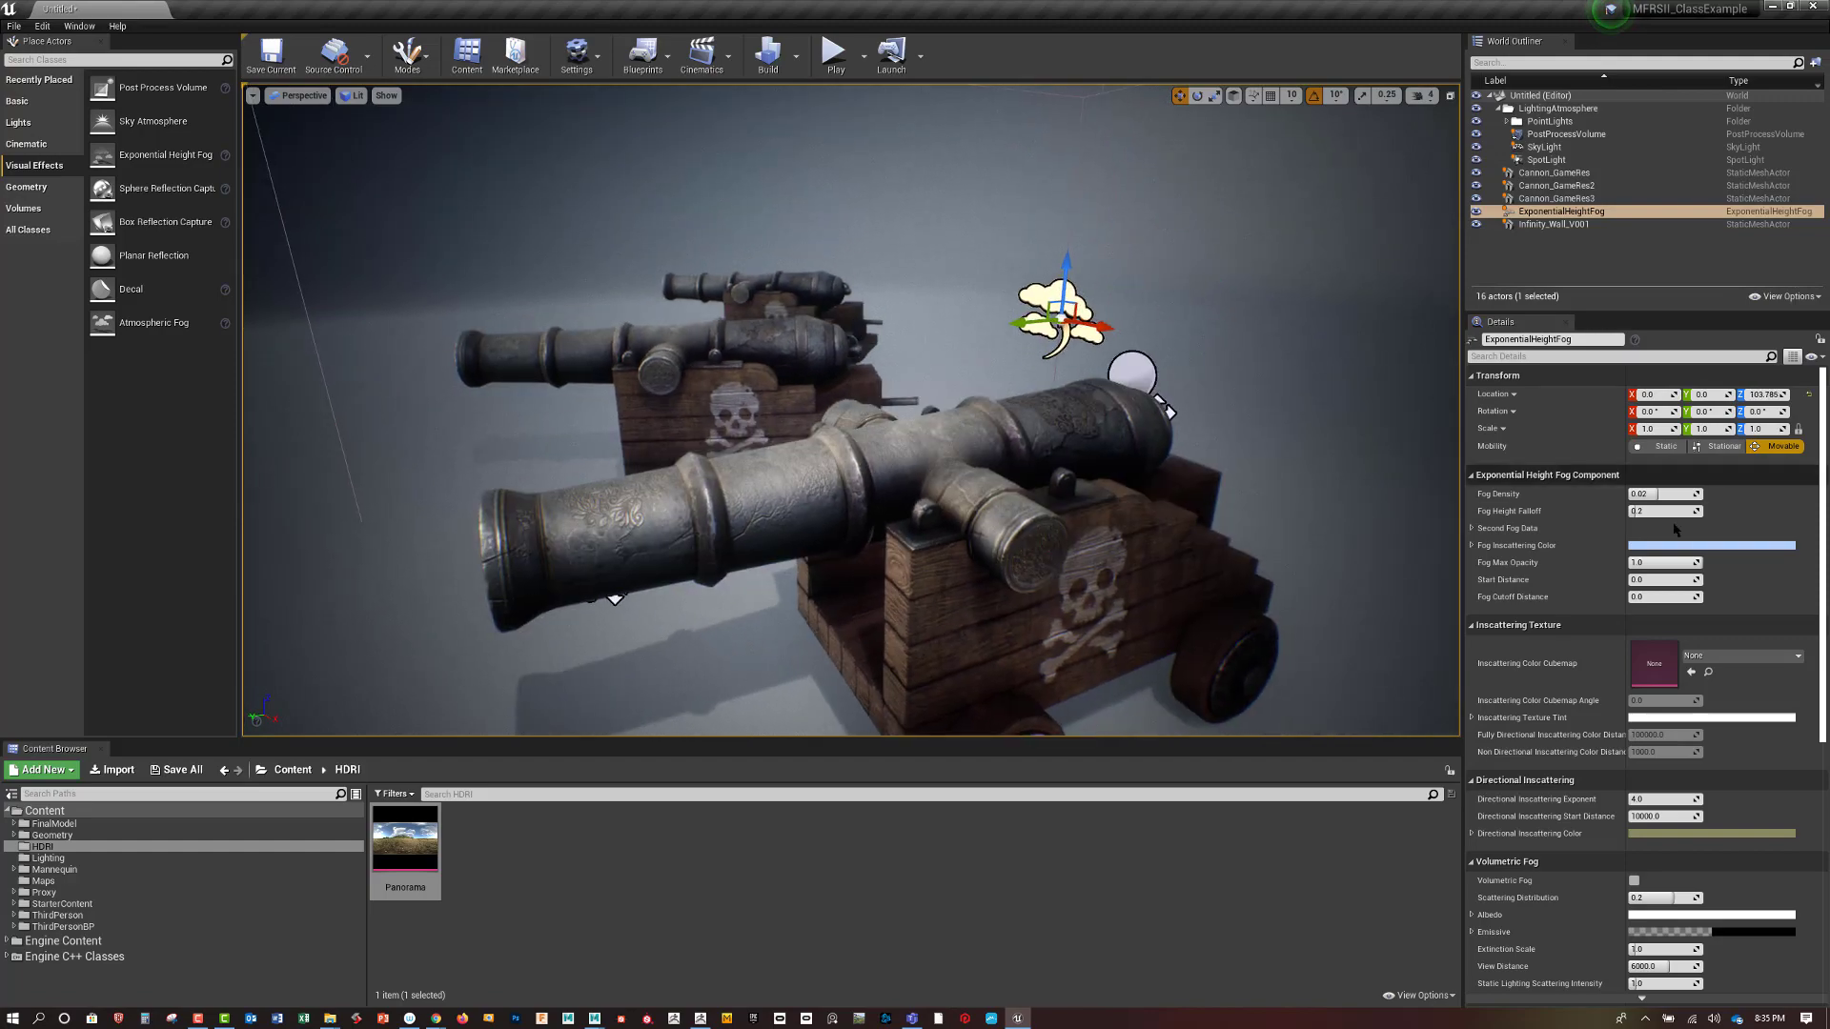
Set the Fog Density to 10 and check the fog around the cannons
click(1652, 492)
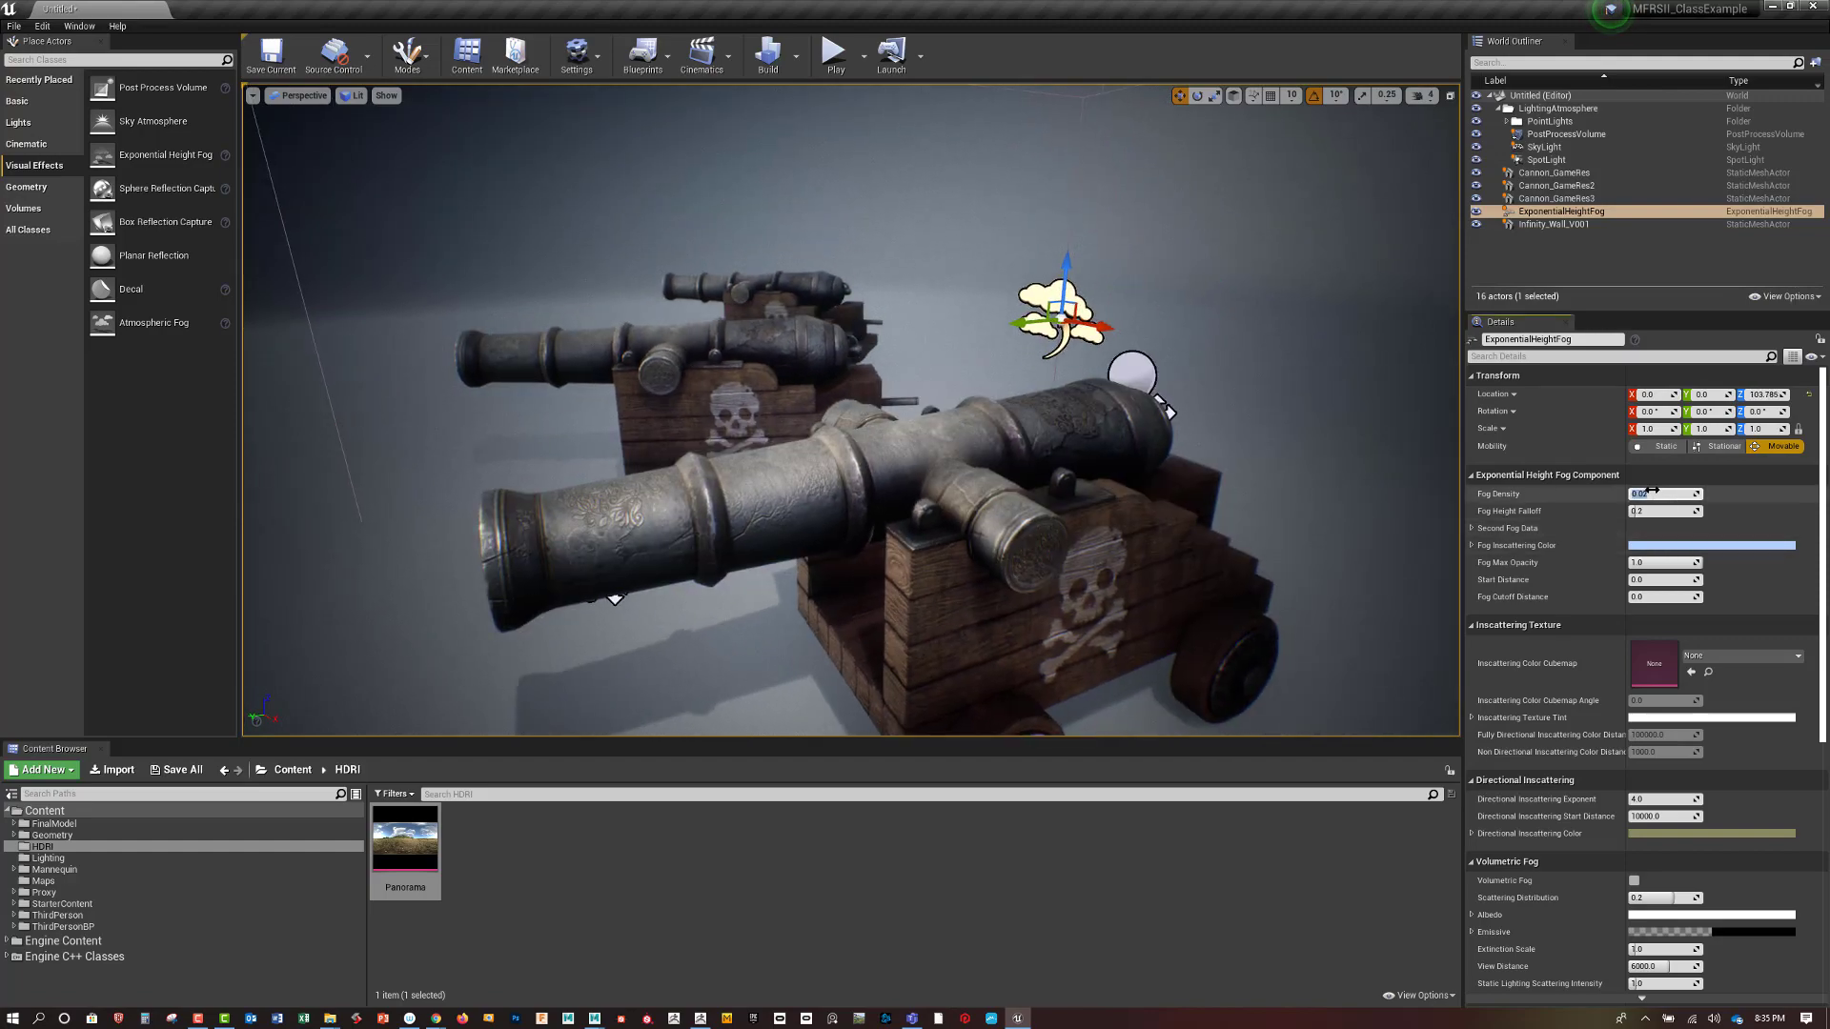
key(Return)
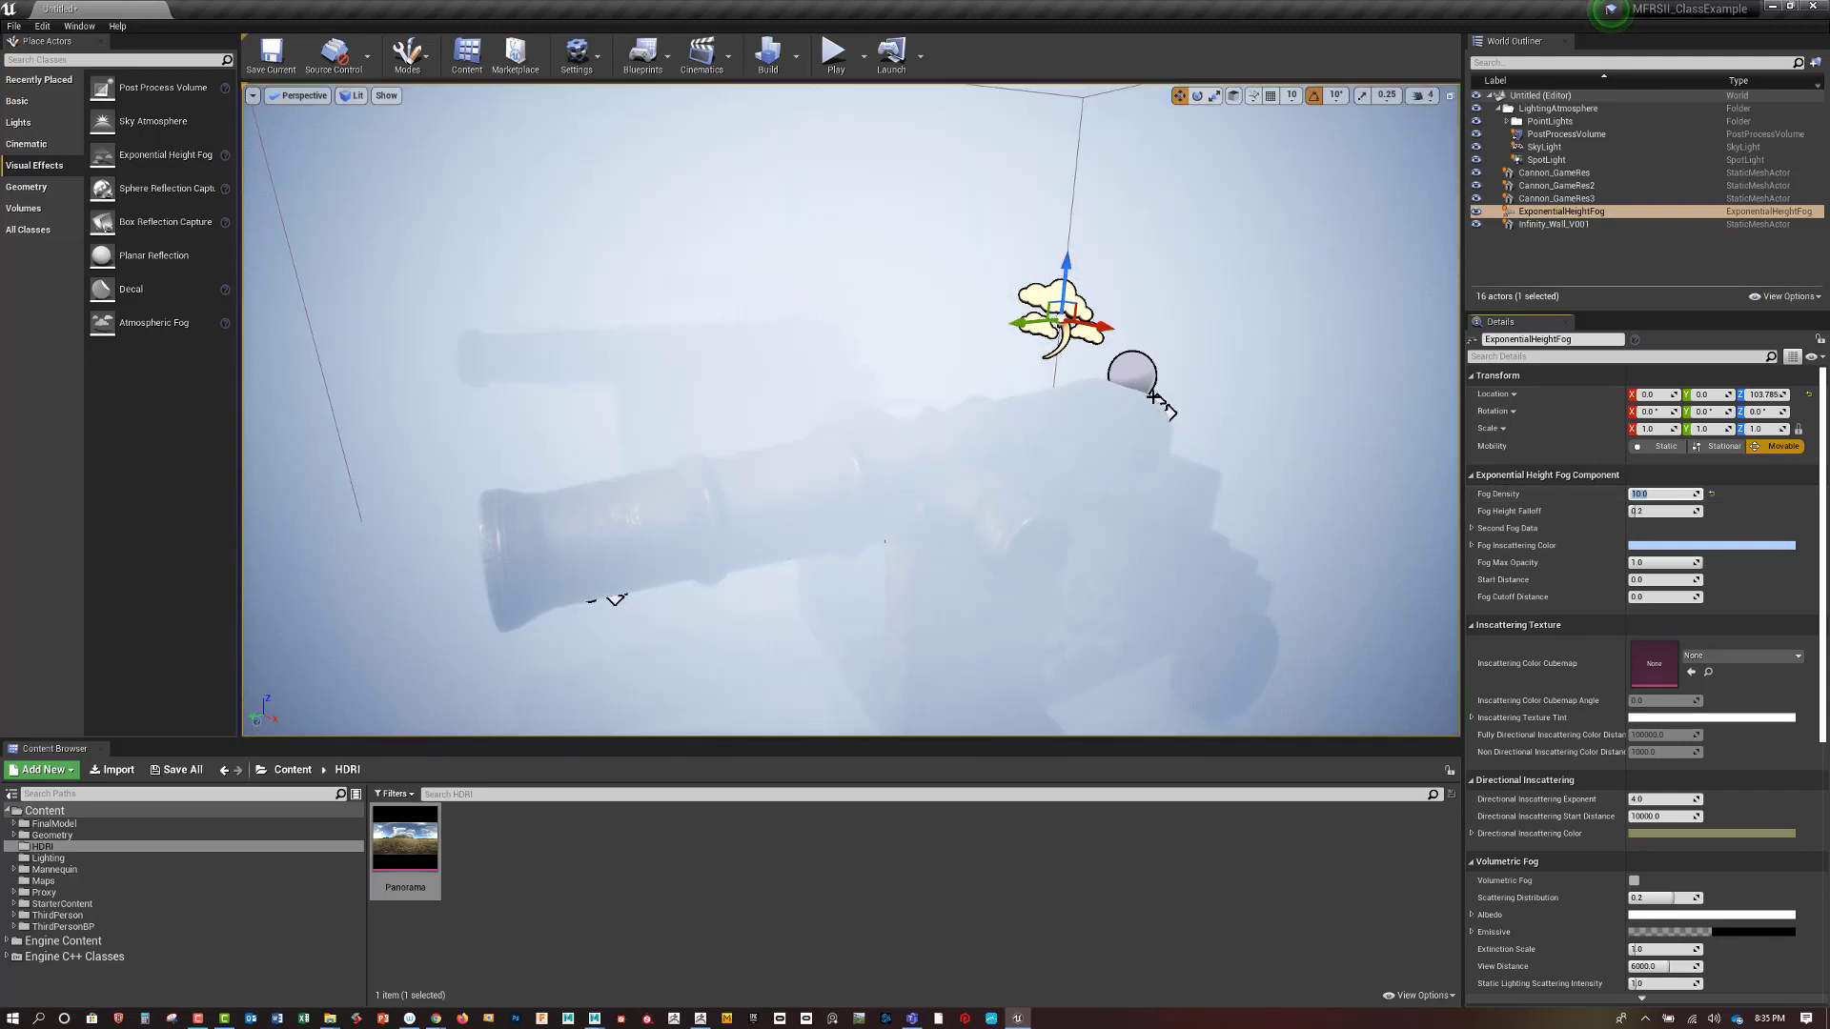
right_drag(1166, 430, 1182, 474)
scroll(1166, 431, down, 5)
scroll(1165, 431, up, 6)
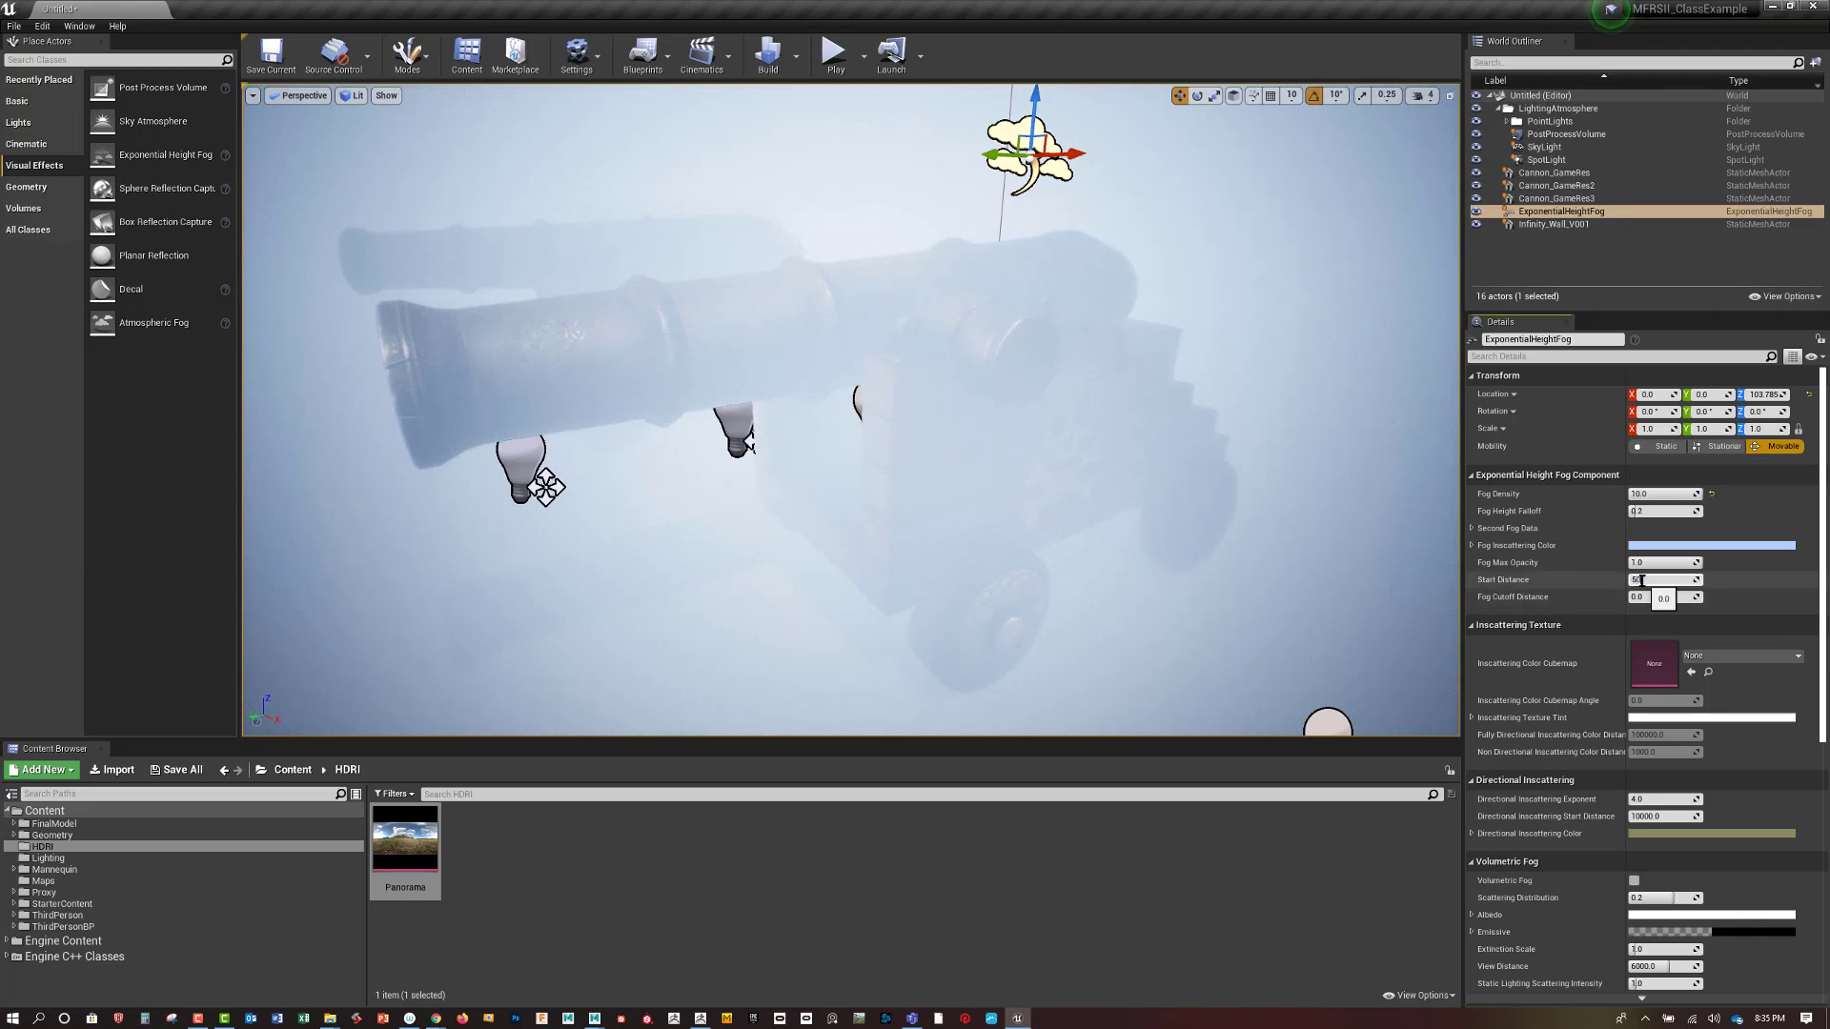
Set the fog's Start Distance to 50, and increase it to 100
key(Return)
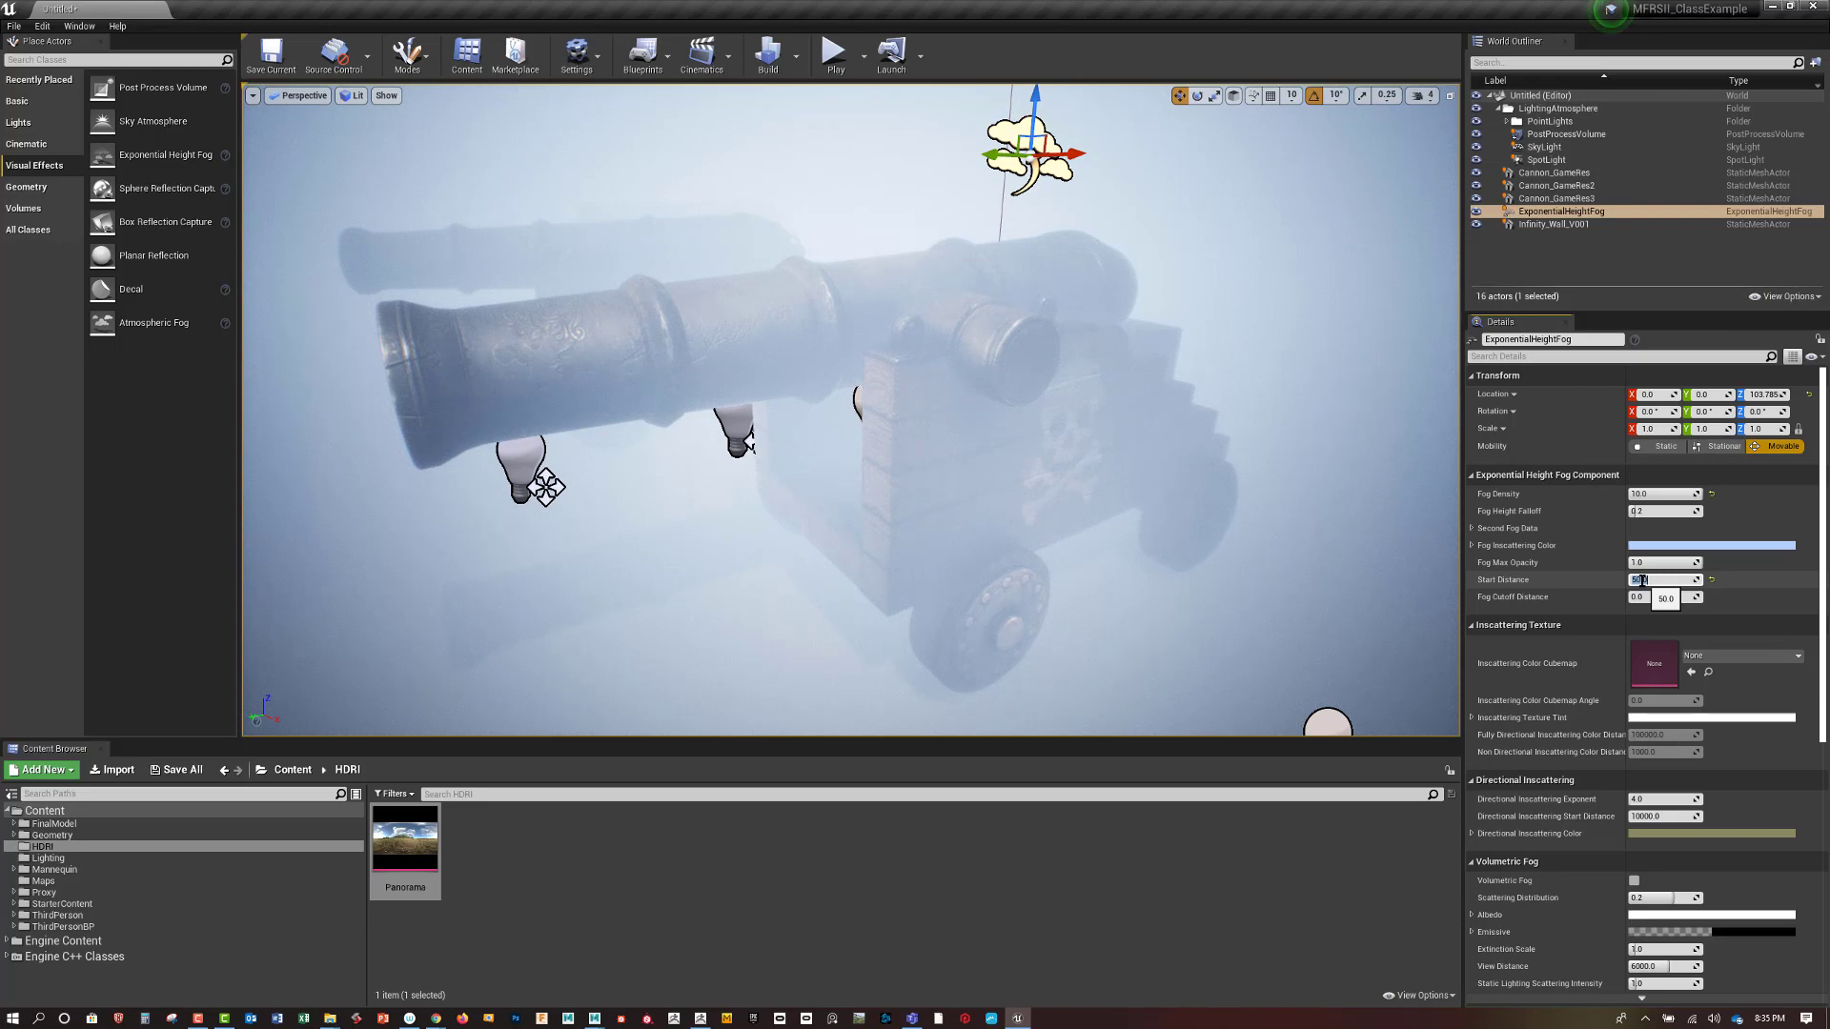
text(100)
key(Return)
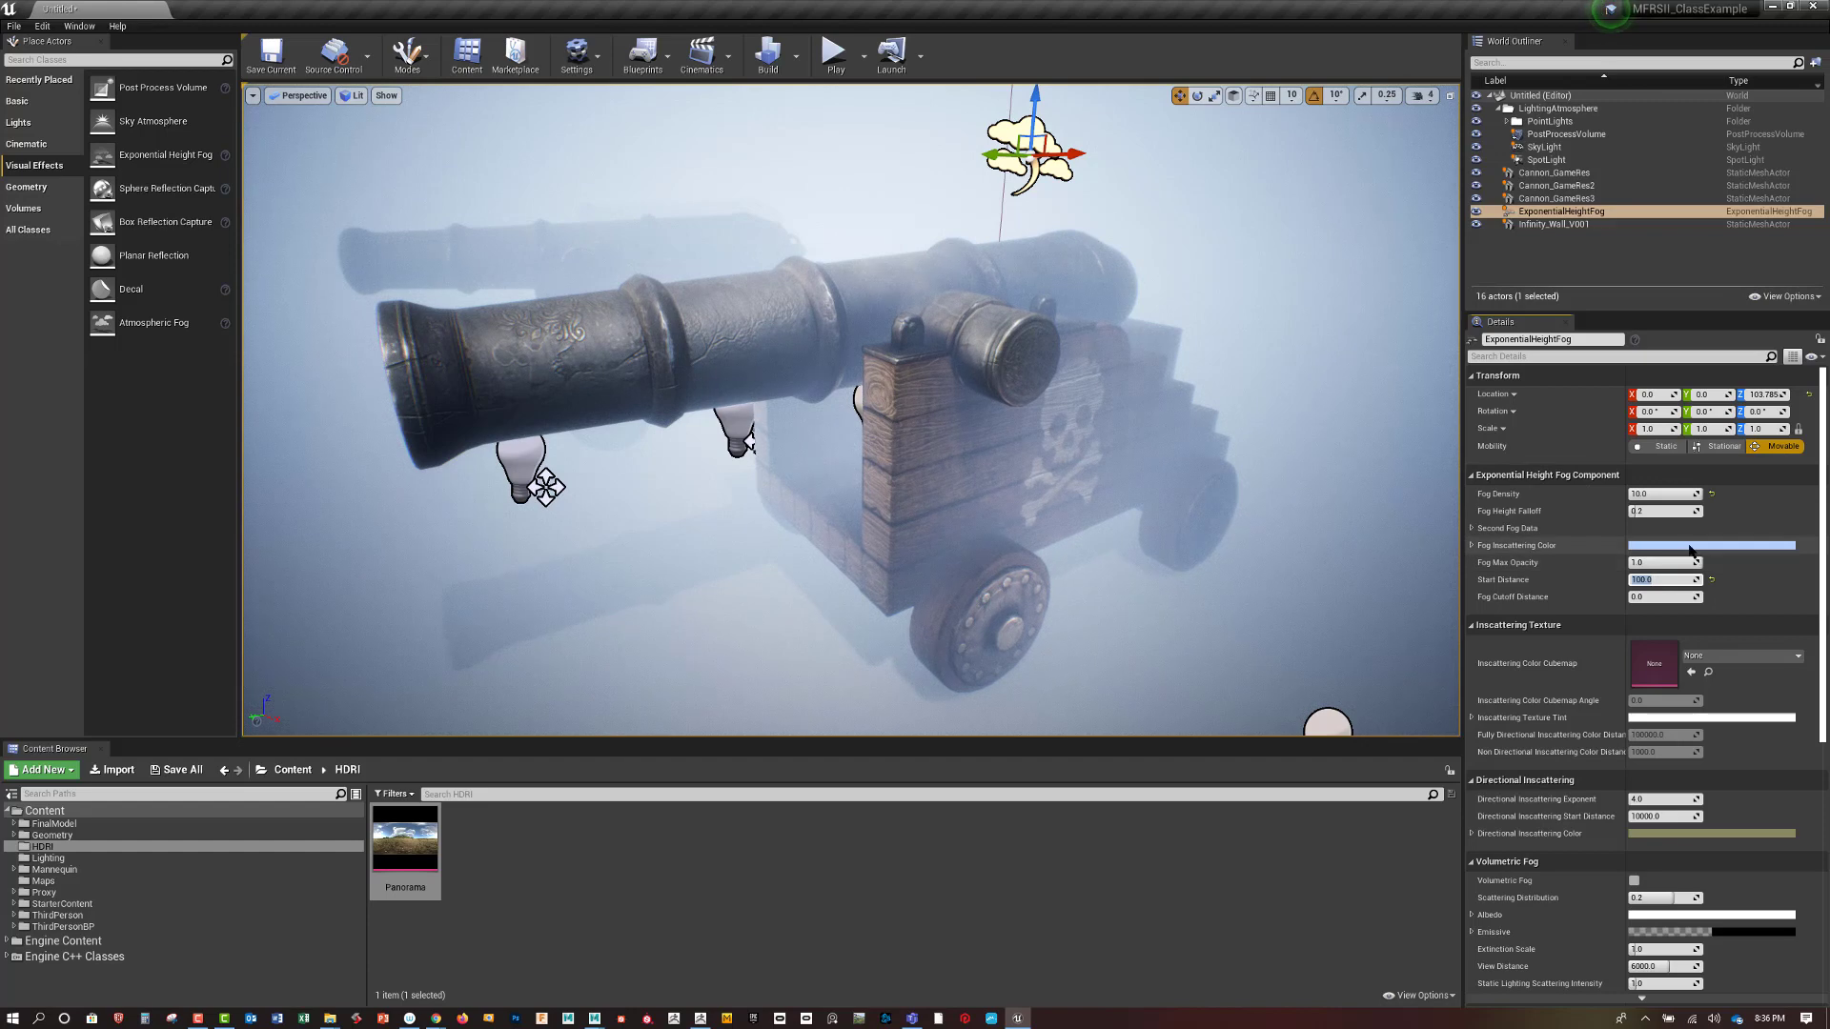
Set the height fog's Z location to -500 and raise its Fog Height Falloff to 2.0
click(1759, 395)
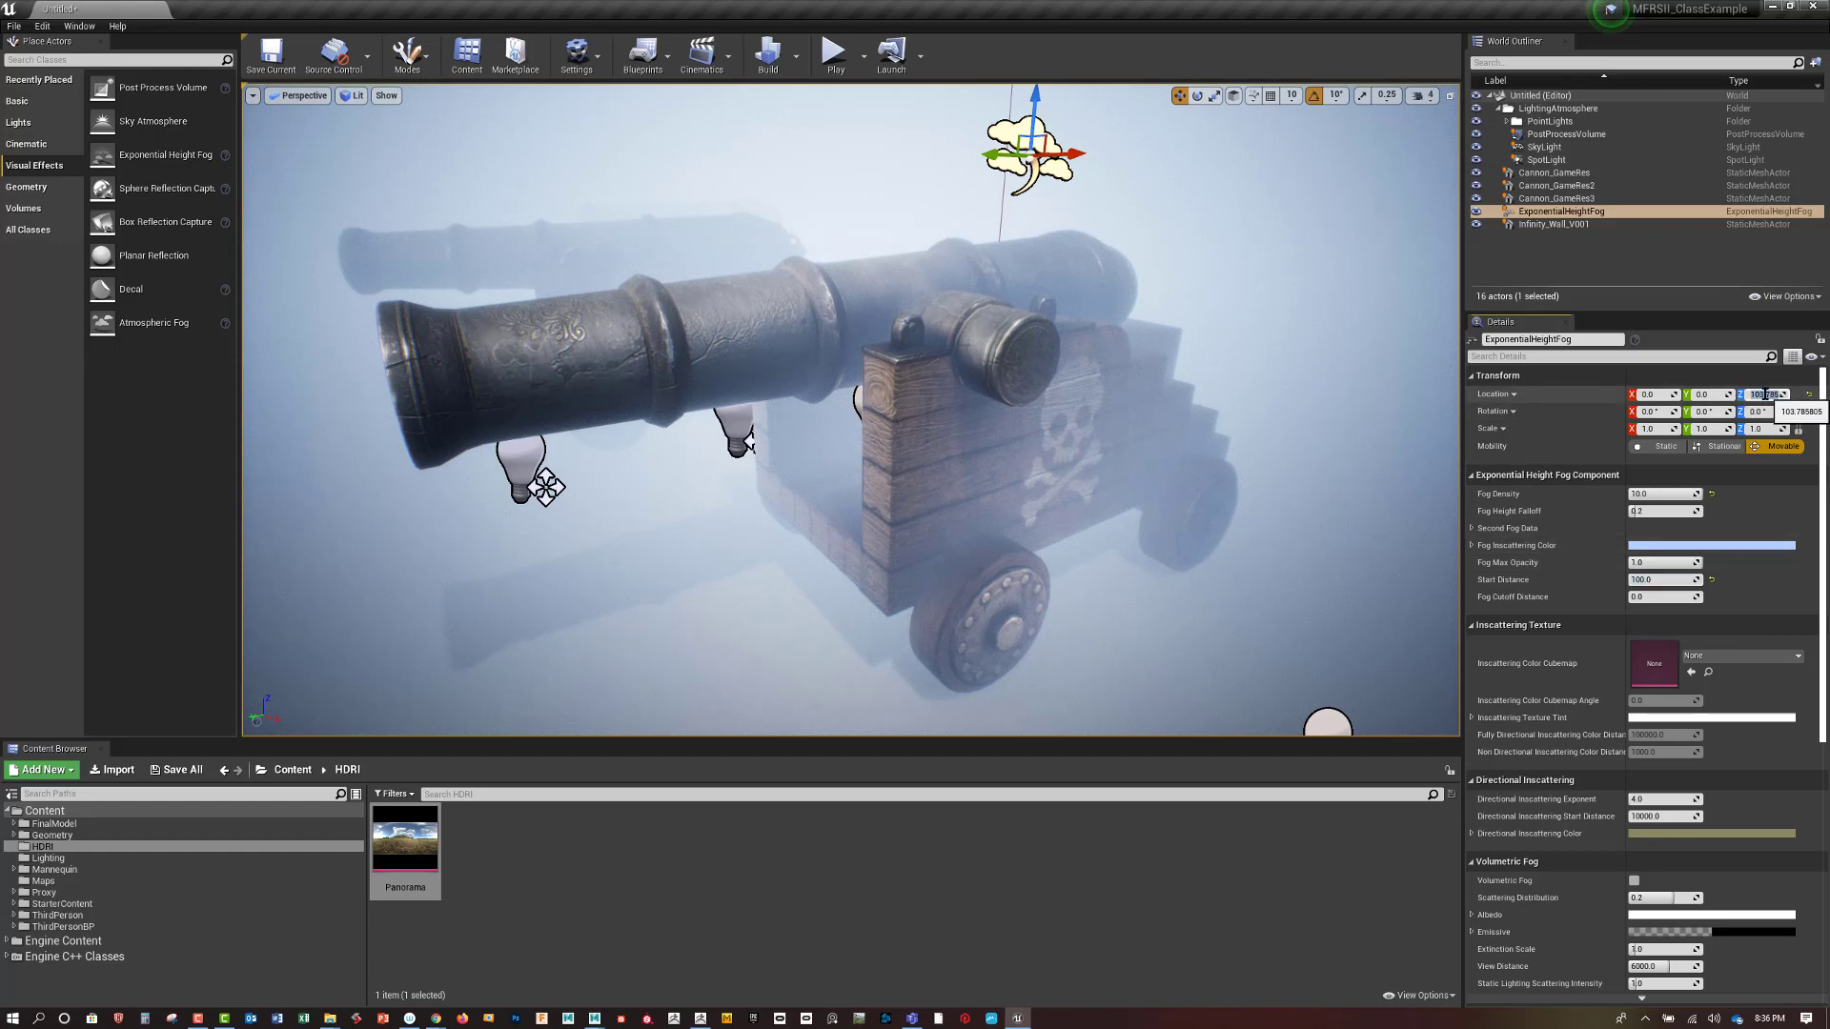
text(-500)
key(Return)
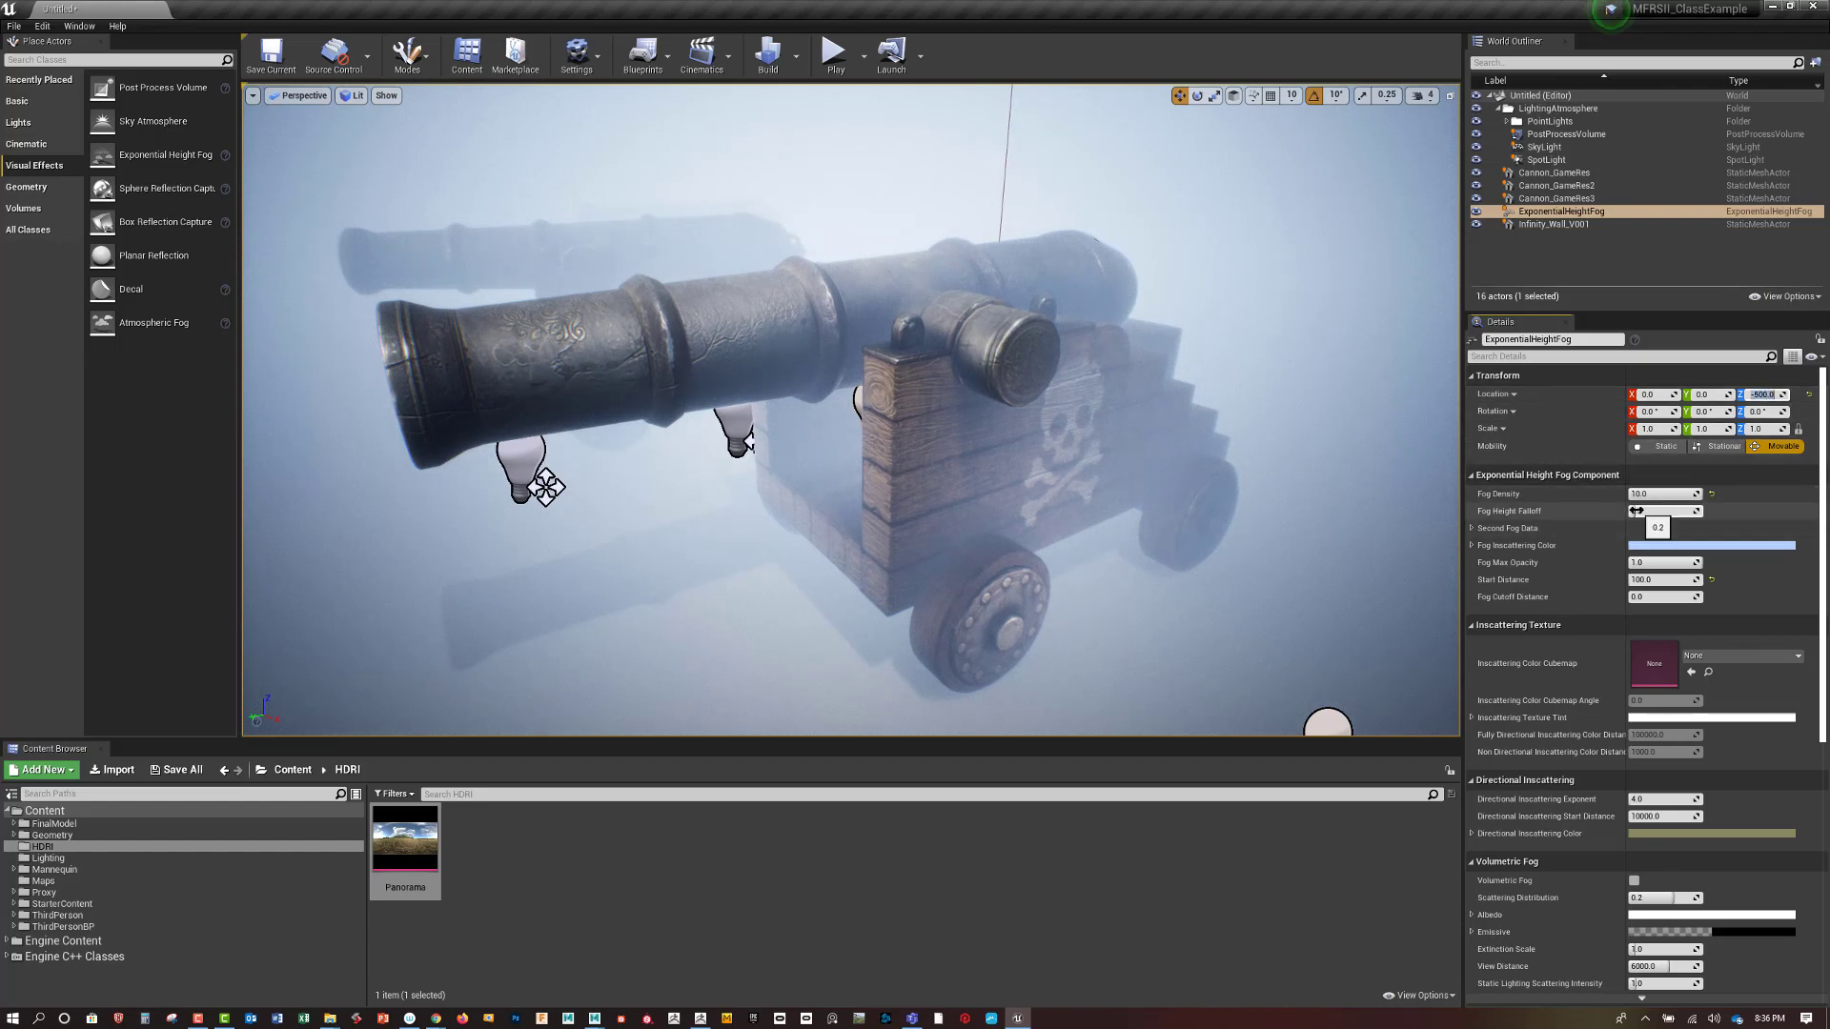
drag(1635, 510, 1677, 511)
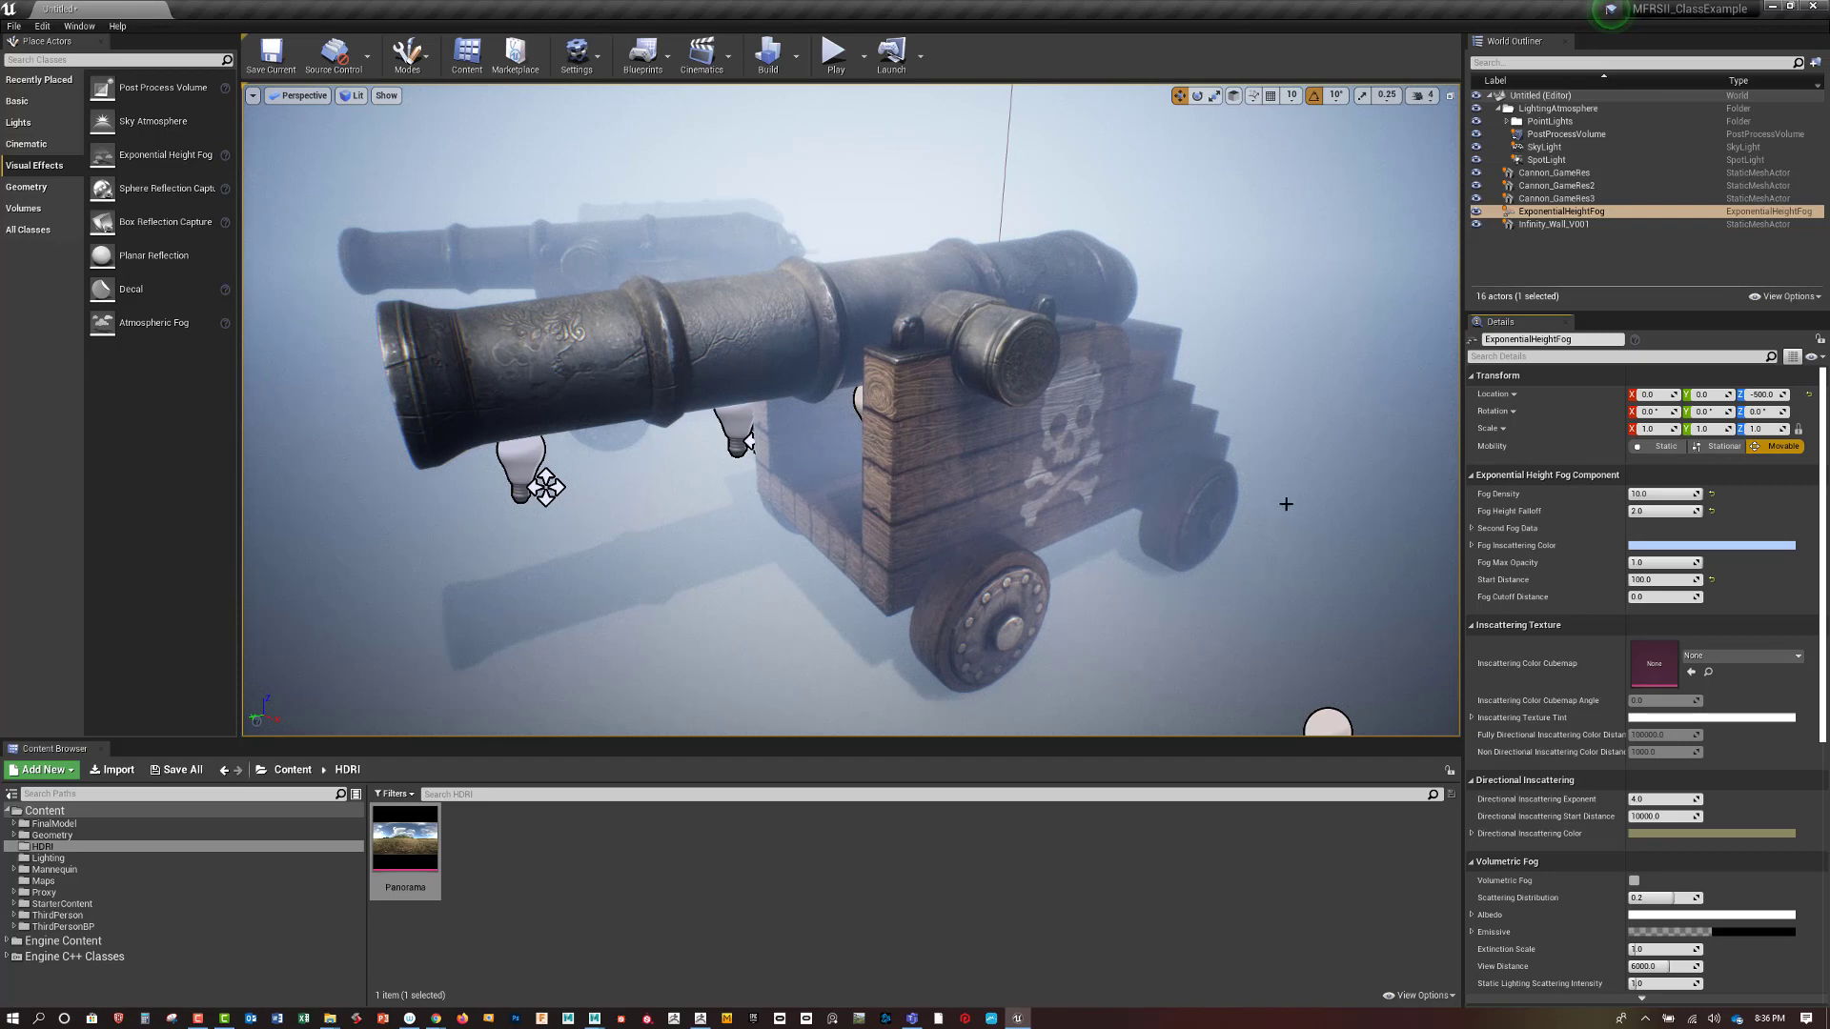
Lower the height fog's Z location to -1000 and check the fog around the cannons
click(1763, 394)
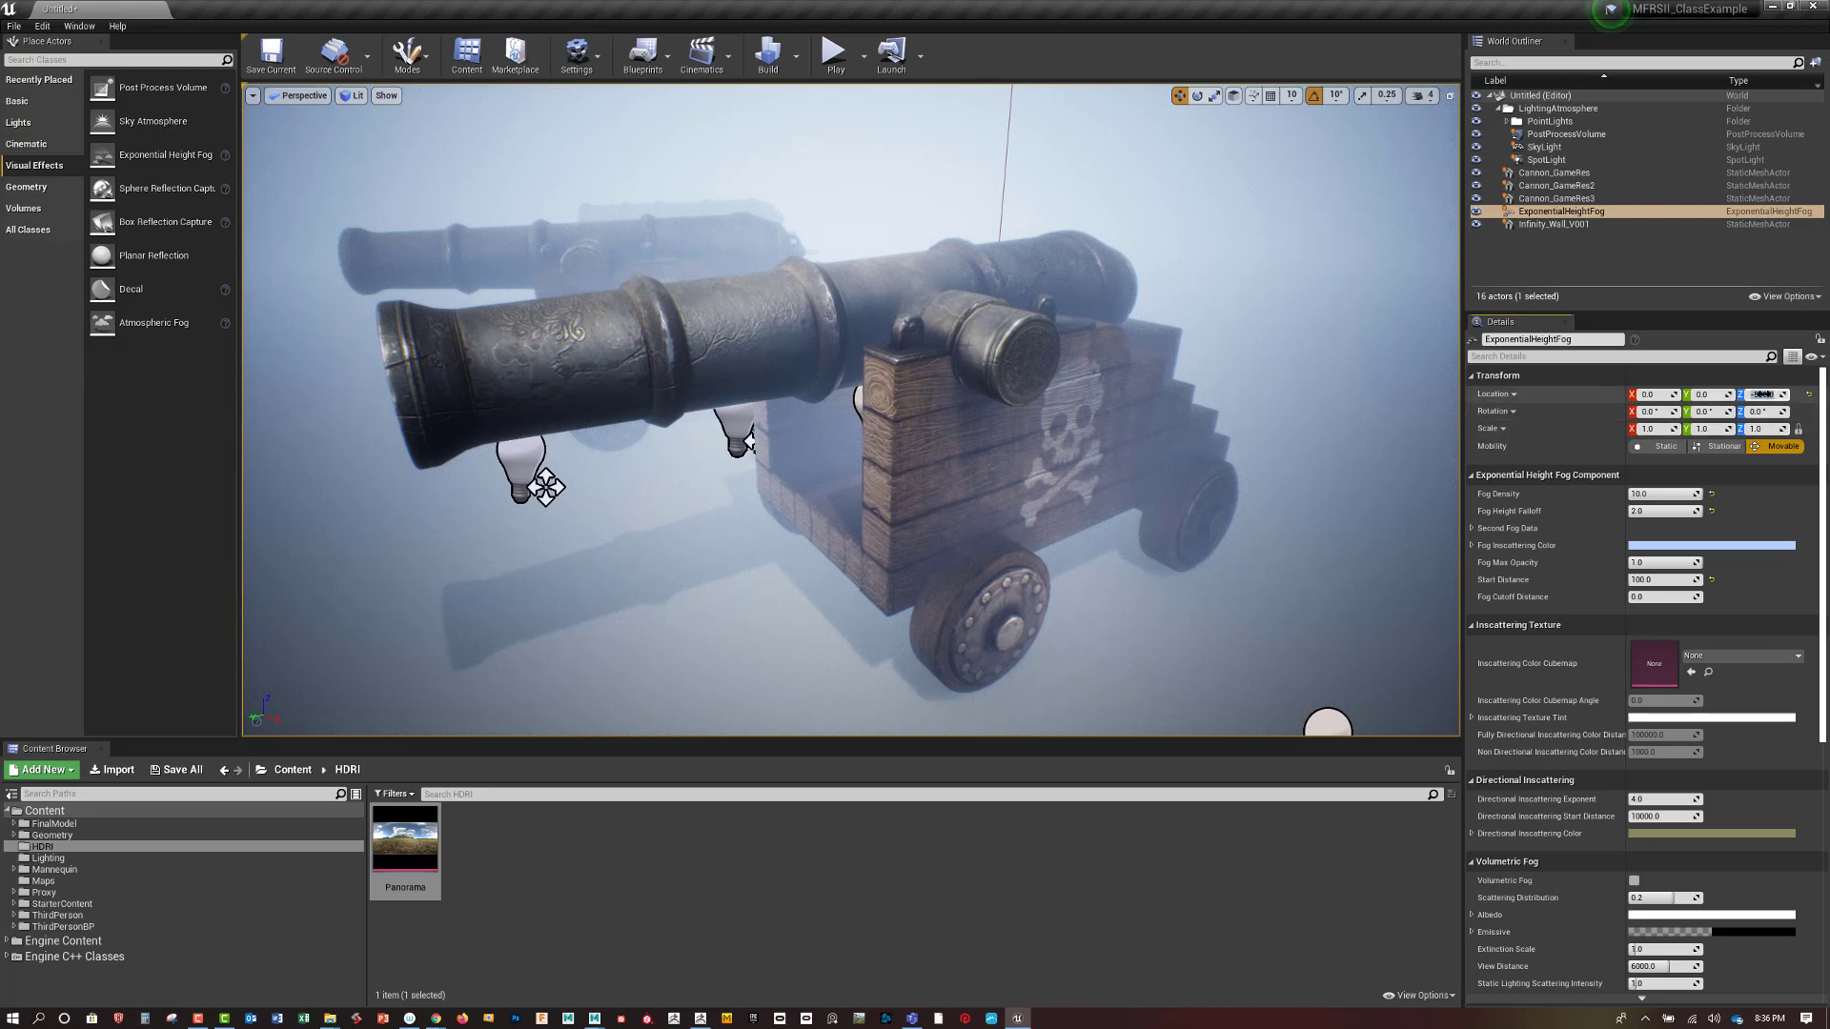
key(Return)
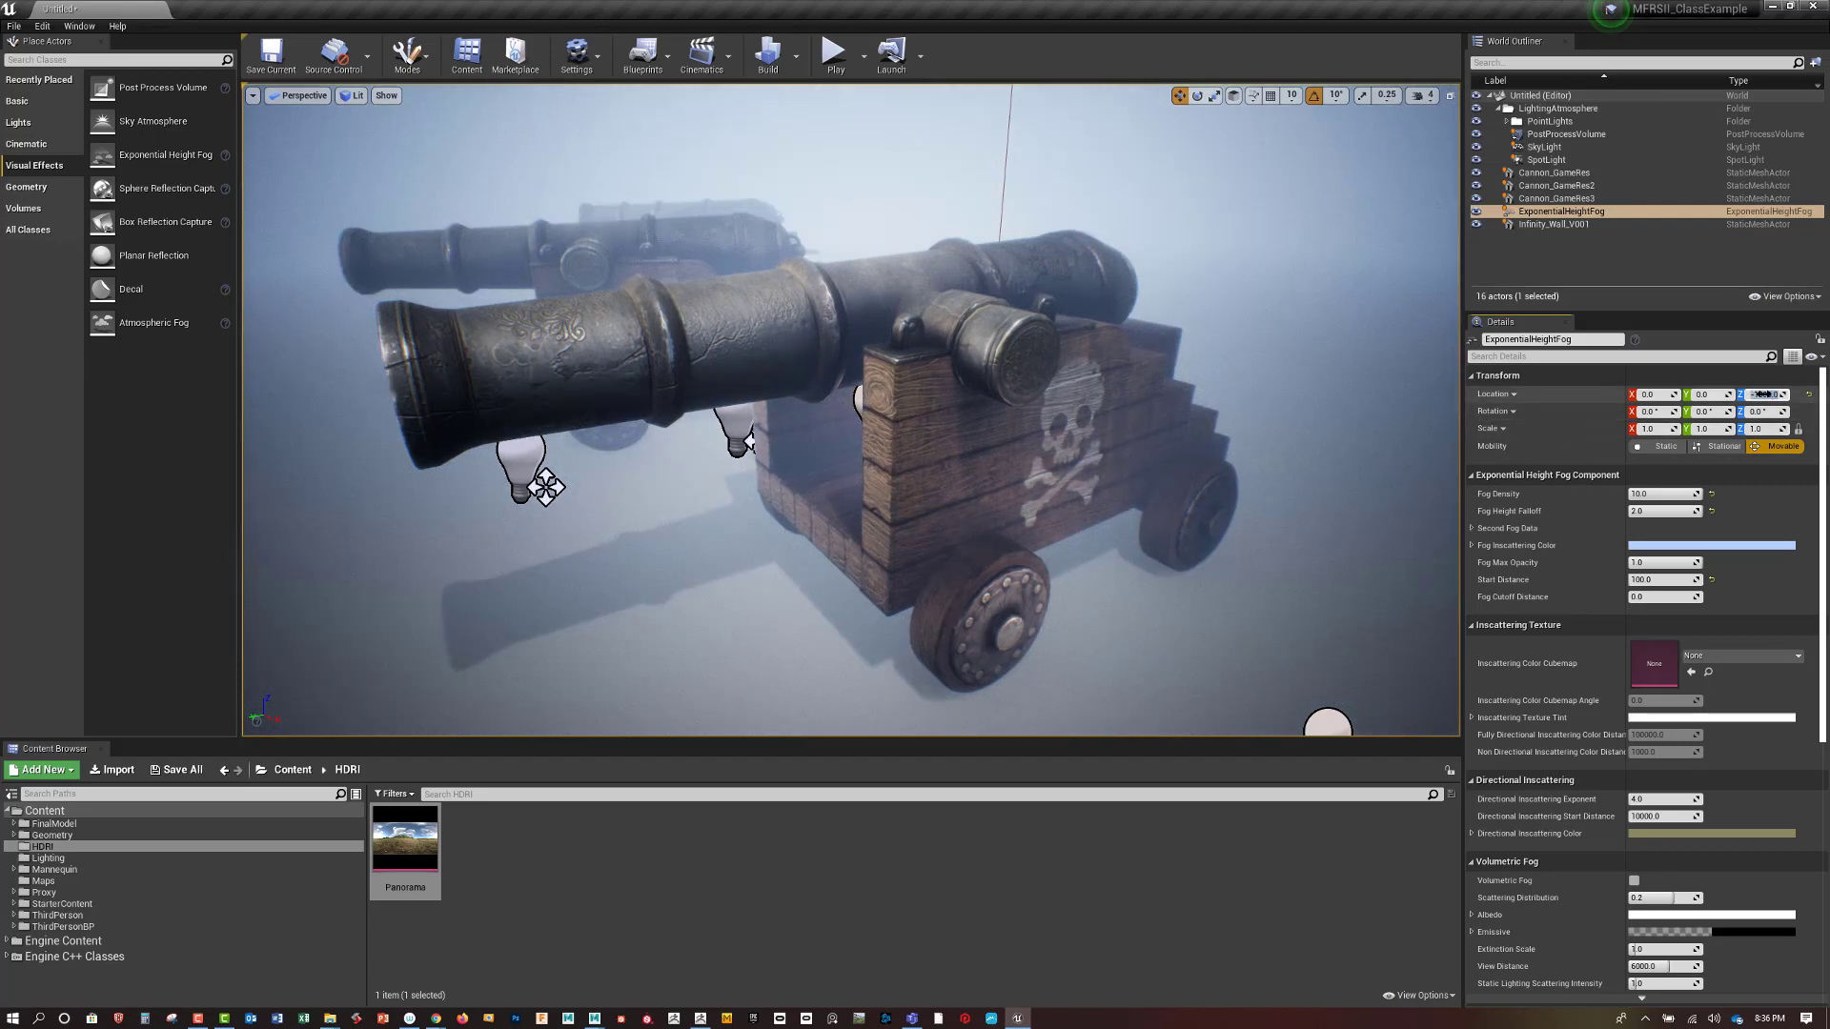
alt+drag(800, 379, 719, 453)
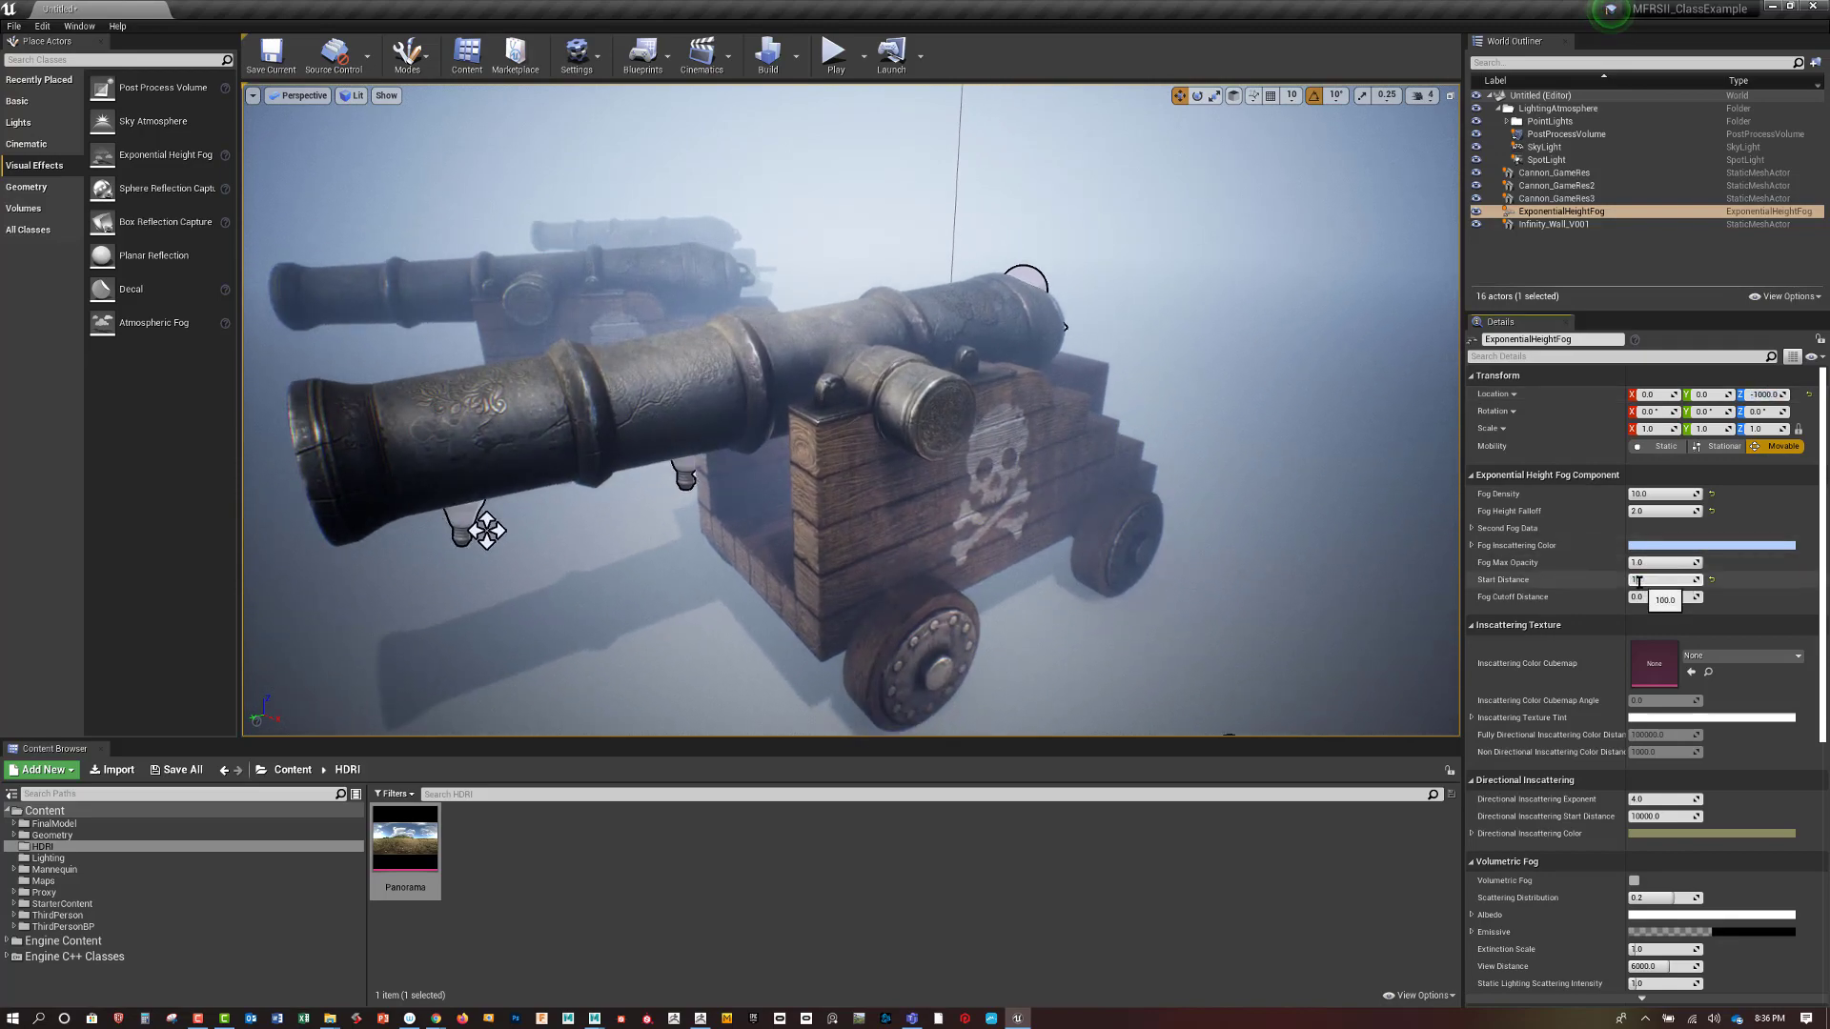
Set the fog's Start Distance to 150, and increase it to 200
drag(1638, 581, 1638, 582)
click(1638, 581)
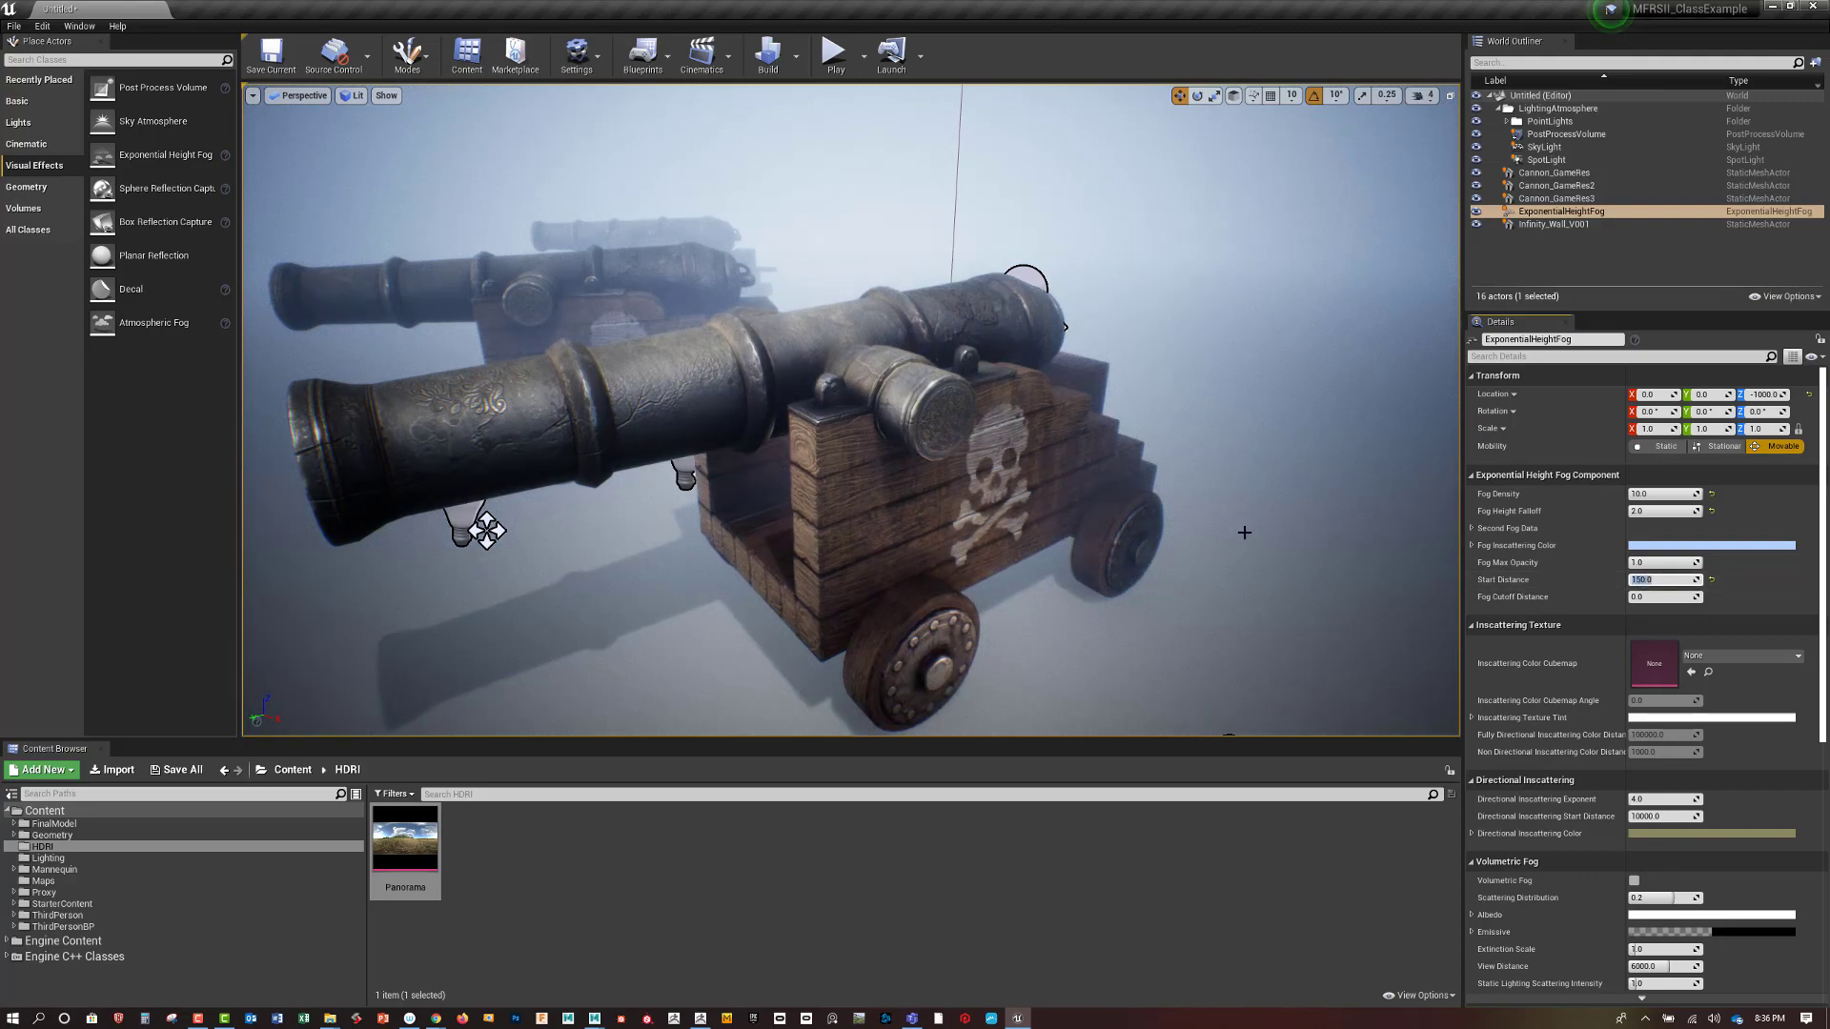
mouse_move(1244, 533)
alt+mouse_down()
mouse_move(1187, 512)
mouse_move(1223, 521)
alt+mouse_up()
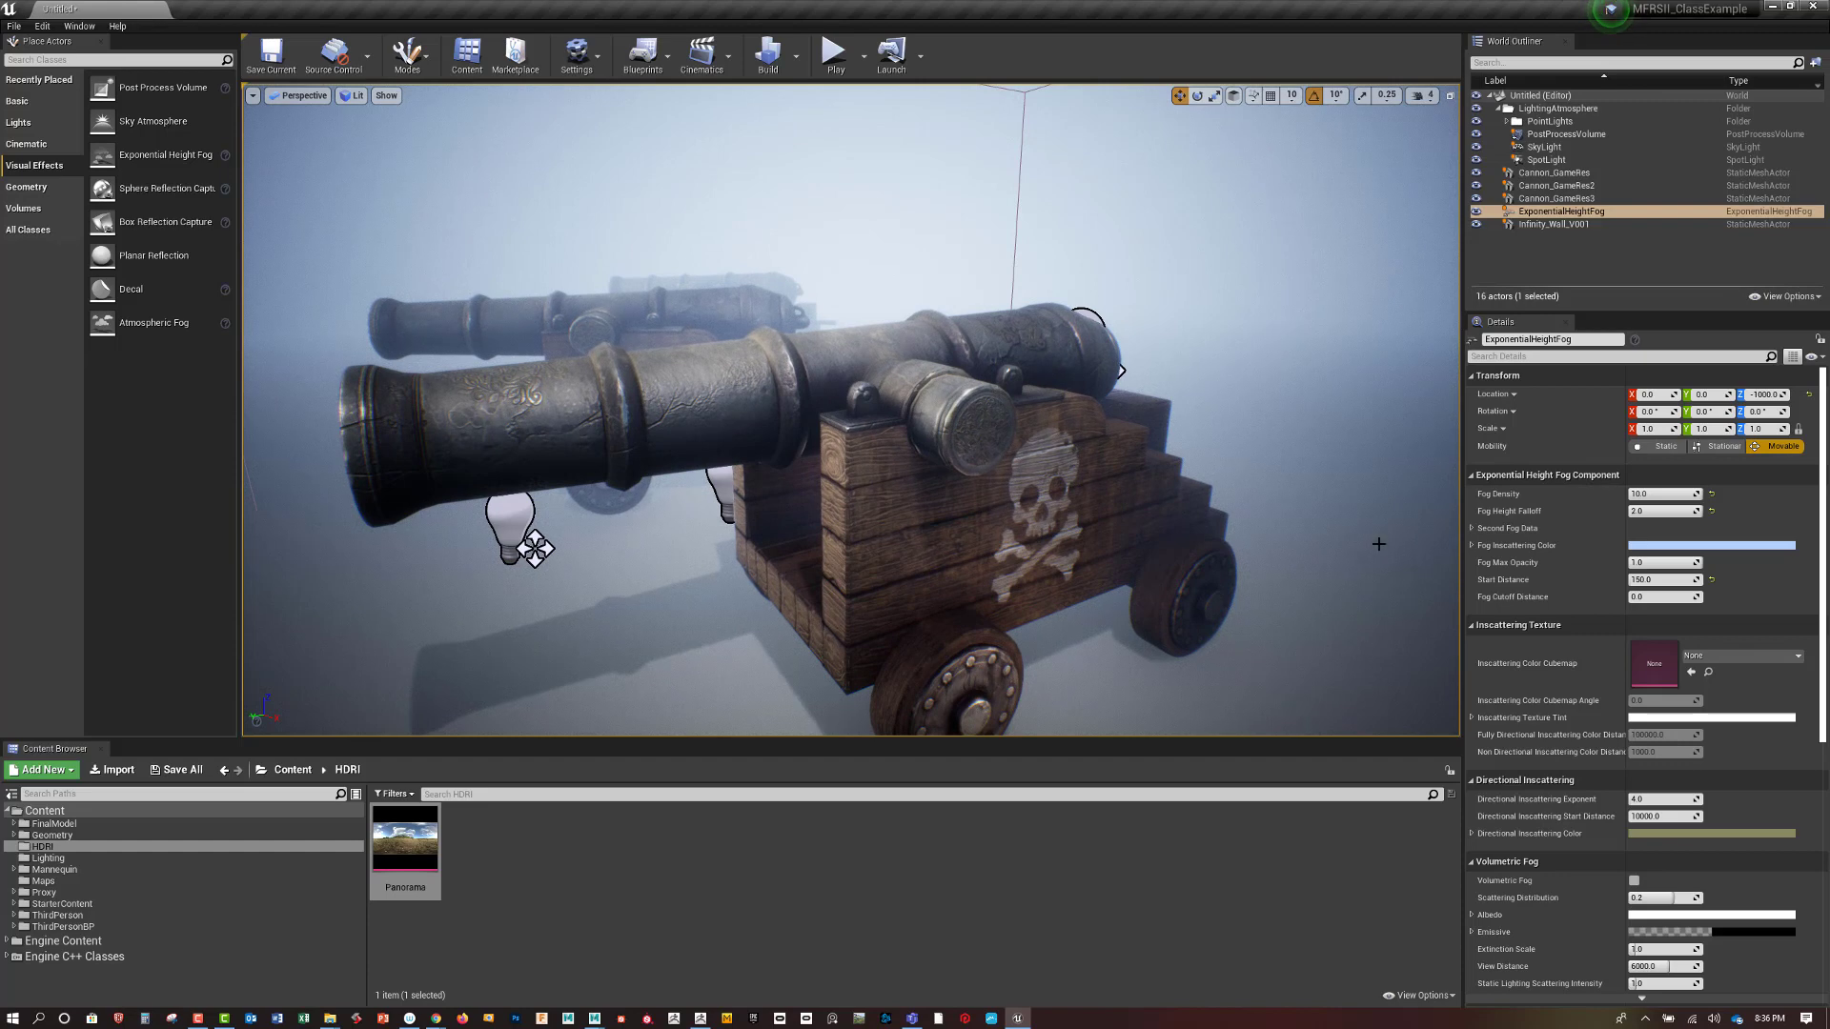
click(1648, 581)
text(2)
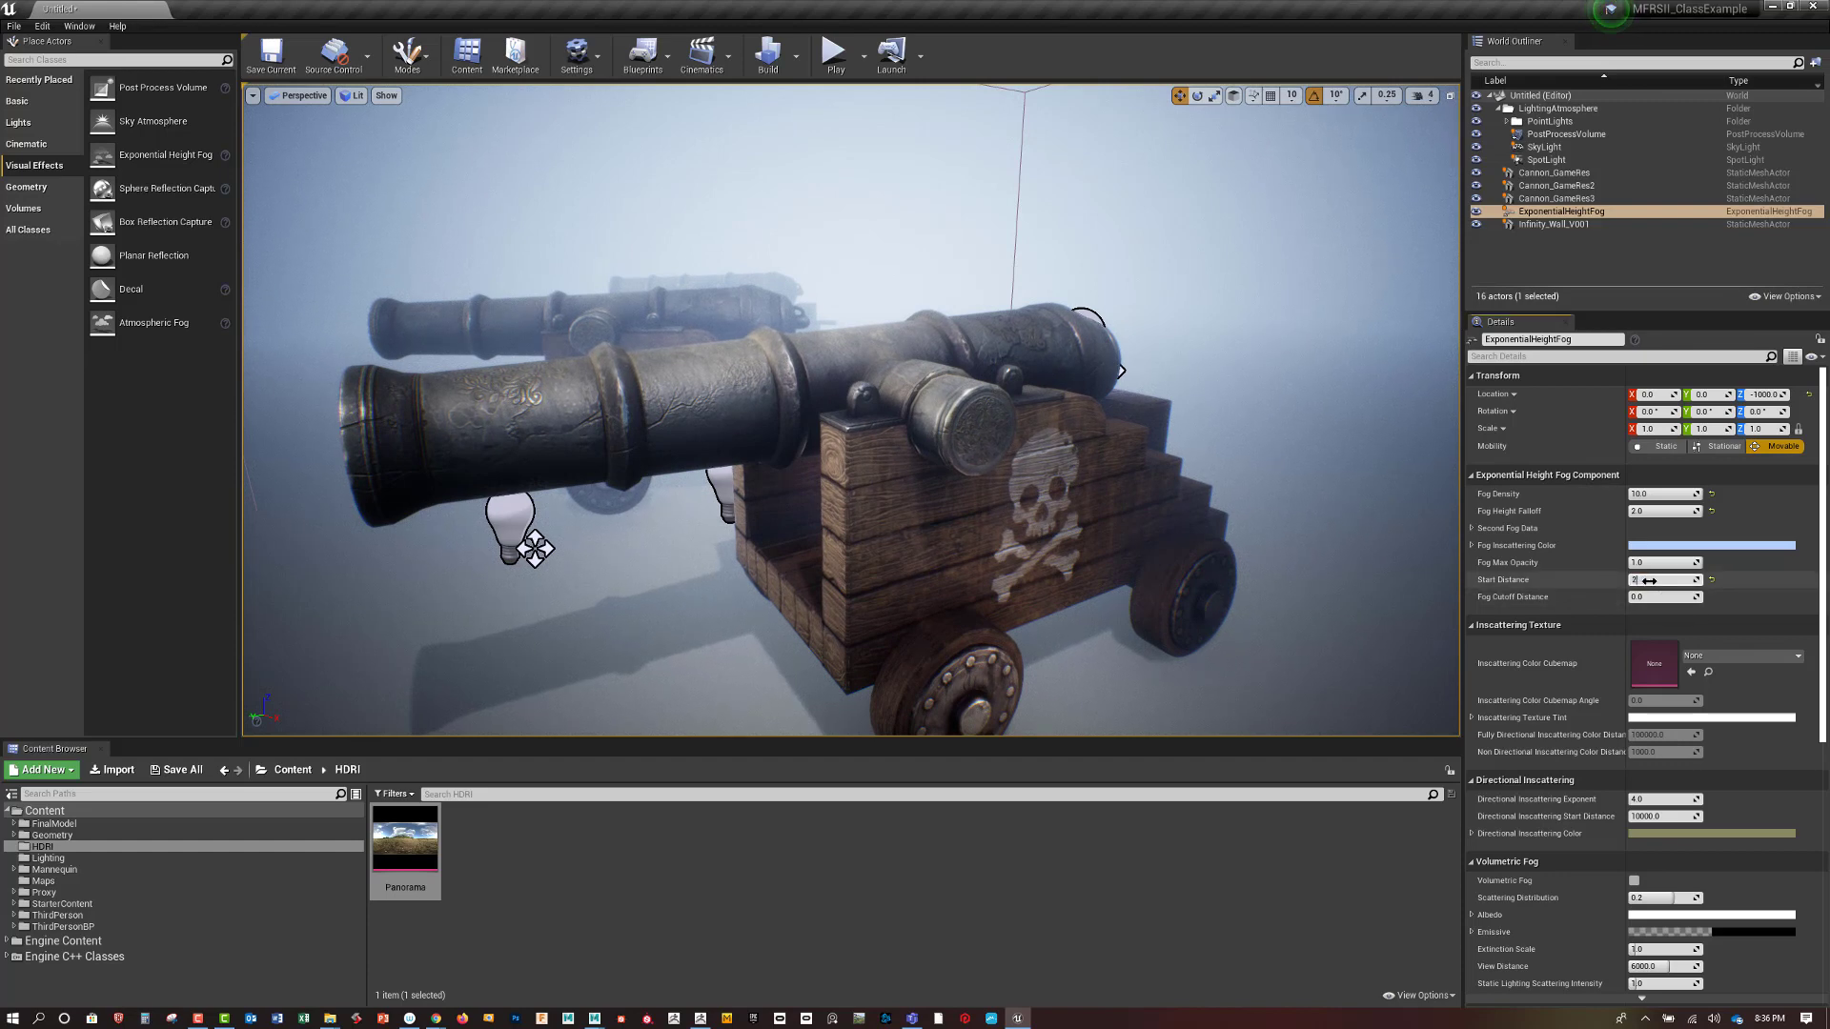
text(000)
key(Return)
click(1647, 581)
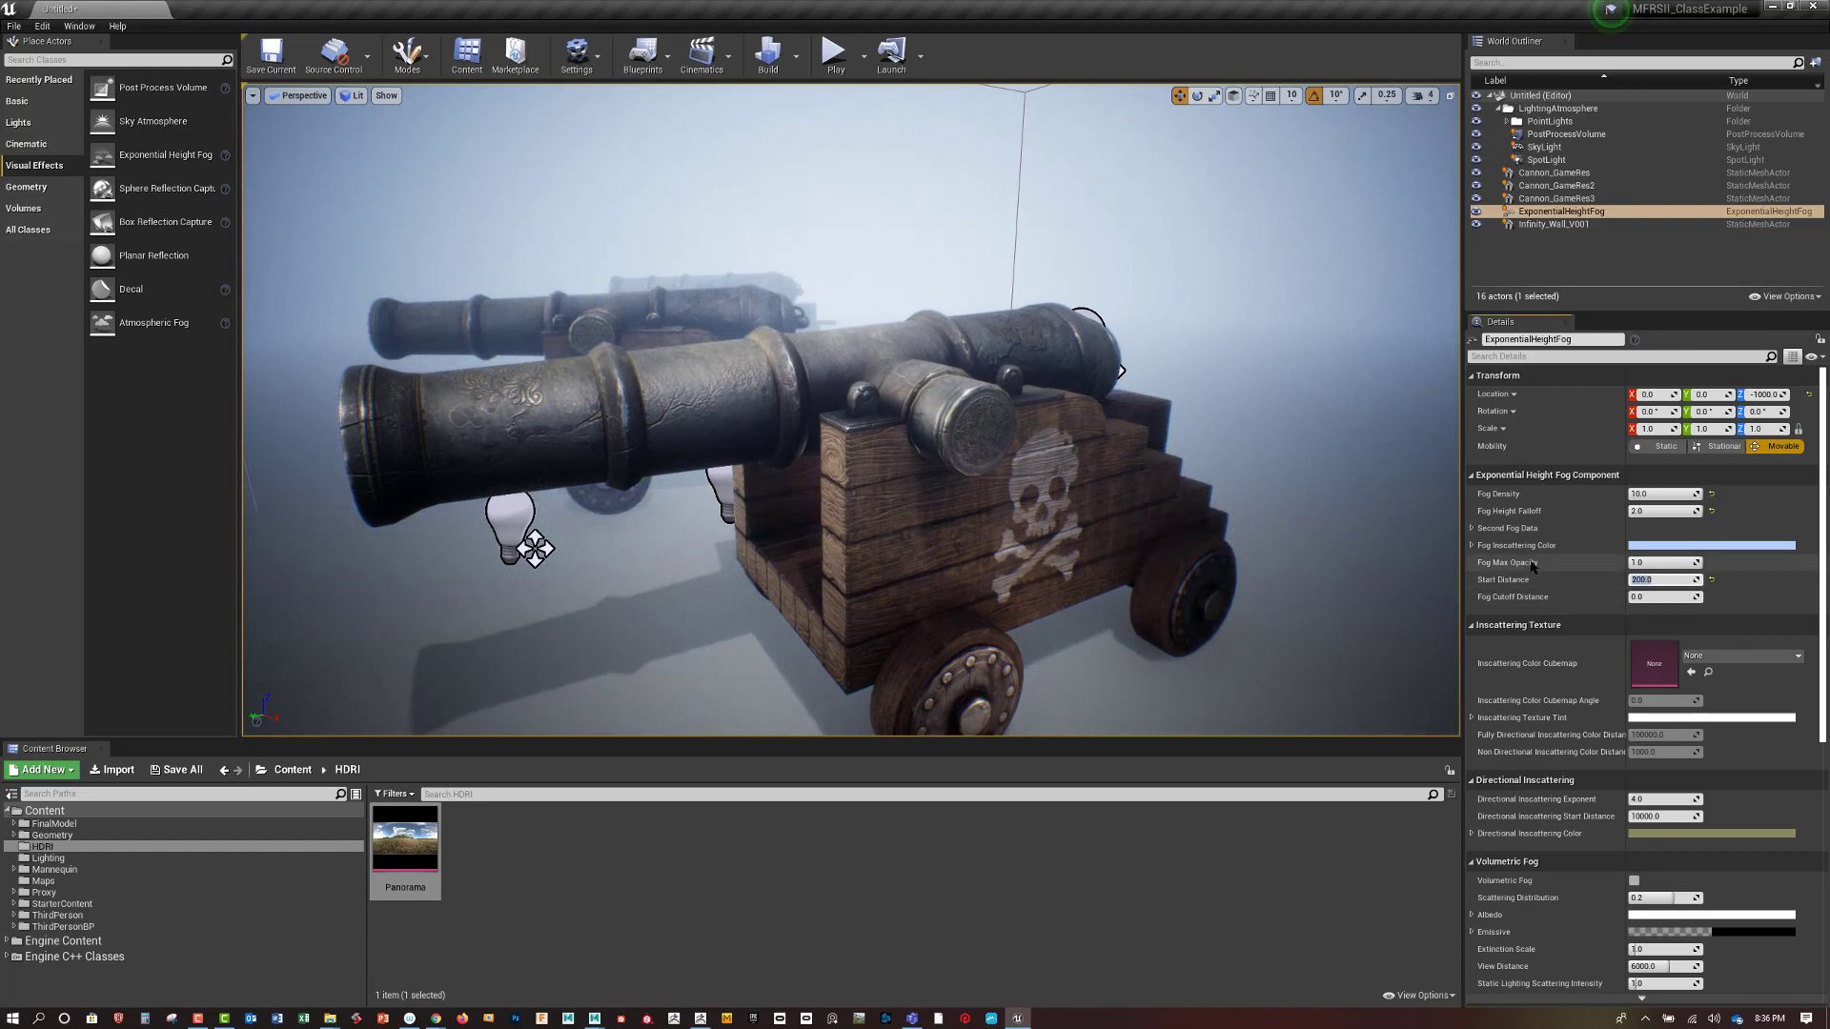
Set the Fog Density to 2 and inspect the cannons from a lower angle
click(1657, 495)
text(2)
key(Return)
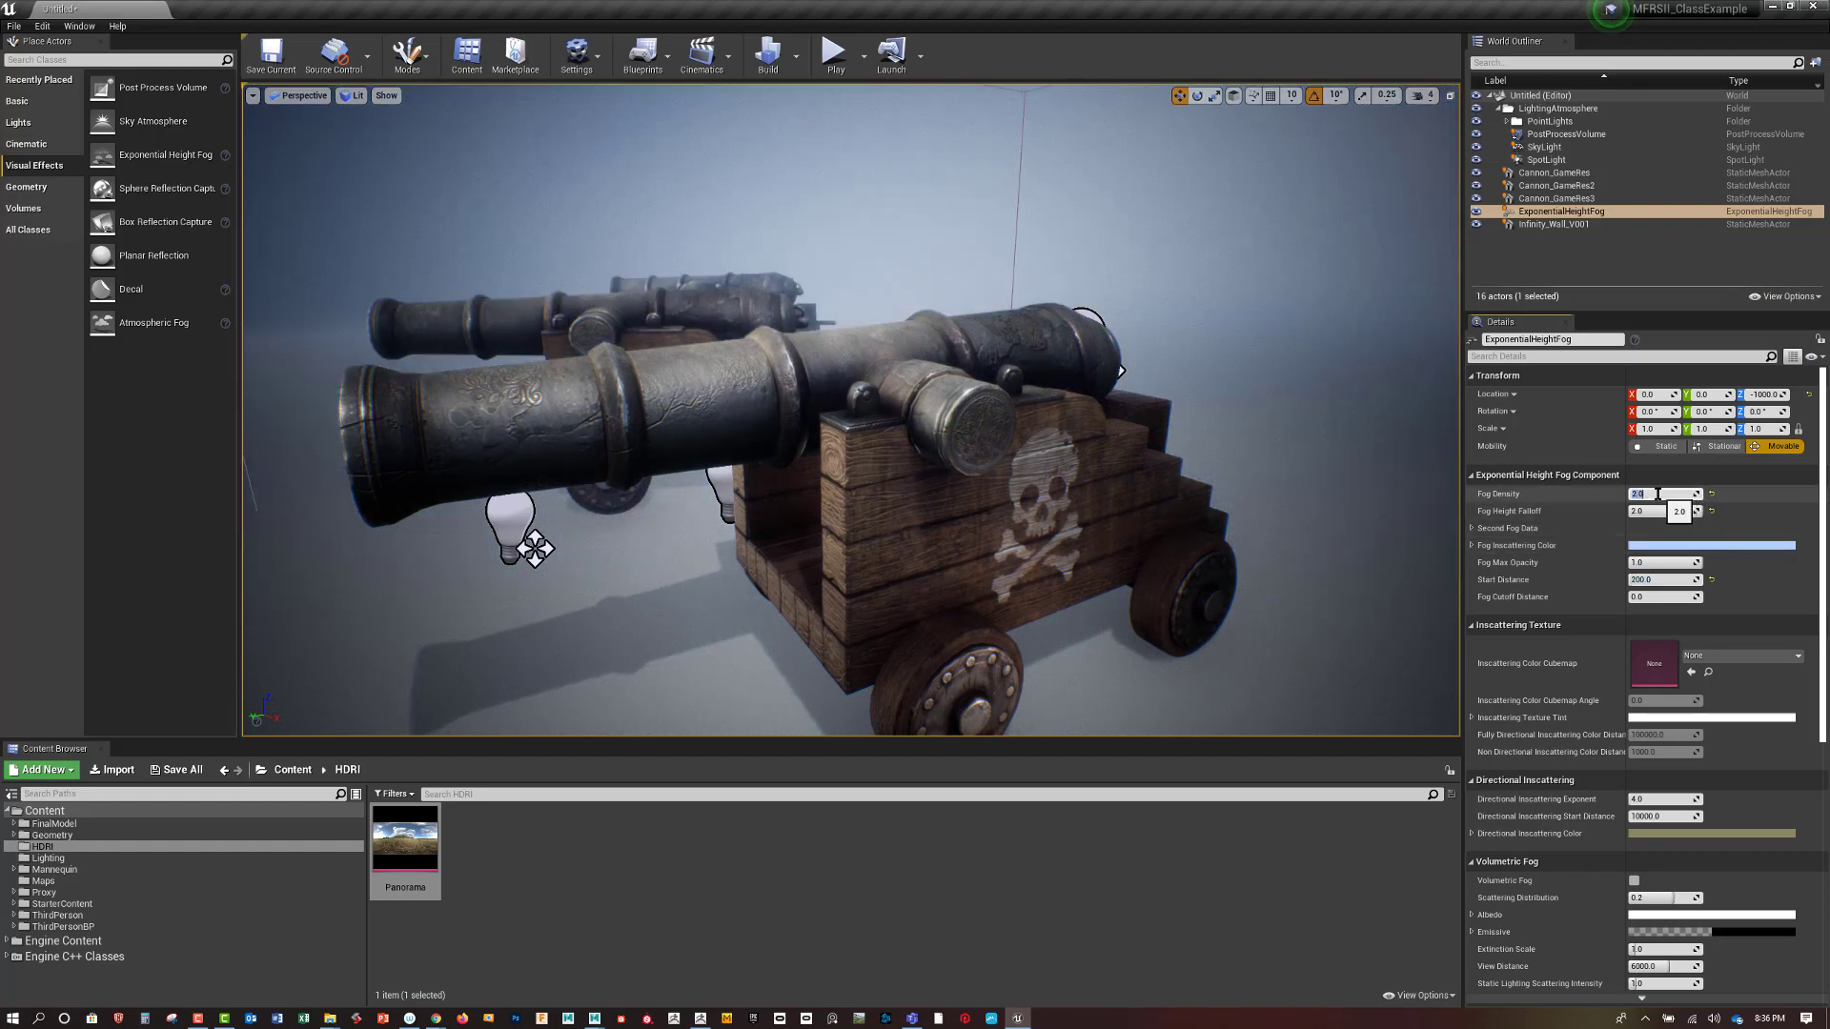
right_drag(1270, 396, 1286, 398)
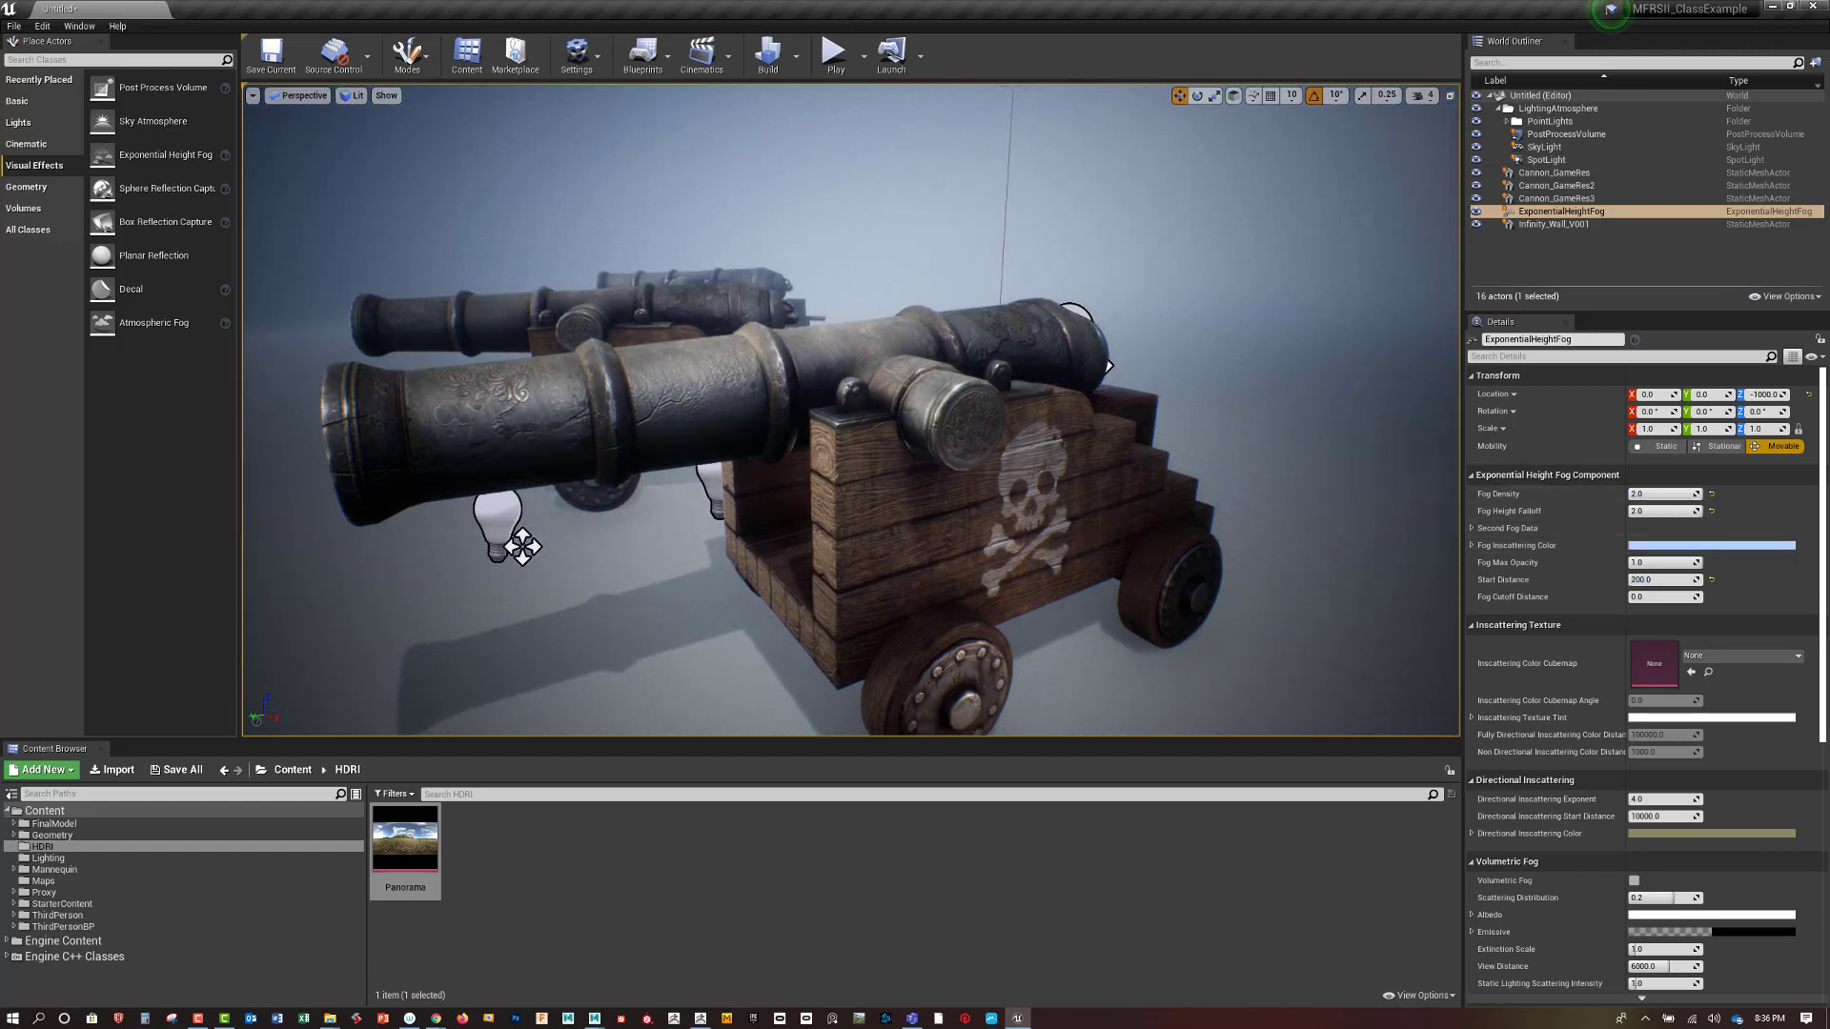
right_drag(1108, 365, 954, 326)
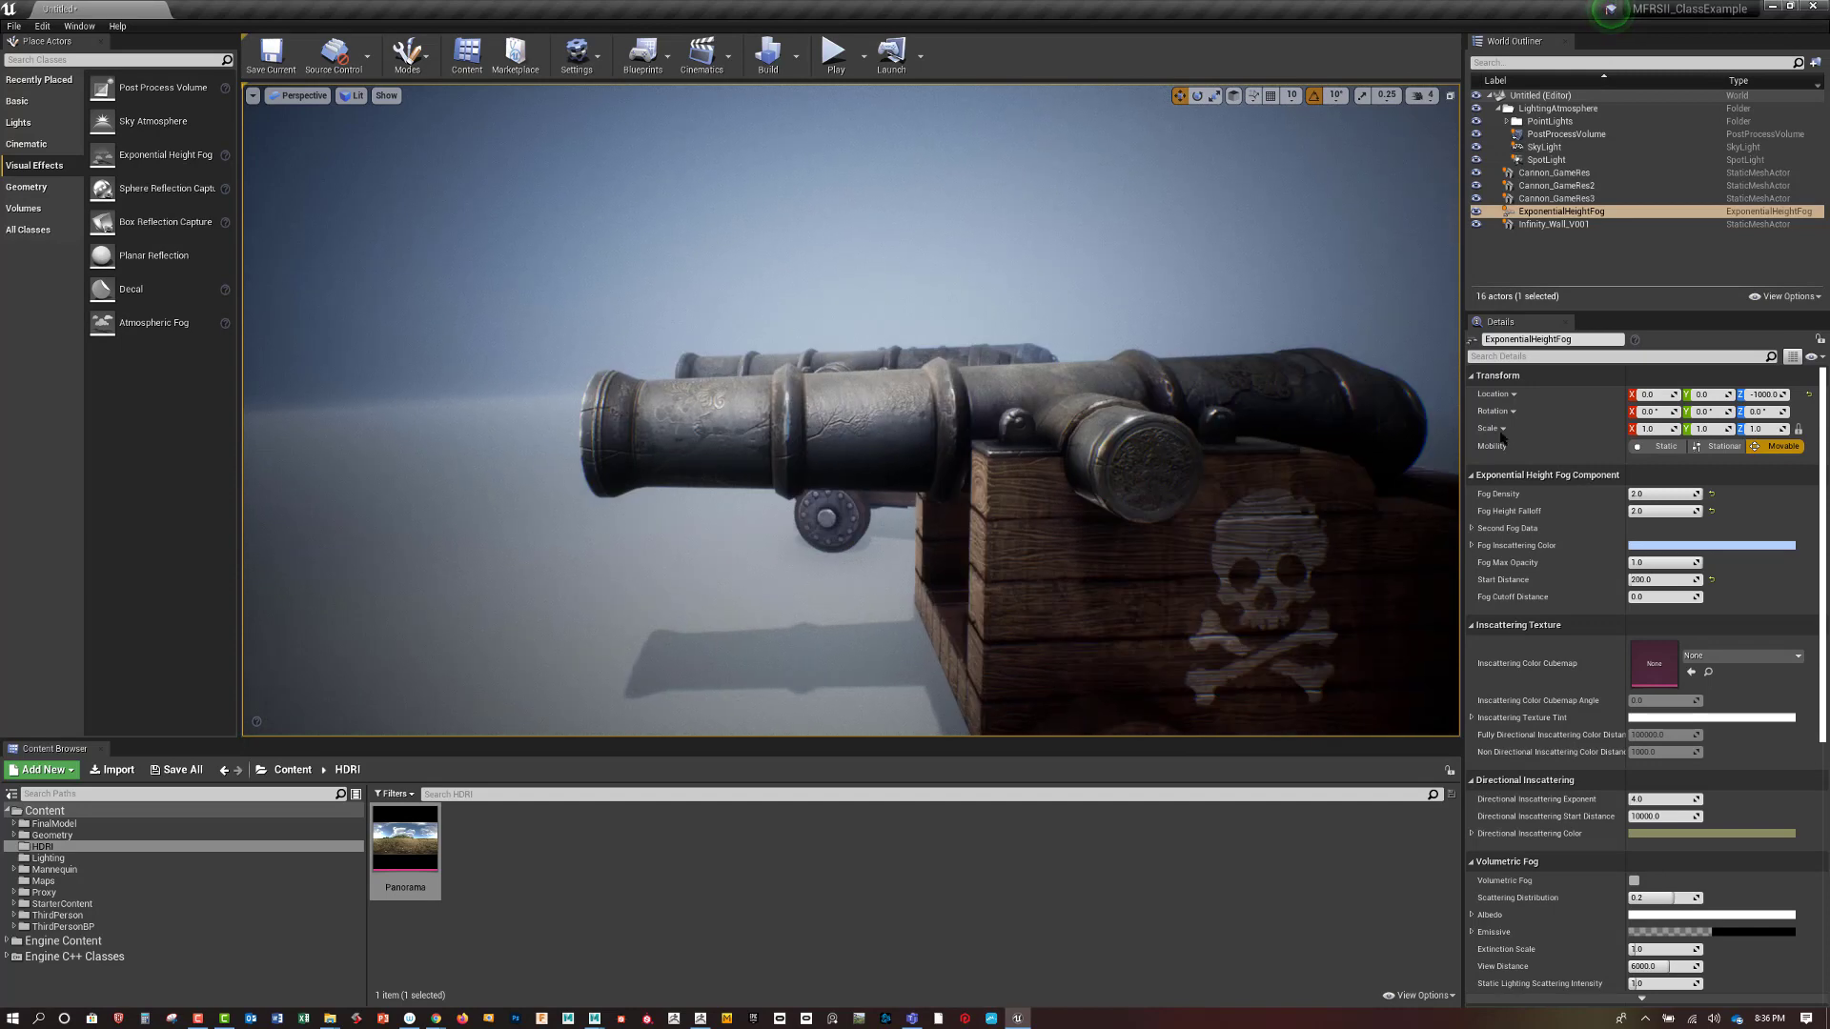
Unlock uniform scaling on the infinity wall and try a Y scale of 8
click(1553, 224)
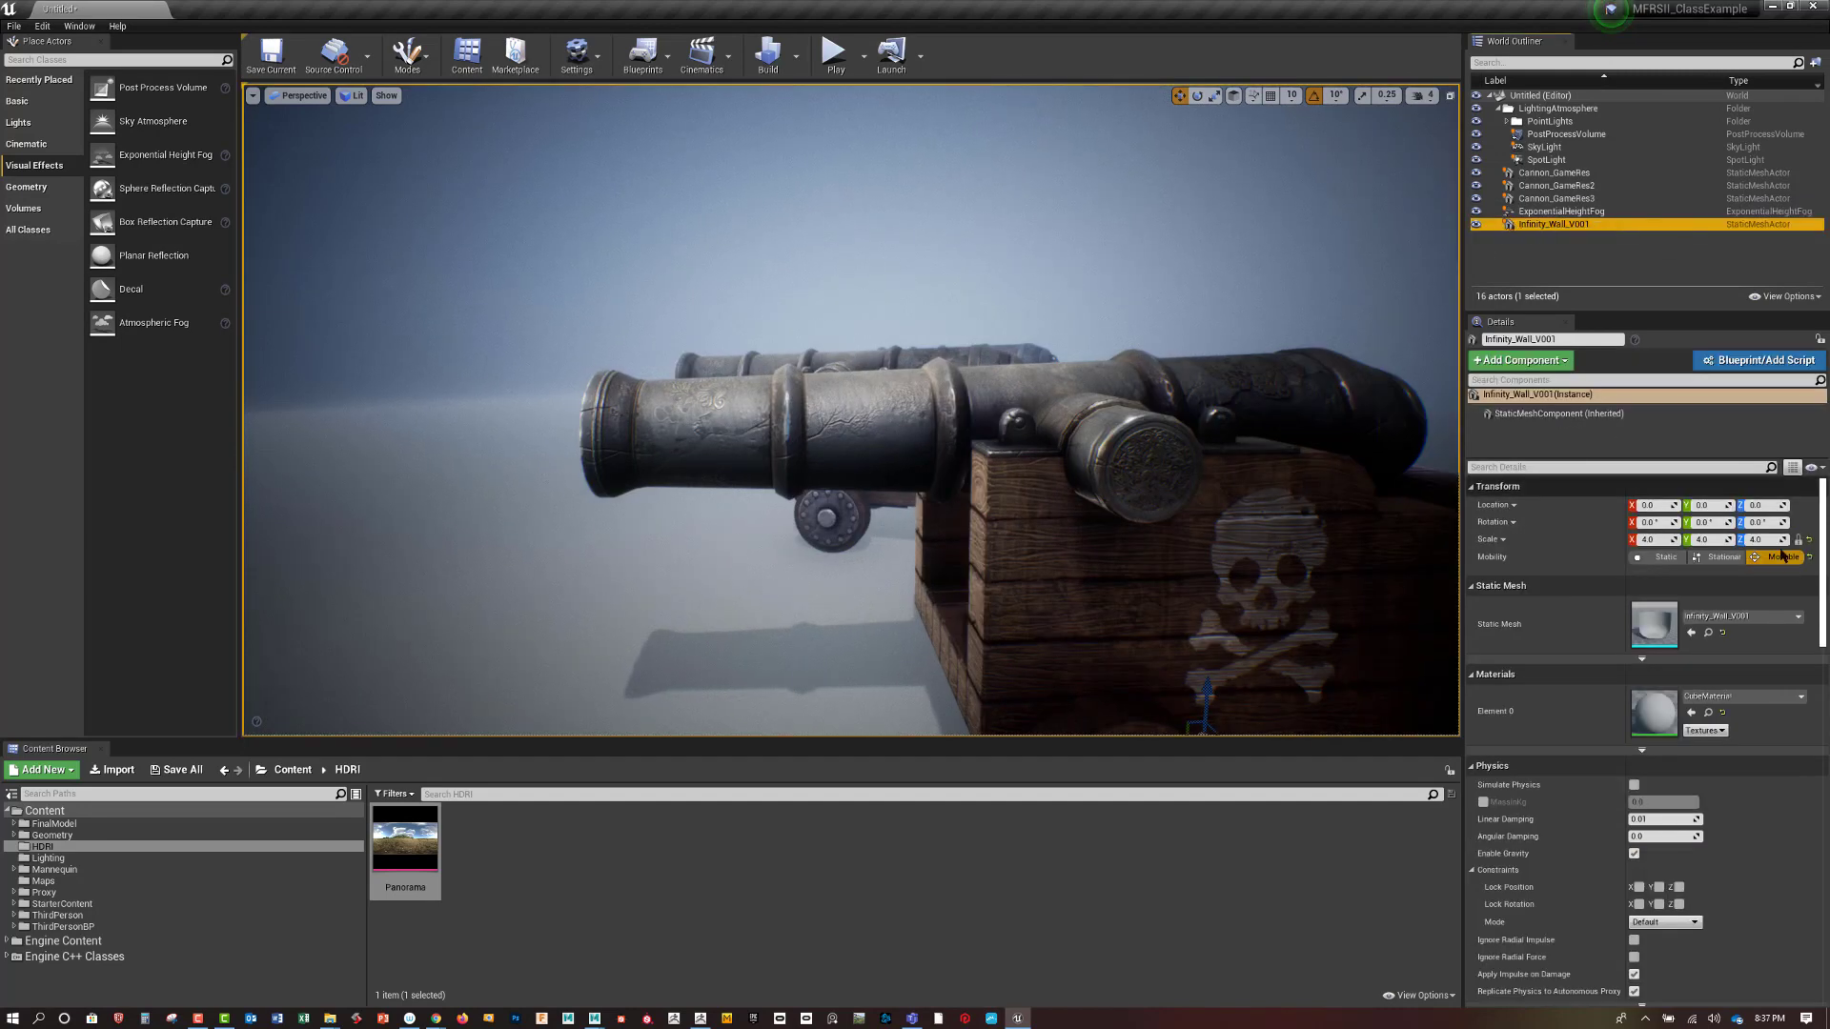
click(1798, 541)
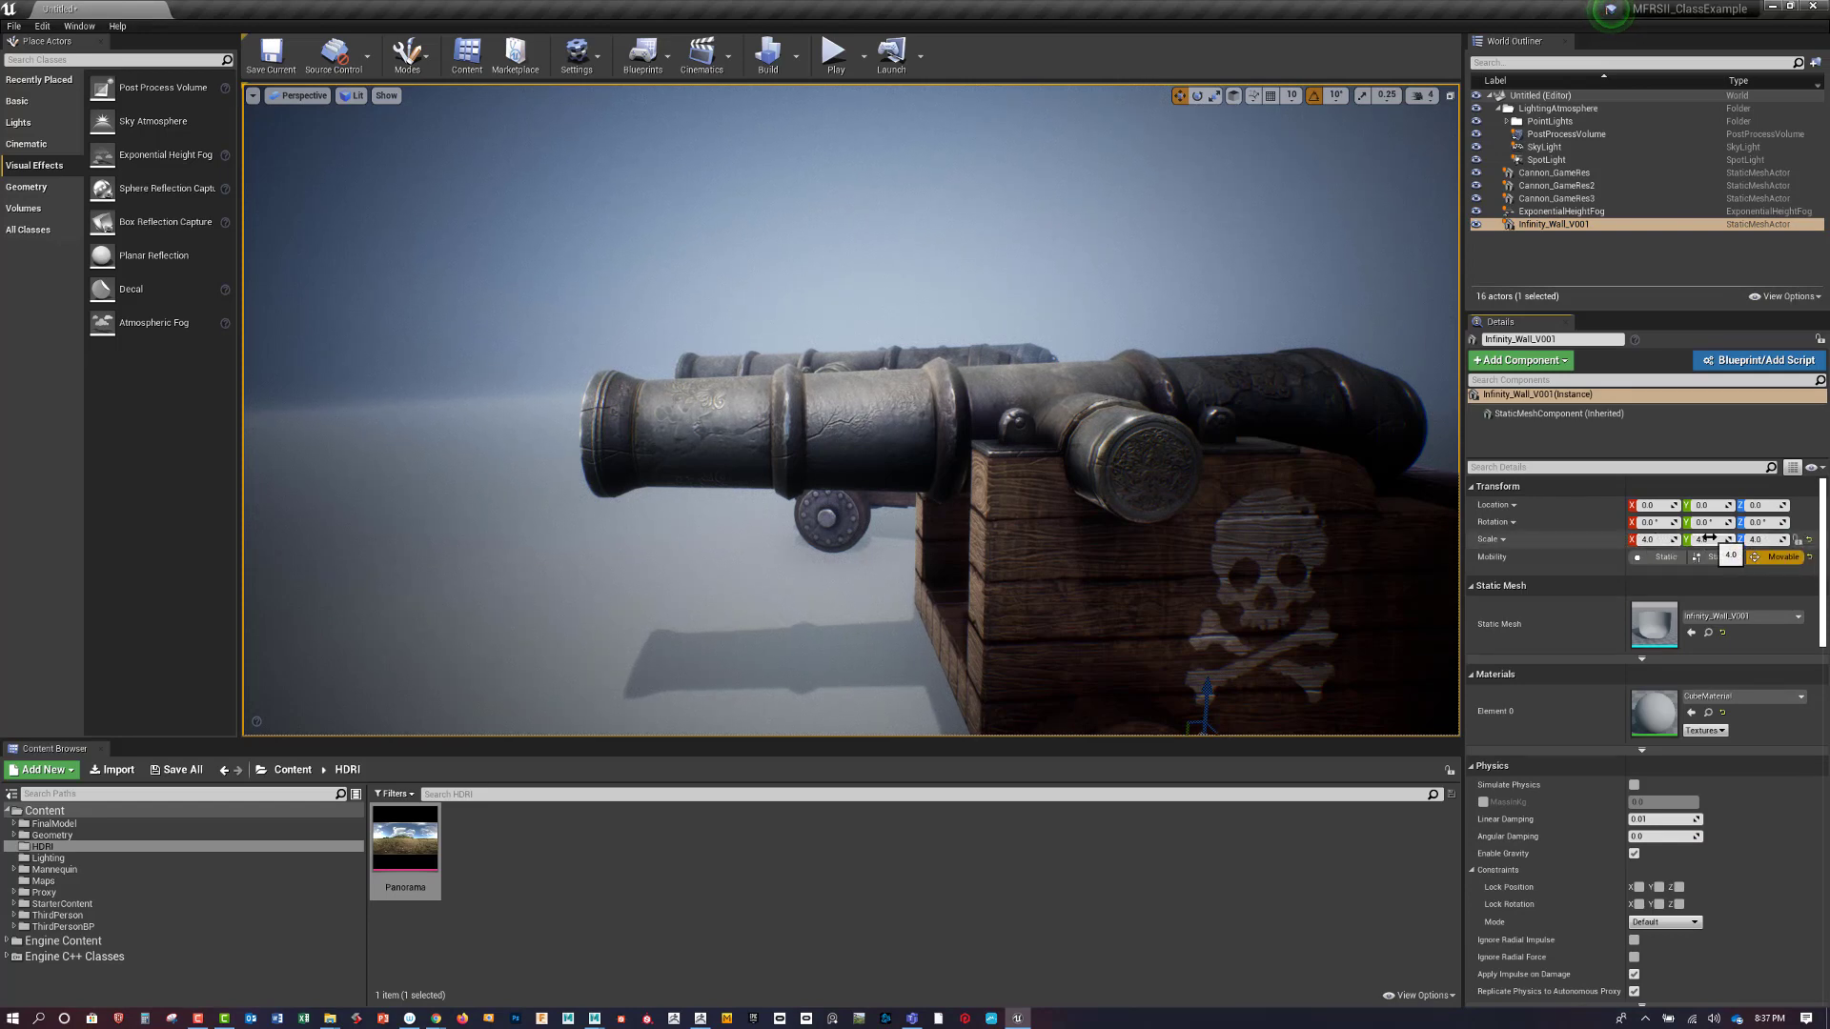
text(8)
key(Return)
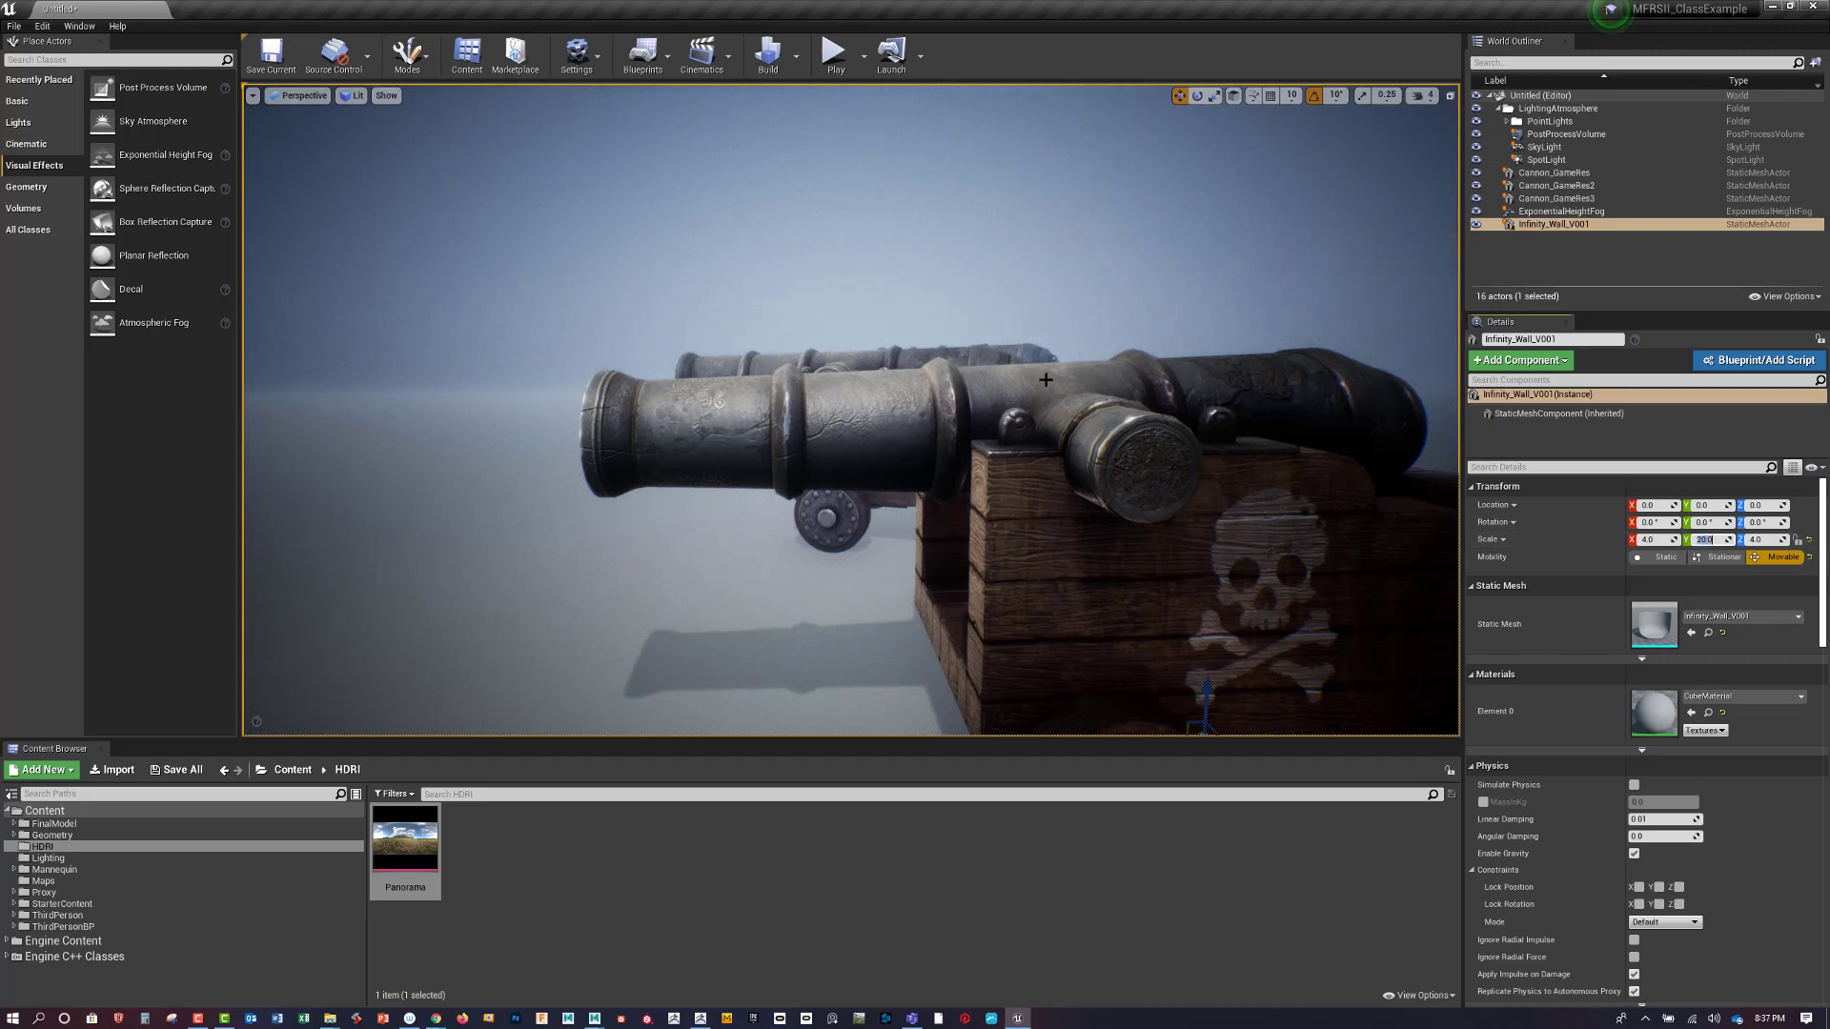
right_drag(1046, 379, 1069, 396)
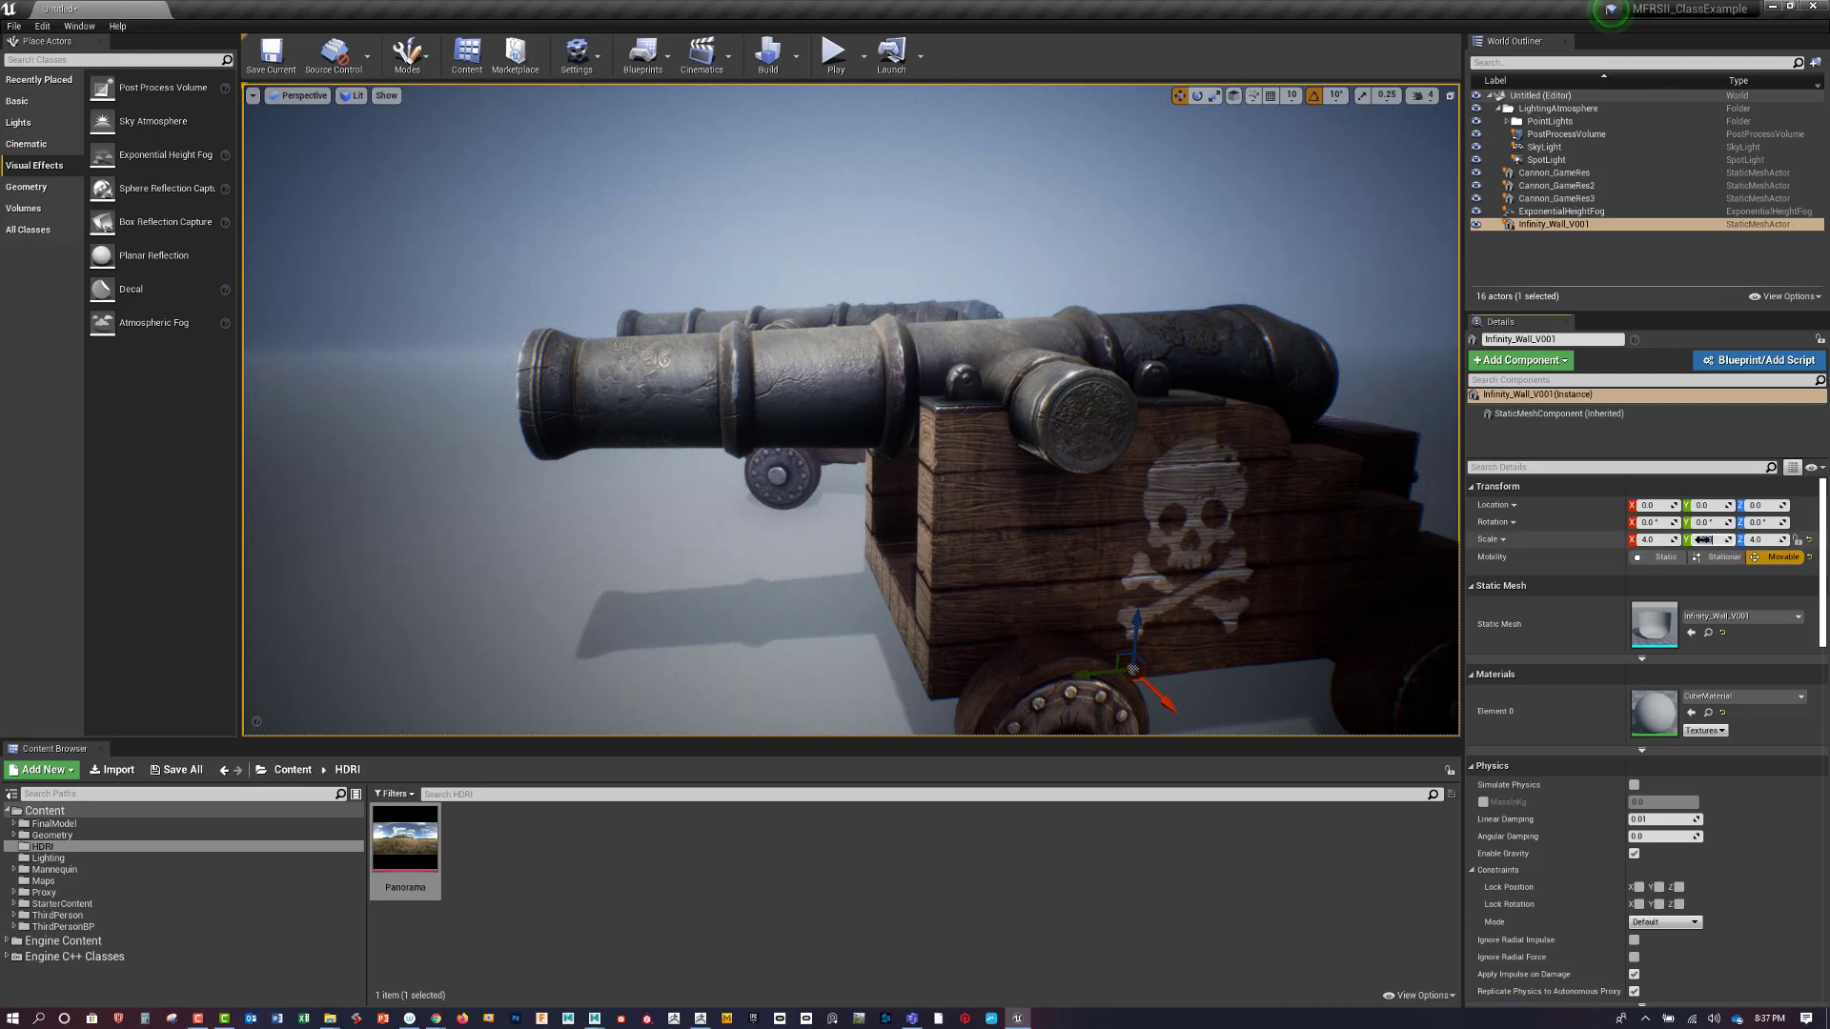
Try a Z scale of 8 on the infinity wall, check it from outside, and restore the Z scale to 4
click(1758, 539)
text(8)
key(Return)
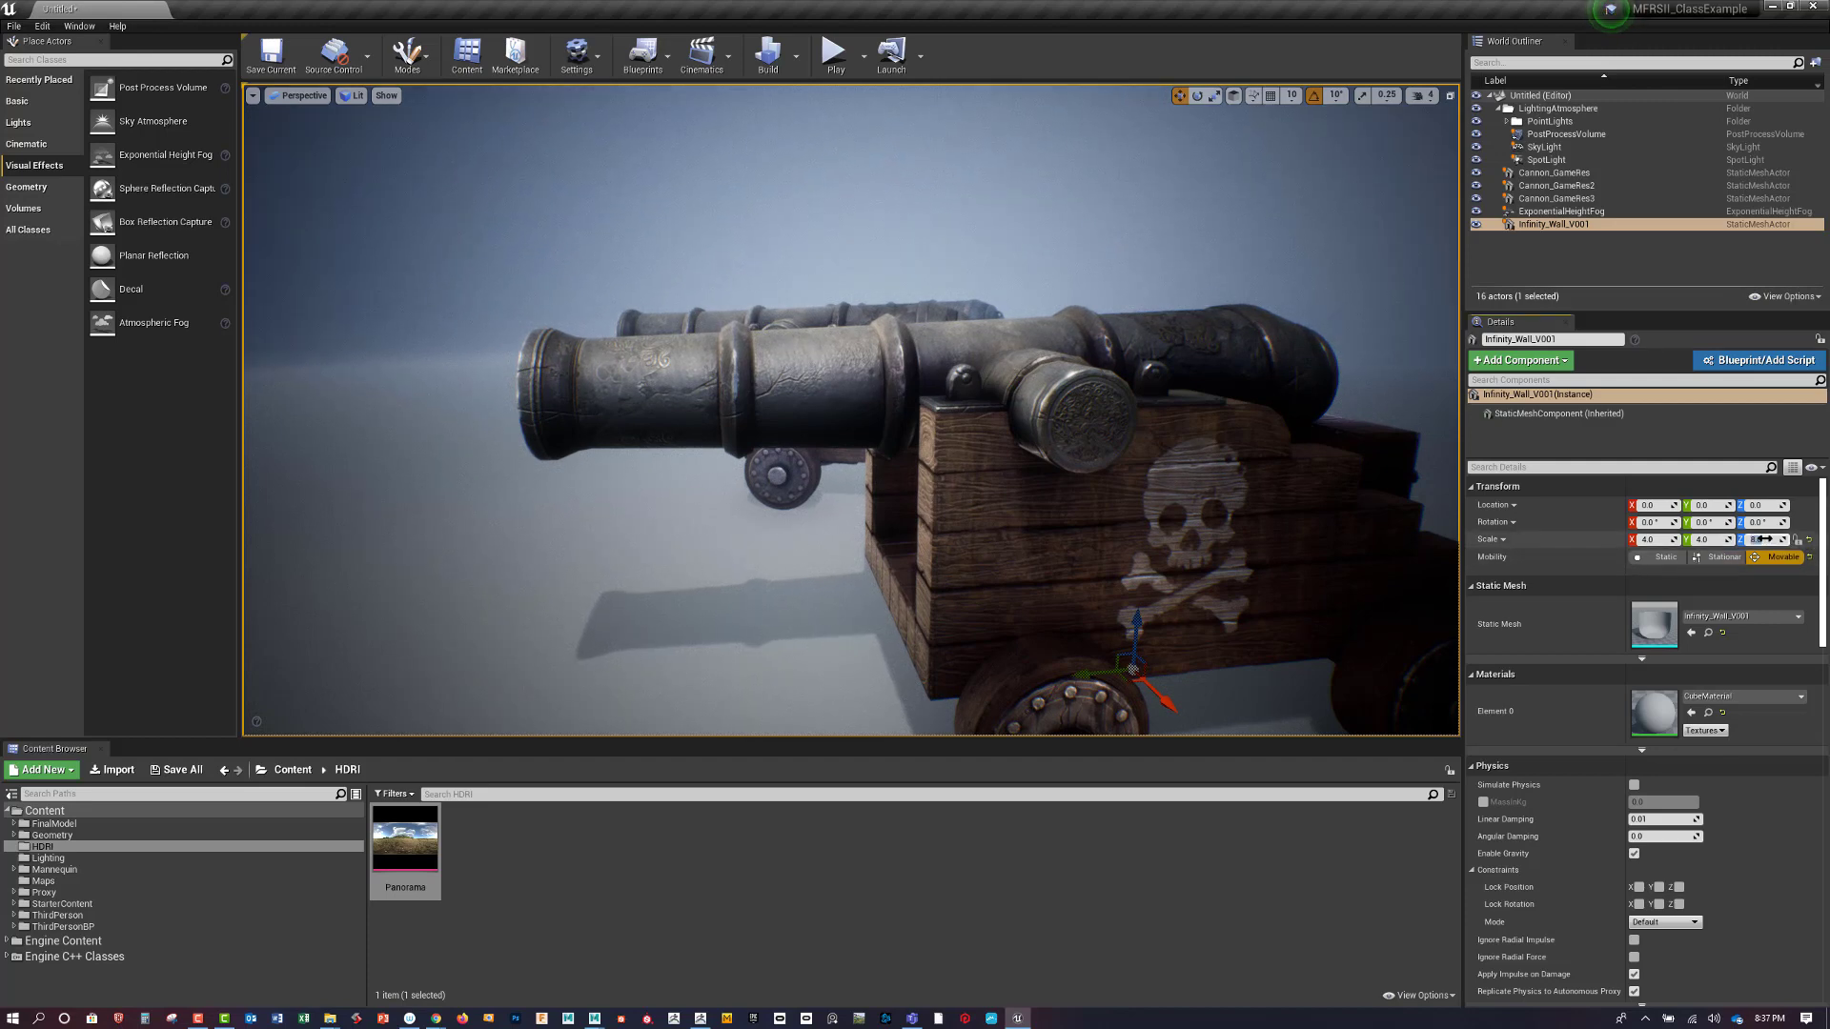
scroll(961, 307, down, 15)
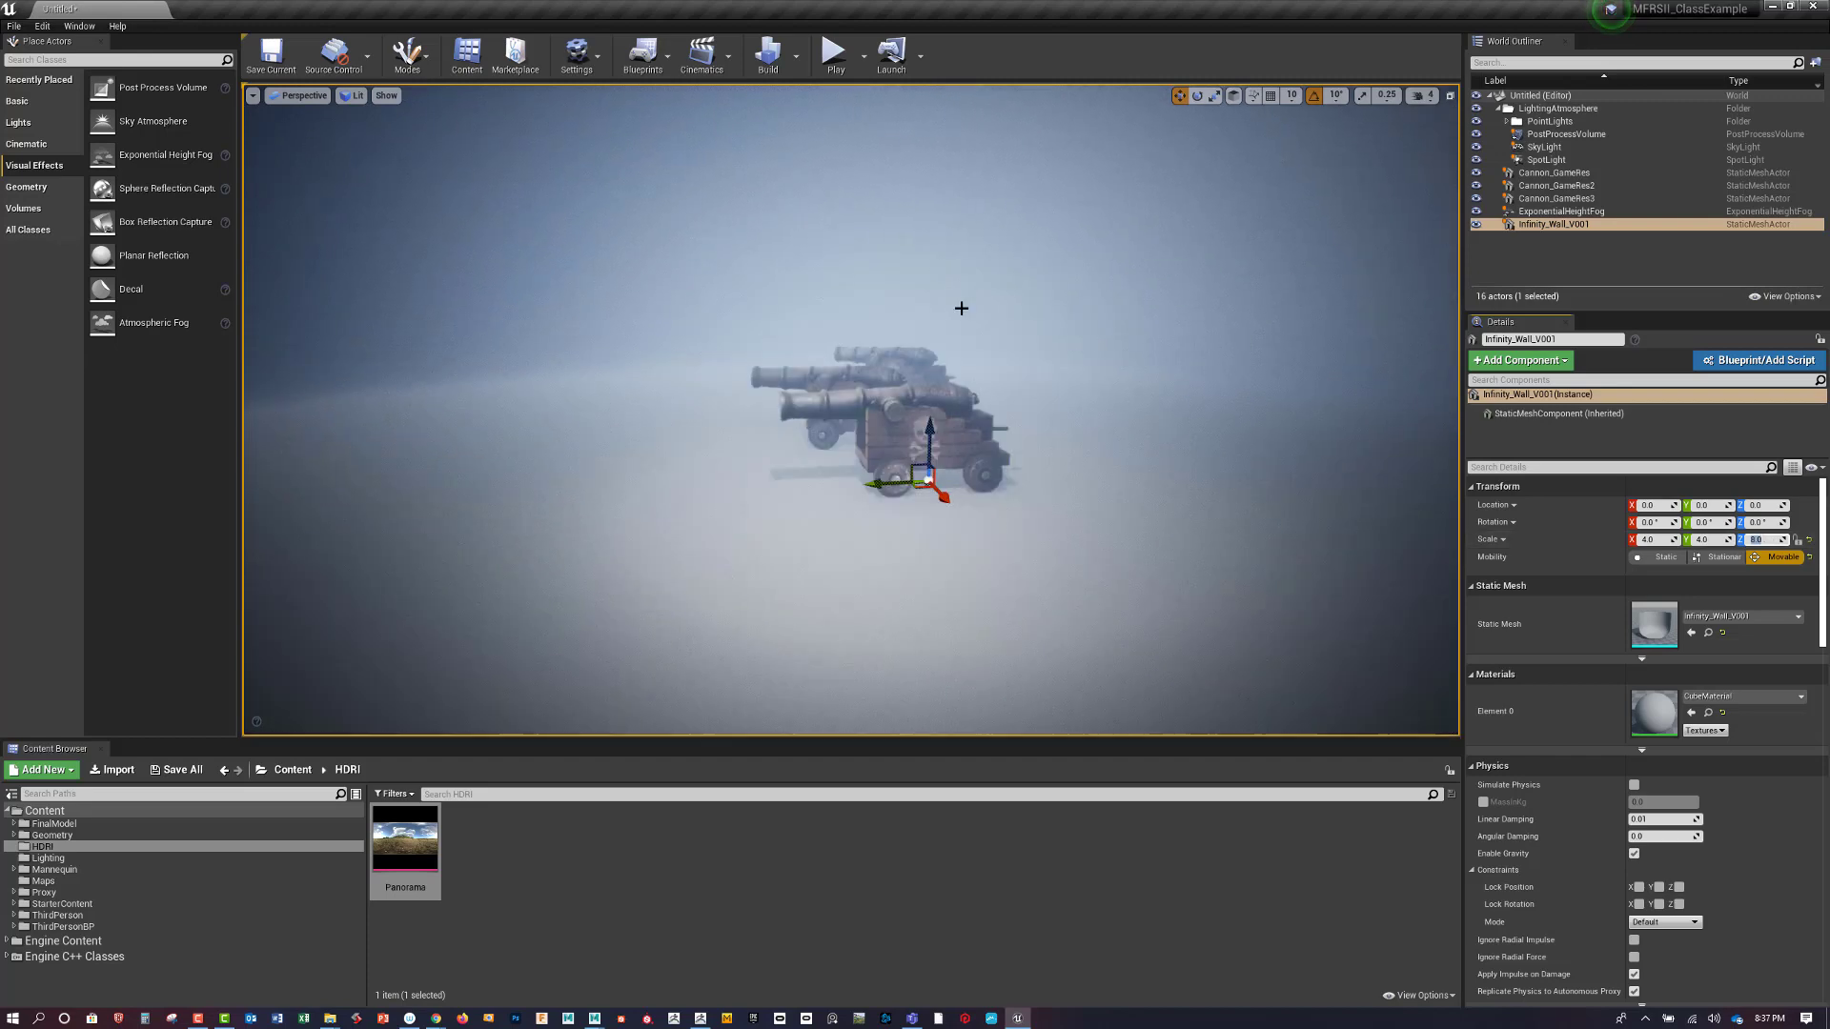
scroll(961, 308, down, 10)
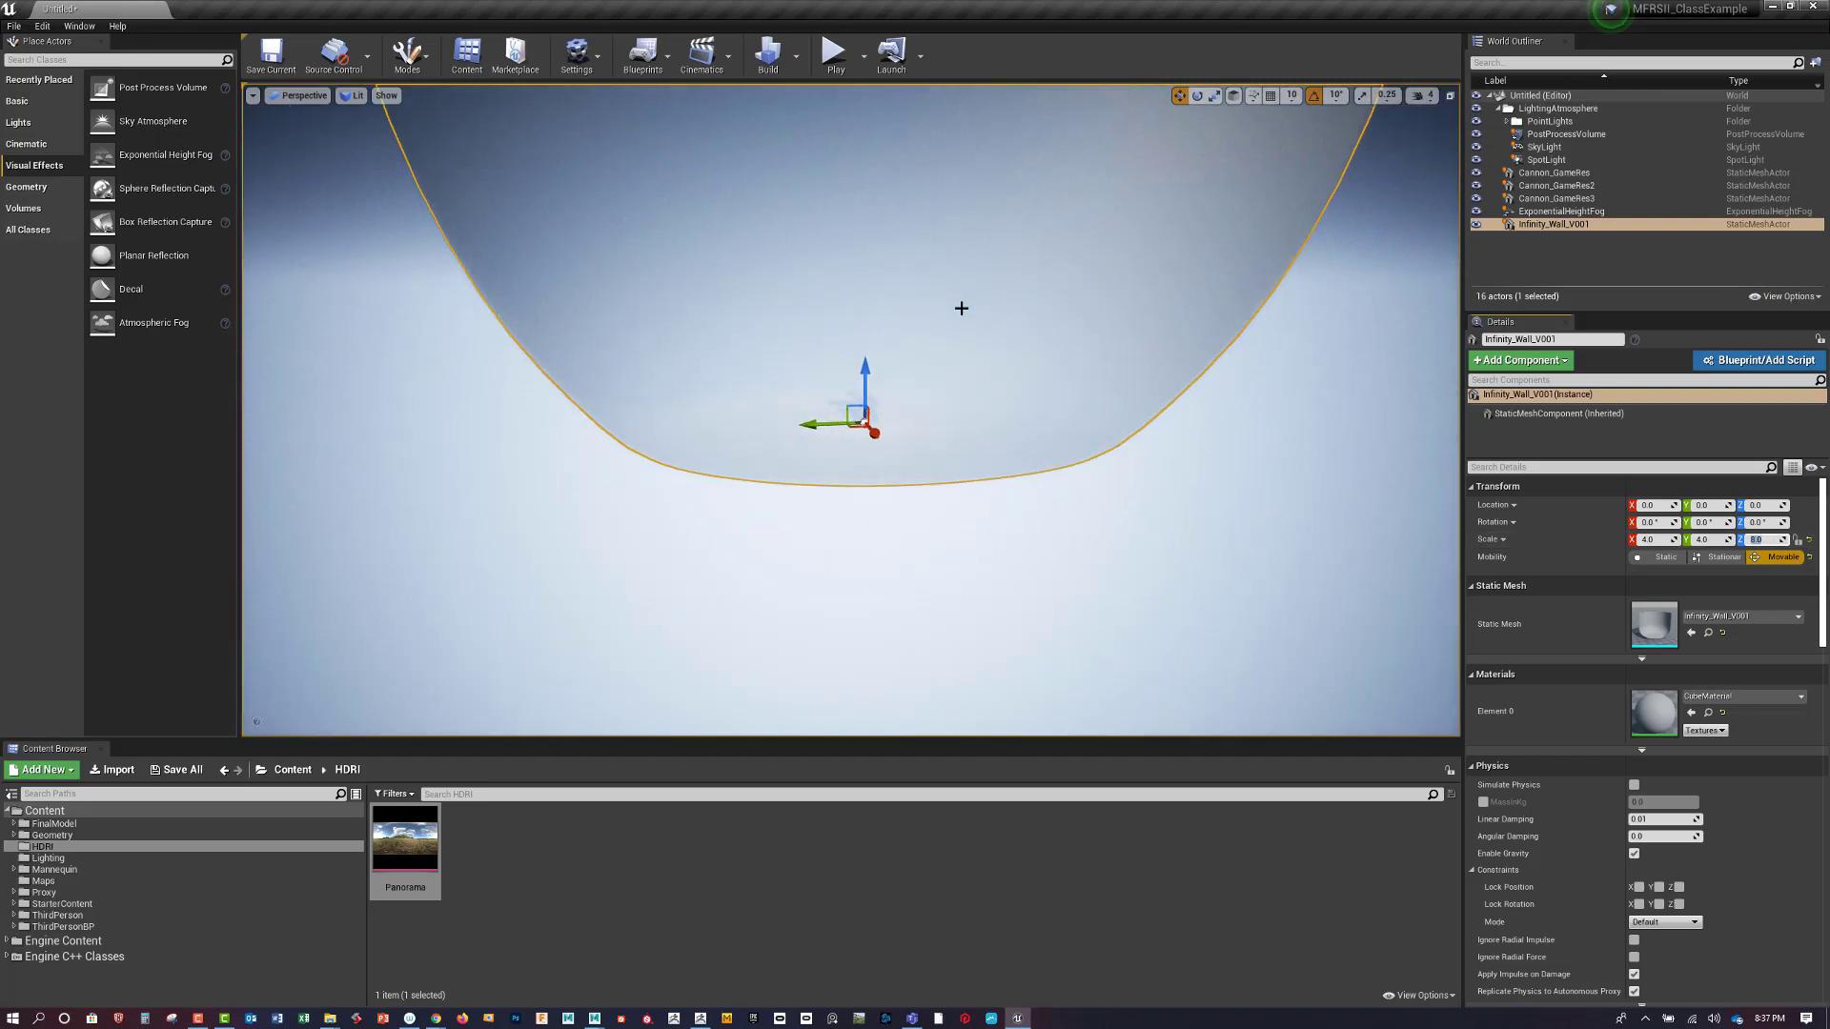
right_drag(961, 308, 968, 214)
scroll(1001, 489, down, 8)
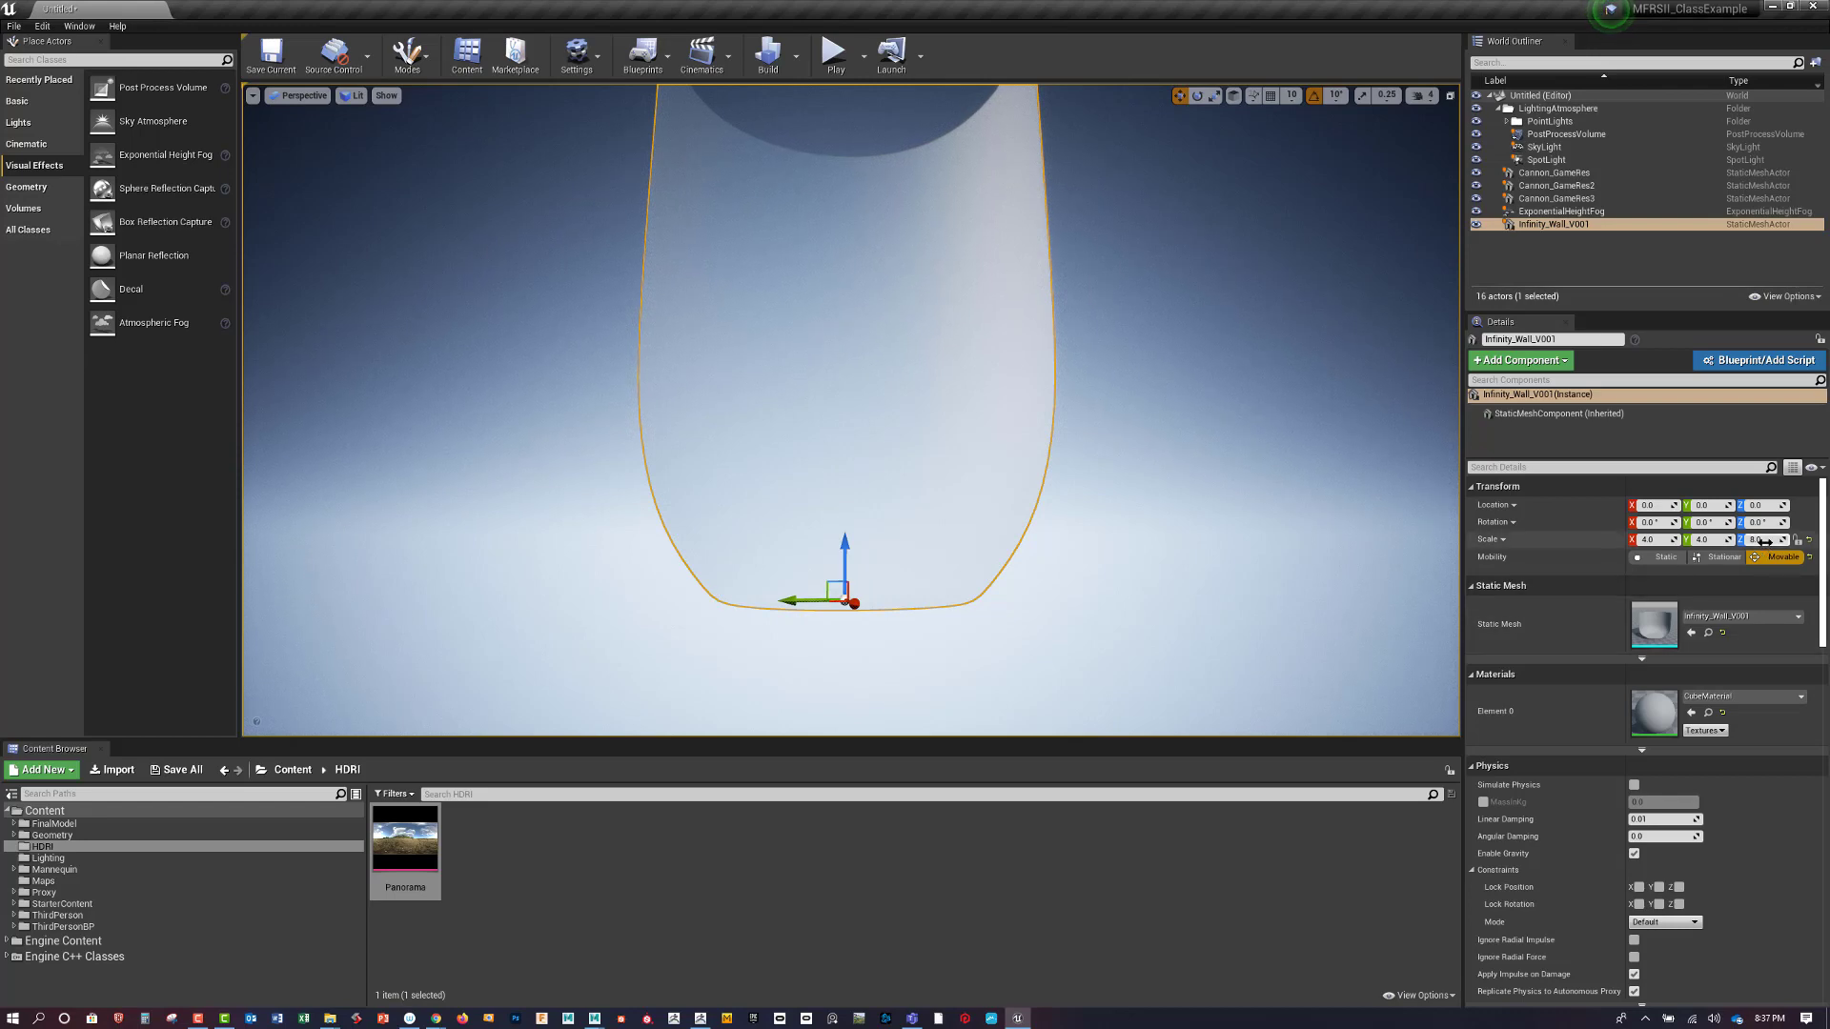
key(Return)
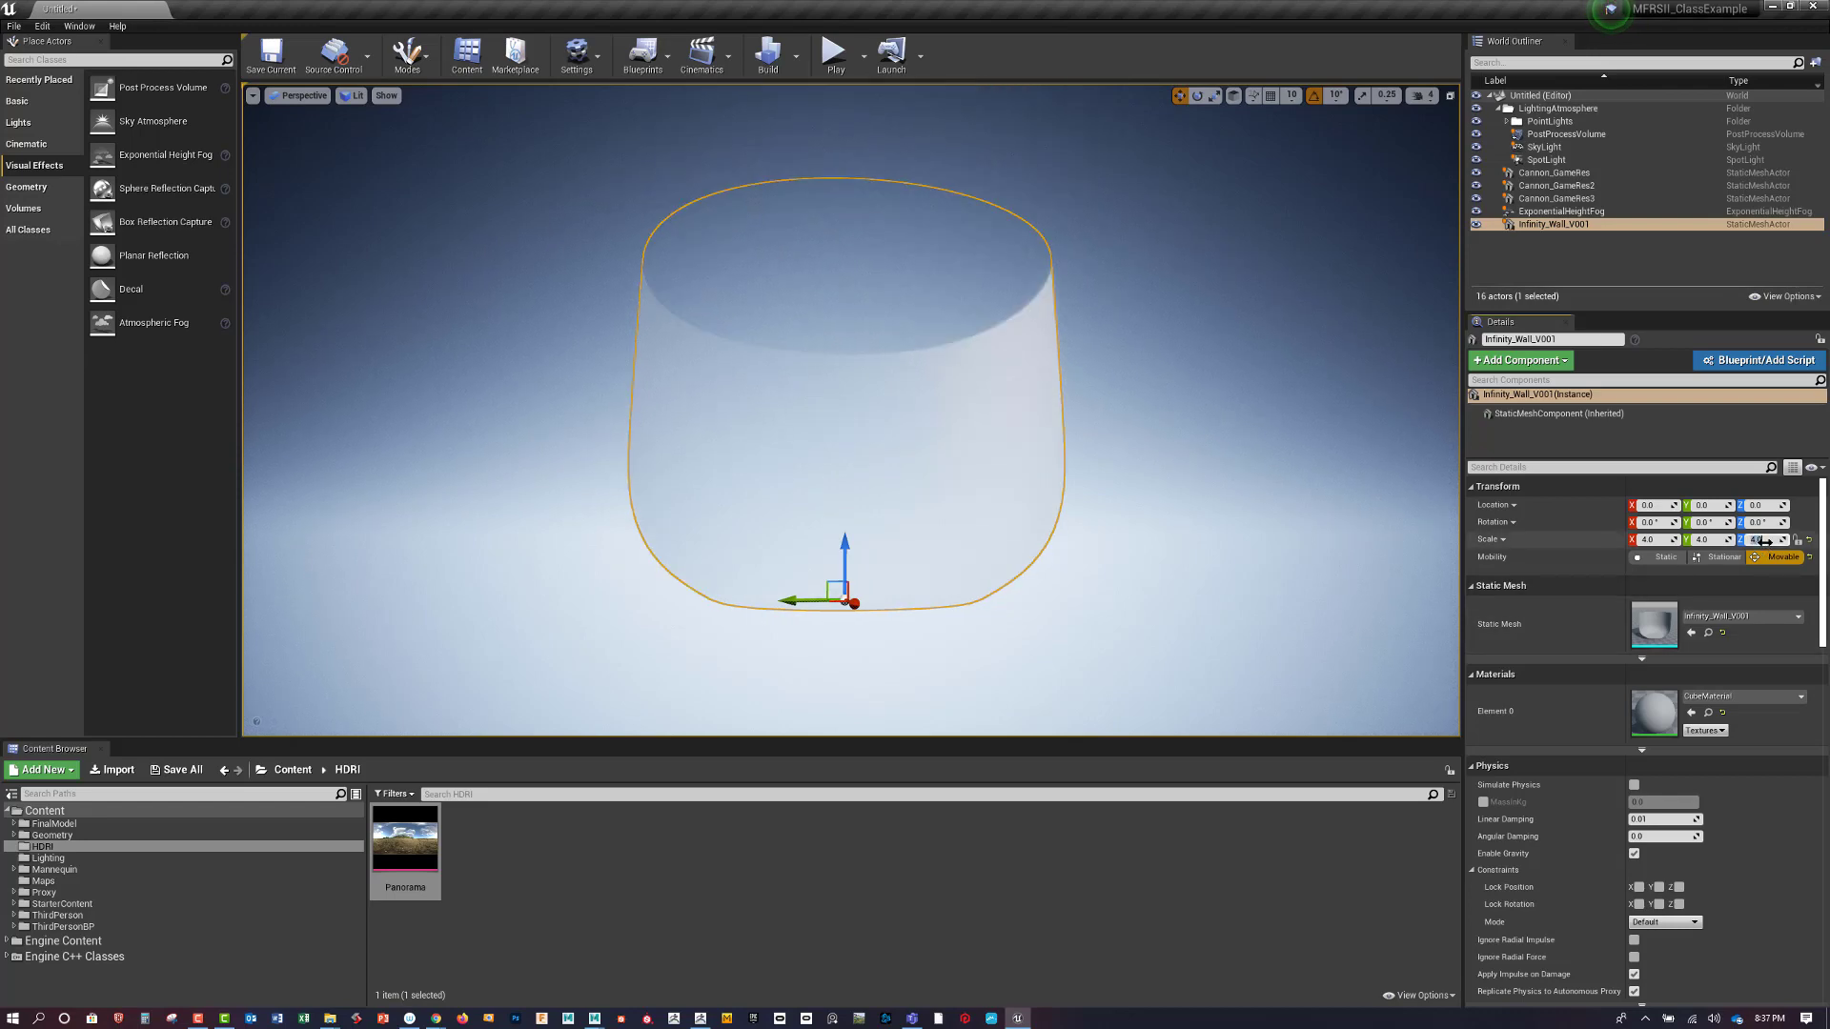
Set the infinity wall's Z scale to 2 and check the backdrop behind the cannons
right_drag(1278, 523, 1252, 610)
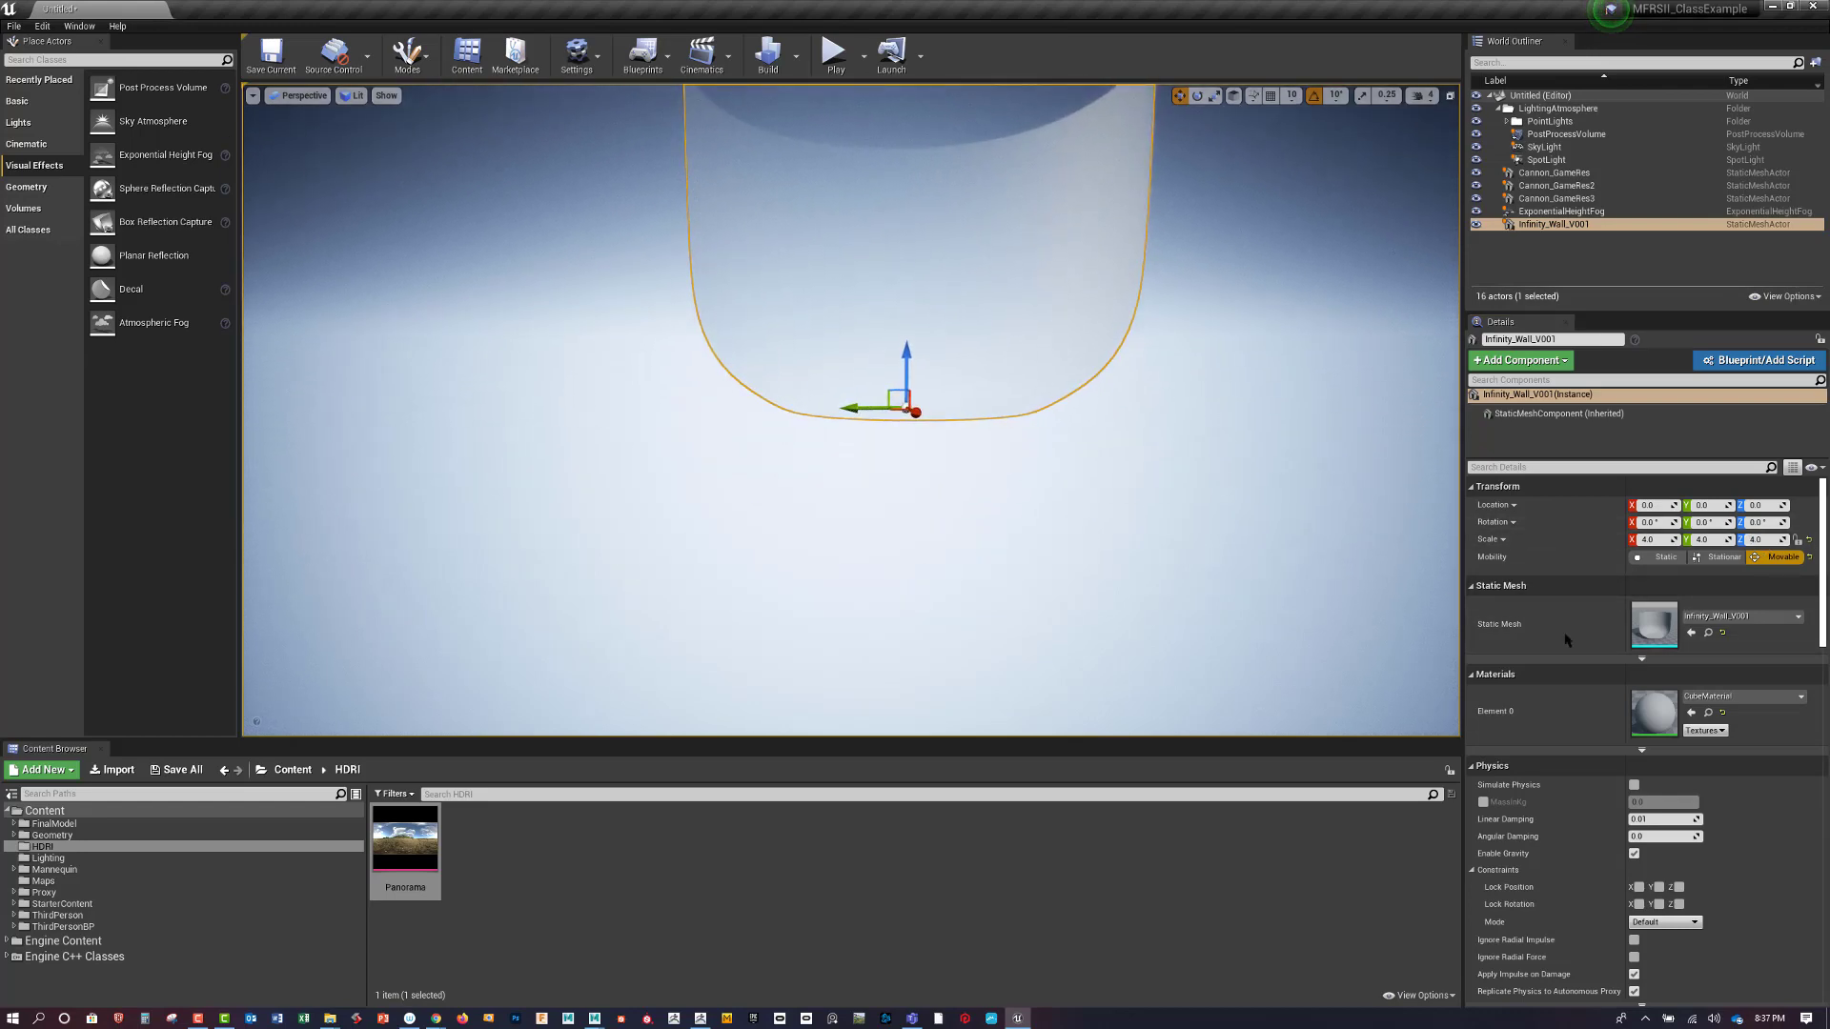
click(1758, 539)
text(2)
key(Return)
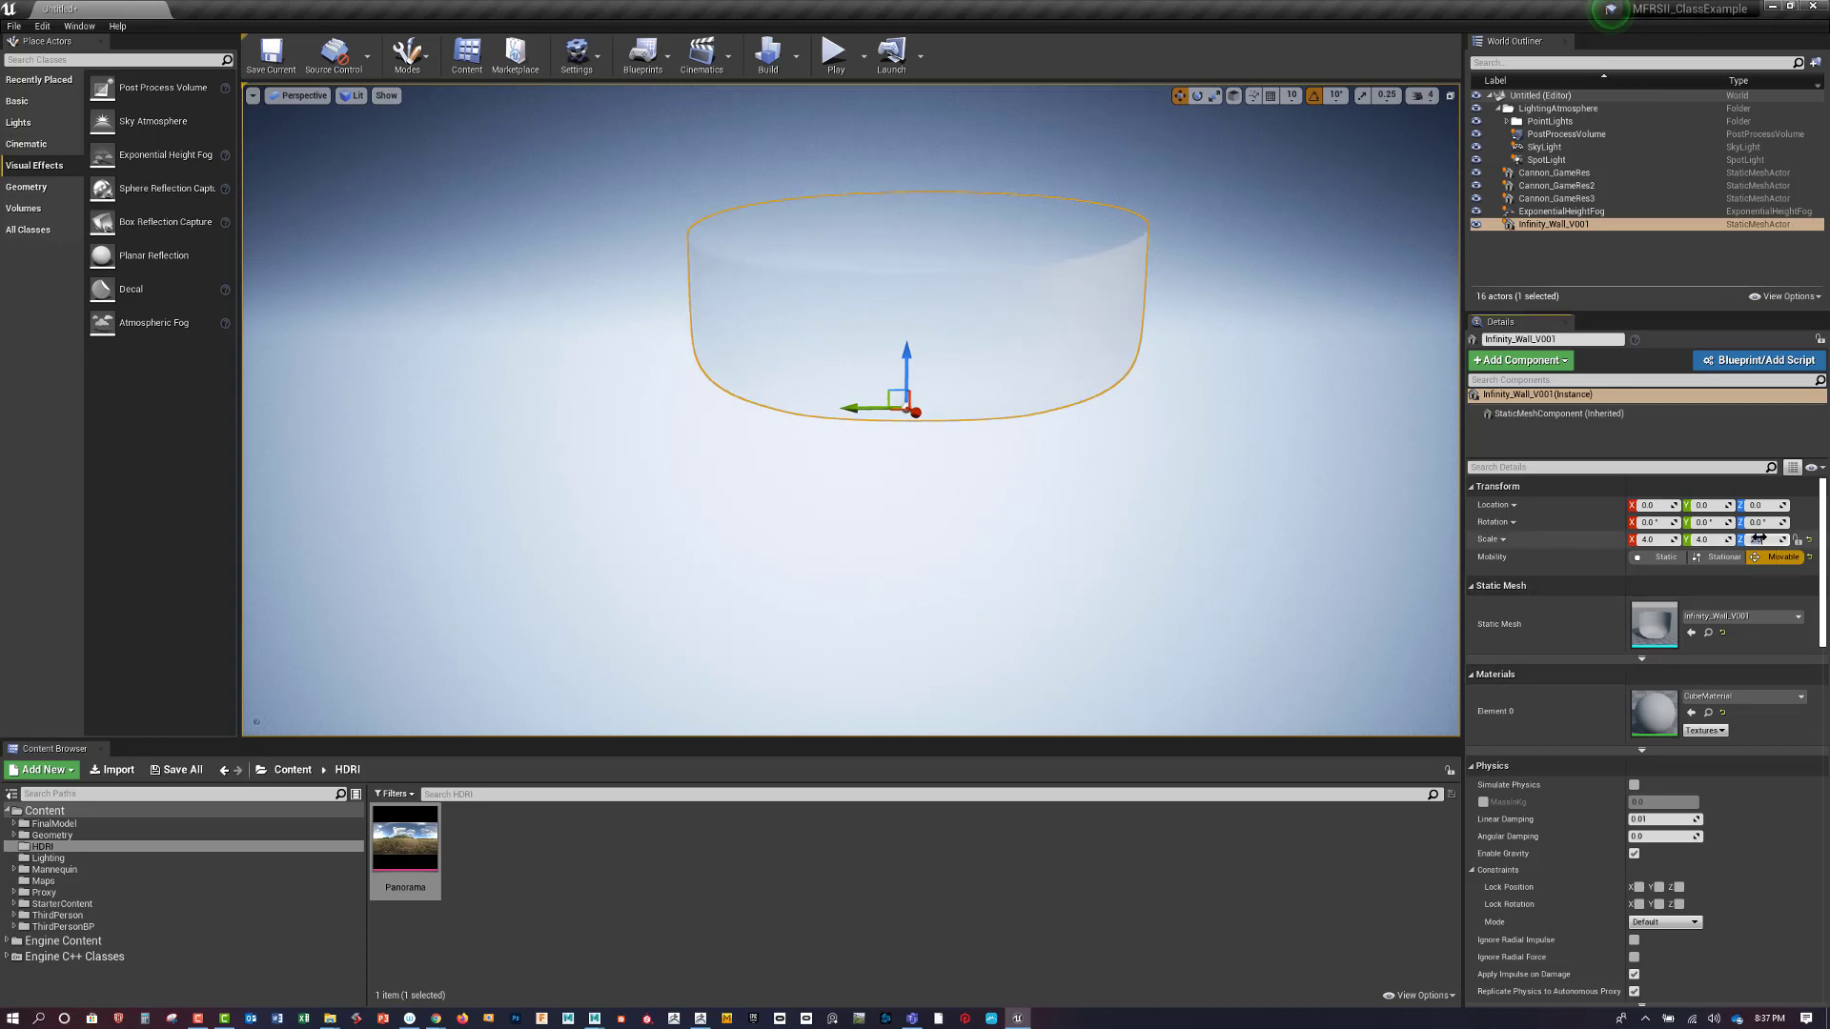
right_drag(1106, 444, 1109, 464)
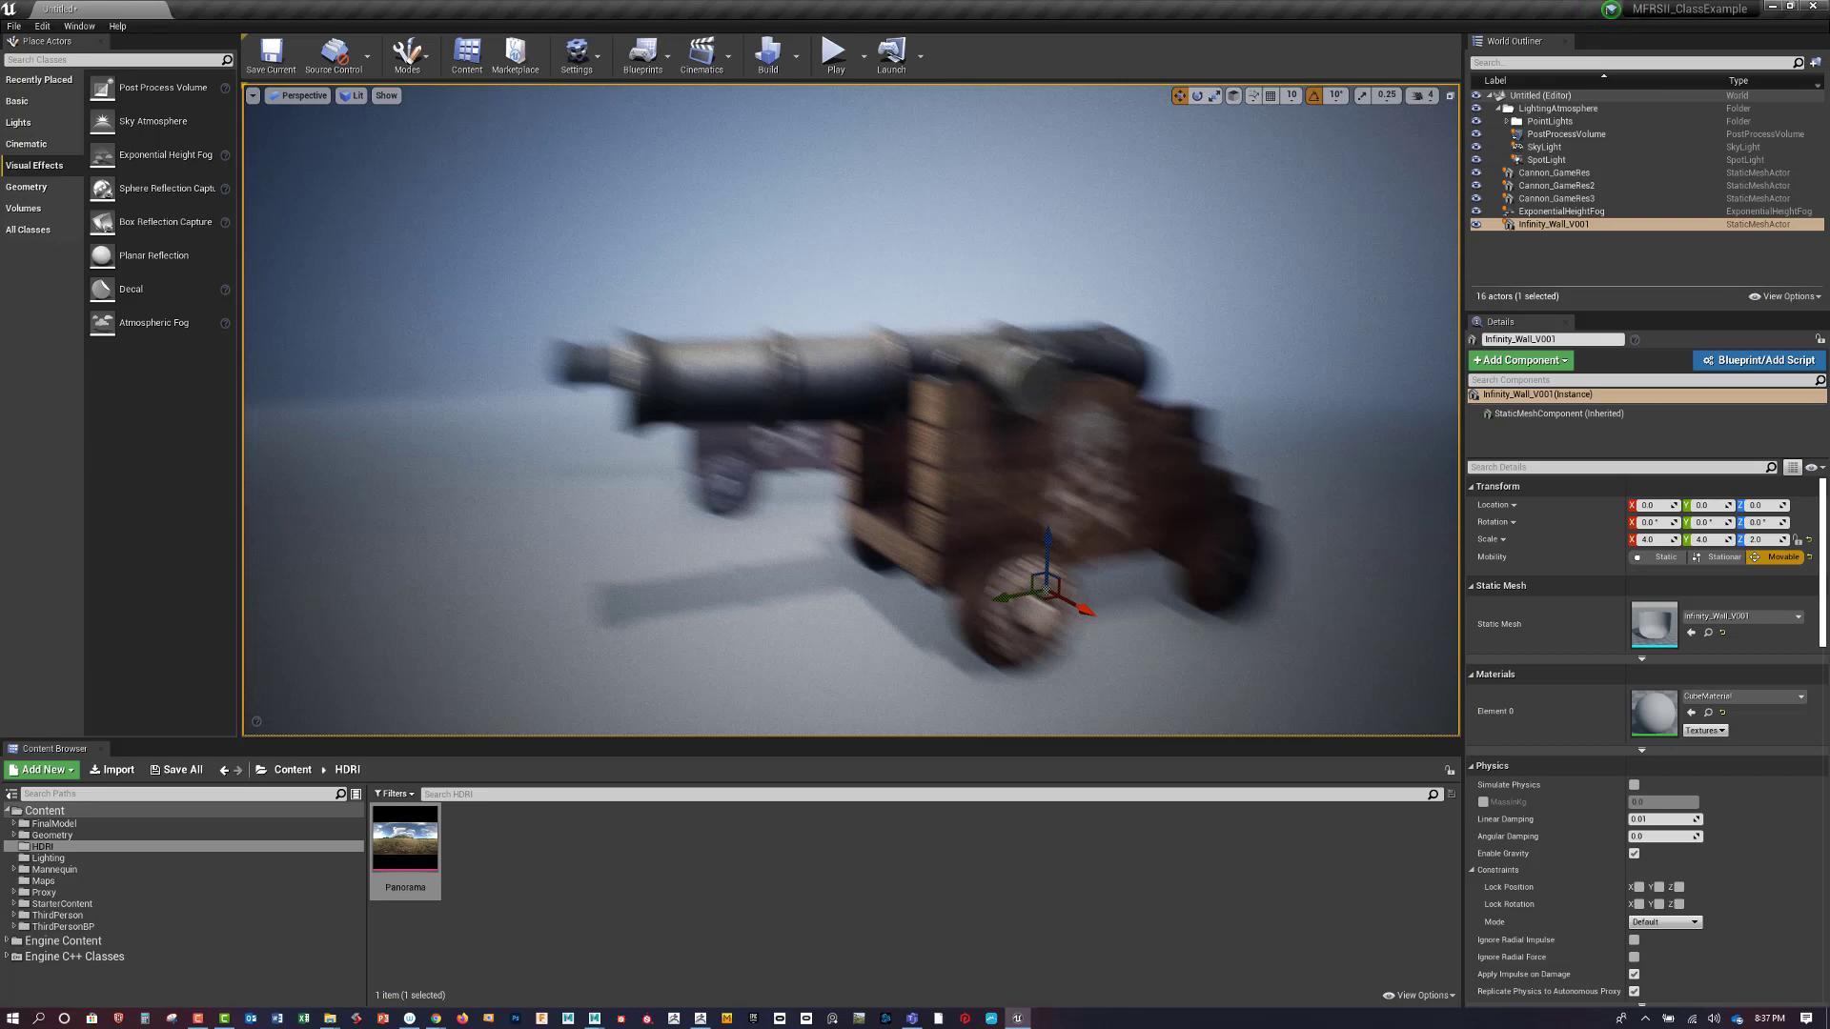
right_drag(558, 338, 557, 338)
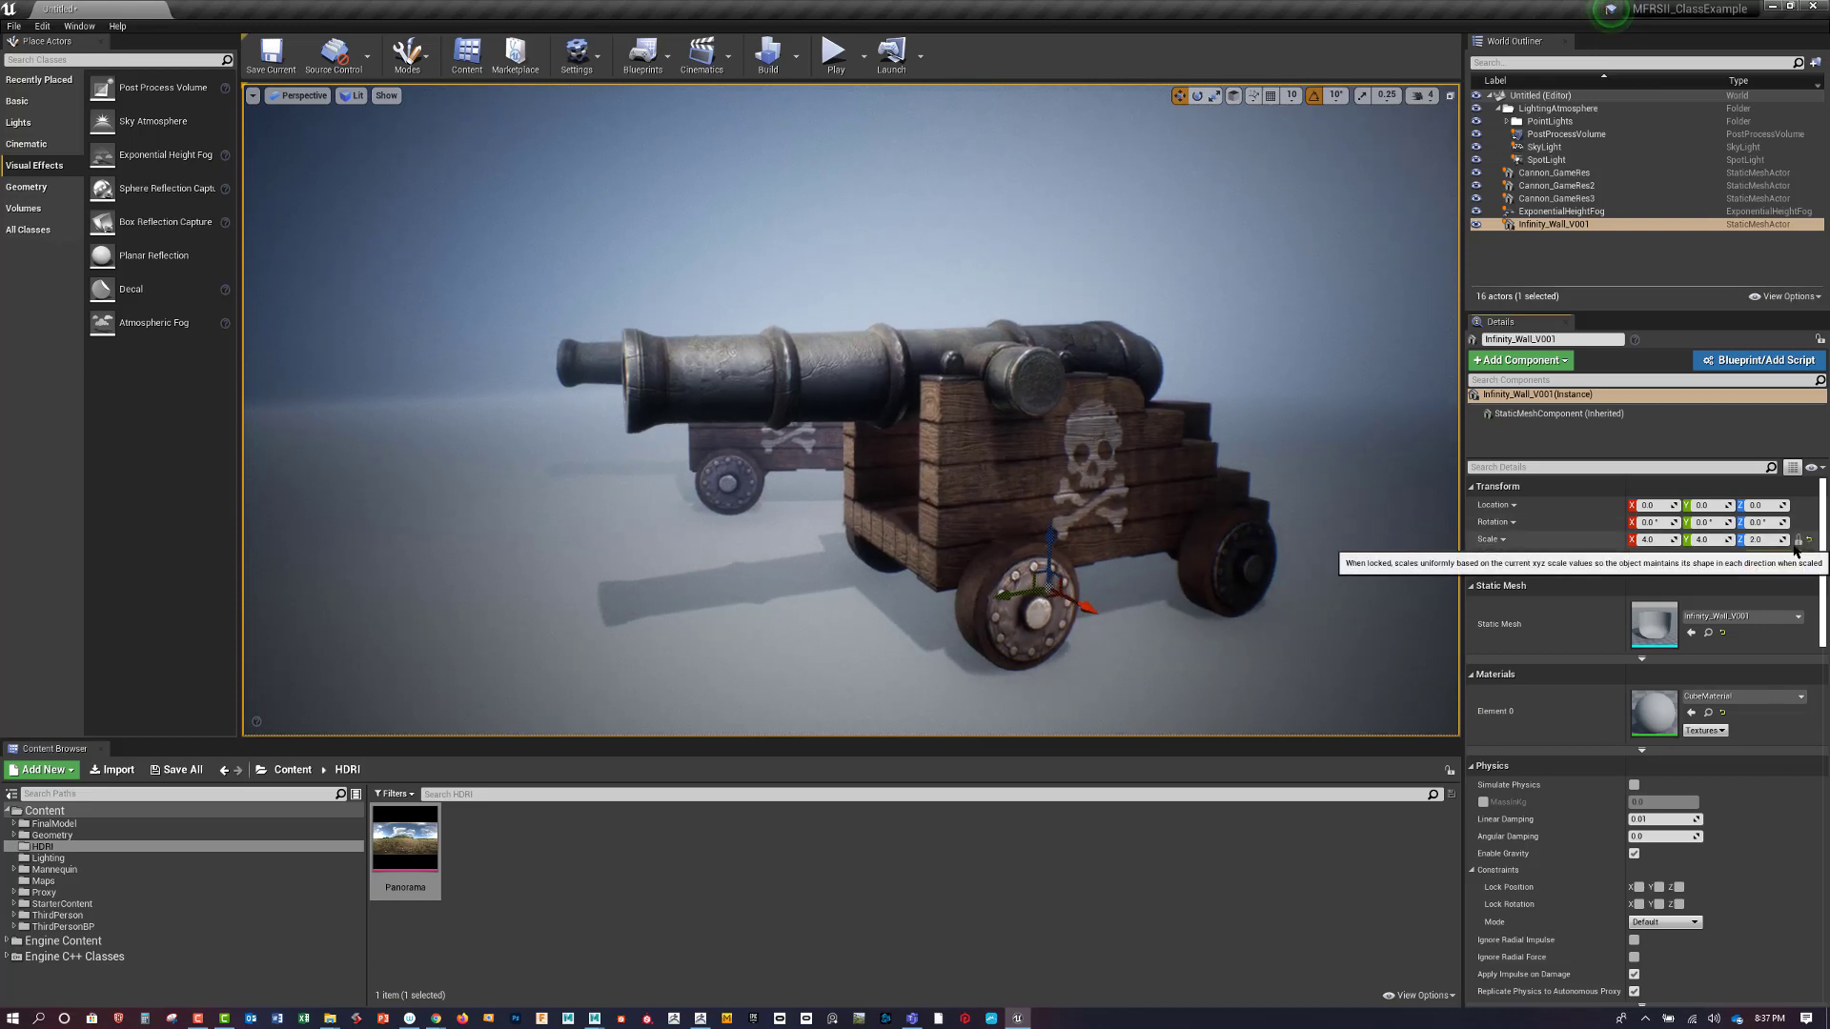
Try the infinity wall at a proportional X scale of 2, and return the X scale to 4
click(1650, 539)
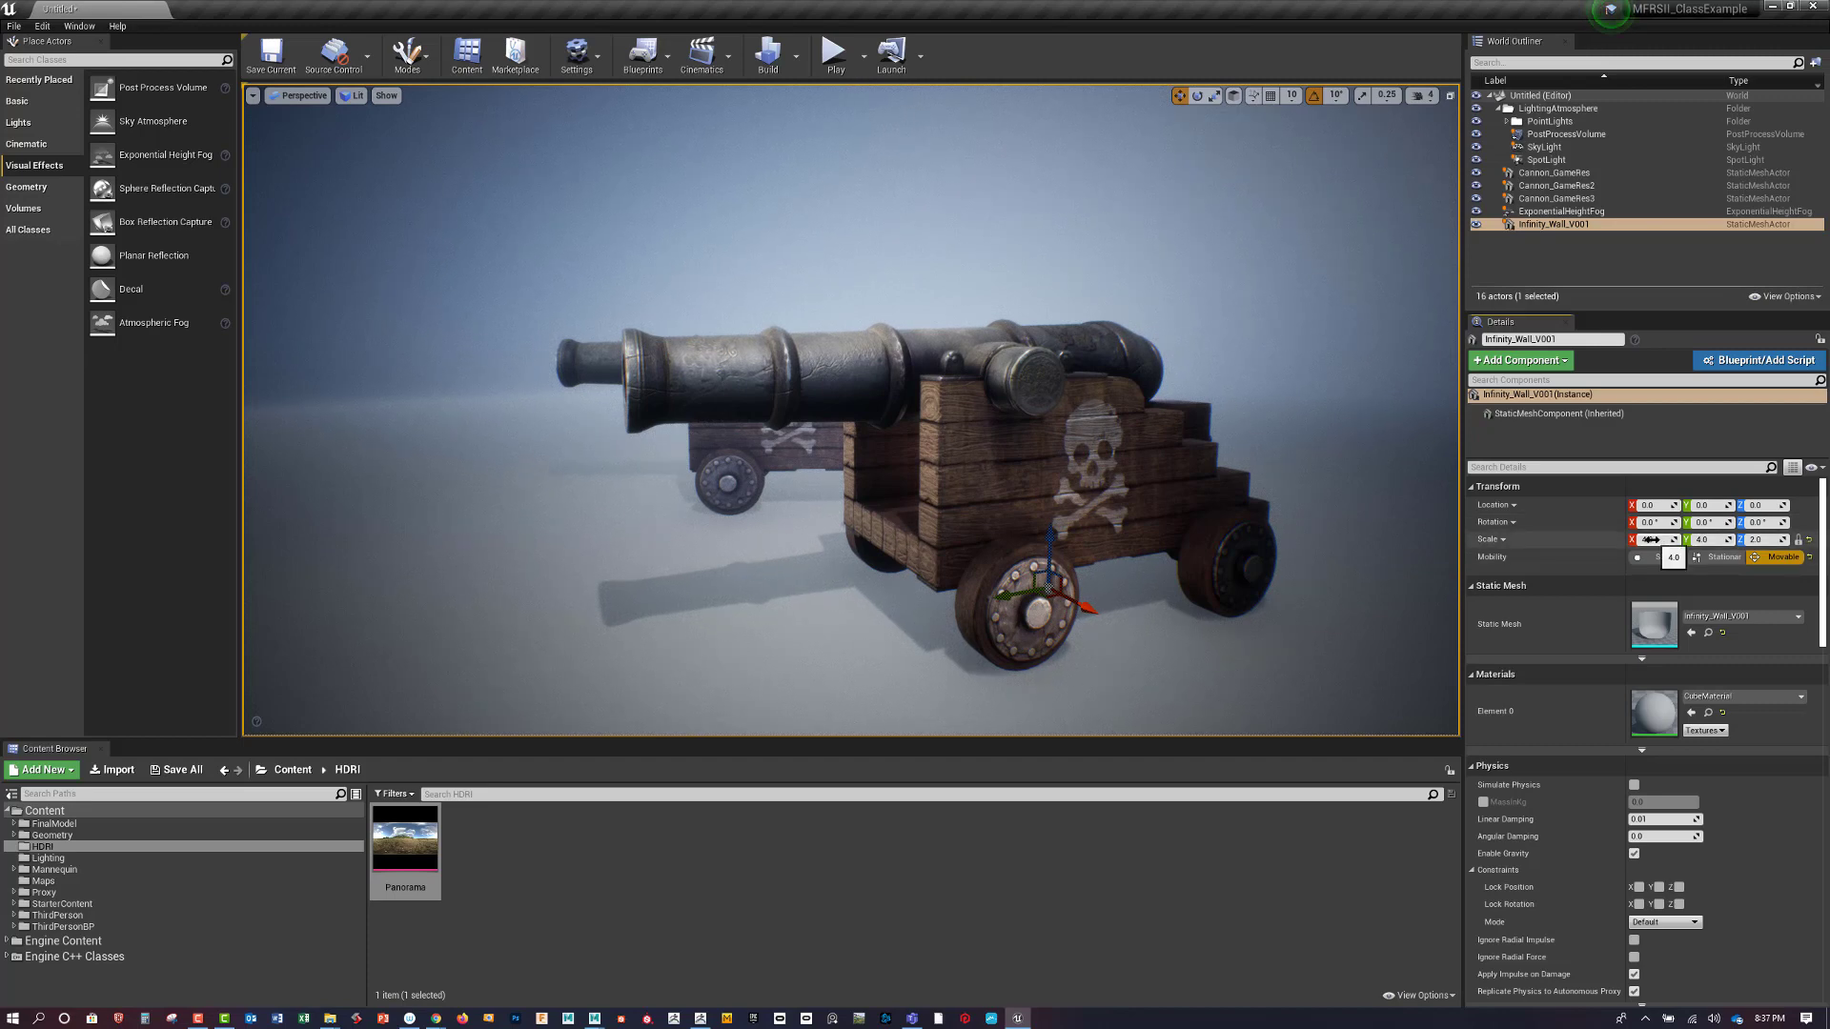
text(2)
key(Return)
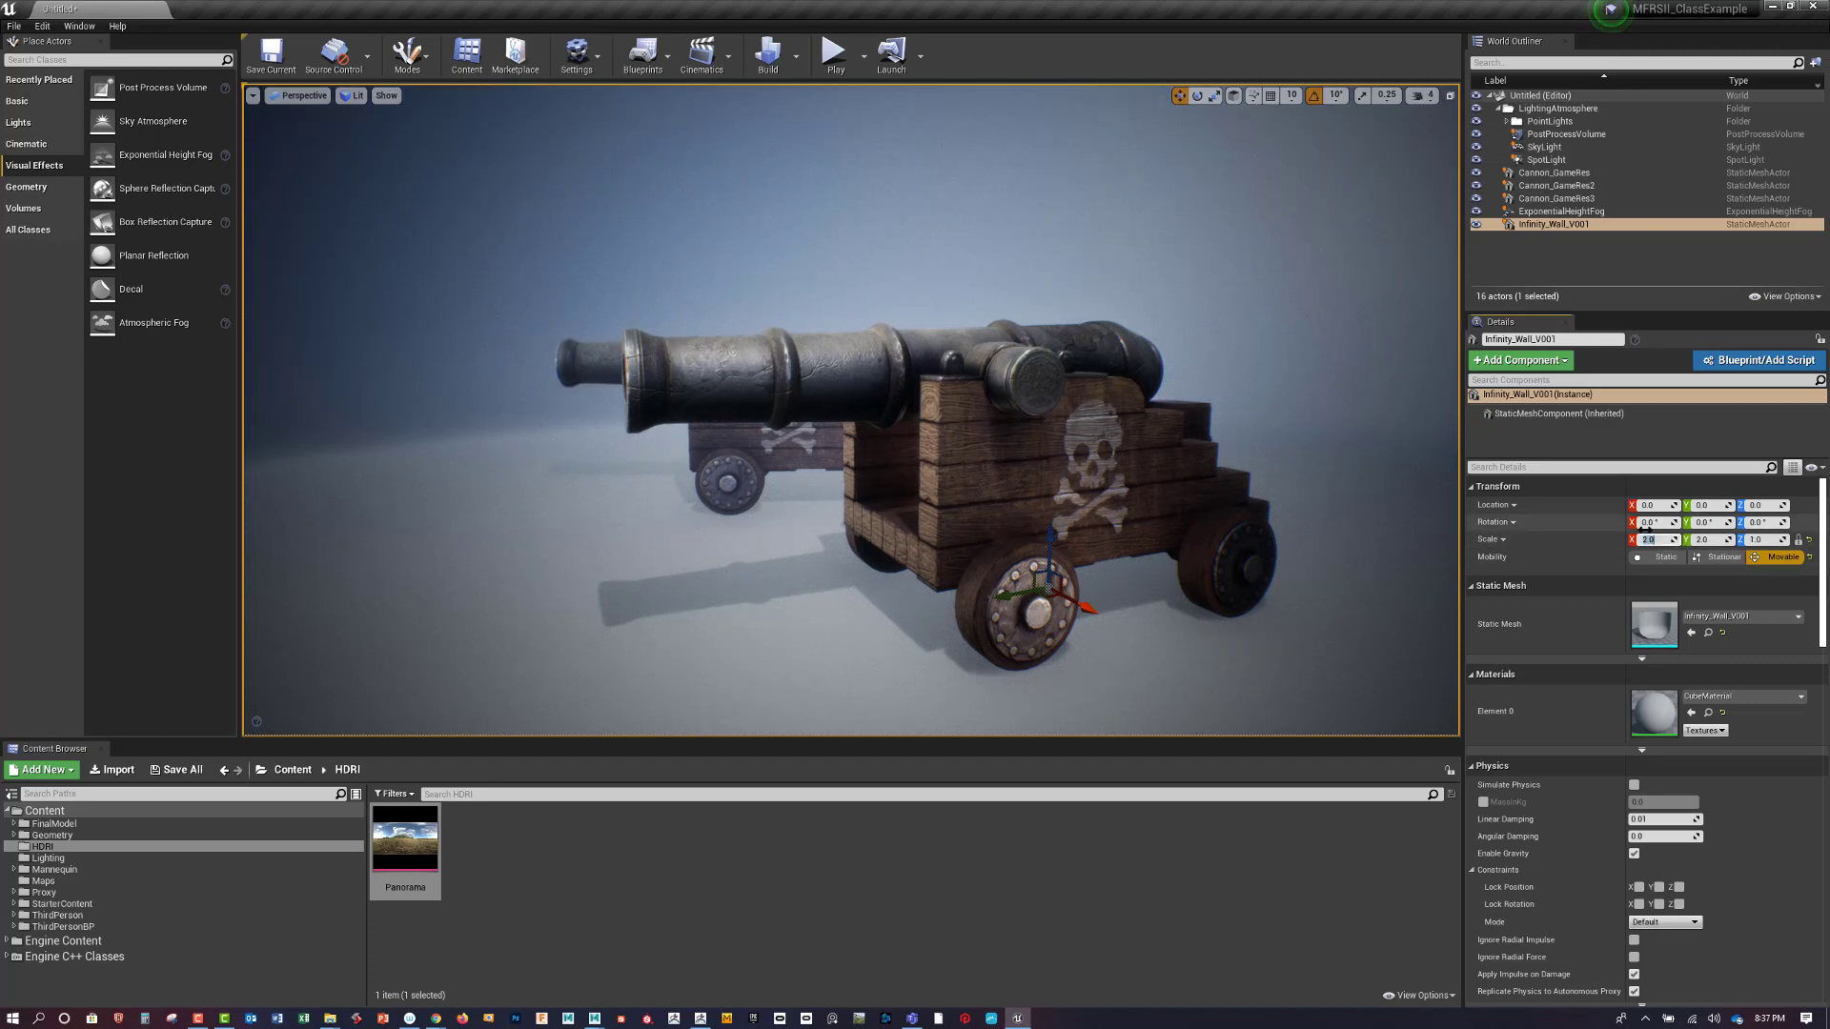
right_drag(1048, 429, 1010, 548)
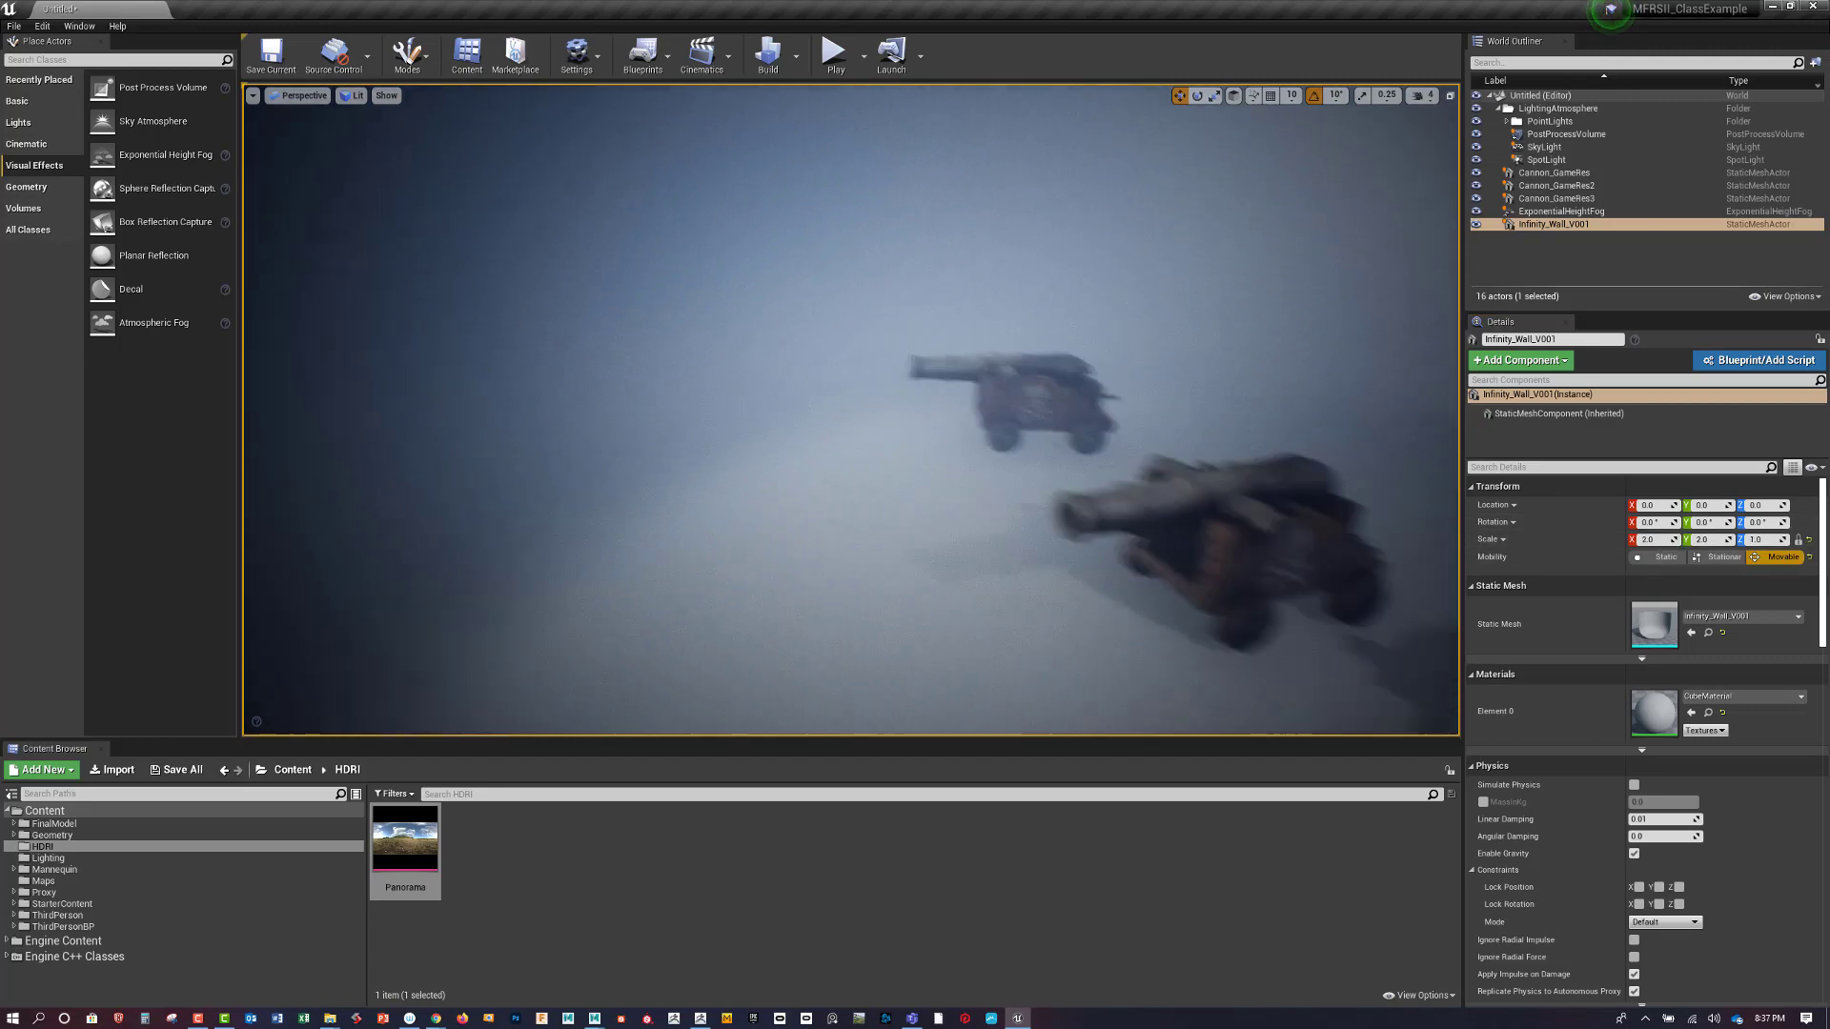
right_drag(515, 401, 551, 394)
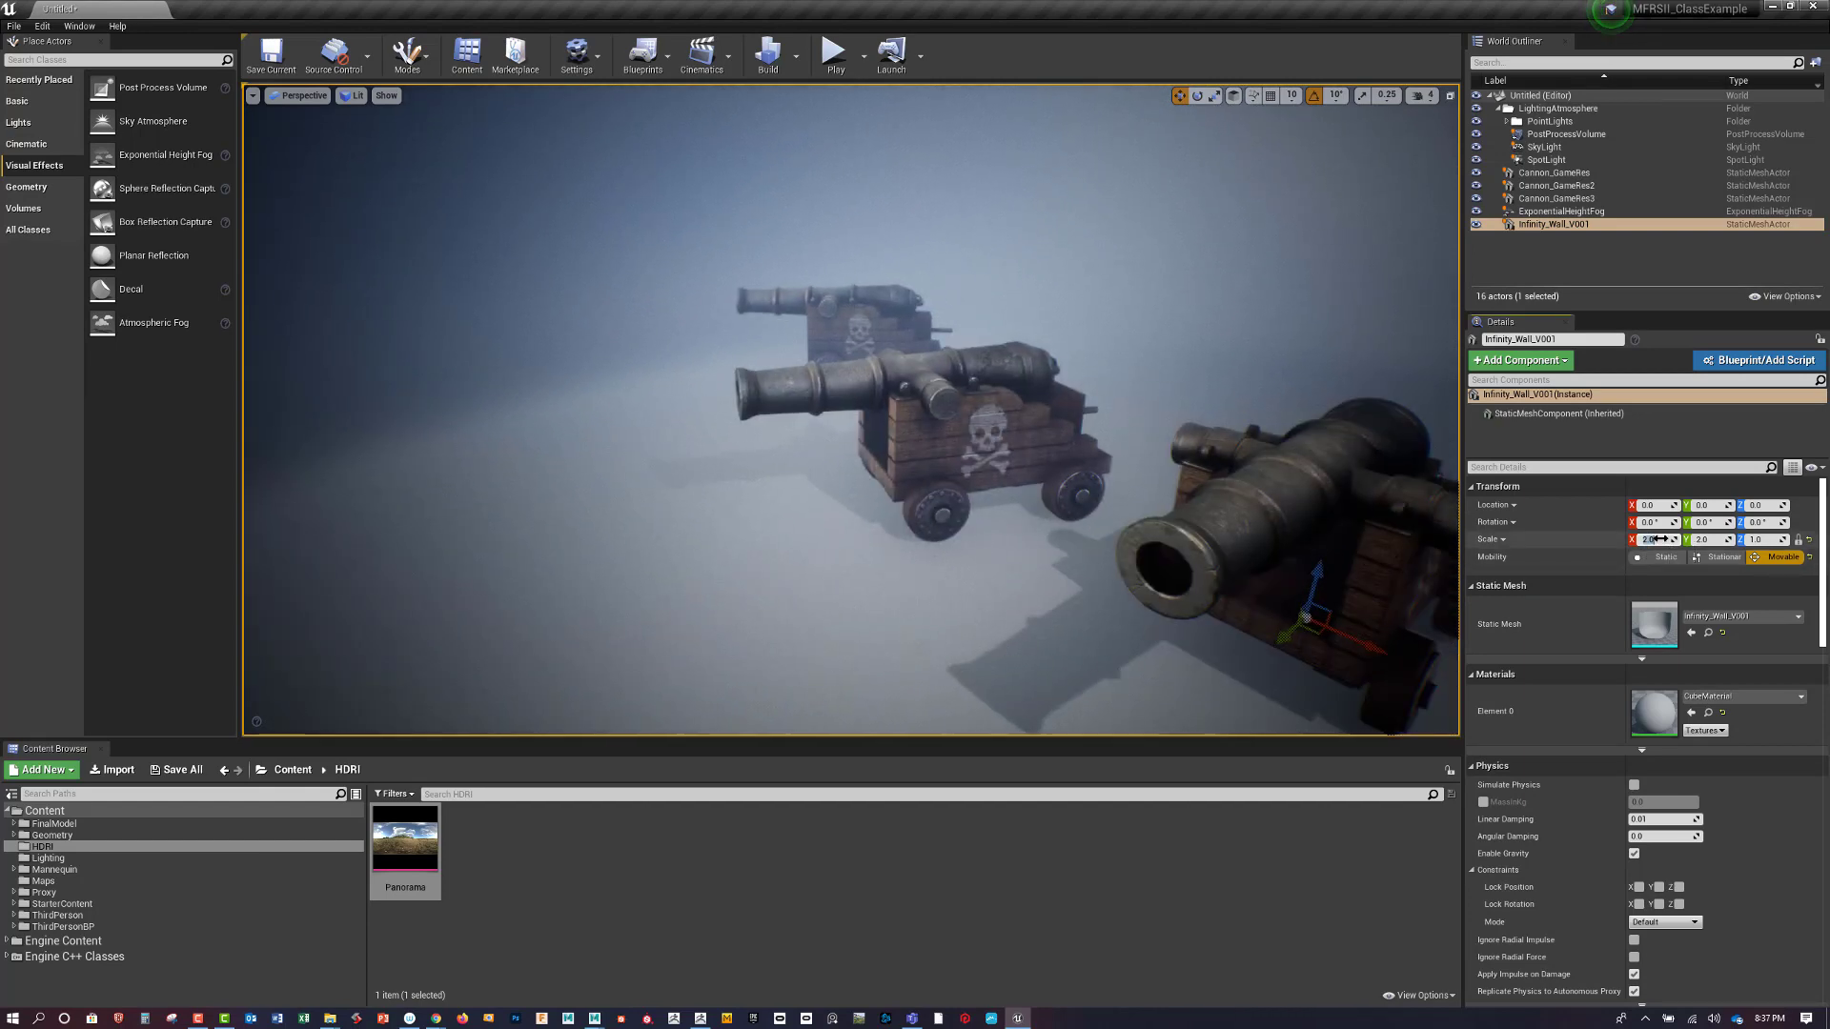
text(4)
key(Return)
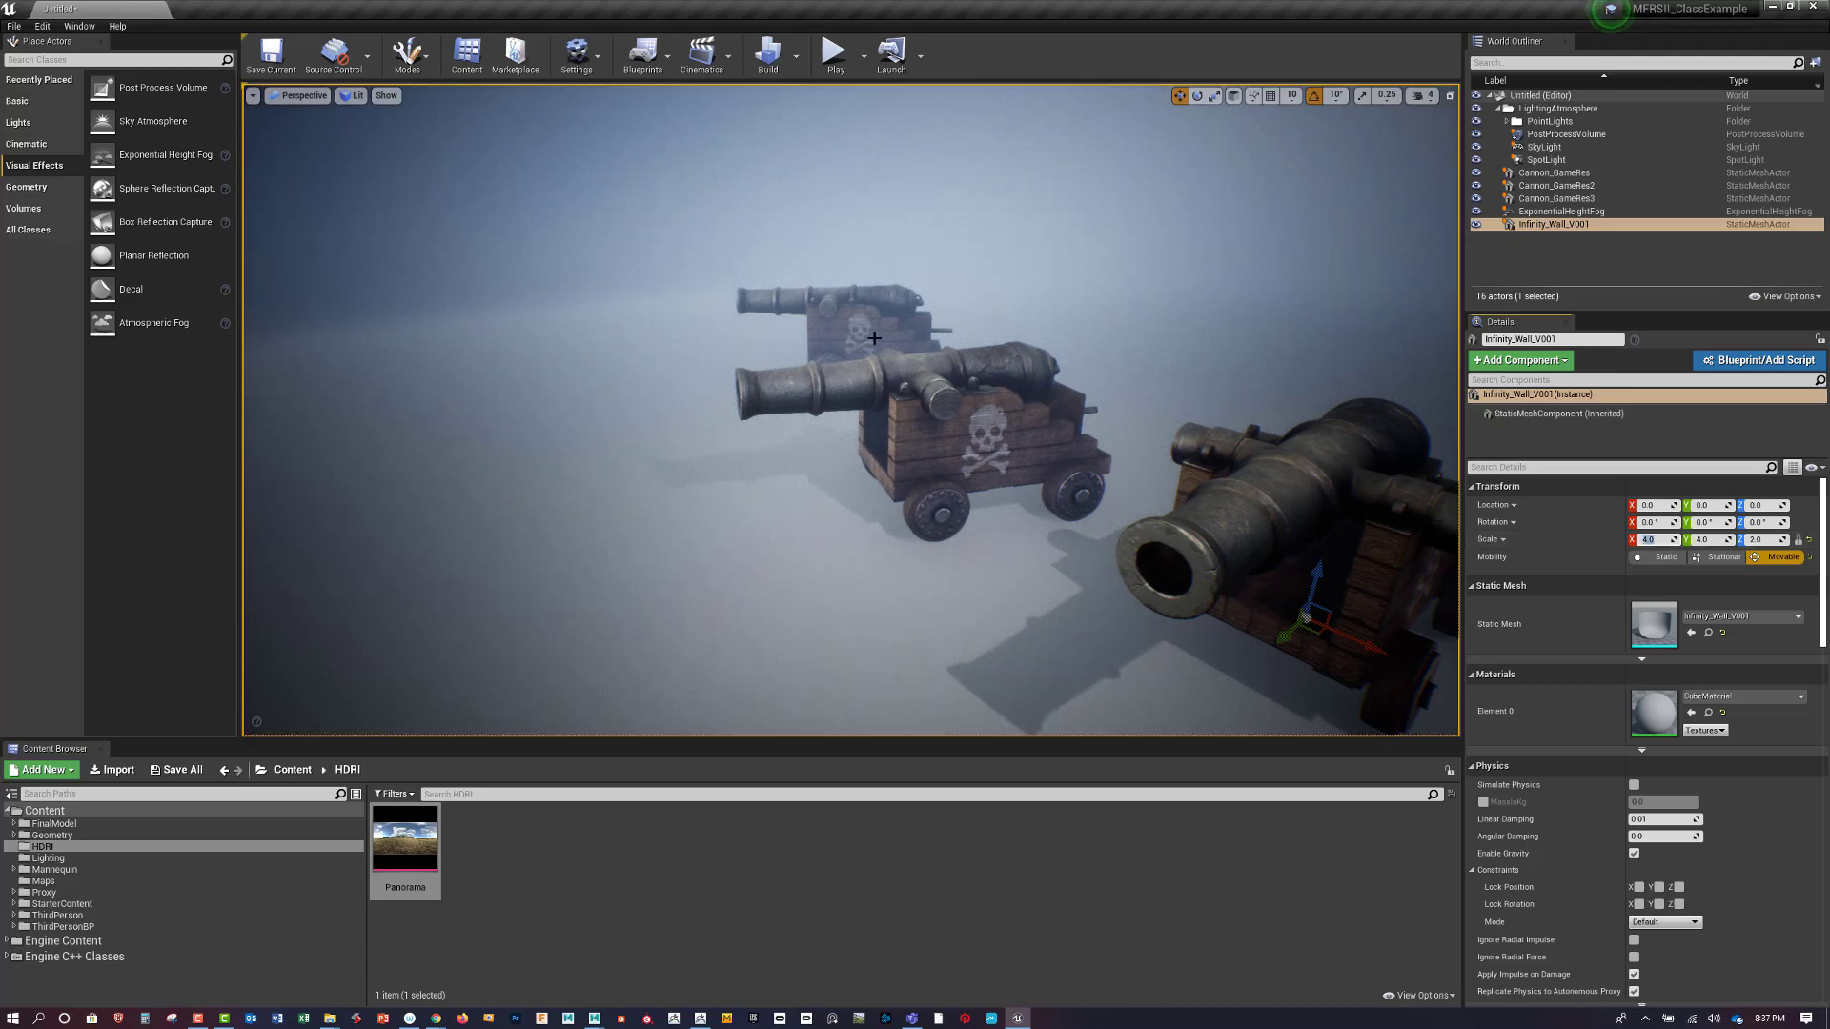
Apply the M_Cannon_GameModel_Inst_Inst material from the FinalModel Materials folder to the middle cannon
mouse_move(896, 370)
right_down()
mouse_move(872, 343)
mouse_move(896, 370)
right_up()
scroll(892, 403, down, 5)
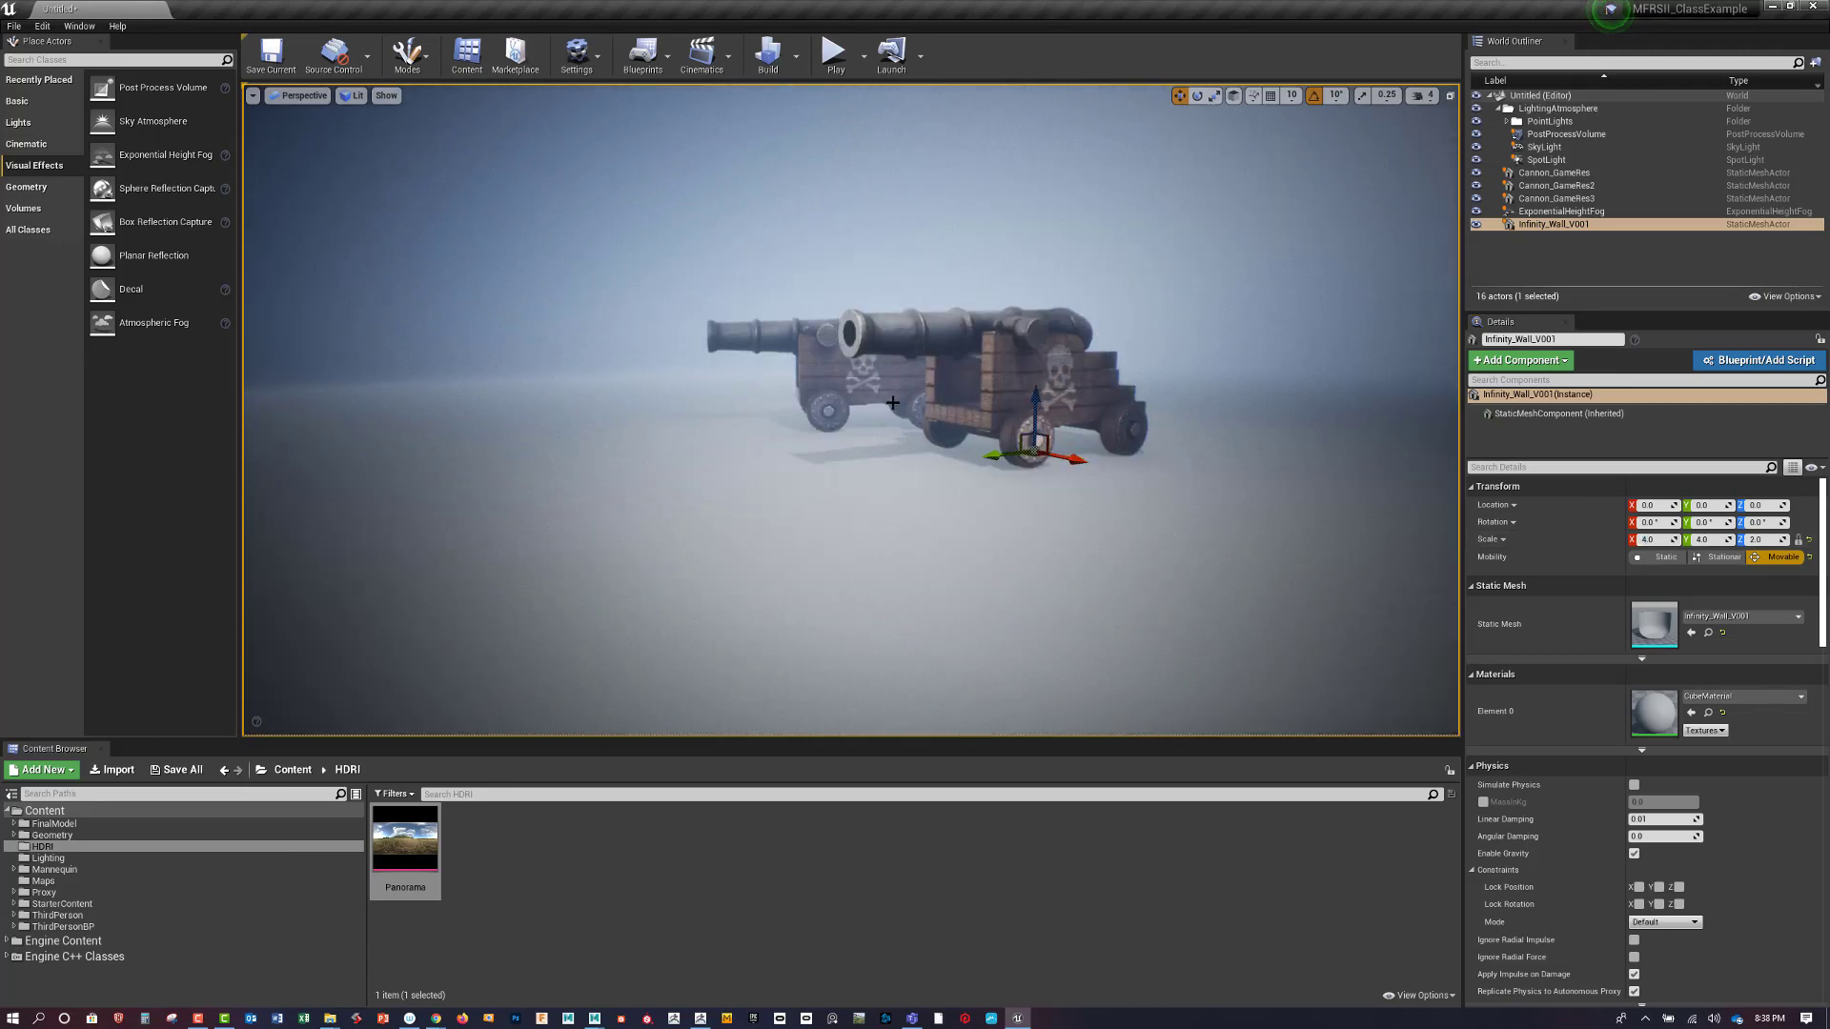
scroll(892, 403, up, 5)
alt+drag(892, 403, 829, 486)
alt+drag(1001, 438, 1280, 646)
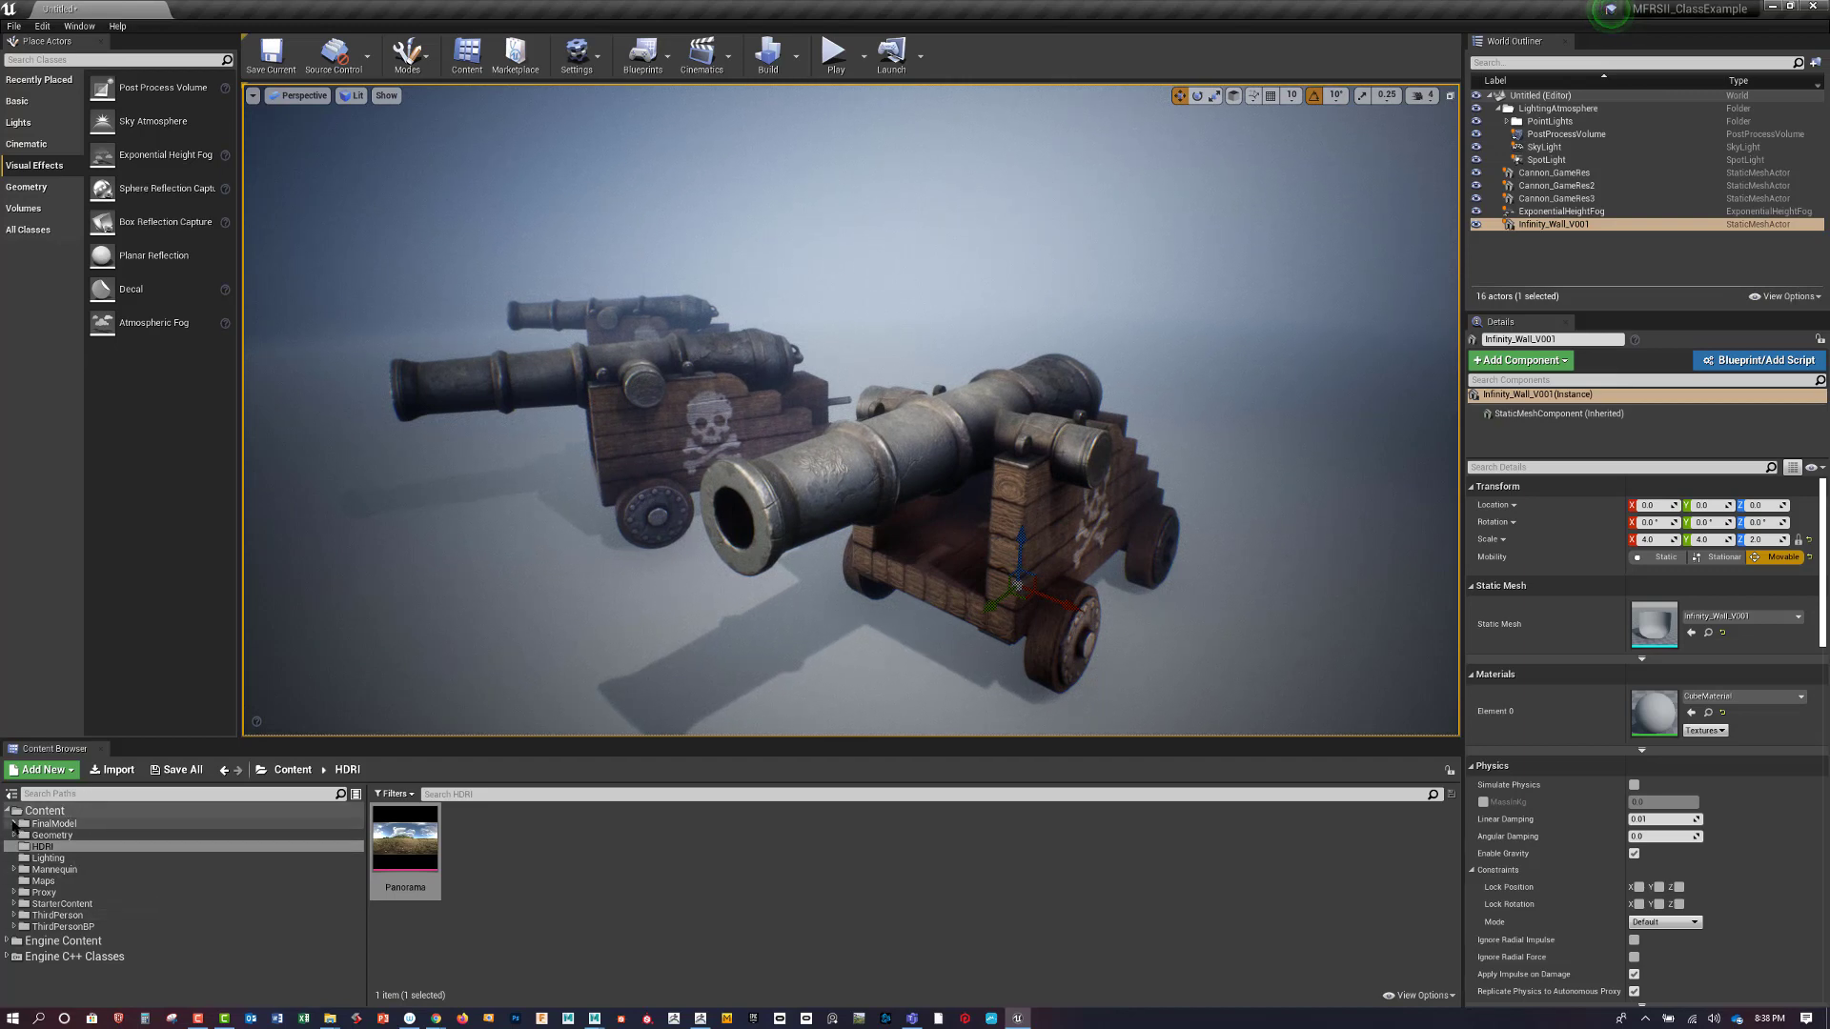
click(15, 823)
click(57, 835)
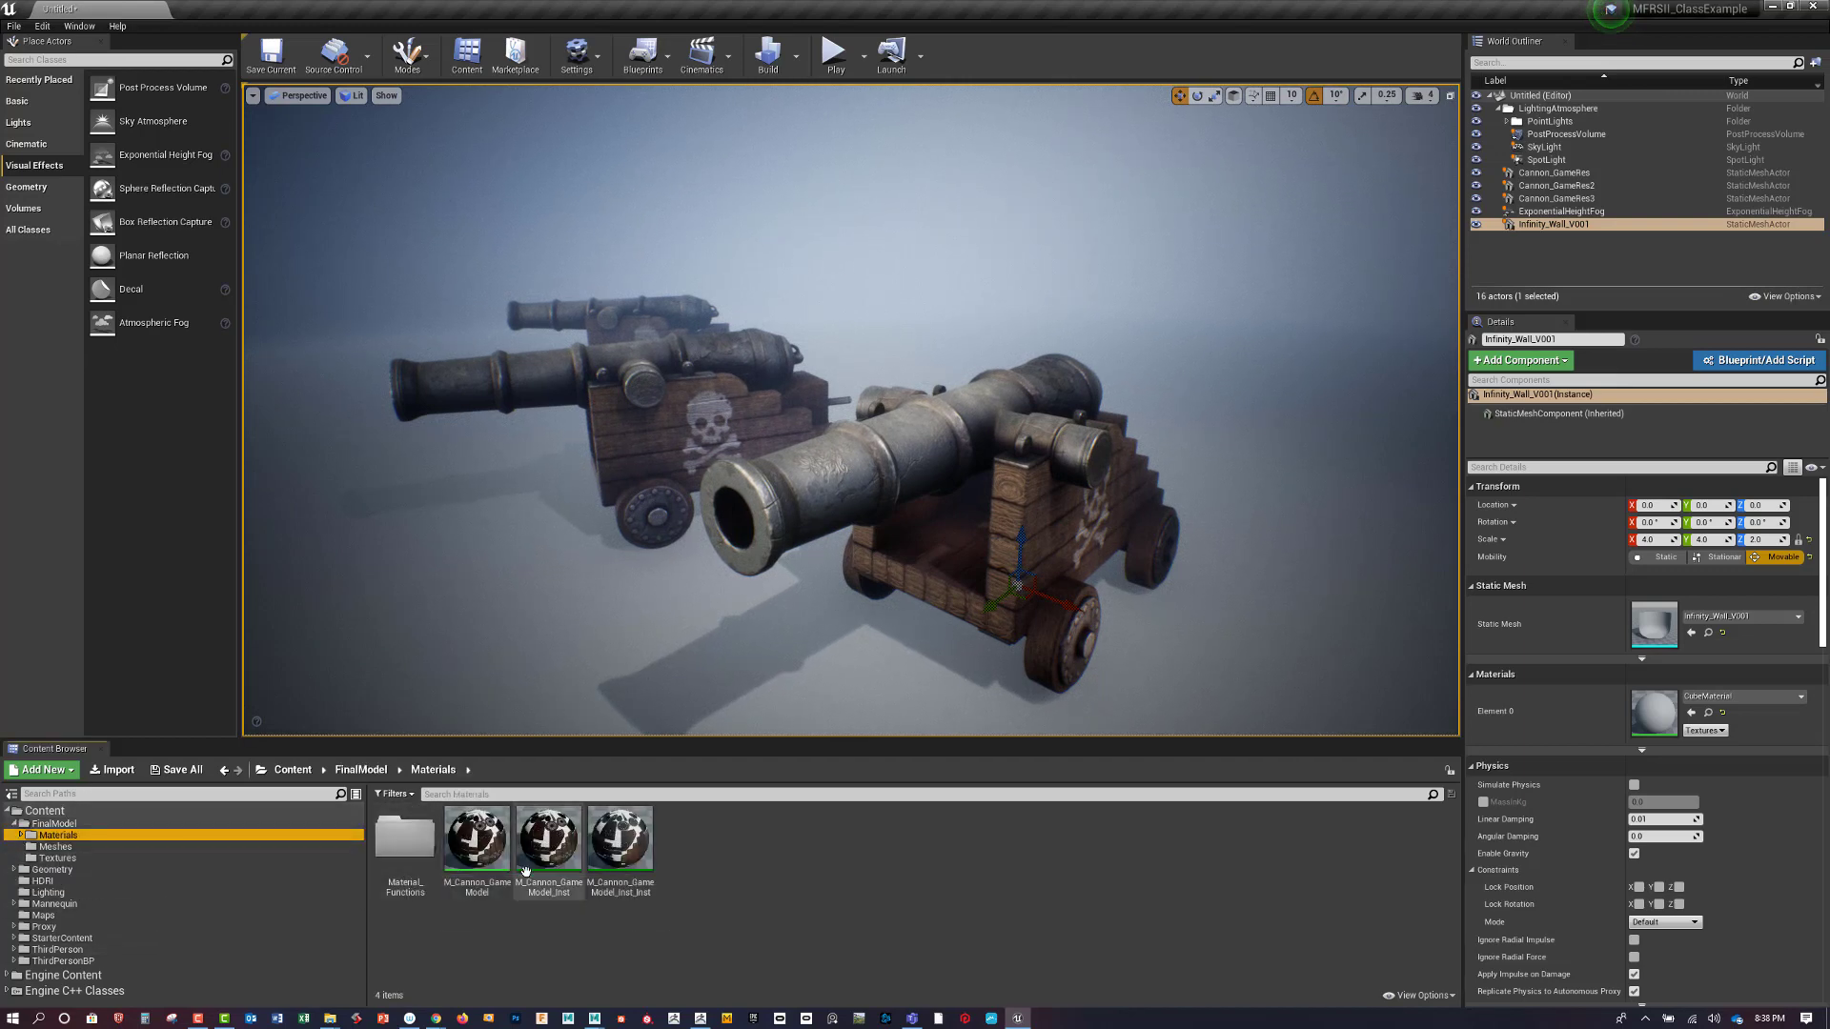
drag(620, 840, 659, 442)
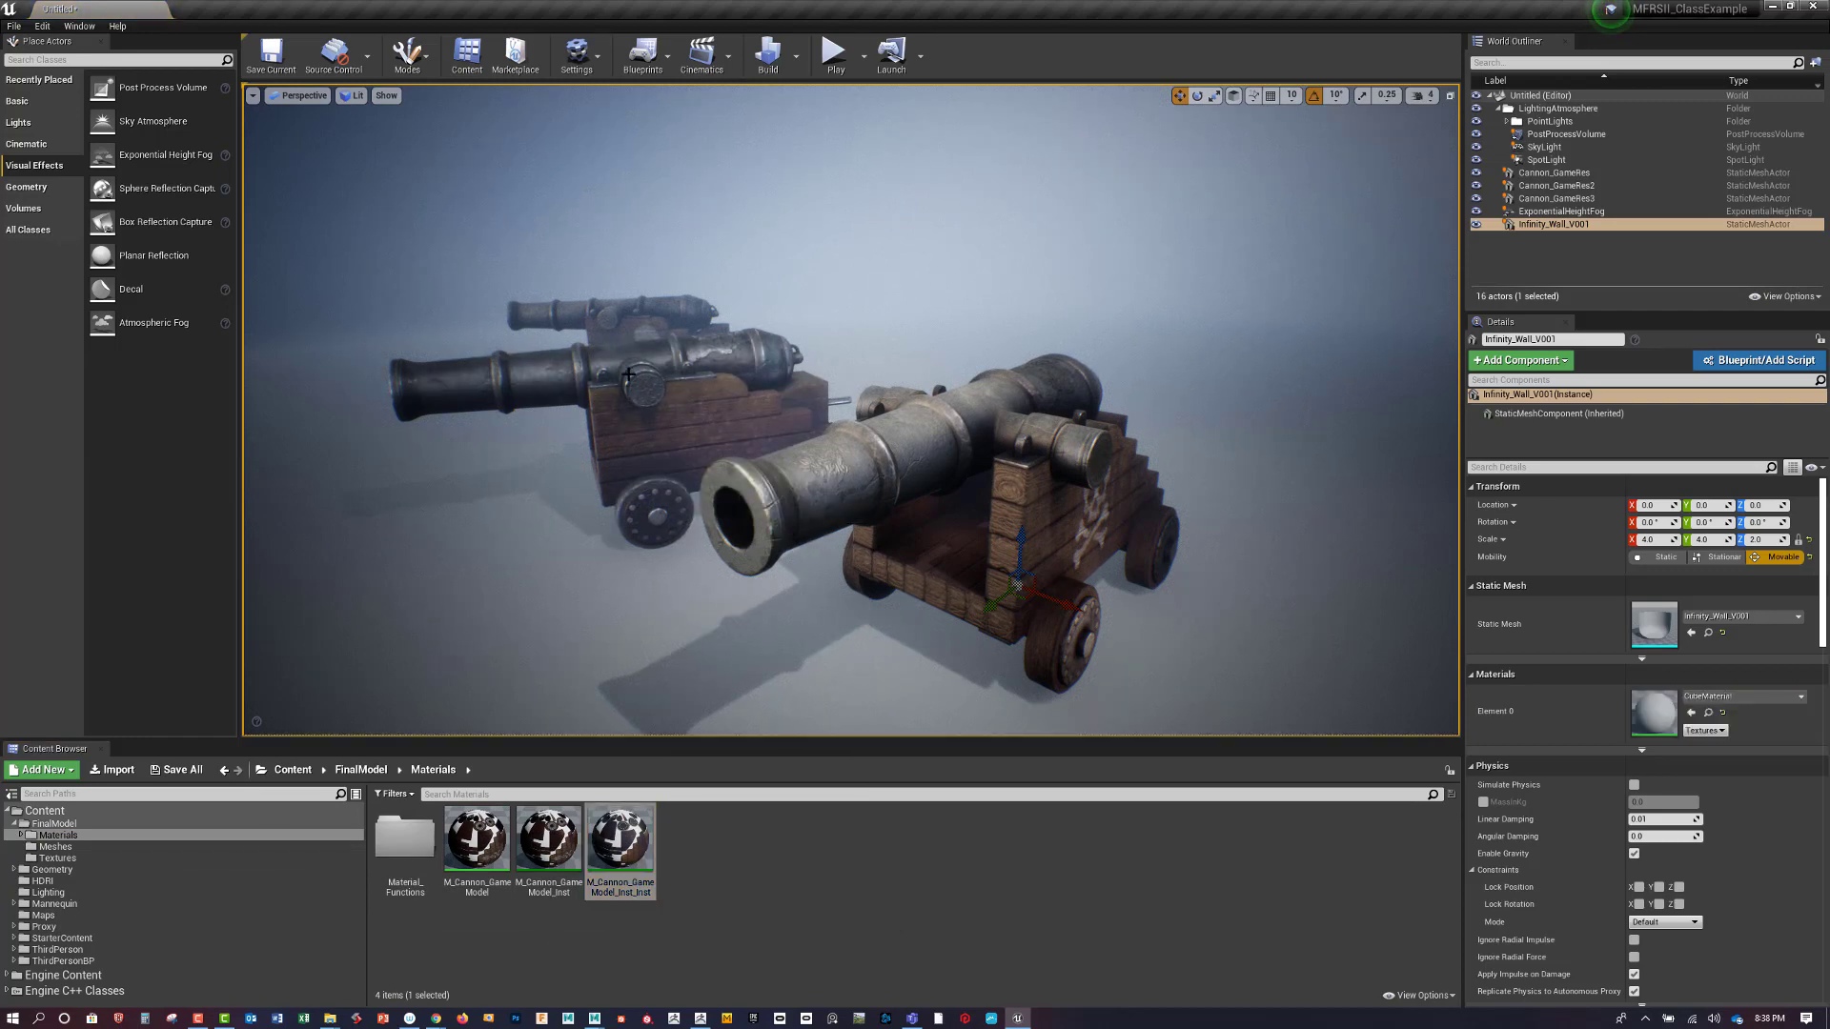
alt+drag(769, 464, 829, 505)
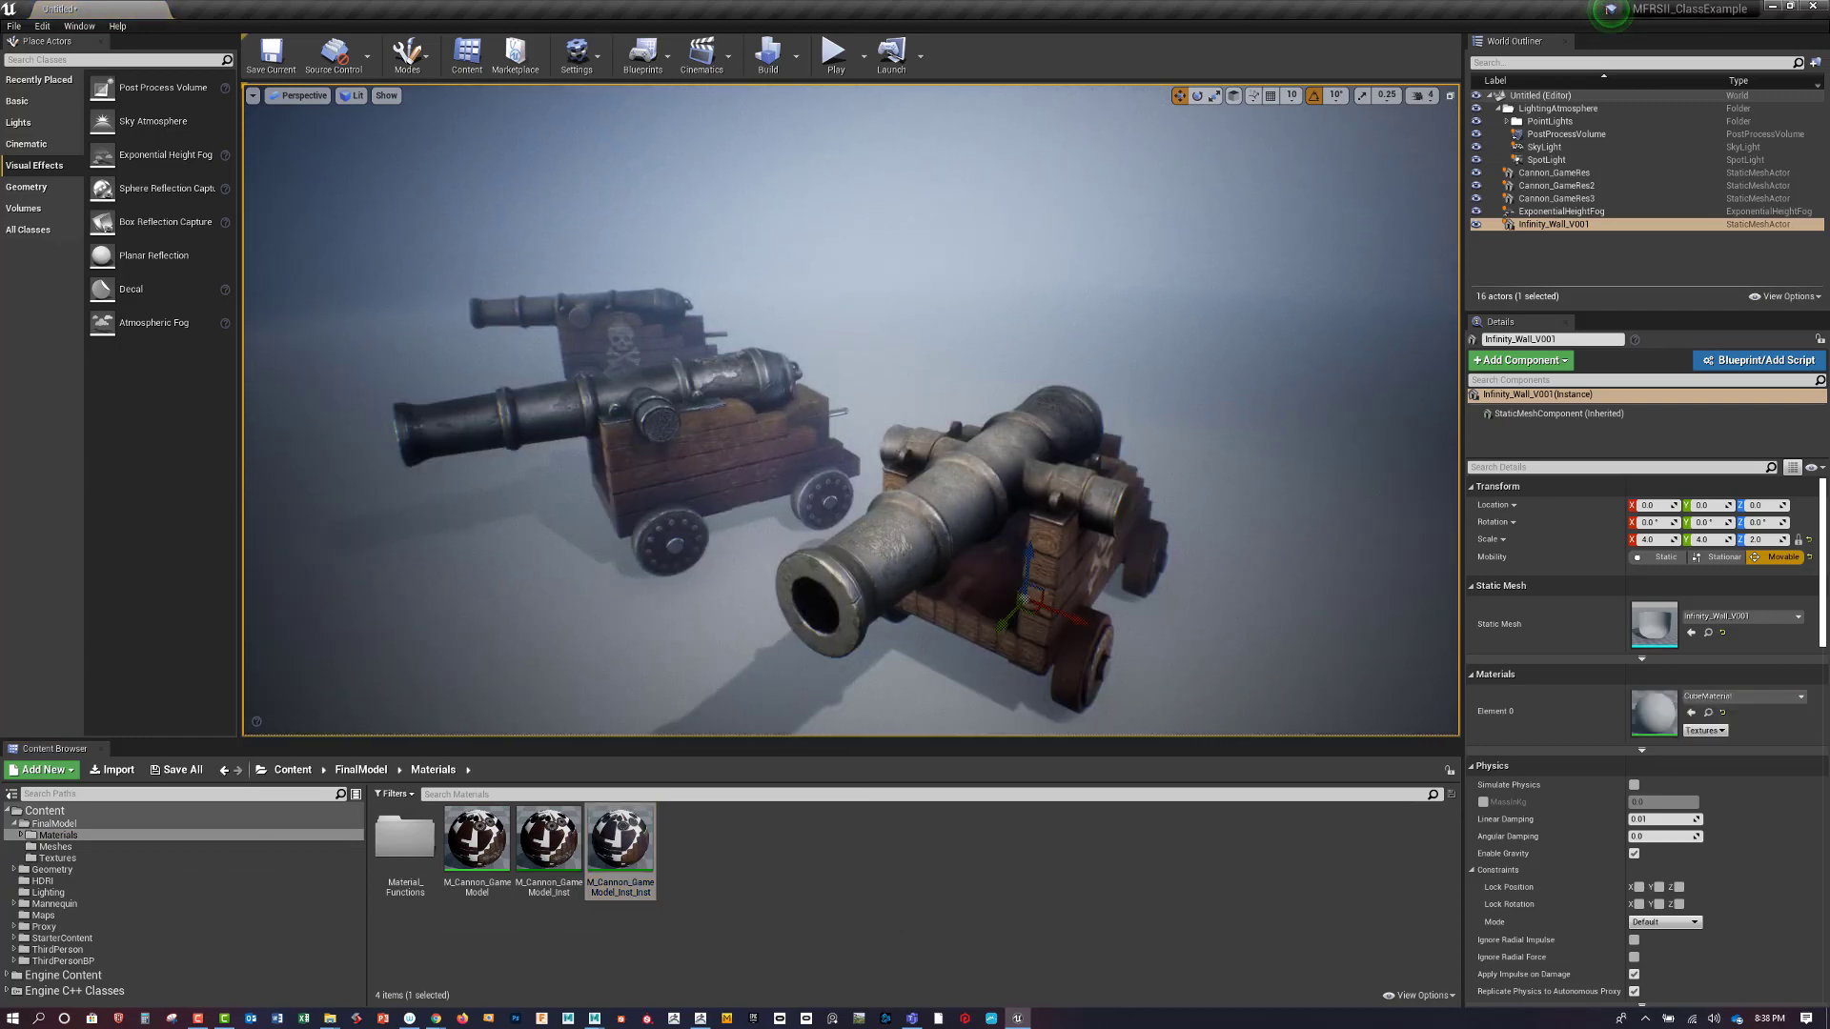
Move the rear cannon to about X -358.5, Y -114.0 and frame all three cannons
click(652, 322)
drag(600, 388, 748, 472)
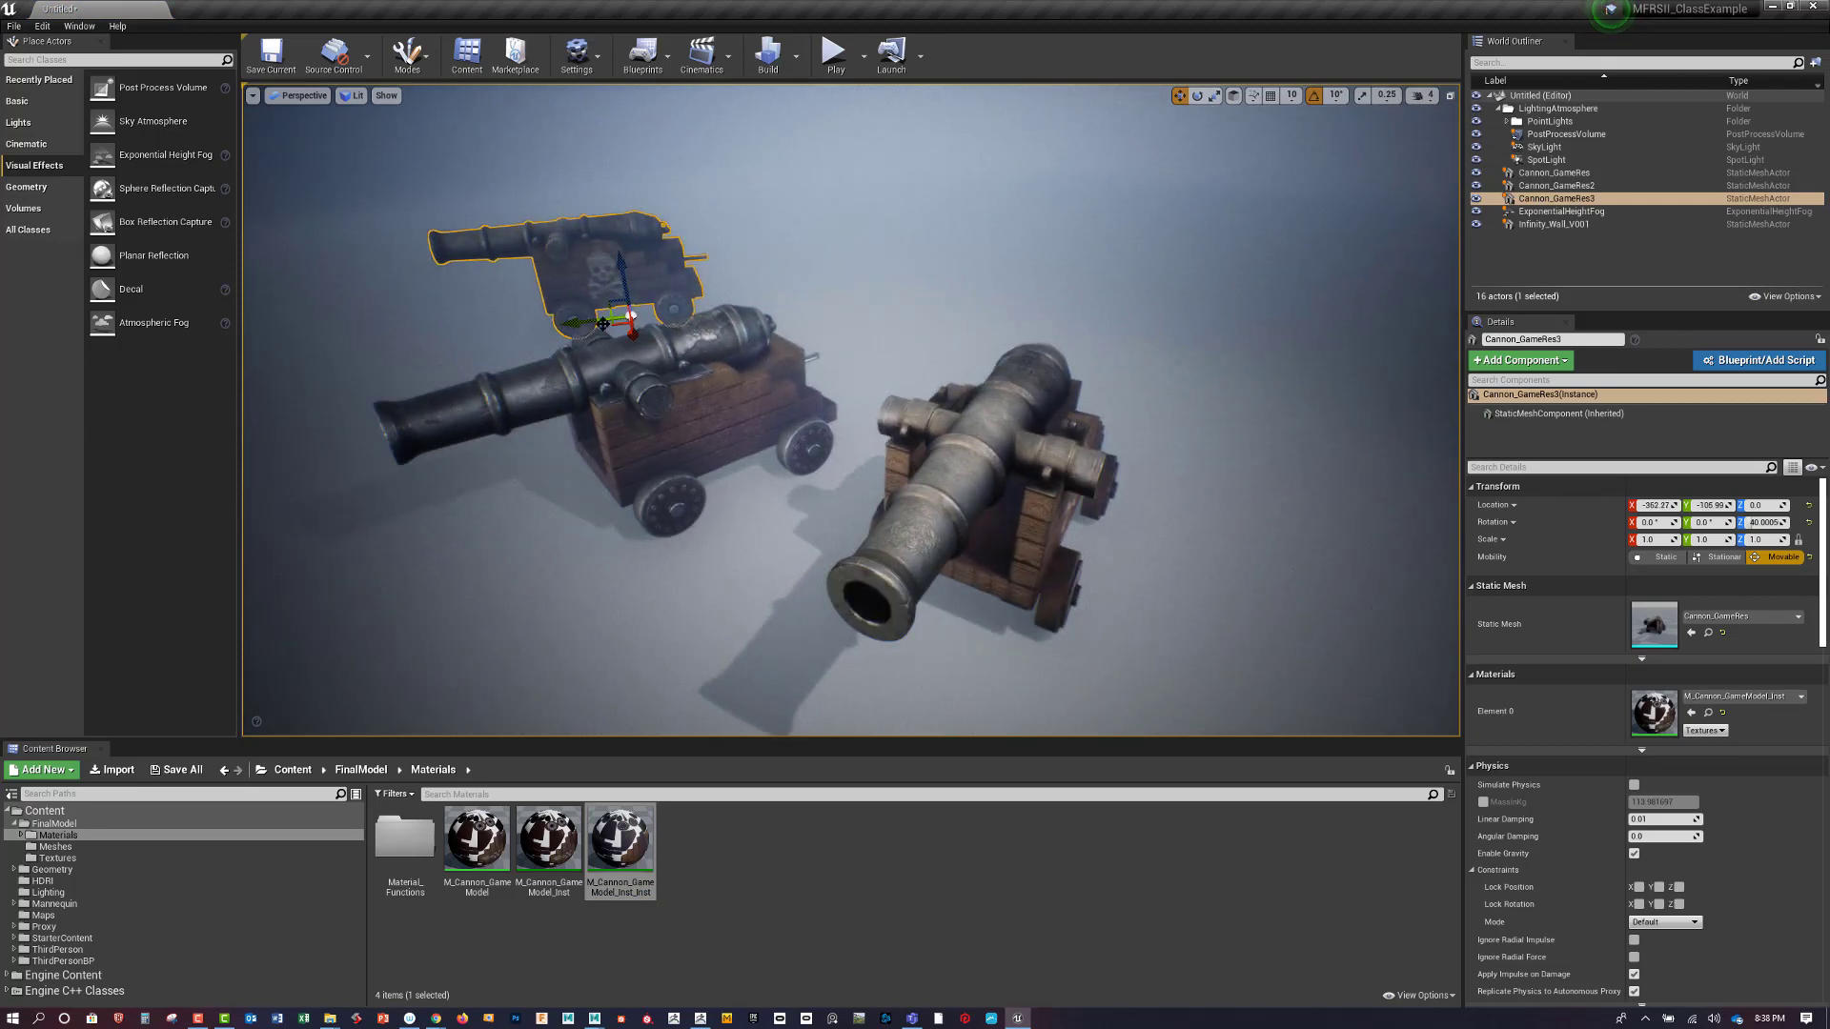
drag(580, 321, 593, 319)
alt+drag(667, 410, 583, 354)
alt+middle_drag(810, 495, 744, 429)
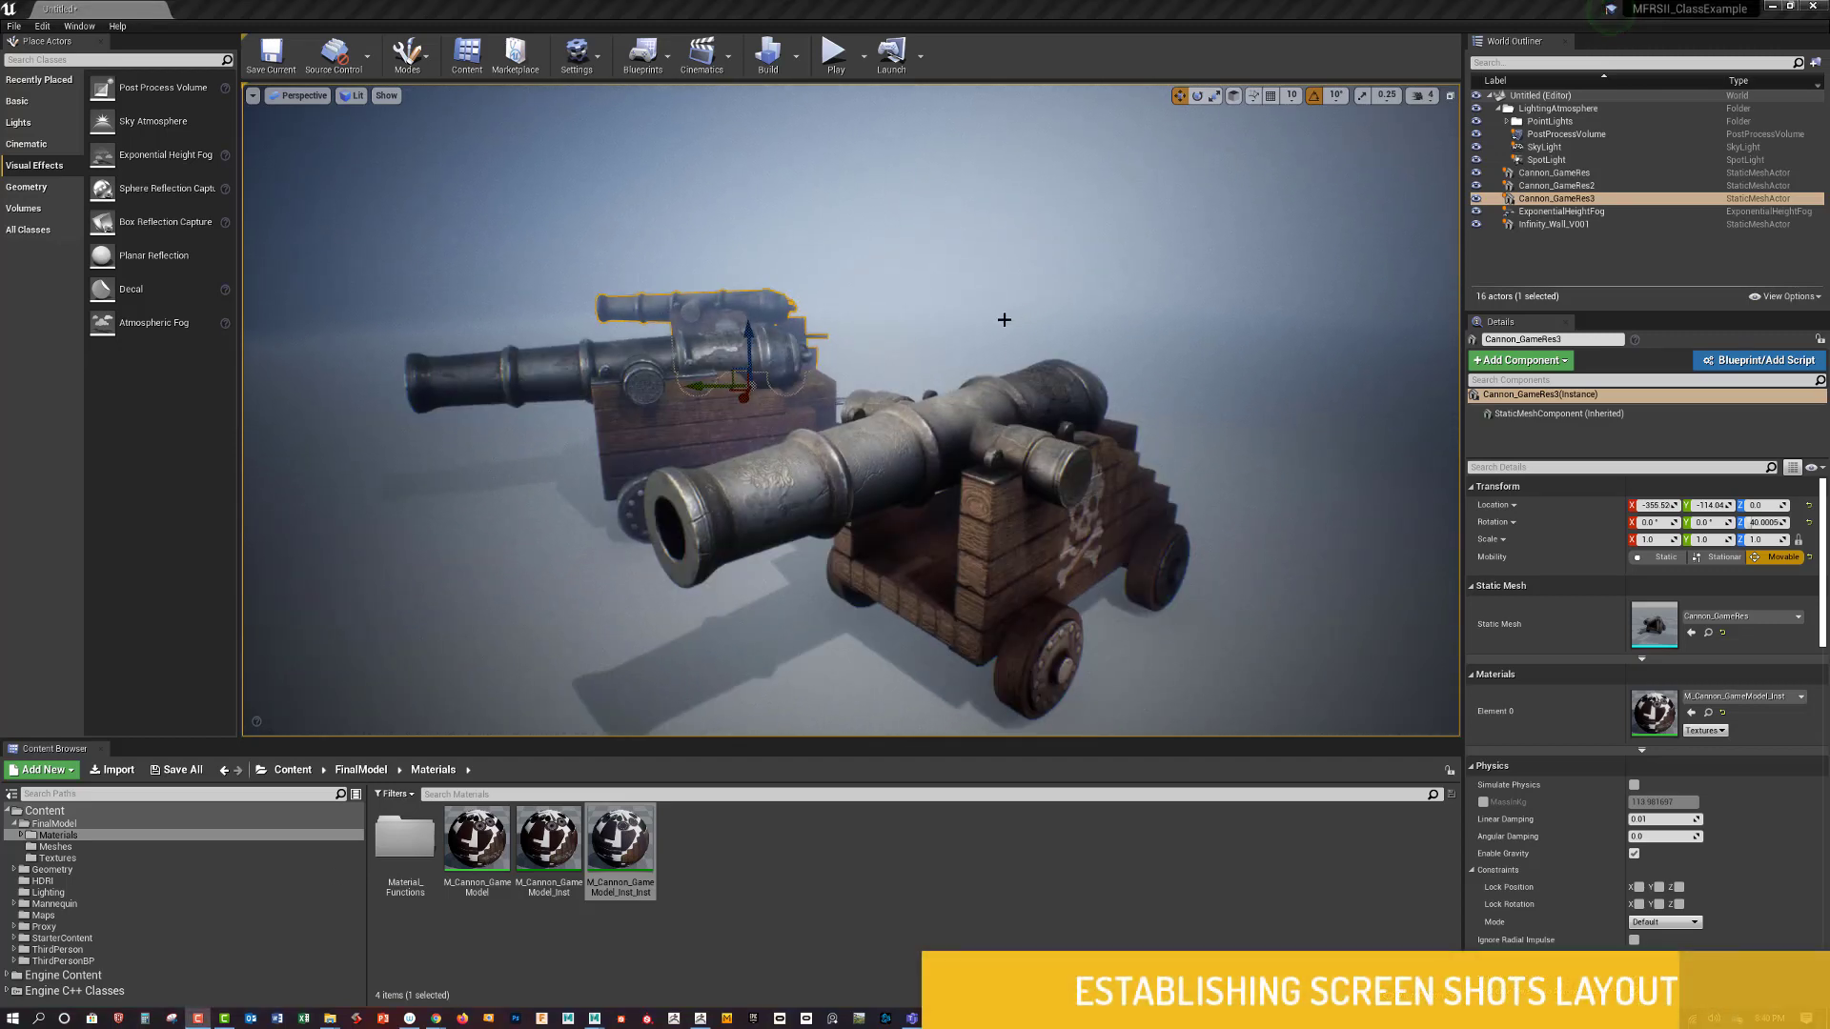
Frame the three cannons in an immersive full-screen viewport with game view on, hiding the selection outline and gizmo
mouse_move(1017, 314)
alt+mouse_down()
mouse_move(943, 307)
mouse_move(1000, 307)
alt+mouse_up()
alt+middle_drag(954, 301, 955, 257)
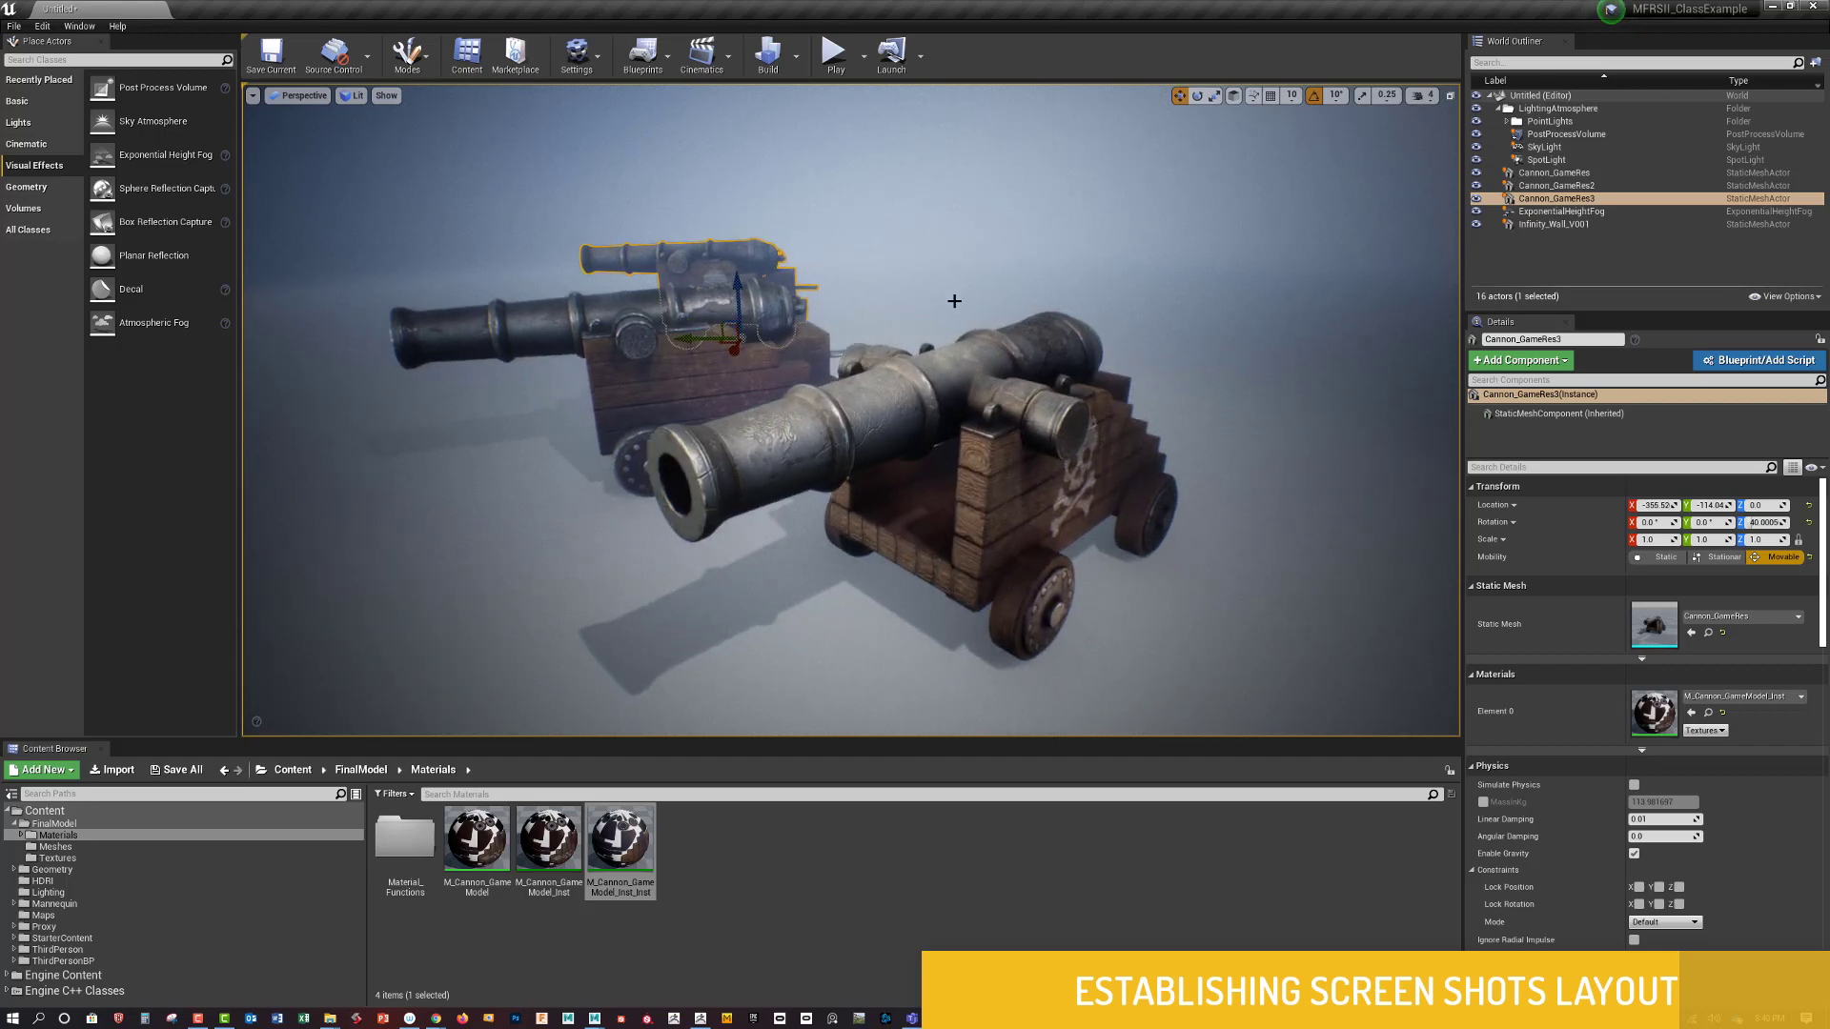
key(F11)
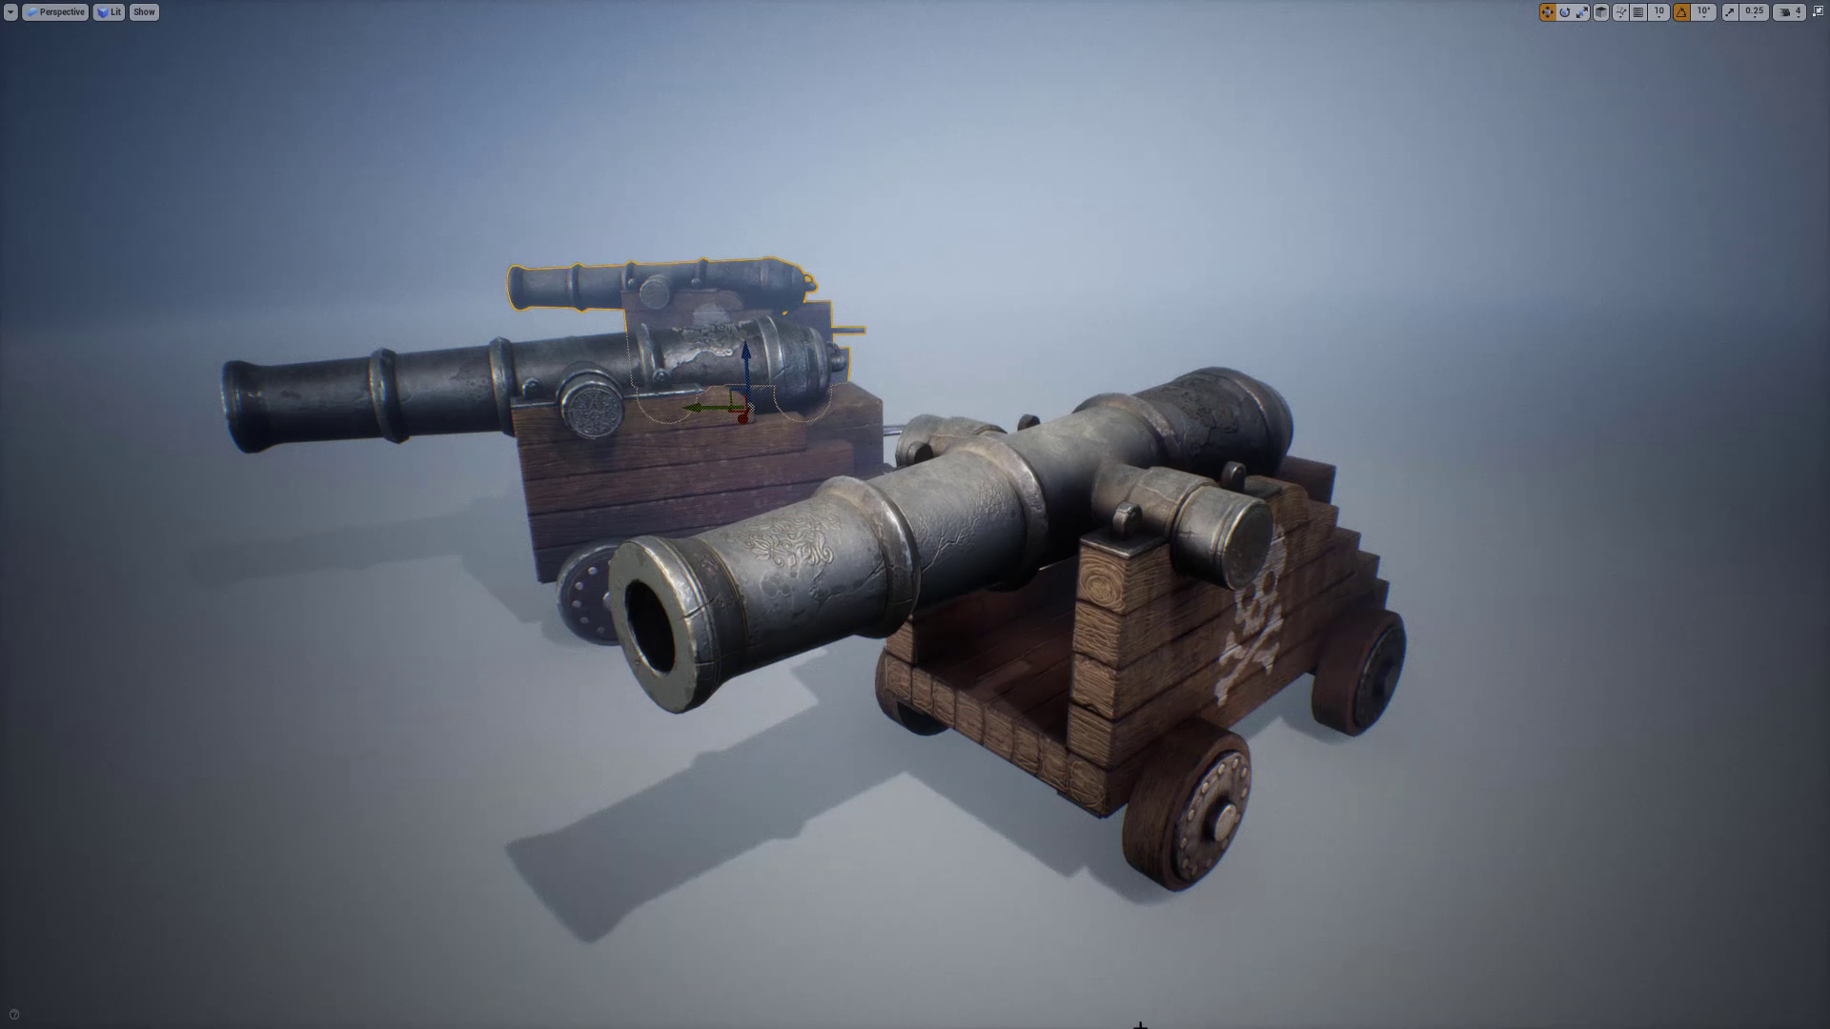
key(g)
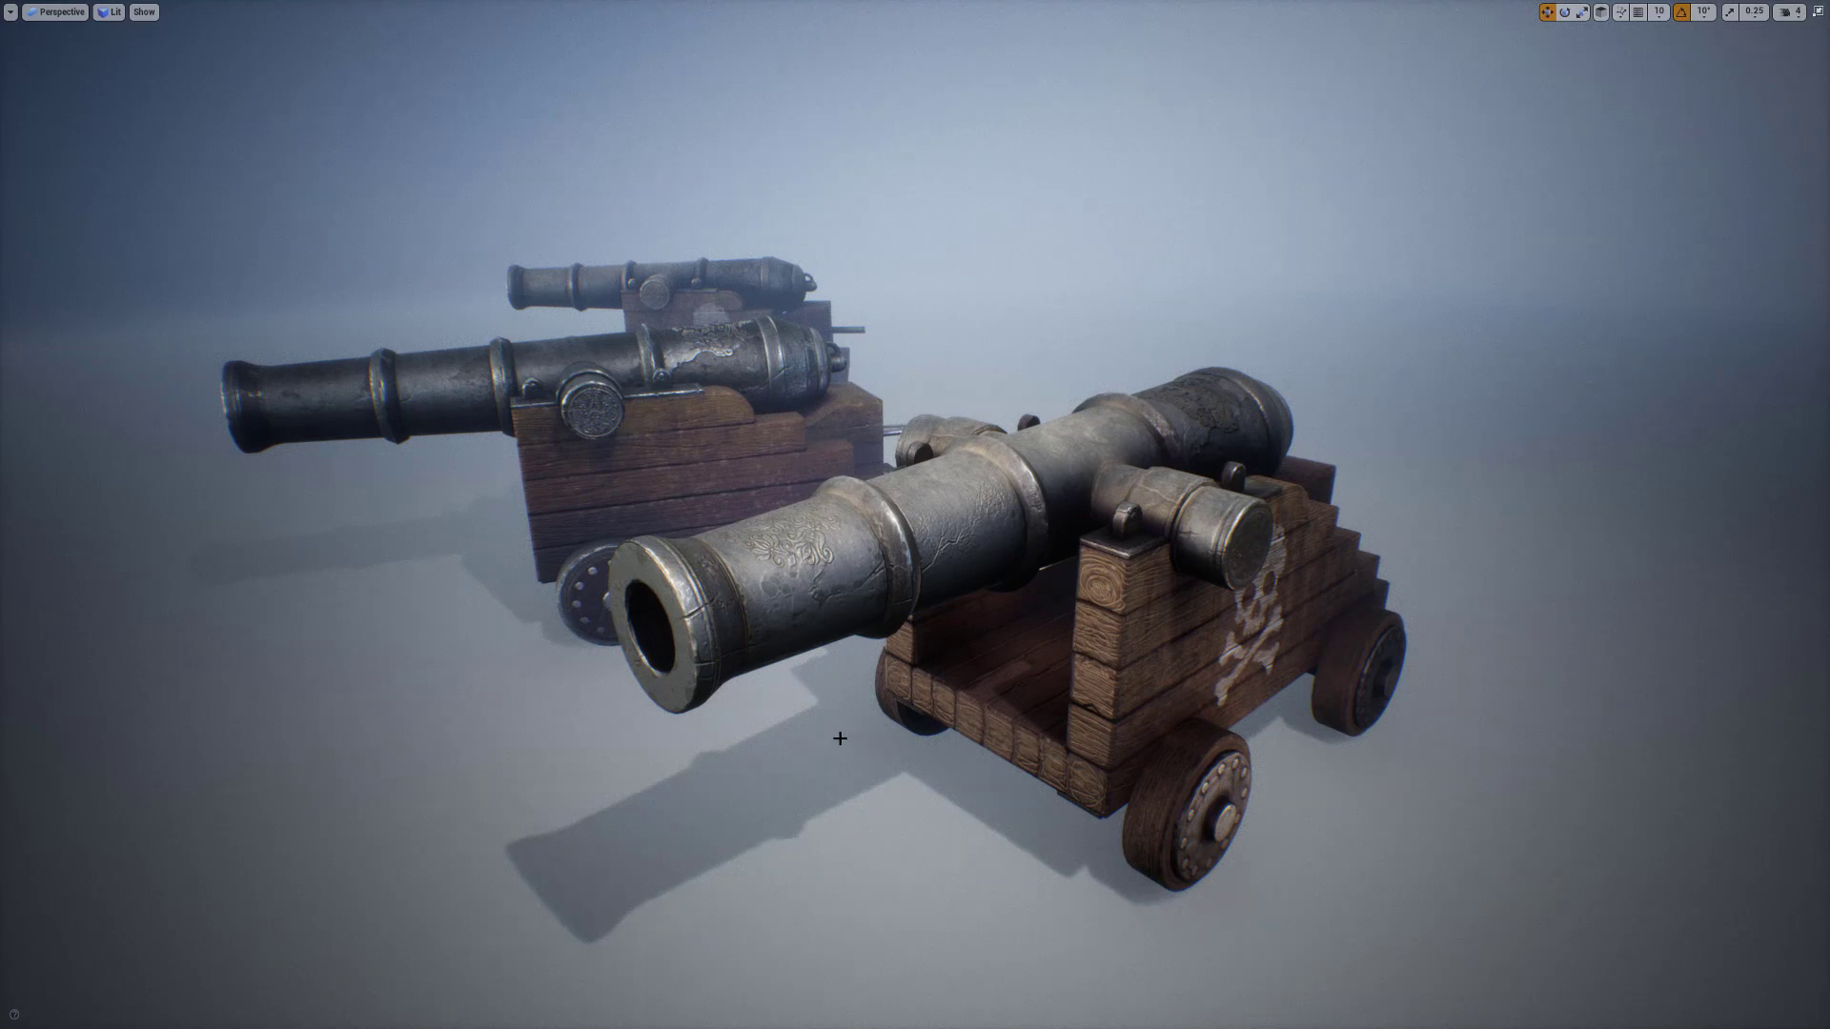
Examine the foremost cannon and the group from the front, the skull side and the rear in the full-screen view
mouse_move(794, 313)
right_down()
mouse_move(809, 321)
mouse_move(764, 304)
right_up()
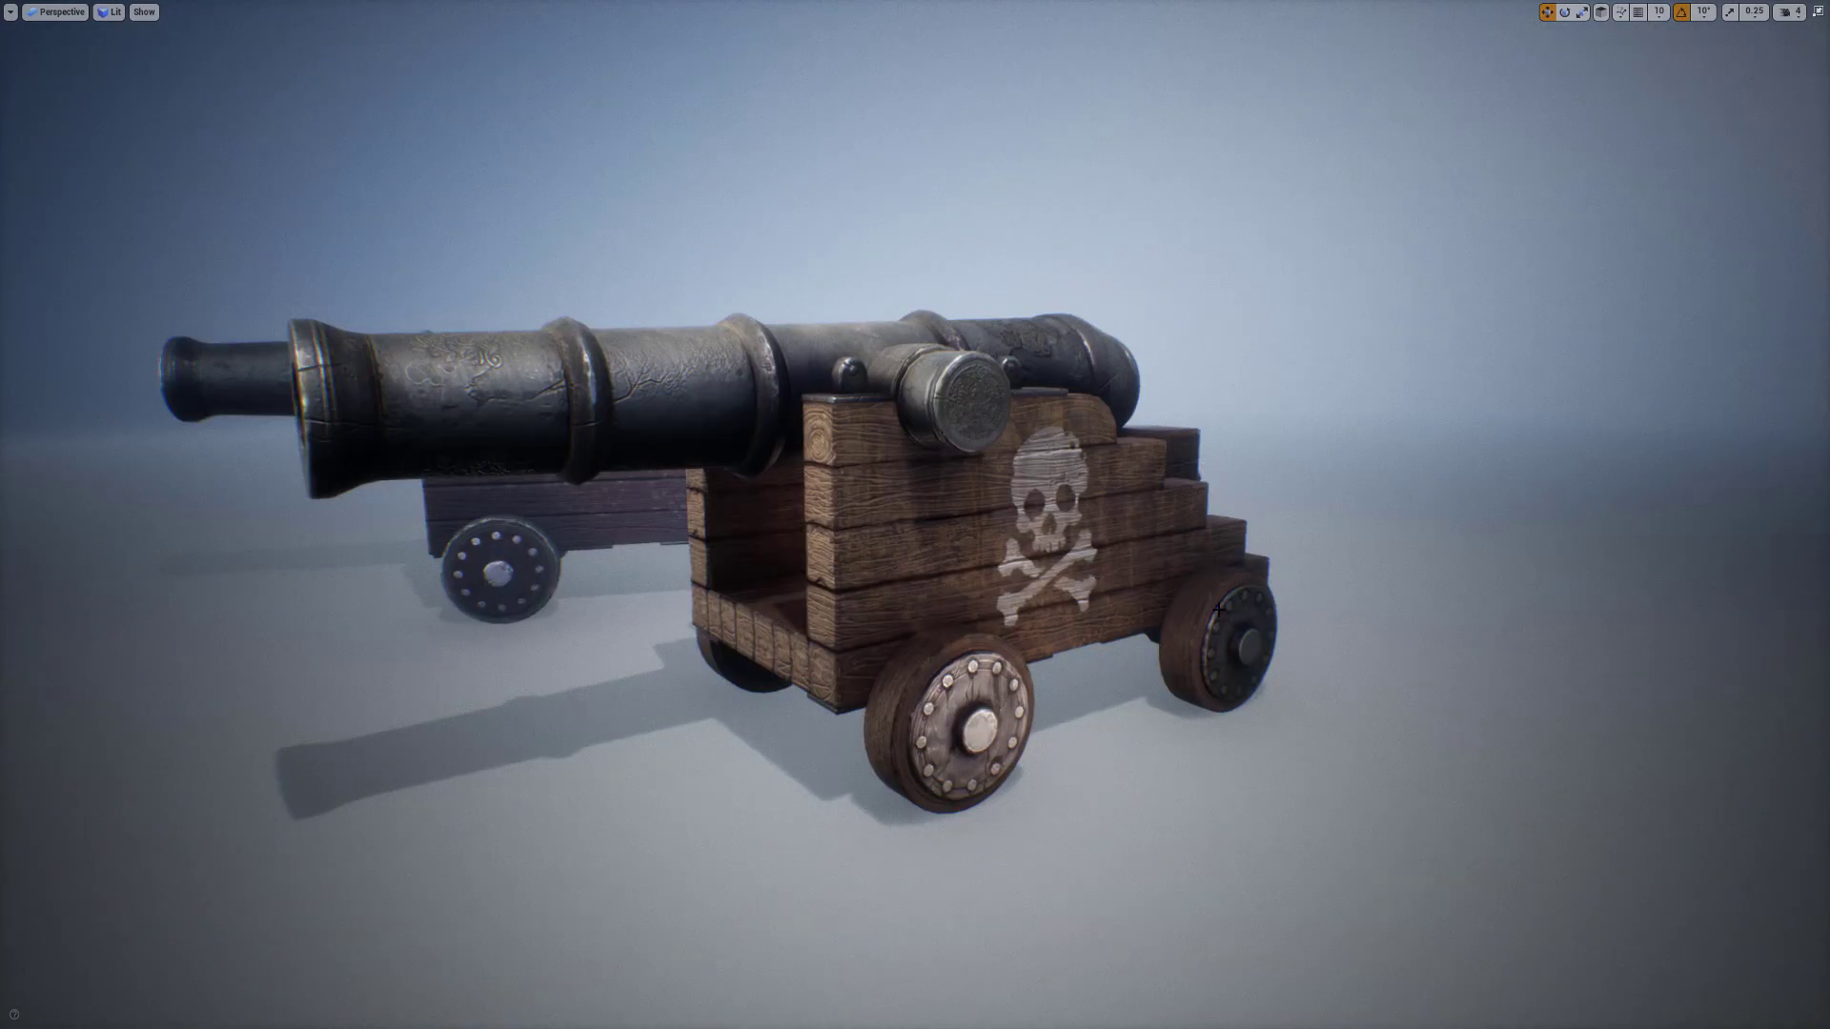
right_drag(1219, 610, 1405, 660)
key(a)
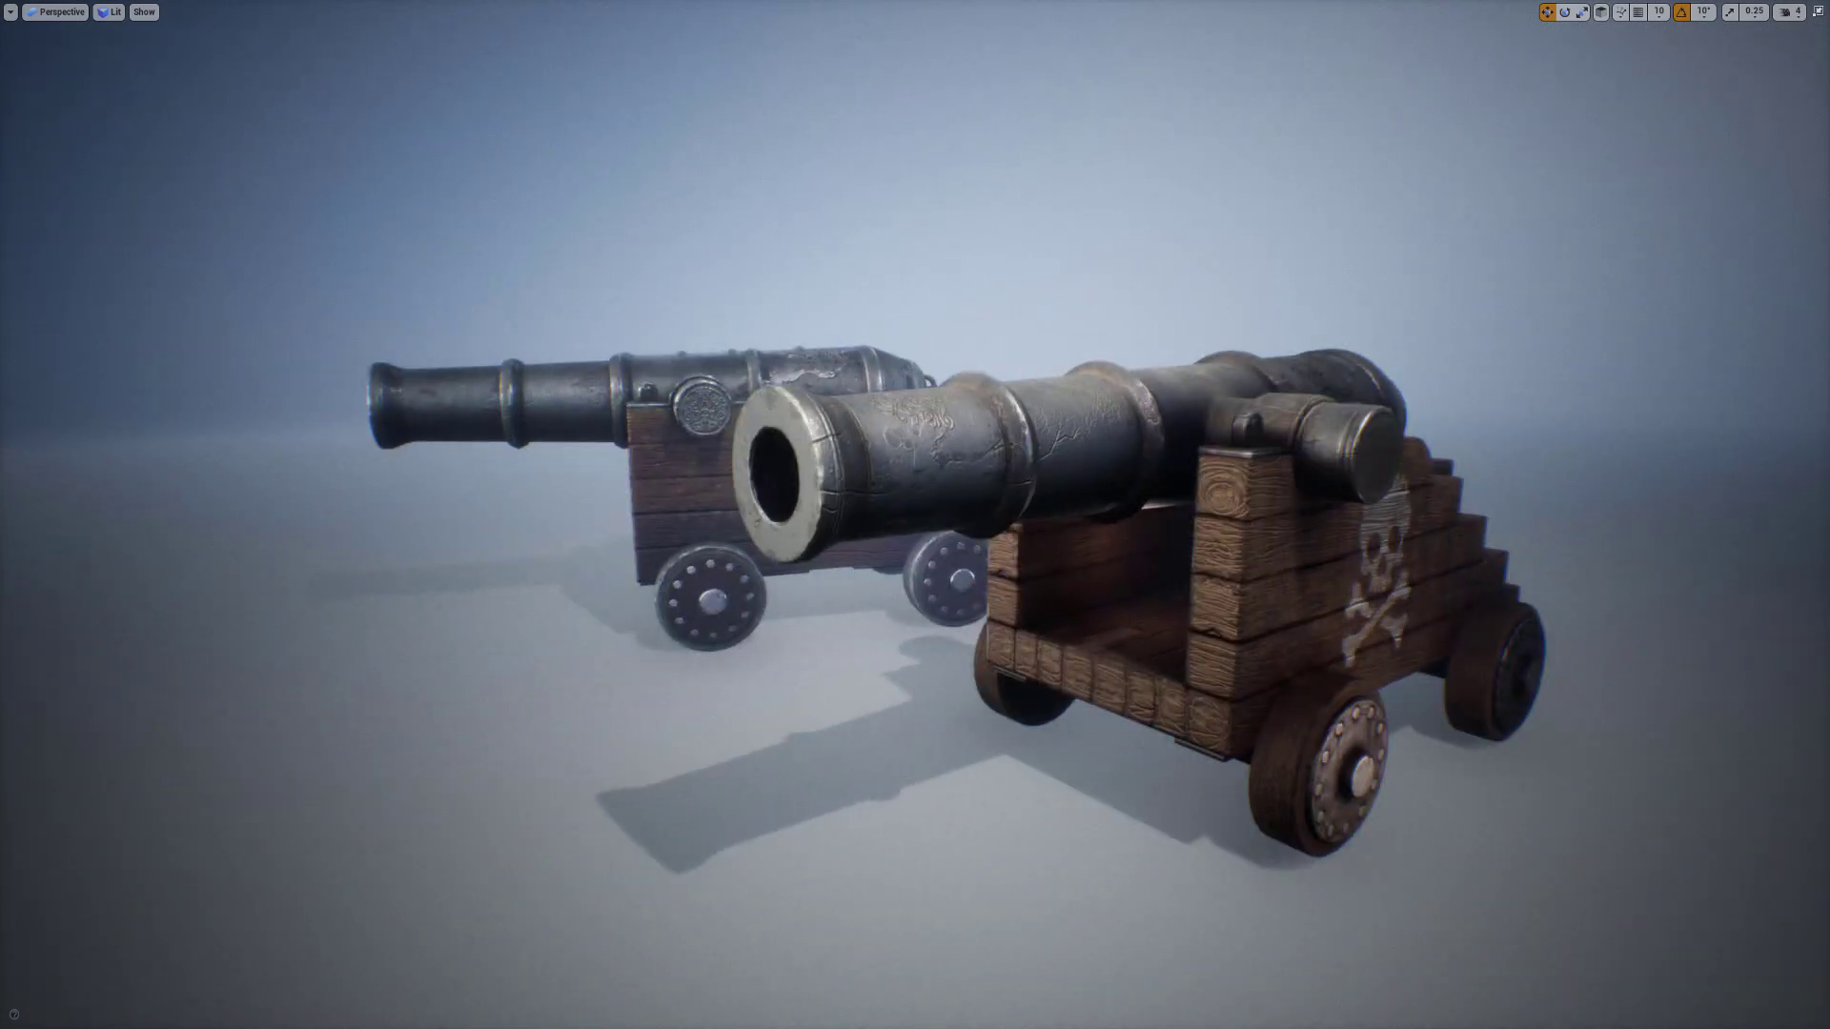
key(d)
key(w)
key(w)
key(s)
key(w)
key(s)
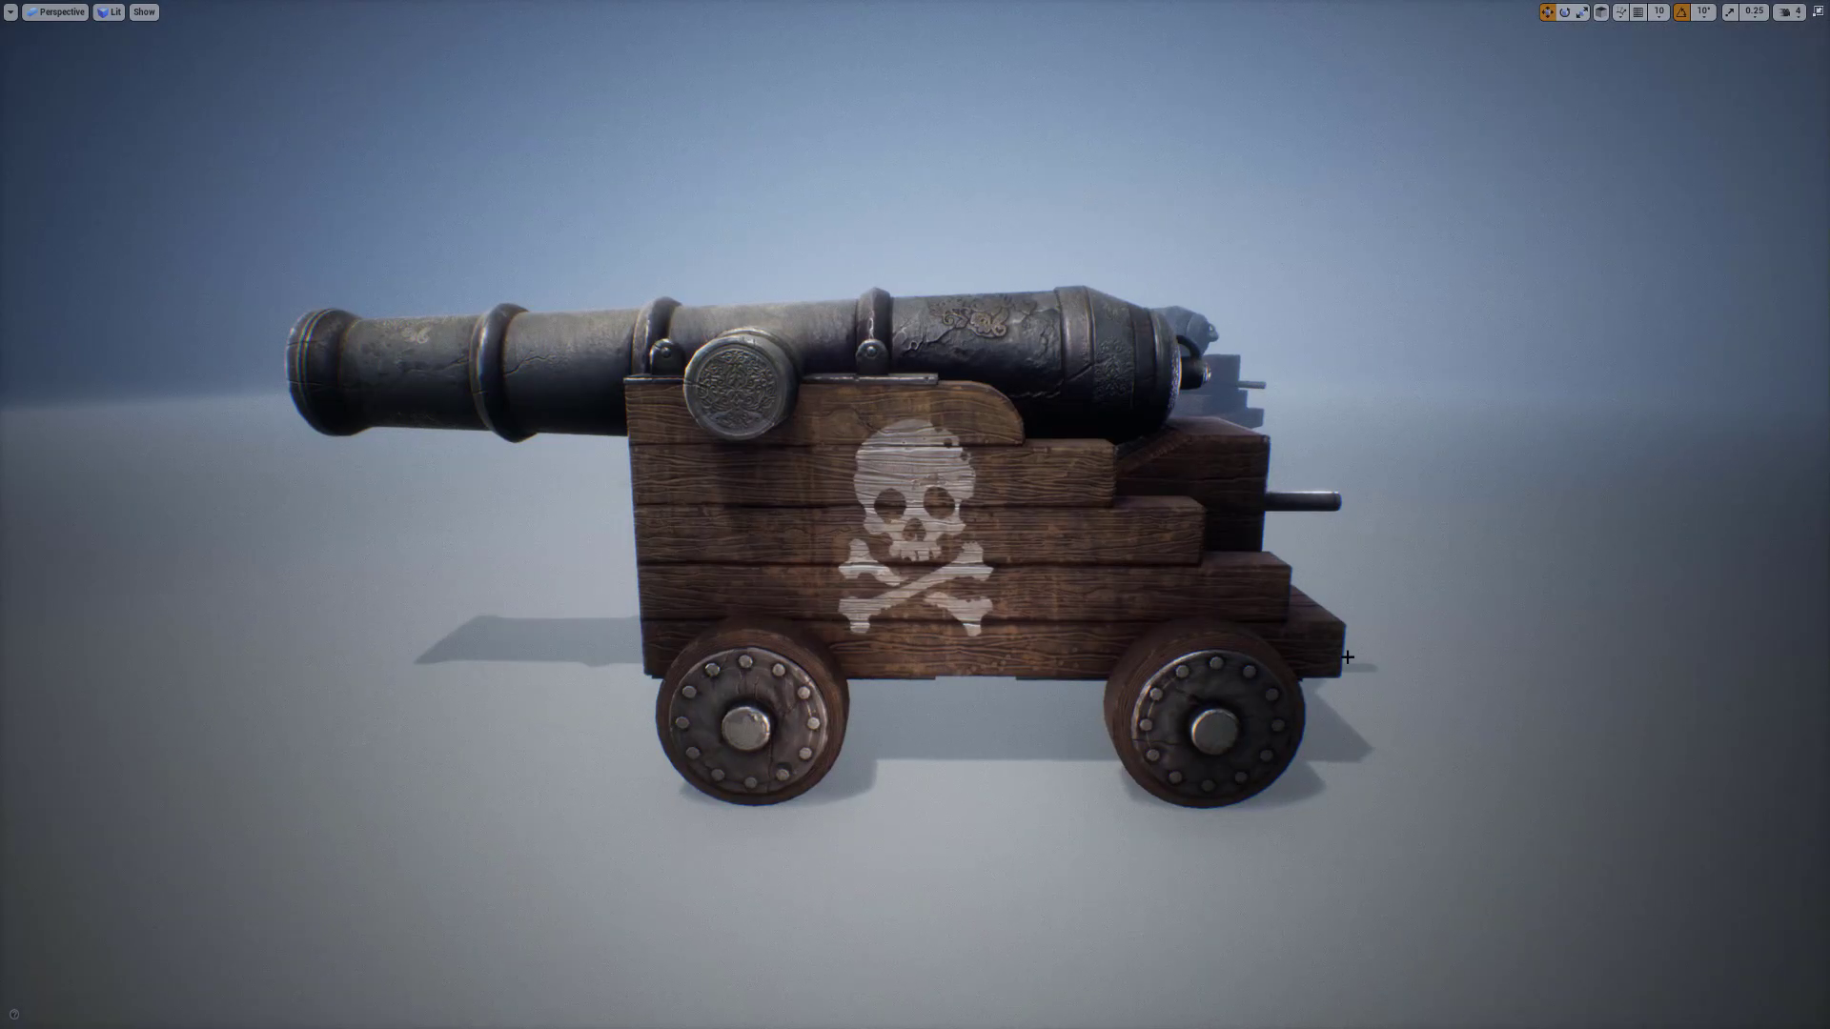
right_drag(1403, 611, 1477, 560)
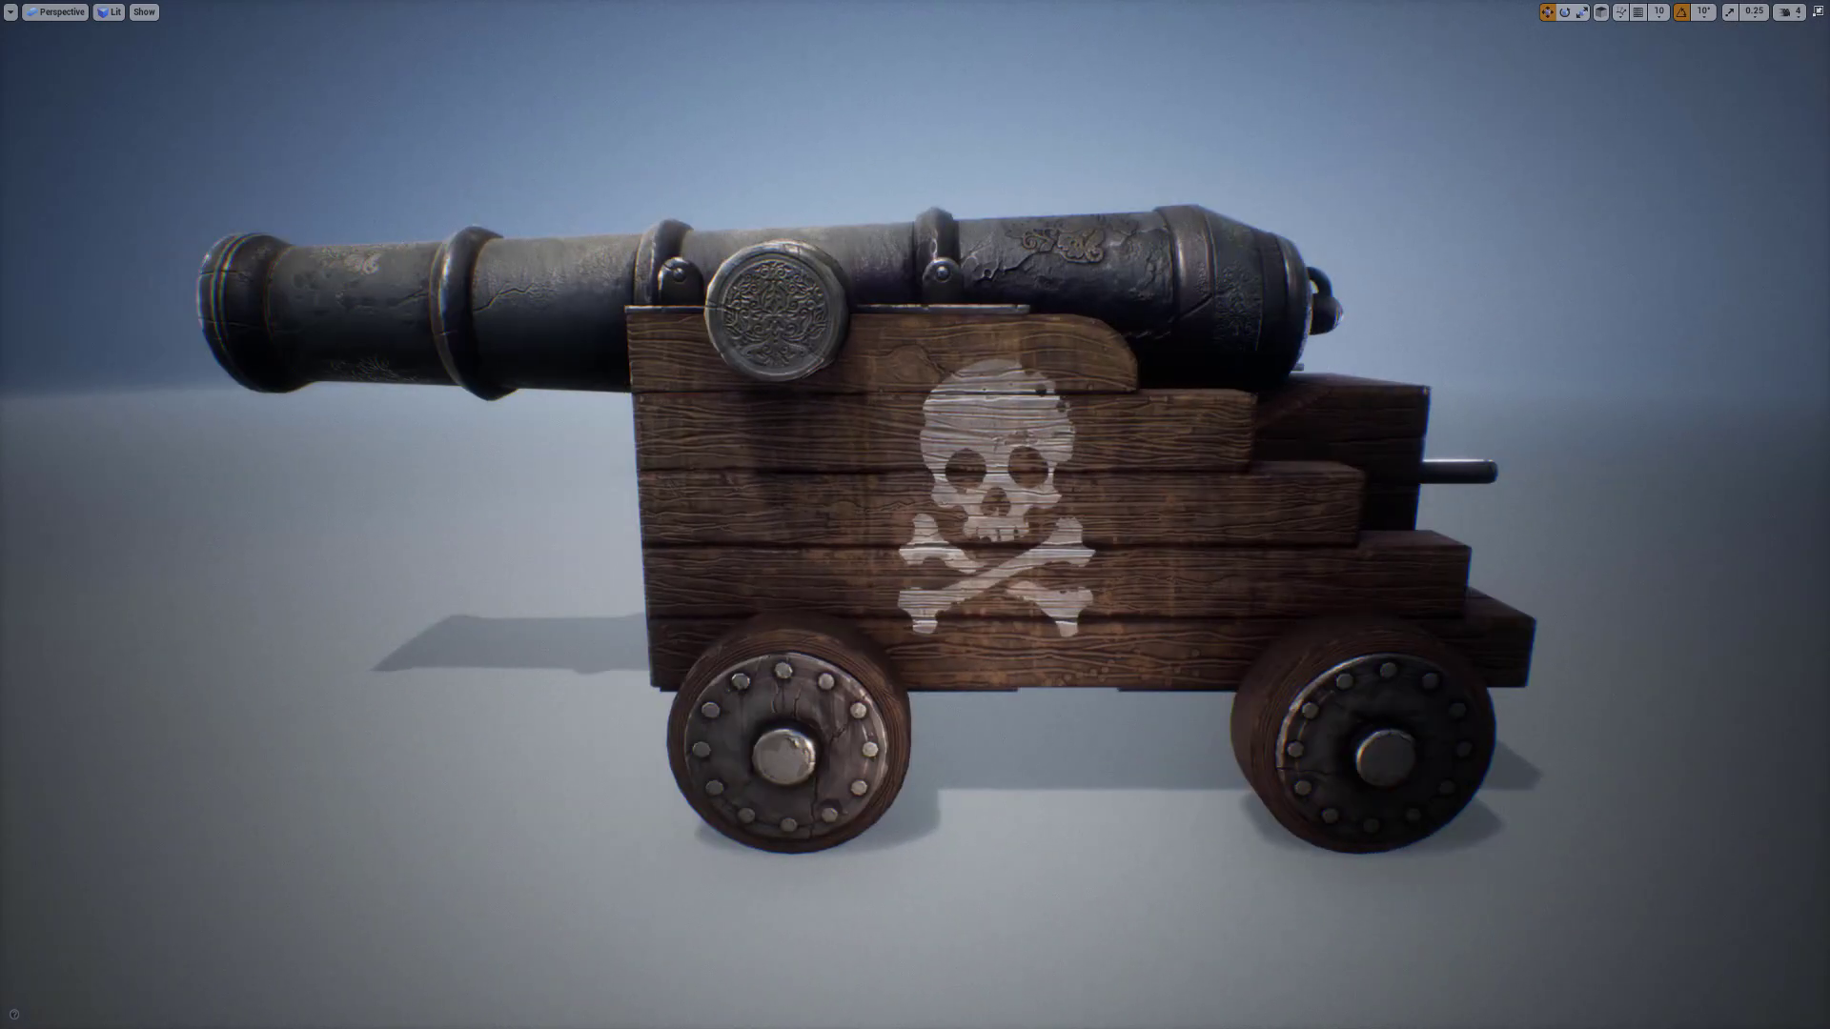
right_drag(1570, 605, 1608, 629)
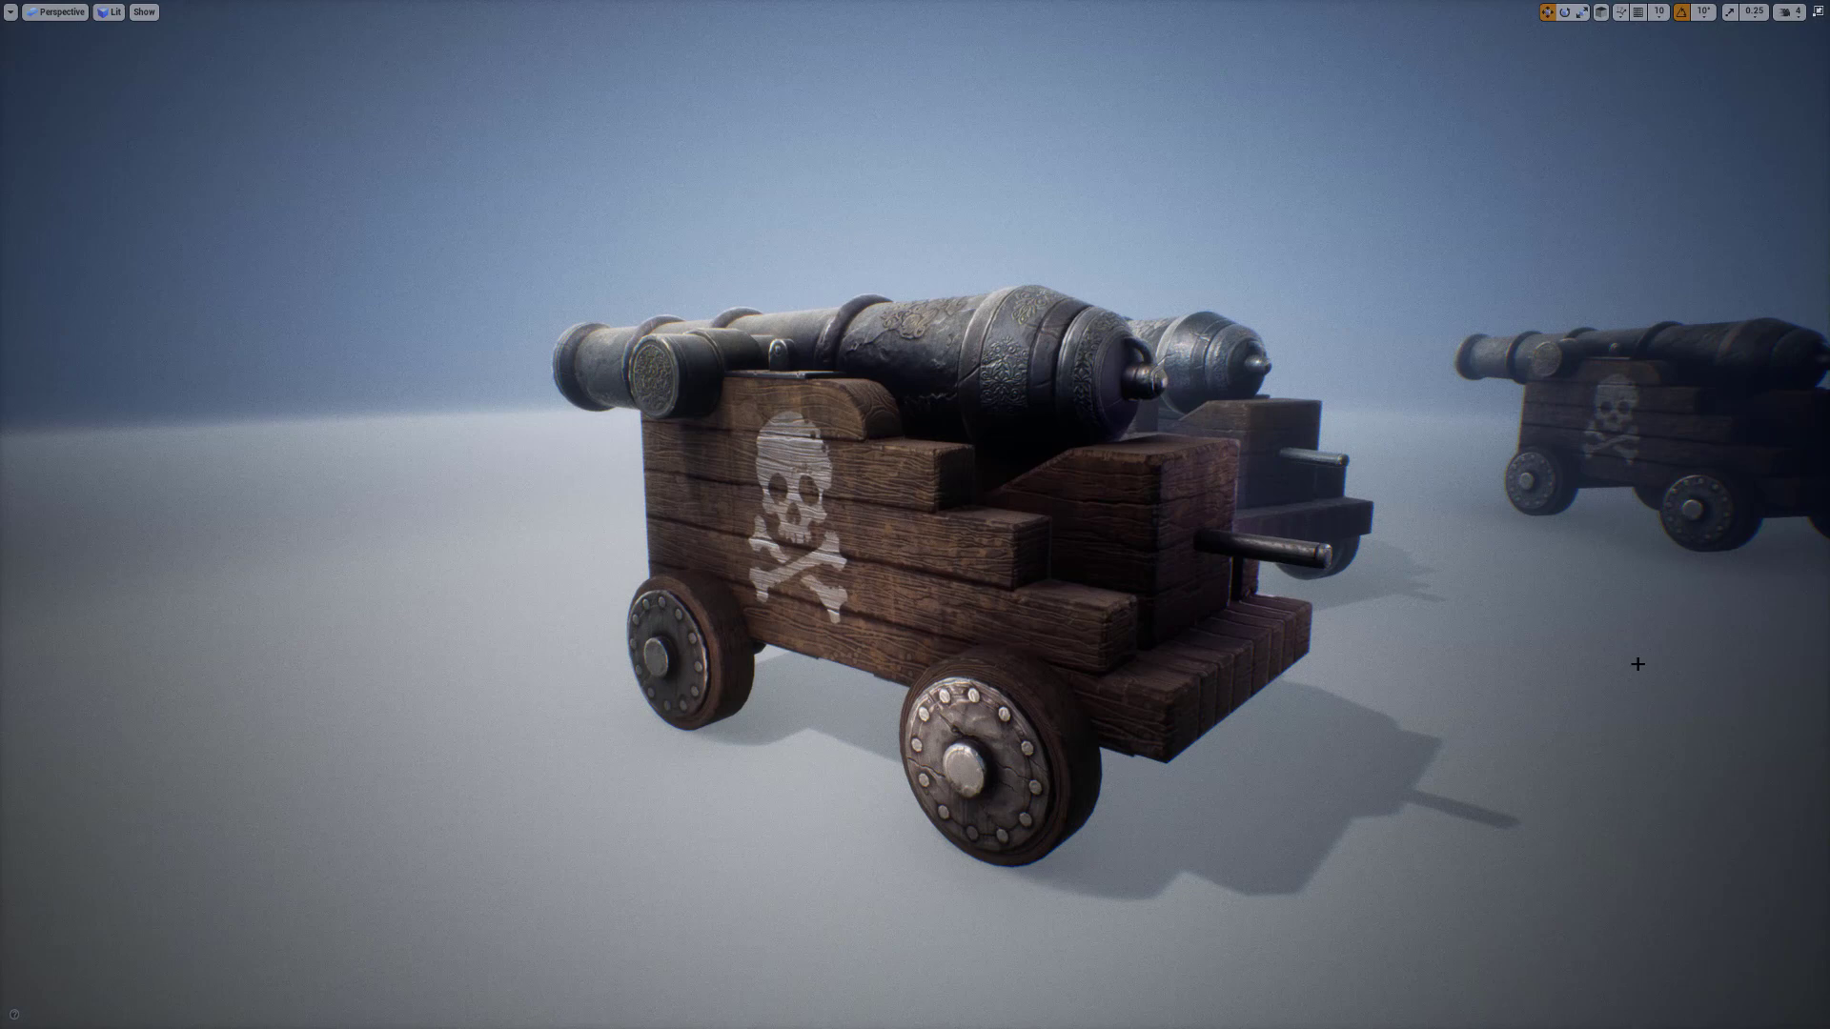
Frame the cannons from behind, shift the middle cannon away from the foremost one, and bring the farthest cannon in towards the middle one
mouse_move(1637, 664)
right_down()
mouse_move(1668, 669)
mouse_move(1651, 678)
right_up()
key(w)
key(e)
key(w)
key(s)
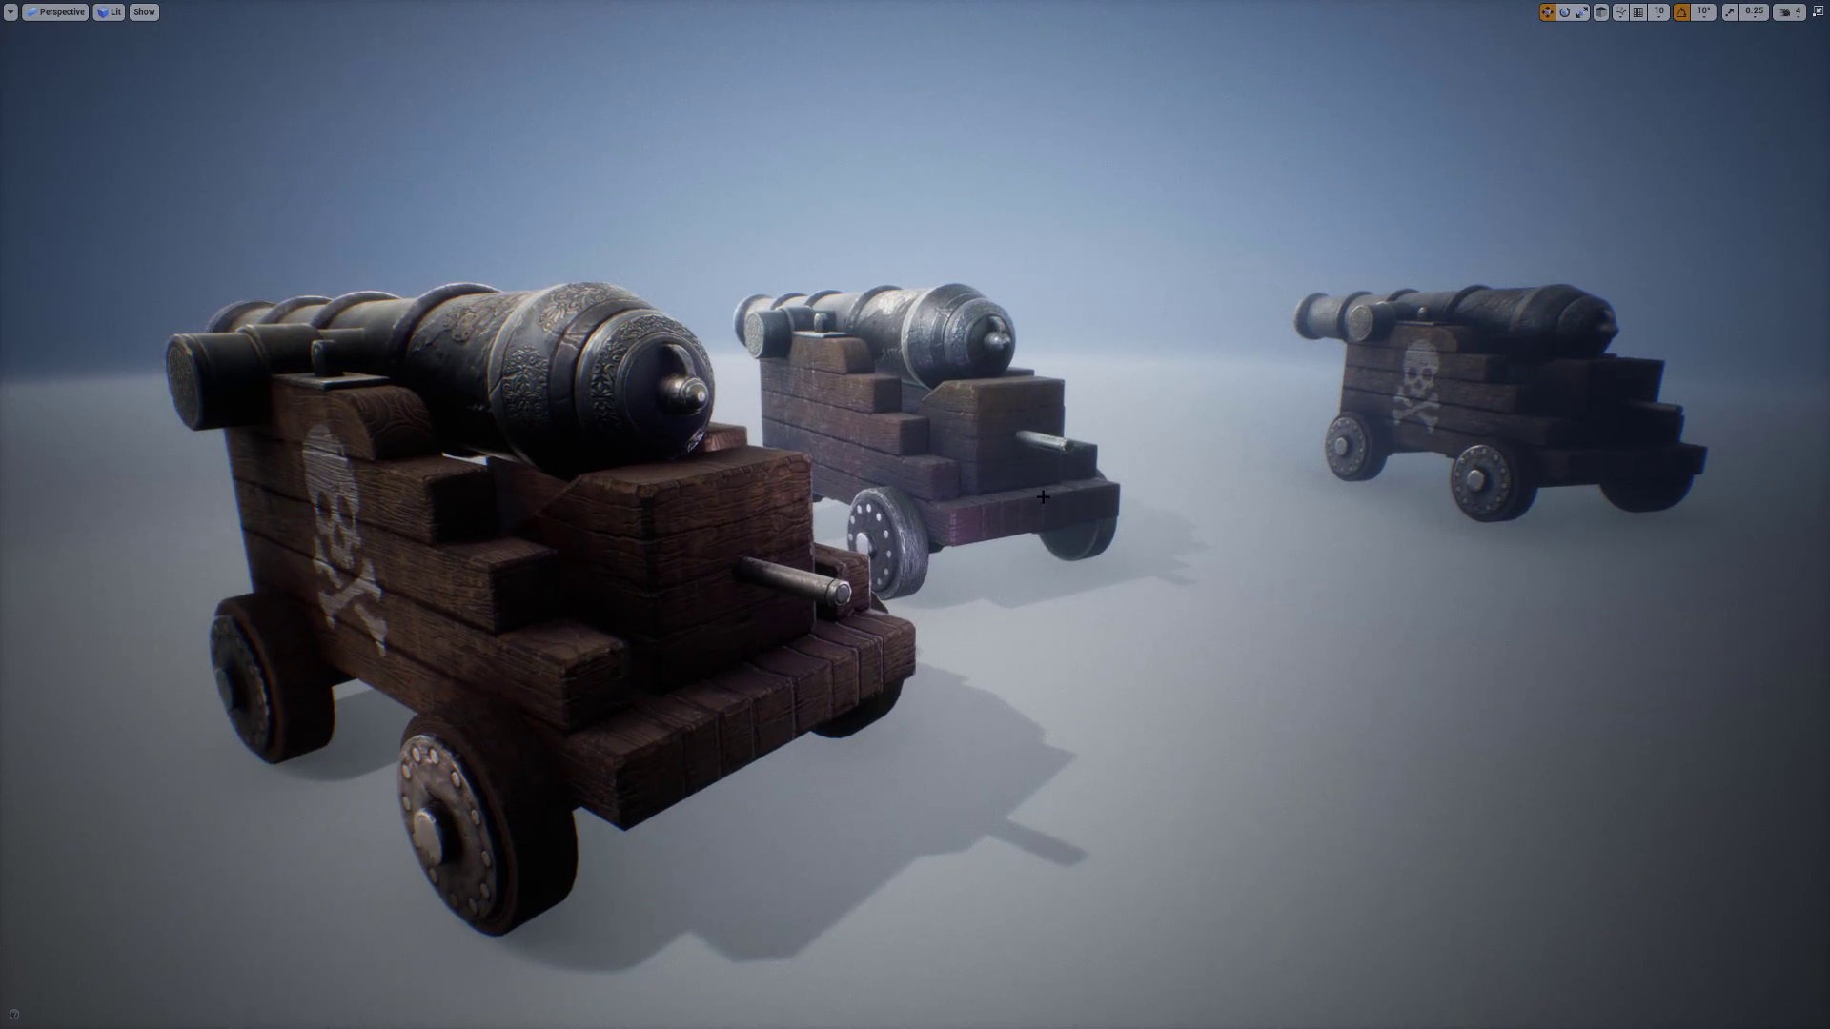
click(983, 513)
drag(889, 548, 933, 546)
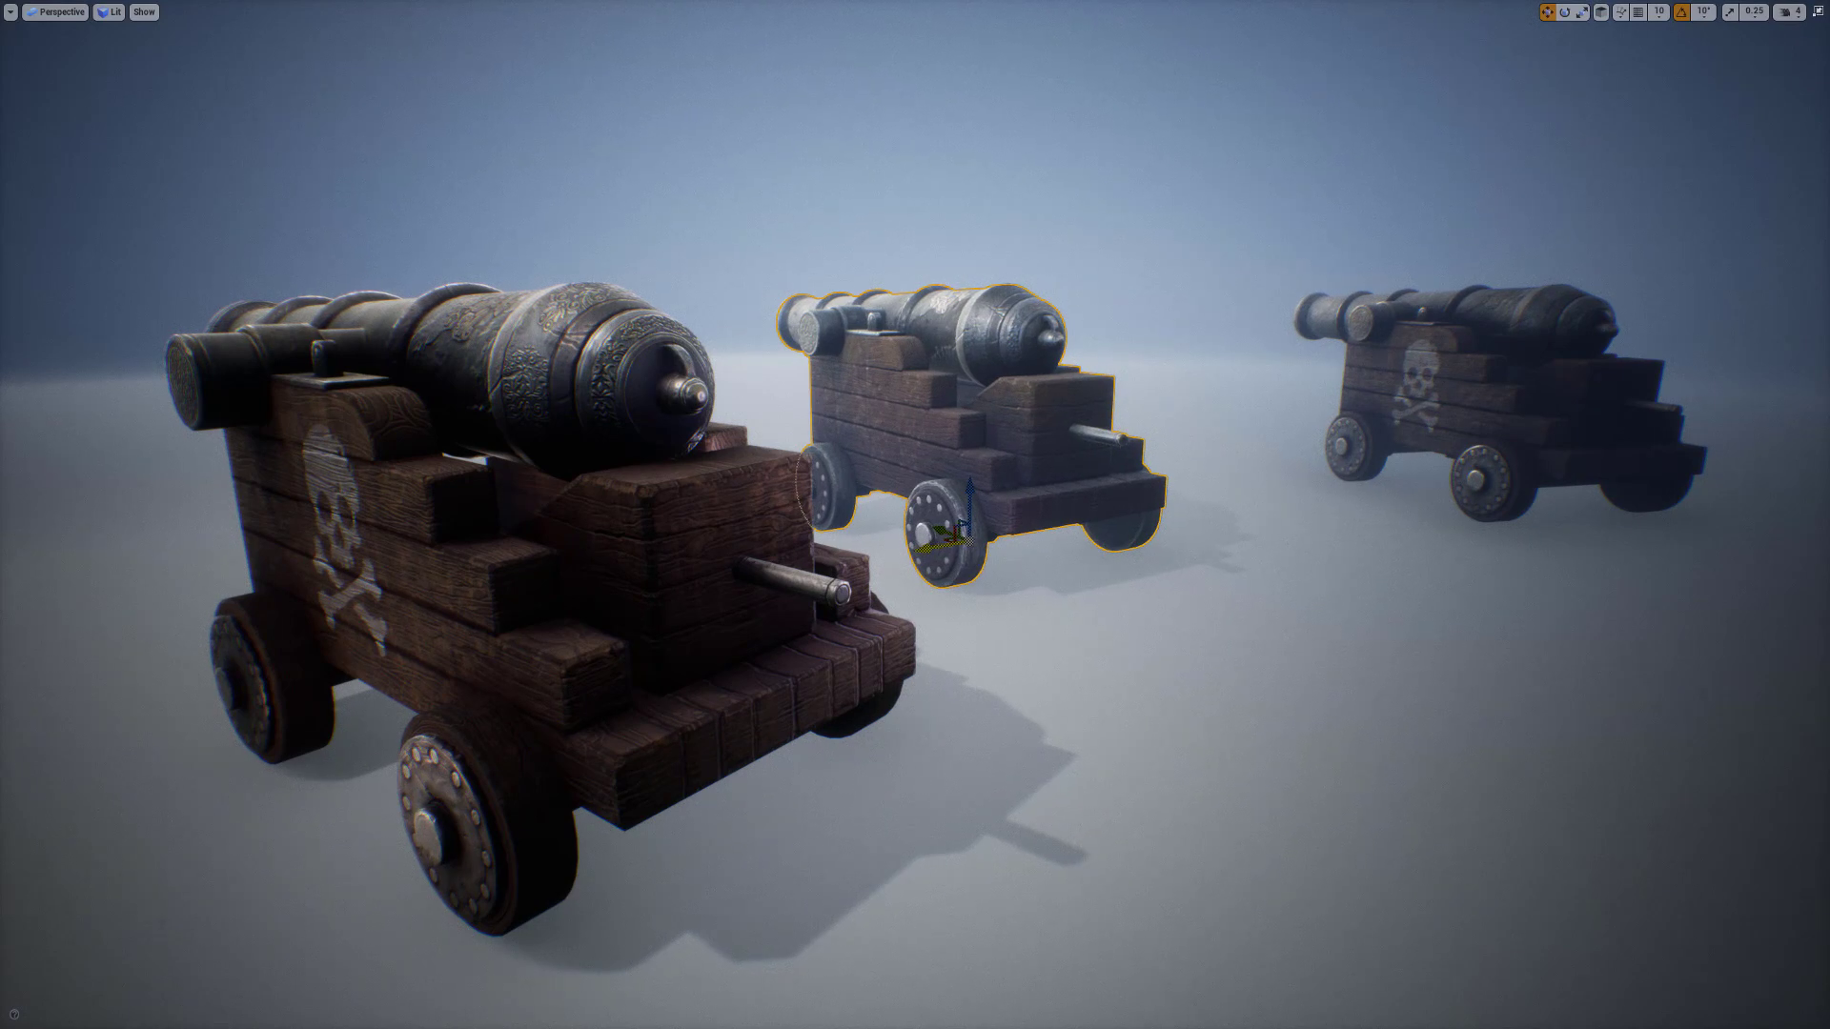
click(1412, 419)
drag(1439, 494, 1387, 522)
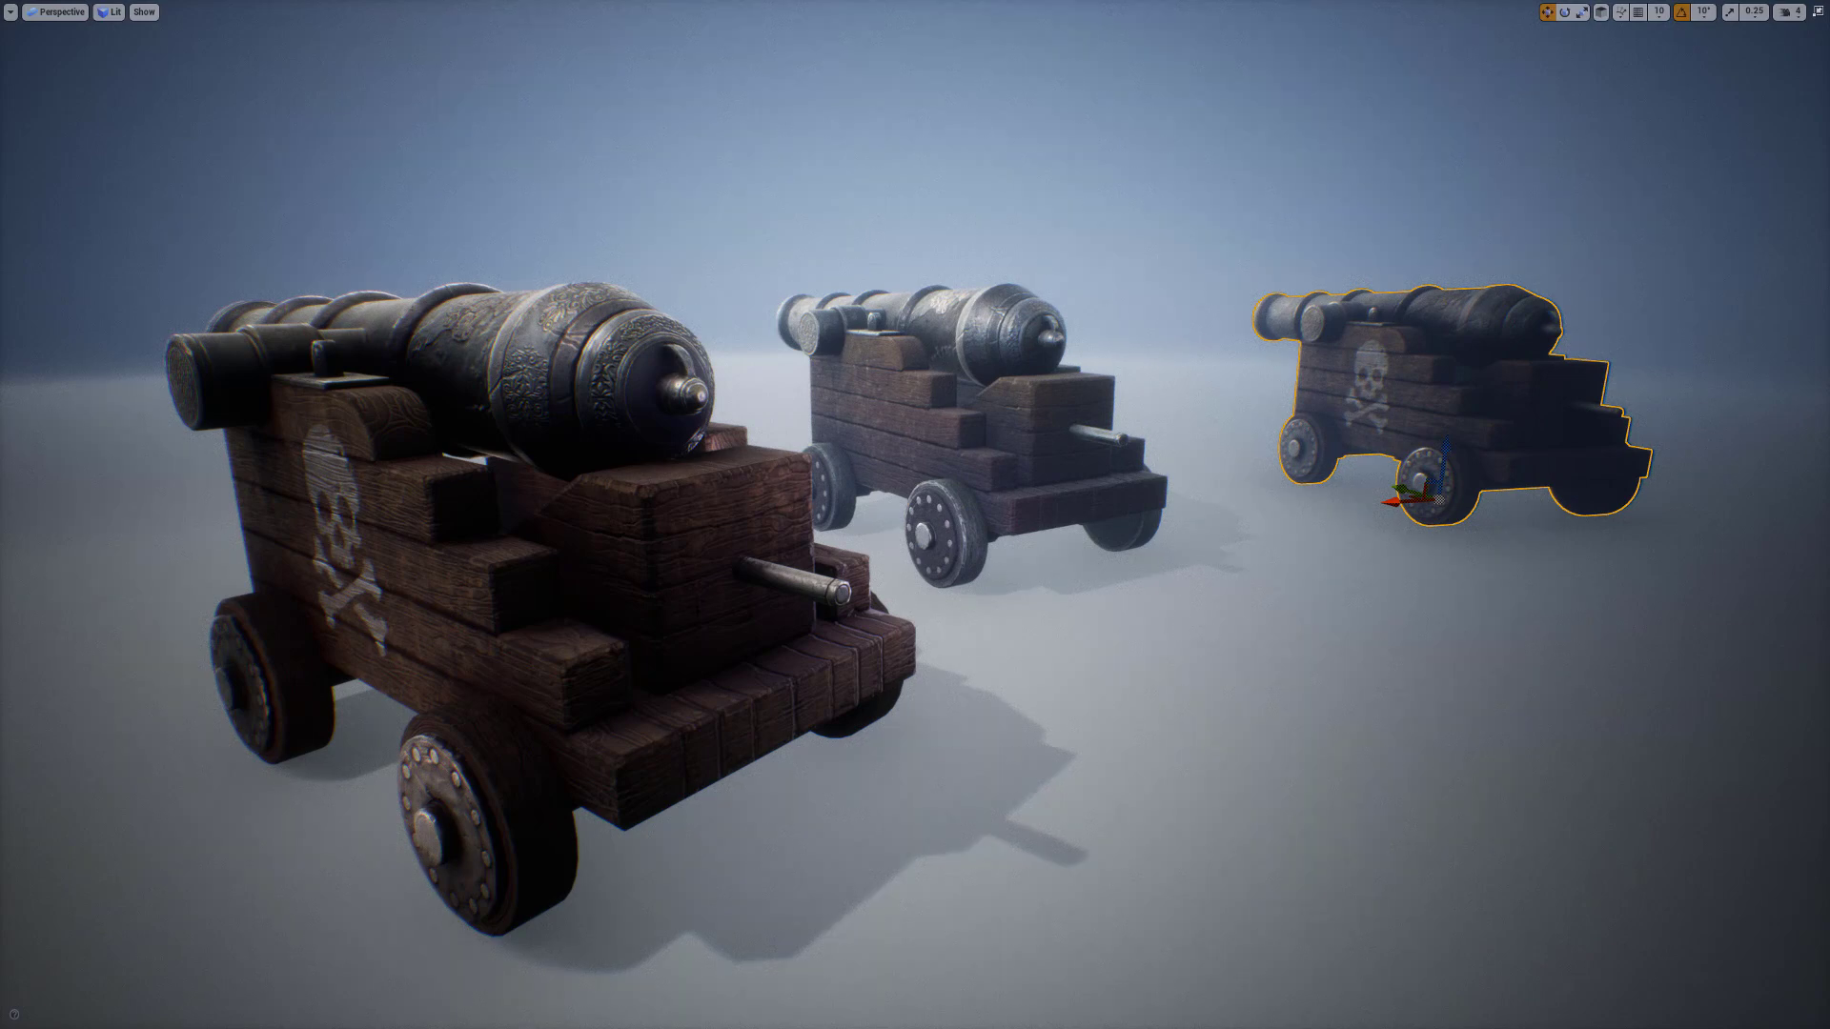
Move the middle cannon slightly closer to the camera and rotate the farthest cannon to line up with the other two
click(964, 534)
drag(939, 531, 977, 560)
click(1448, 496)
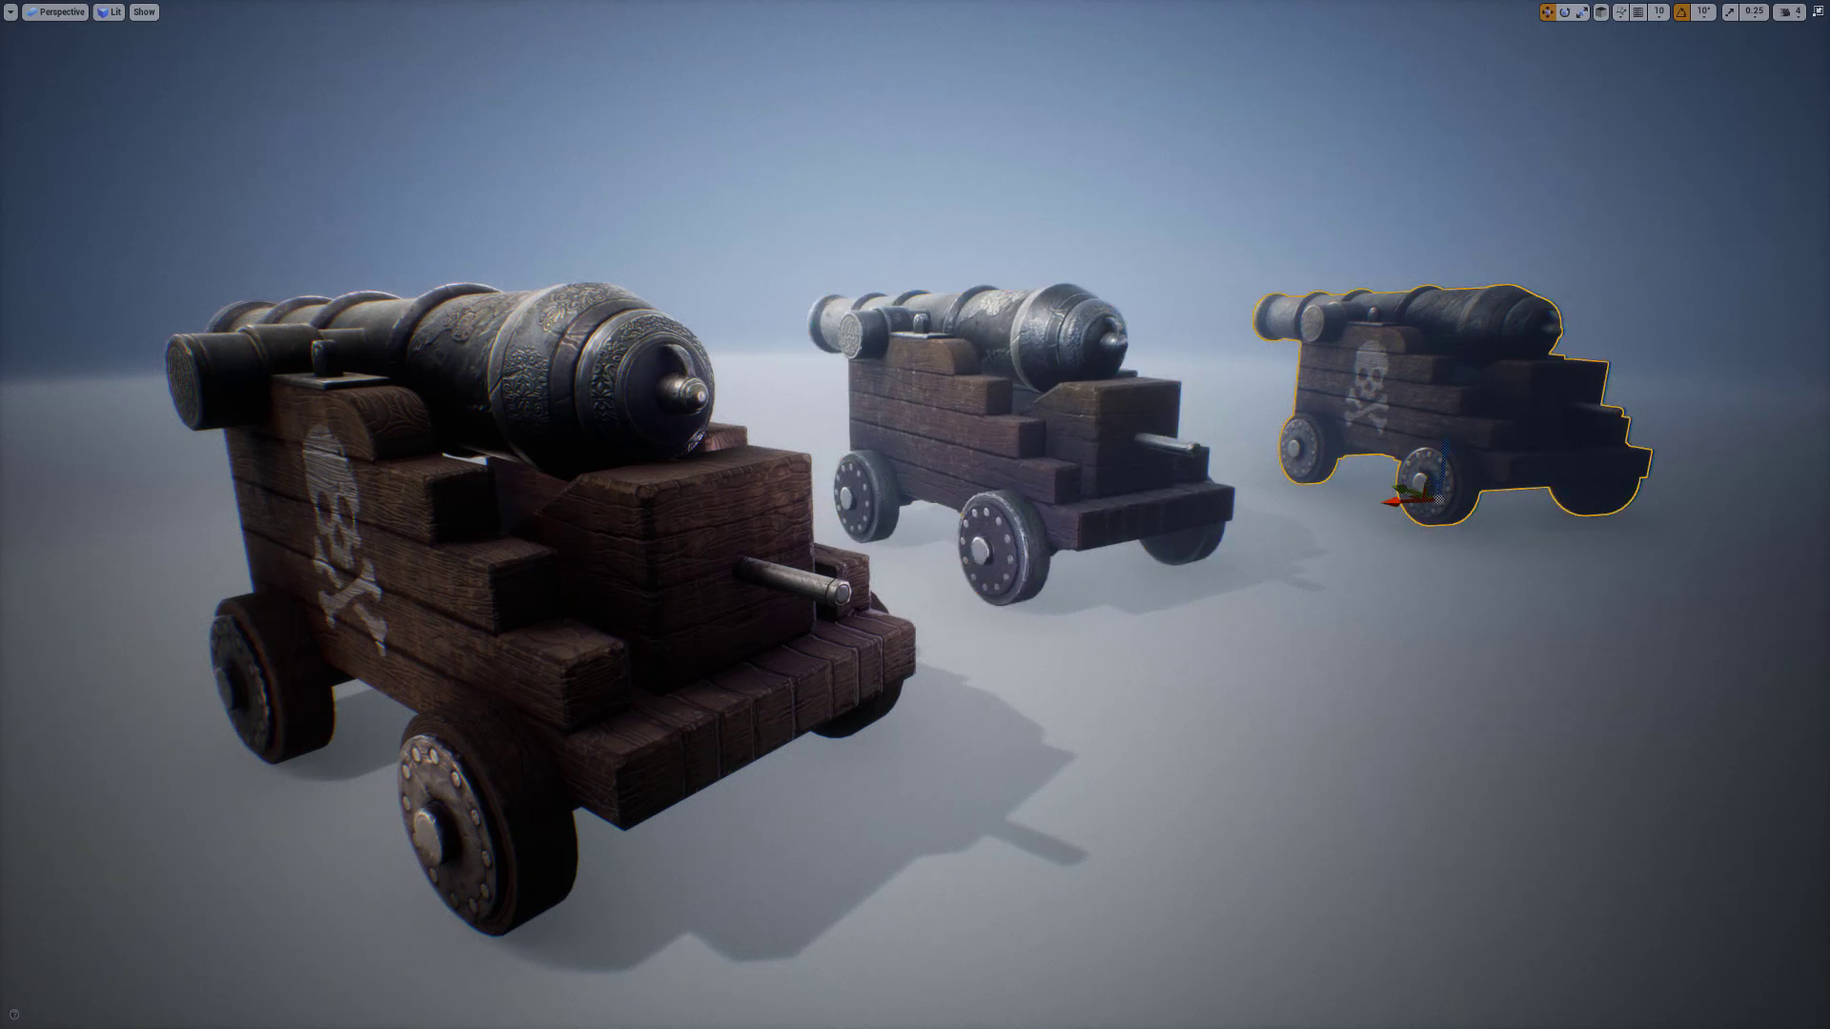
key(e)
drag(1456, 518, 1419, 504)
key(w)
click(1328, 549)
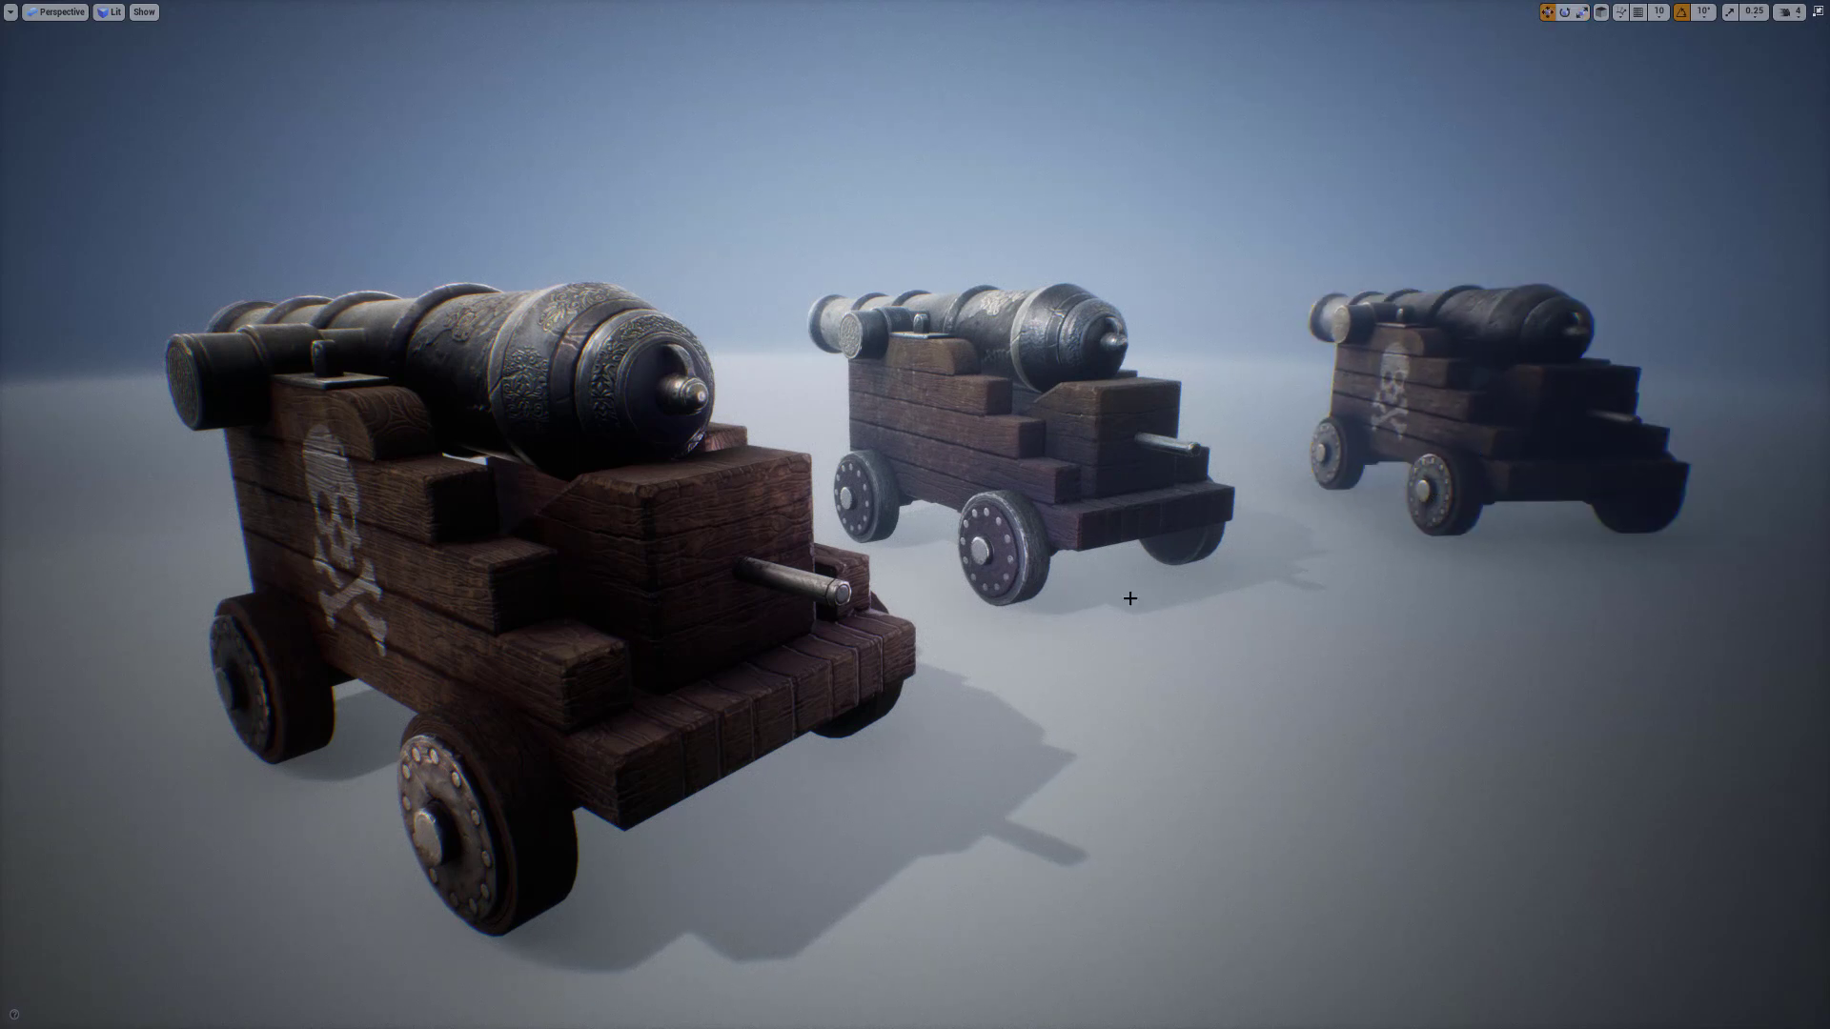